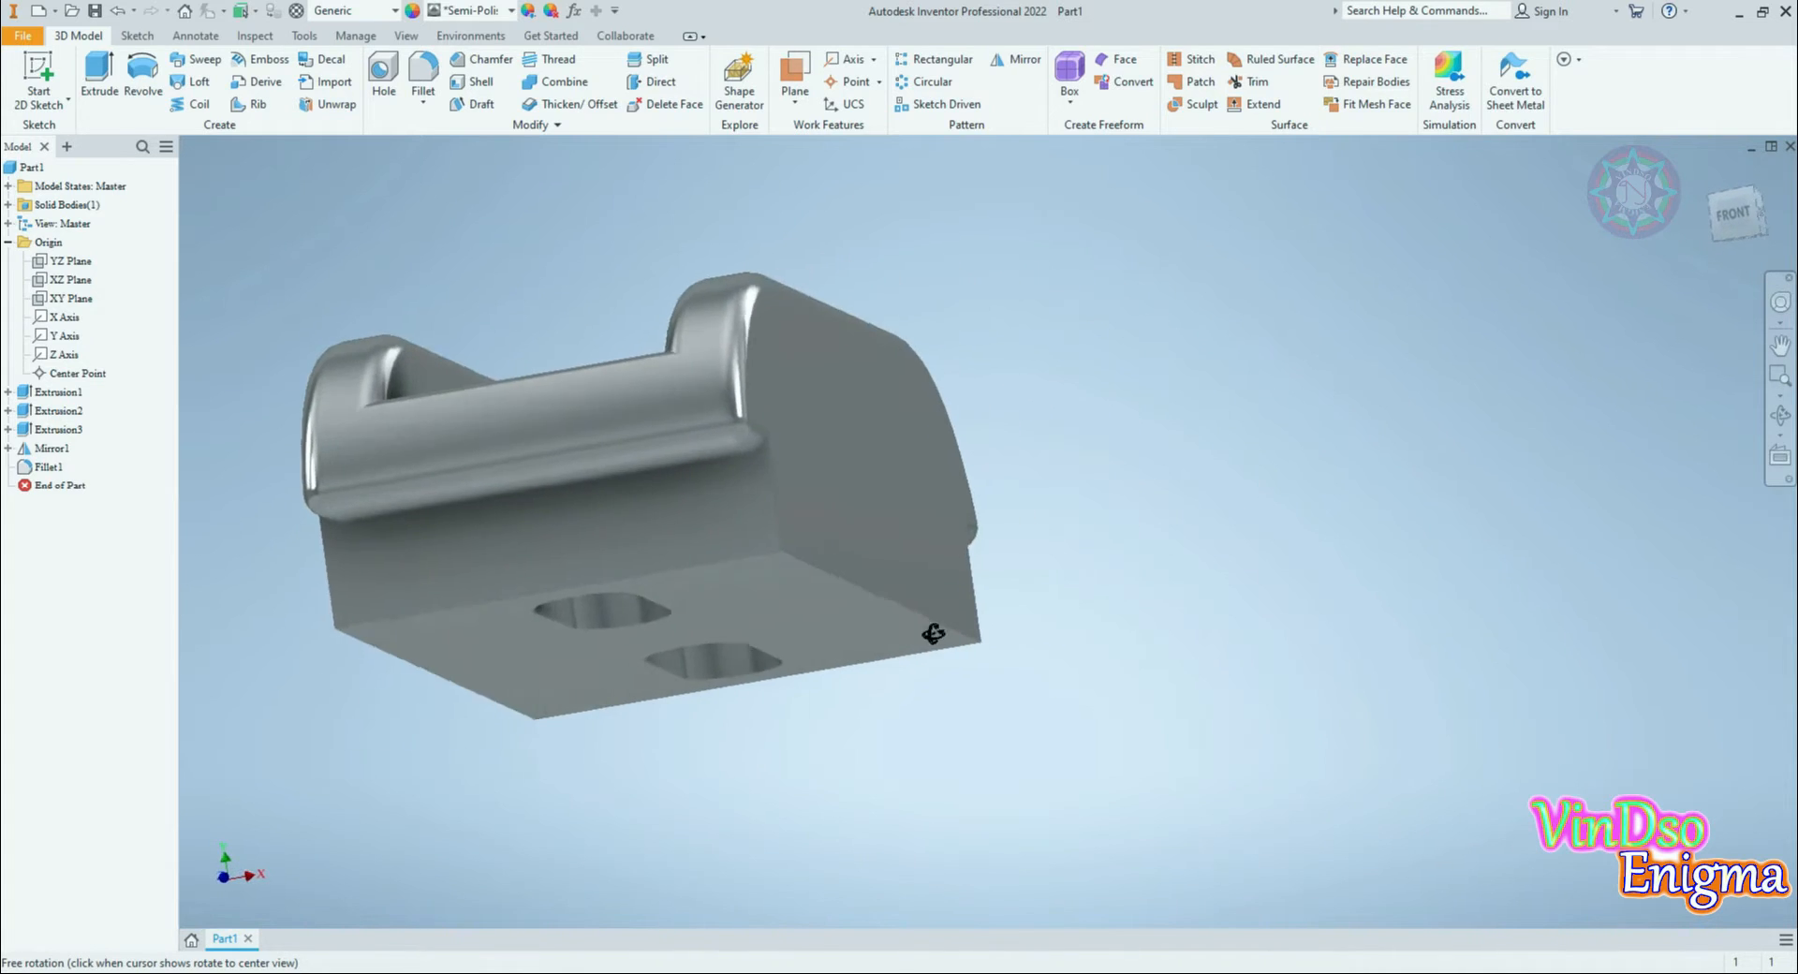
{"action": "key", "text": "Escape"}
{"action": "middle_click_drag", "start_coordinate": [1304, 655], "coordinate": [1107, 655]}
{"action": "mouse_move", "coordinate": [1138, 768]}
{"action": "middle_mouse_down", "text": "shift"}
{"action": "mouse_move", "coordinate": [1139, 734]}
{"action": "mouse_move", "coordinate": [1095, 714]}
{"action": "mouse_move", "coordinate": [1039, 746]}
{"action": "mouse_move", "coordinate": [1103, 762]}
{"action": "middle_mouse_up", "text": "shift"}
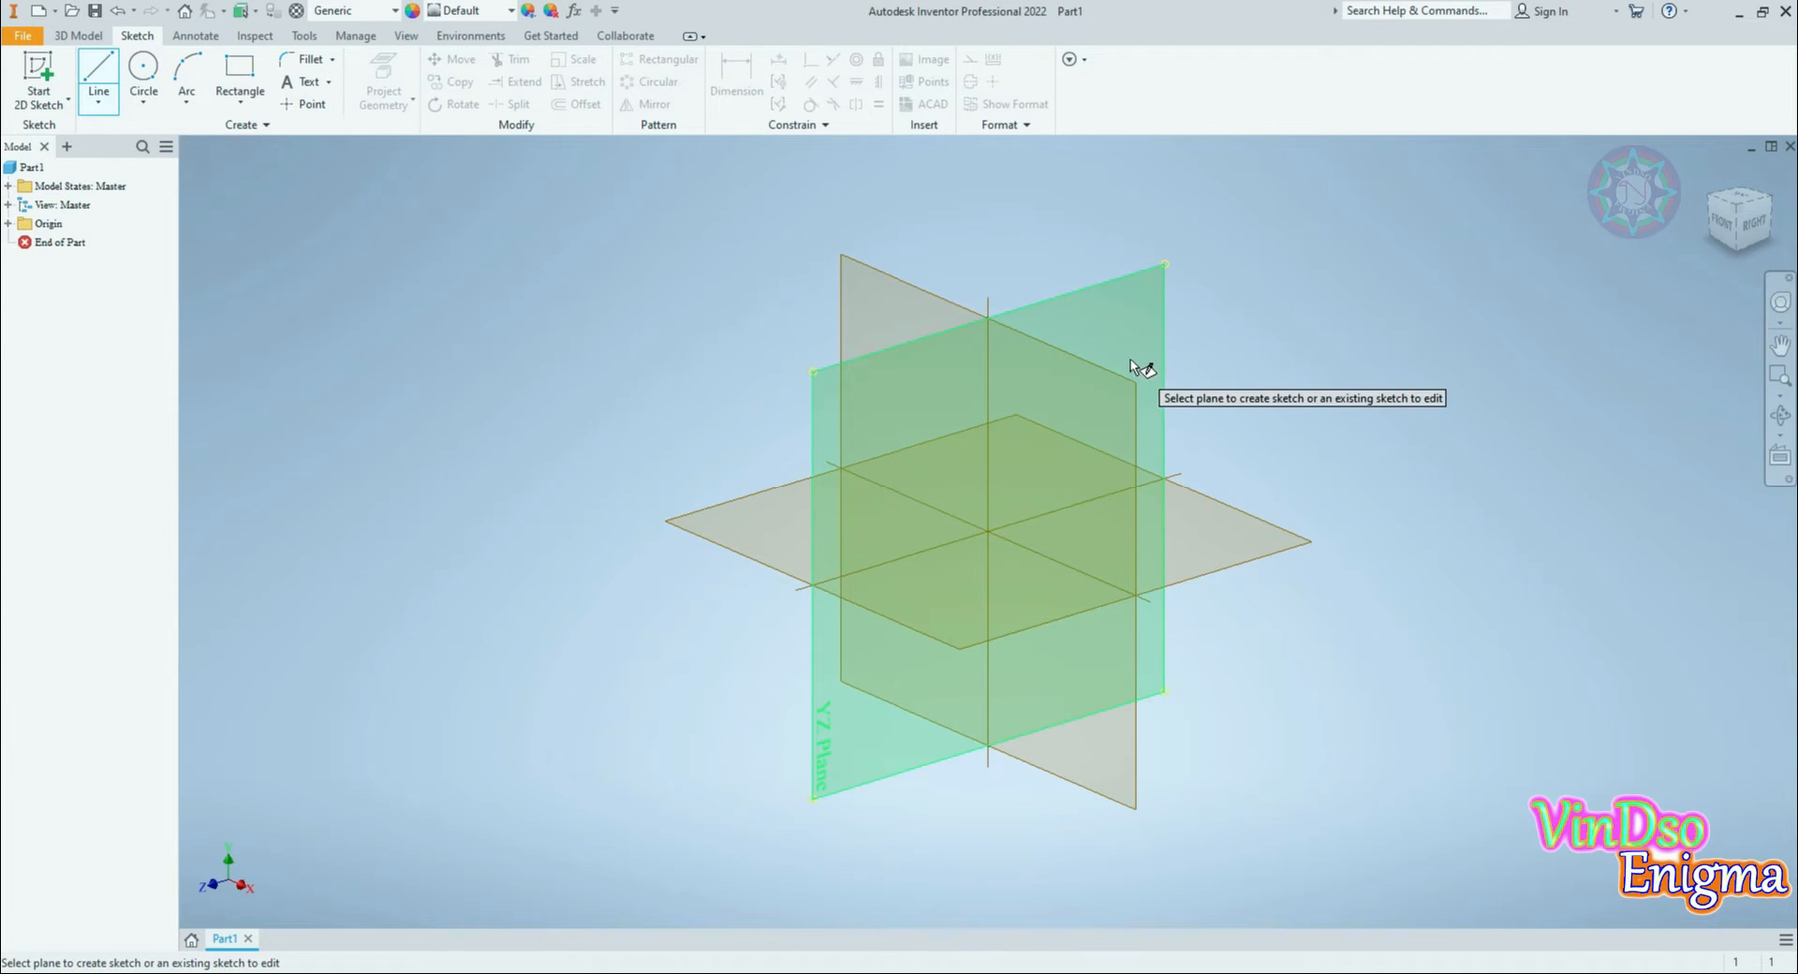
Step: Start a sketch on the YZ plane and draw a vertical line about 14 mm long upward from the origin
{"action": "left_click", "coordinate": [1131, 362]}
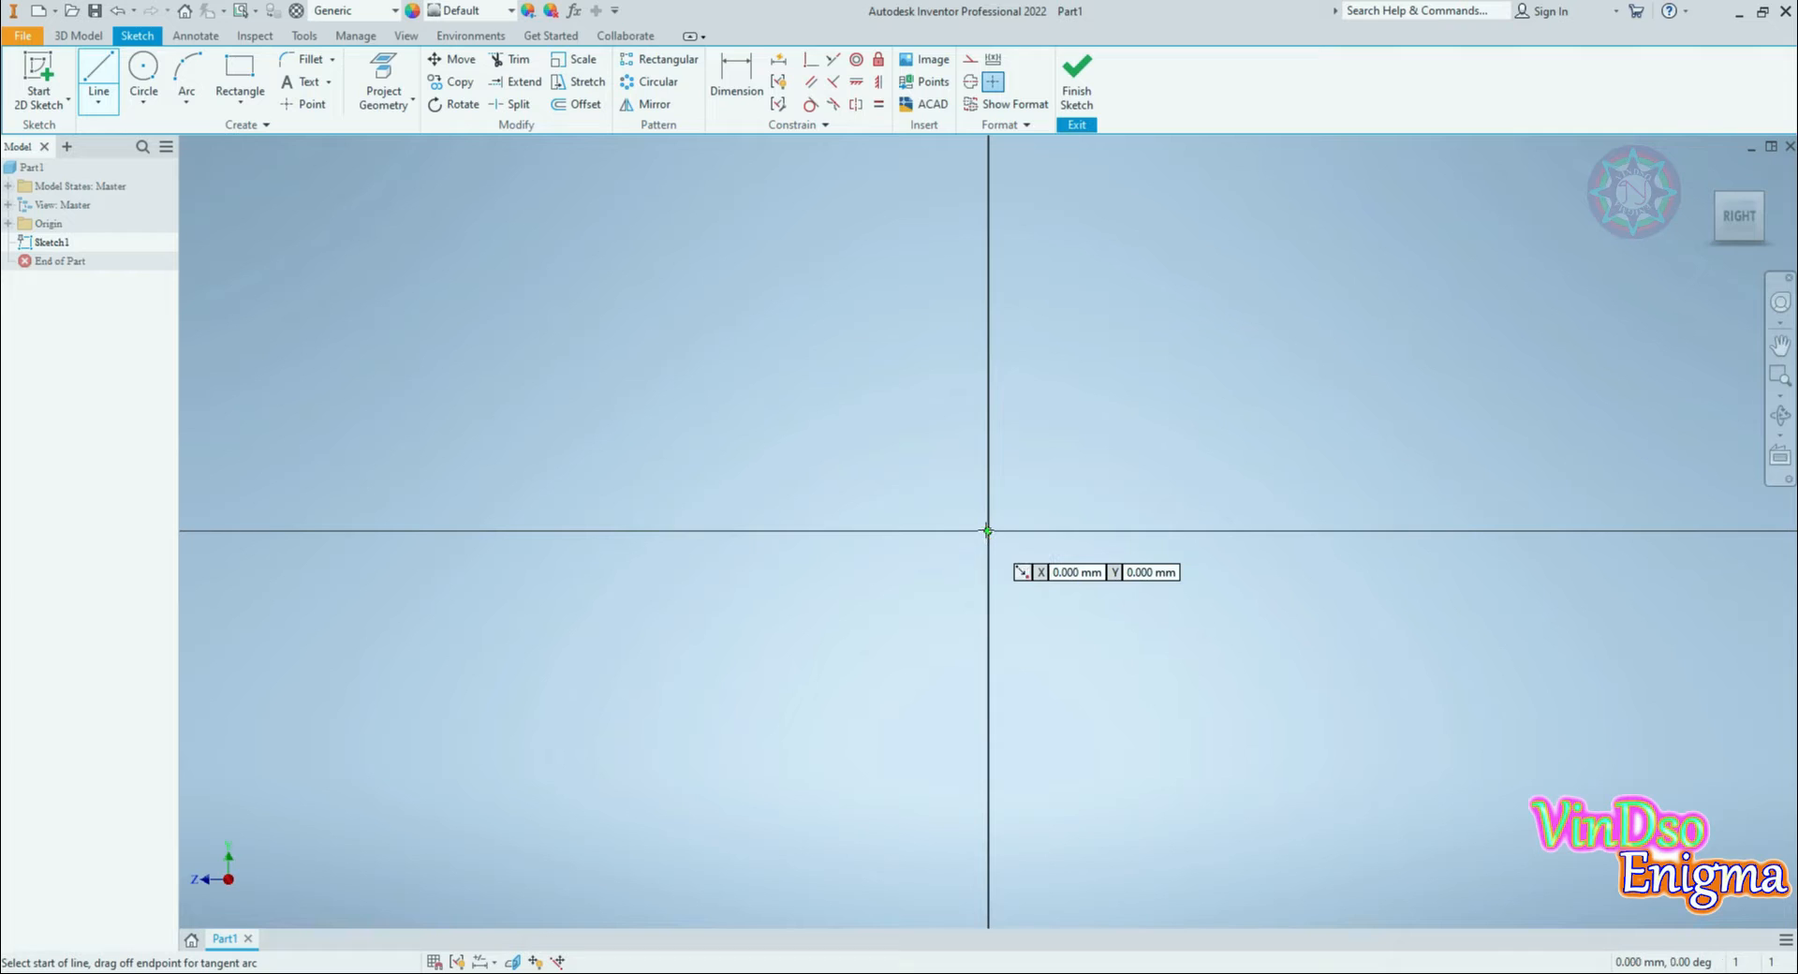
{"action": "left_click", "coordinate": [987, 531]}
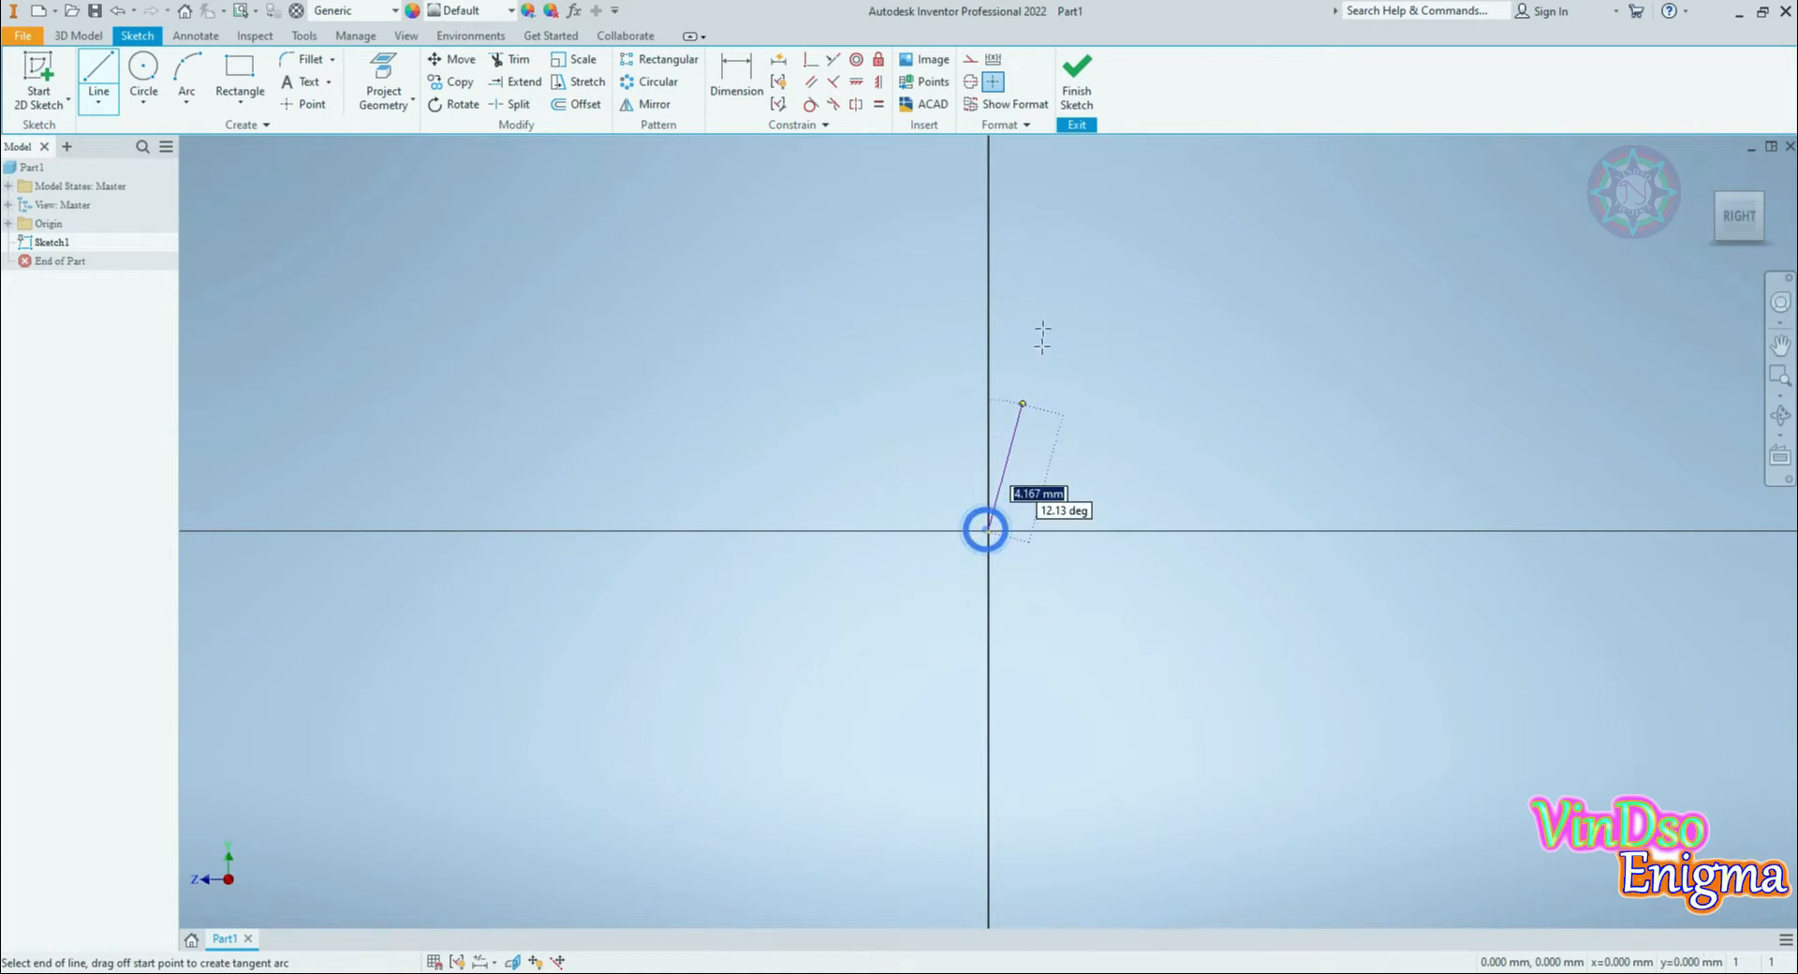
{"action": "left_click", "coordinate": [990, 216]}
{"action": "right_click", "coordinate": [858, 268]}
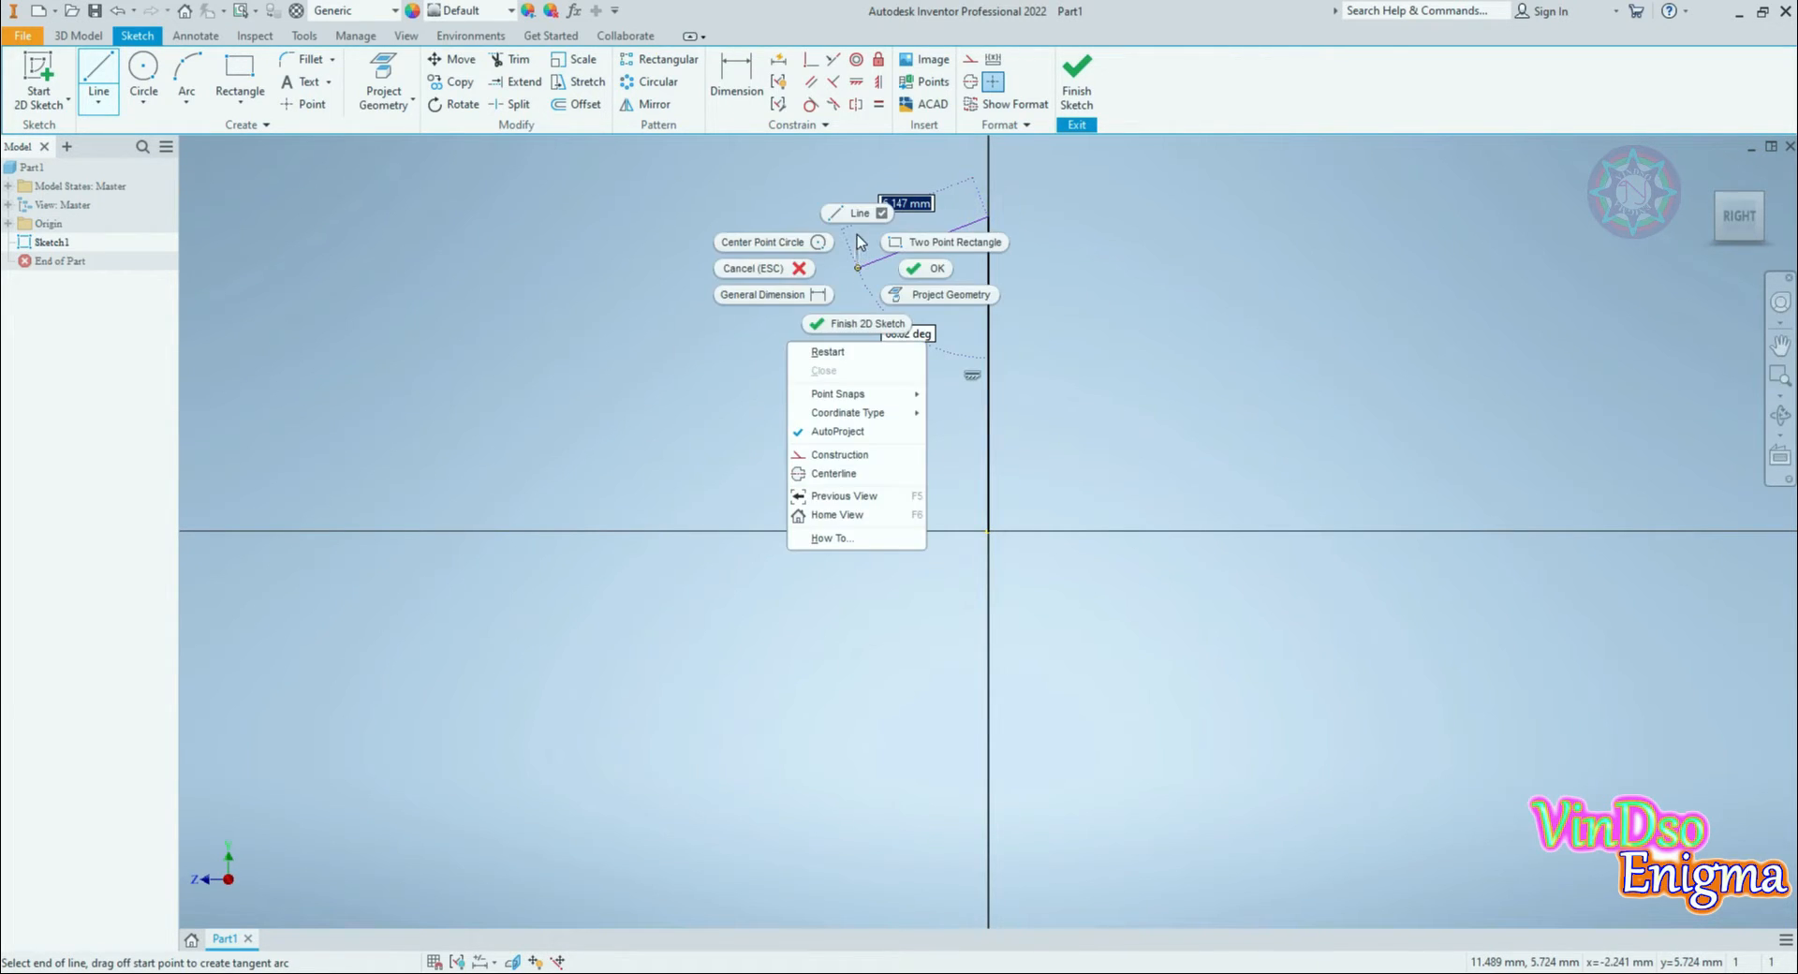
{"action": "left_click", "coordinate": [856, 214]}
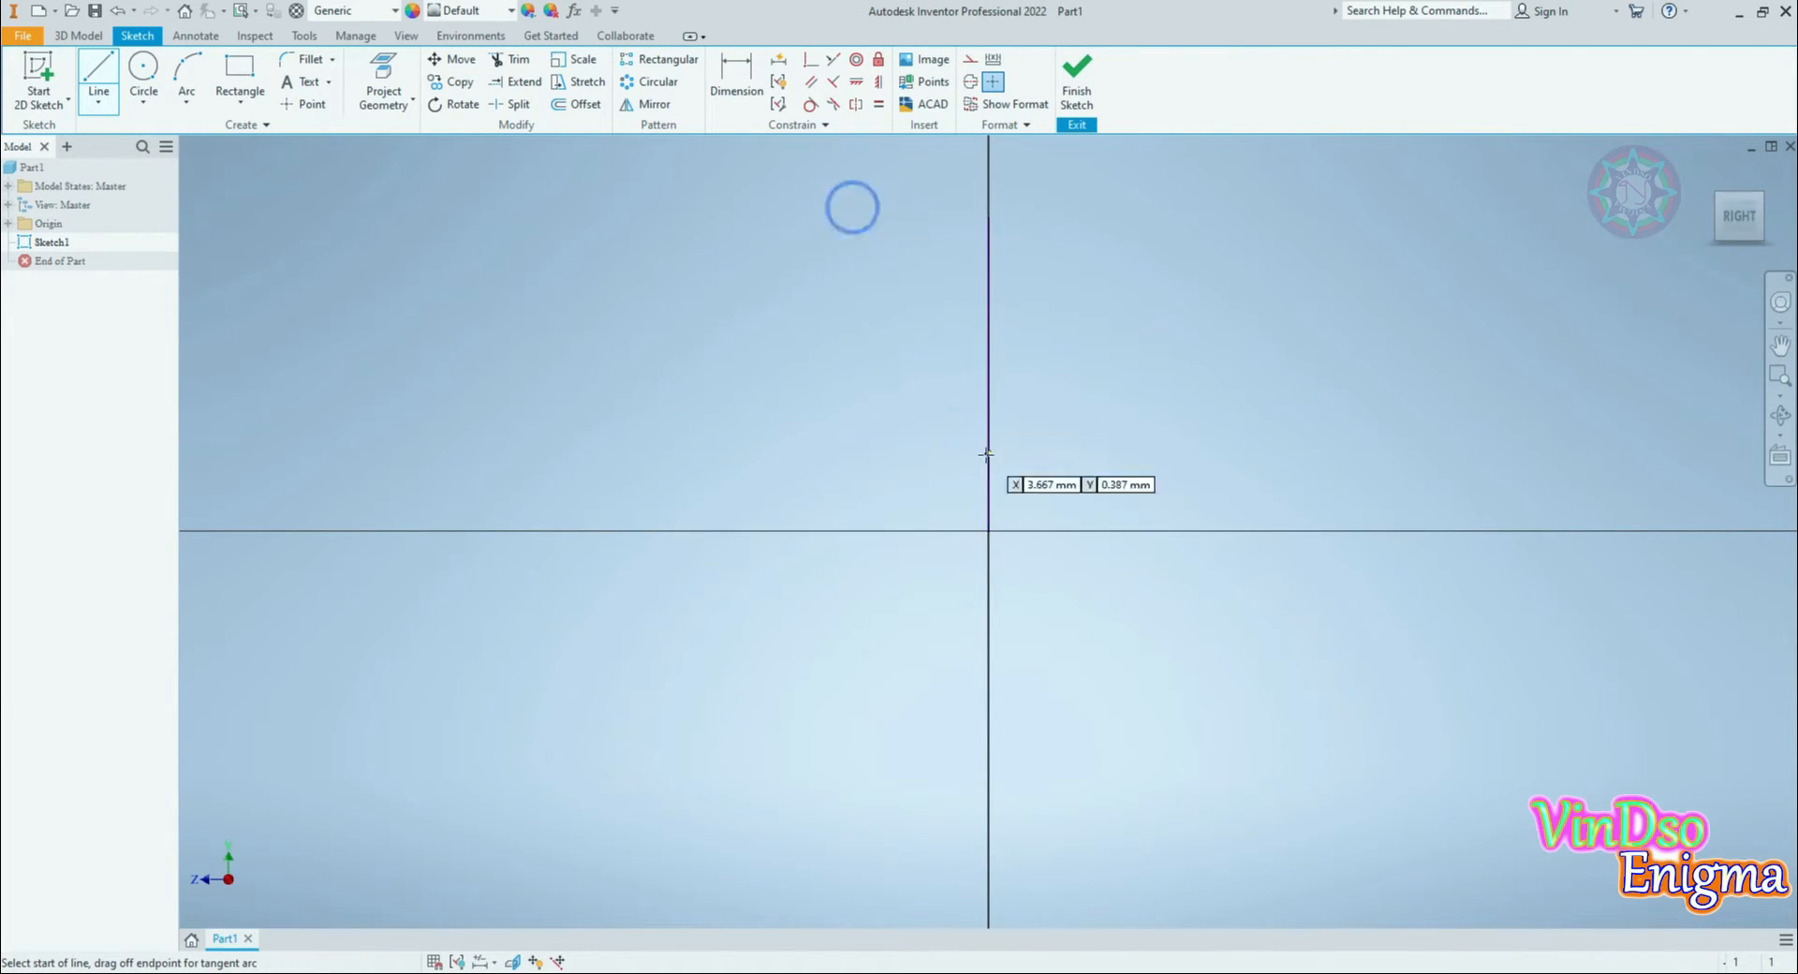
Step: Draw a horizontal line about 18 mm long rightward from the origin and convert both sketch lines to construction geometry
{"action": "left_click", "coordinate": [987, 531]}
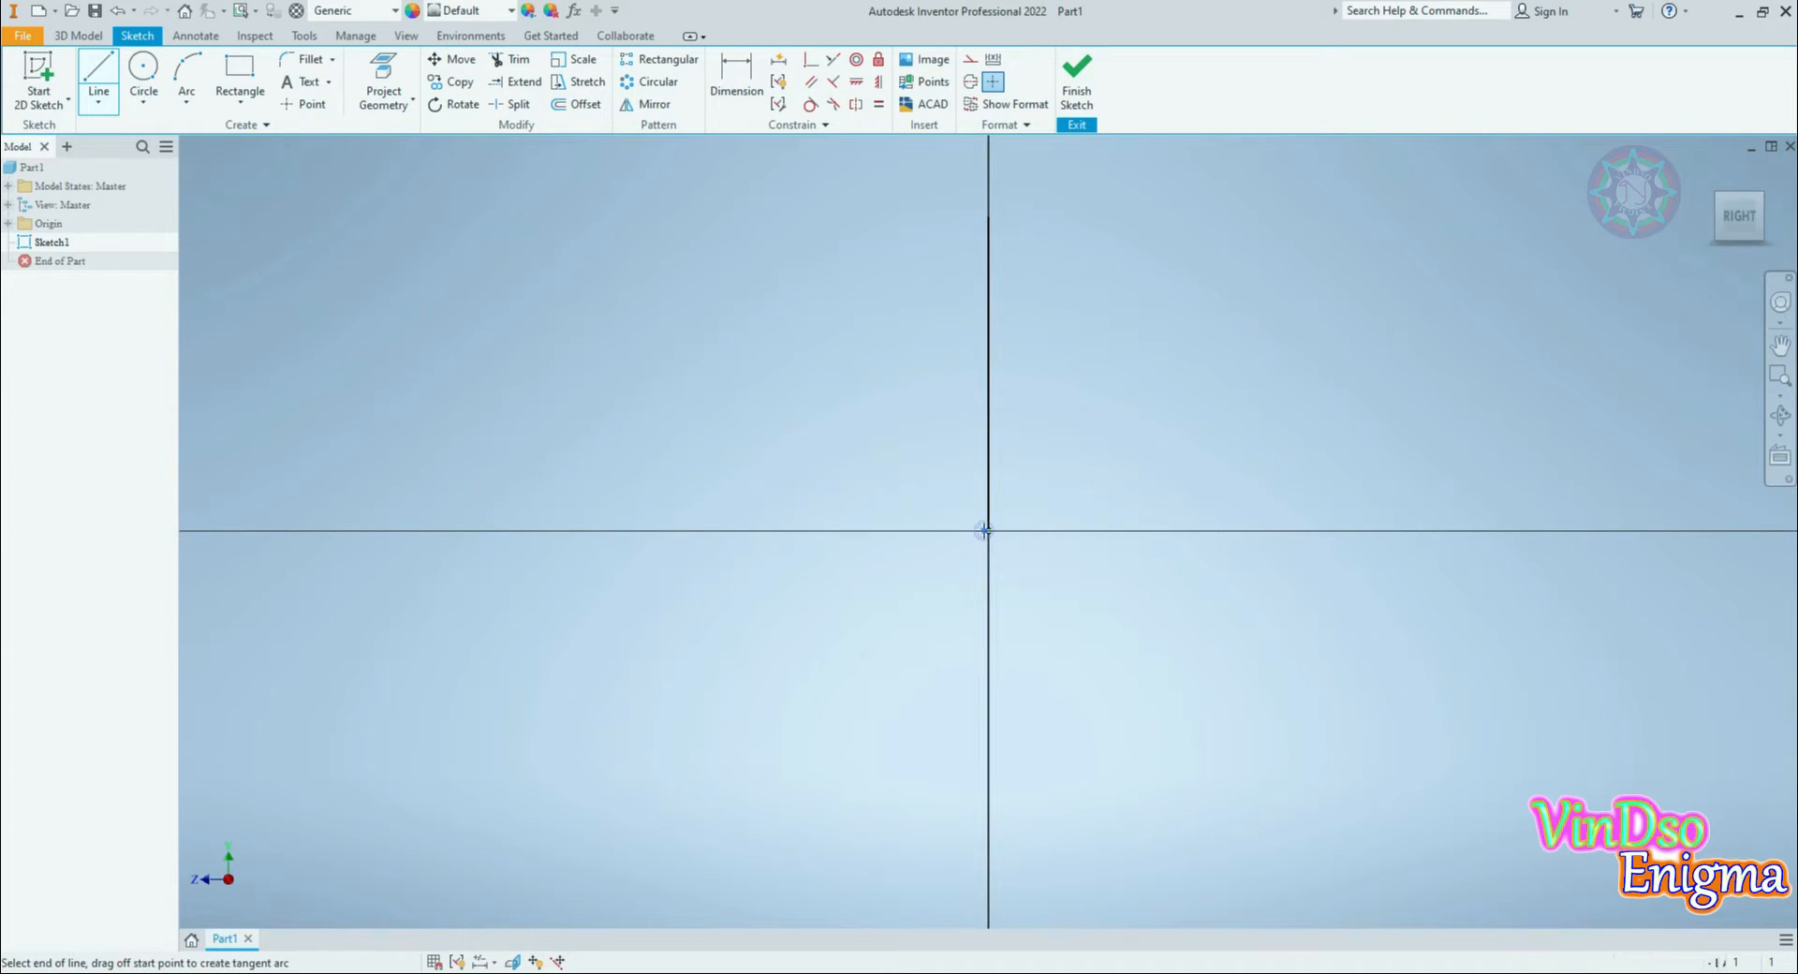
{"action": "left_click", "coordinate": [1402, 530]}
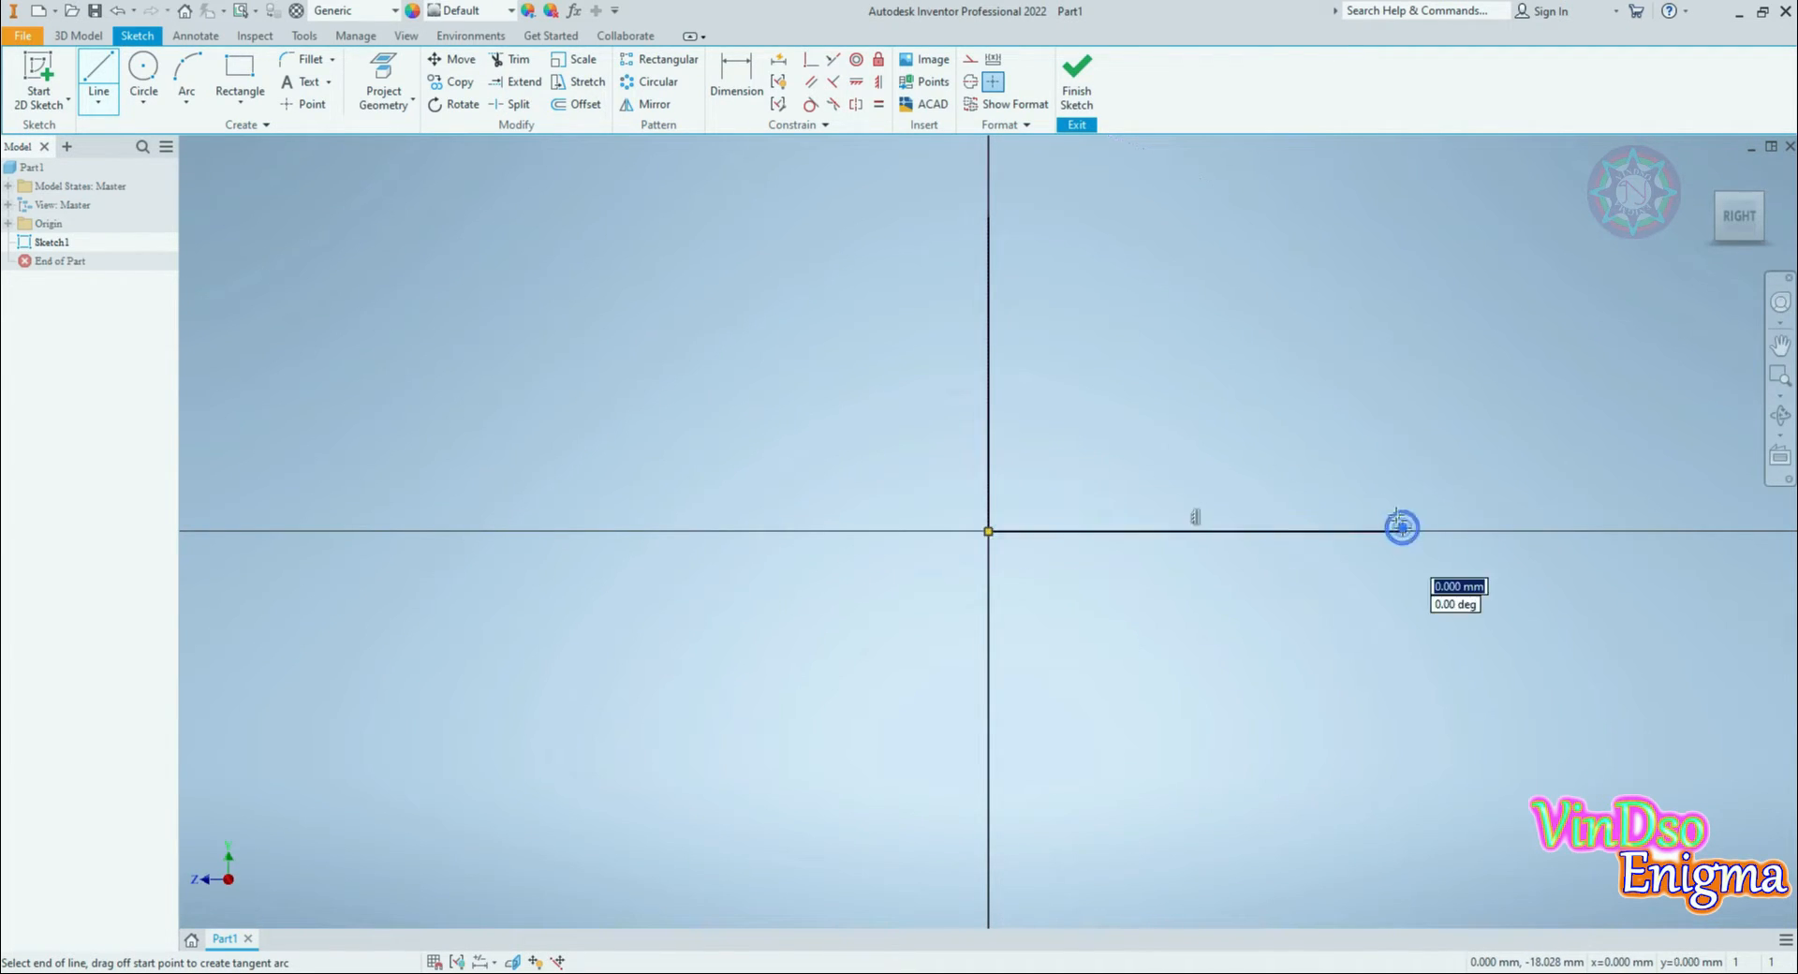
{"action": "right_click", "coordinate": [1306, 417]}
{"action": "left_click", "coordinate": [1361, 412]}
{"action": "left_click_drag", "start_coordinate": [1186, 592], "coordinate": [807, 354]}
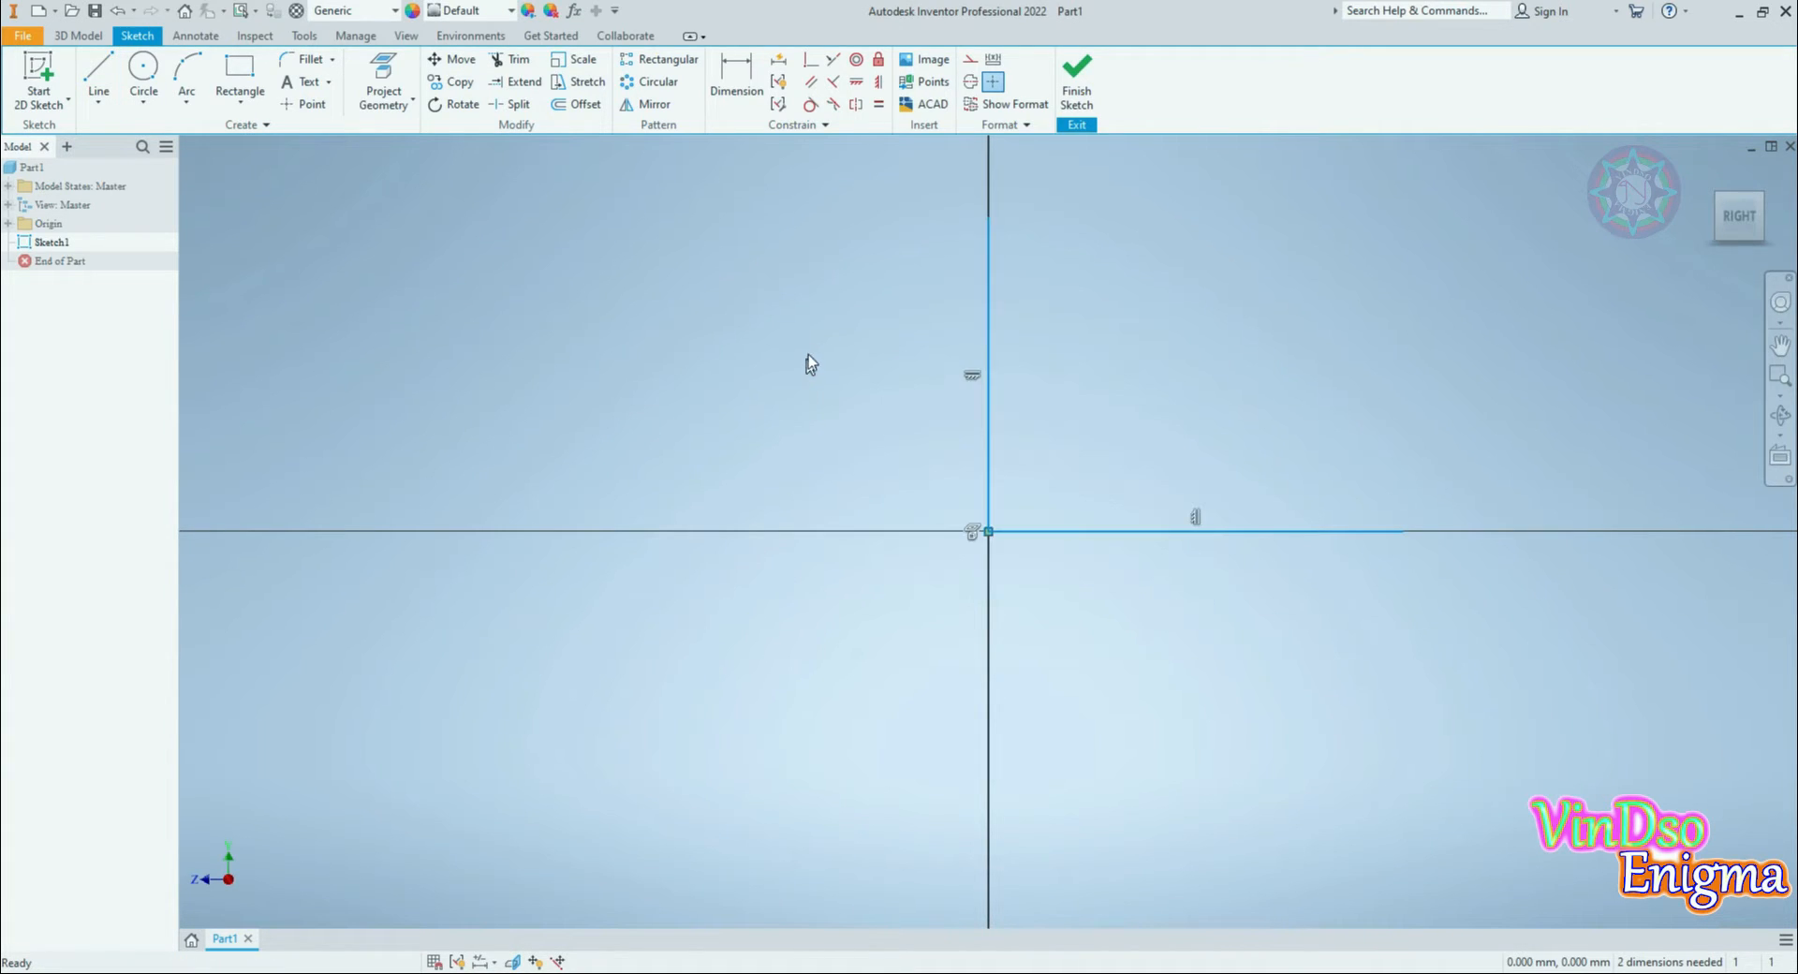
{"action": "left_click", "coordinate": [970, 59]}
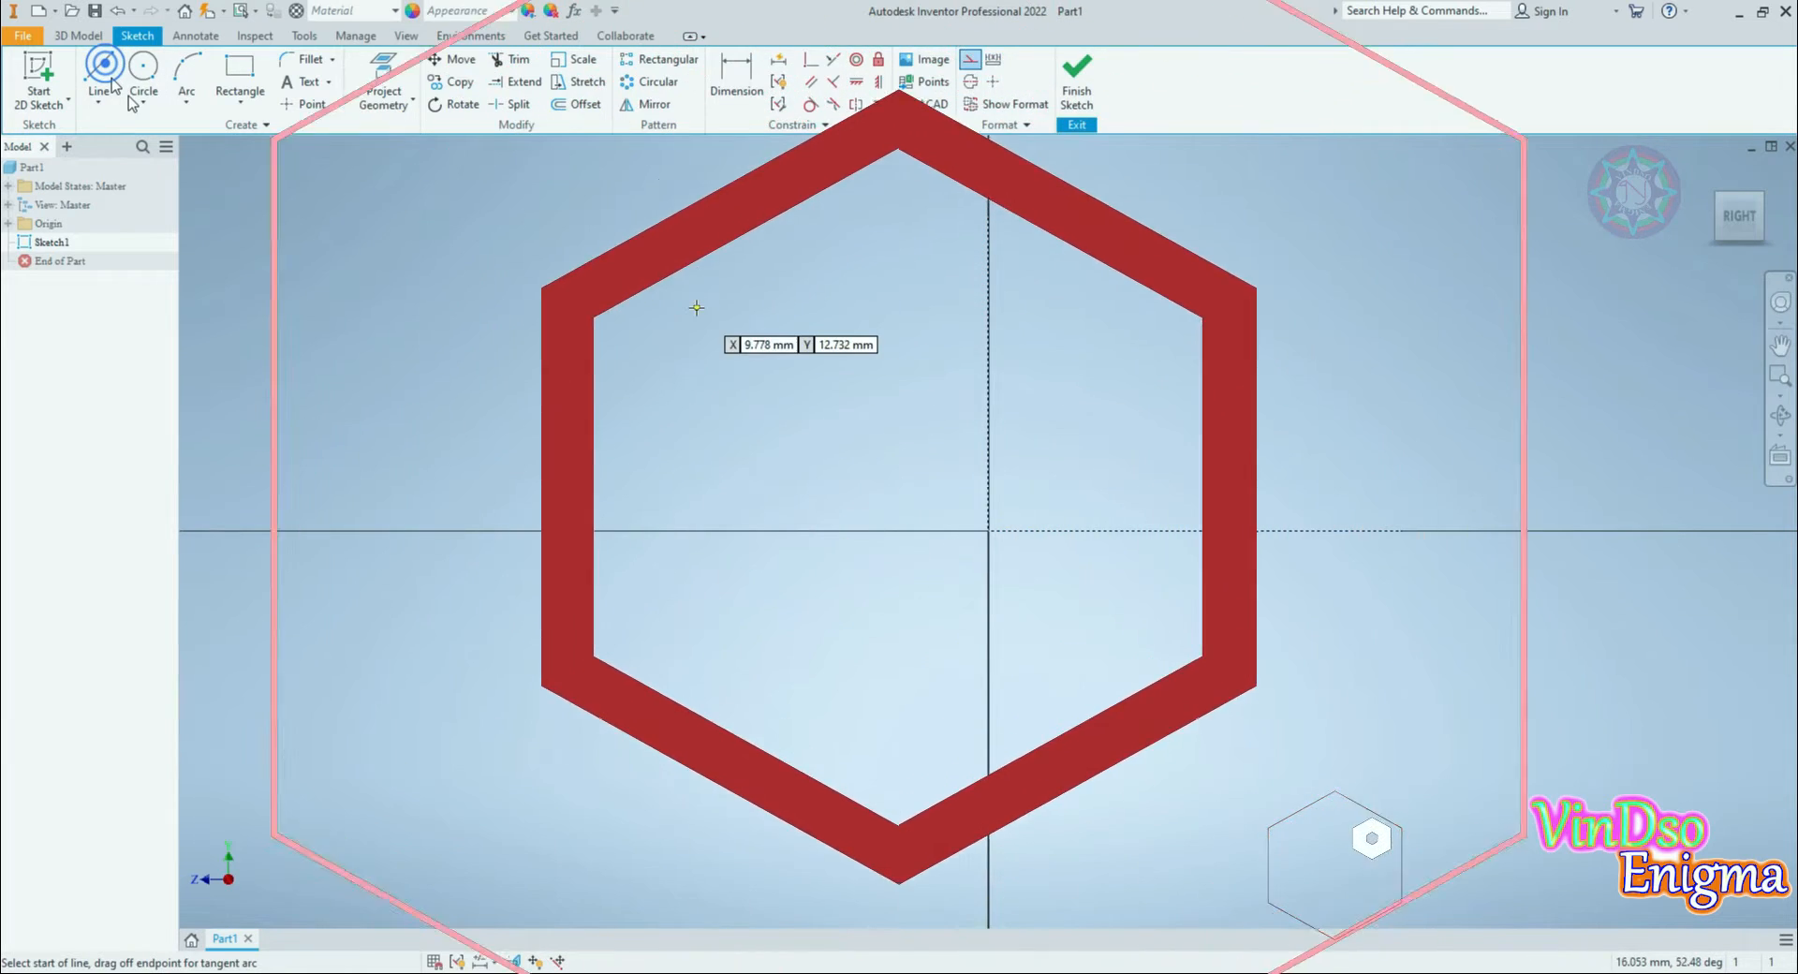
Step: Draw a horizontal line about 28 mm long above the origin, crossing the vertical construction line
{"action": "left_click", "coordinate": [695, 307]}
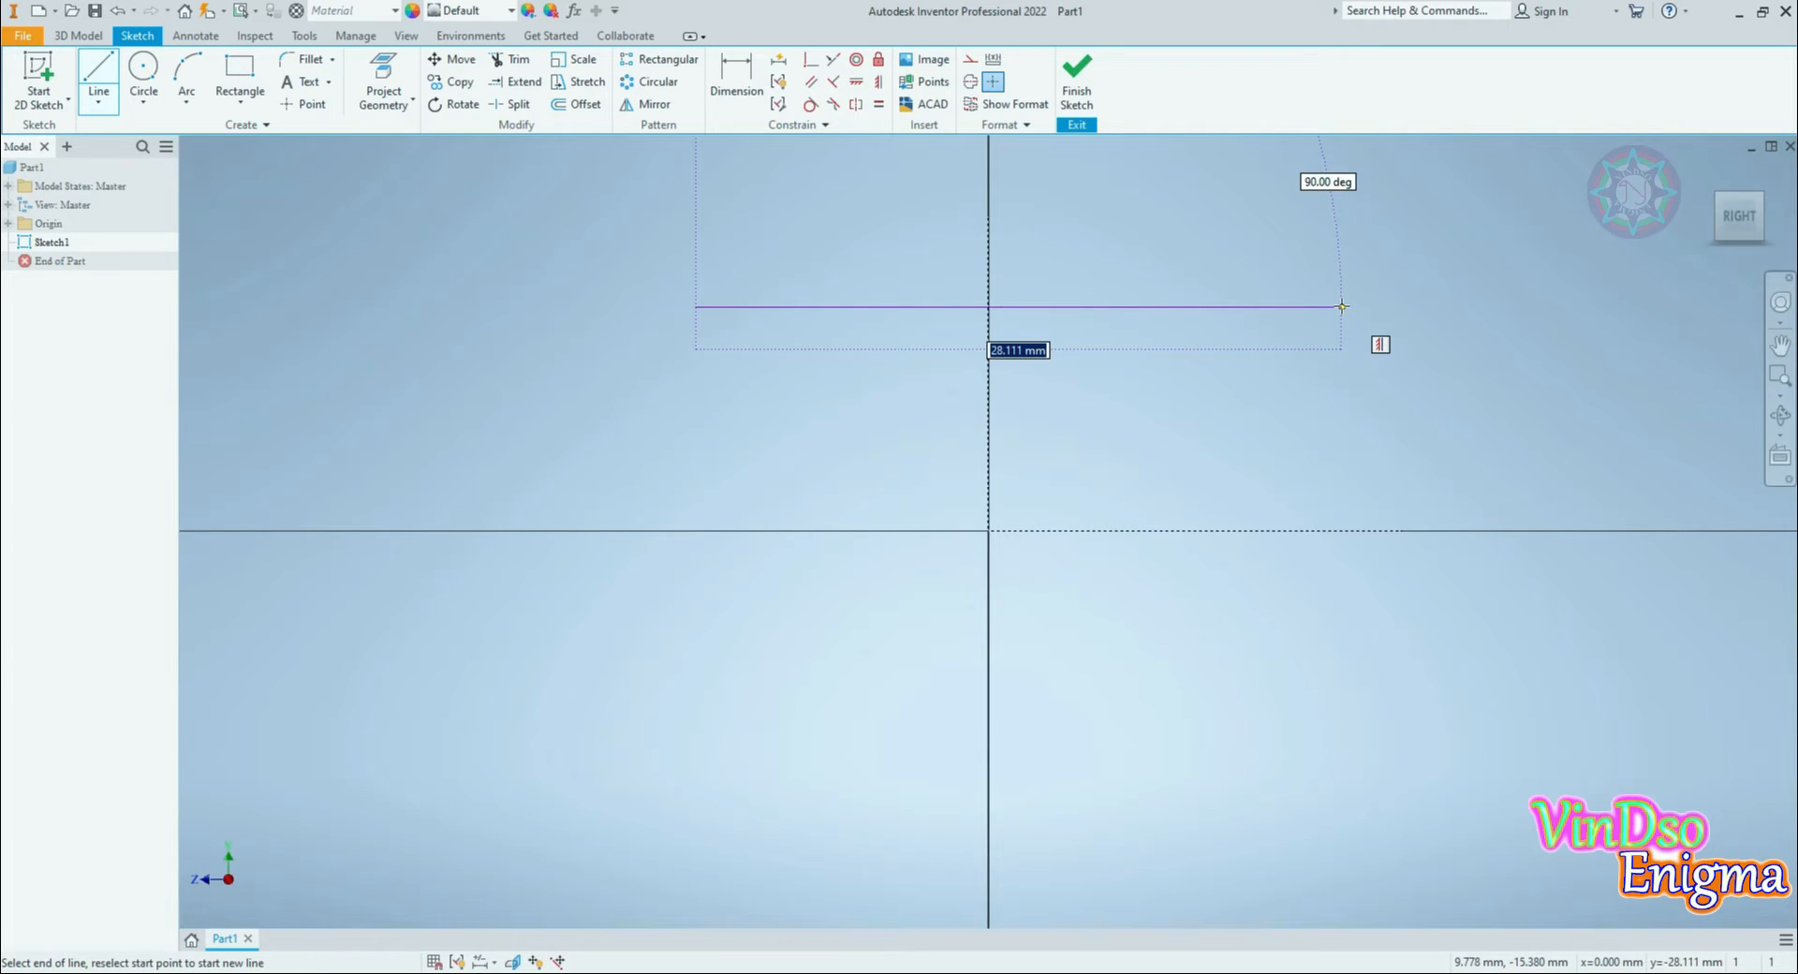
{"action": "left_click", "coordinate": [1342, 306]}
{"action": "right_click", "coordinate": [1276, 375]}
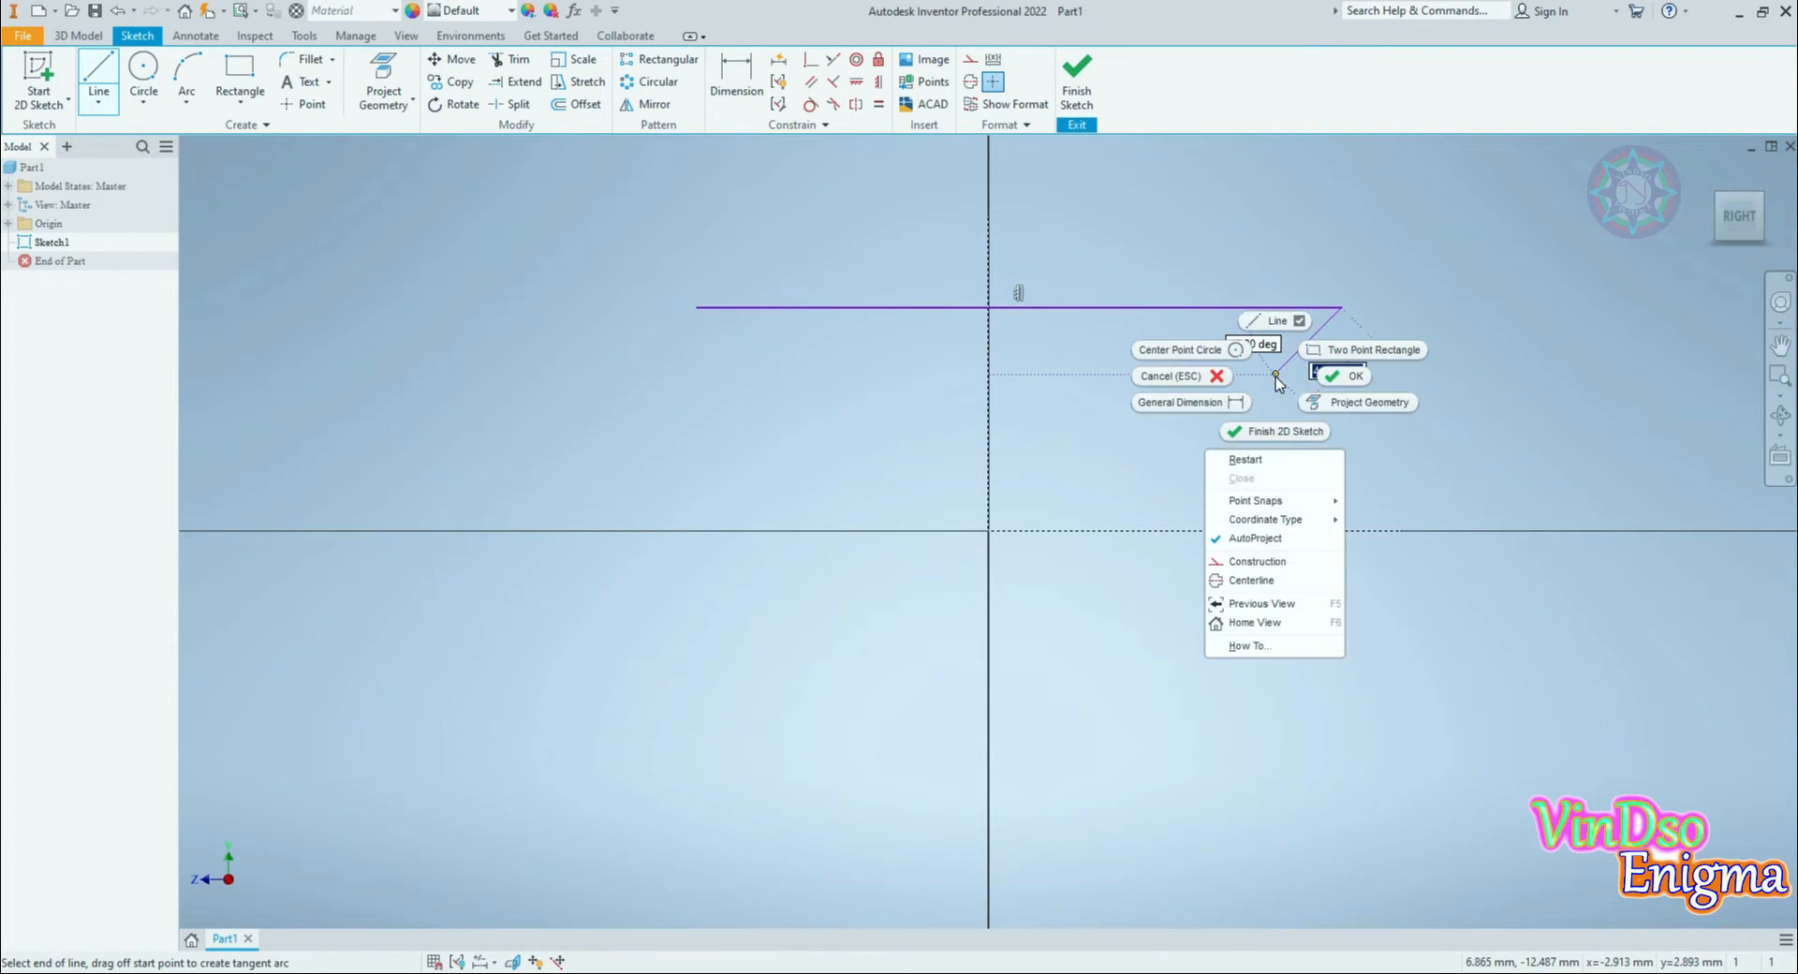
{"action": "left_click", "coordinate": [1340, 380]}
Step: Dimension the length of the solid horizontal line and set it to 127 mm
{"action": "left_click", "coordinate": [737, 79]}
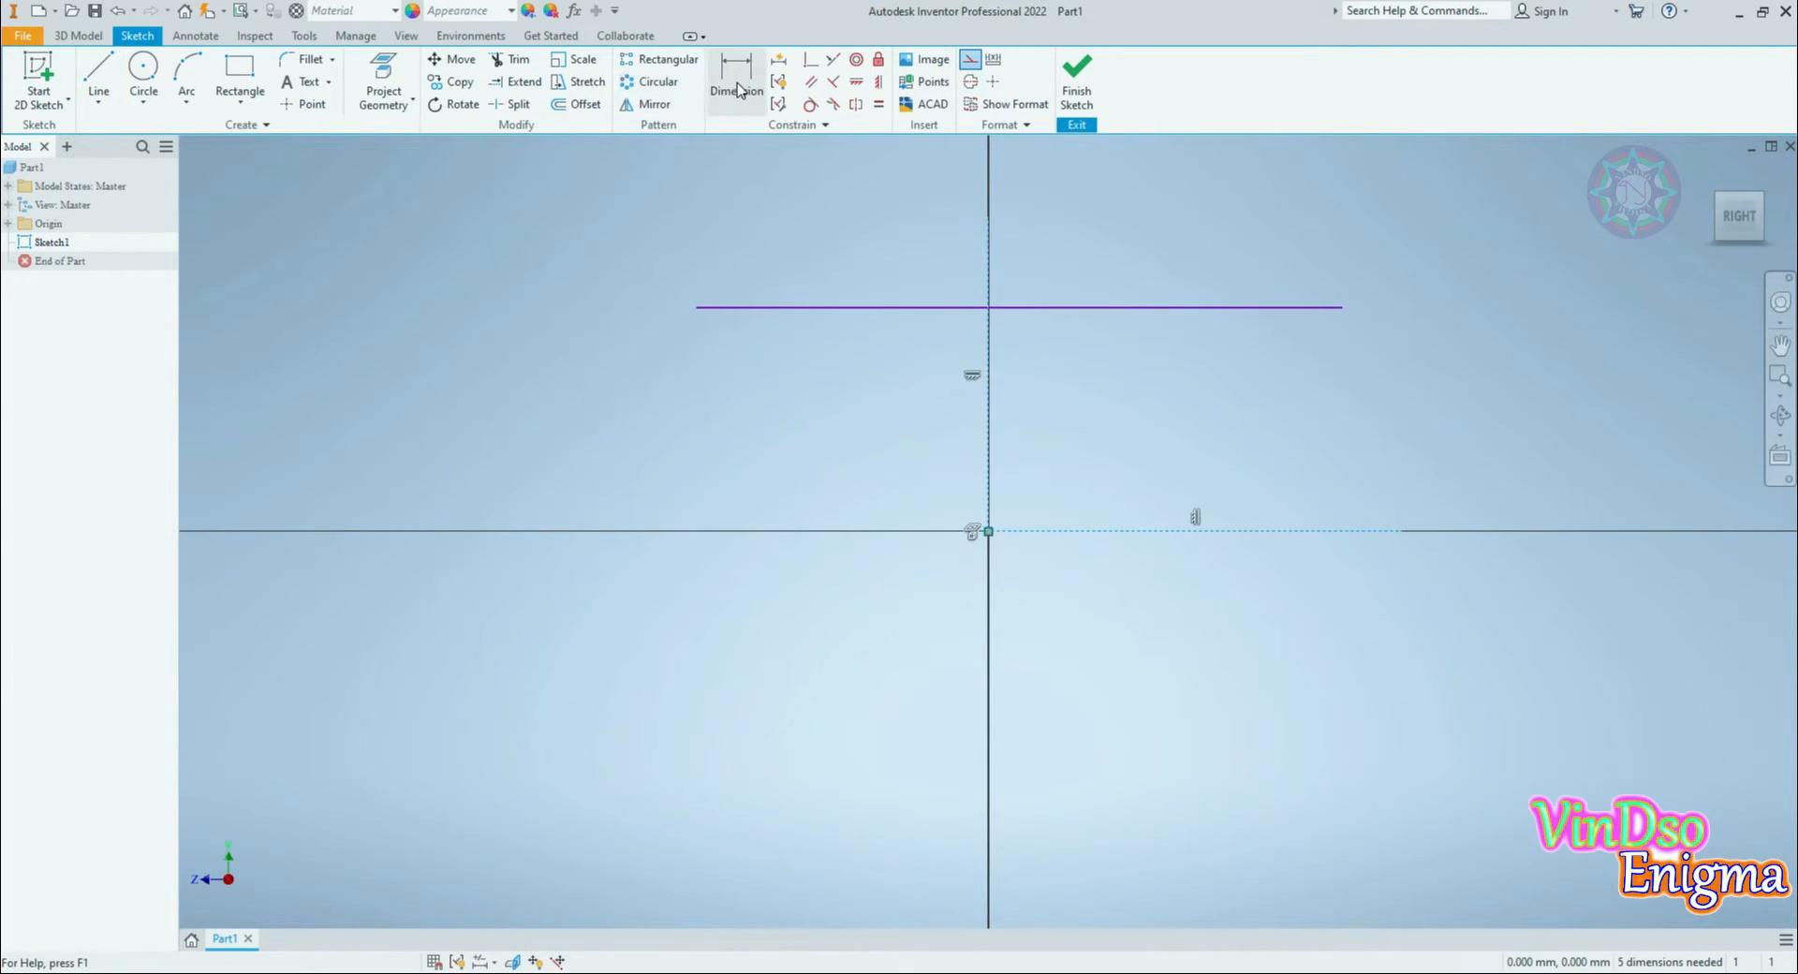
{"action": "left_click", "coordinate": [921, 304]}
{"action": "left_click", "coordinate": [1062, 397]}
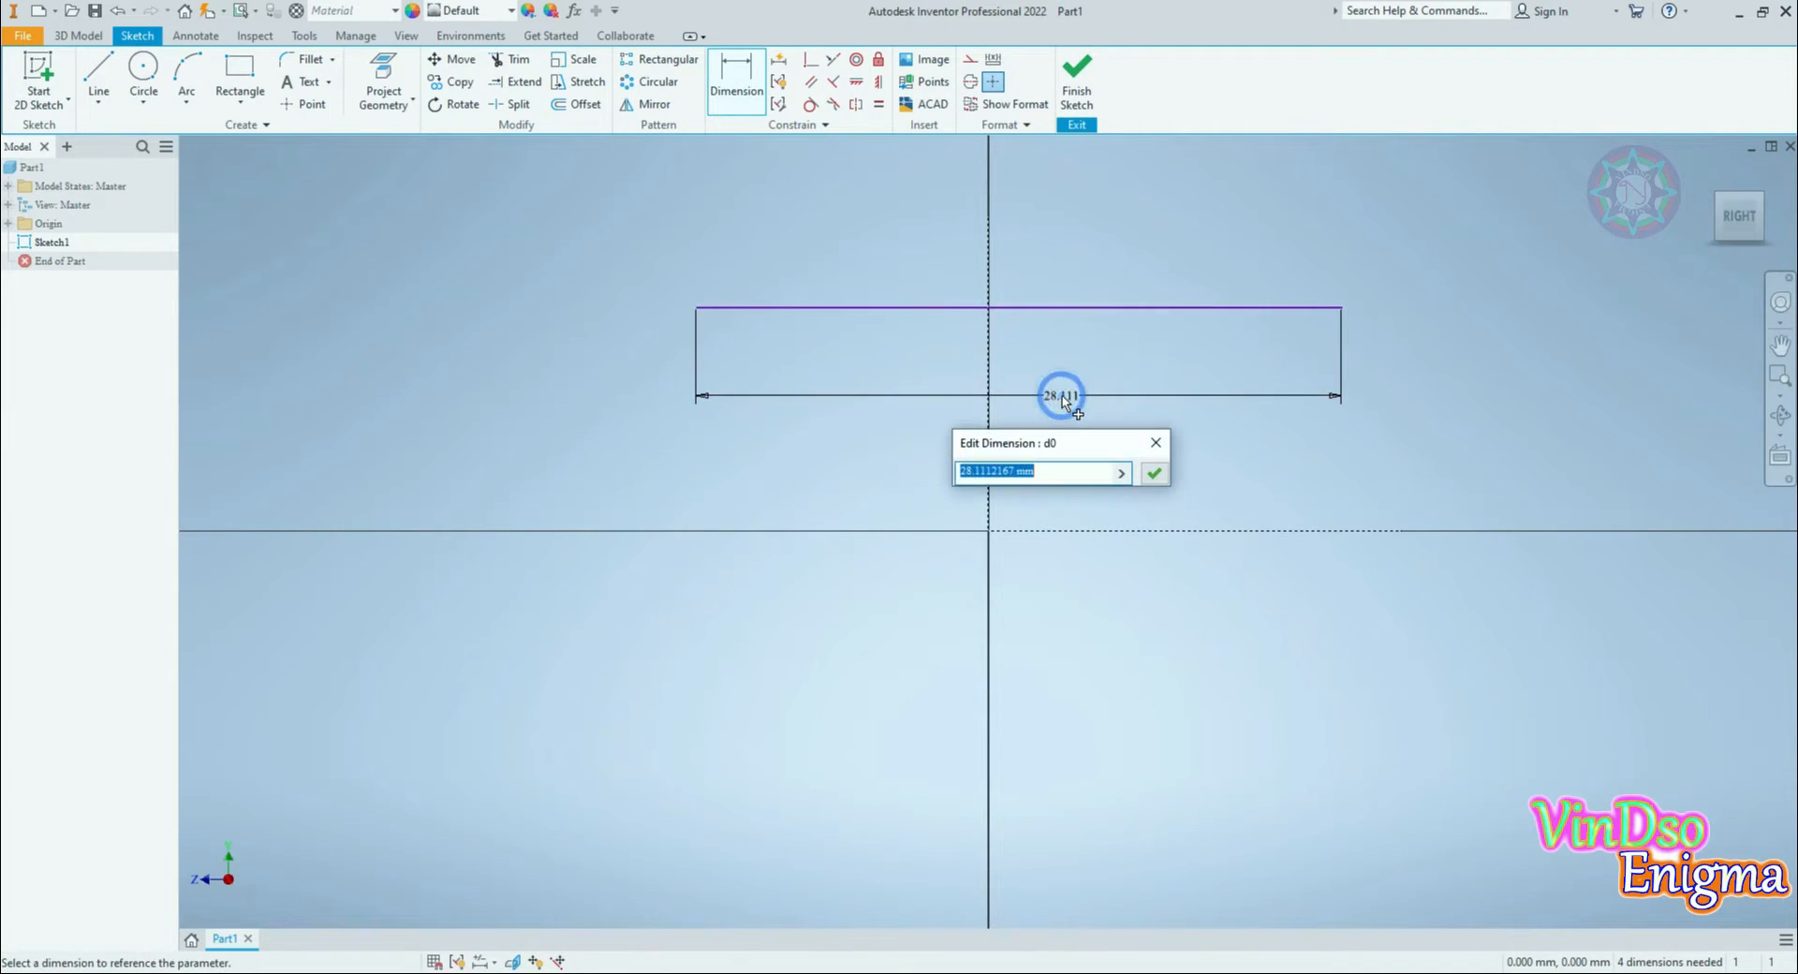
{"action": "type", "text": "127"}
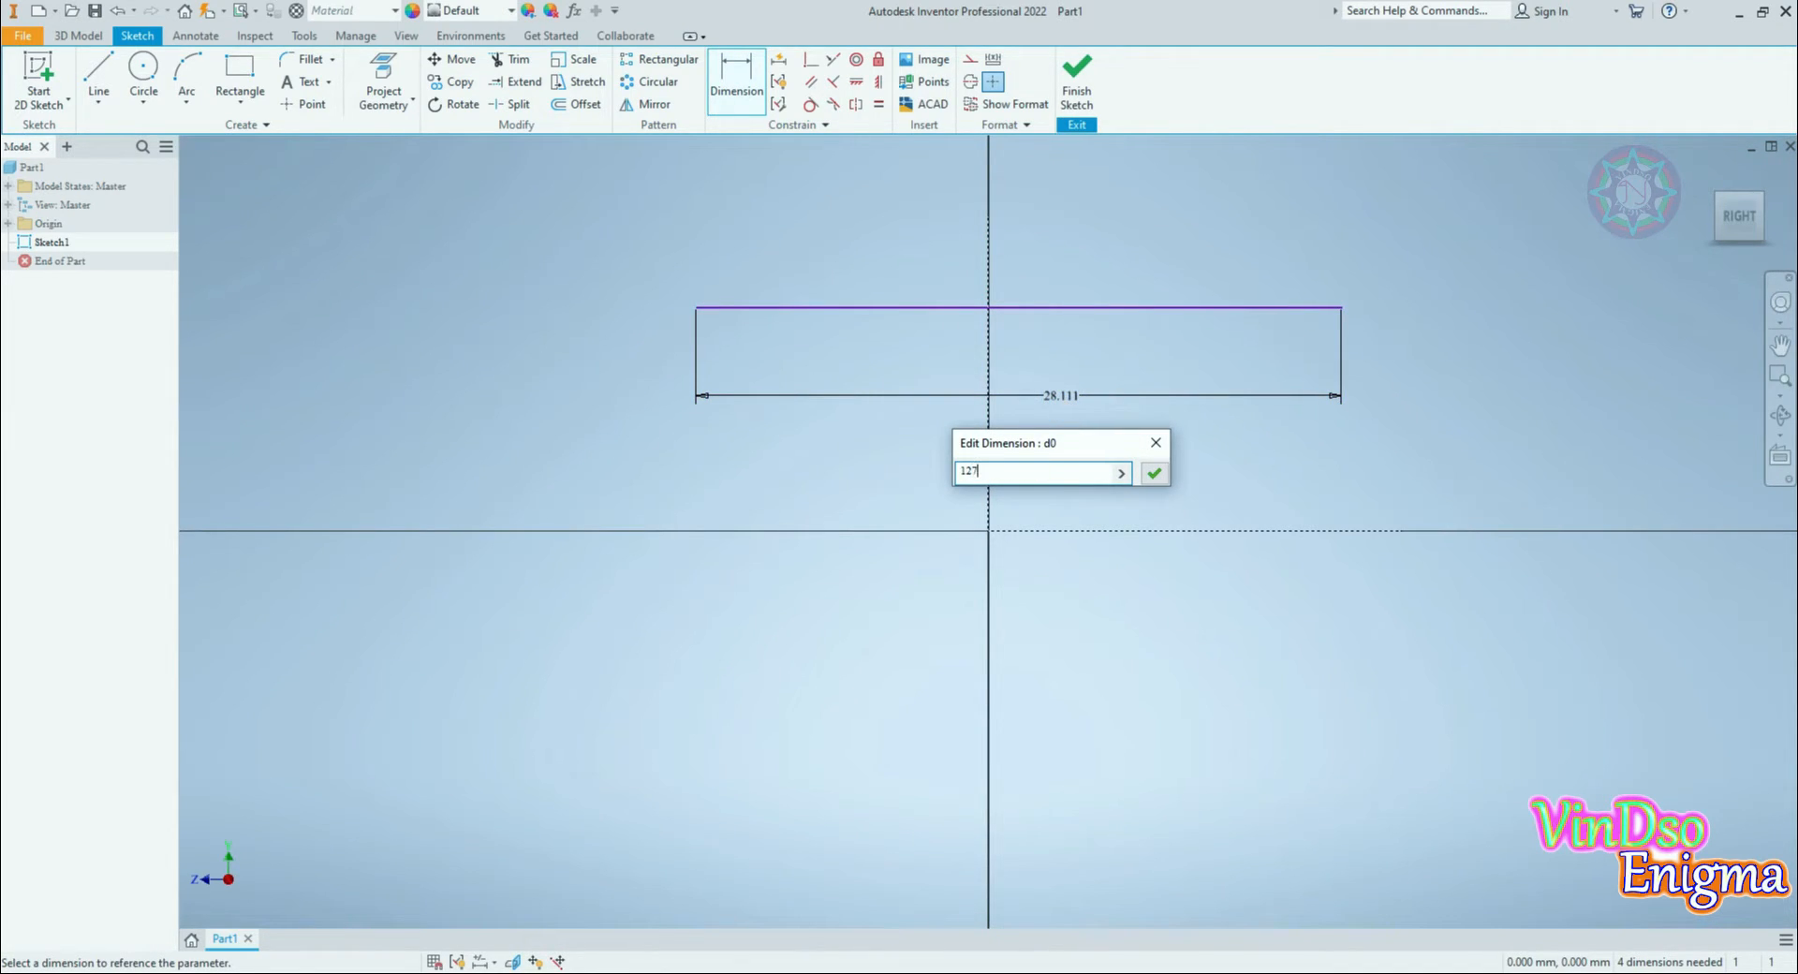
{"action": "key", "text": "Return"}
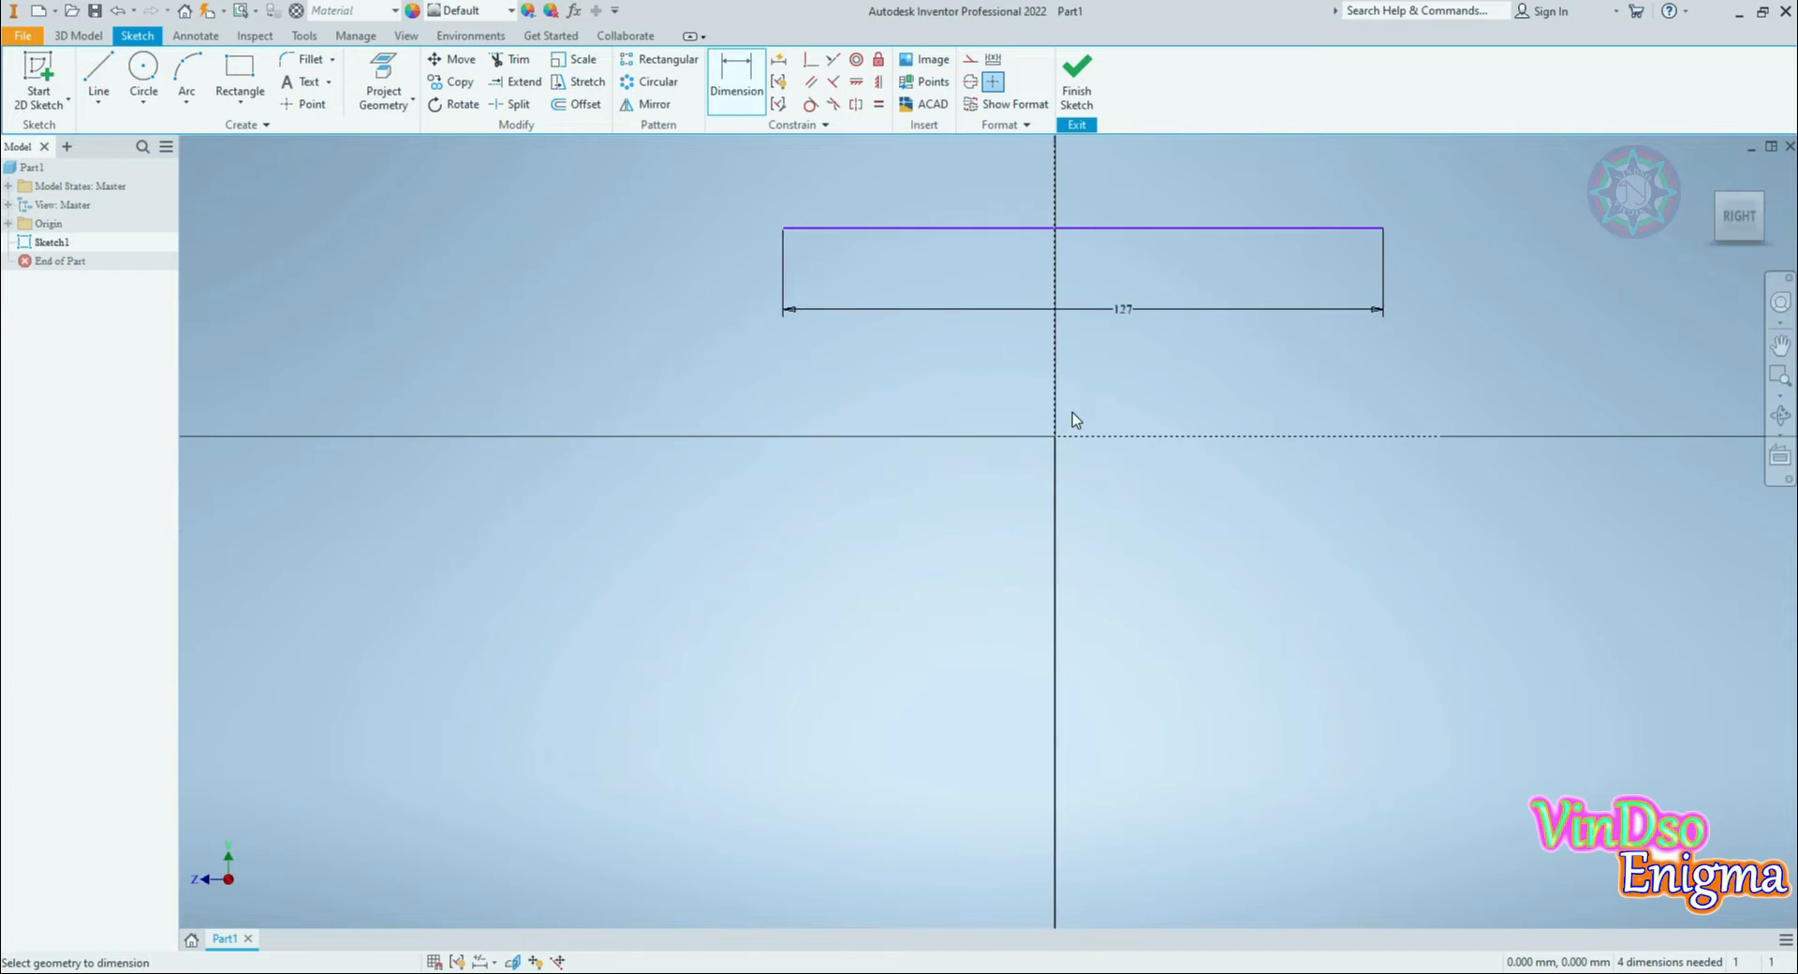
Step: Try to constrain the 127 mm line to the horizontal construction line with a coincident constraint
{"action": "left_click", "coordinate": [824, 58]}
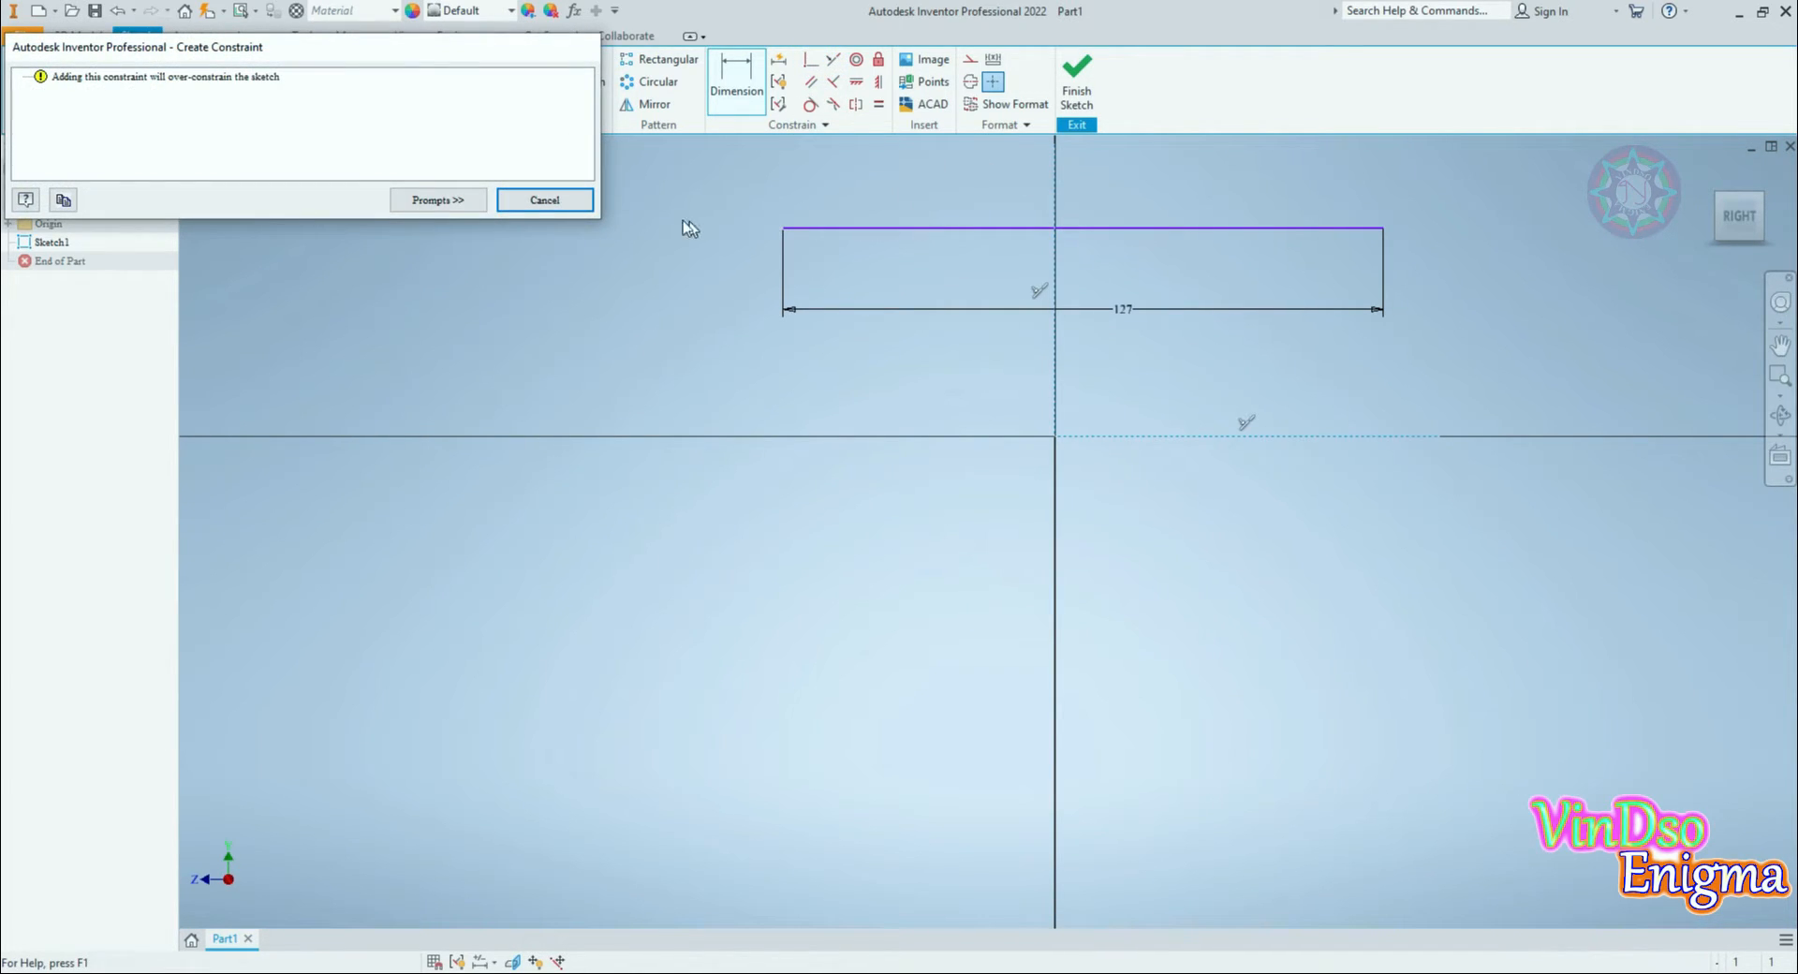
{"action": "left_click", "coordinate": [576, 195]}
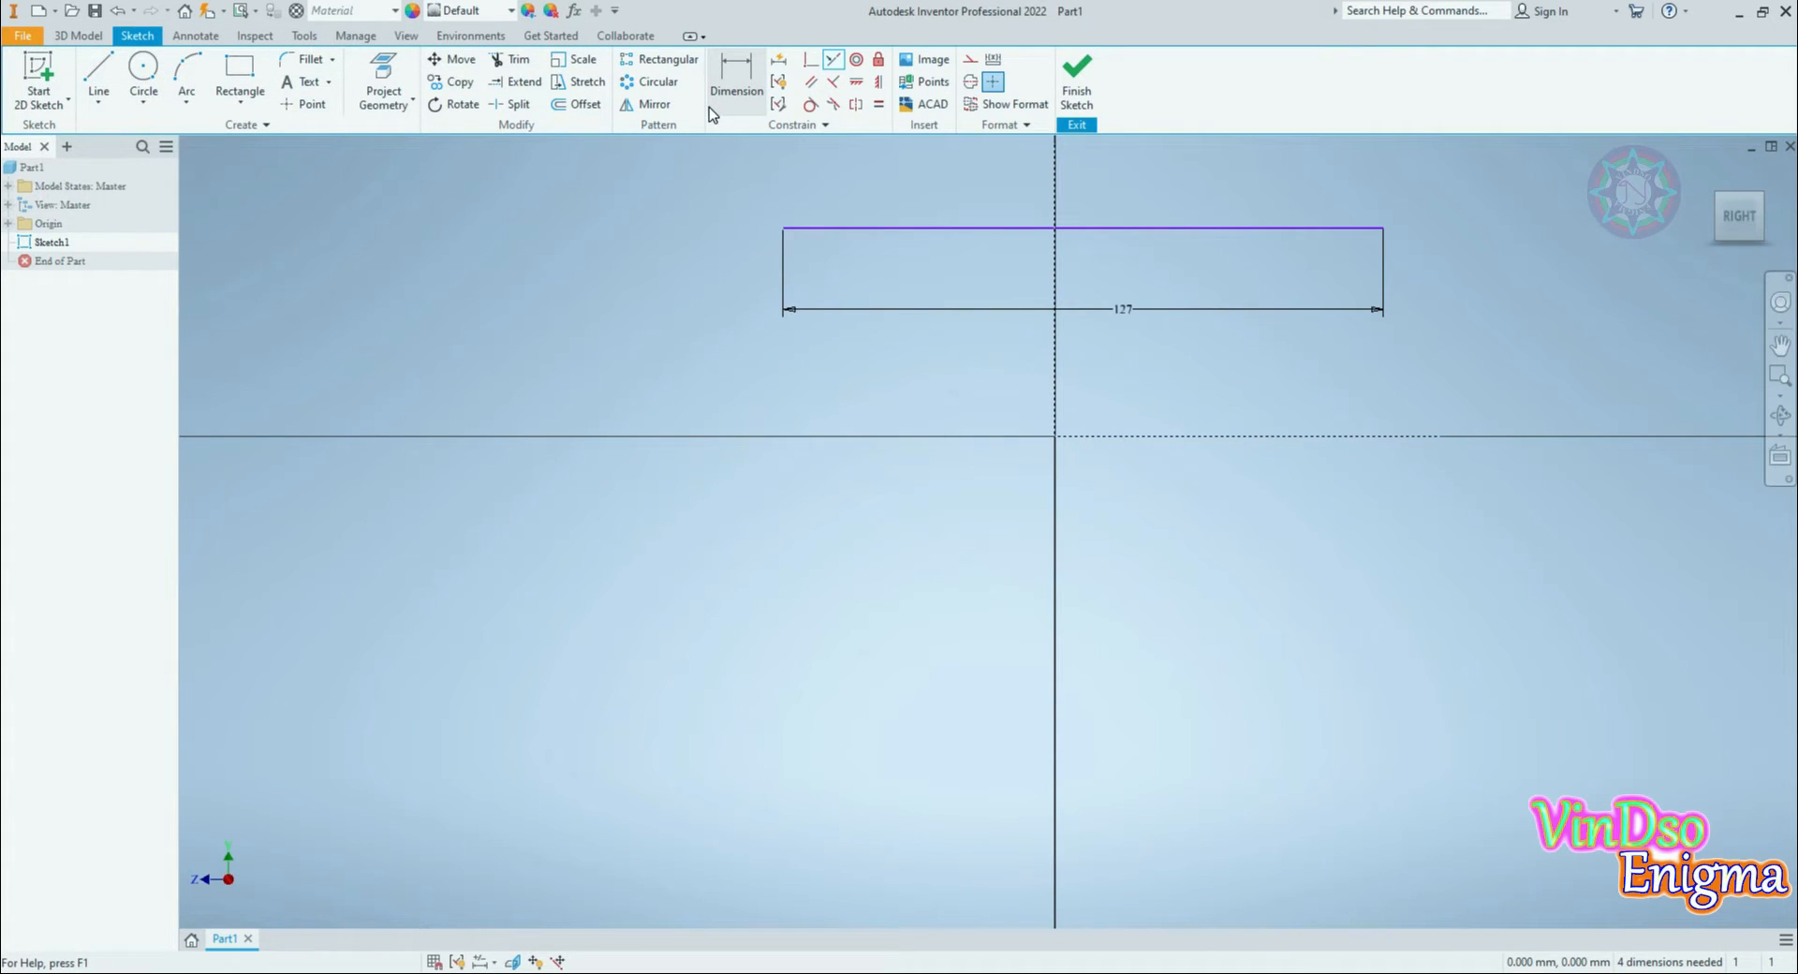
{"action": "left_click", "coordinate": [811, 60]}
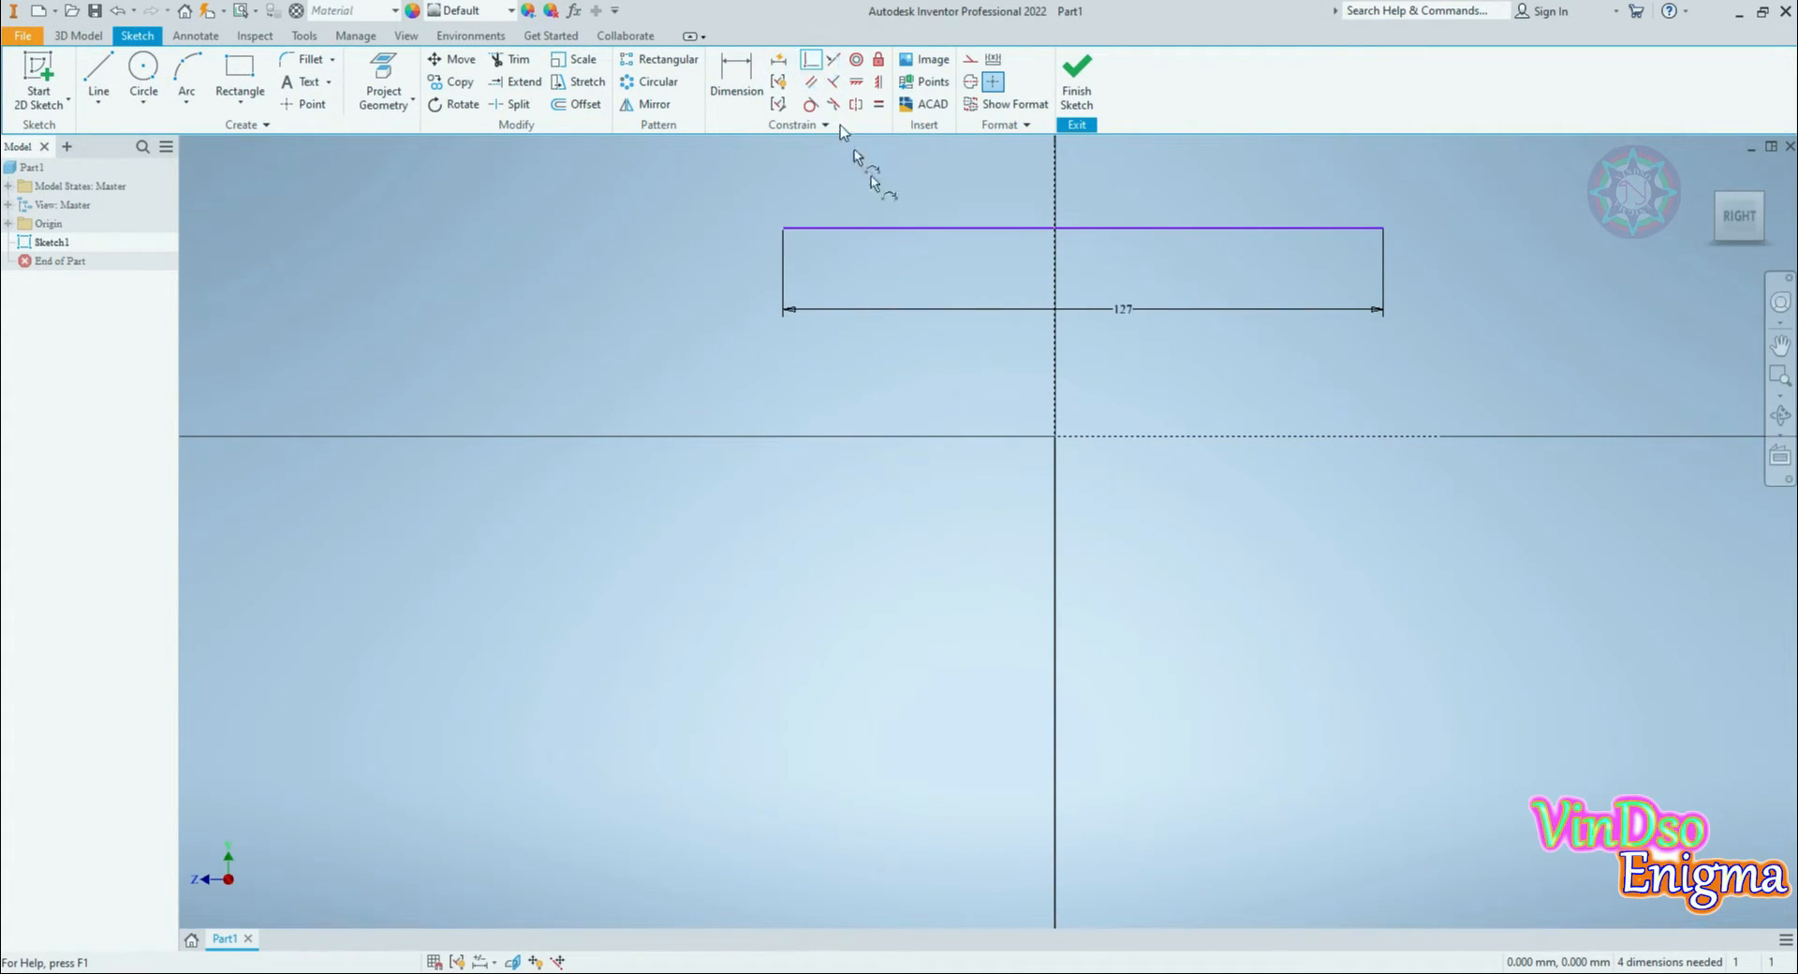
{"action": "left_click", "coordinate": [911, 245]}
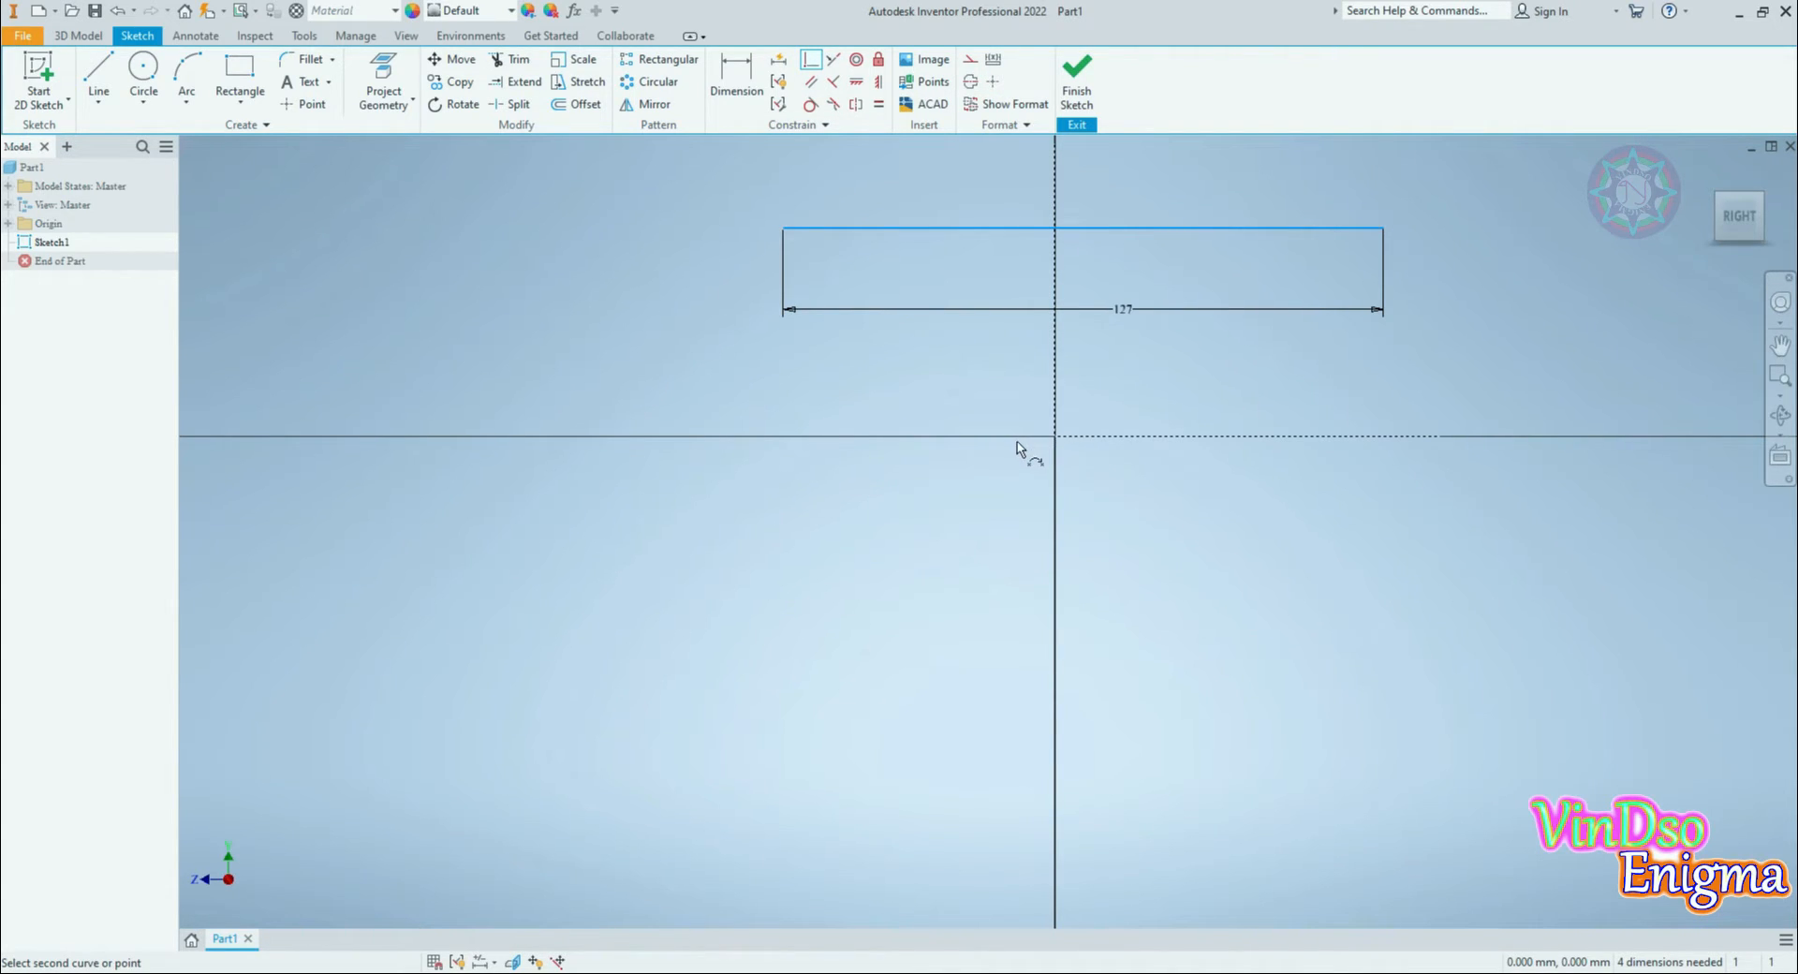
{"action": "left_click", "coordinate": [1110, 438]}
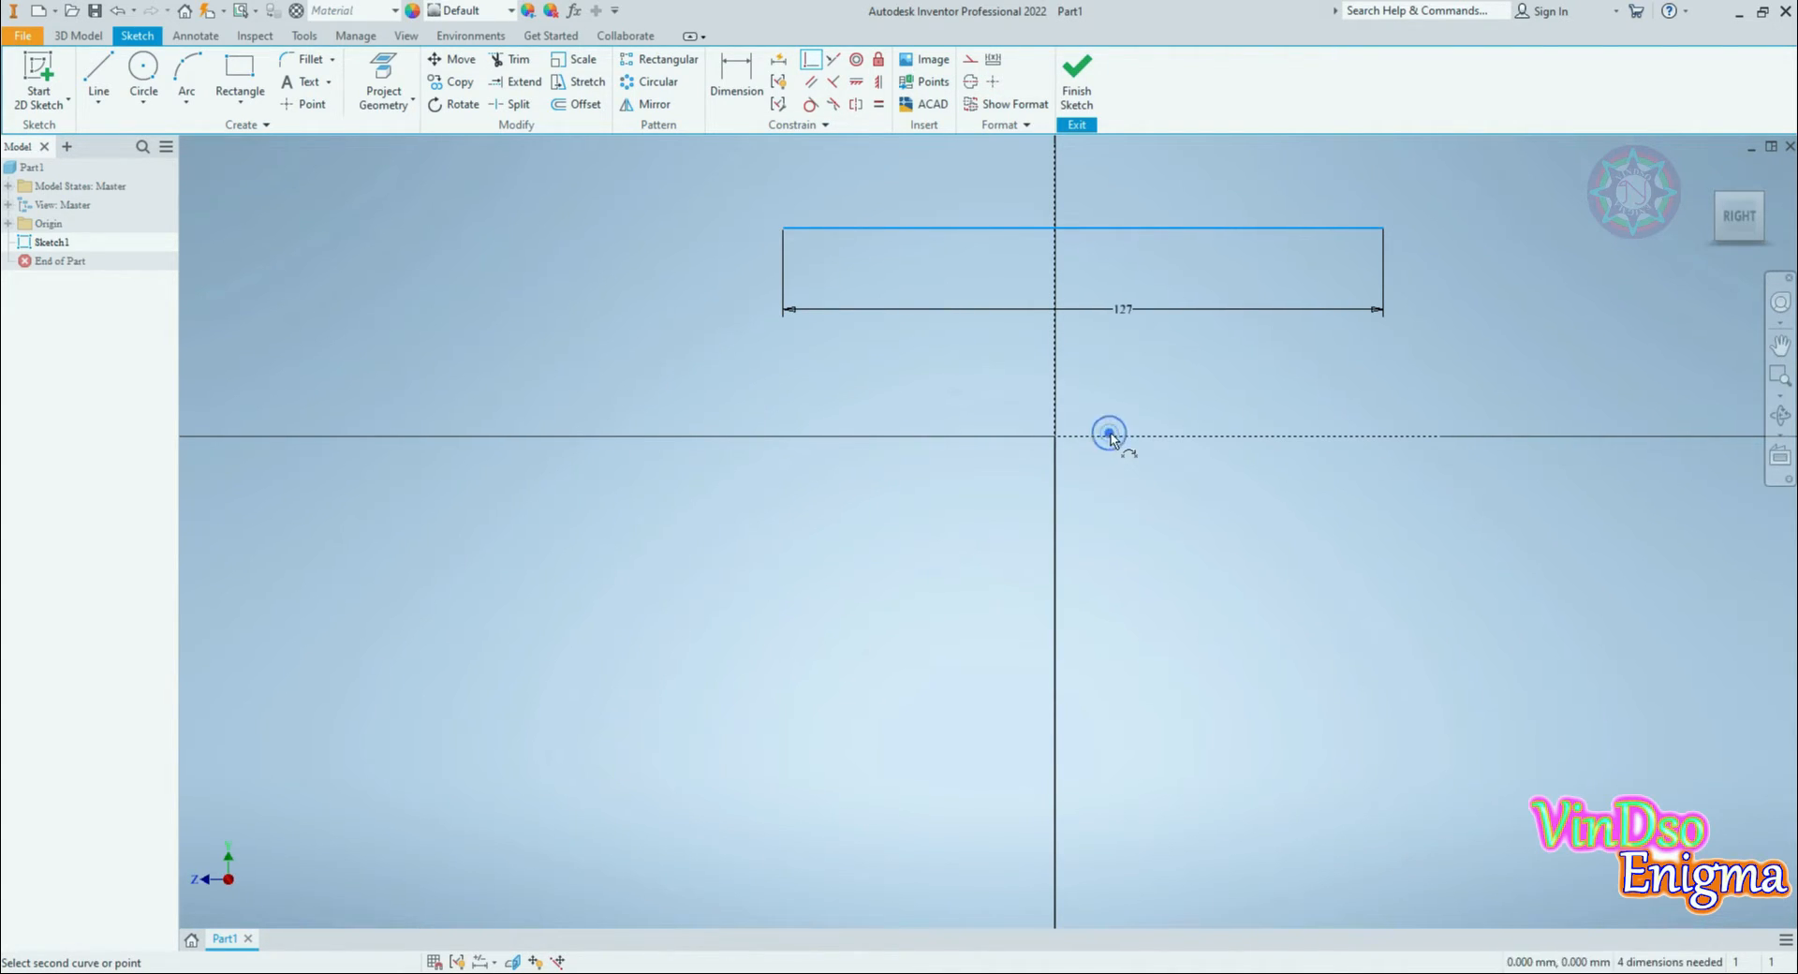
Step: Make the 127 mm line collinear with the horizontal construction line
{"action": "left_click", "coordinate": [832, 61]}
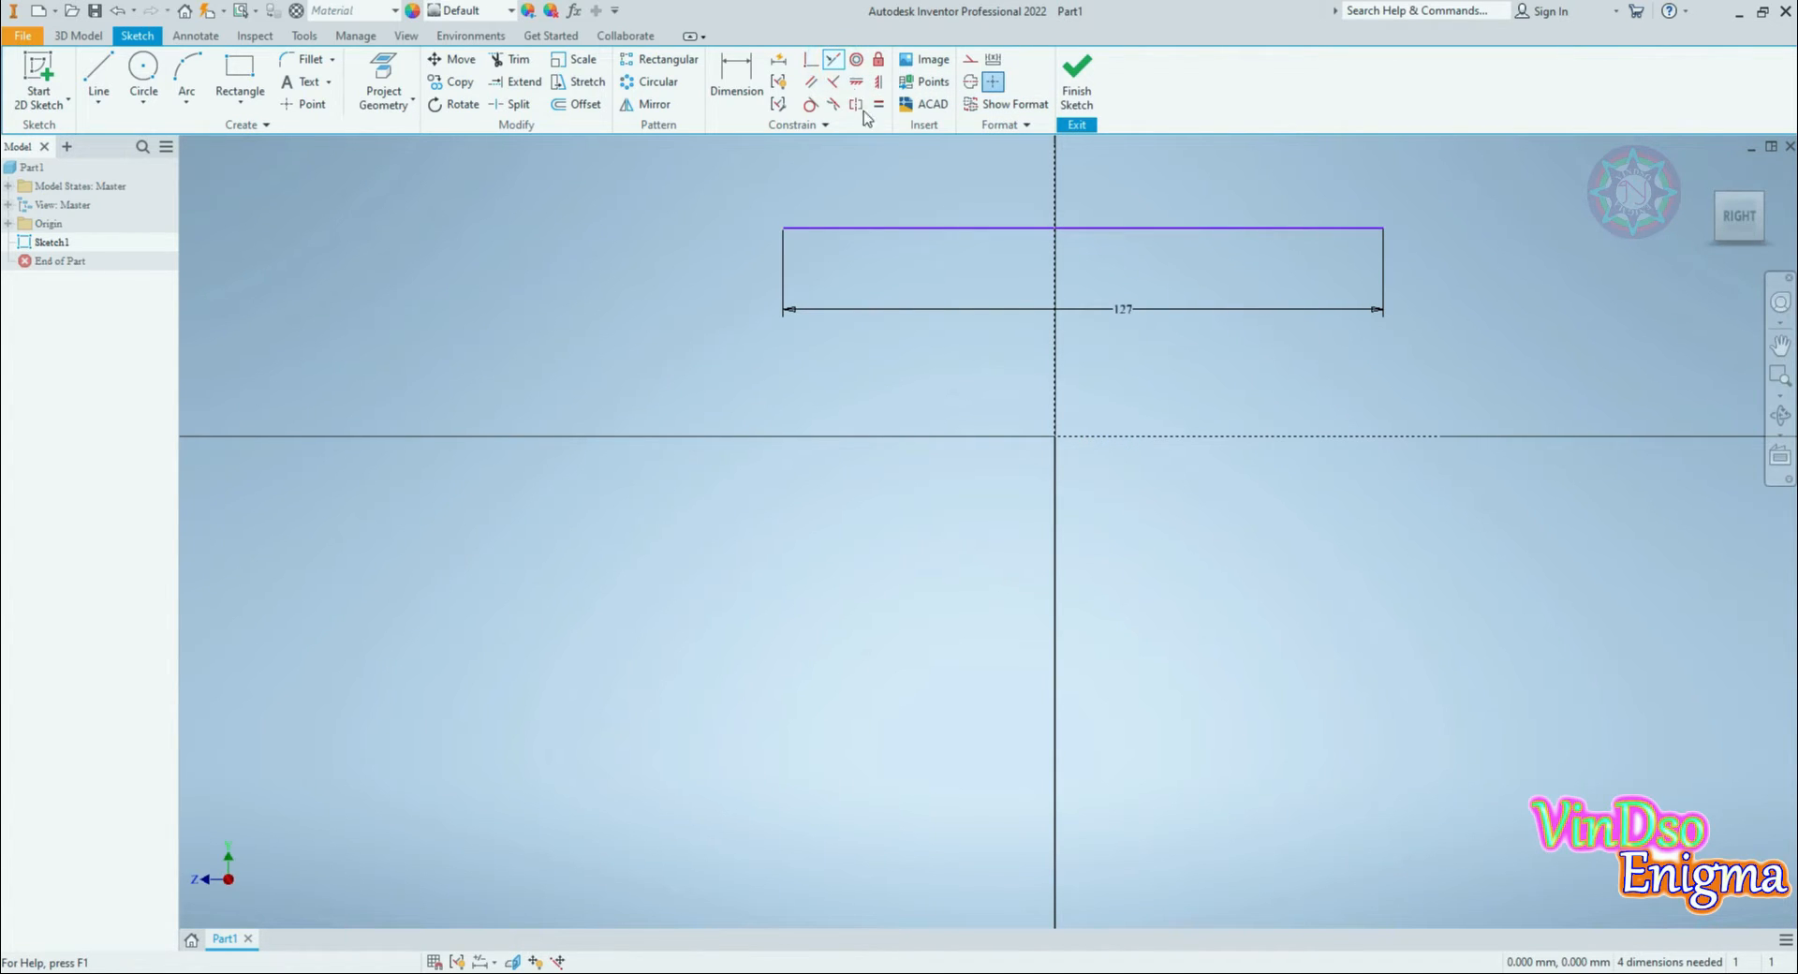
{"action": "left_click", "coordinate": [1144, 227]}
{"action": "left_click", "coordinate": [1159, 437]}
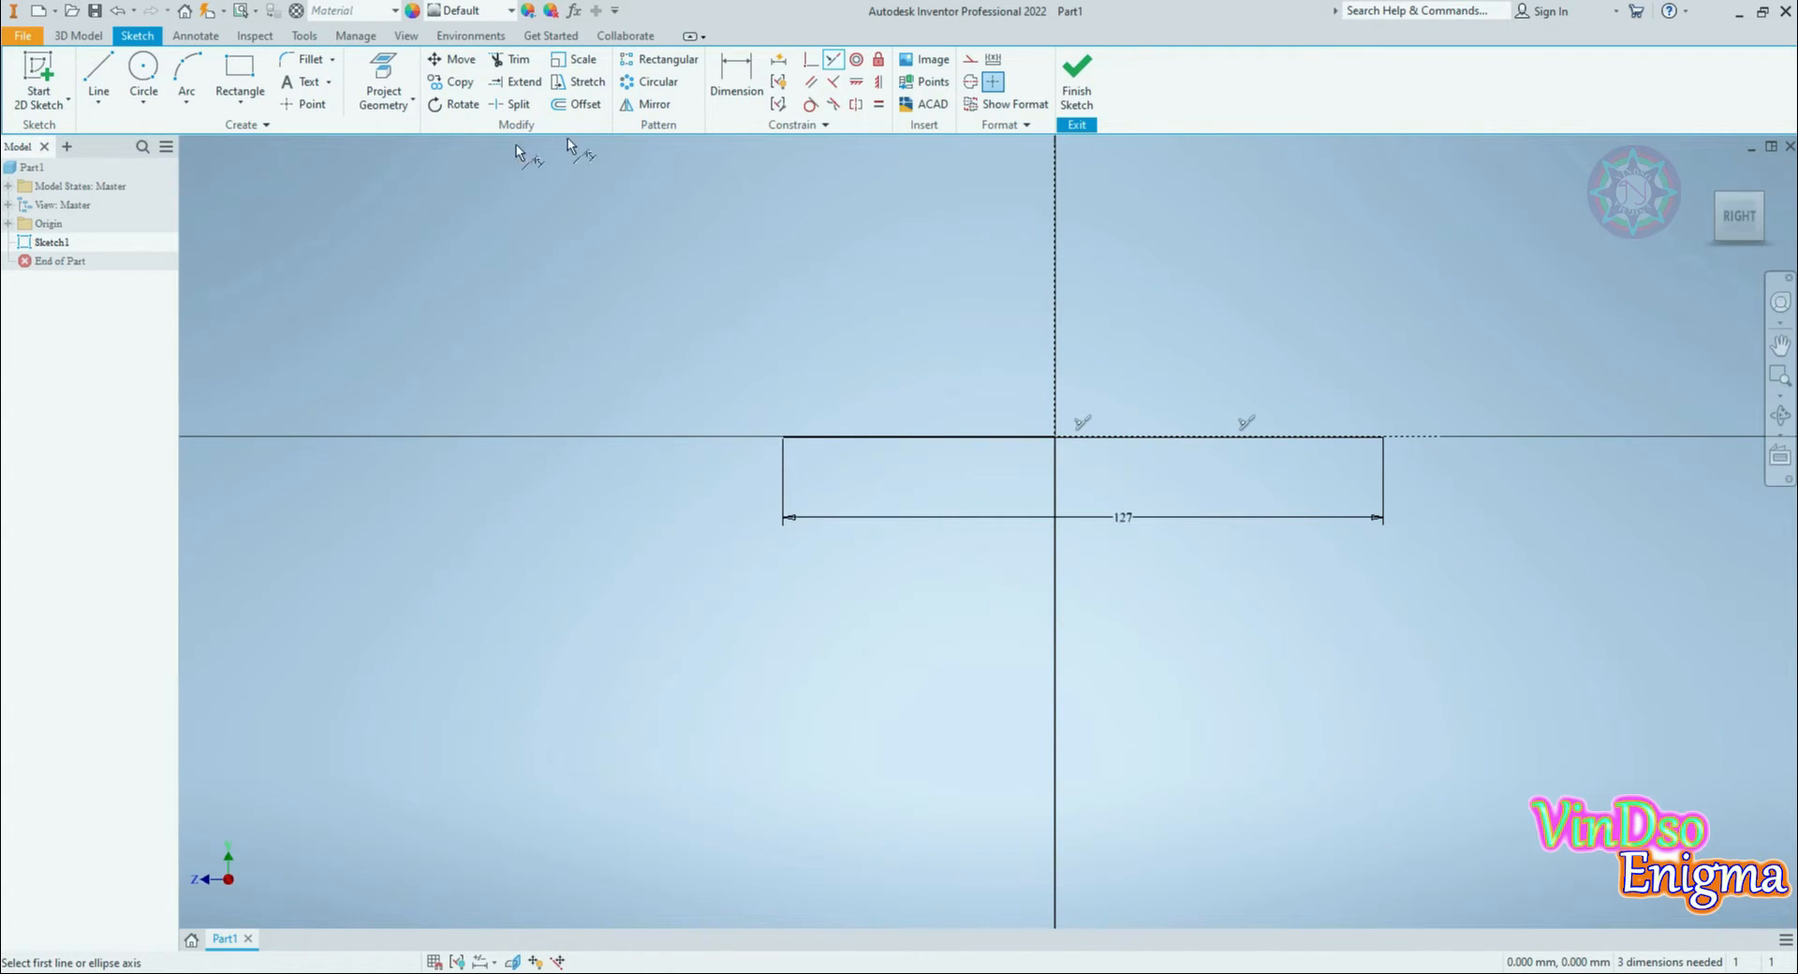
Step: Draw a 13 mm vertical line at 0 degrees upward from the left end of the 127 mm line and delete its angle dimension
{"action": "left_click", "coordinate": [103, 87]}
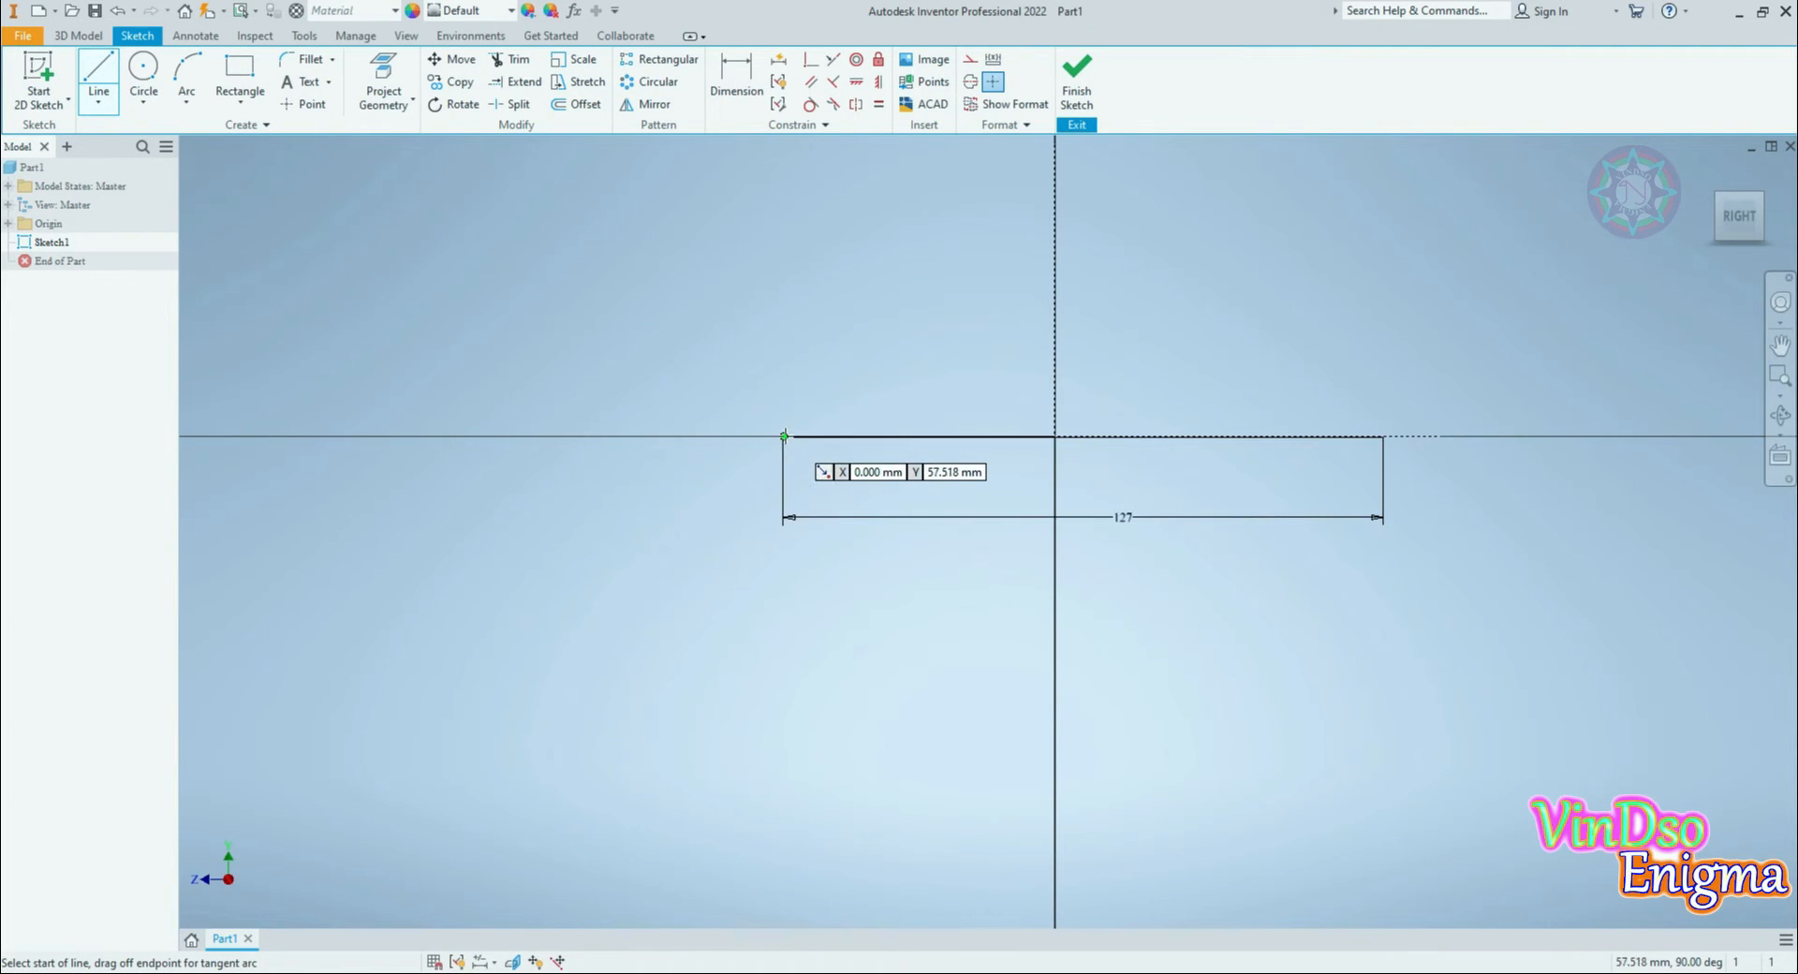
{"action": "scroll", "coordinate": [783, 435], "scroll_direction": "down", "scroll_amount": 5}
{"action": "scroll", "coordinate": [784, 436], "scroll_direction": "up", "scroll_amount": 8}
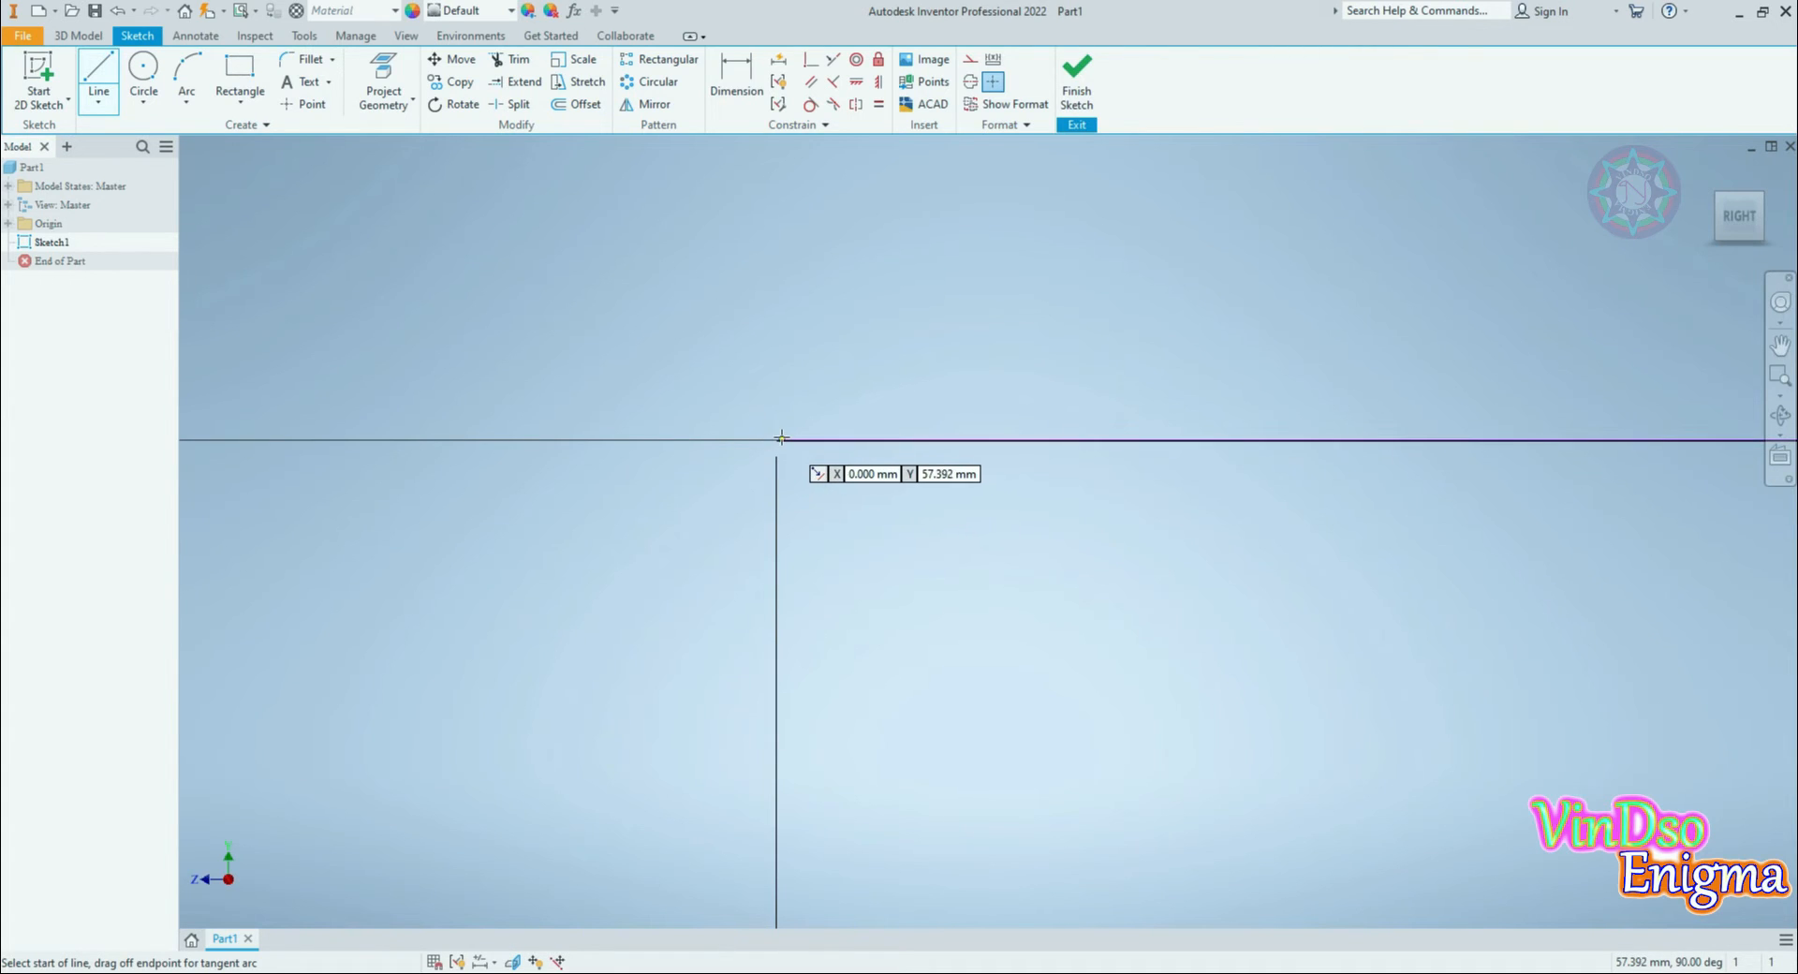
{"action": "left_click", "coordinate": [776, 438]}
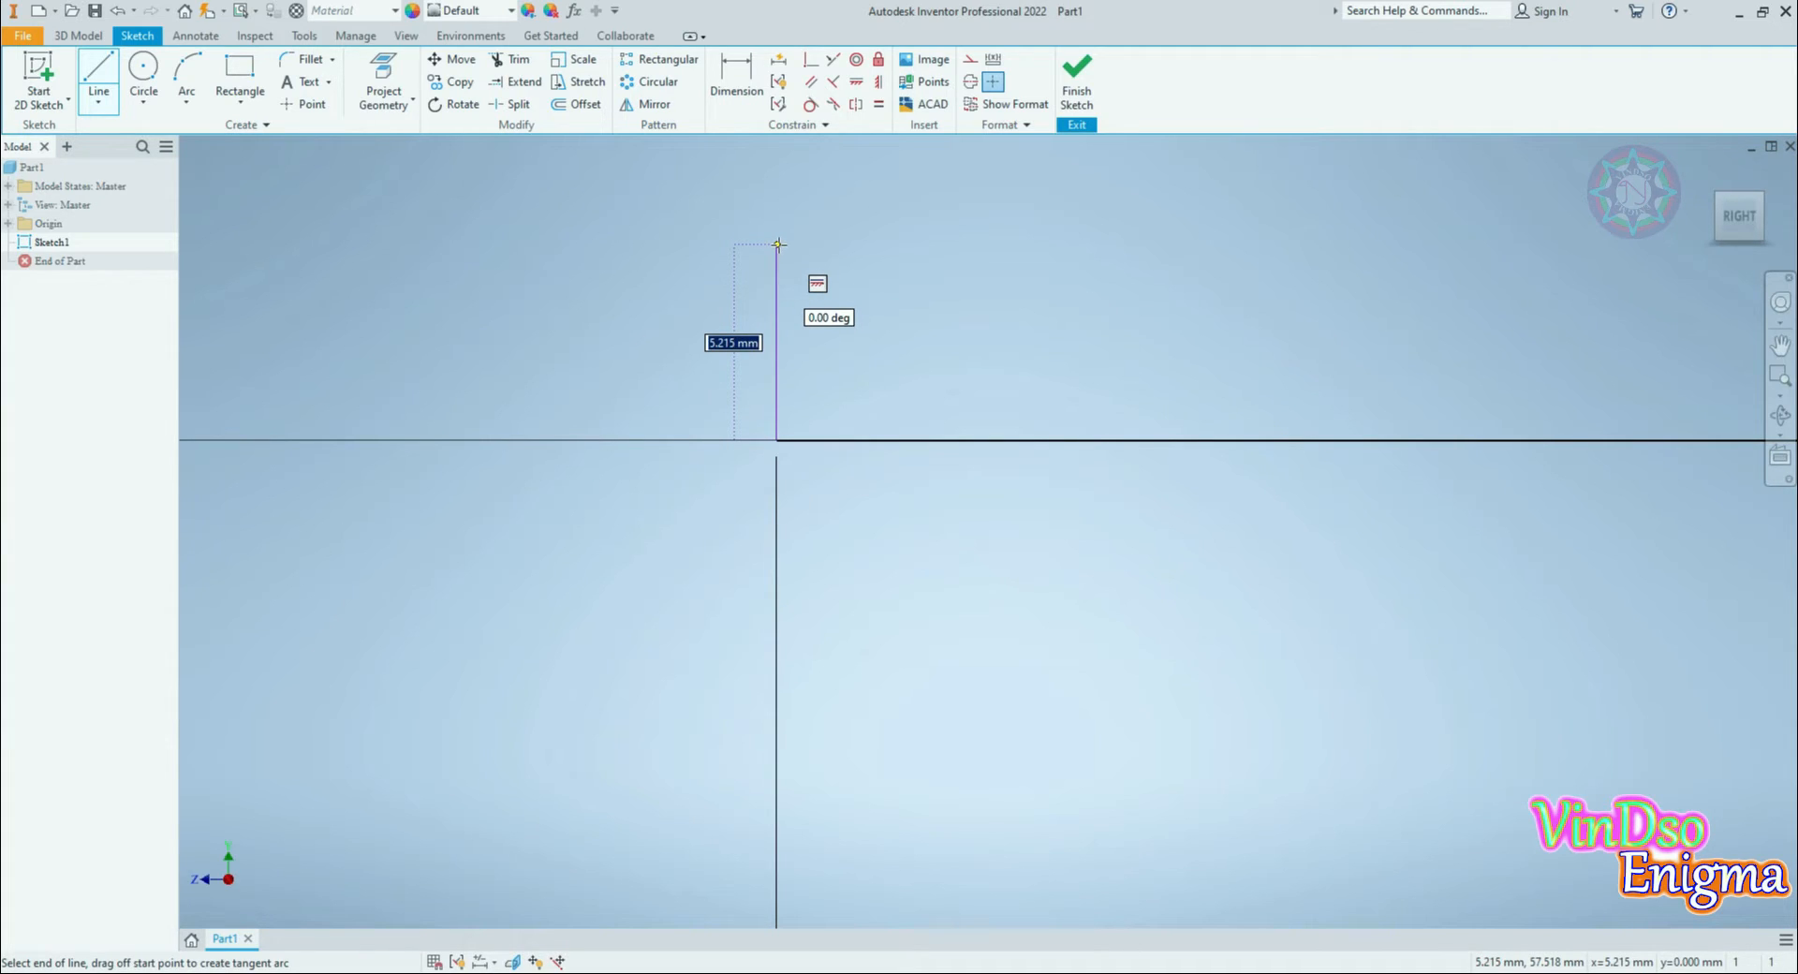
{"action": "type", "text": "13"}
{"action": "key", "text": "Tab"}
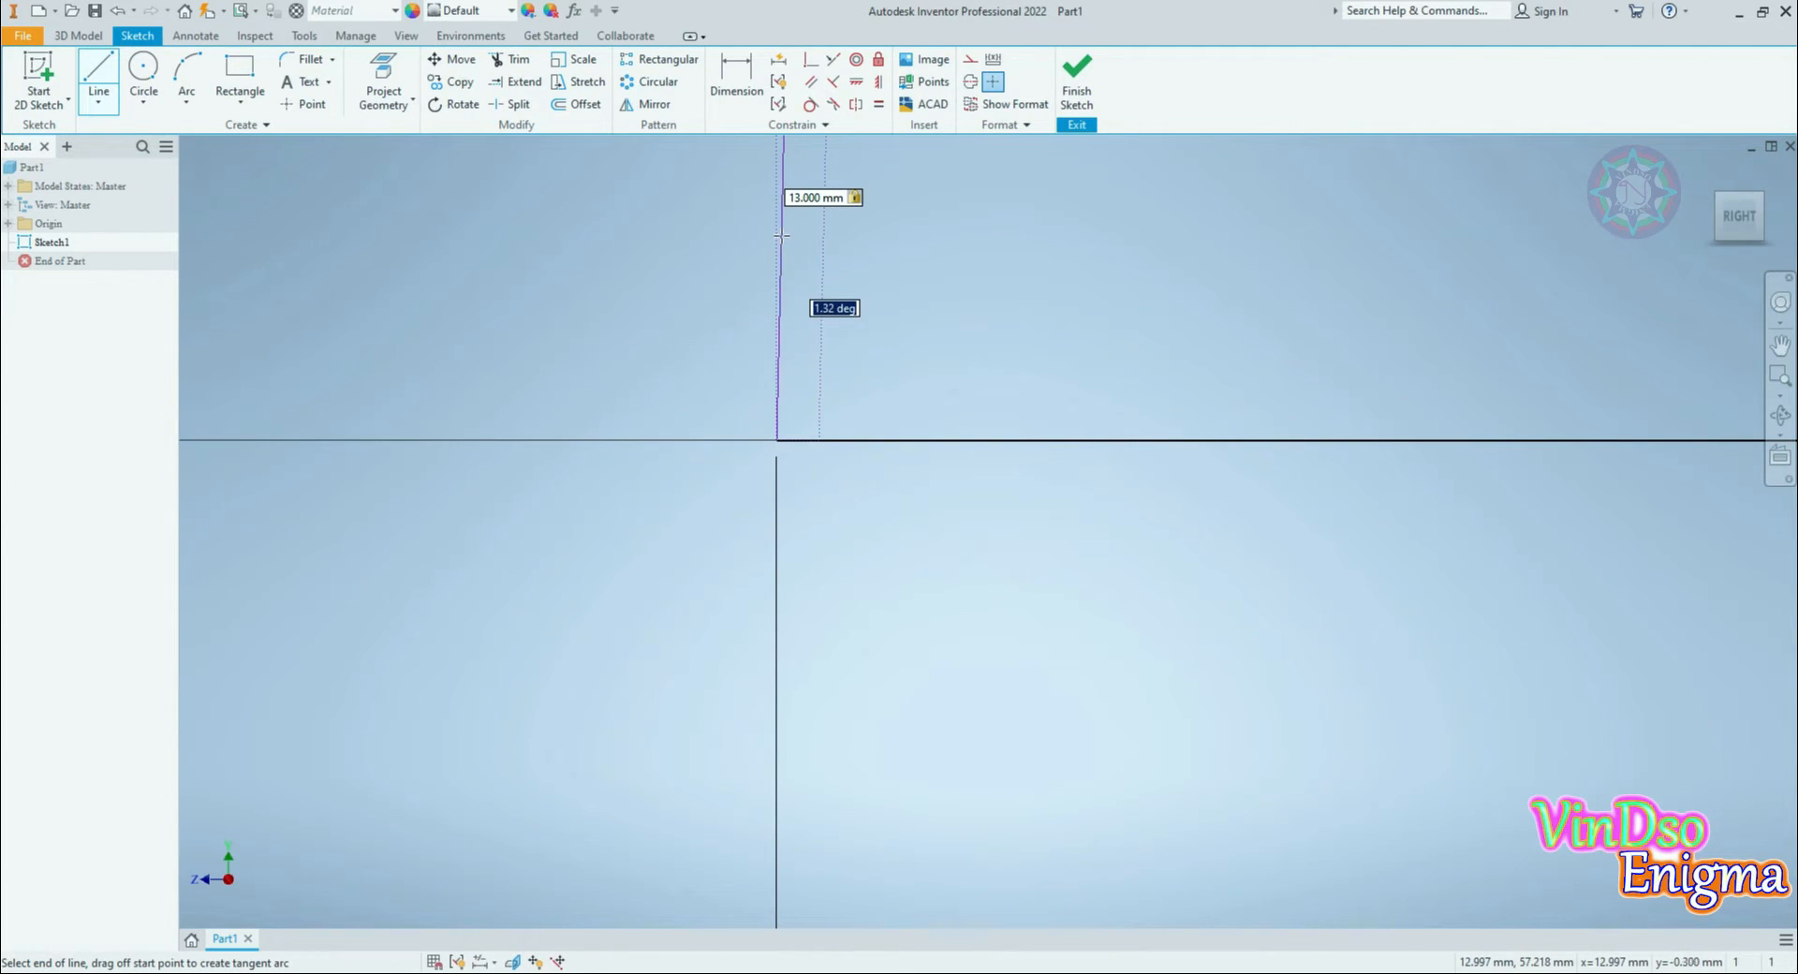
{"action": "key", "text": "Tab"}
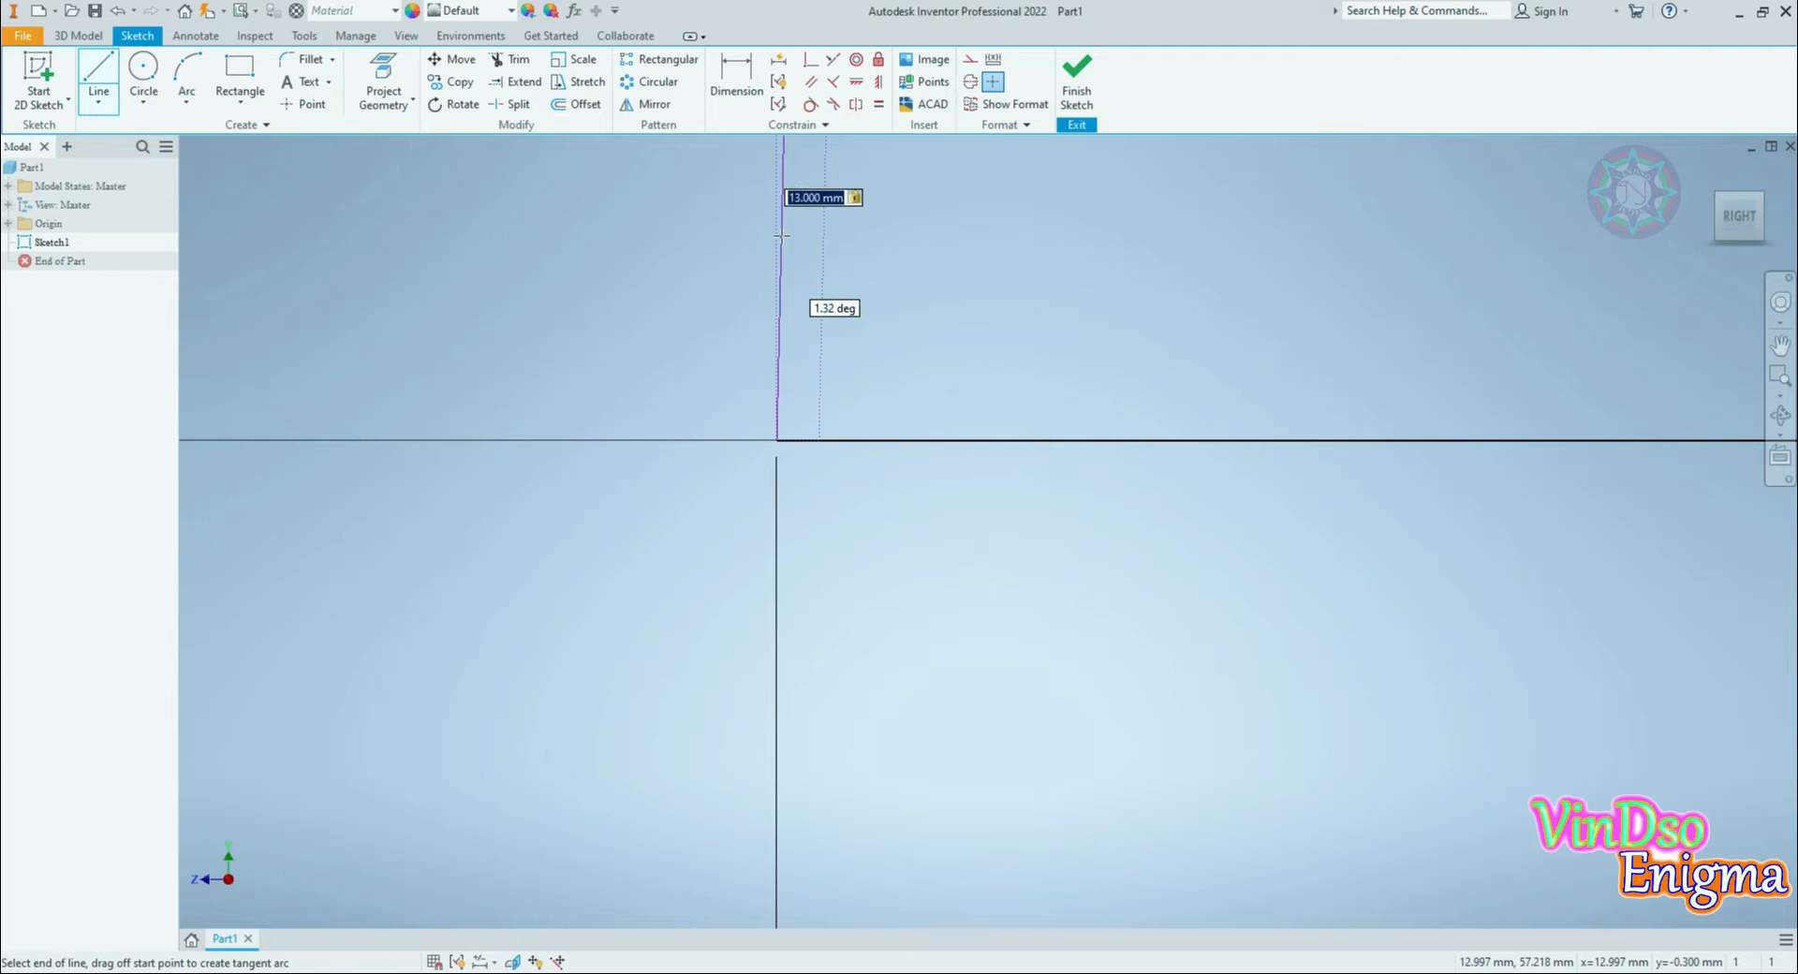
{"action": "key", "text": "Tab"}
{"action": "type", "text": "0"}
{"action": "key", "text": "Tab"}
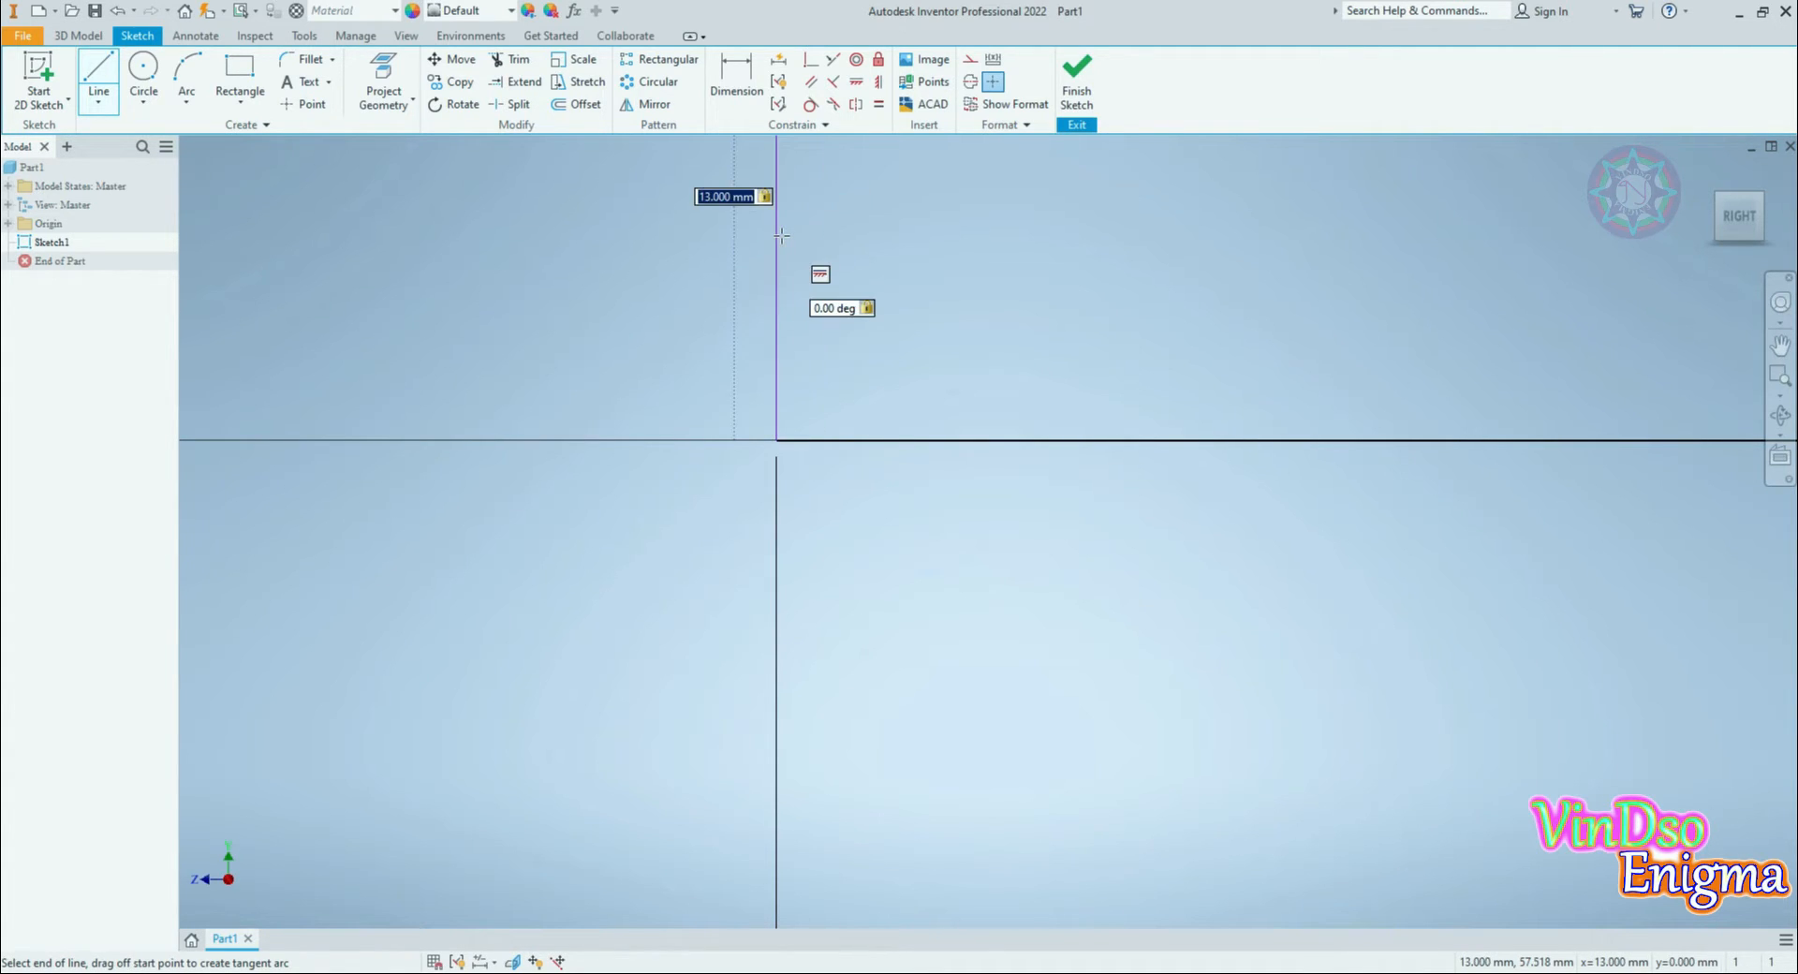
{"action": "scroll", "coordinate": [781, 236], "scroll_direction": "down", "scroll_amount": 4}
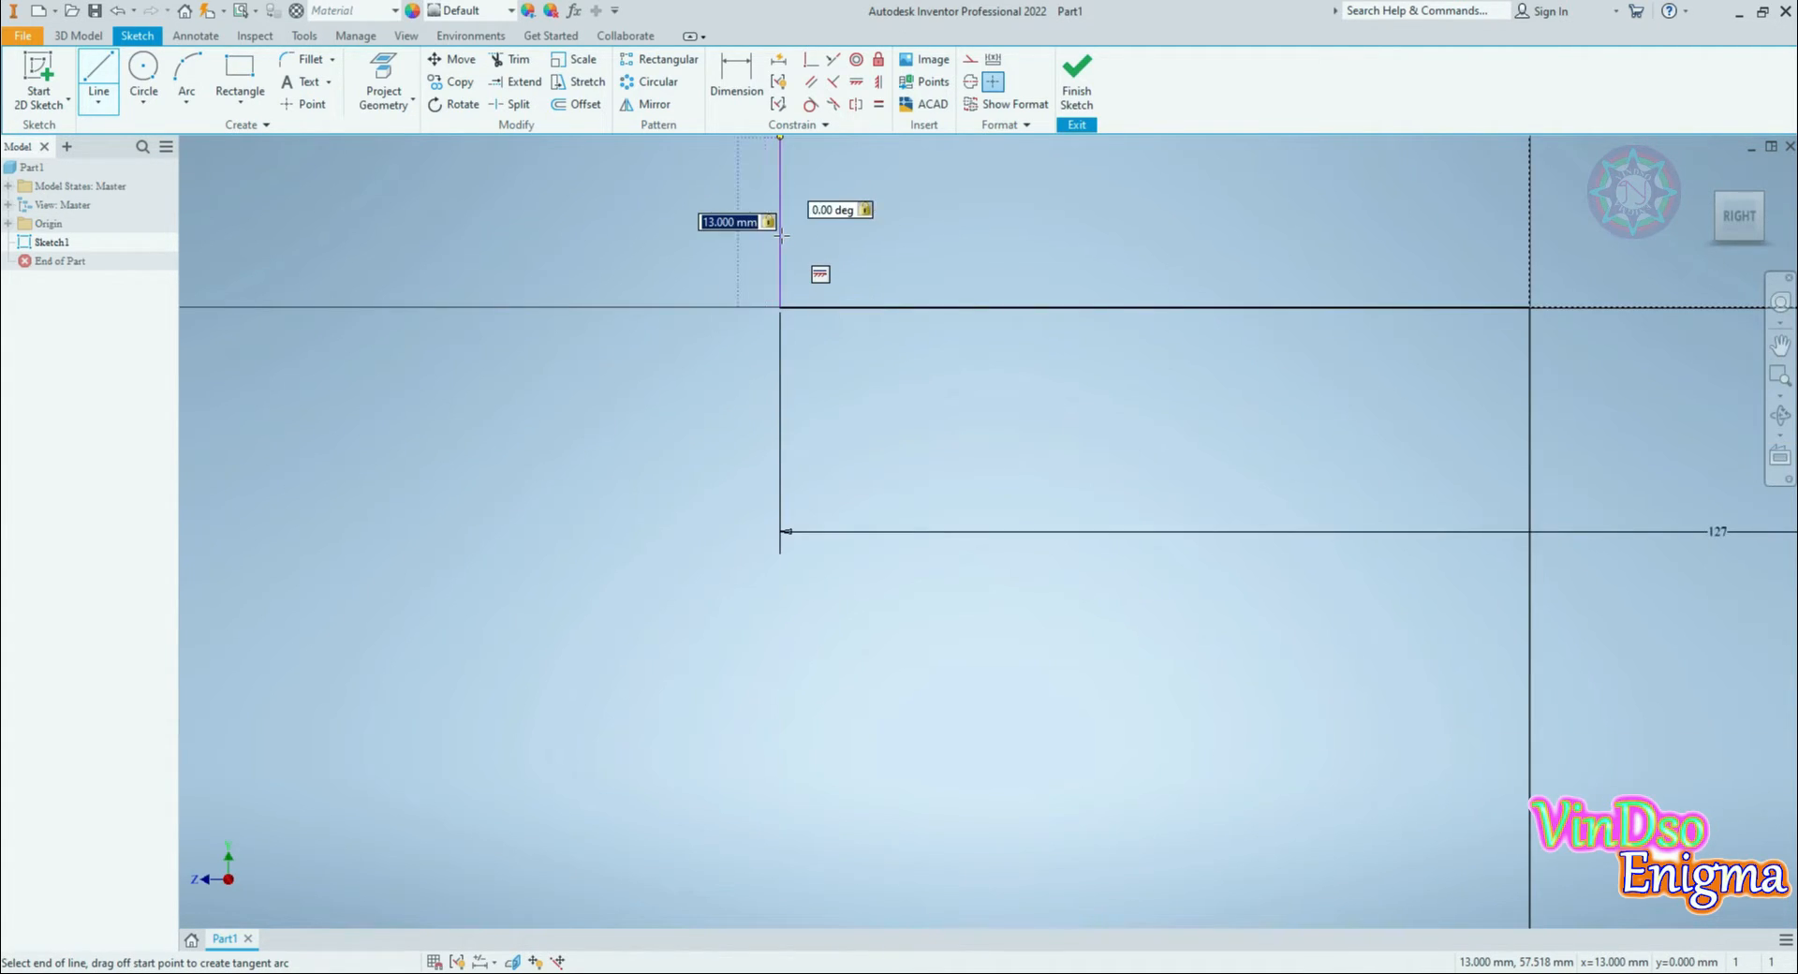
{"action": "key", "text": "Return"}
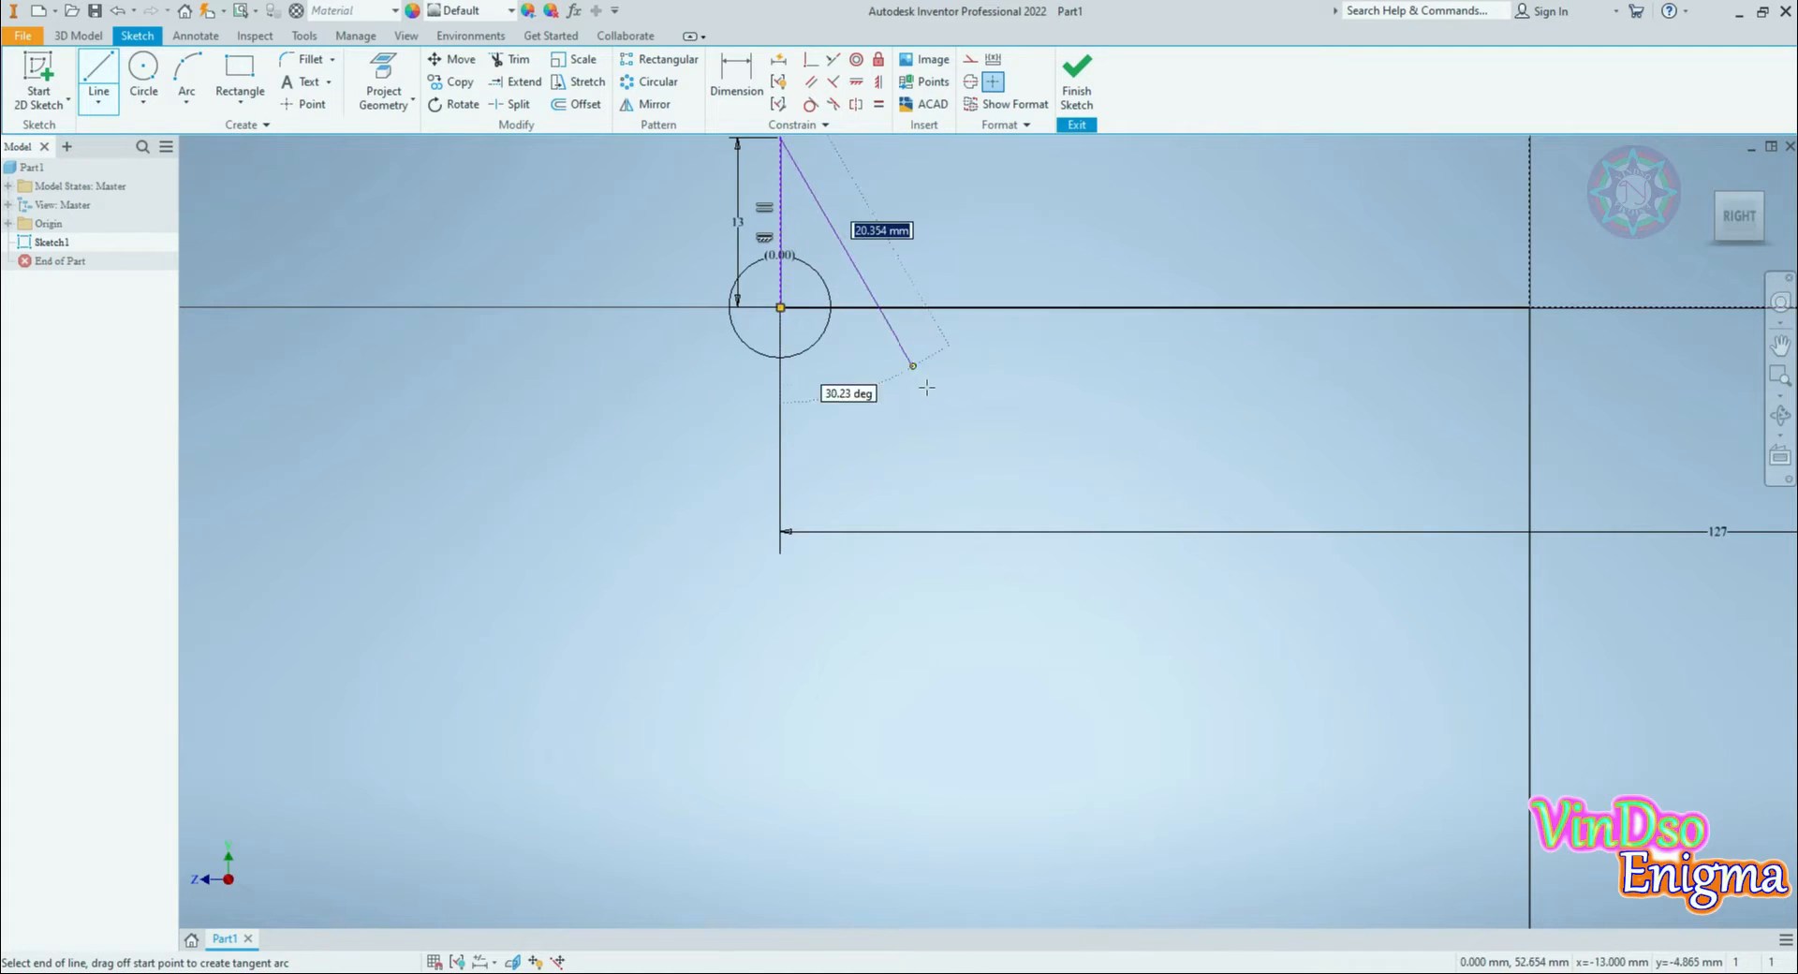
{"action": "middle_click_drag", "start_coordinate": [974, 220], "coordinate": [955, 409]}
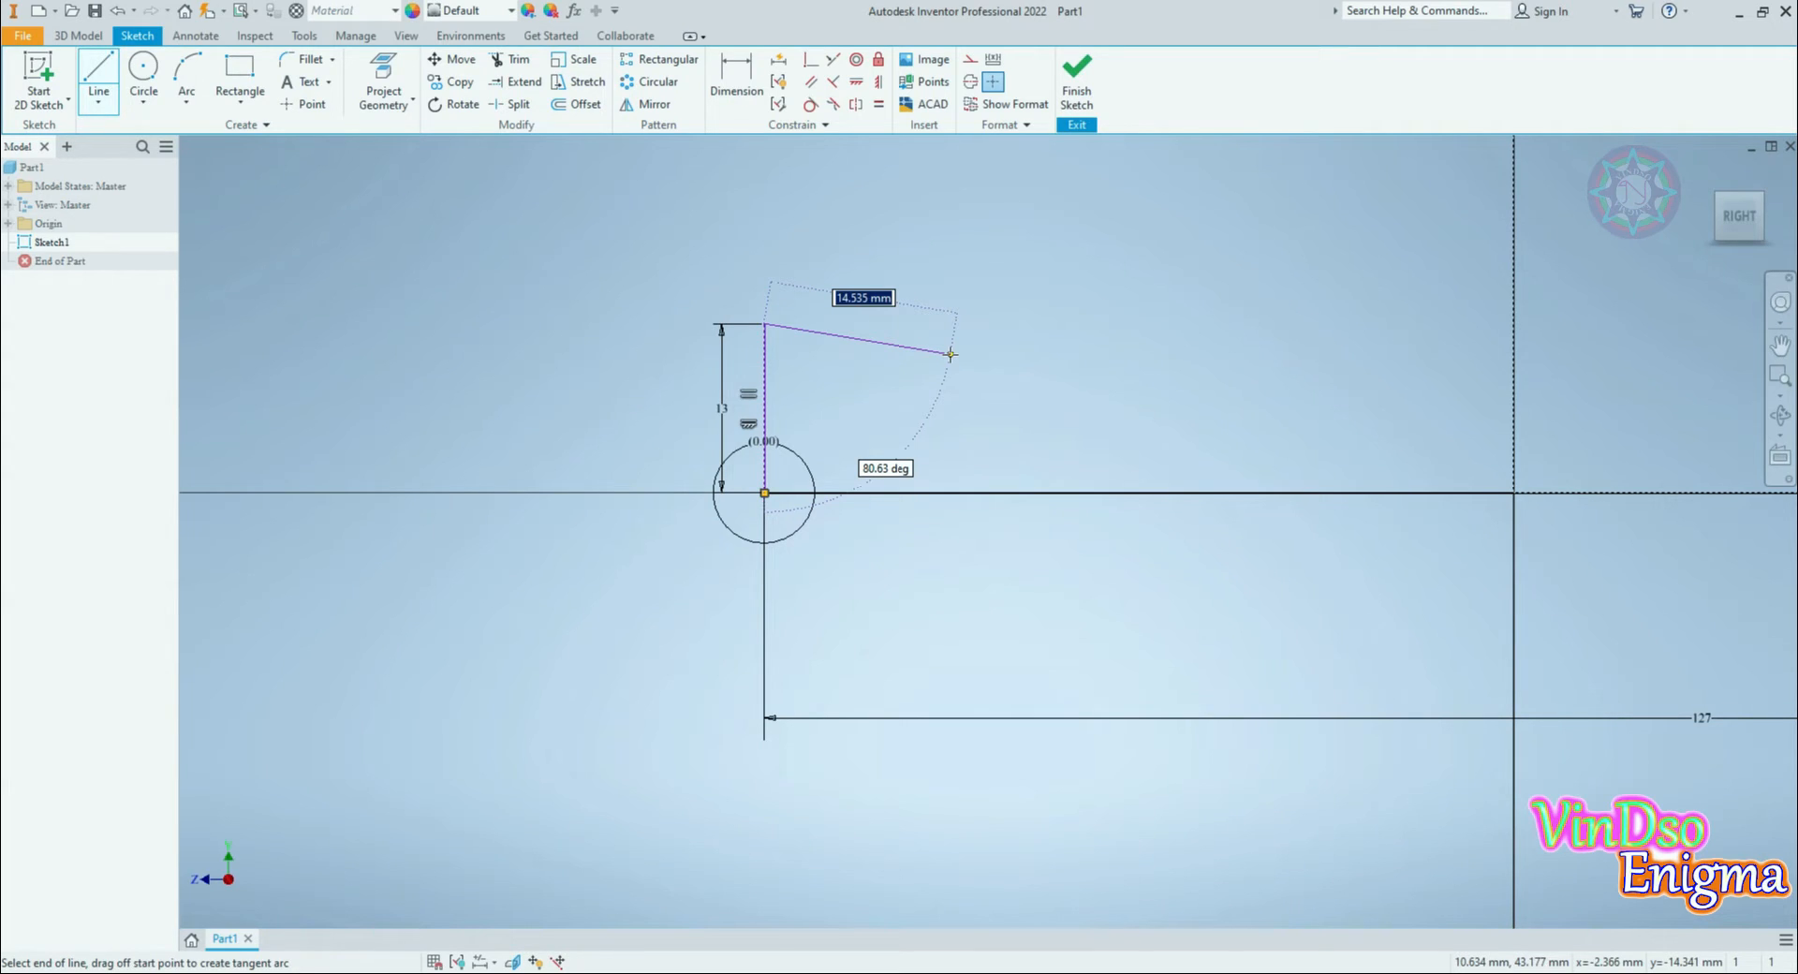
{"action": "key", "text": "Escape"}
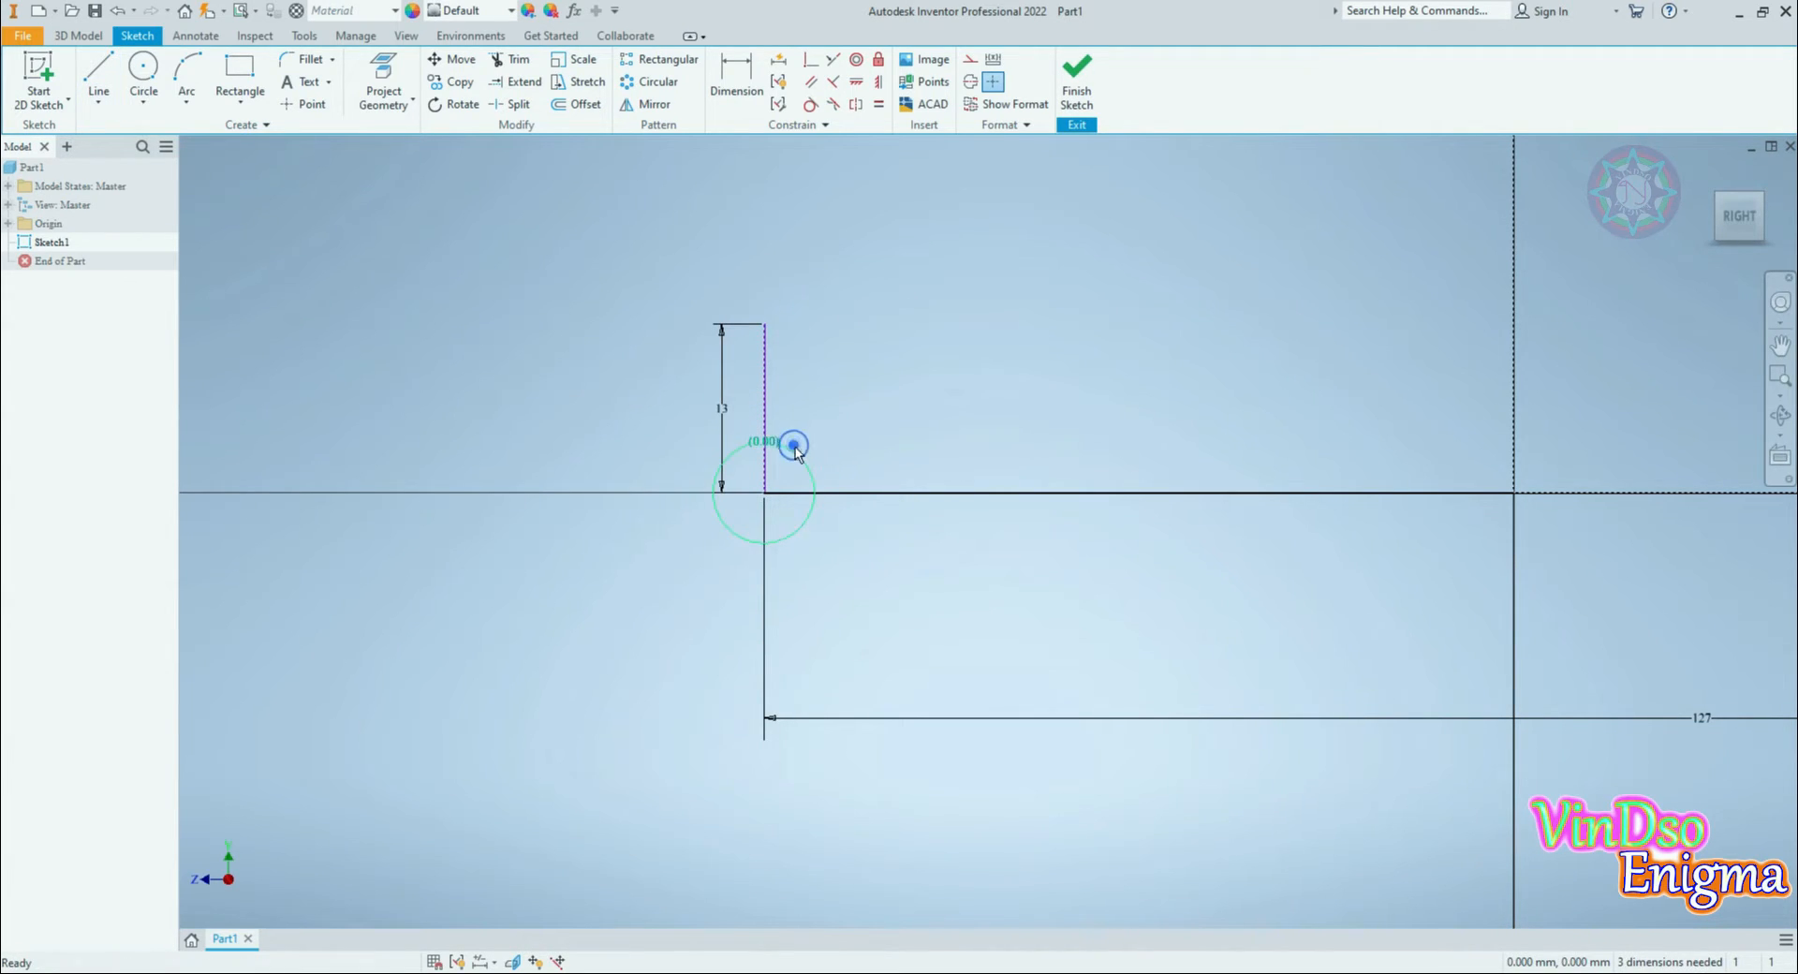
{"action": "key", "text": "Delete"}
{"action": "middle_click_drag", "start_coordinate": [861, 383], "coordinate": [844, 423]}
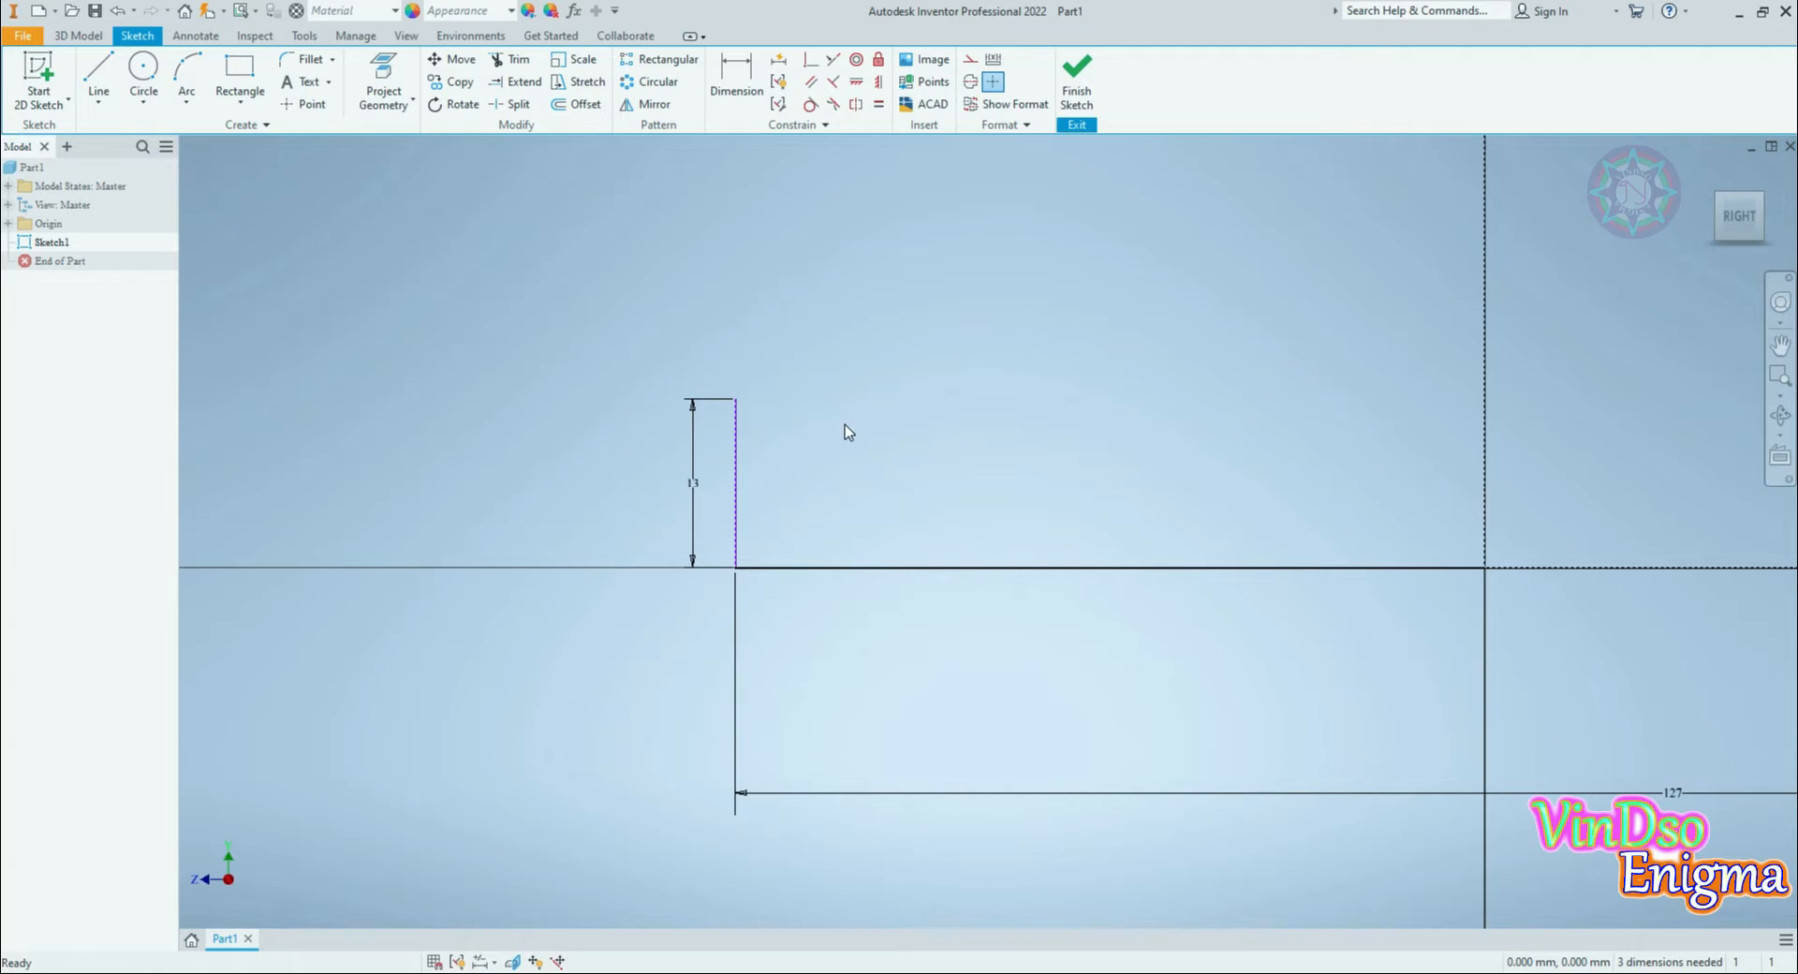
Step: Draw an 11 mm horizontal line inward from the upper end of the 13 mm vertical line
{"action": "left_click", "coordinate": [94, 80]}
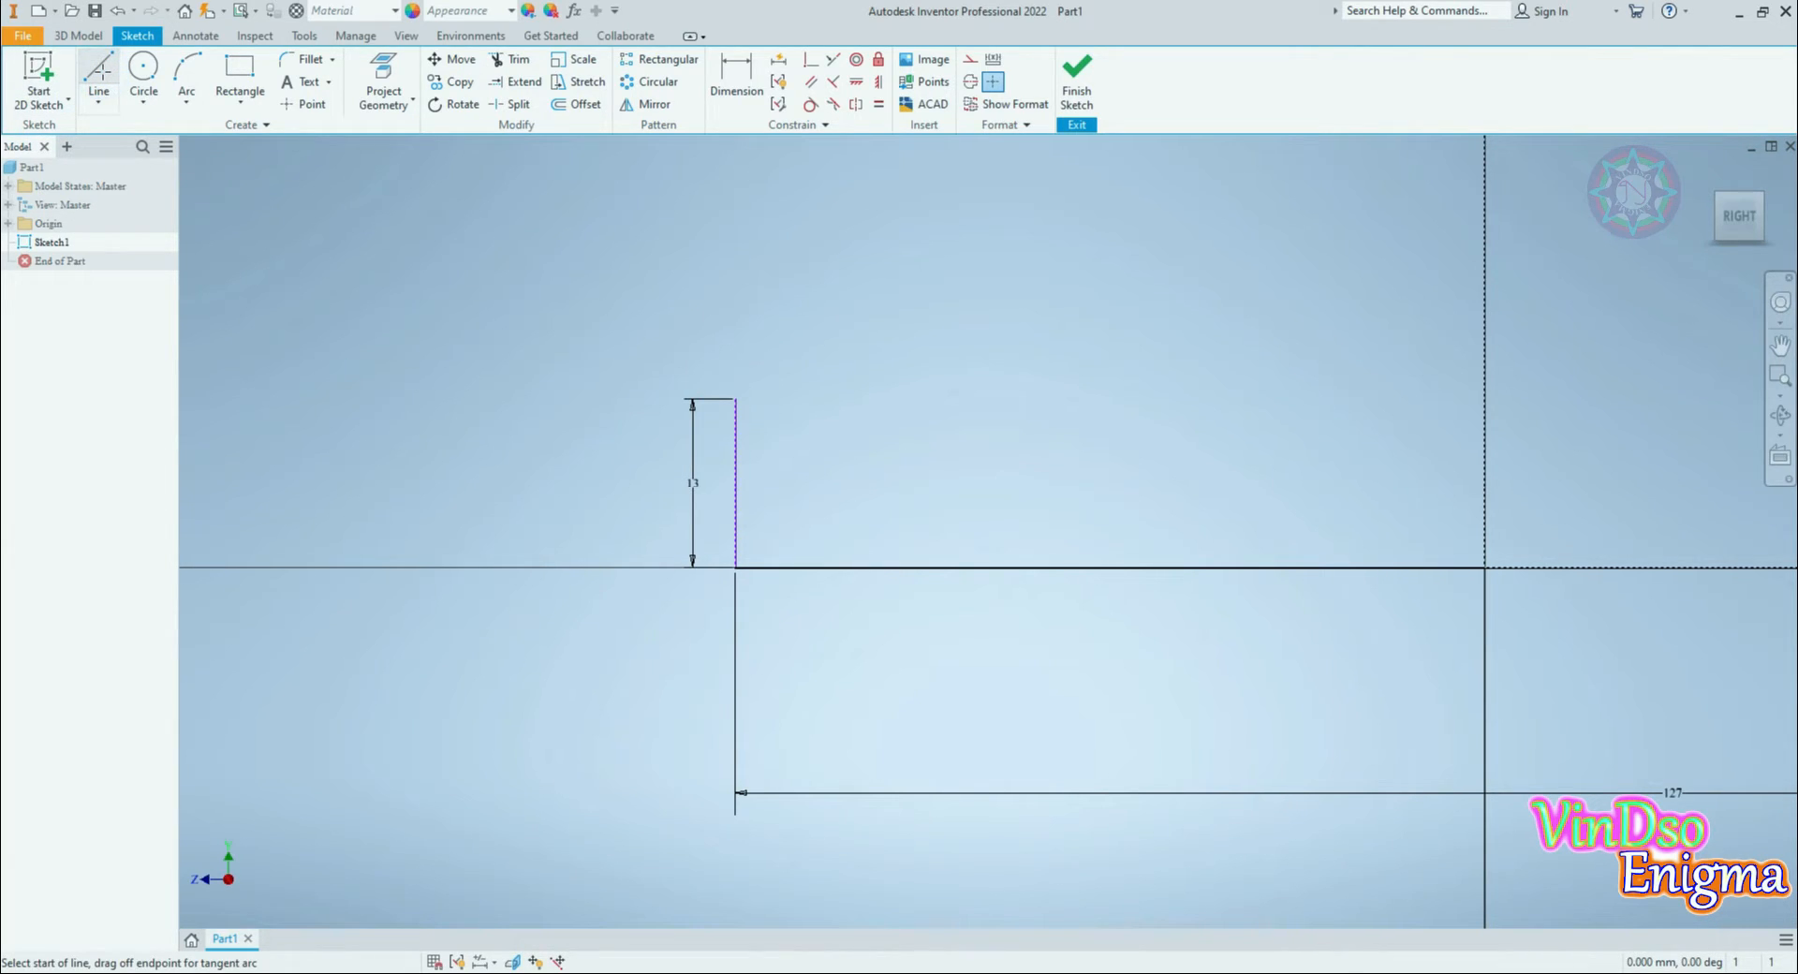
{"action": "left_click", "coordinate": [735, 398]}
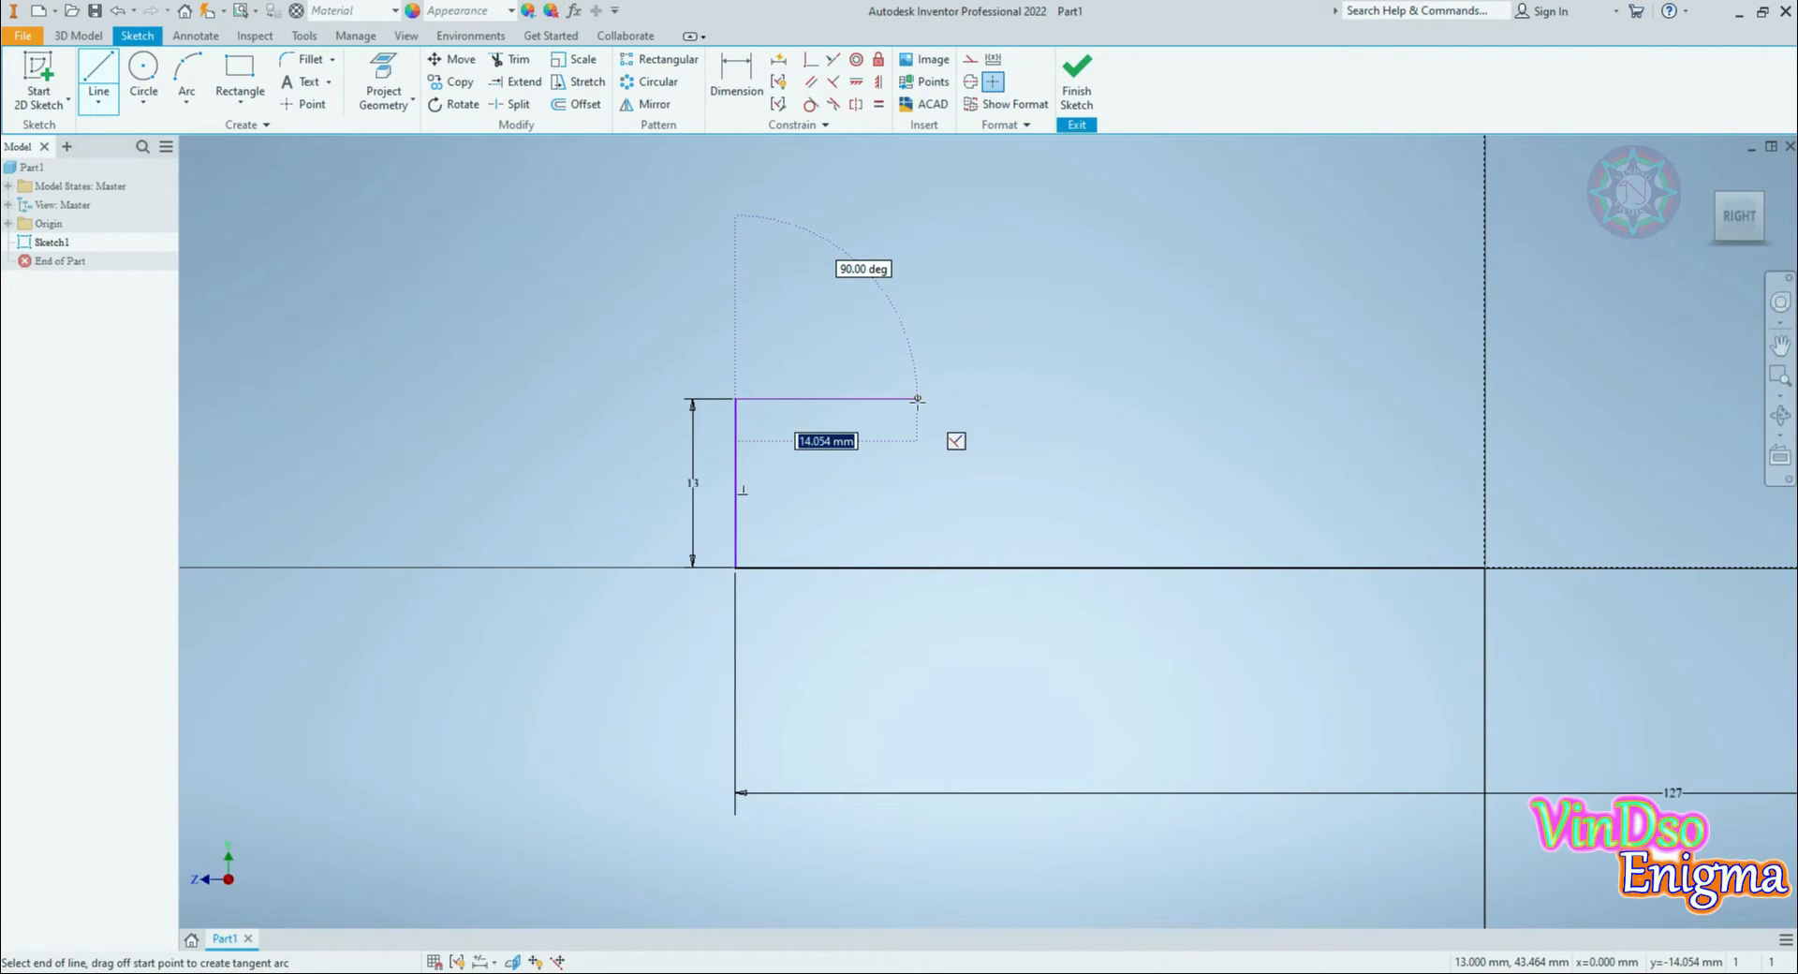
{"action": "type", "text": "11"}
{"action": "key", "text": "Tab"}
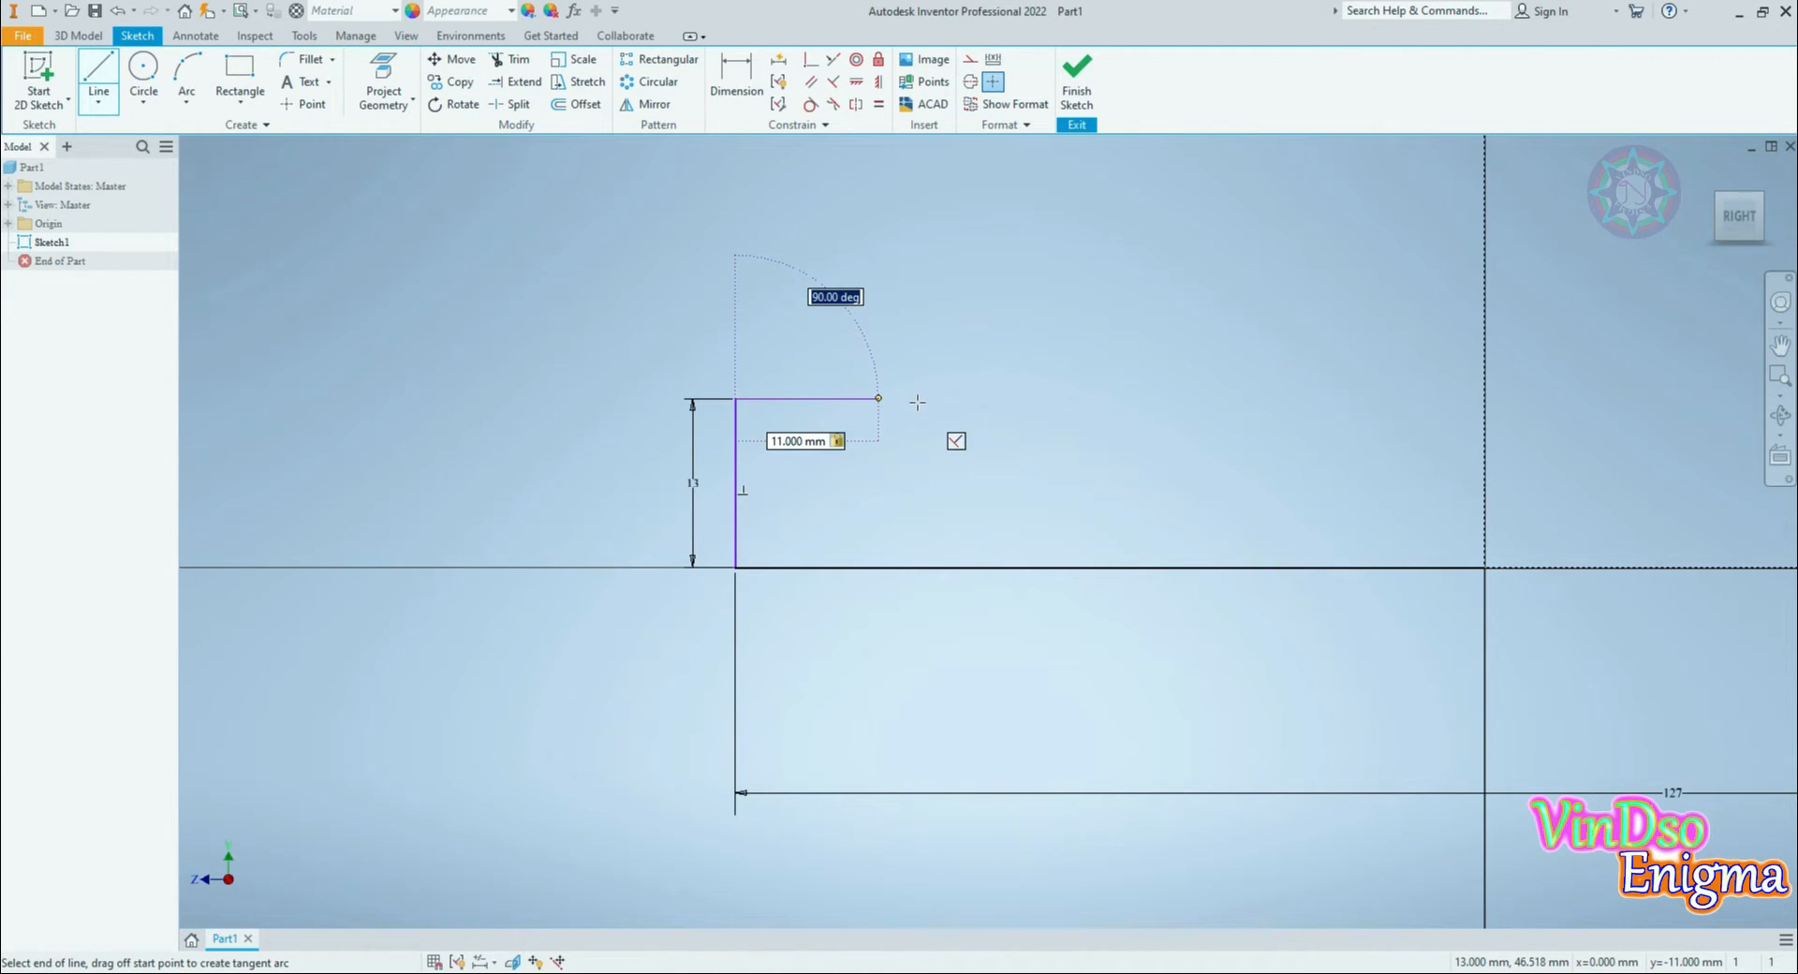
{"action": "left_click", "coordinate": [916, 402]}
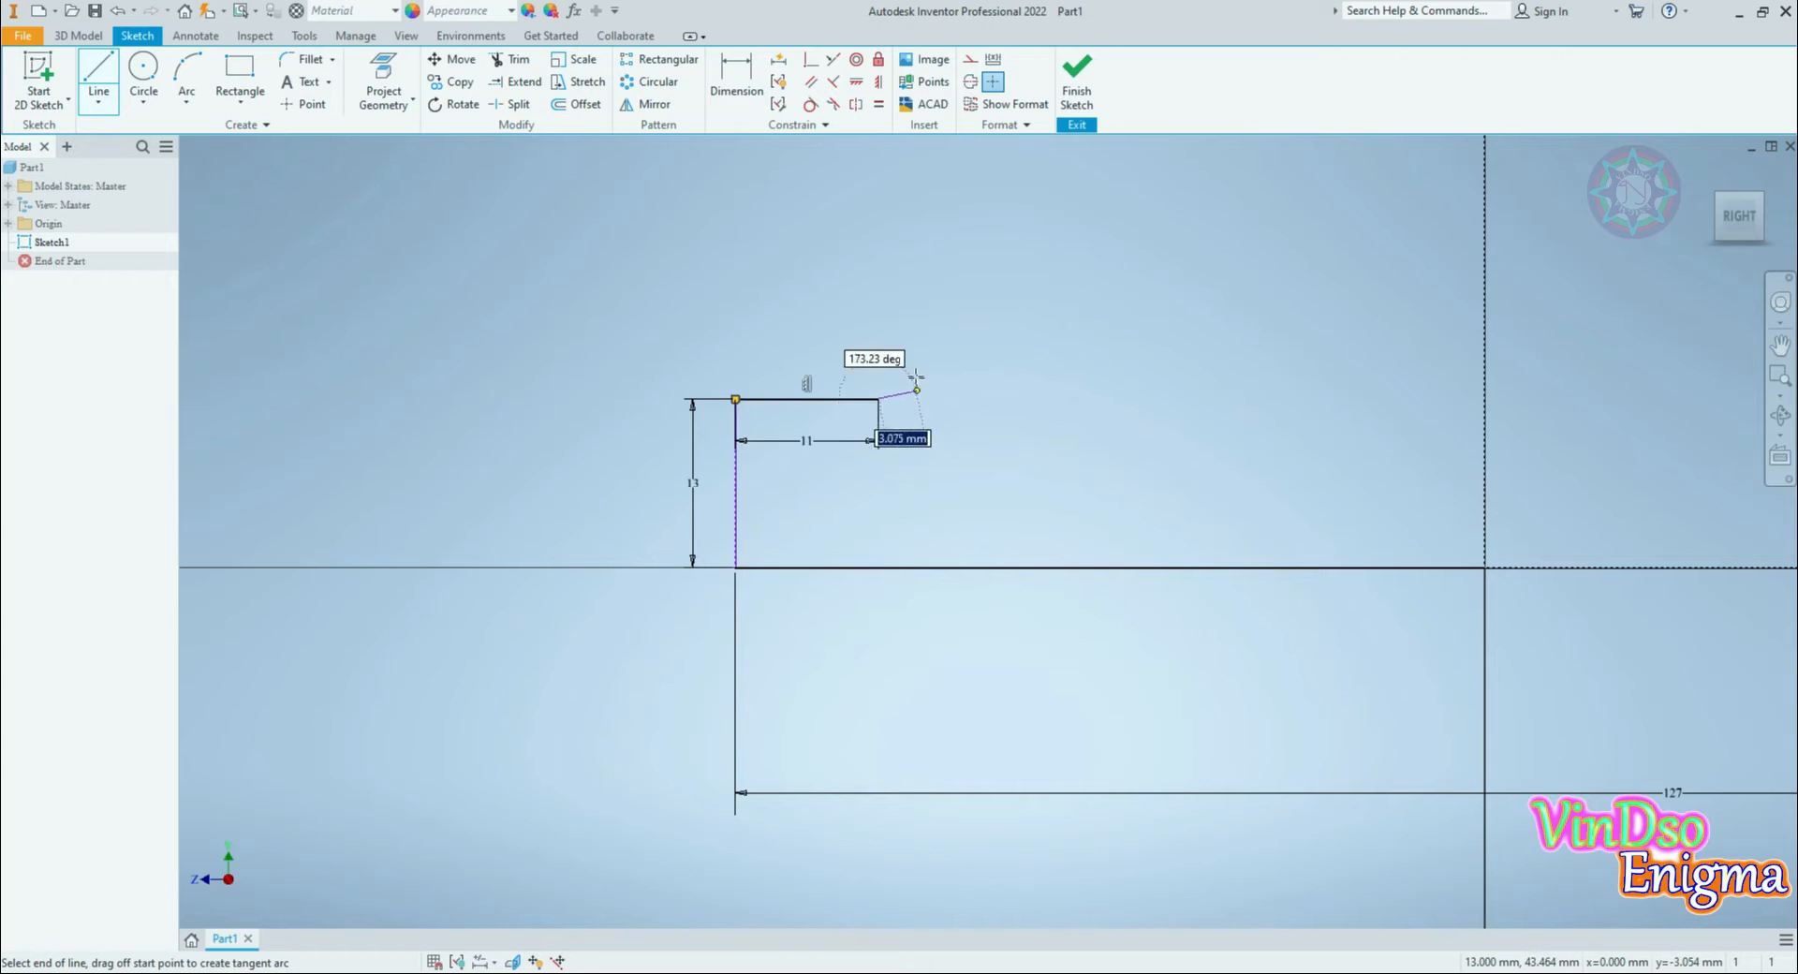
{"action": "key", "text": "Escape"}
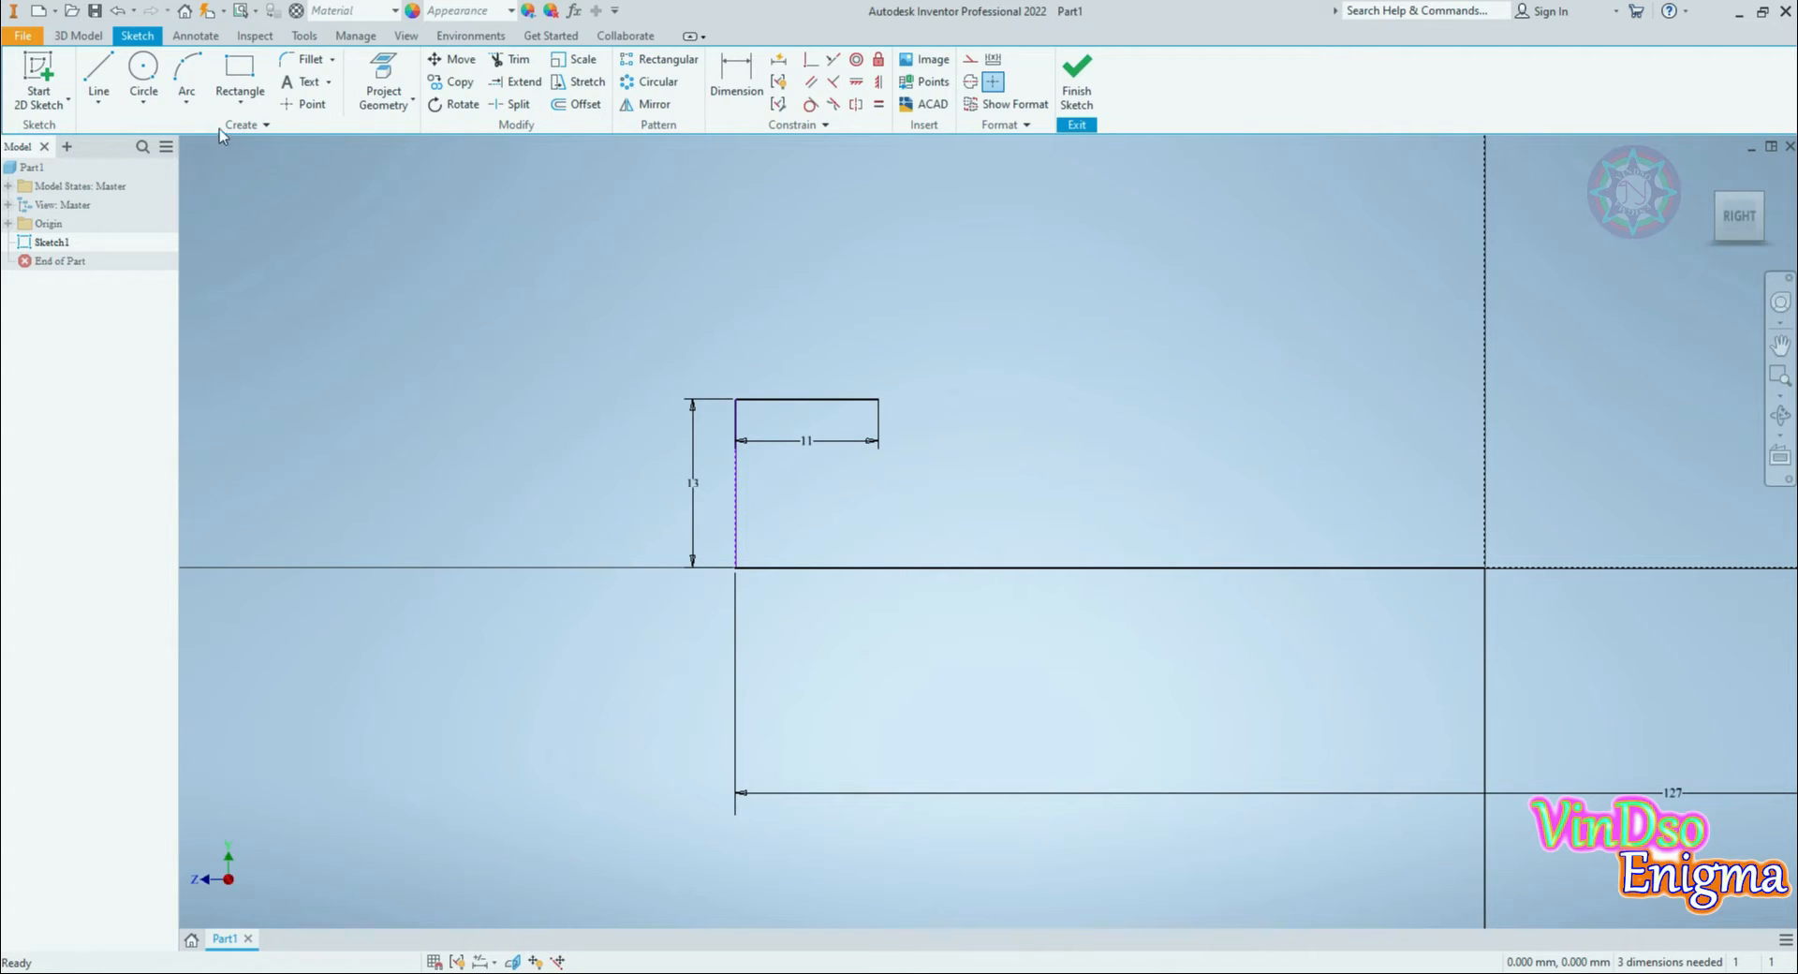
Step: Draw a 58 mm diameter circle centred freely above the base line, near the short 11 mm line
{"action": "left_click", "coordinate": [145, 70]}
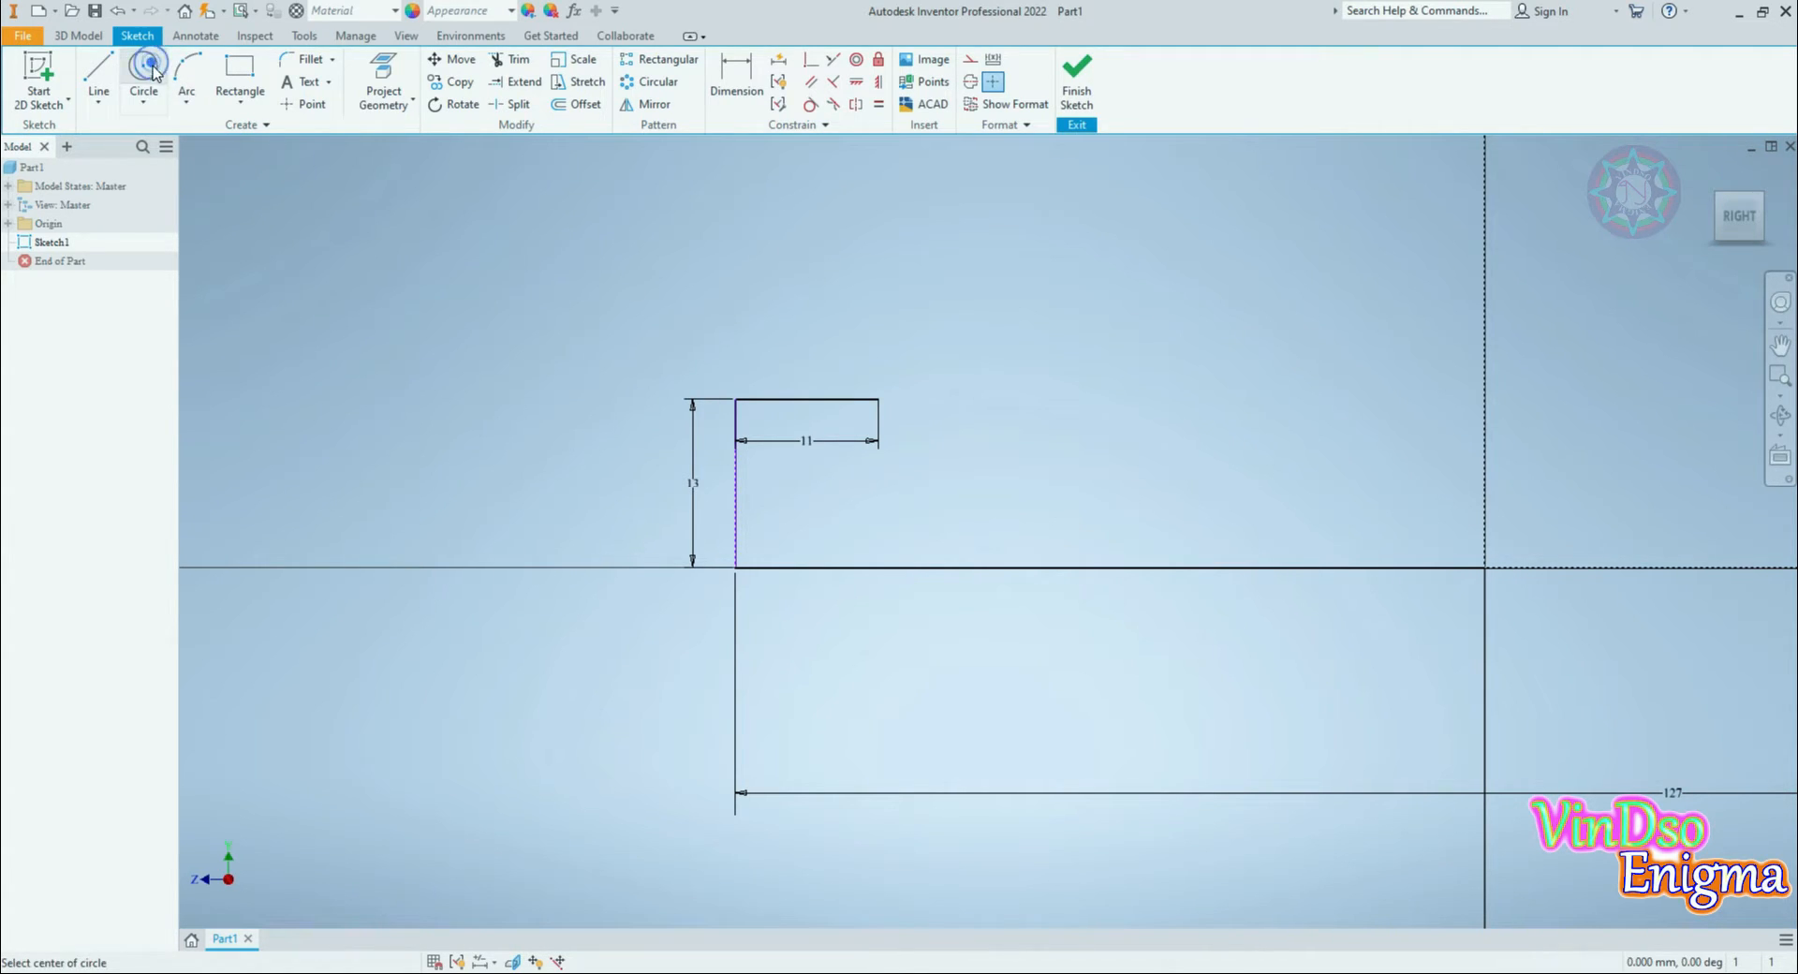
{"action": "left_click", "coordinate": [1017, 453]}
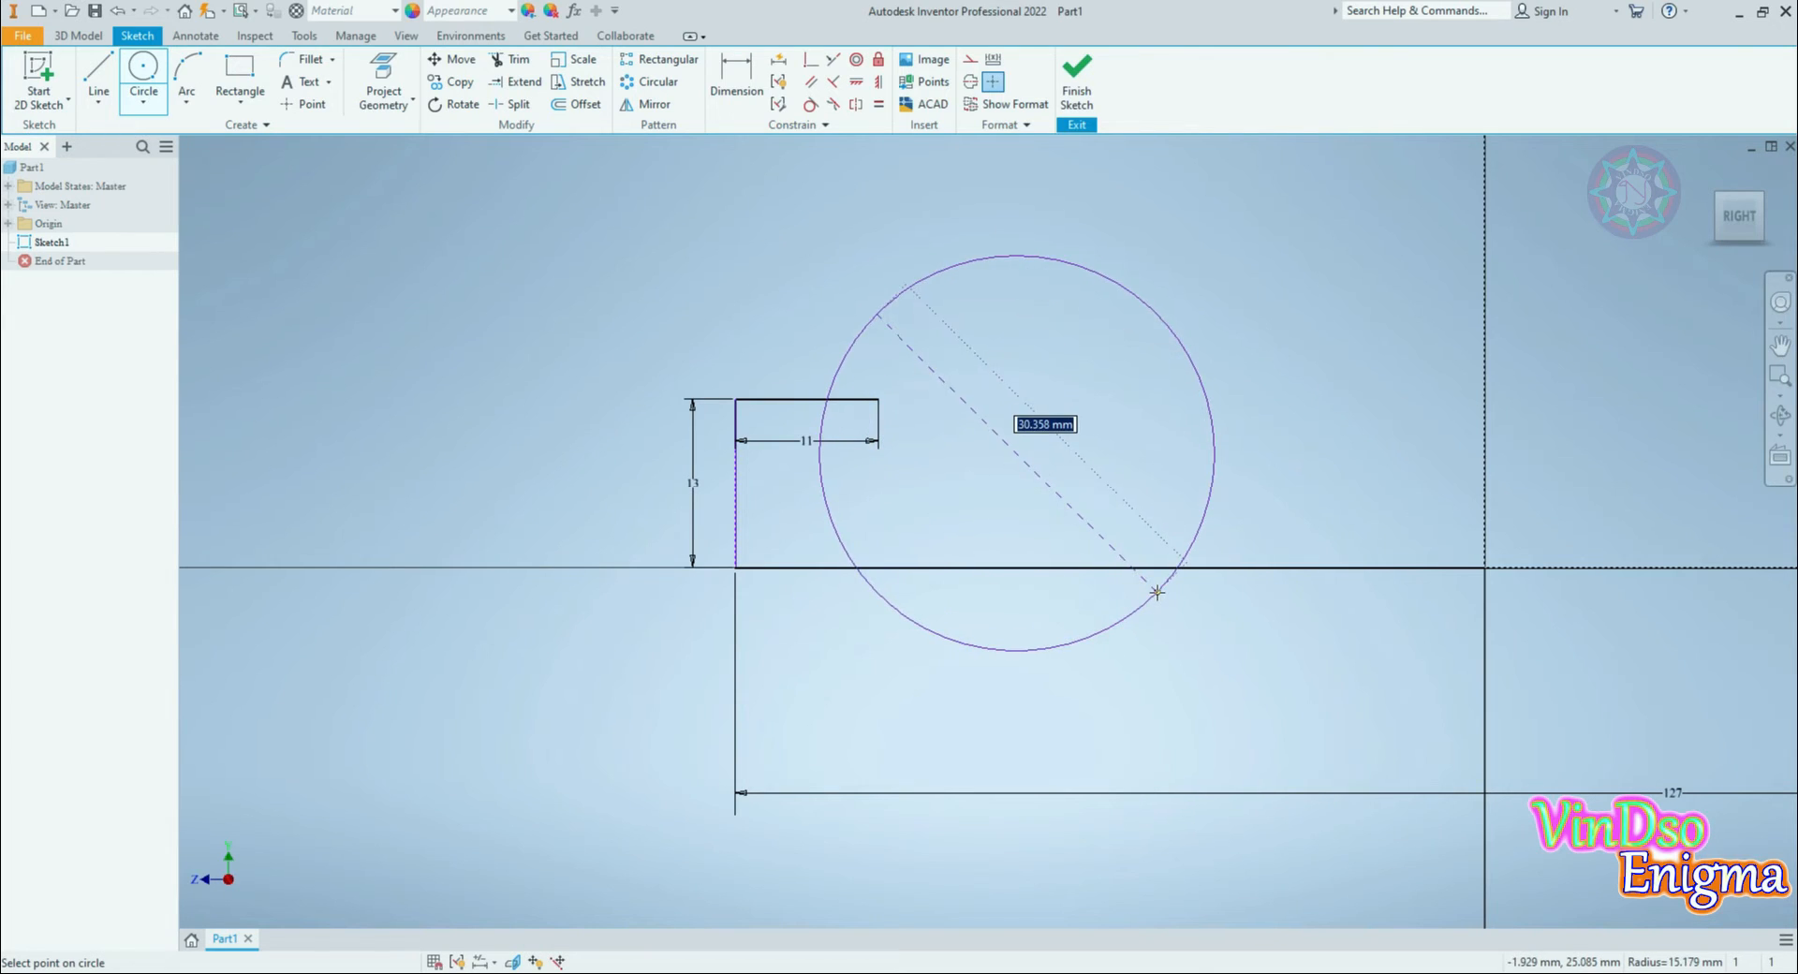
{"action": "key", "text": "Return"}
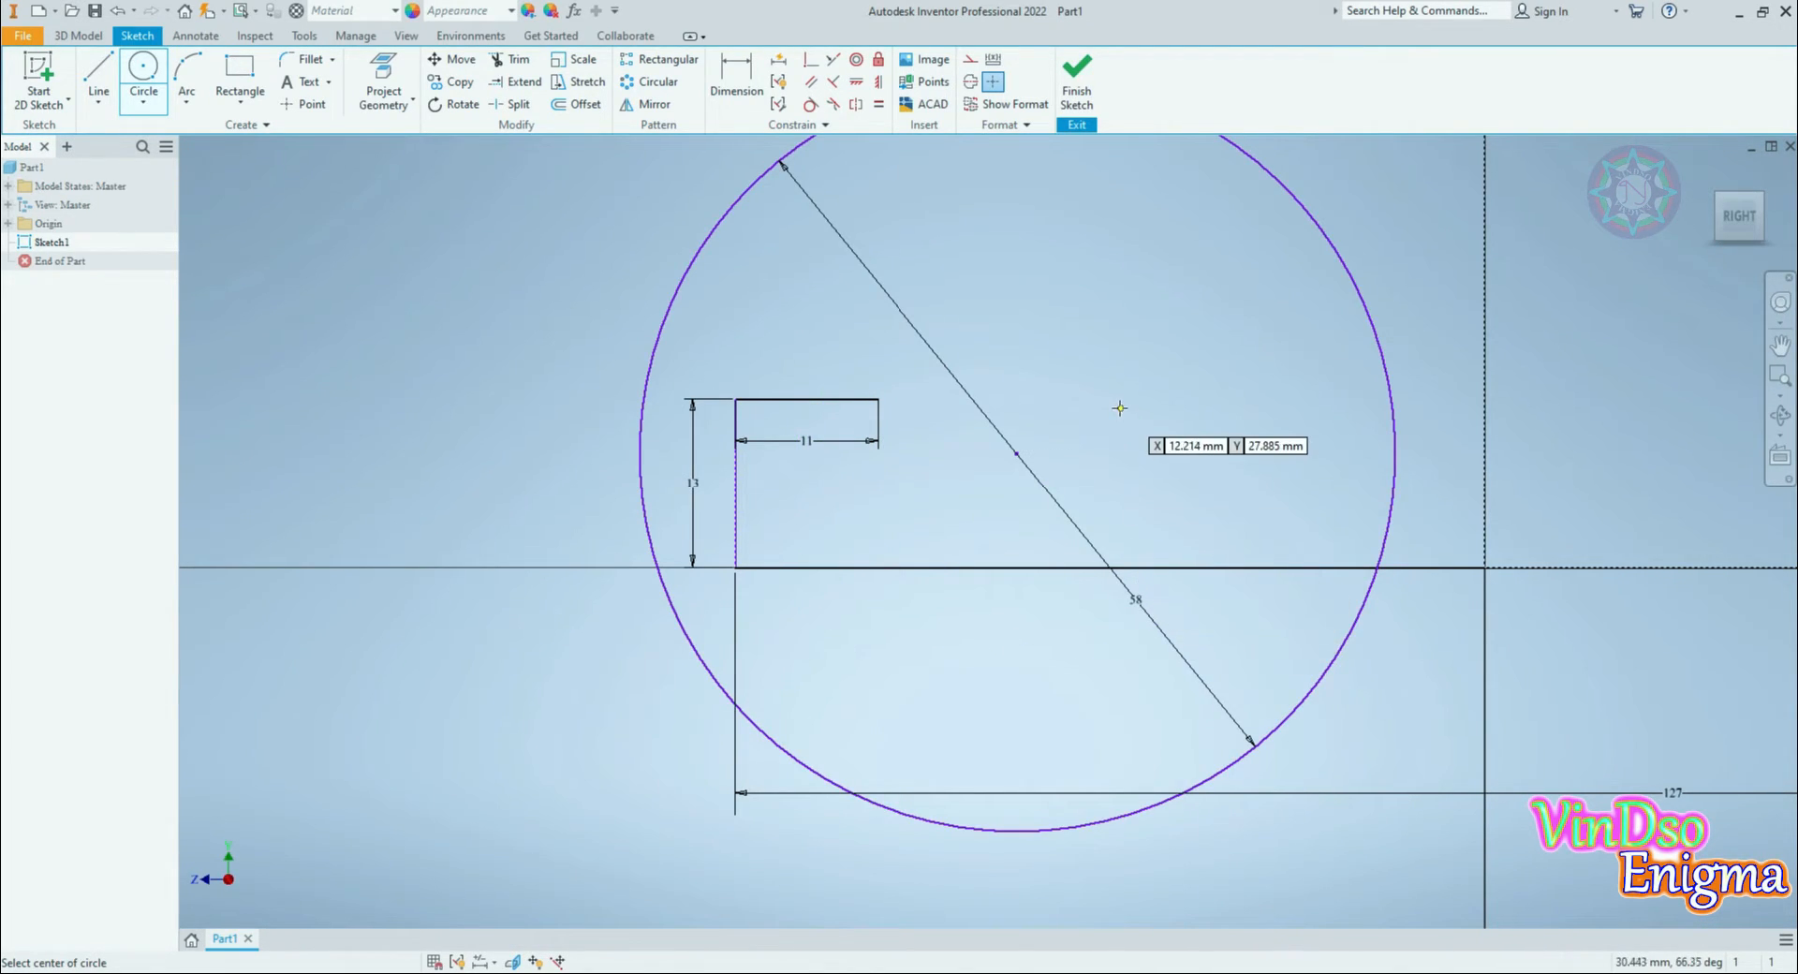
Step: Draw a horizontal line about 84 mm long above the circle, crossing the vertical construction line
{"action": "scroll", "coordinate": [1120, 408], "scroll_direction": "down", "scroll_amount": 3}
{"action": "middle_click_drag", "start_coordinate": [1120, 408], "coordinate": [1153, 530]}
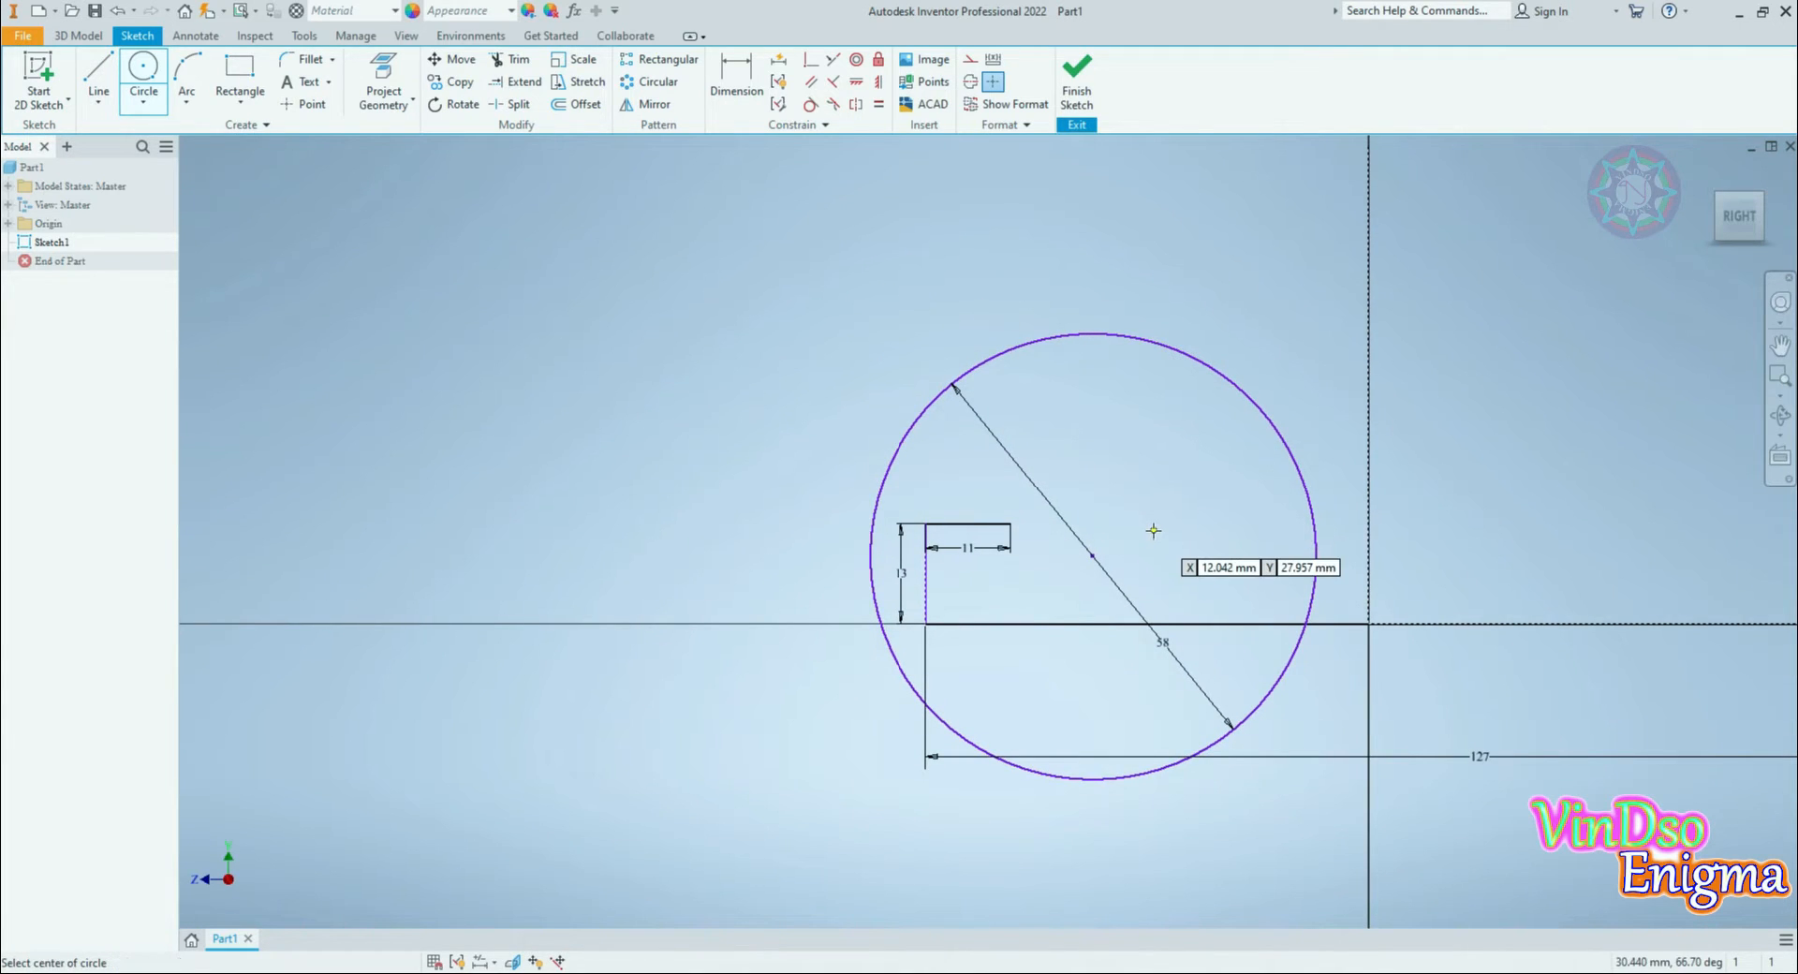
{"action": "left_click", "coordinate": [109, 82]}
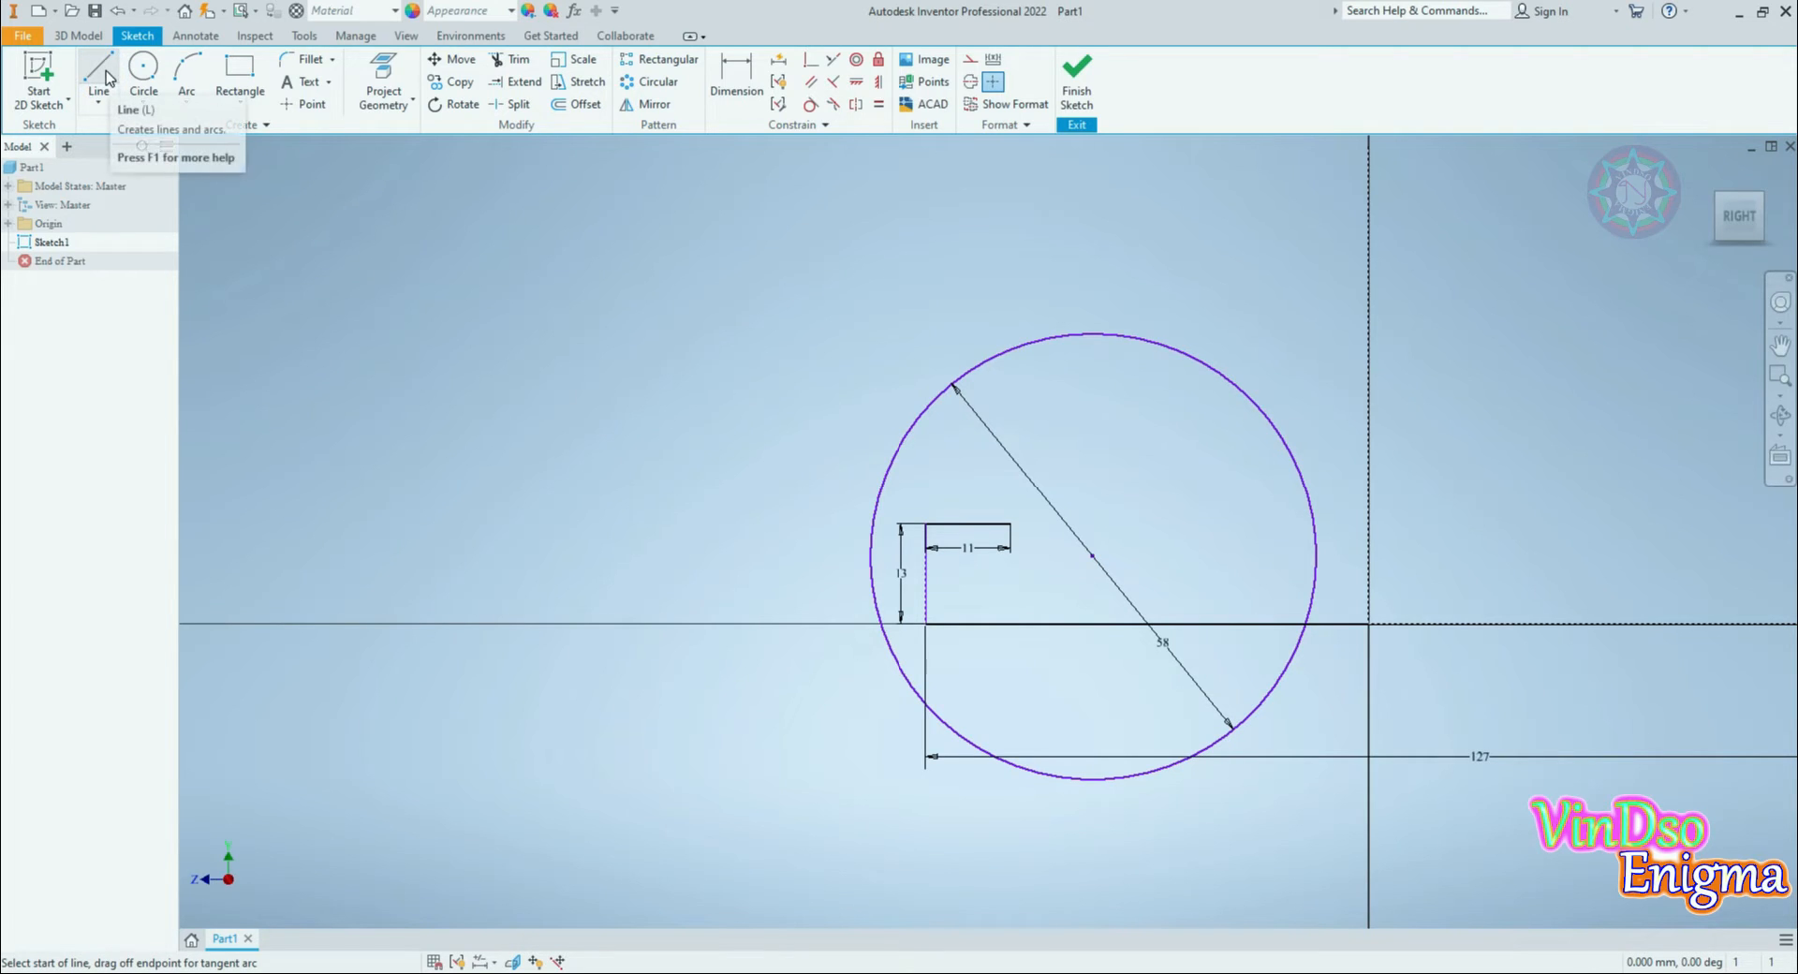
{"action": "left_click", "coordinate": [858, 275]}
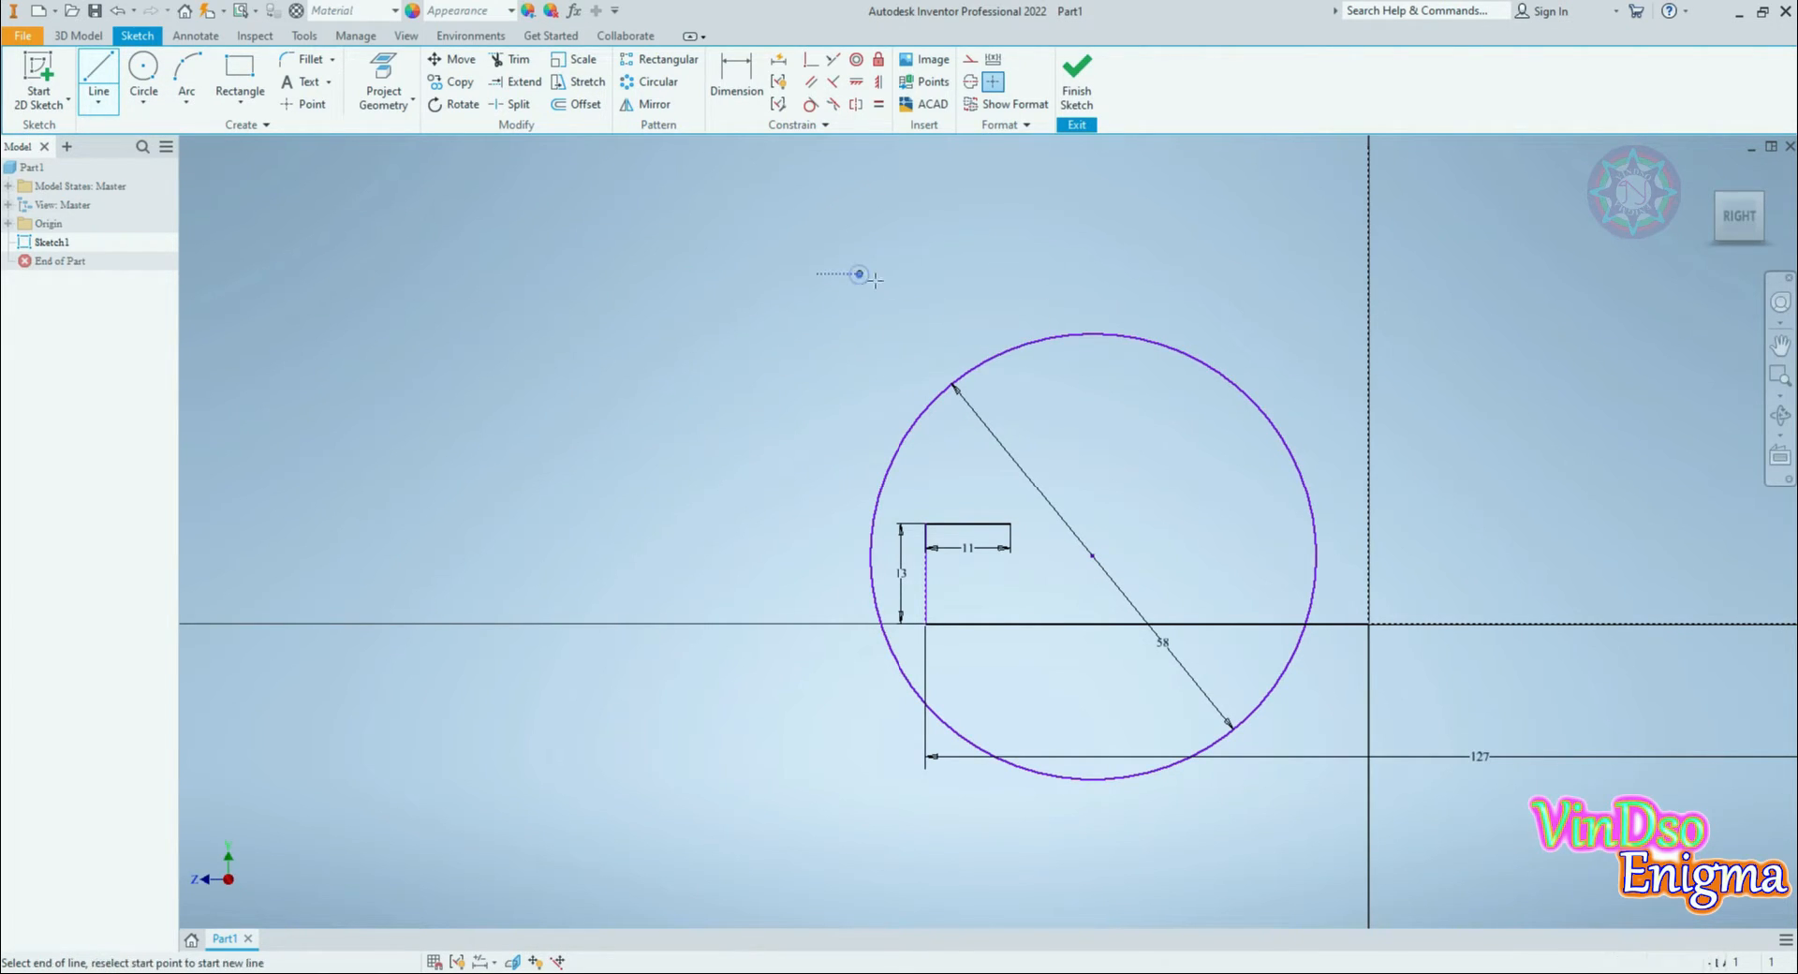
{"action": "left_click", "coordinate": [1502, 276]}
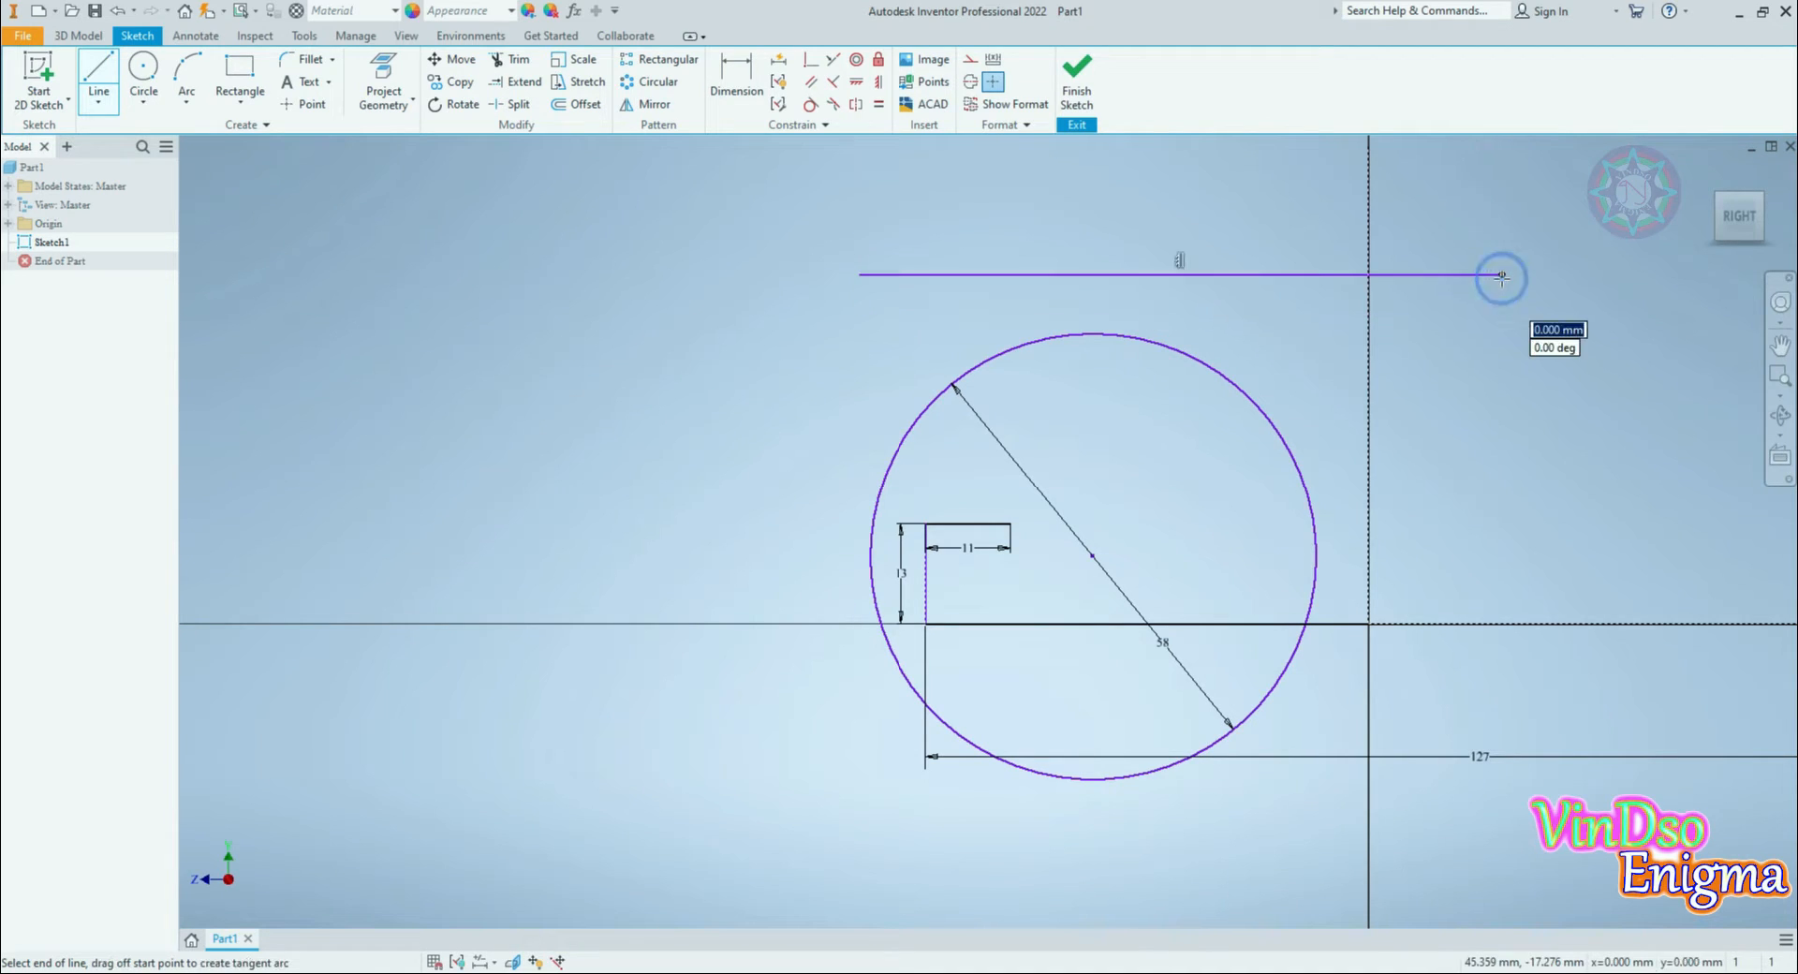
{"action": "key", "text": "Escape"}
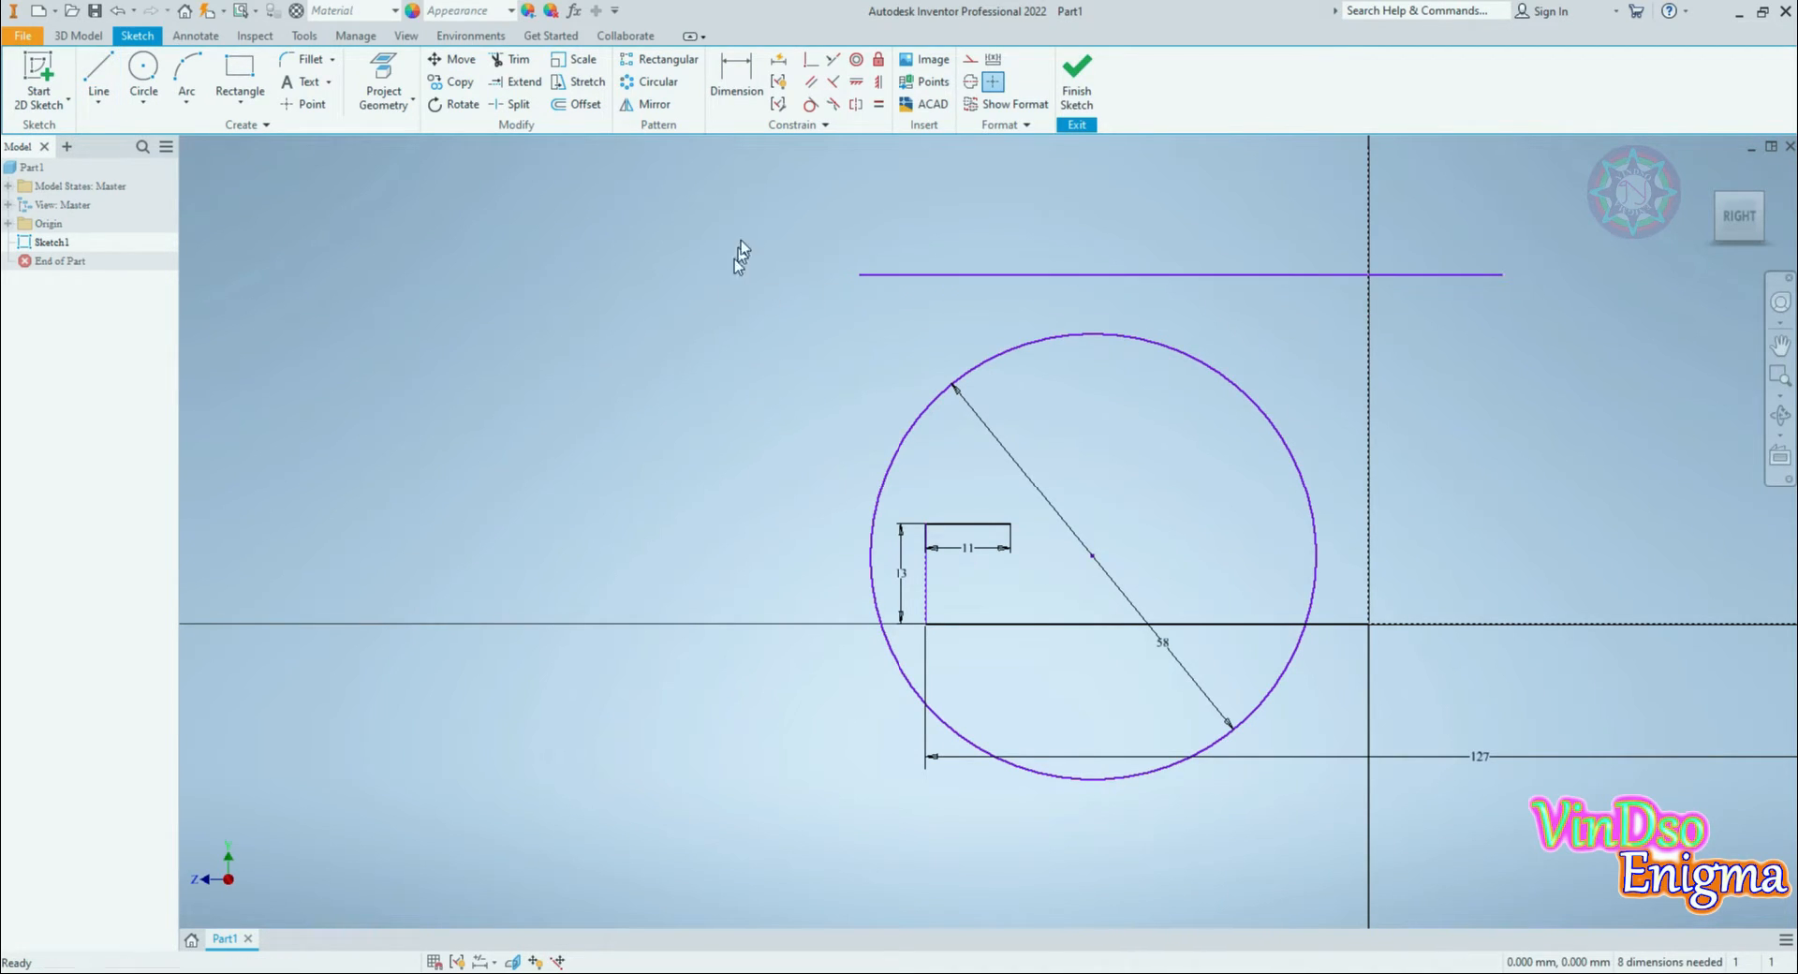
Step: Dimension the length of the upper horizontal line and set it to 105 mm
{"action": "left_click", "coordinate": [736, 75]}
{"action": "left_click", "coordinate": [1218, 275]}
{"action": "left_click", "coordinate": [1205, 302]}
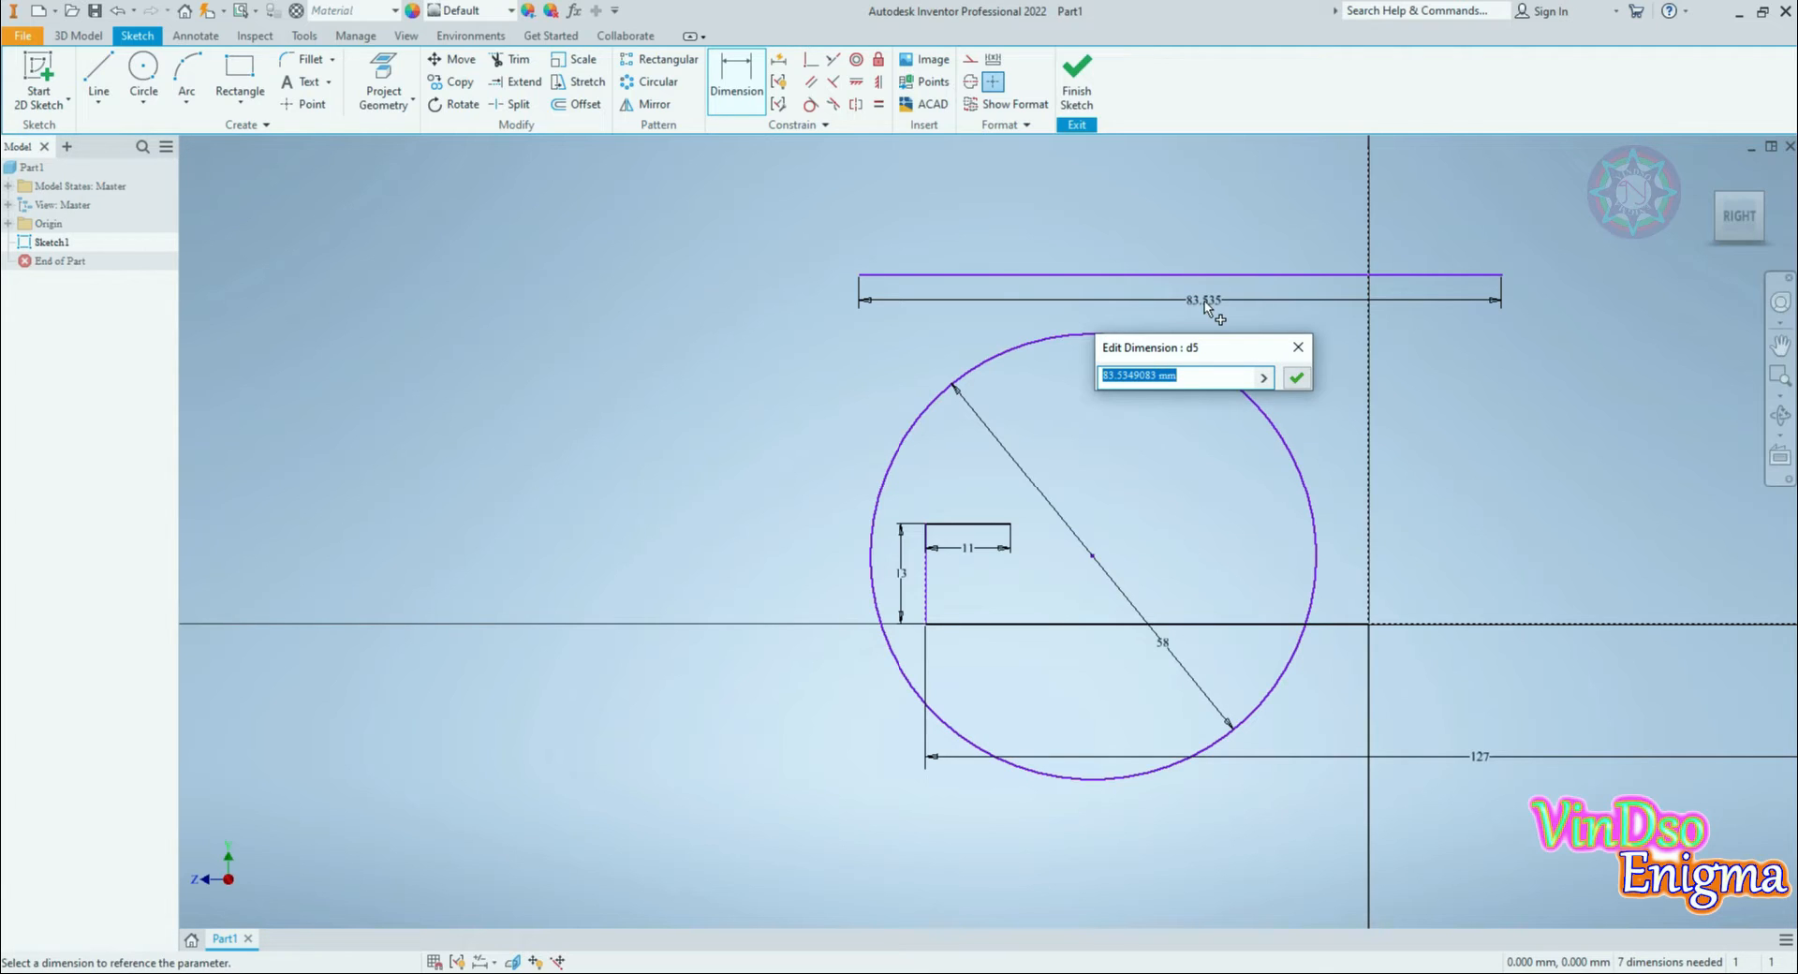
{"action": "type", "text": "105"}
{"action": "key", "text": "Return"}
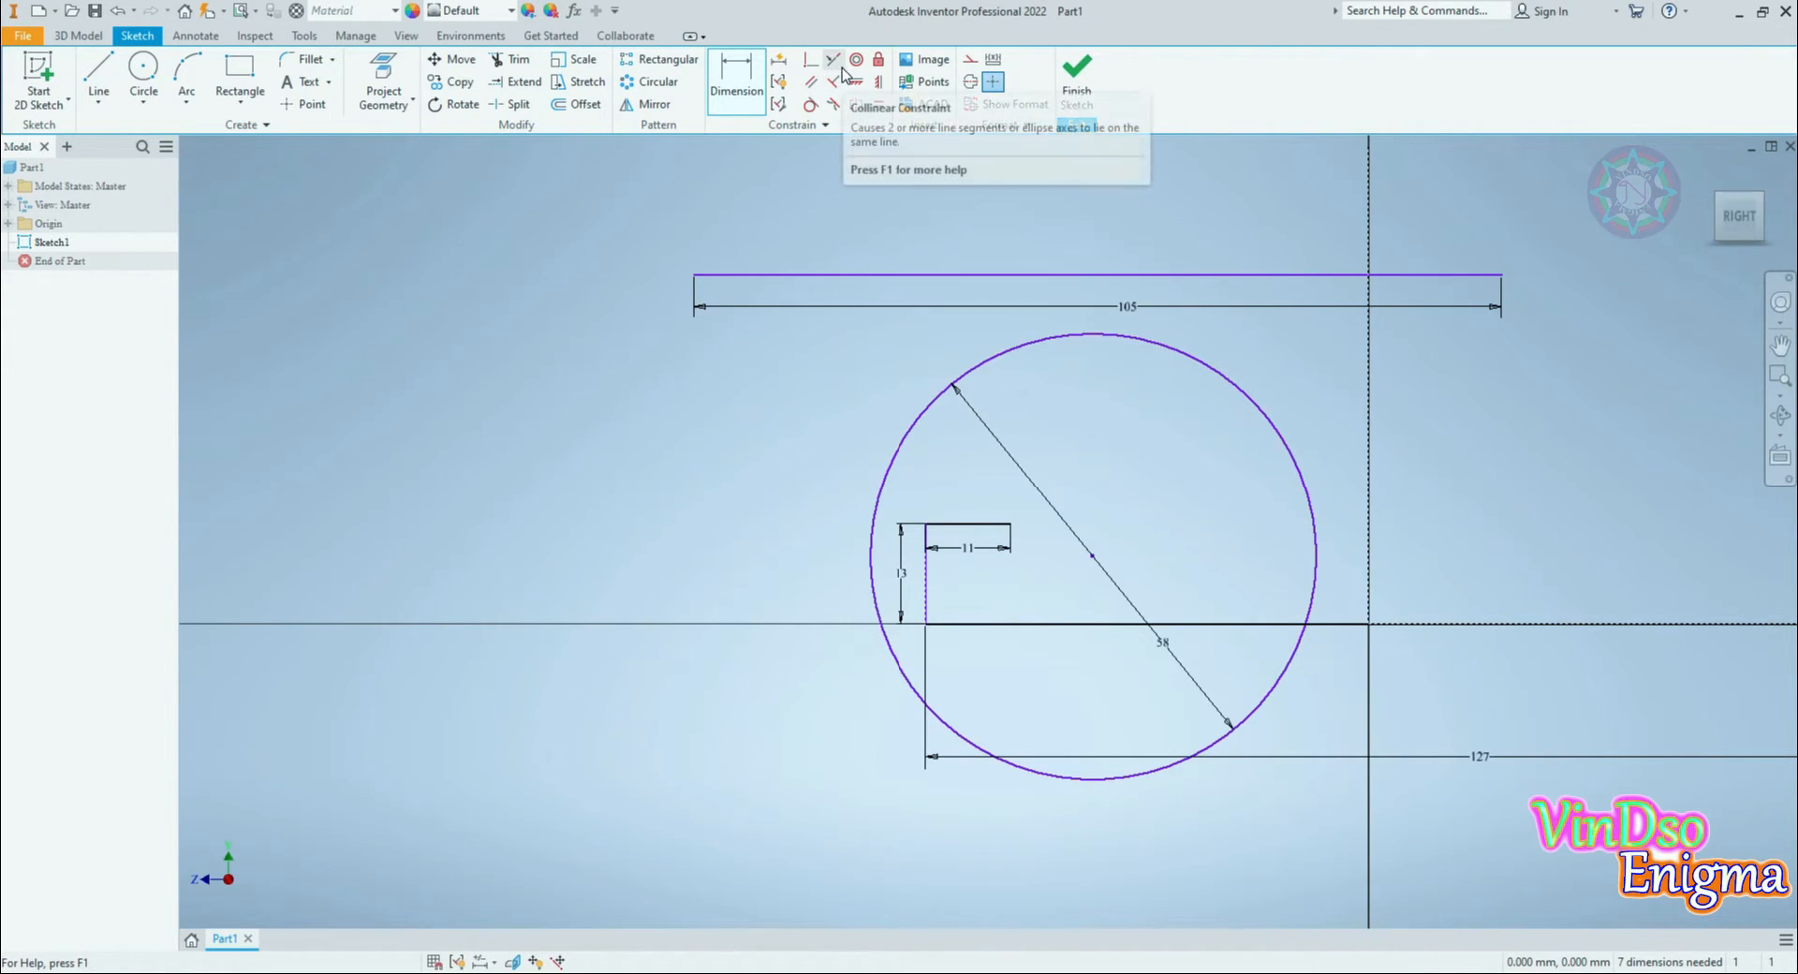
Step: Make the endpoints of the 105 mm line symmetric about the vertical construction line
{"action": "left_click", "coordinate": [853, 104]}
{"action": "left_click", "coordinate": [695, 278]}
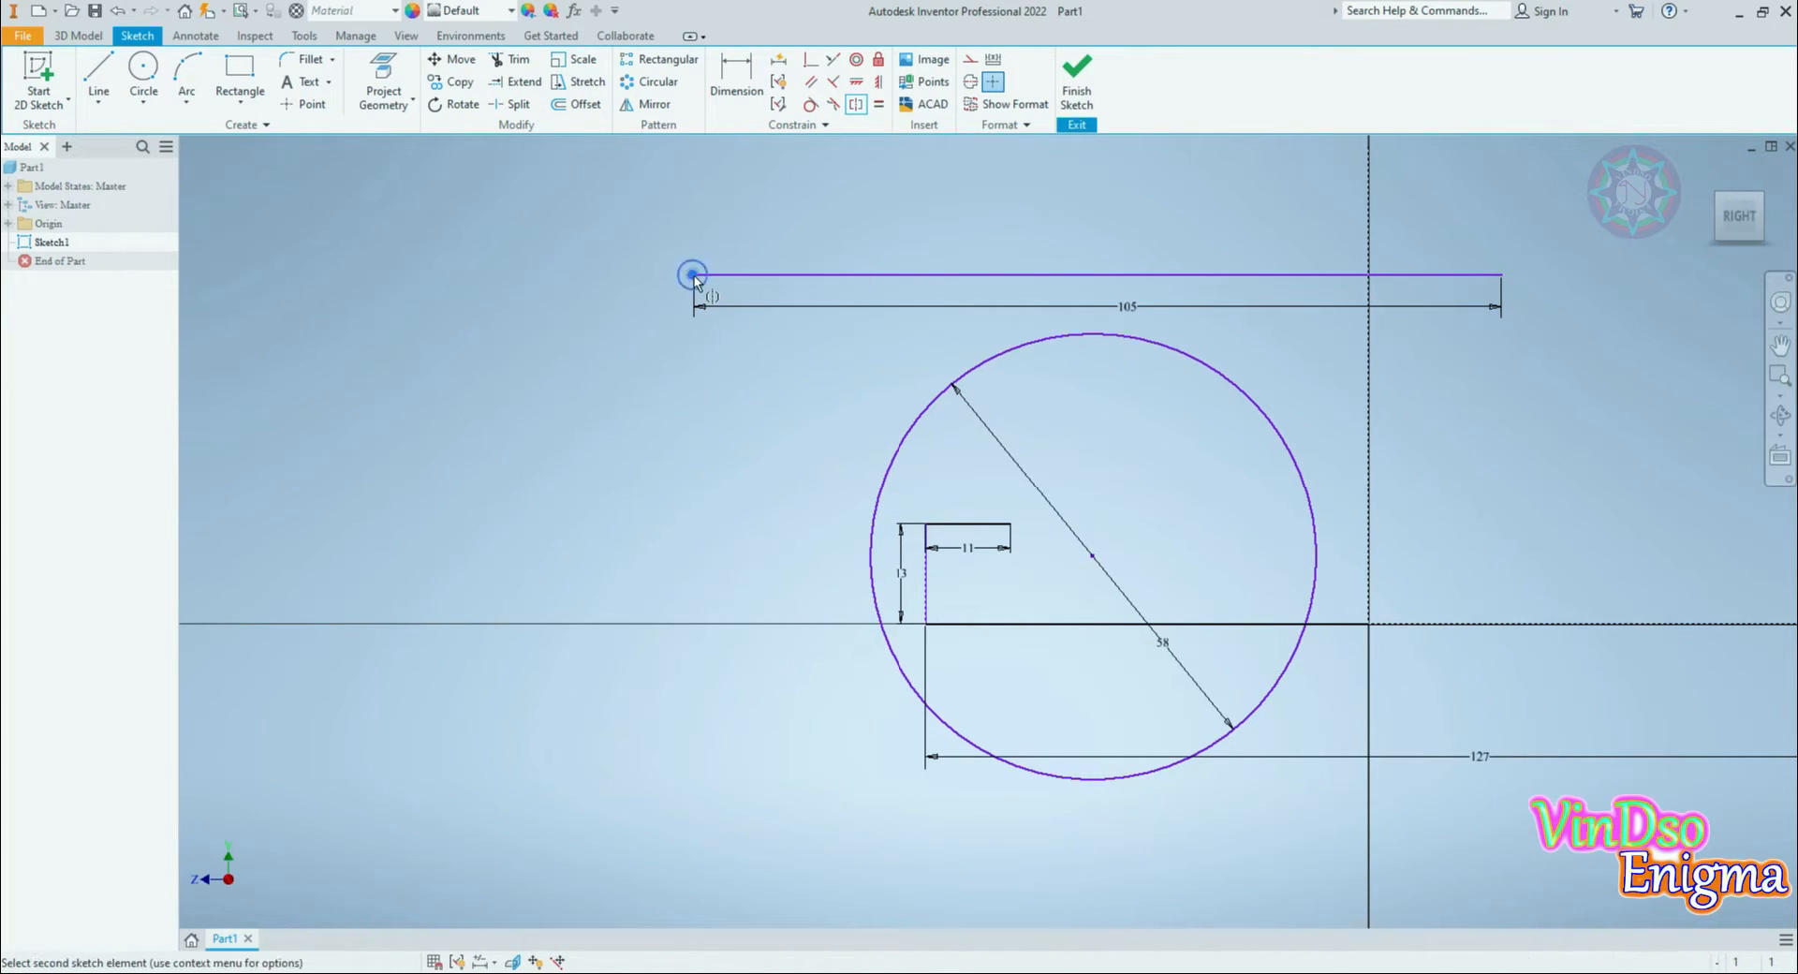
{"action": "left_click", "coordinate": [1500, 277]}
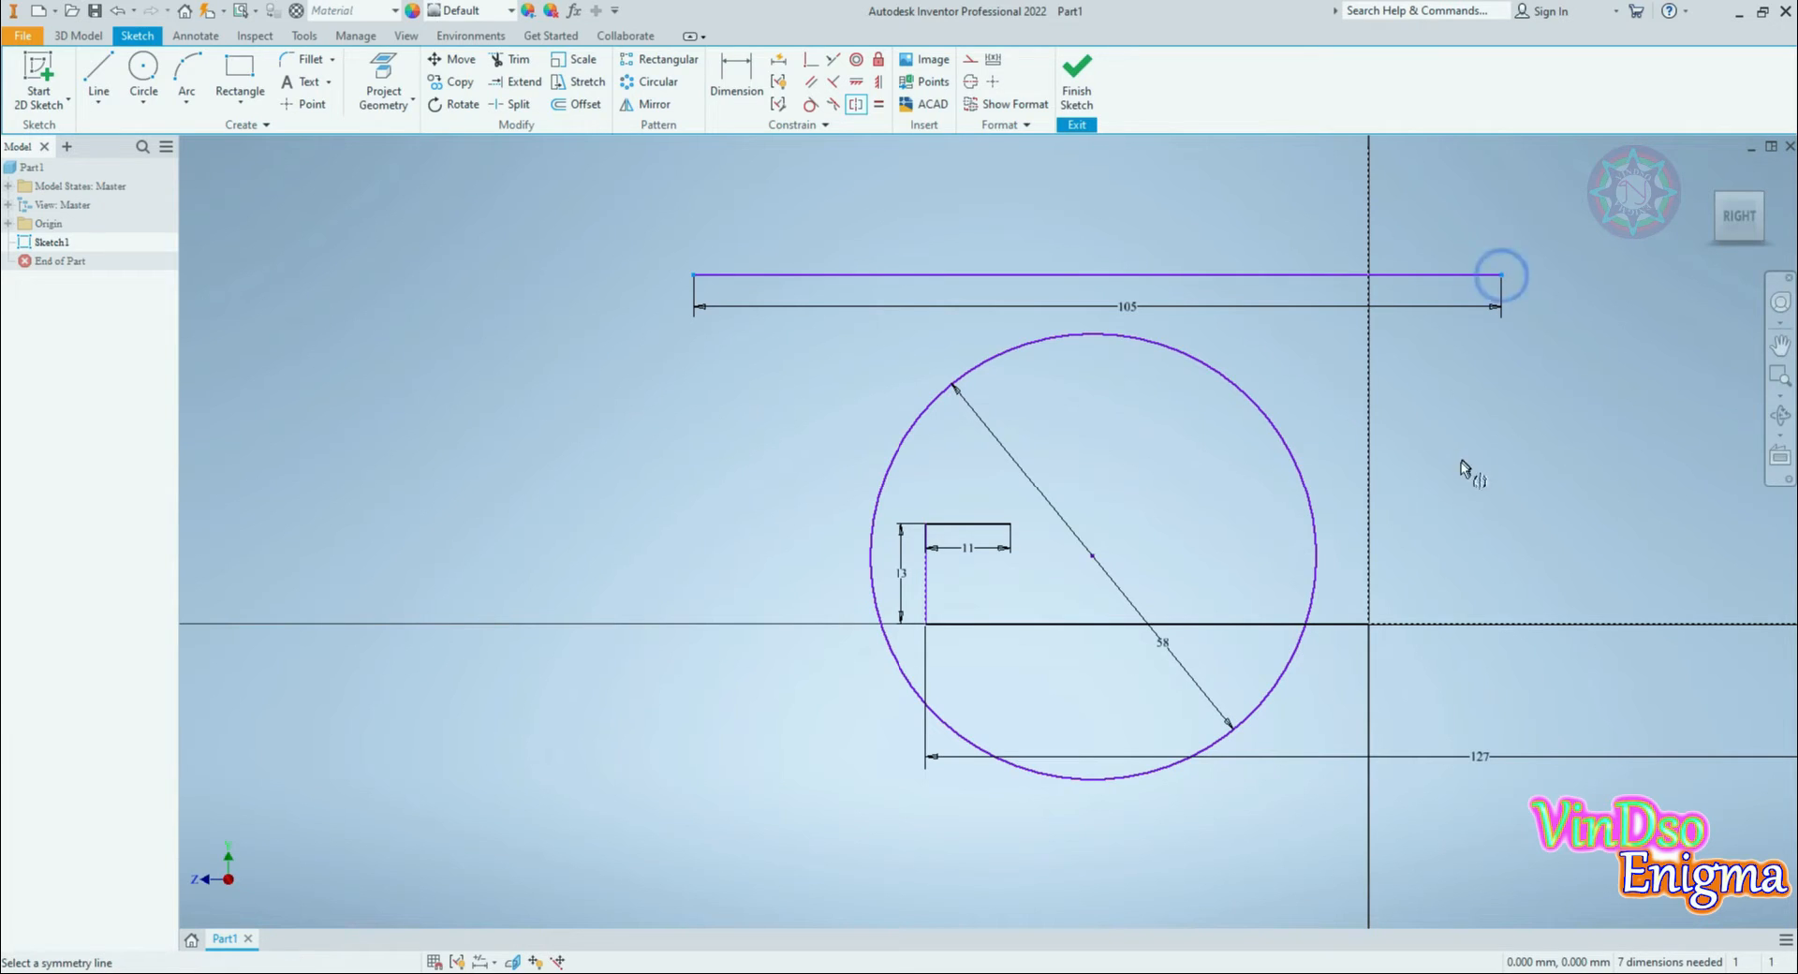
{"action": "left_click", "coordinate": [1368, 567]}
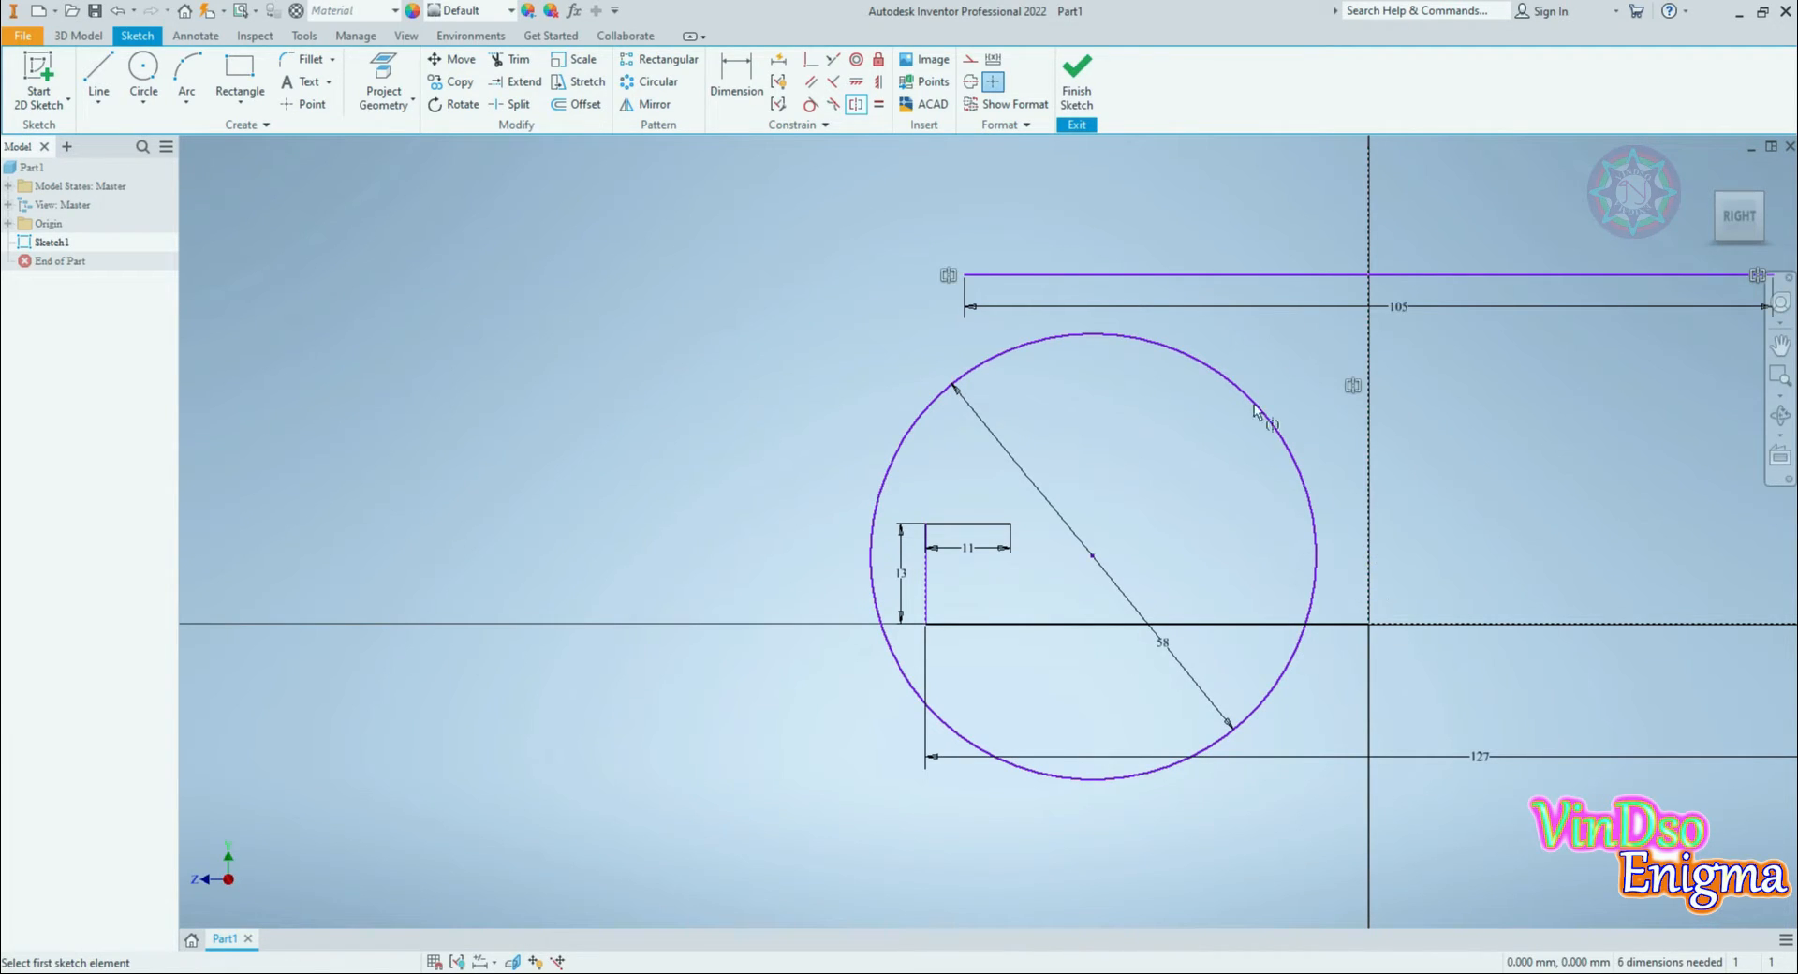
Step: Make the endpoints of the 127 mm base line symmetric about the vertical construction line
{"action": "left_click", "coordinate": [924, 626]}
{"action": "scroll", "coordinate": [1709, 560], "scroll_direction": "down", "scroll_amount": 3}
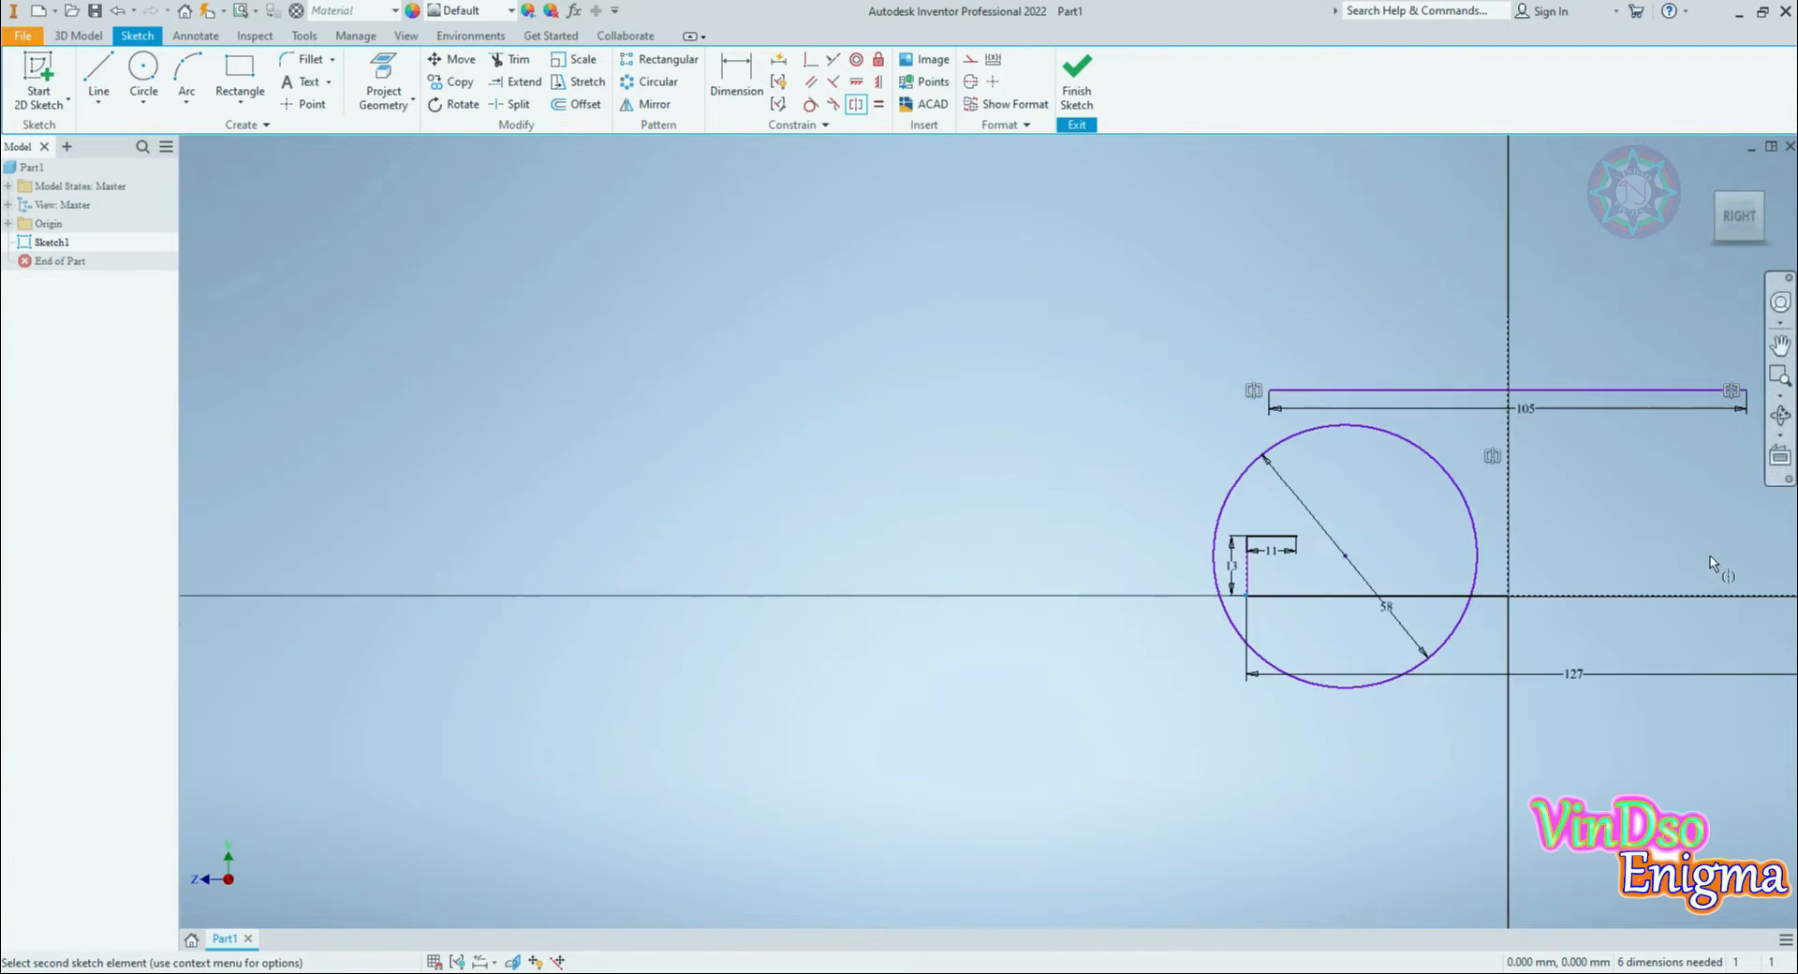
{"action": "middle_click_drag", "start_coordinate": [1709, 559], "coordinate": [1171, 618]}
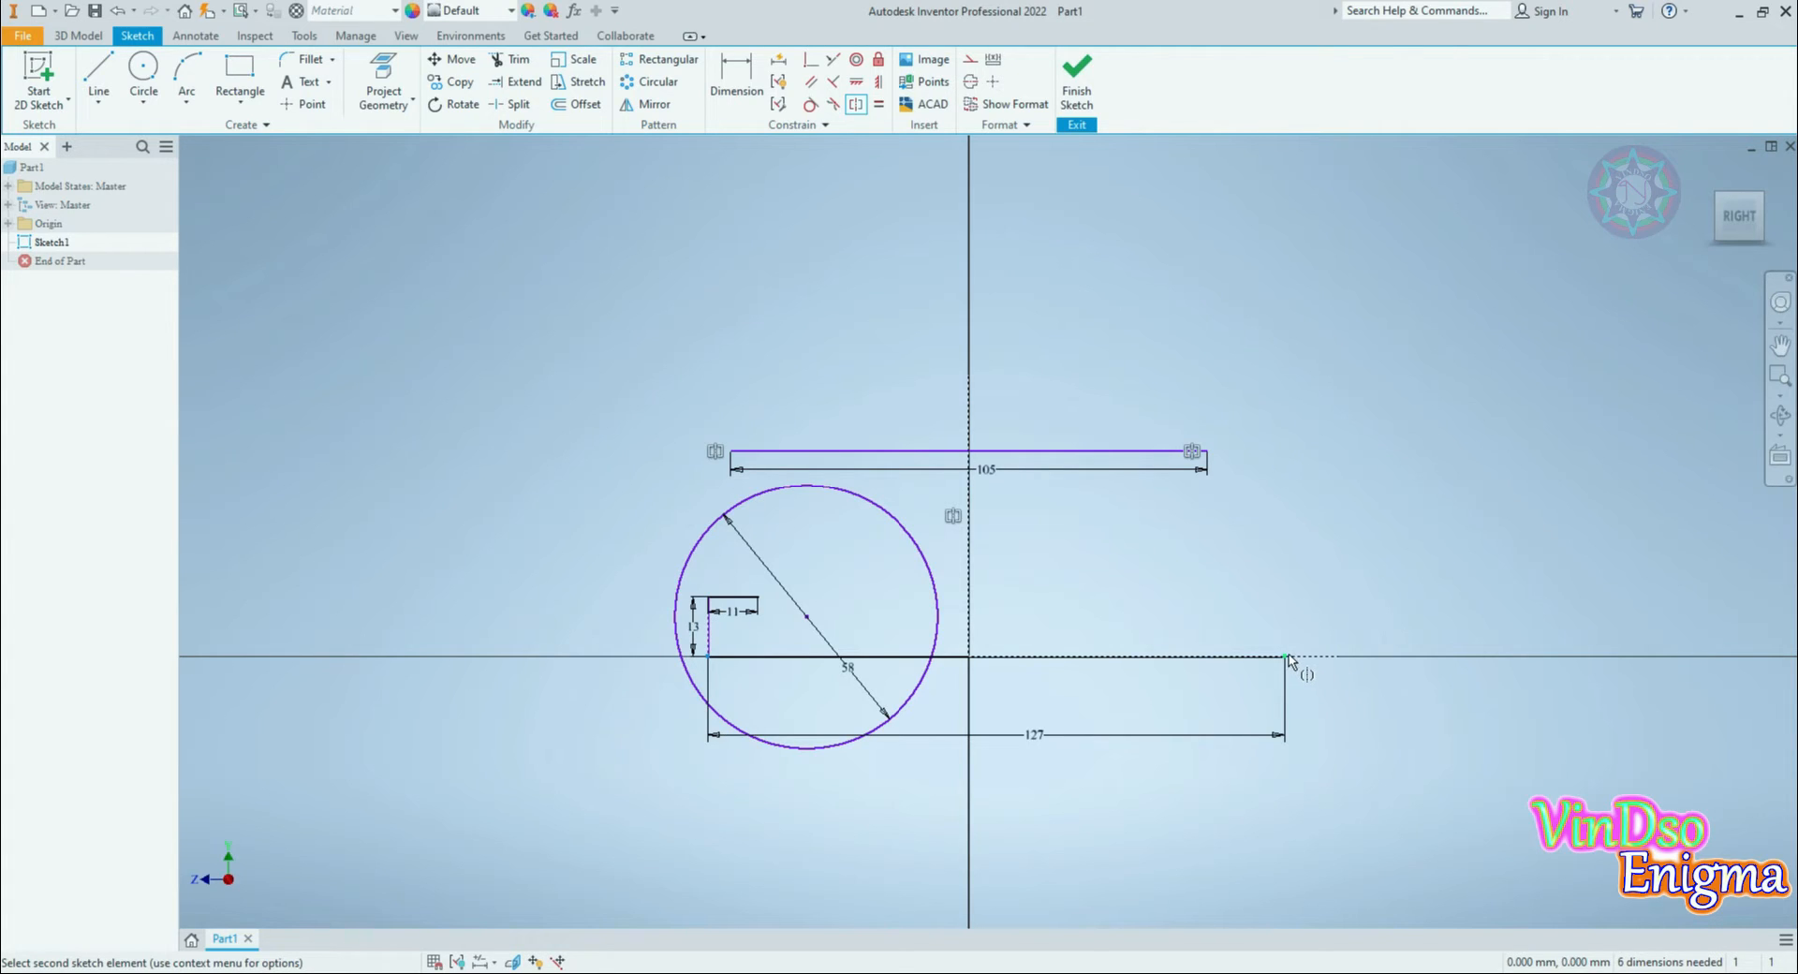
{"action": "left_click", "coordinate": [1285, 657]}
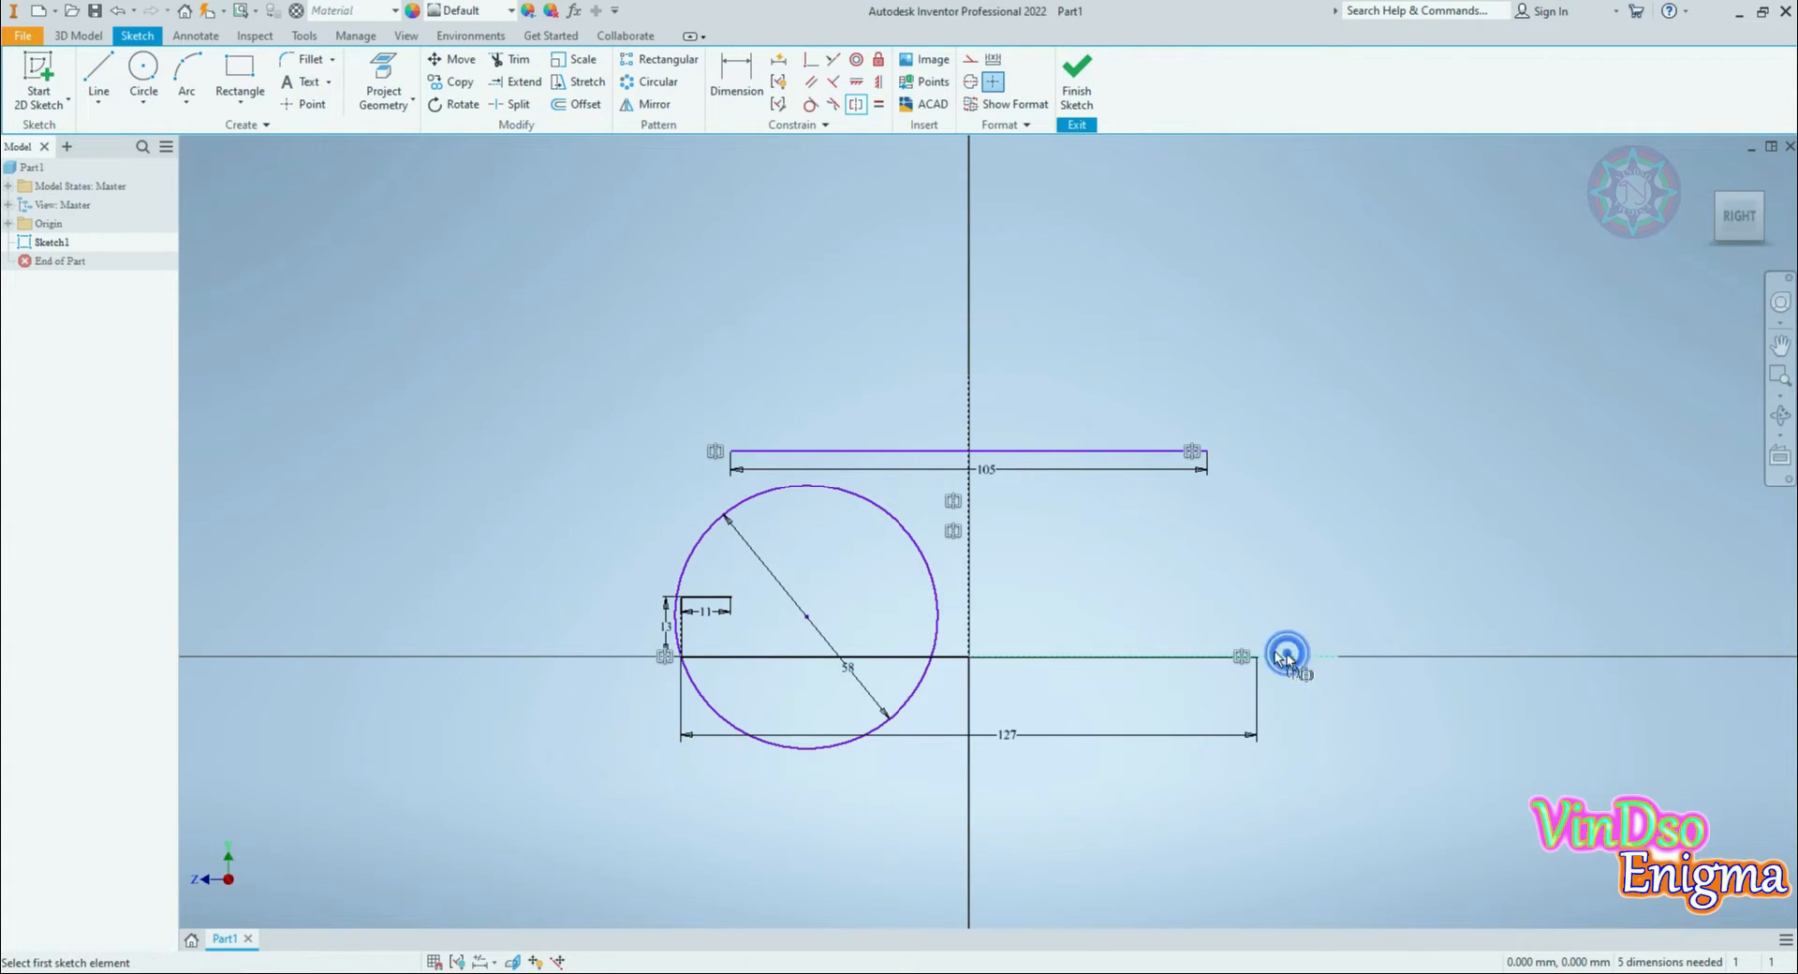
{"action": "left_click", "coordinate": [970, 585]}
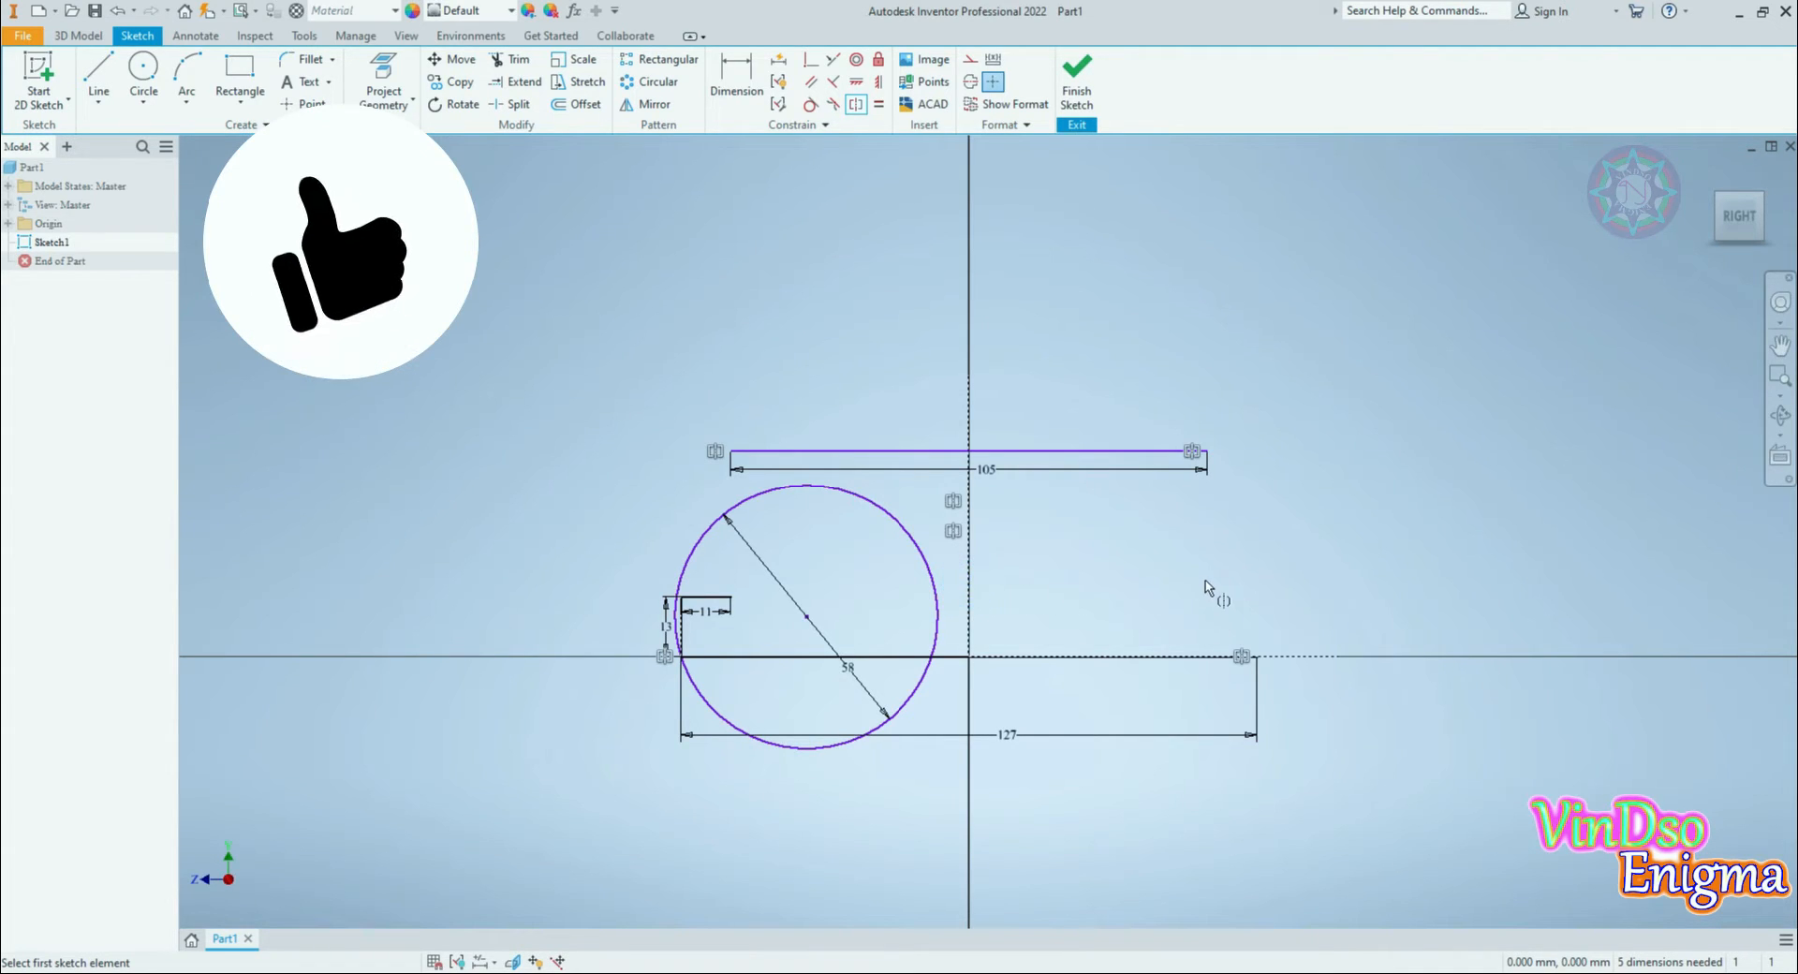
{"action": "key", "text": "Escape"}
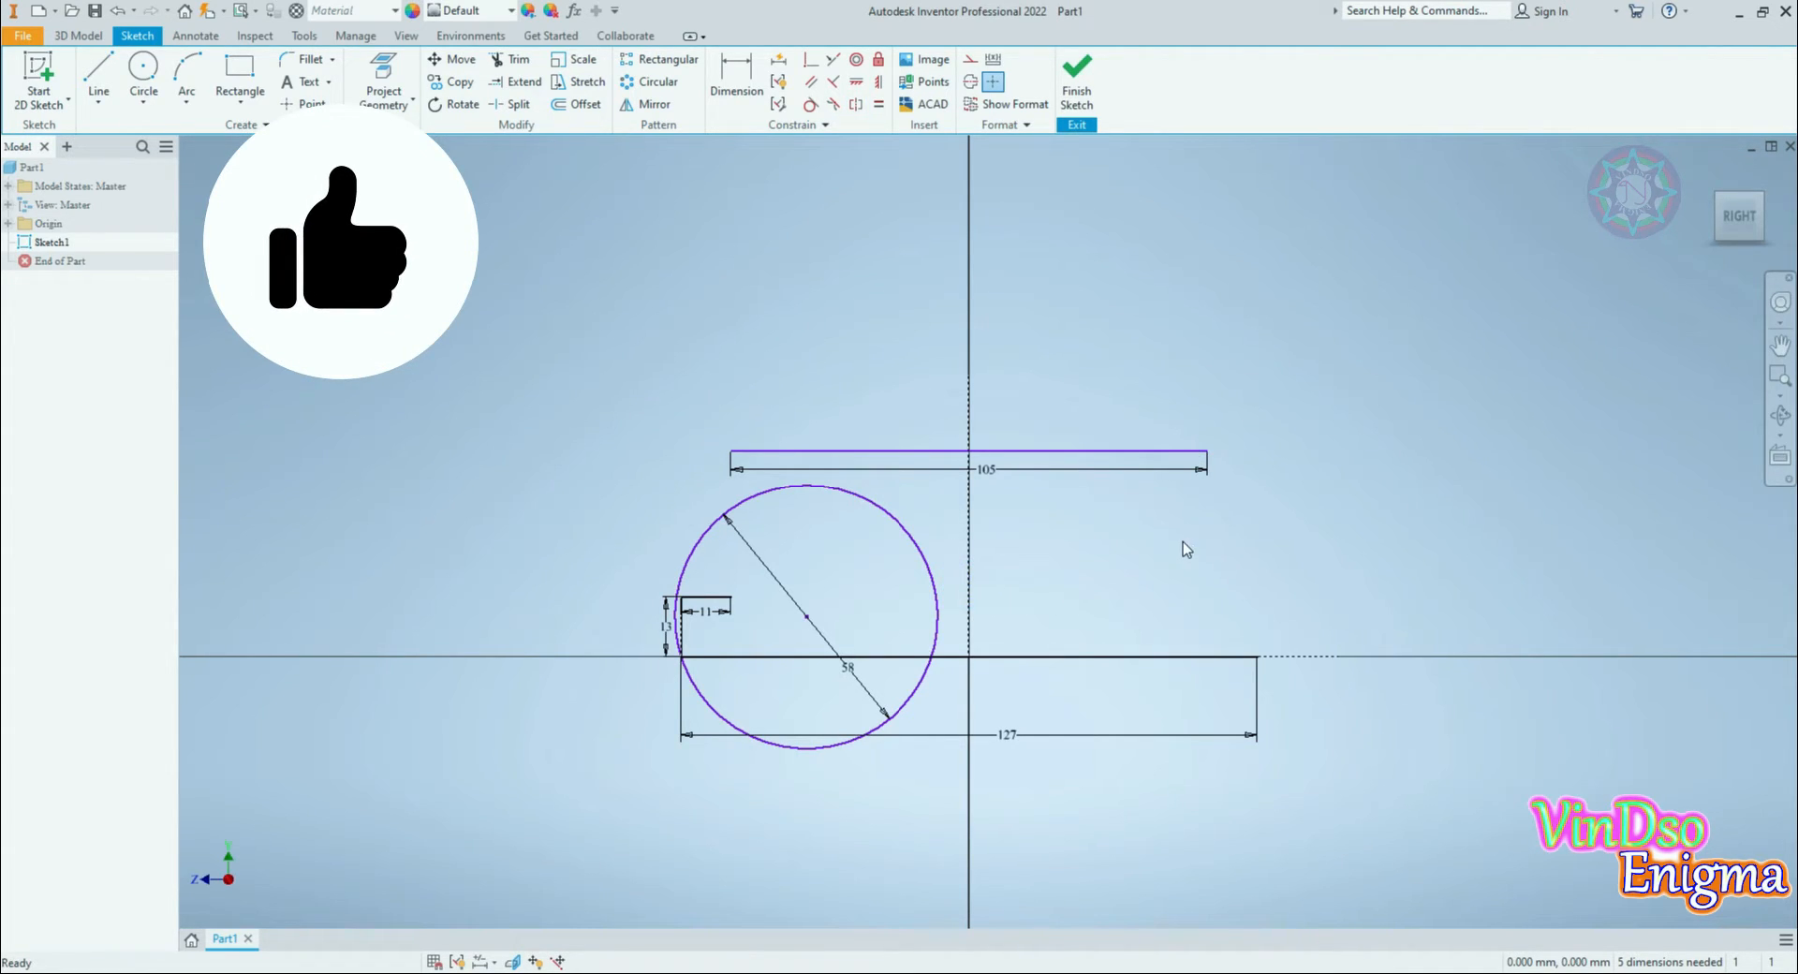
Step: Dimension the vertical distance between the 105 mm line and the base line and set it to 38 mm
{"action": "scroll", "coordinate": [807, 518], "scroll_direction": "up", "scroll_amount": 3}
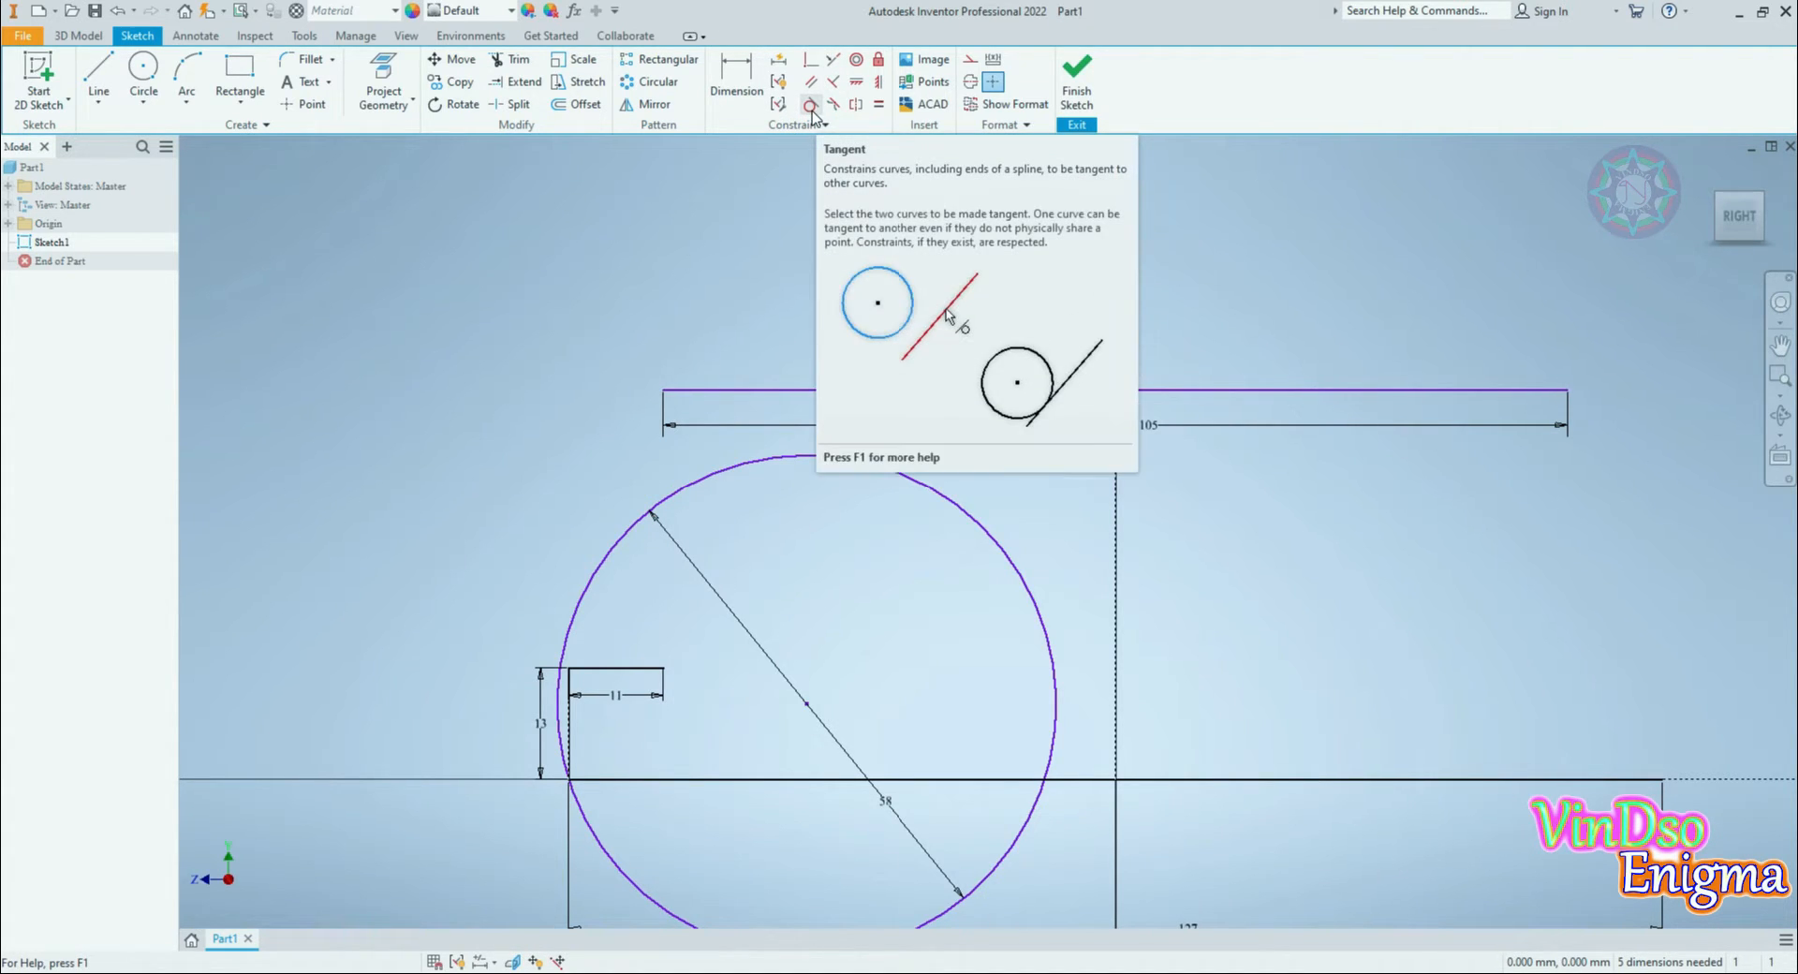
{"action": "left_click", "coordinate": [736, 79]}
{"action": "left_click", "coordinate": [1278, 391]}
{"action": "left_click", "coordinate": [1304, 778]}
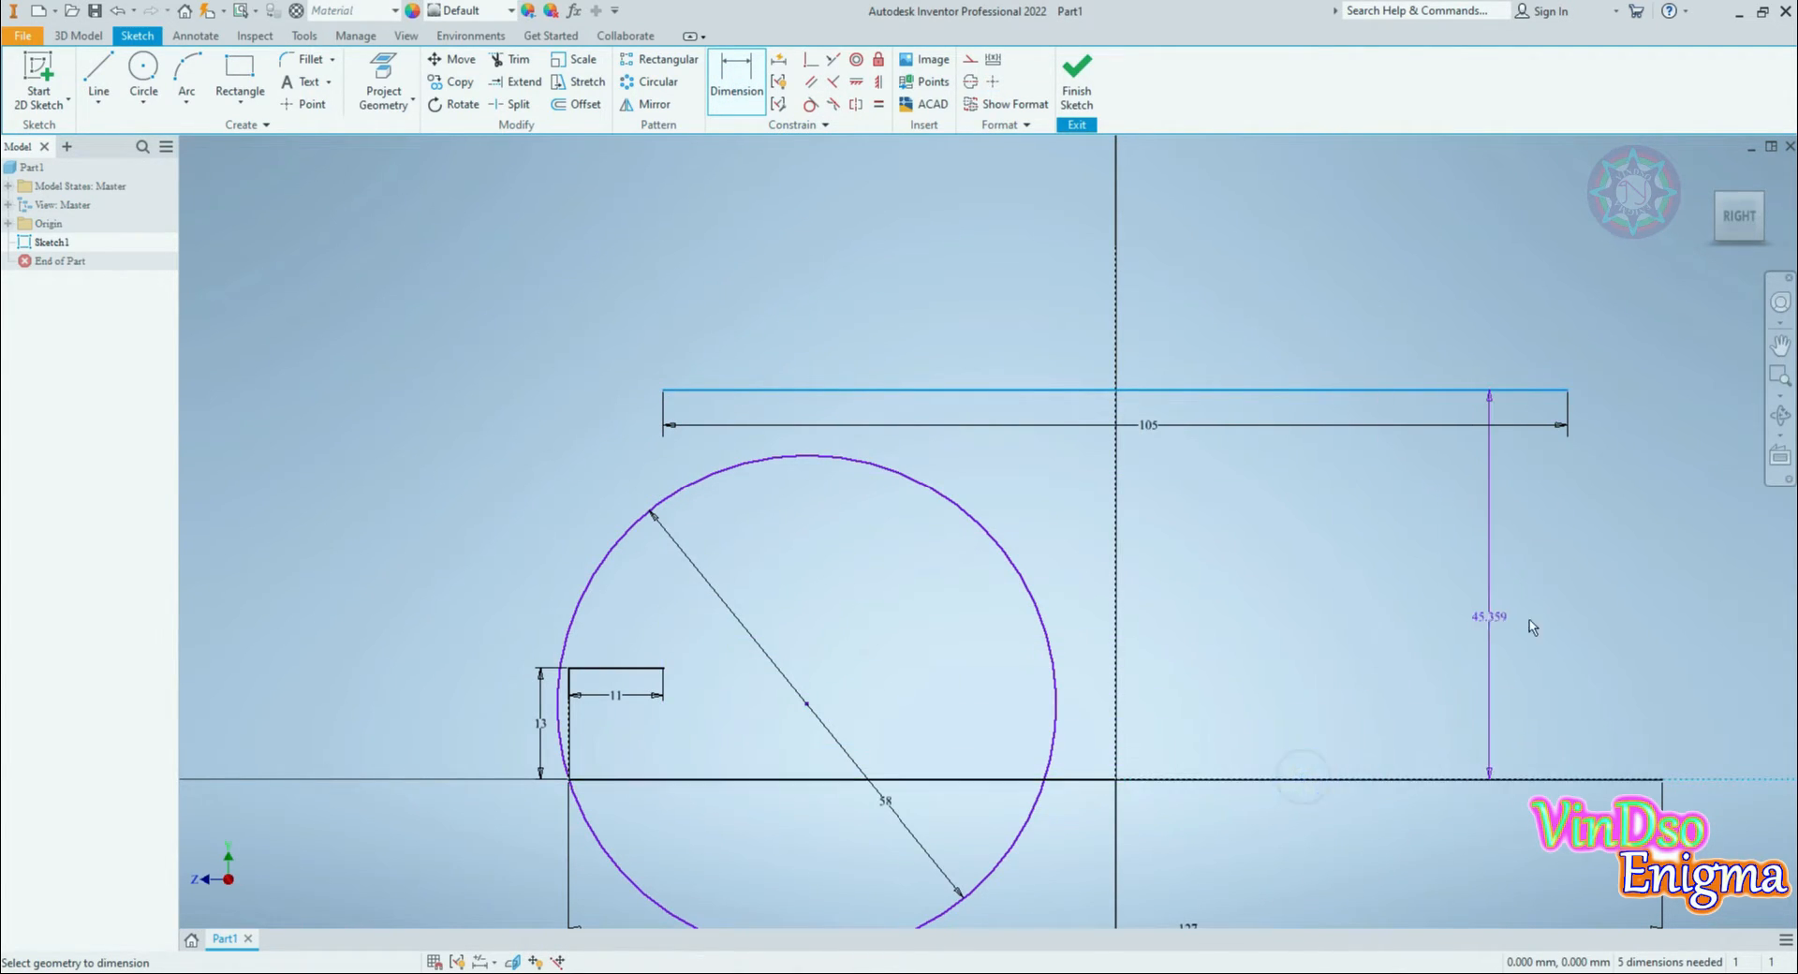
{"action": "left_click", "coordinate": [1690, 604]}
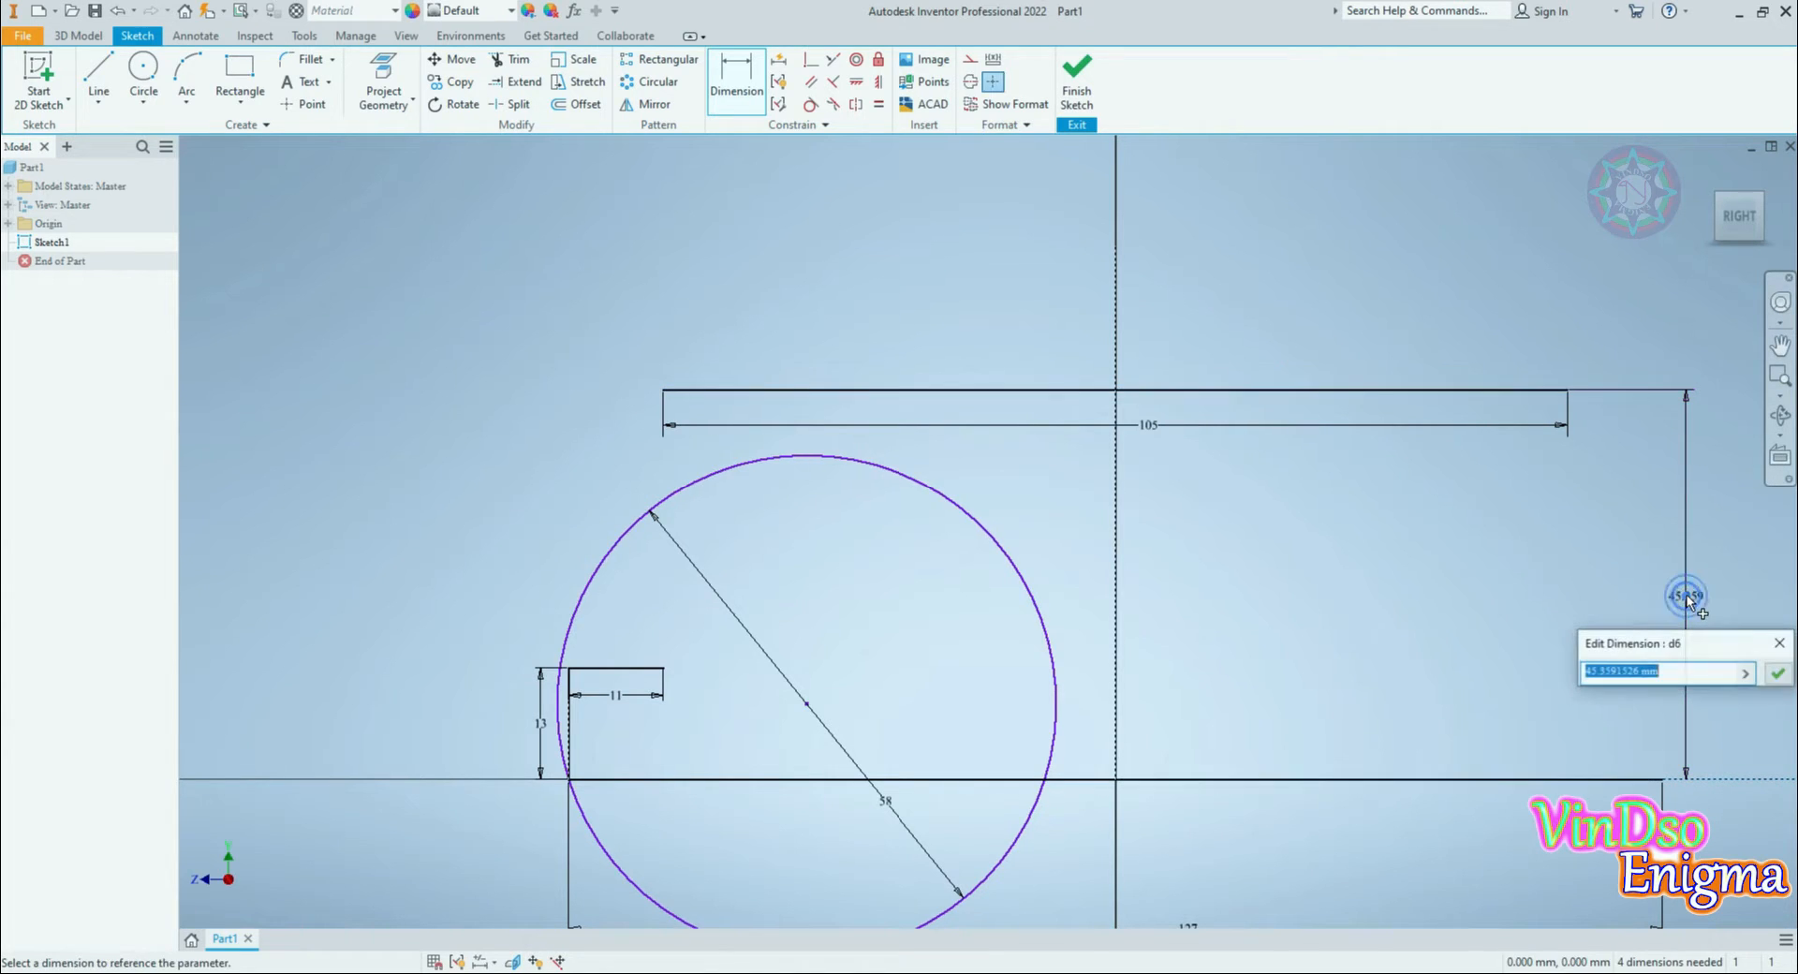
{"action": "type", "text": "3"}
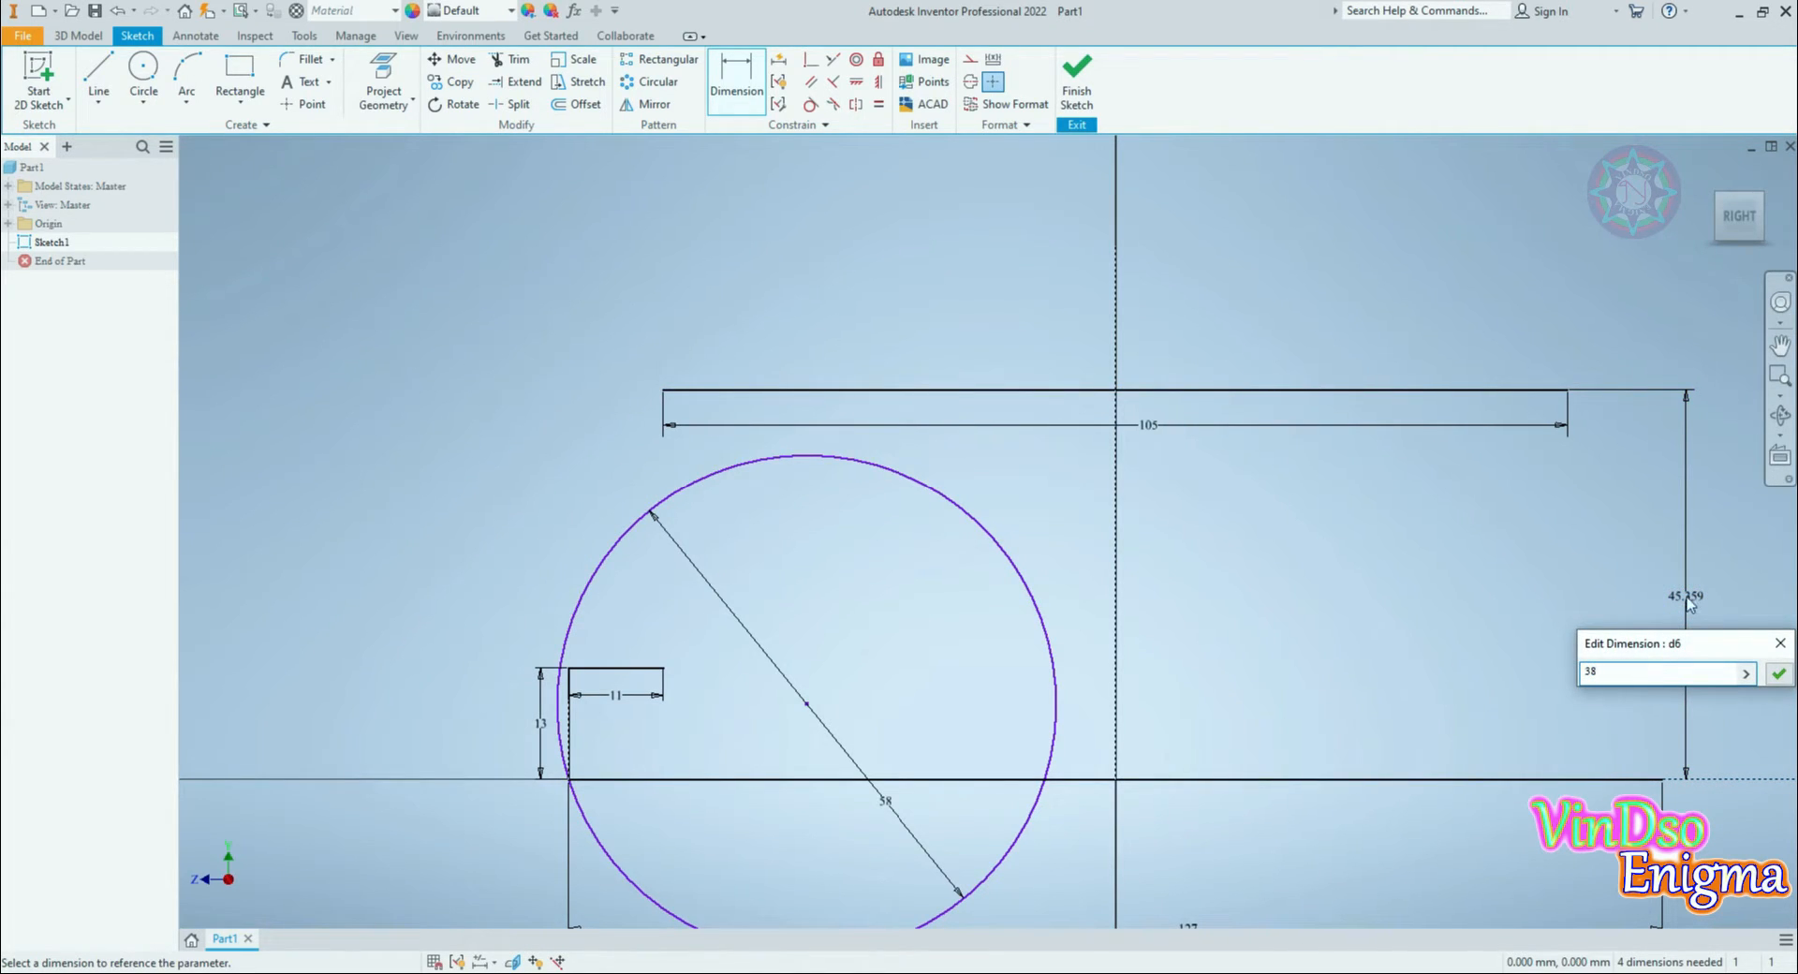
{"action": "type", "text": "8"}
{"action": "key", "text": "Return"}
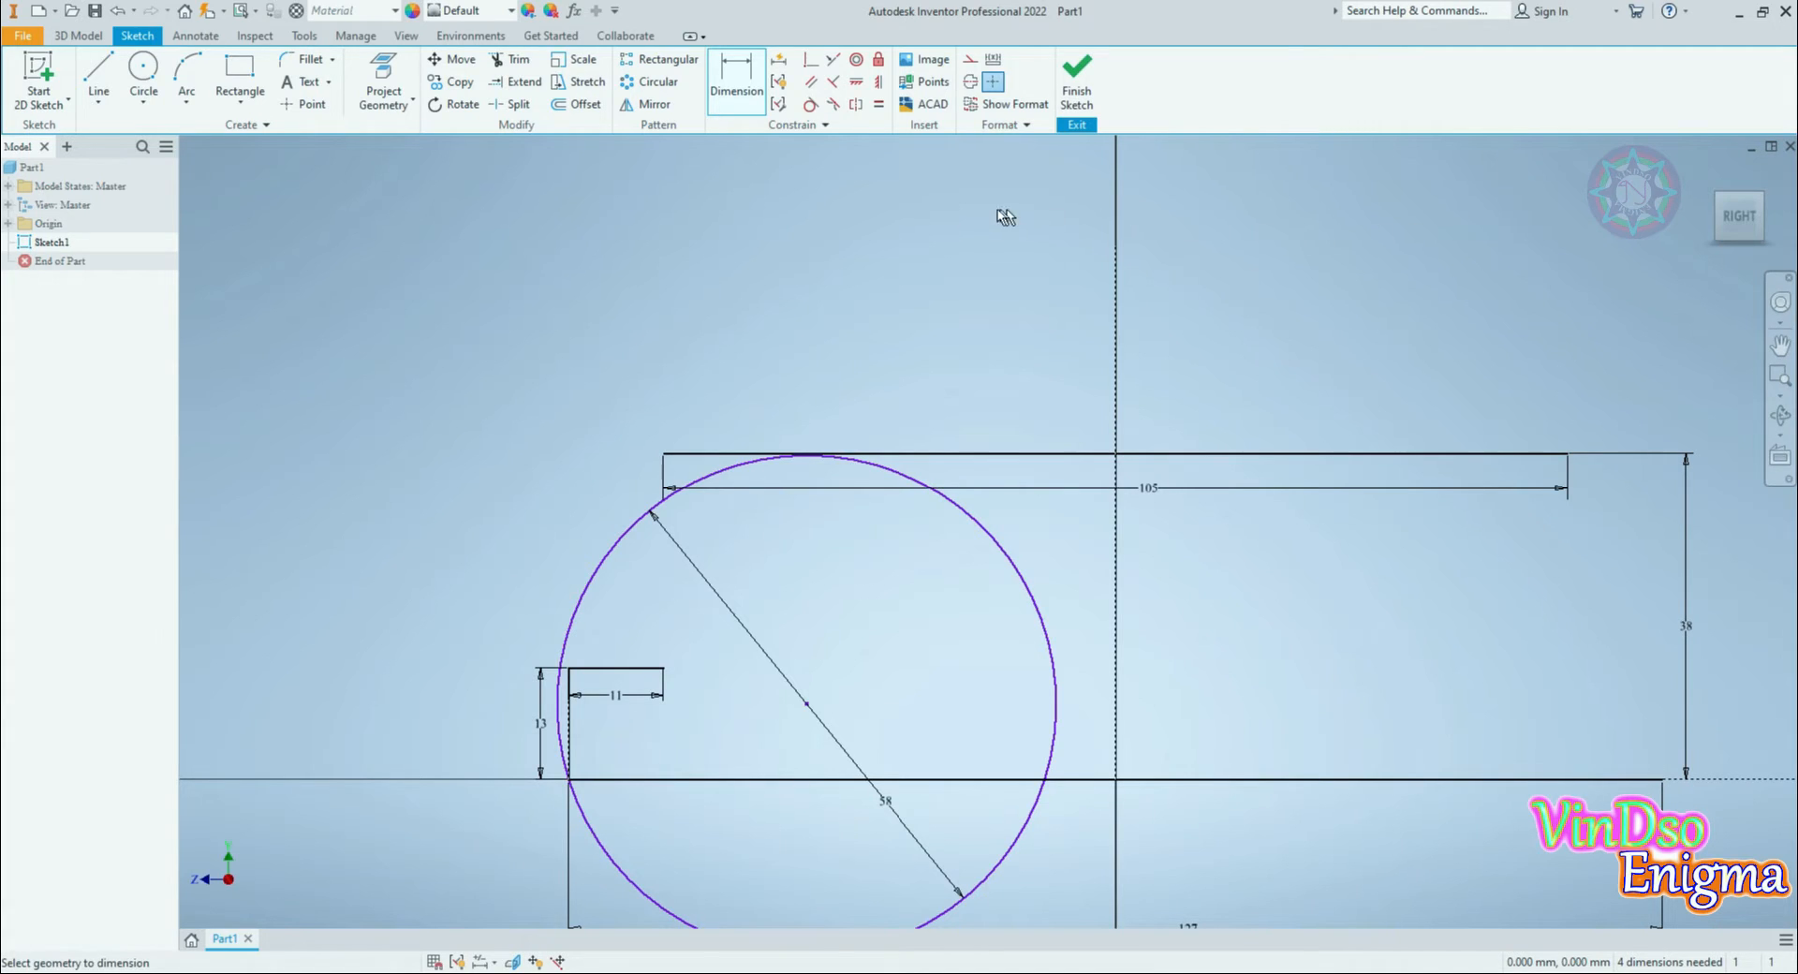
{"action": "key", "text": "Escape"}
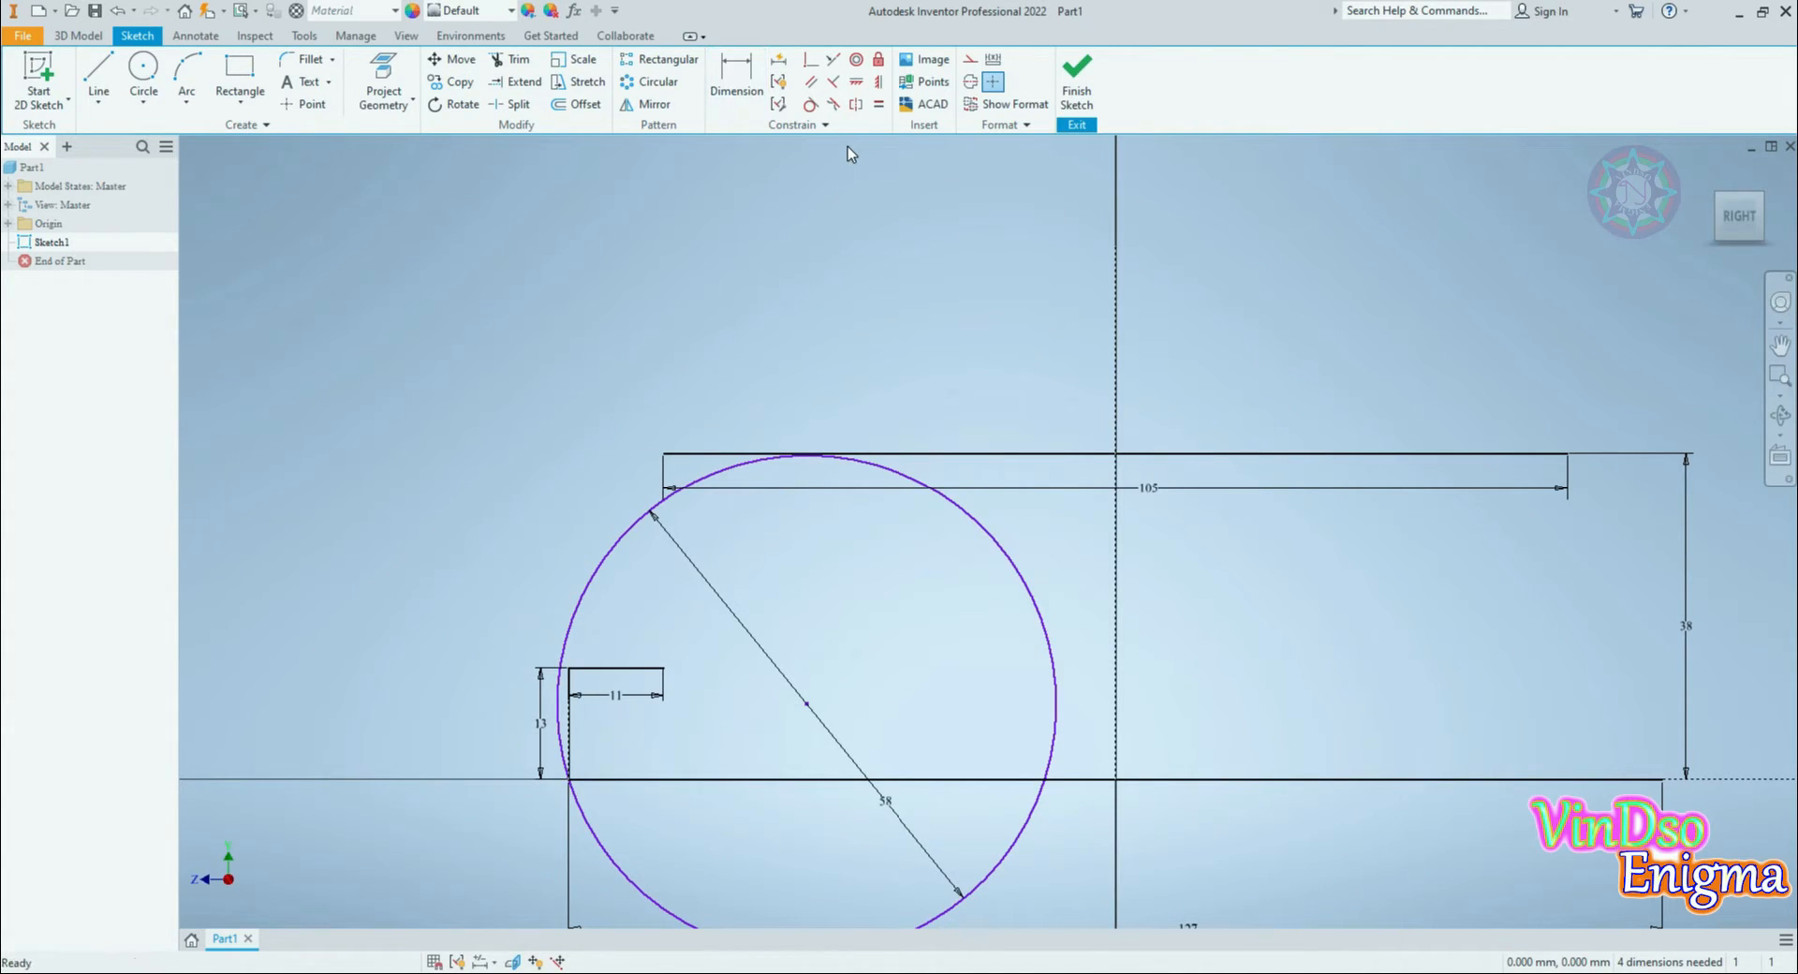
Step: Make the 58 mm circle tangent to both the 105 mm line and the 13 mm vertical line
{"action": "left_click", "coordinate": [810, 105]}
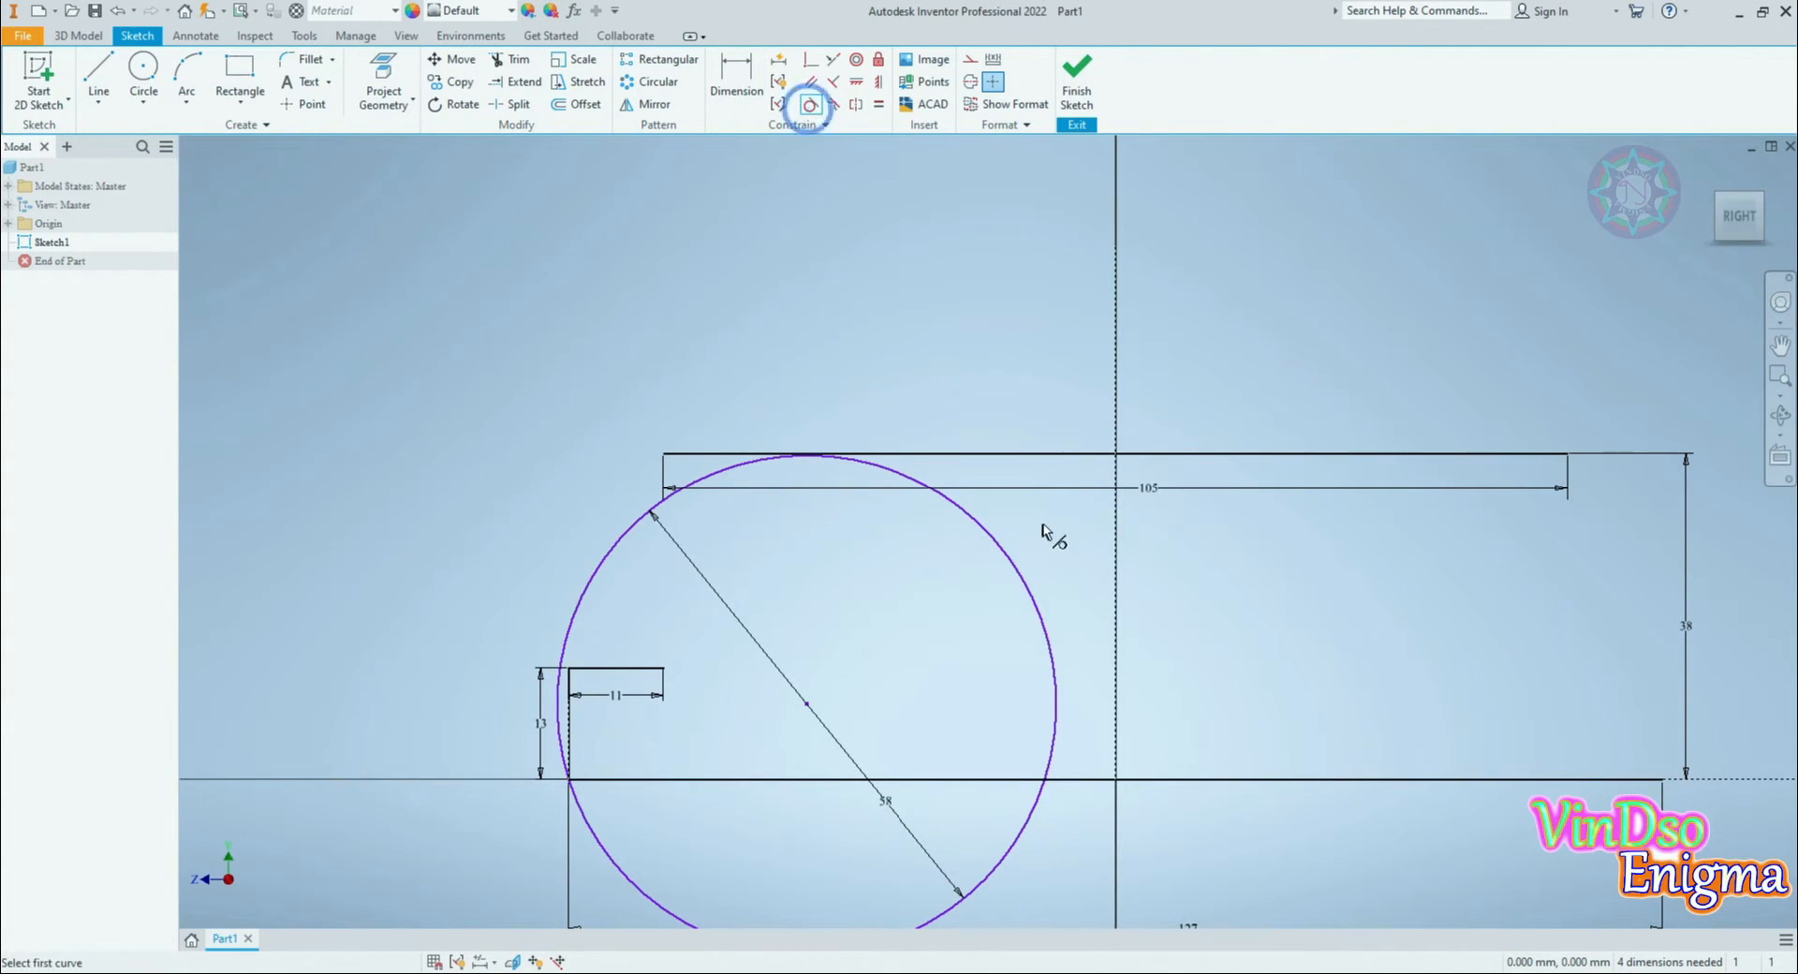
{"action": "left_click", "coordinate": [981, 501]}
{"action": "left_click", "coordinate": [976, 455]}
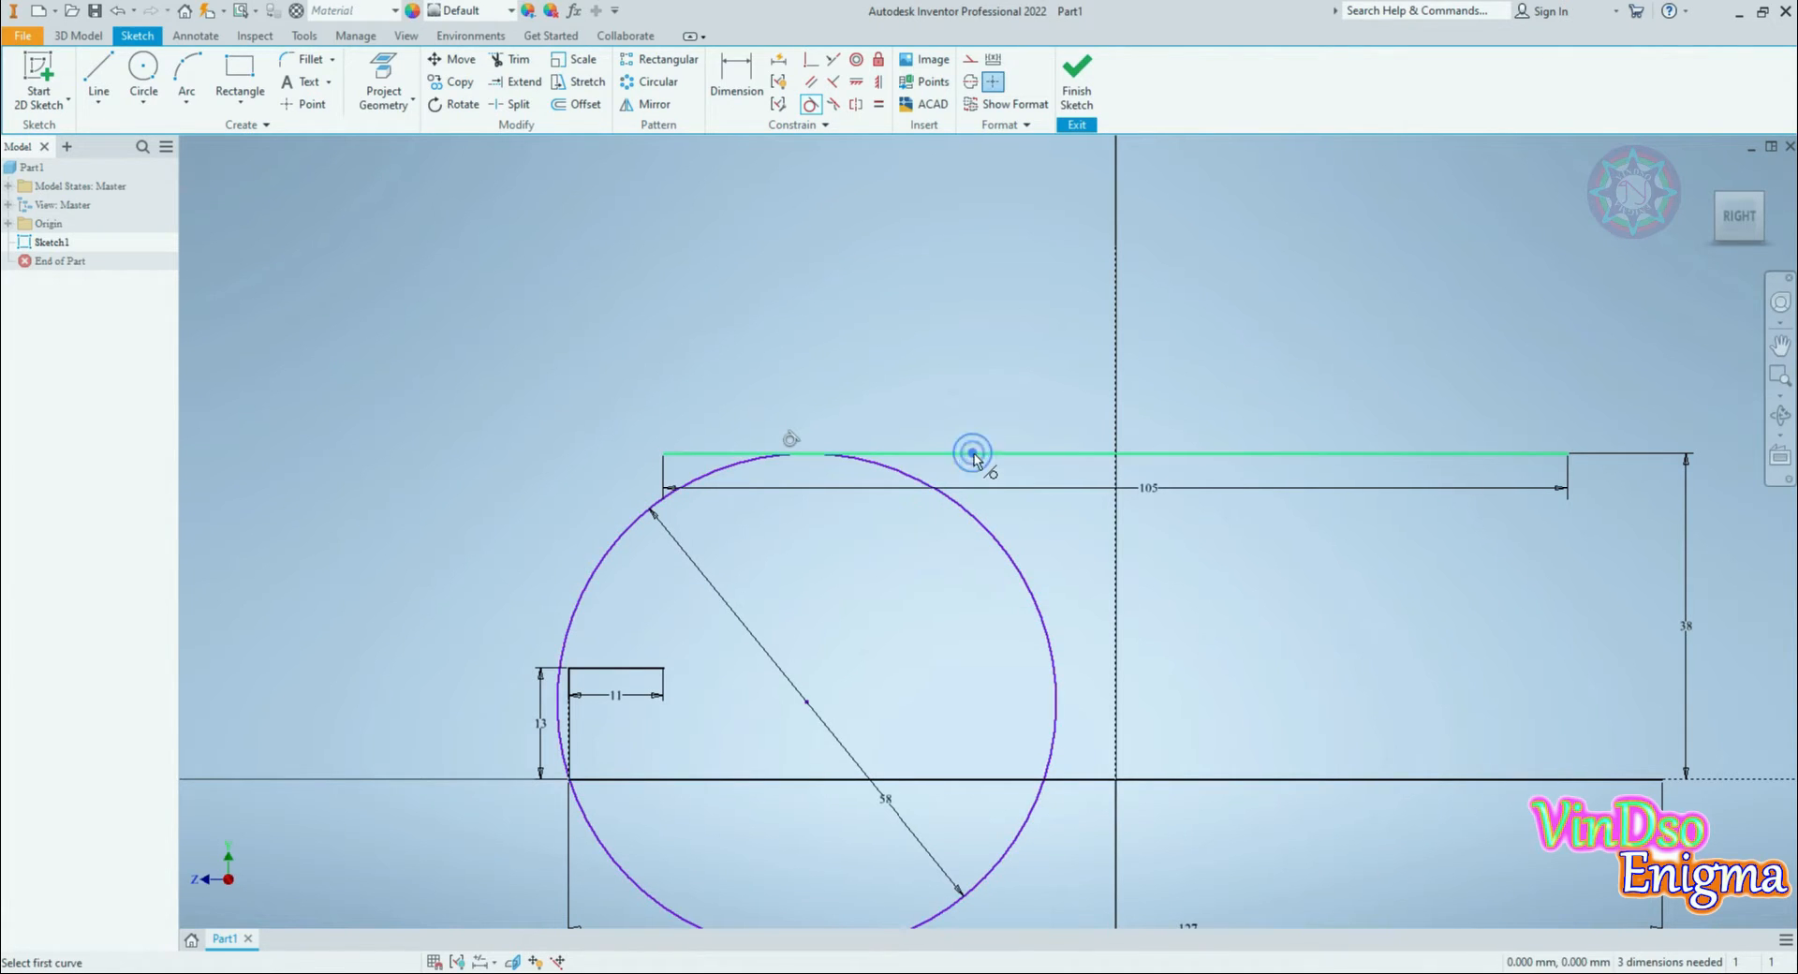
{"action": "left_click", "coordinate": [566, 646]}
{"action": "left_click", "coordinate": [573, 723]}
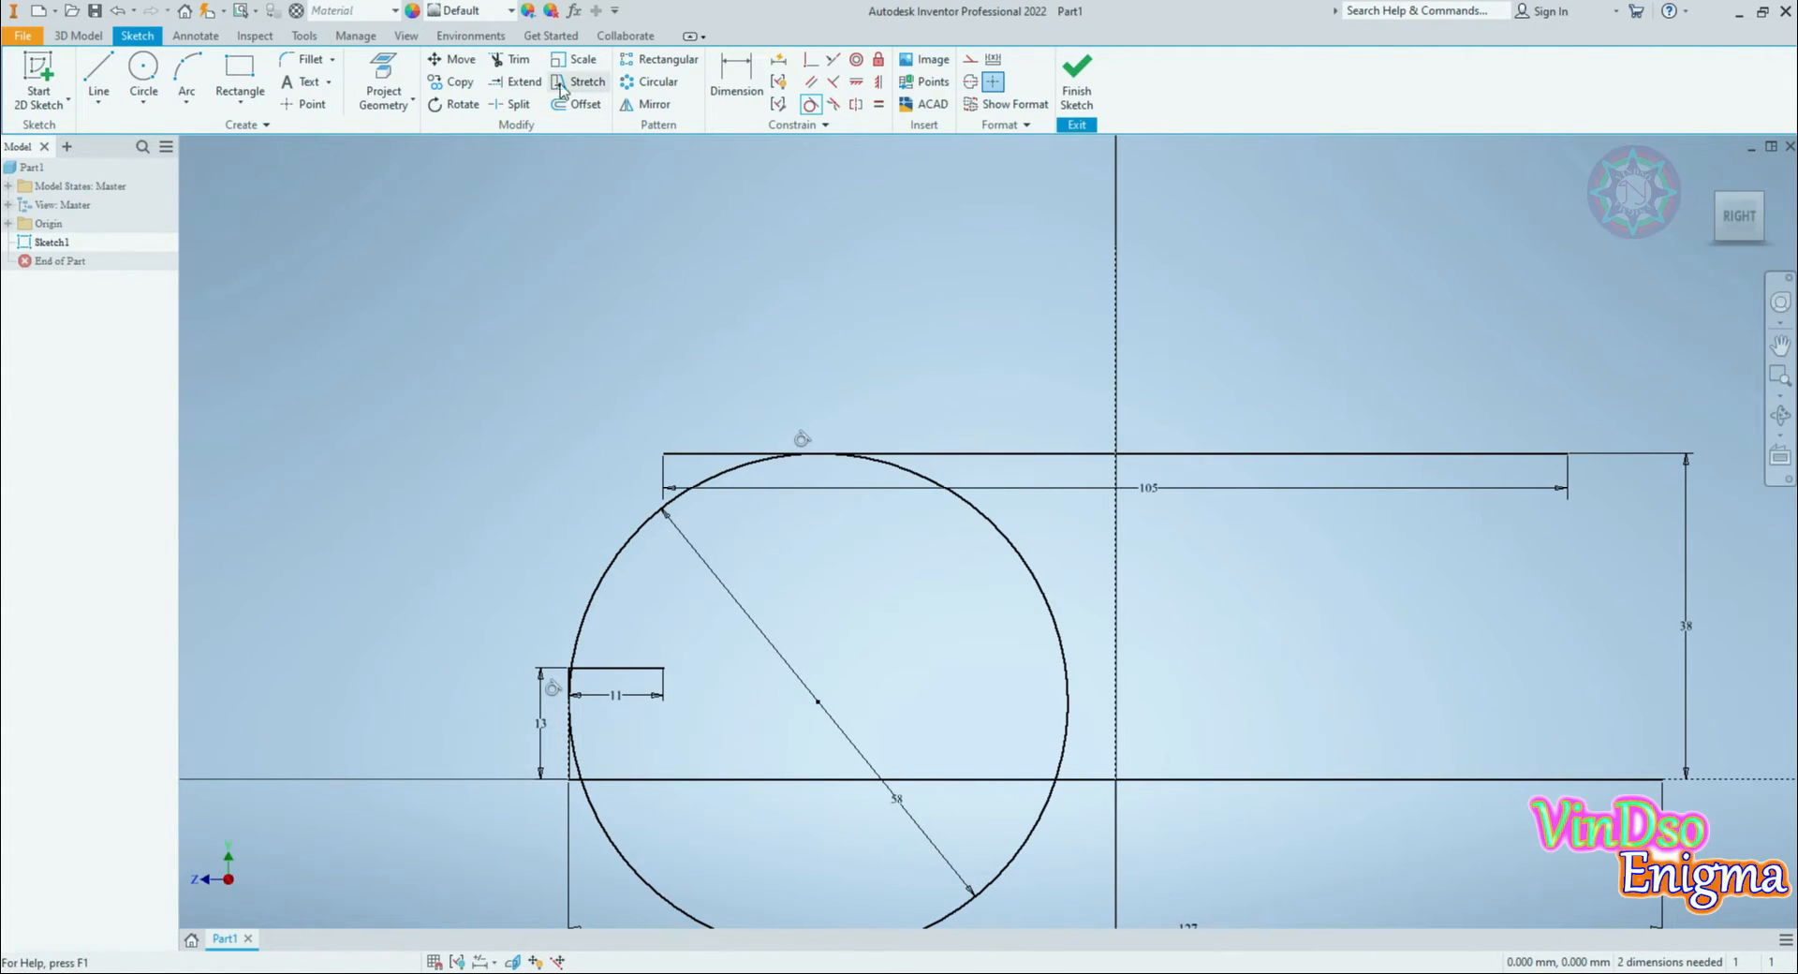
Step: Trim the 105 mm line's end beyond its tangent point, and trim the 58 mm circle's inner side and the portion below the base line
{"action": "left_click", "coordinate": [510, 60]}
{"action": "scroll", "coordinate": [655, 367], "scroll_direction": "down", "scroll_amount": 3}
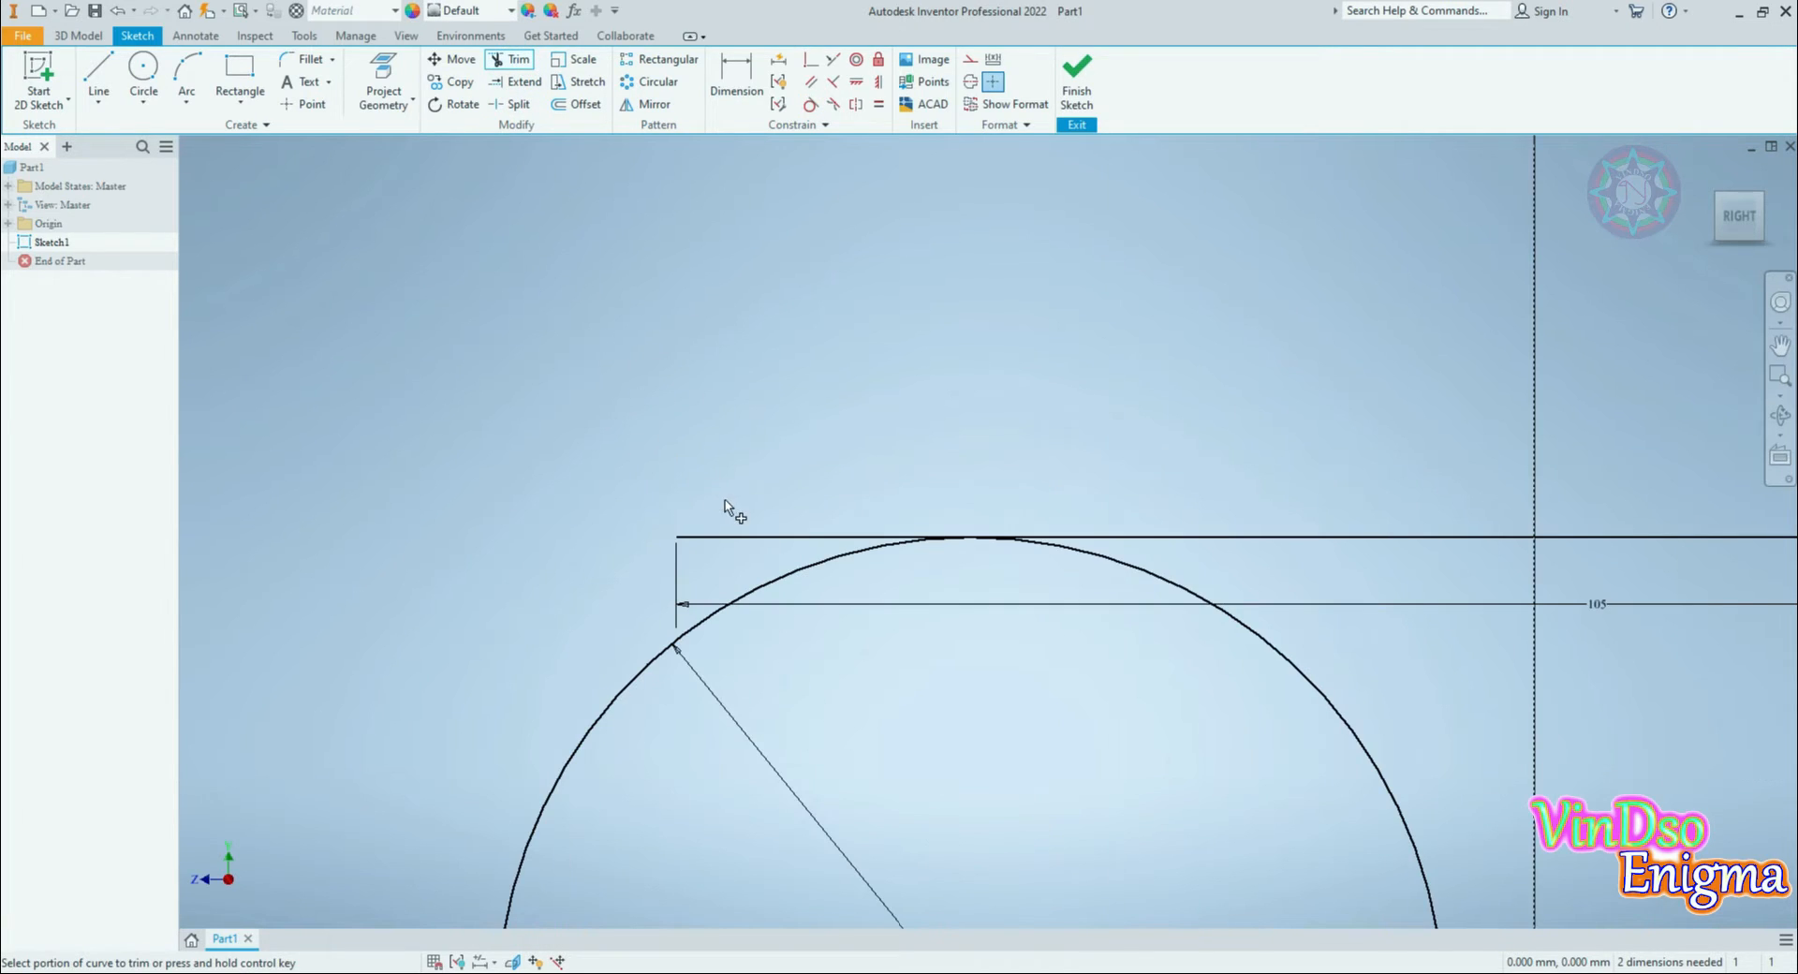
{"action": "left_click", "coordinate": [745, 536]}
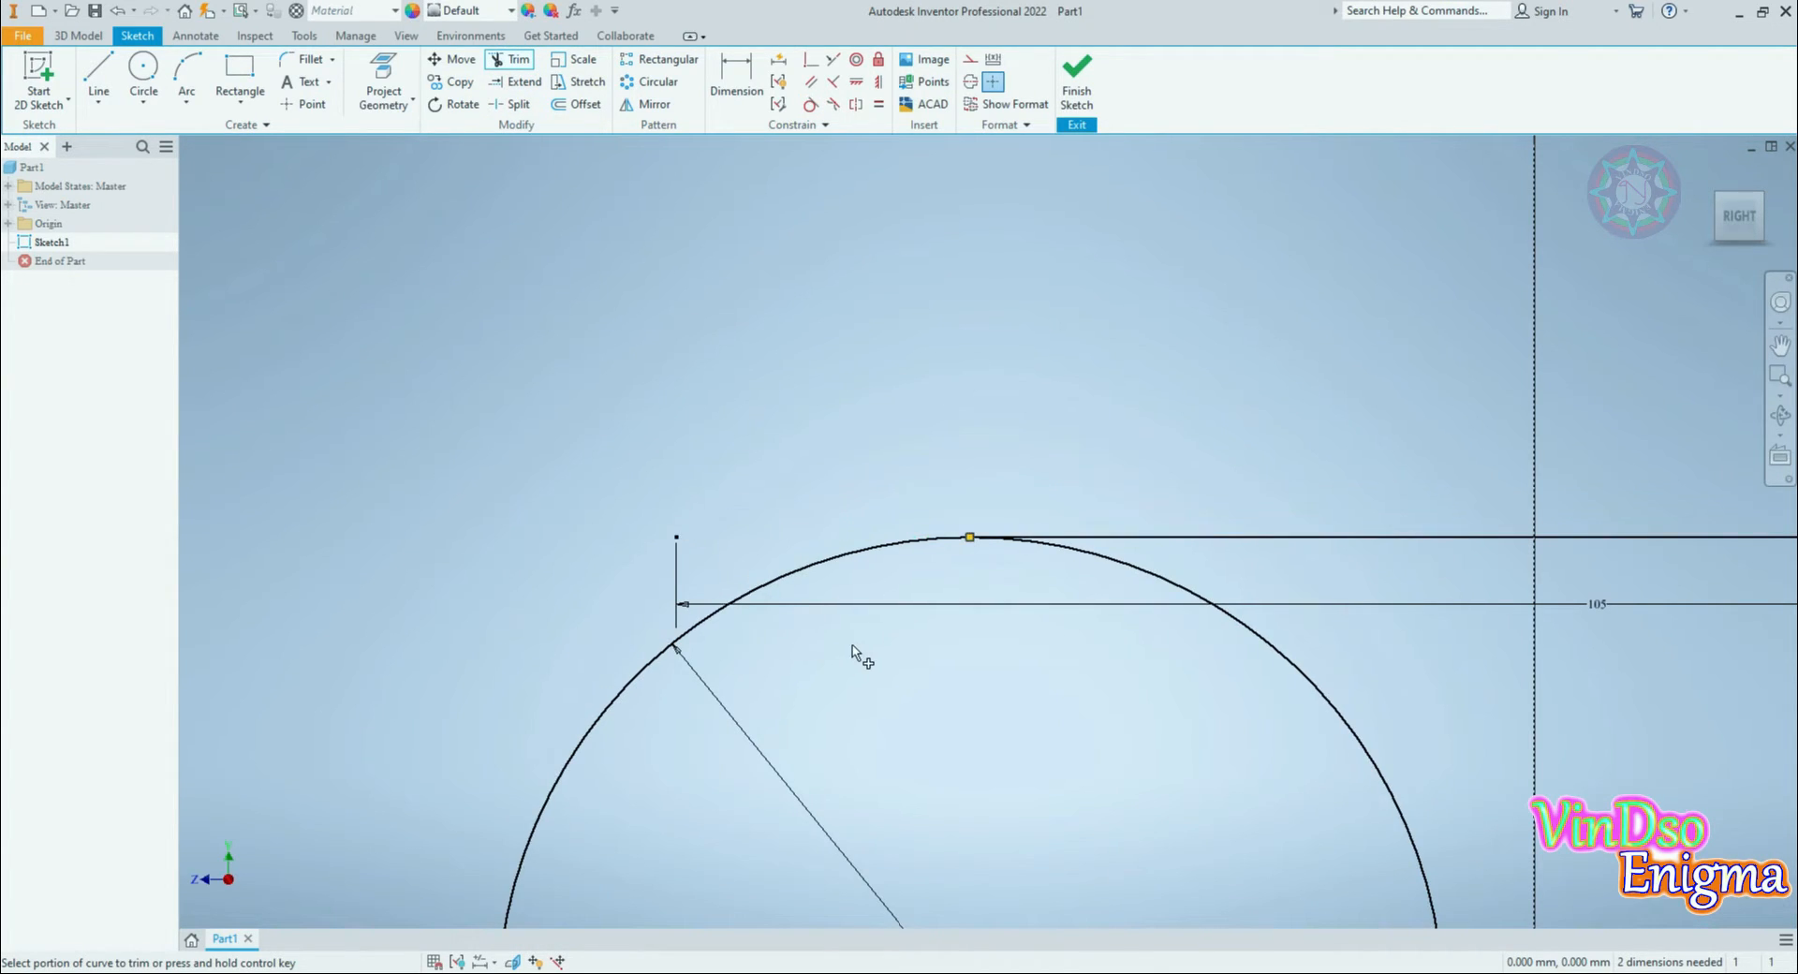
{"action": "scroll", "coordinate": [980, 714], "scroll_direction": "up", "scroll_amount": 3}
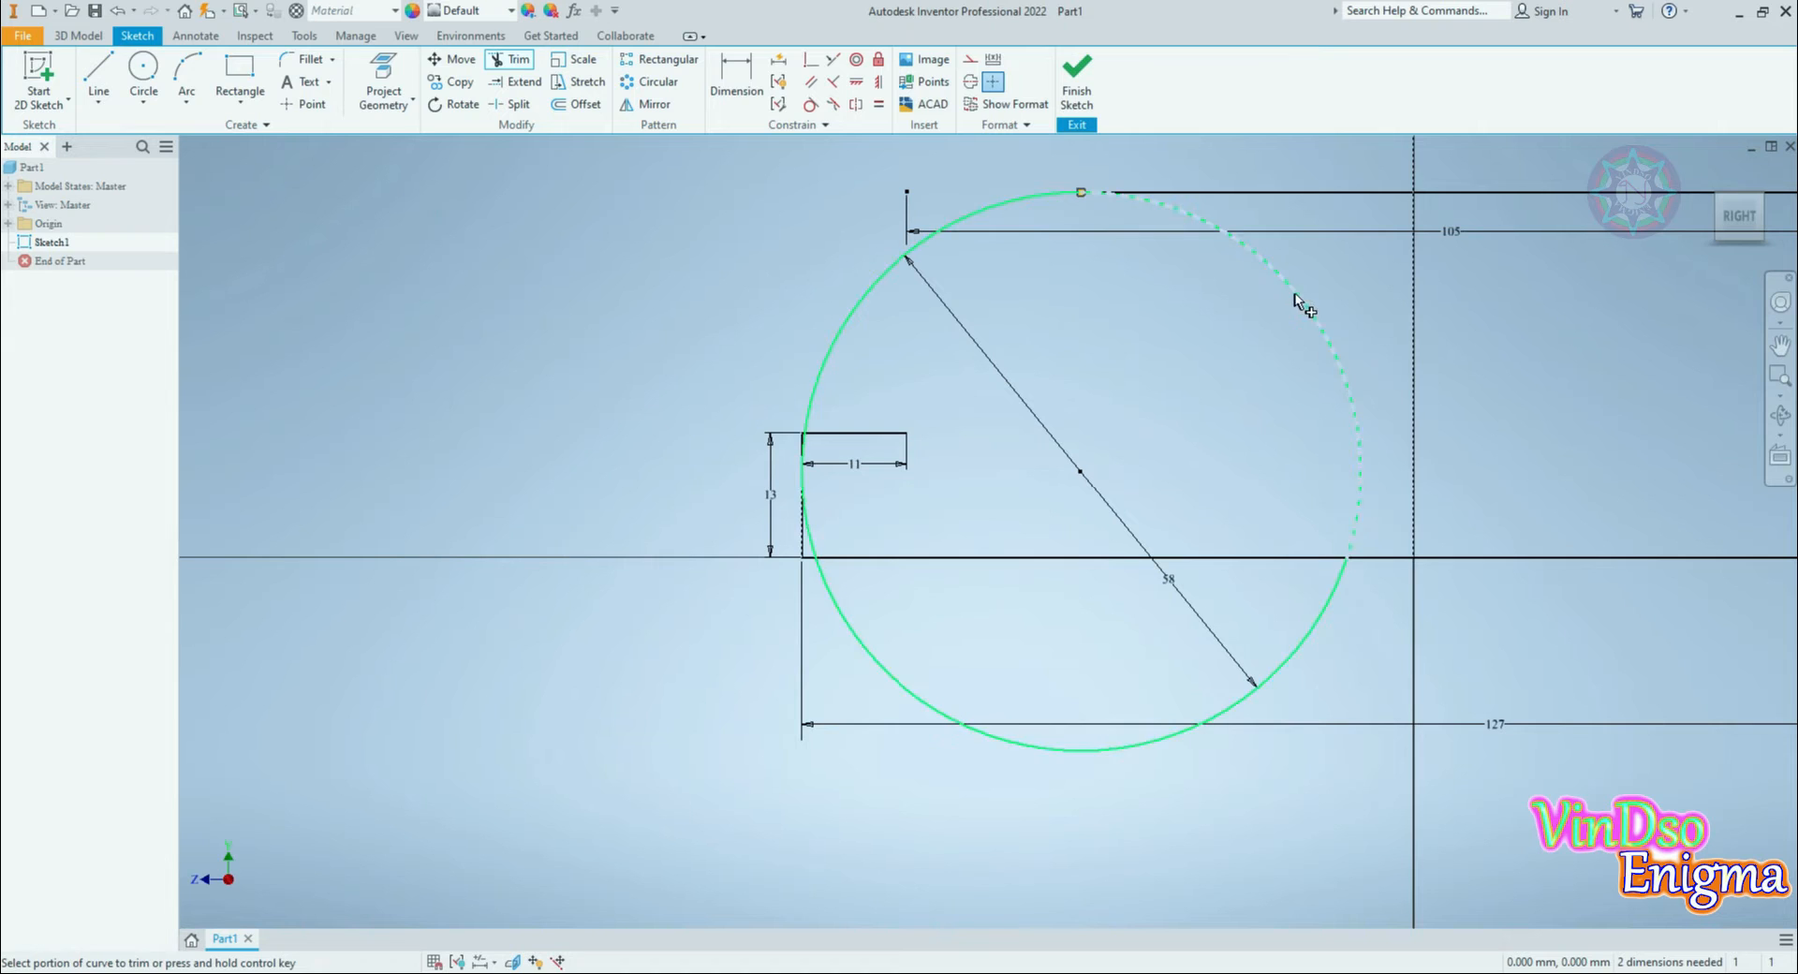
{"action": "left_click", "coordinate": [1295, 300]}
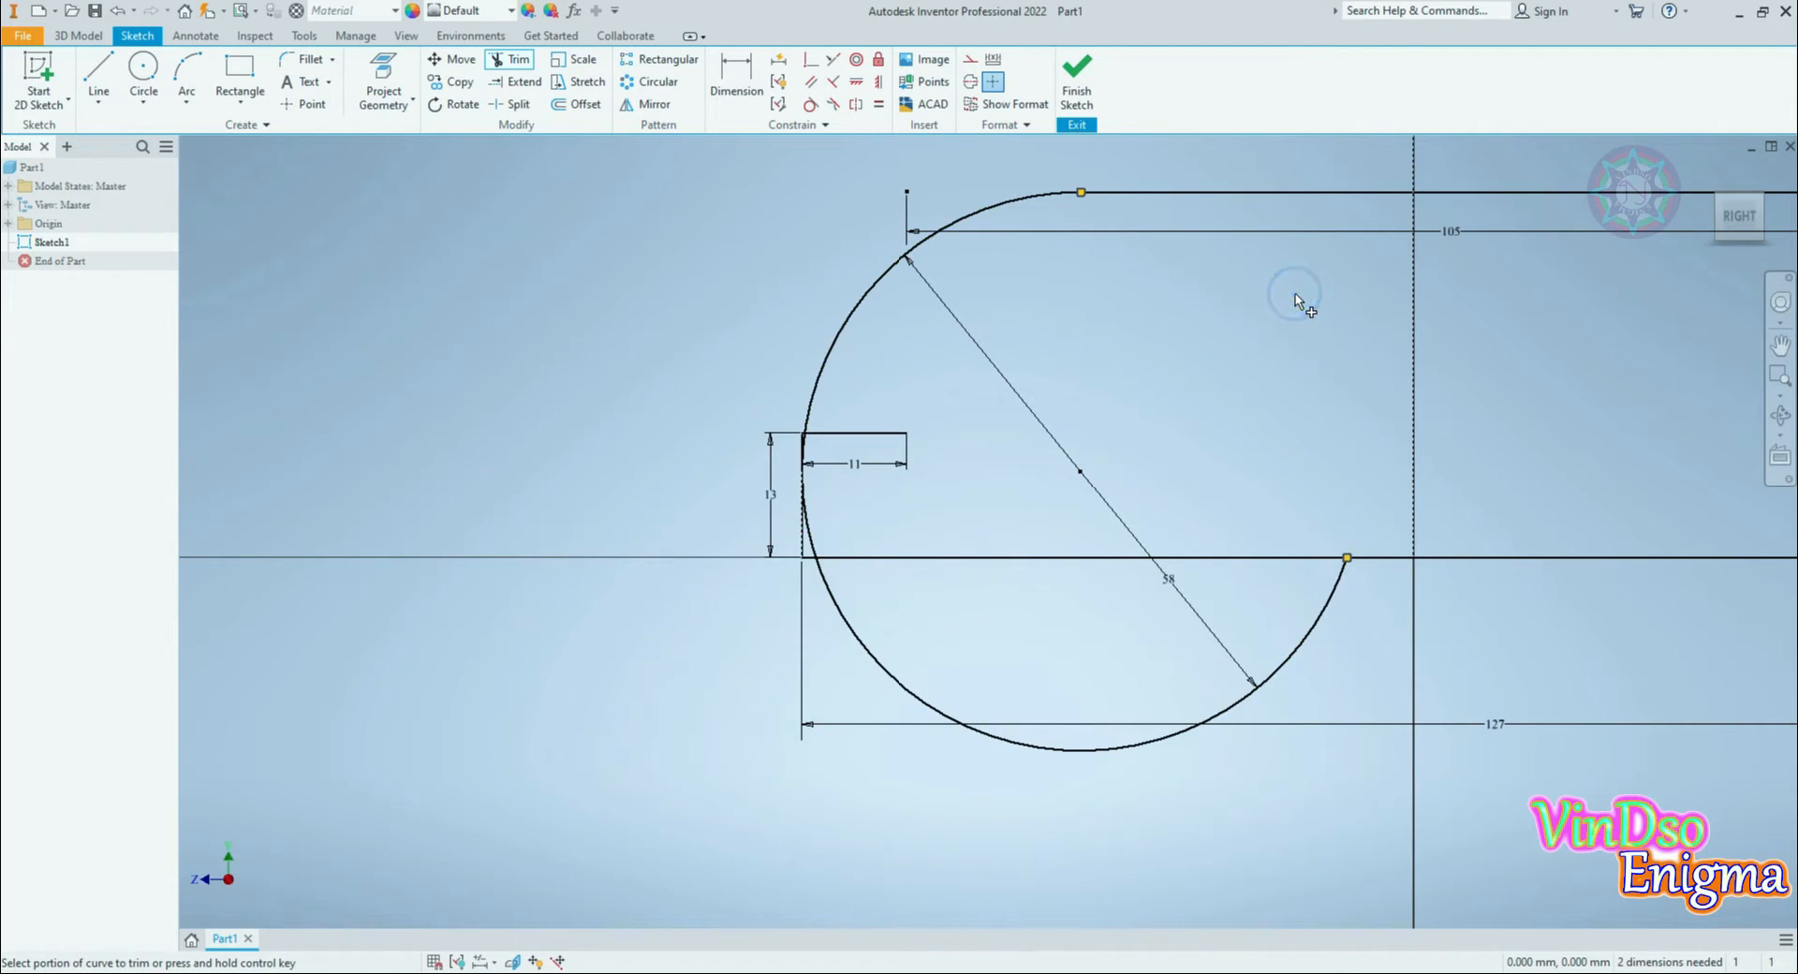
{"action": "left_click", "coordinate": [1339, 650]}
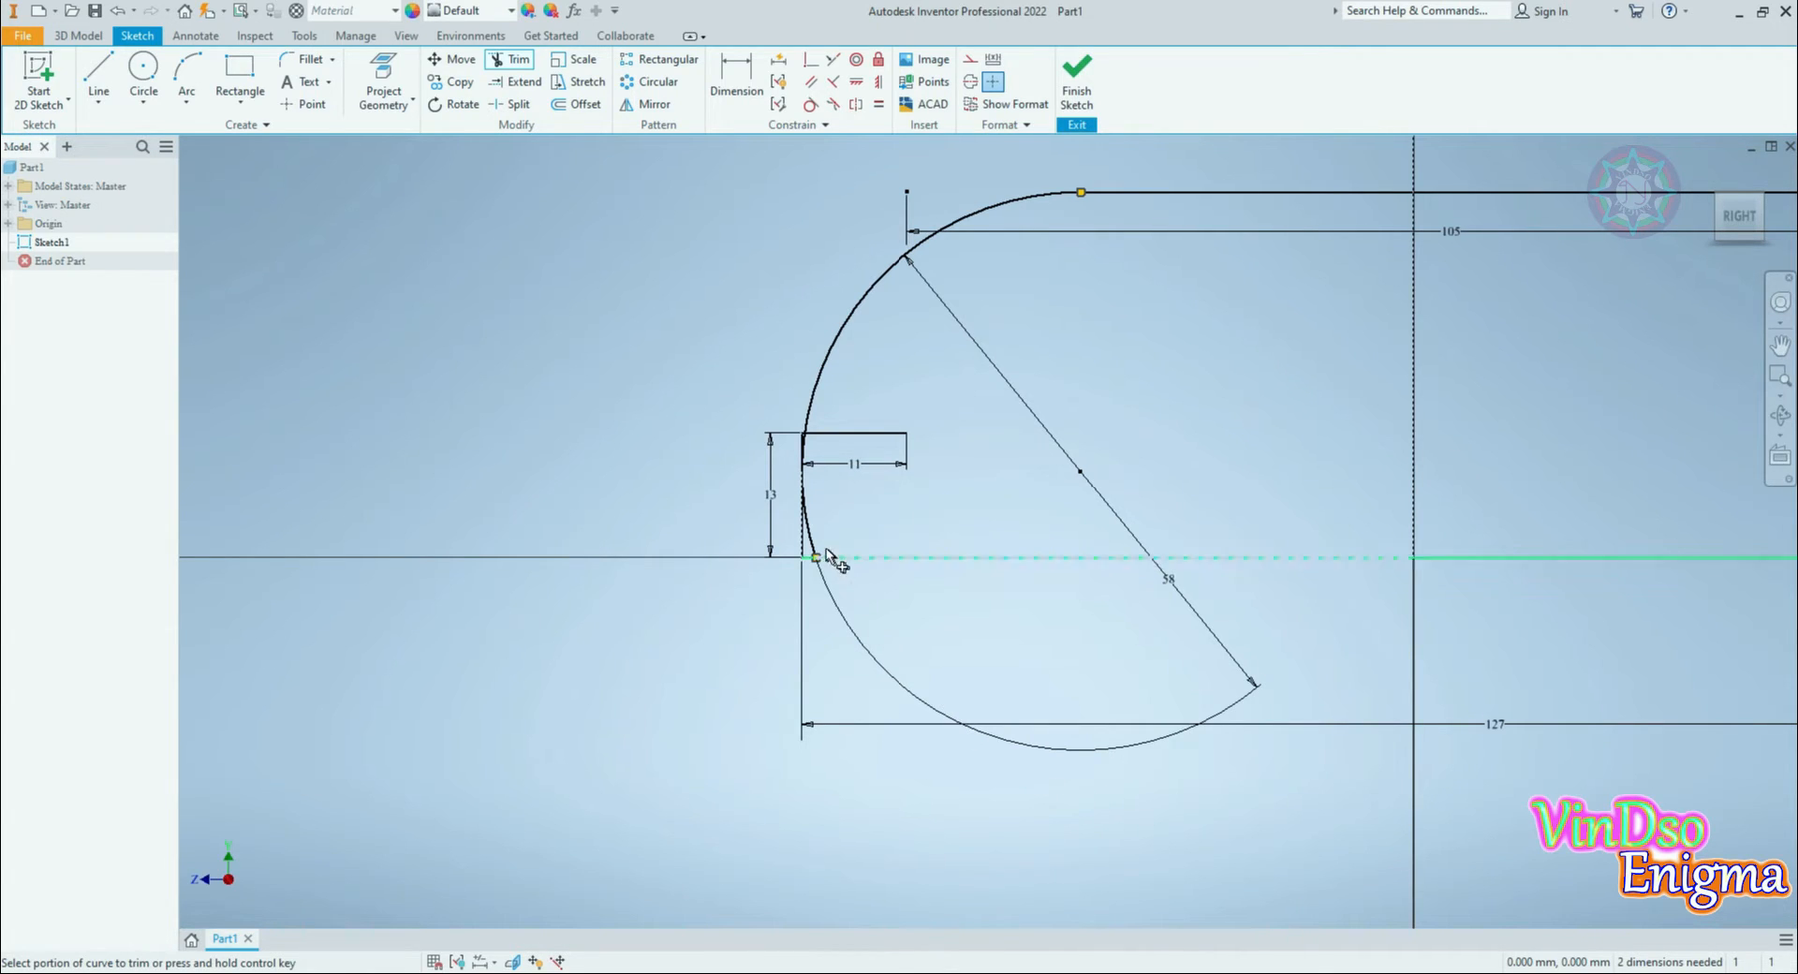
Step: Draw a vertical line from the free end of the 11 mm line down to the base line
{"action": "scroll", "coordinate": [794, 525], "scroll_direction": "up", "scroll_amount": 5}
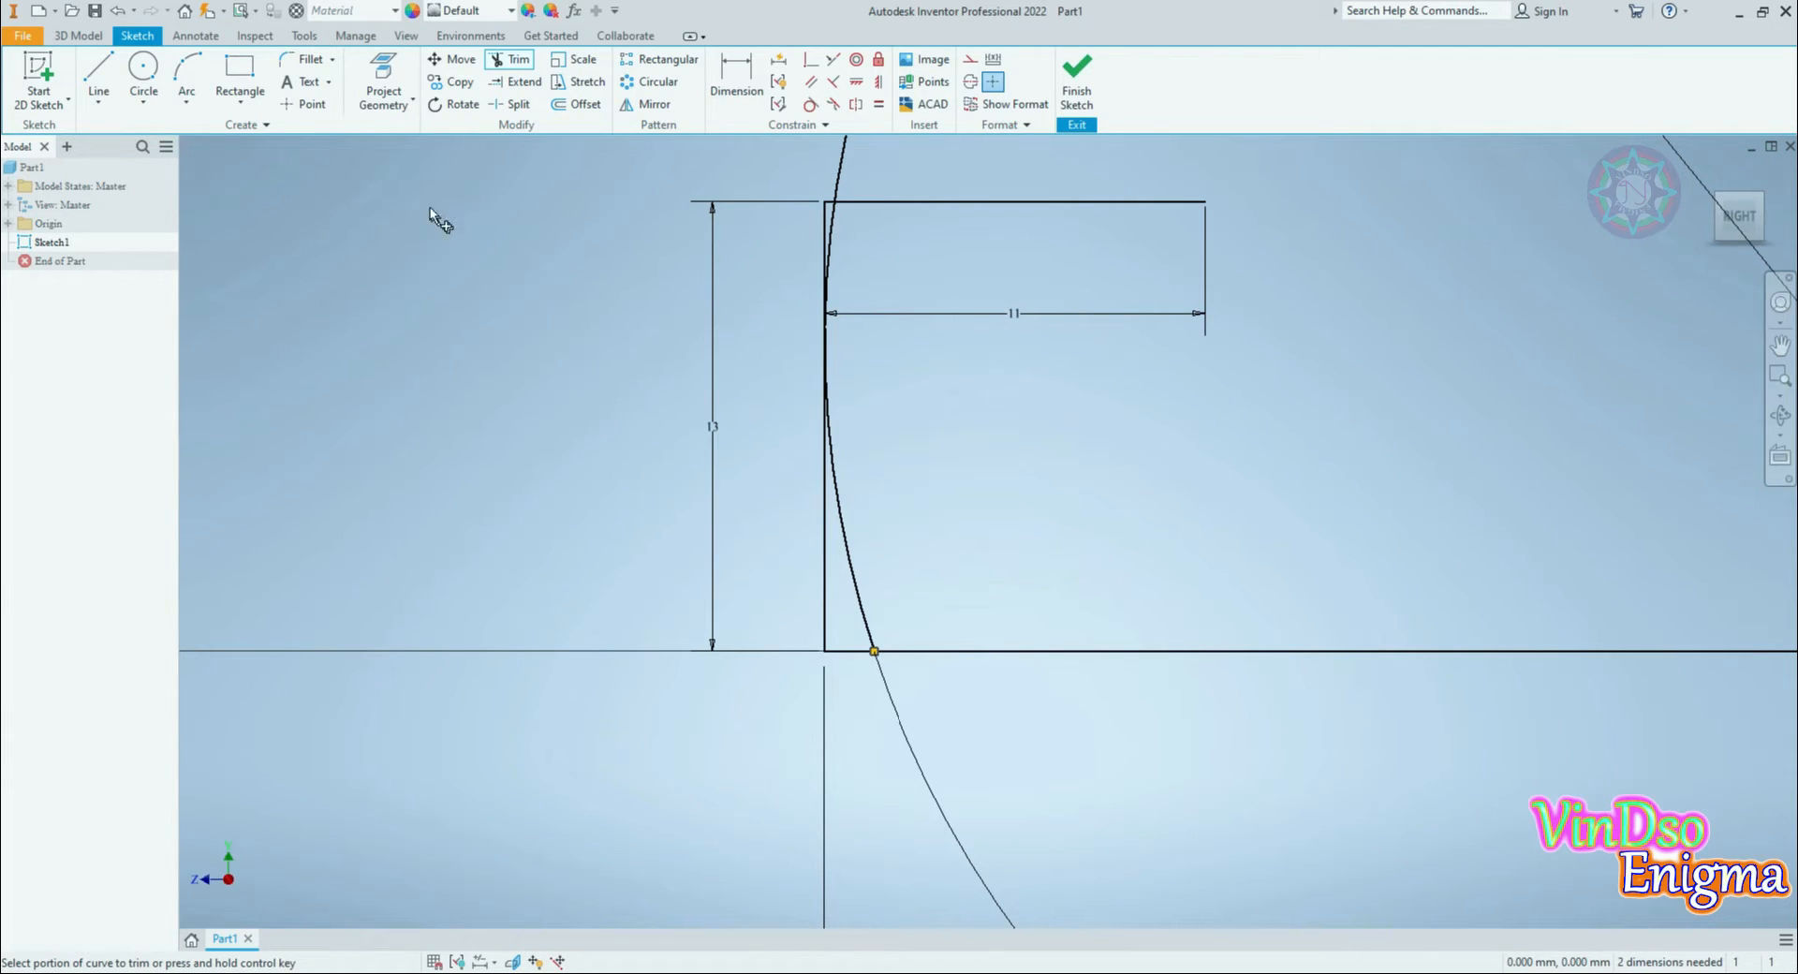
{"action": "left_click", "coordinate": [98, 82]}
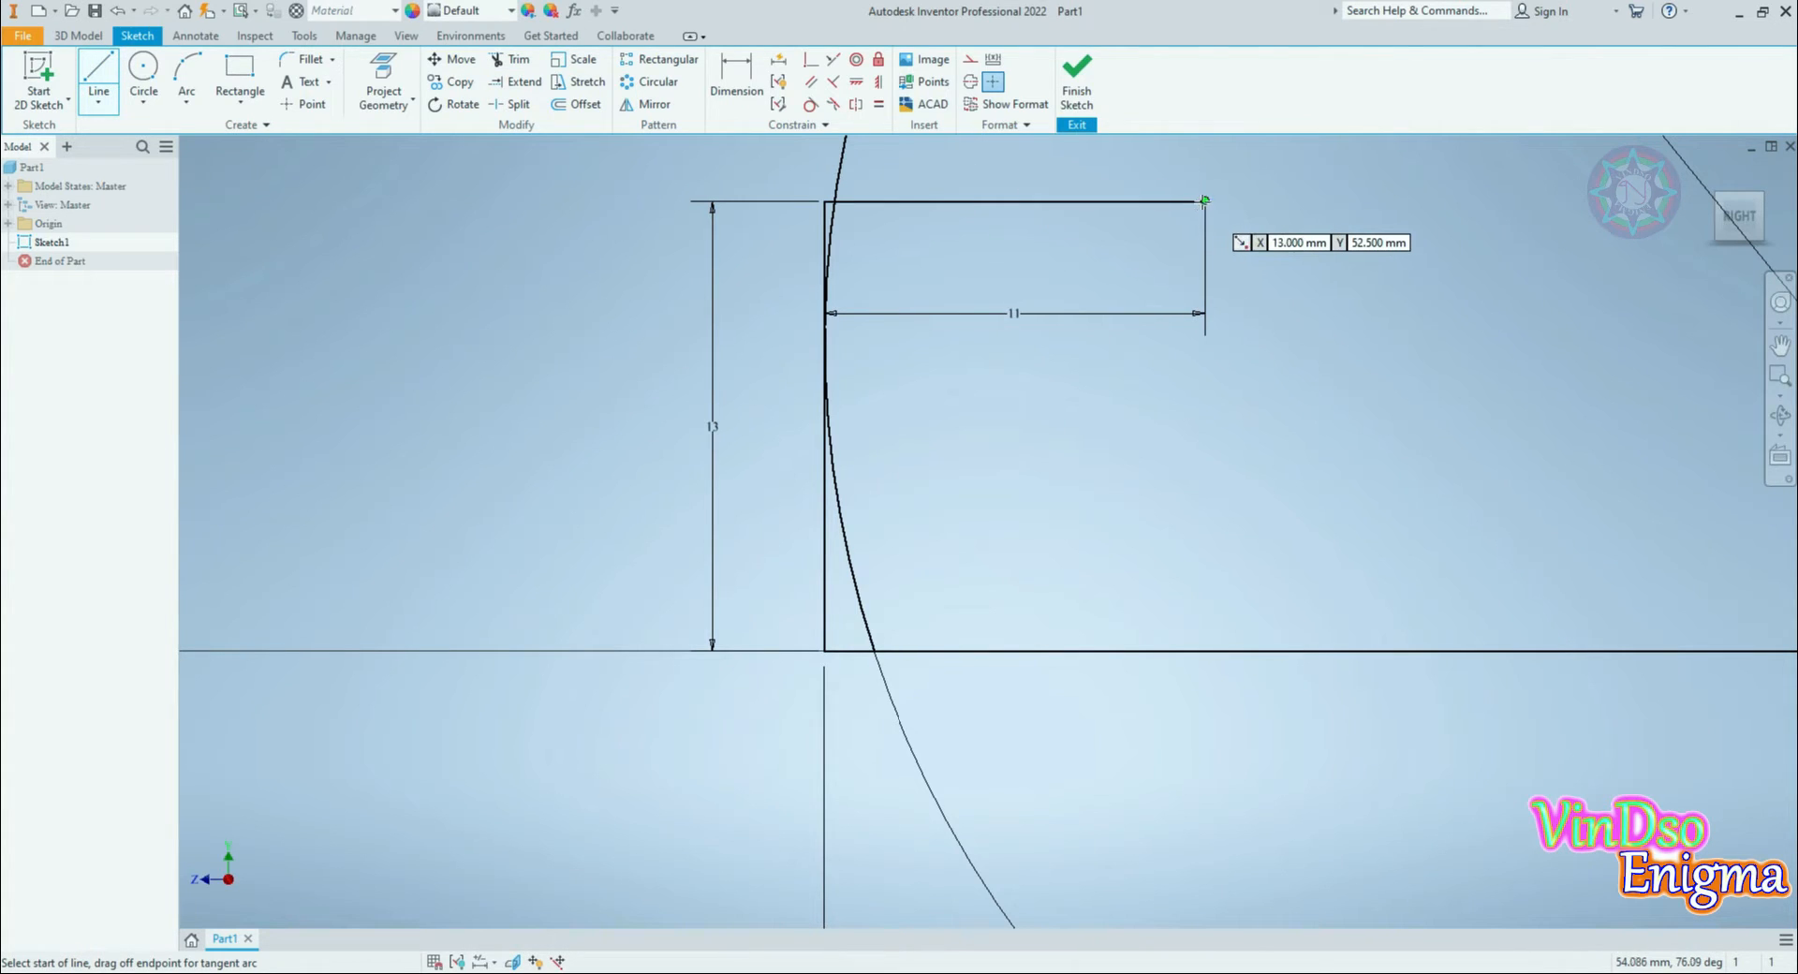
{"action": "left_click", "coordinate": [1205, 200]}
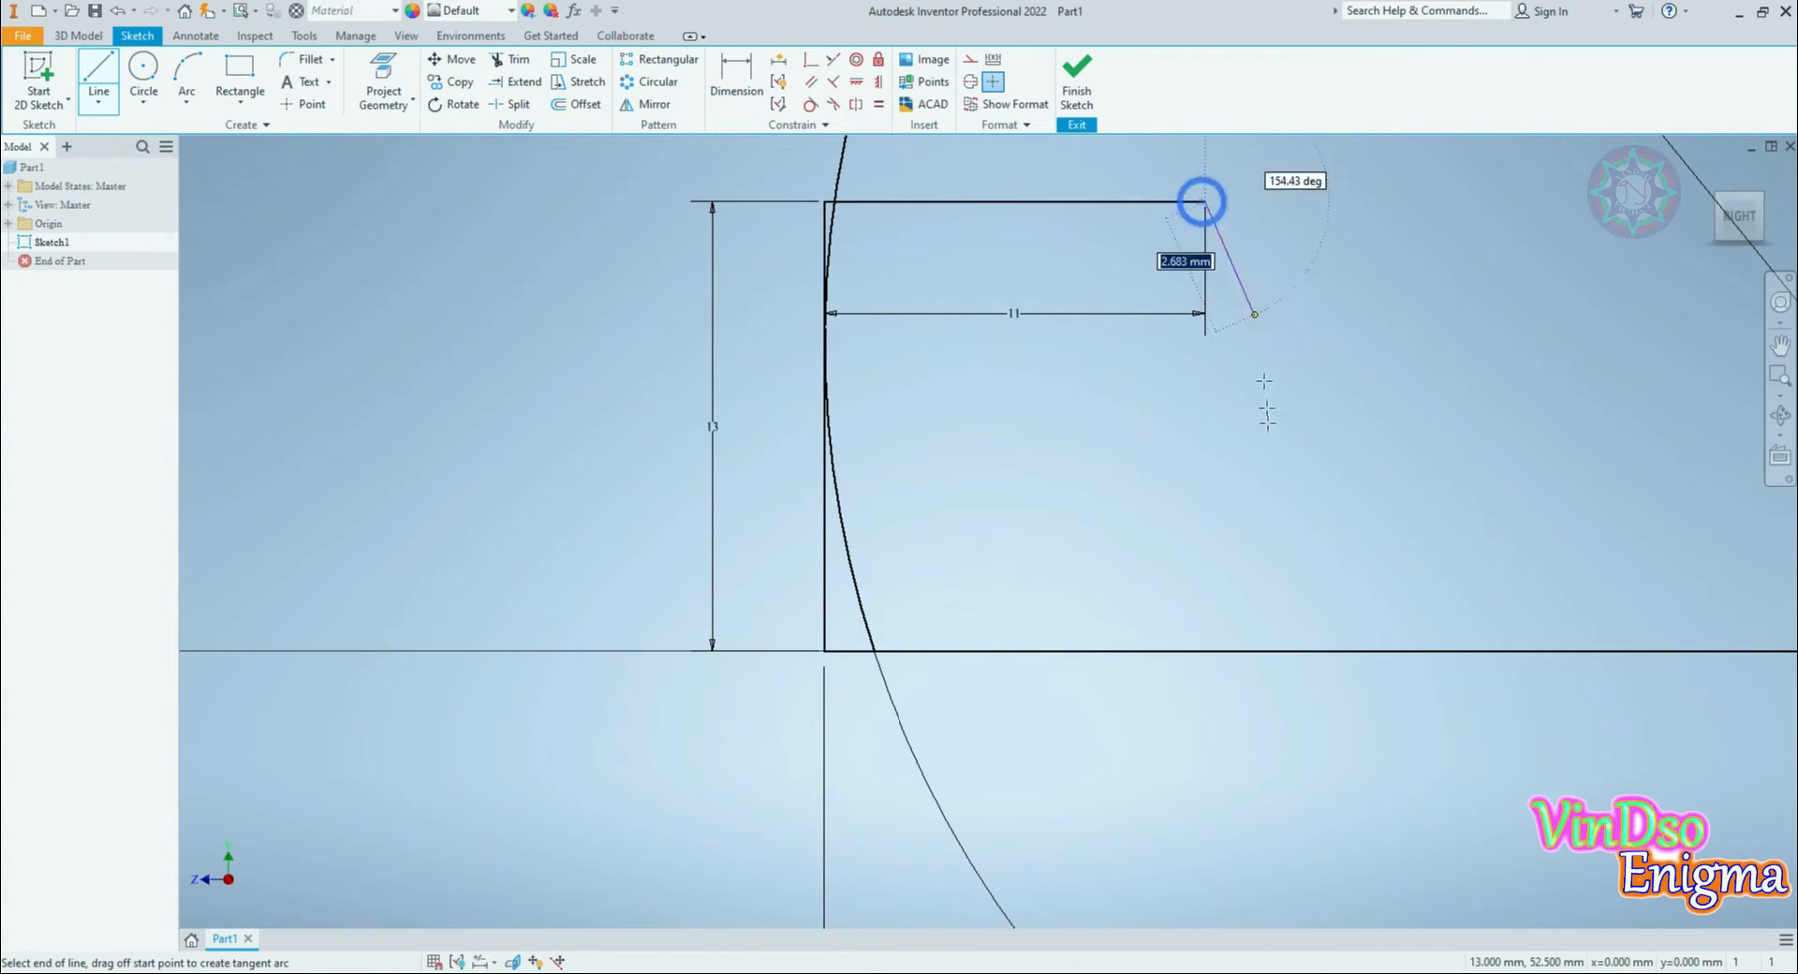
{"action": "left_click", "coordinate": [1206, 651]}
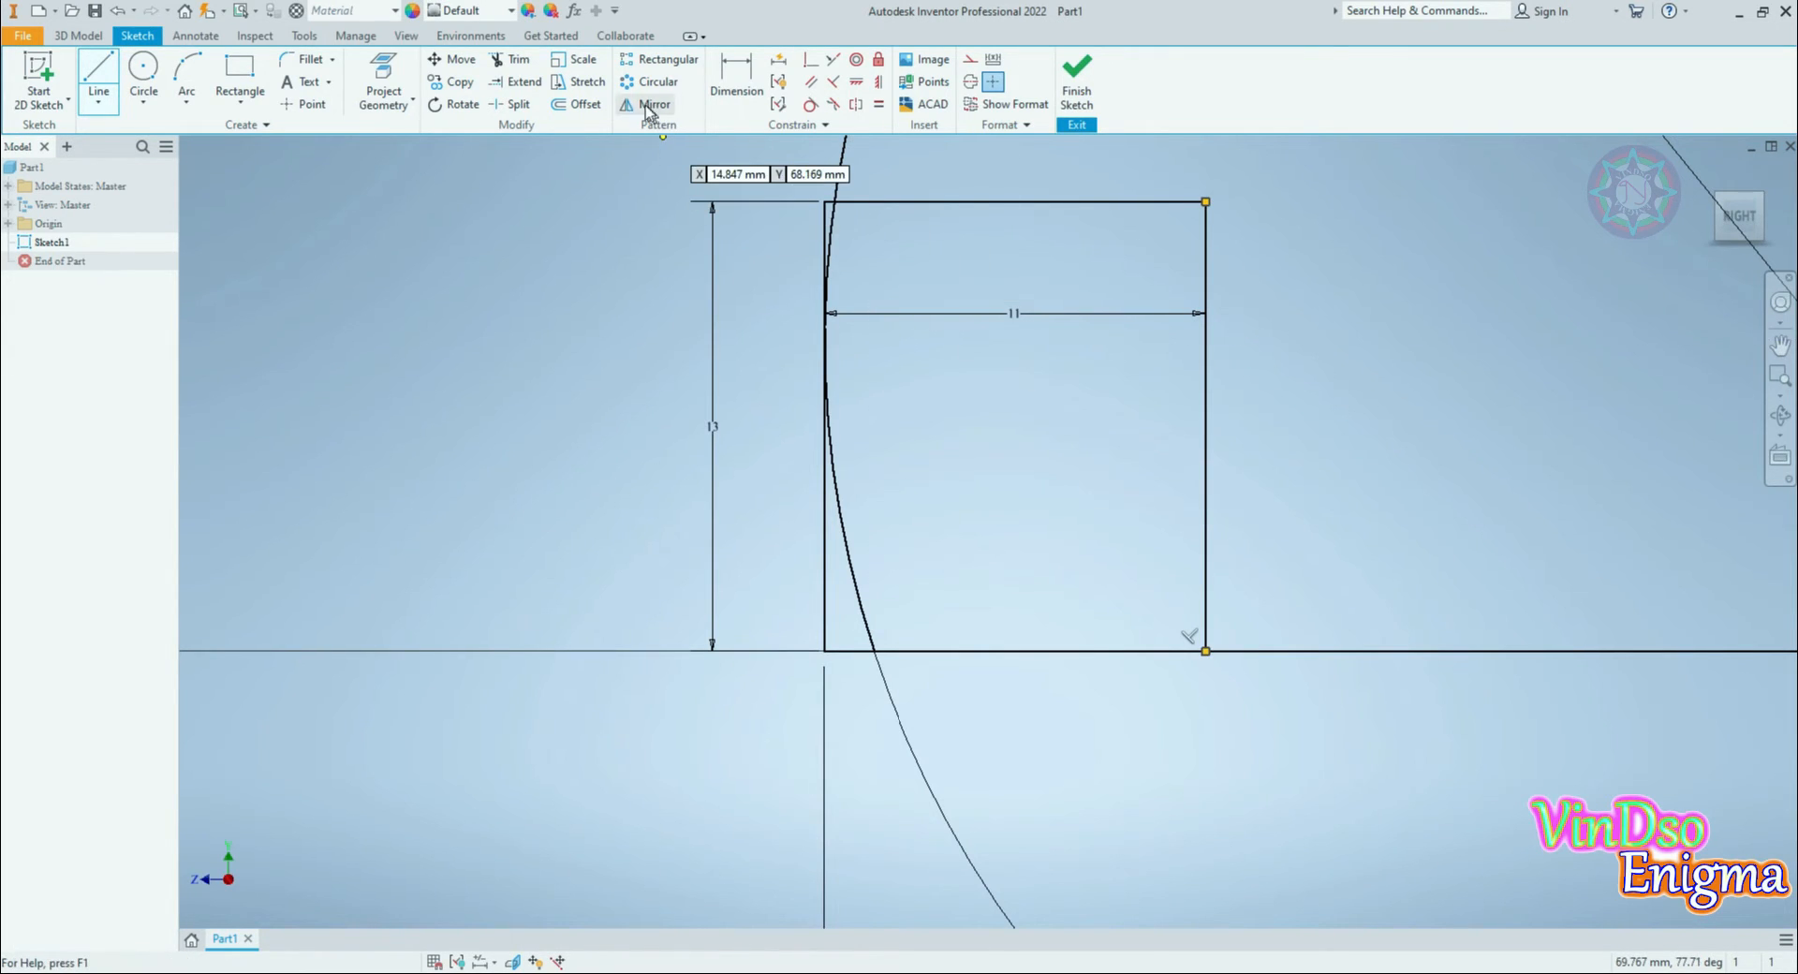
Step: Trim the arc and the 13 mm vertical line below their tangent point, and try to trim their remaining pieces under the 11 mm line
{"action": "left_click", "coordinate": [513, 60]}
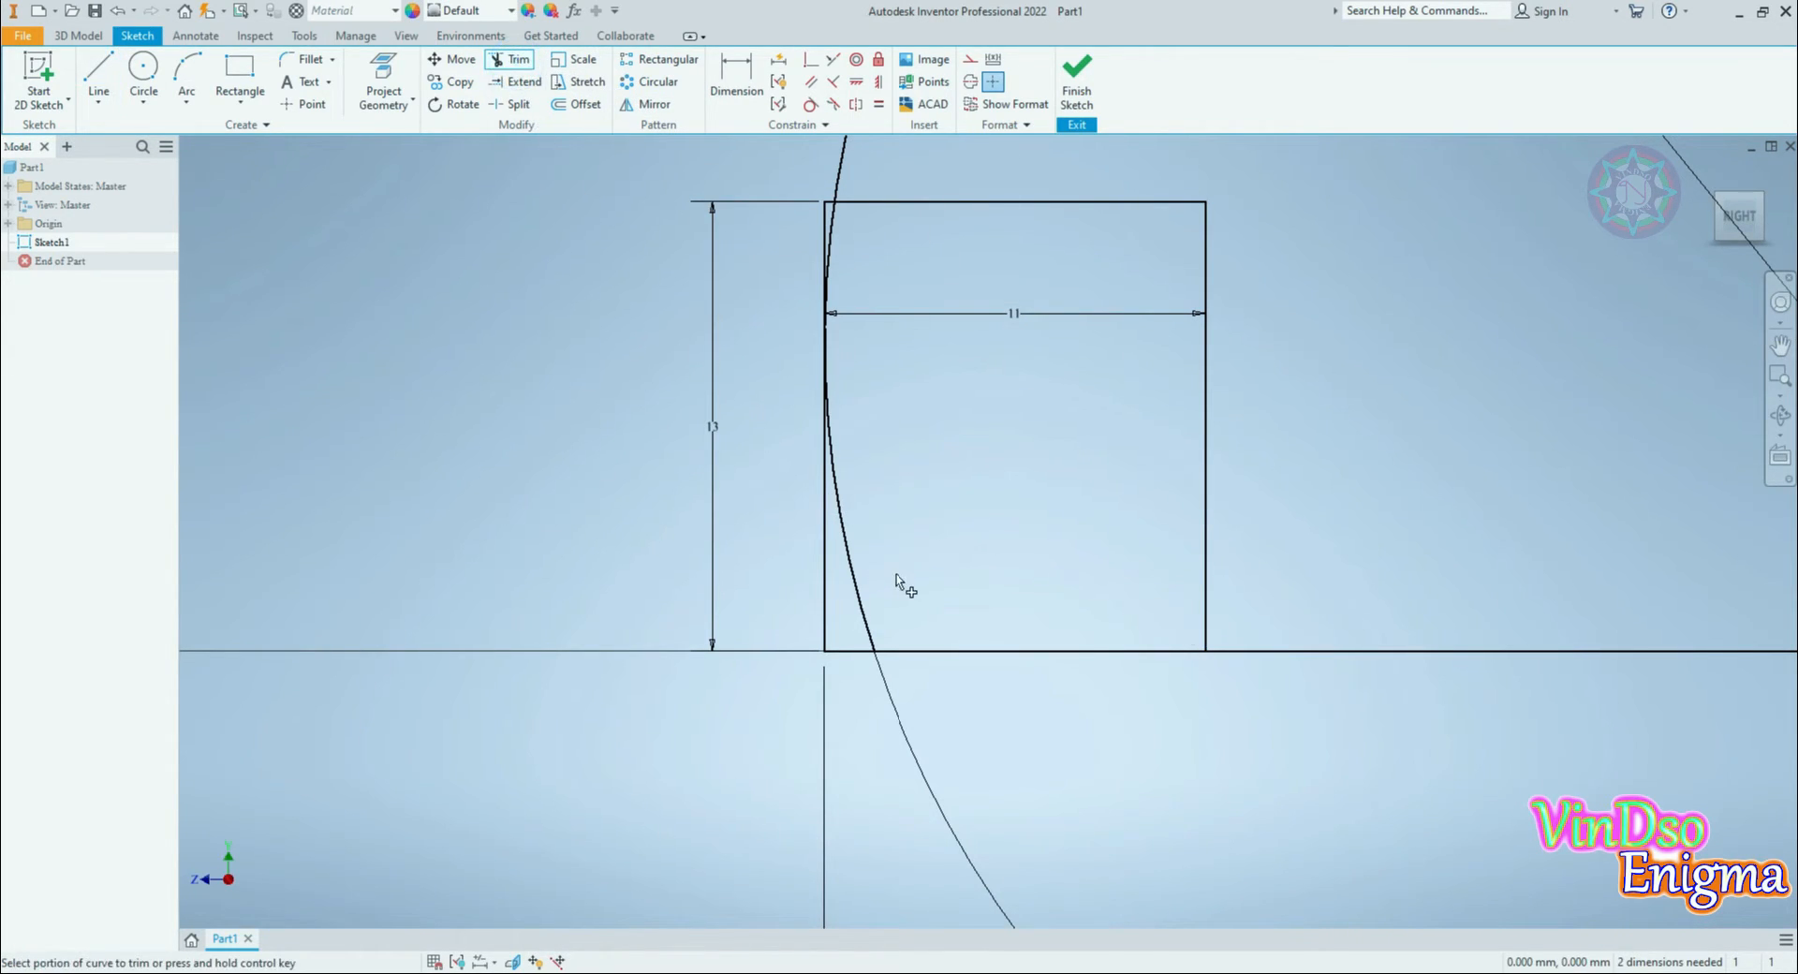
{"action": "left_click_drag", "start_coordinate": [913, 529], "coordinate": [699, 518]}
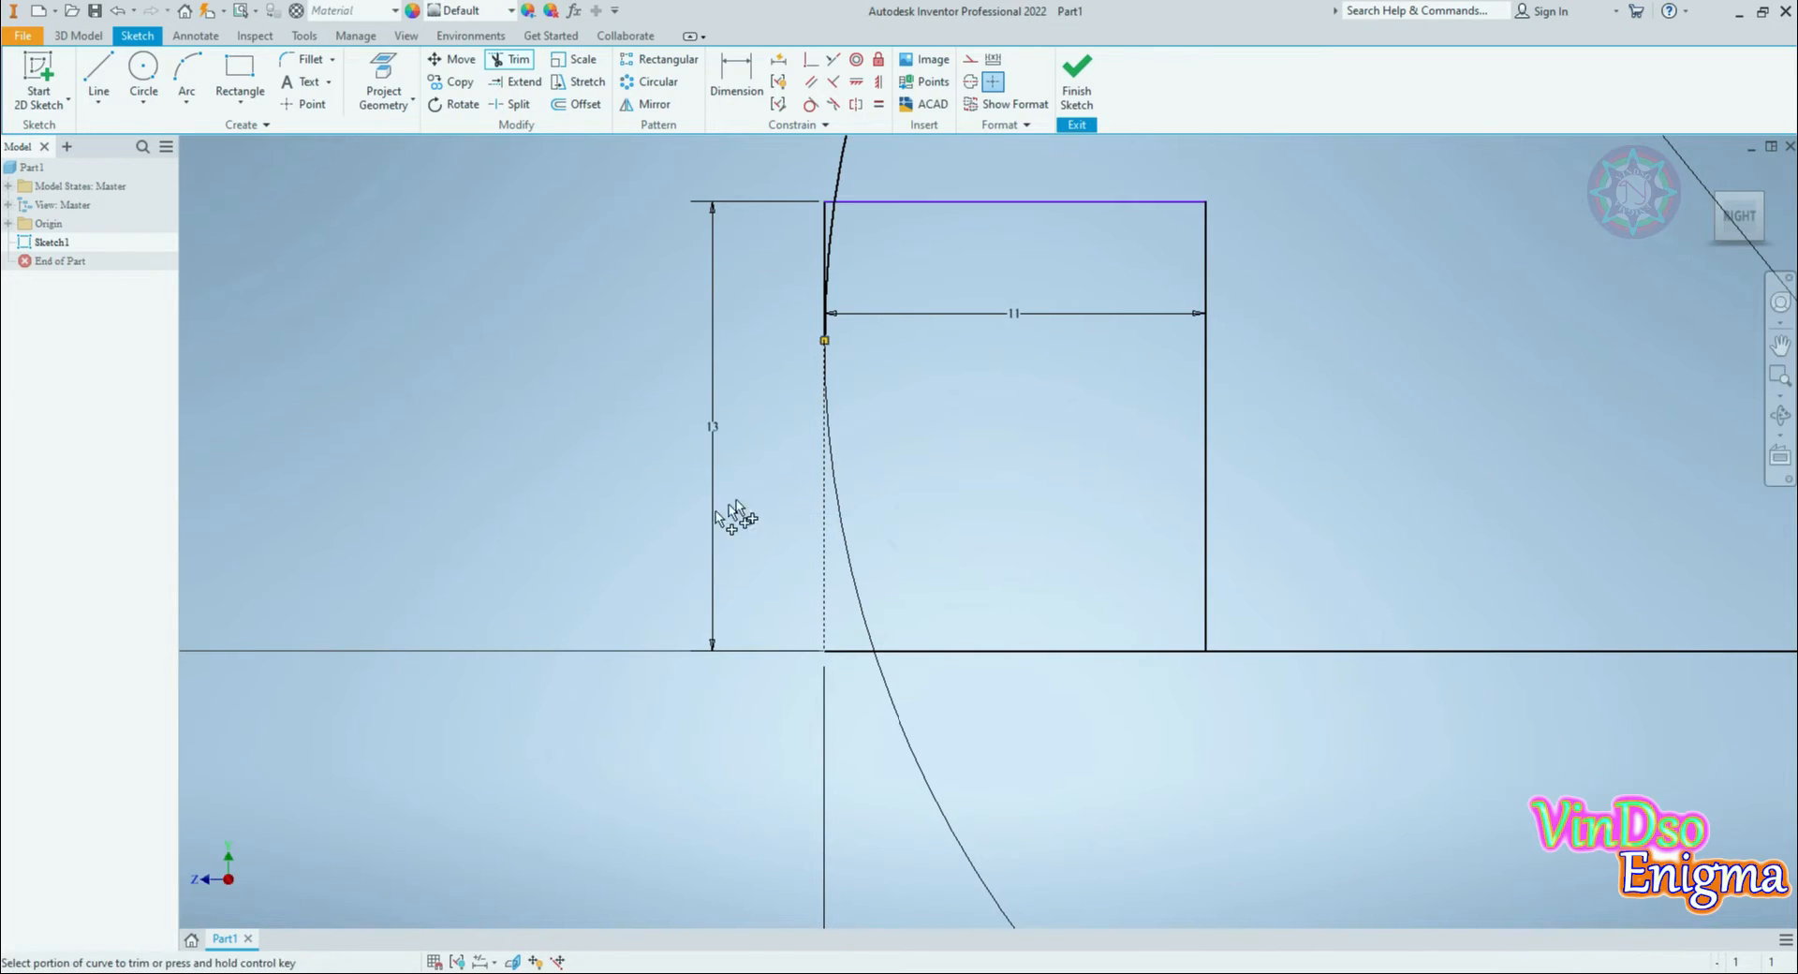
{"action": "middle_click_drag", "start_coordinate": [967, 353], "coordinate": [890, 746]}
{"action": "left_click_drag", "start_coordinate": [840, 660], "coordinate": [717, 637]}
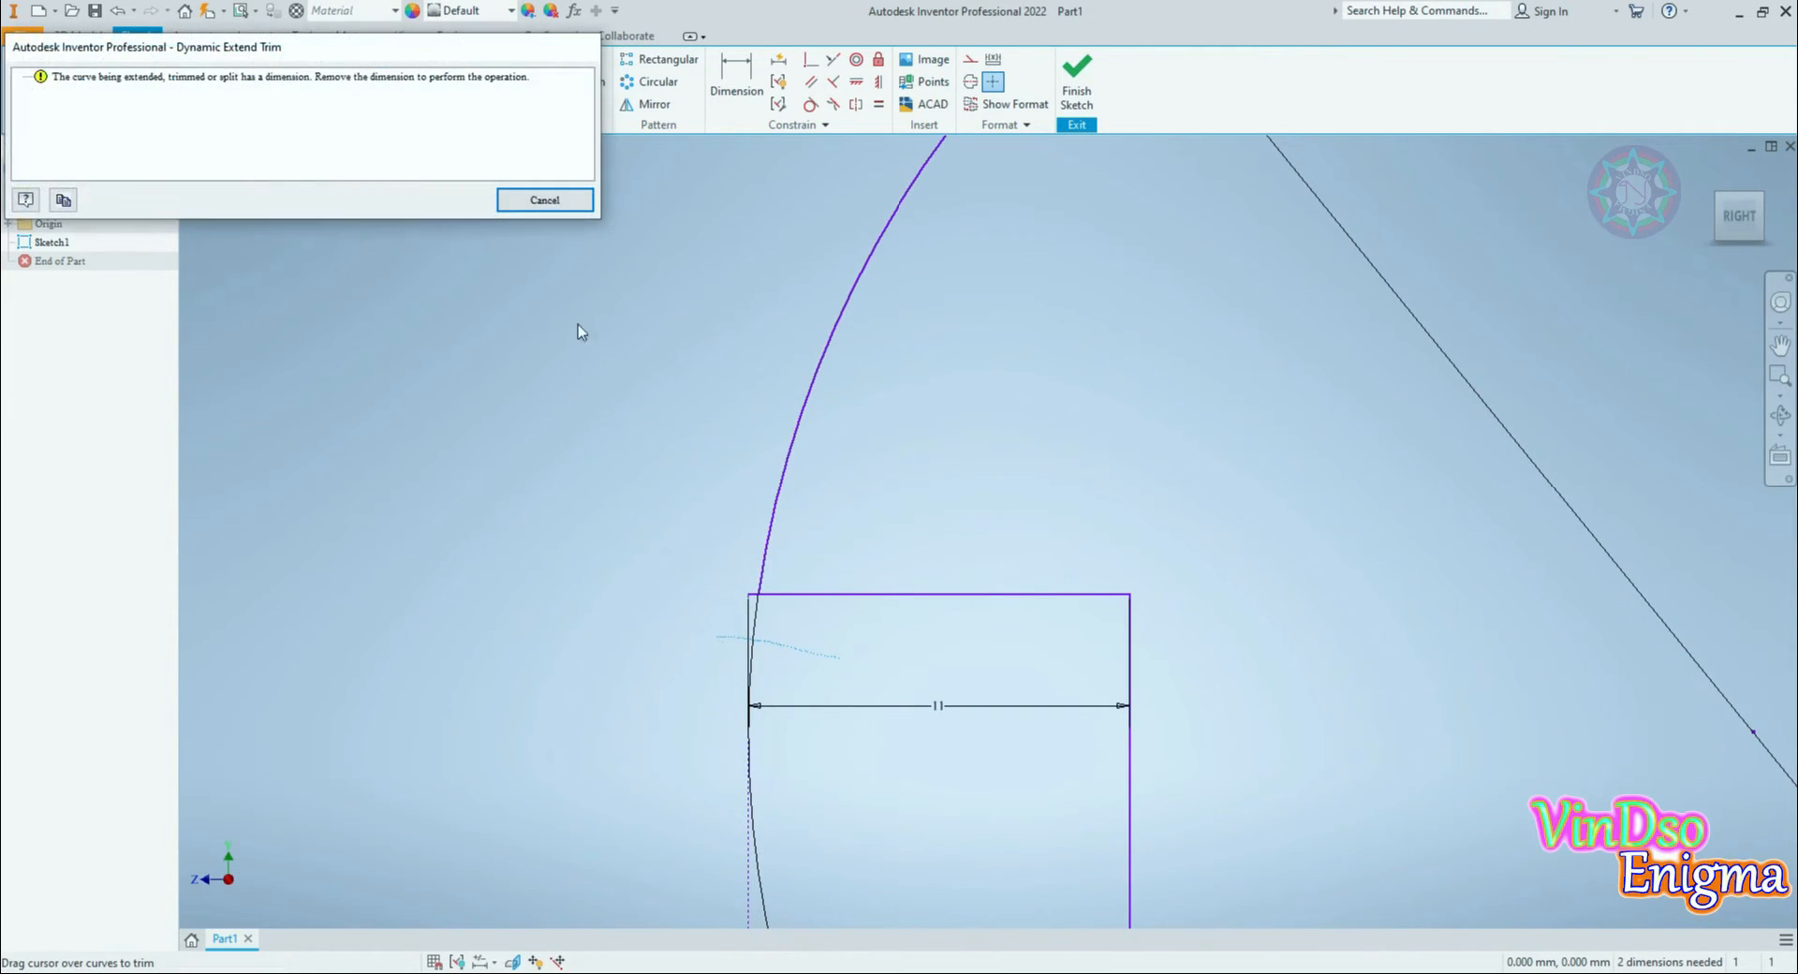
{"action": "left_click", "coordinate": [538, 199]}
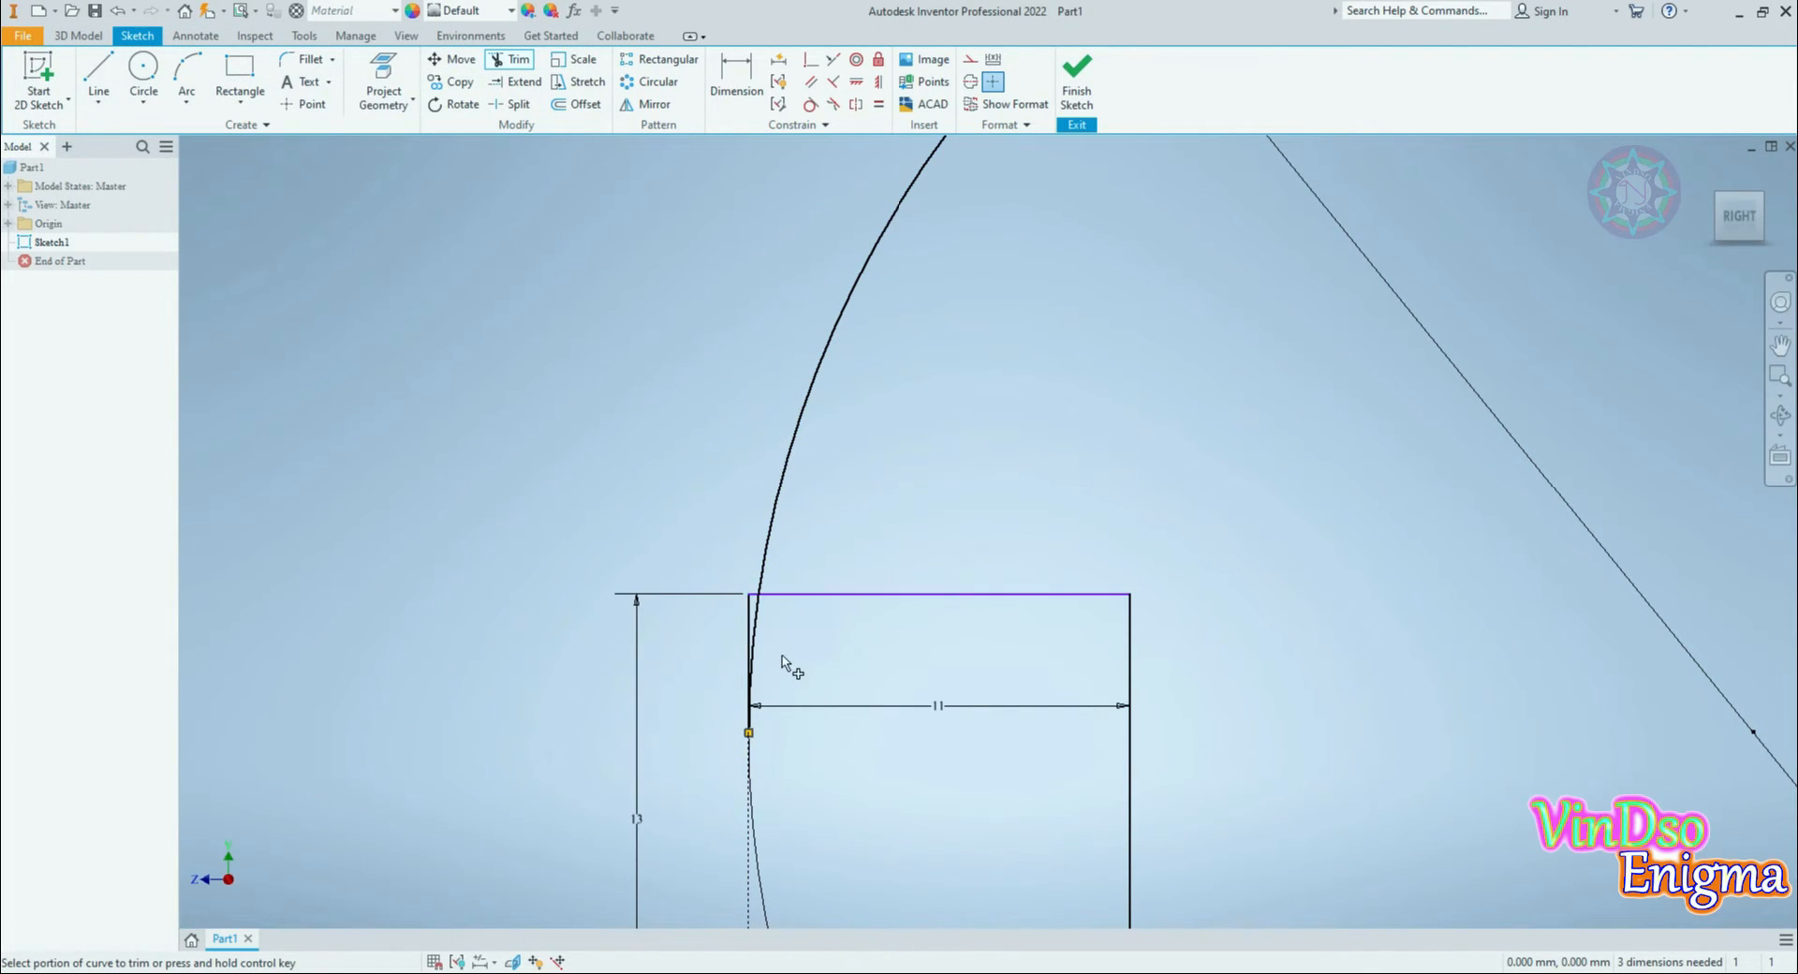
Step: Delete the 11 mm dimension of the short horizontal line
{"action": "scroll", "coordinate": [779, 655], "scroll_direction": "up", "scroll_amount": 5}
{"action": "left_click_drag", "start_coordinate": [682, 509], "coordinate": [655, 502]}
{"action": "key", "text": "Escape"}
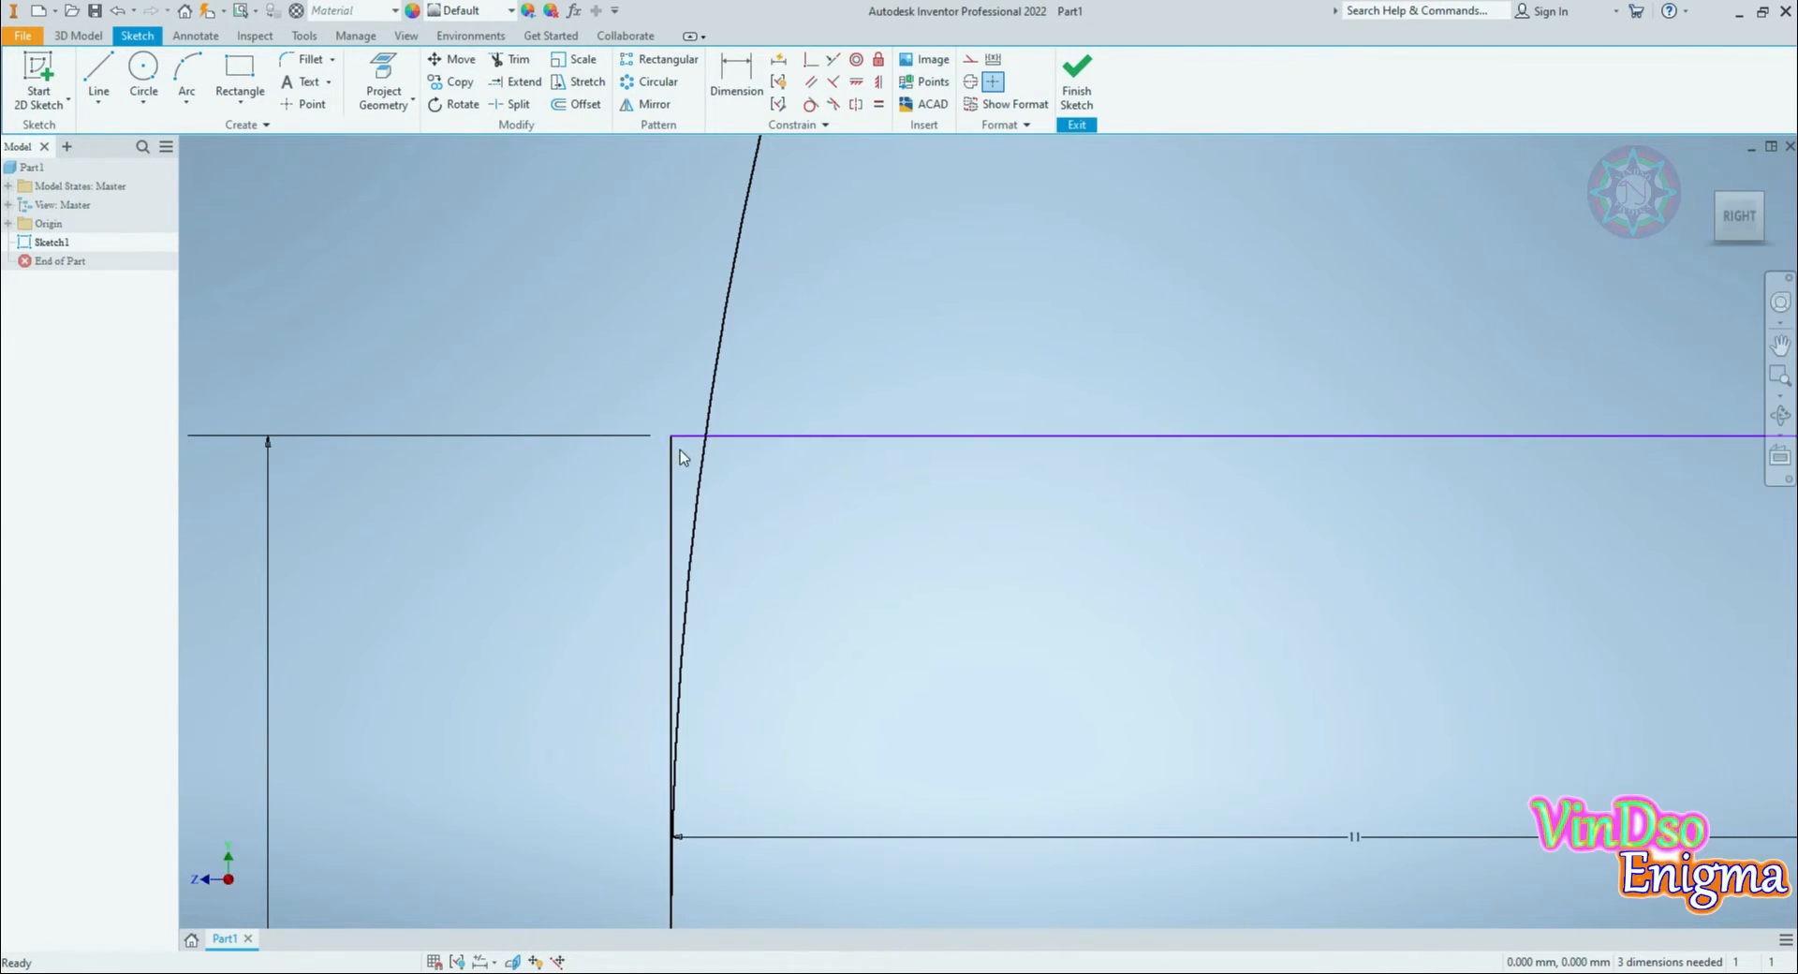
{"action": "key", "text": "Delete"}
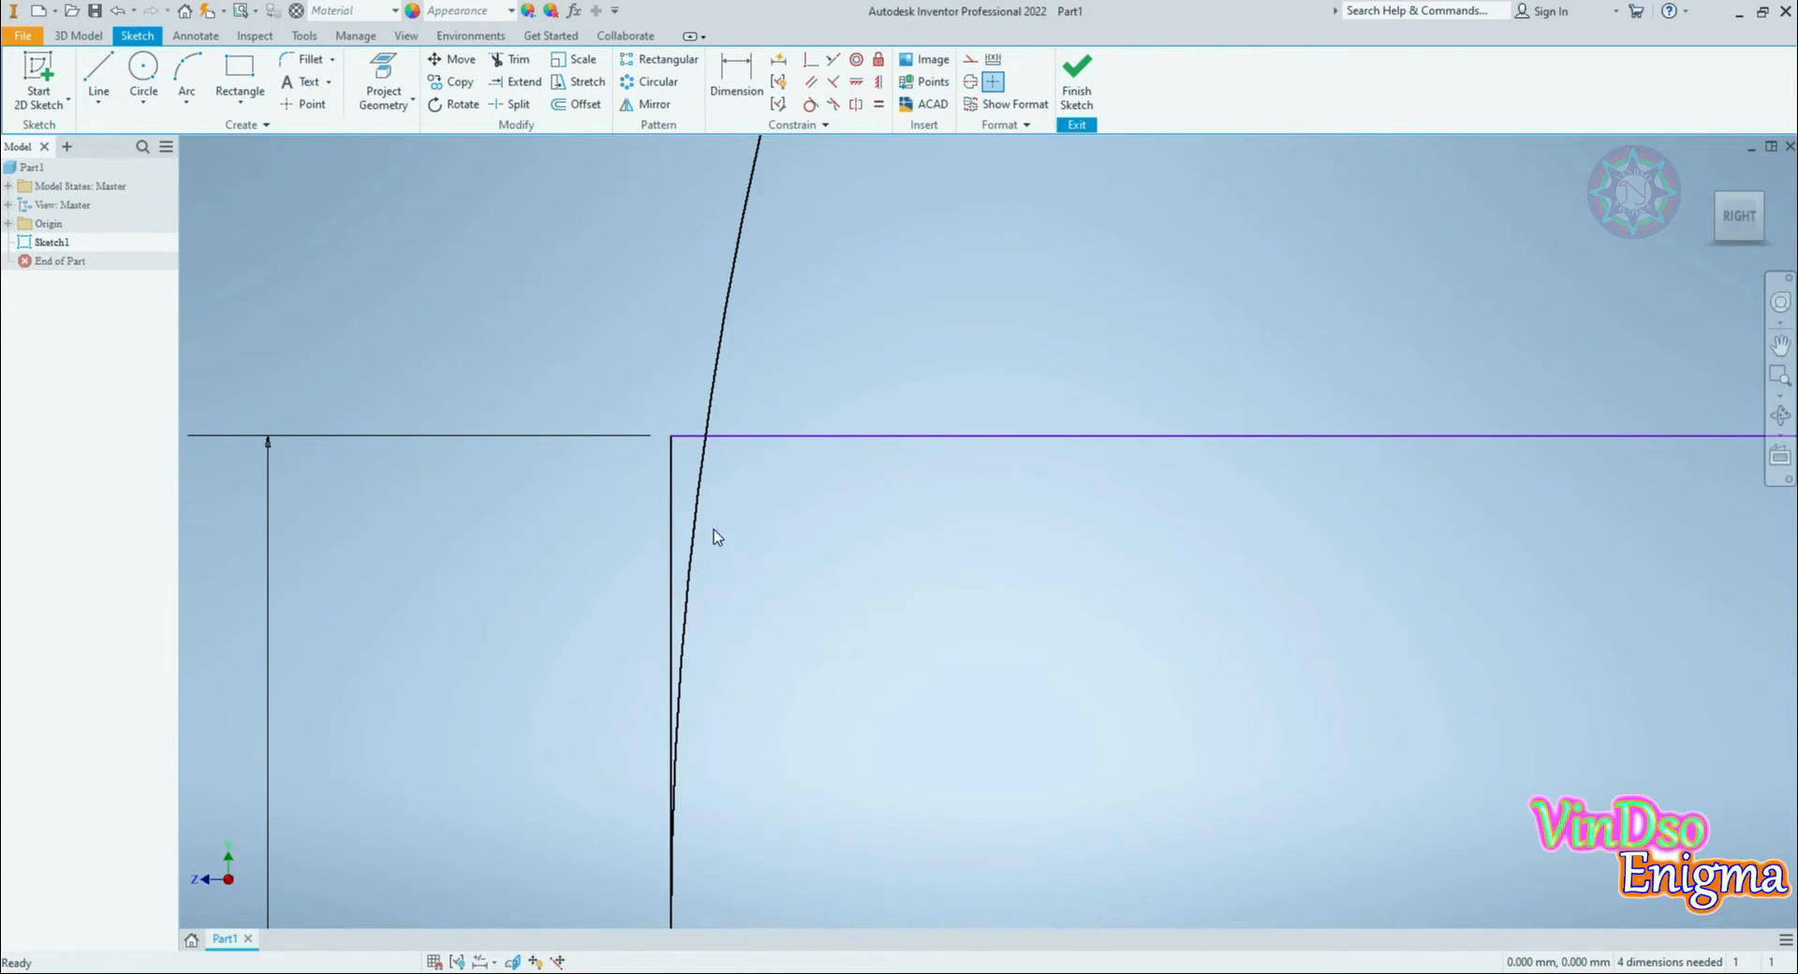
Step: Delete the leftover vertical line beside the arc and trim the arc and short horizontal line back to their intersection
{"action": "left_click", "coordinate": [669, 508]}
{"action": "key", "text": "Delete"}
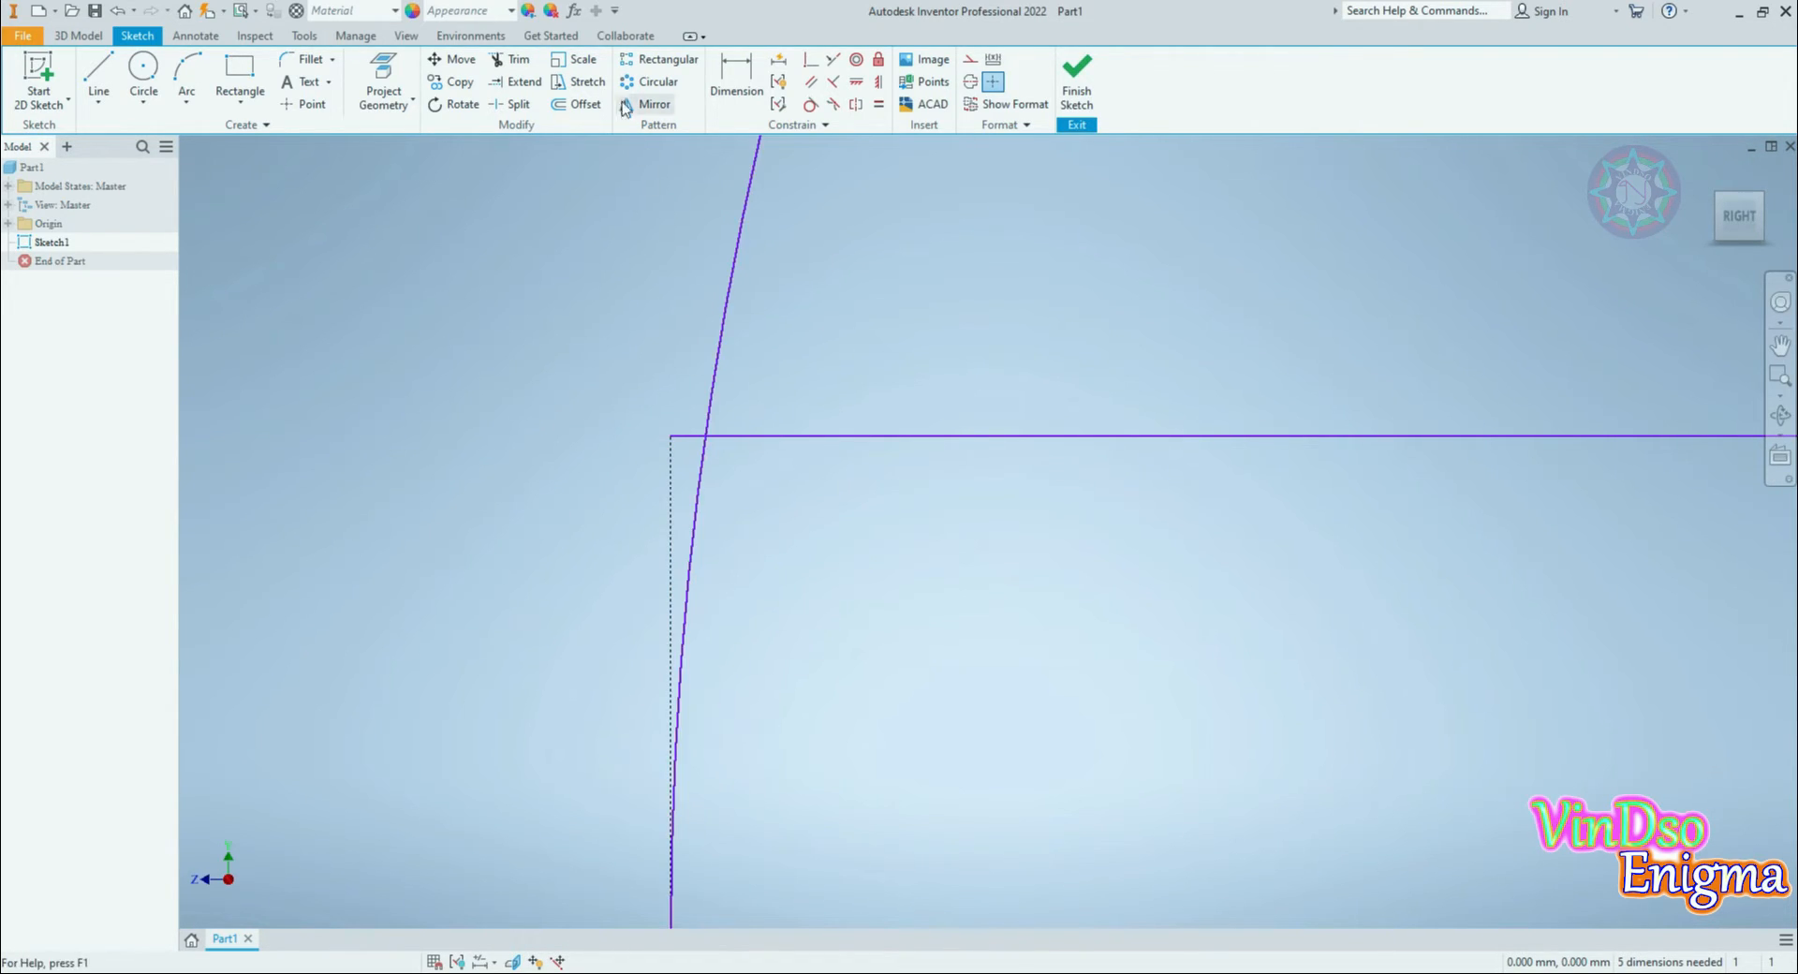
{"action": "left_click", "coordinate": [517, 59]}
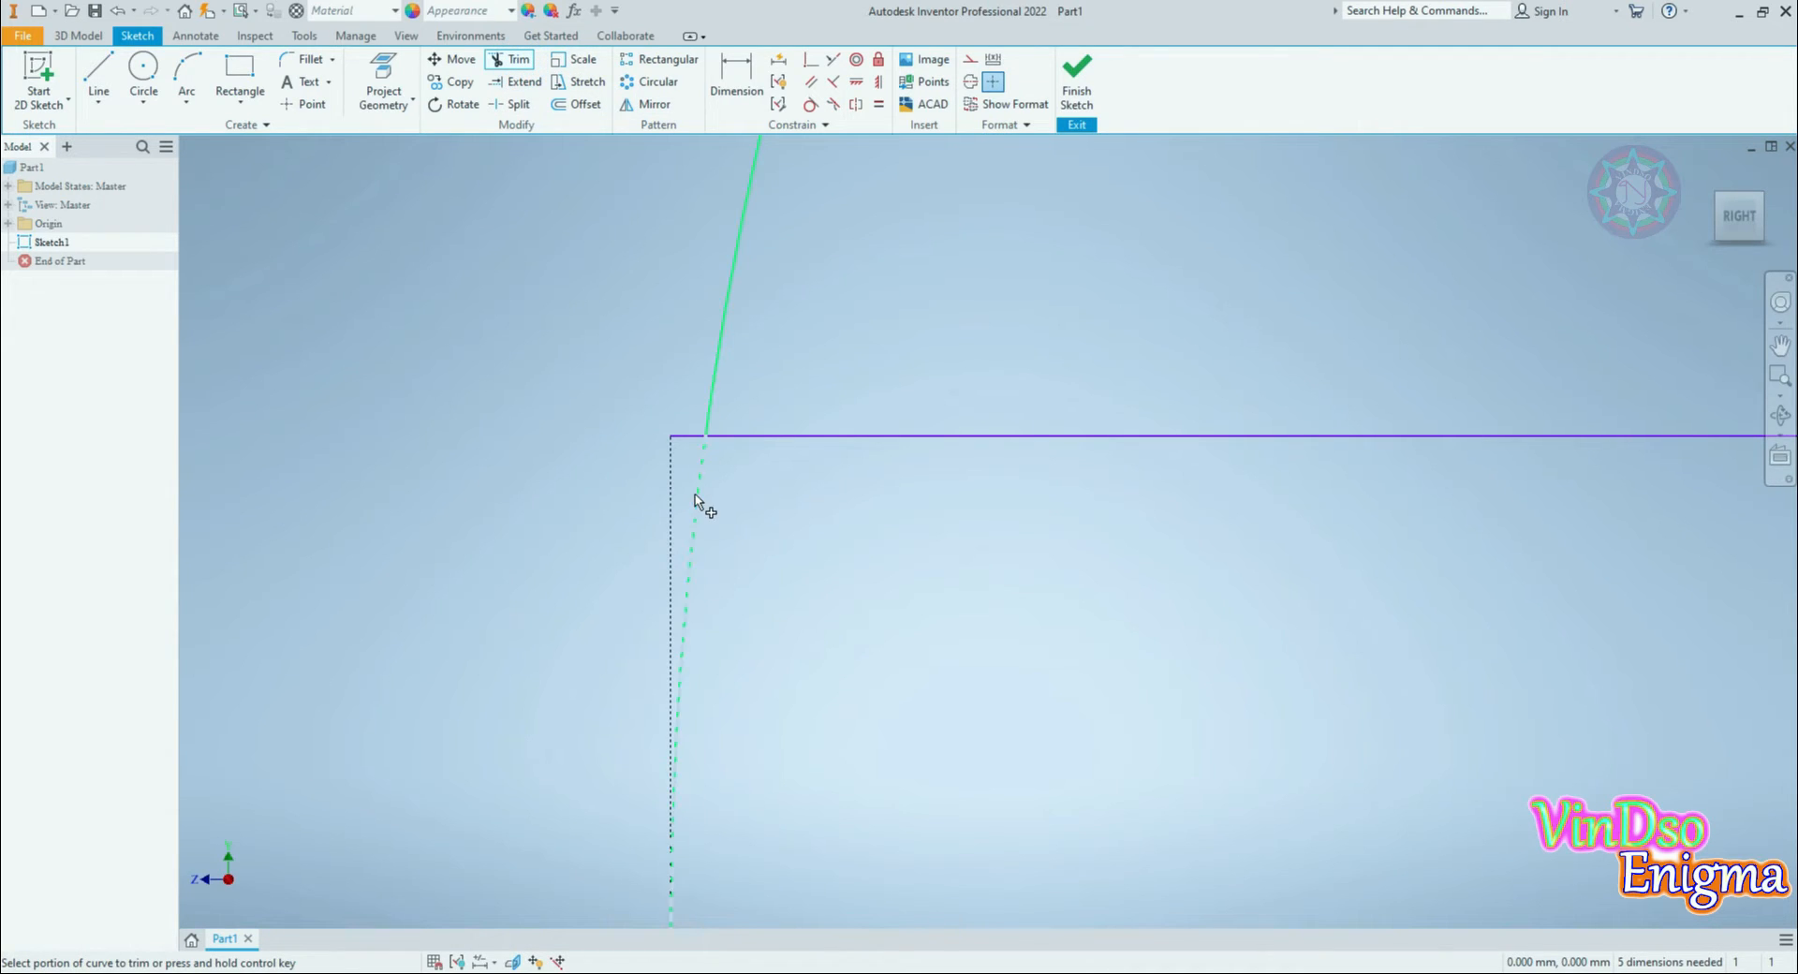
{"action": "left_click", "coordinate": [684, 437]}
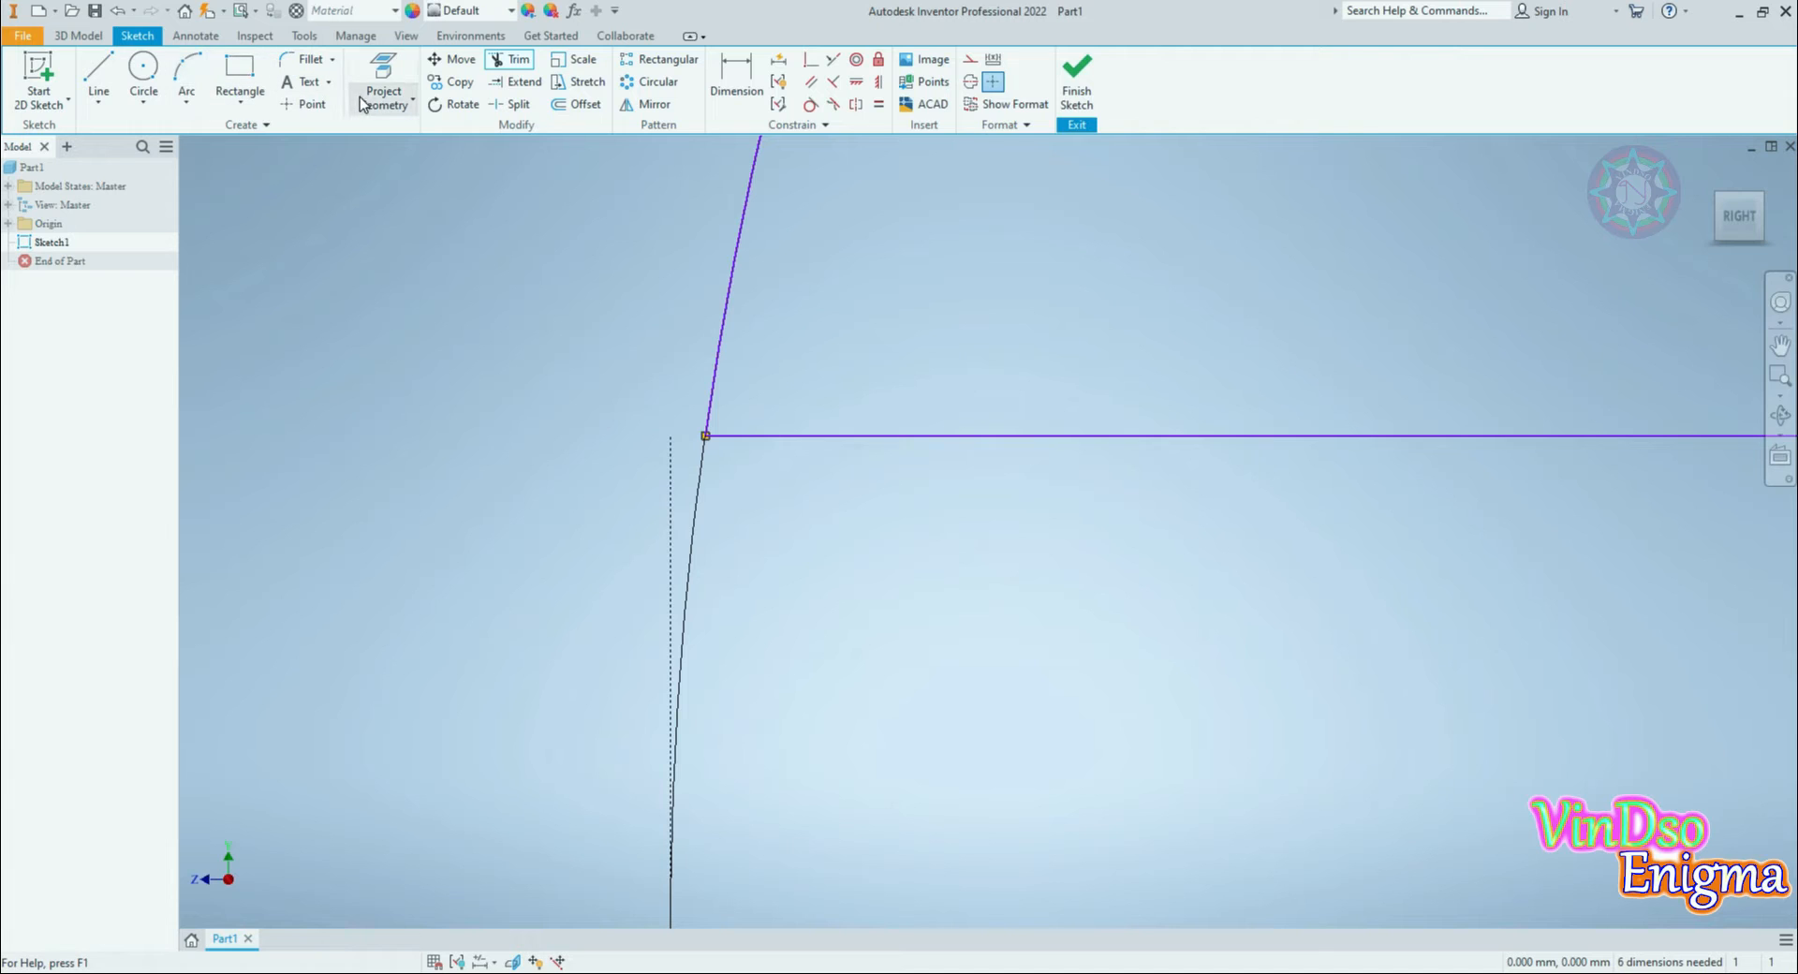
Step: Fillet the corner between the large arc and the short horizontal line with a 3 mm radius
{"action": "left_click", "coordinate": [309, 59]}
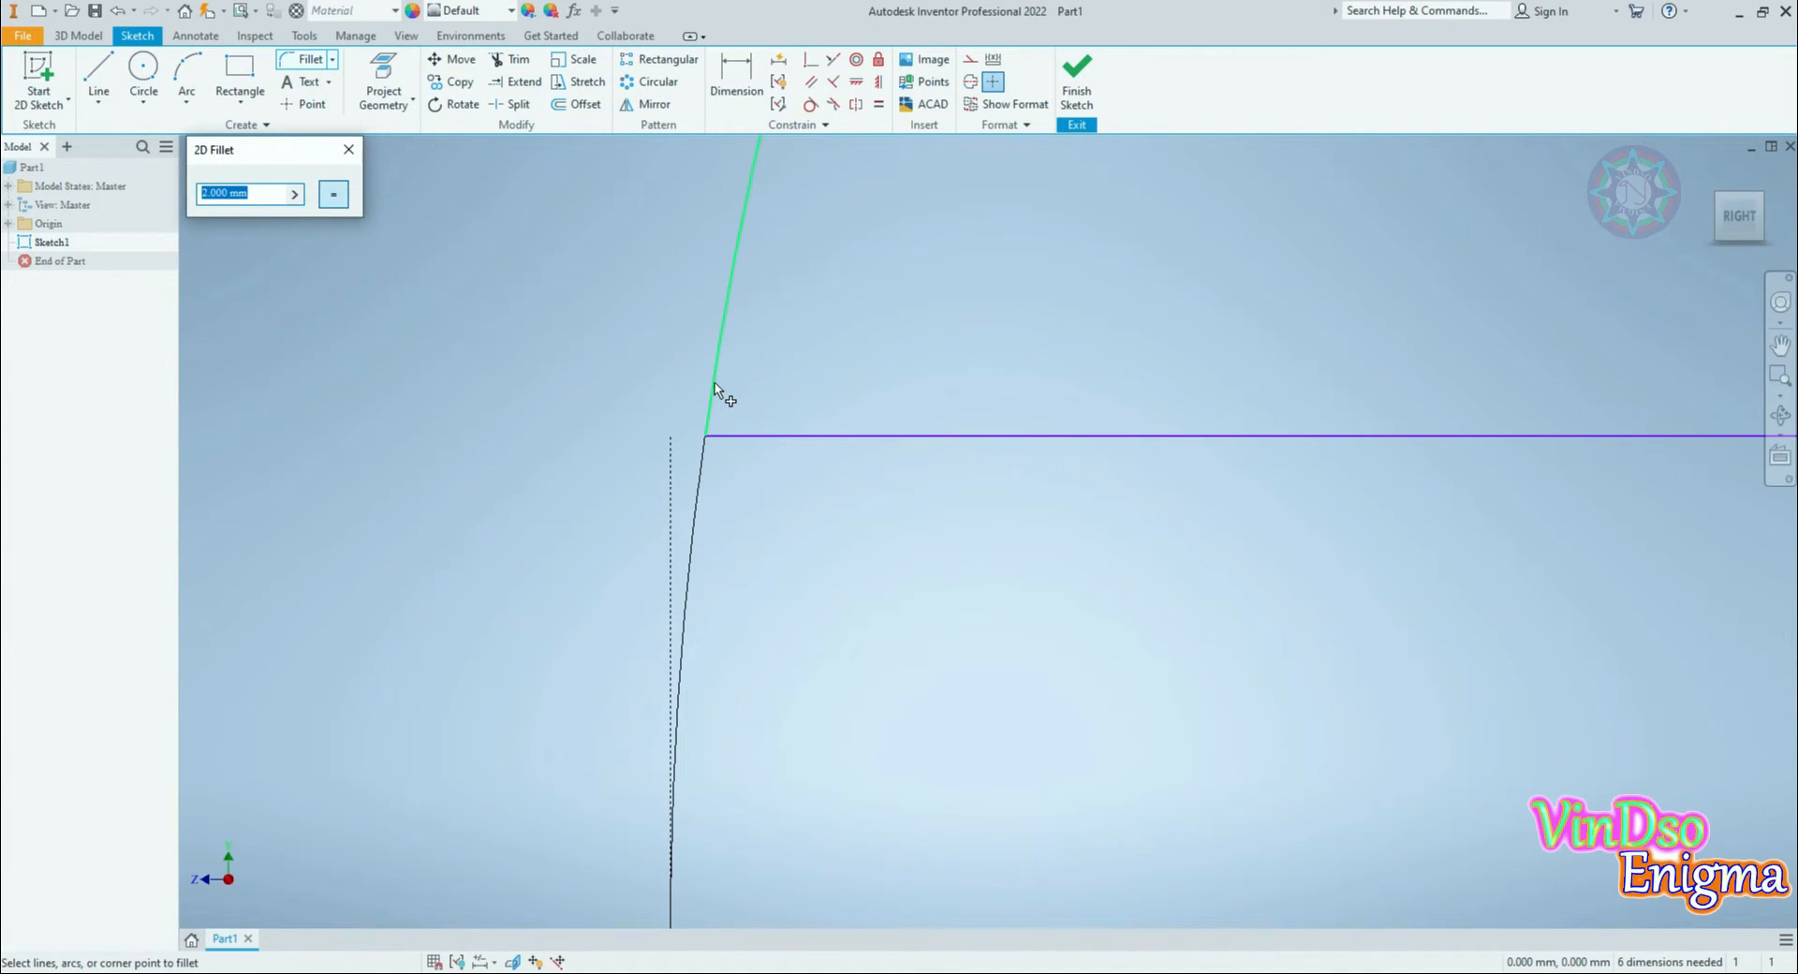
{"action": "type", "text": "3"}
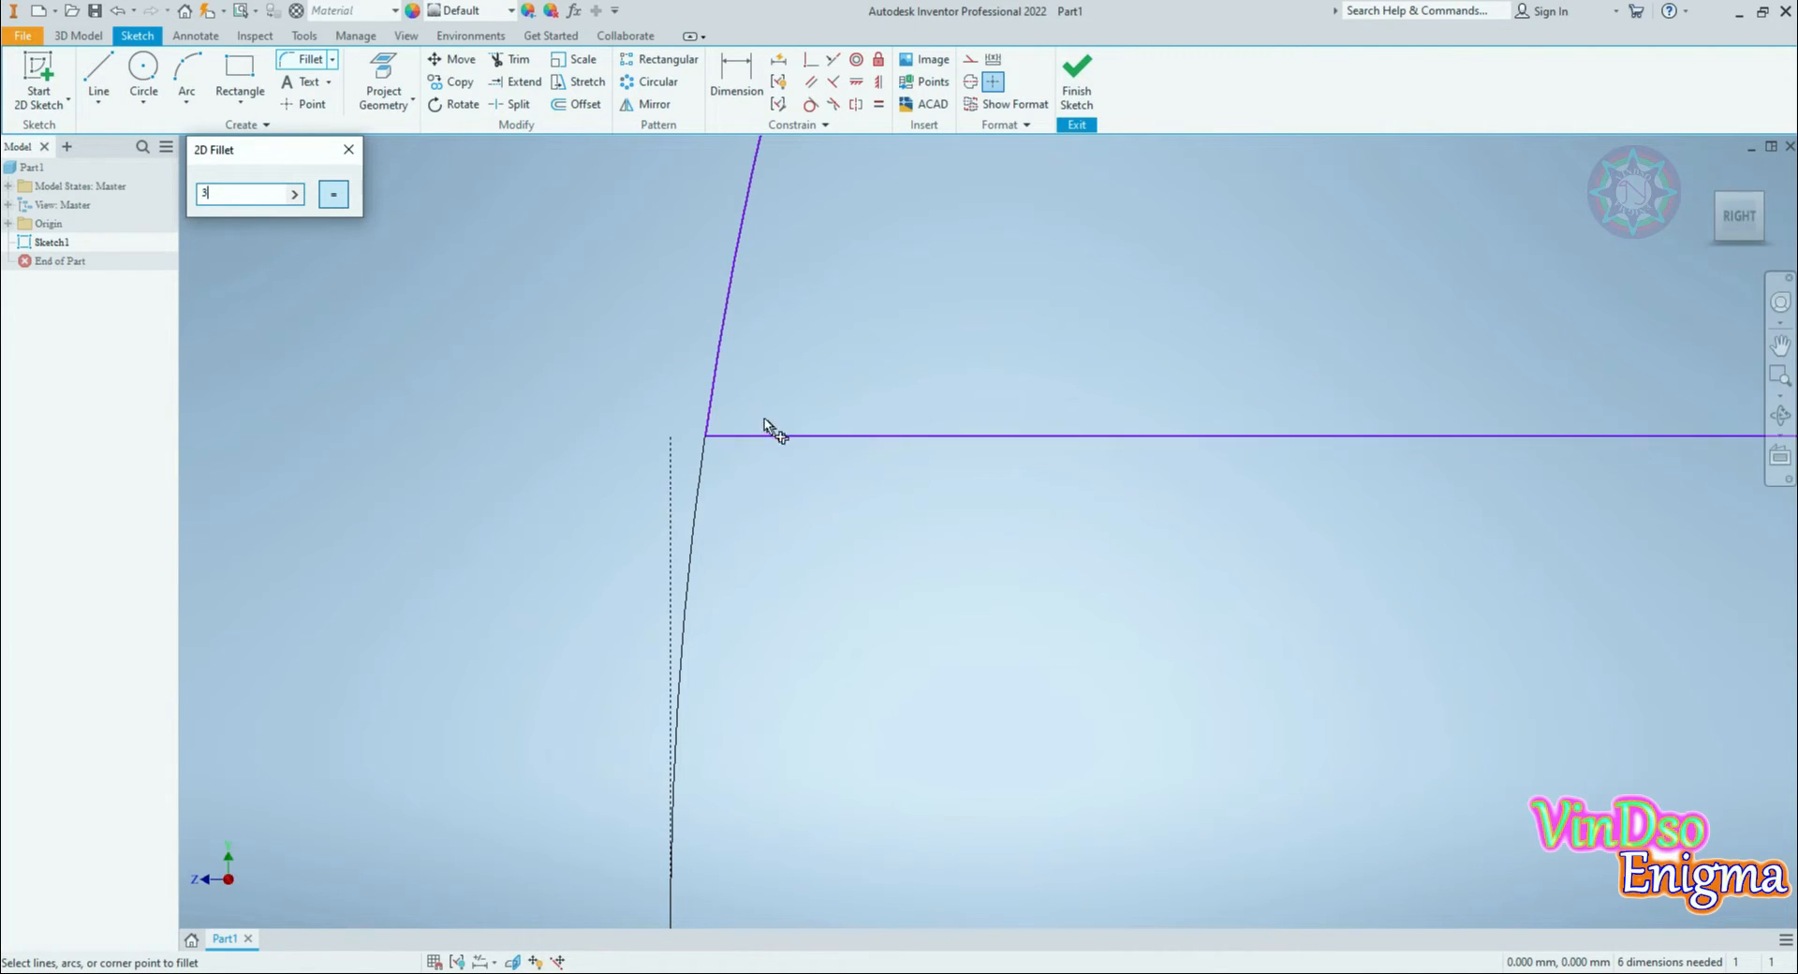
{"action": "left_click", "coordinate": [710, 408]}
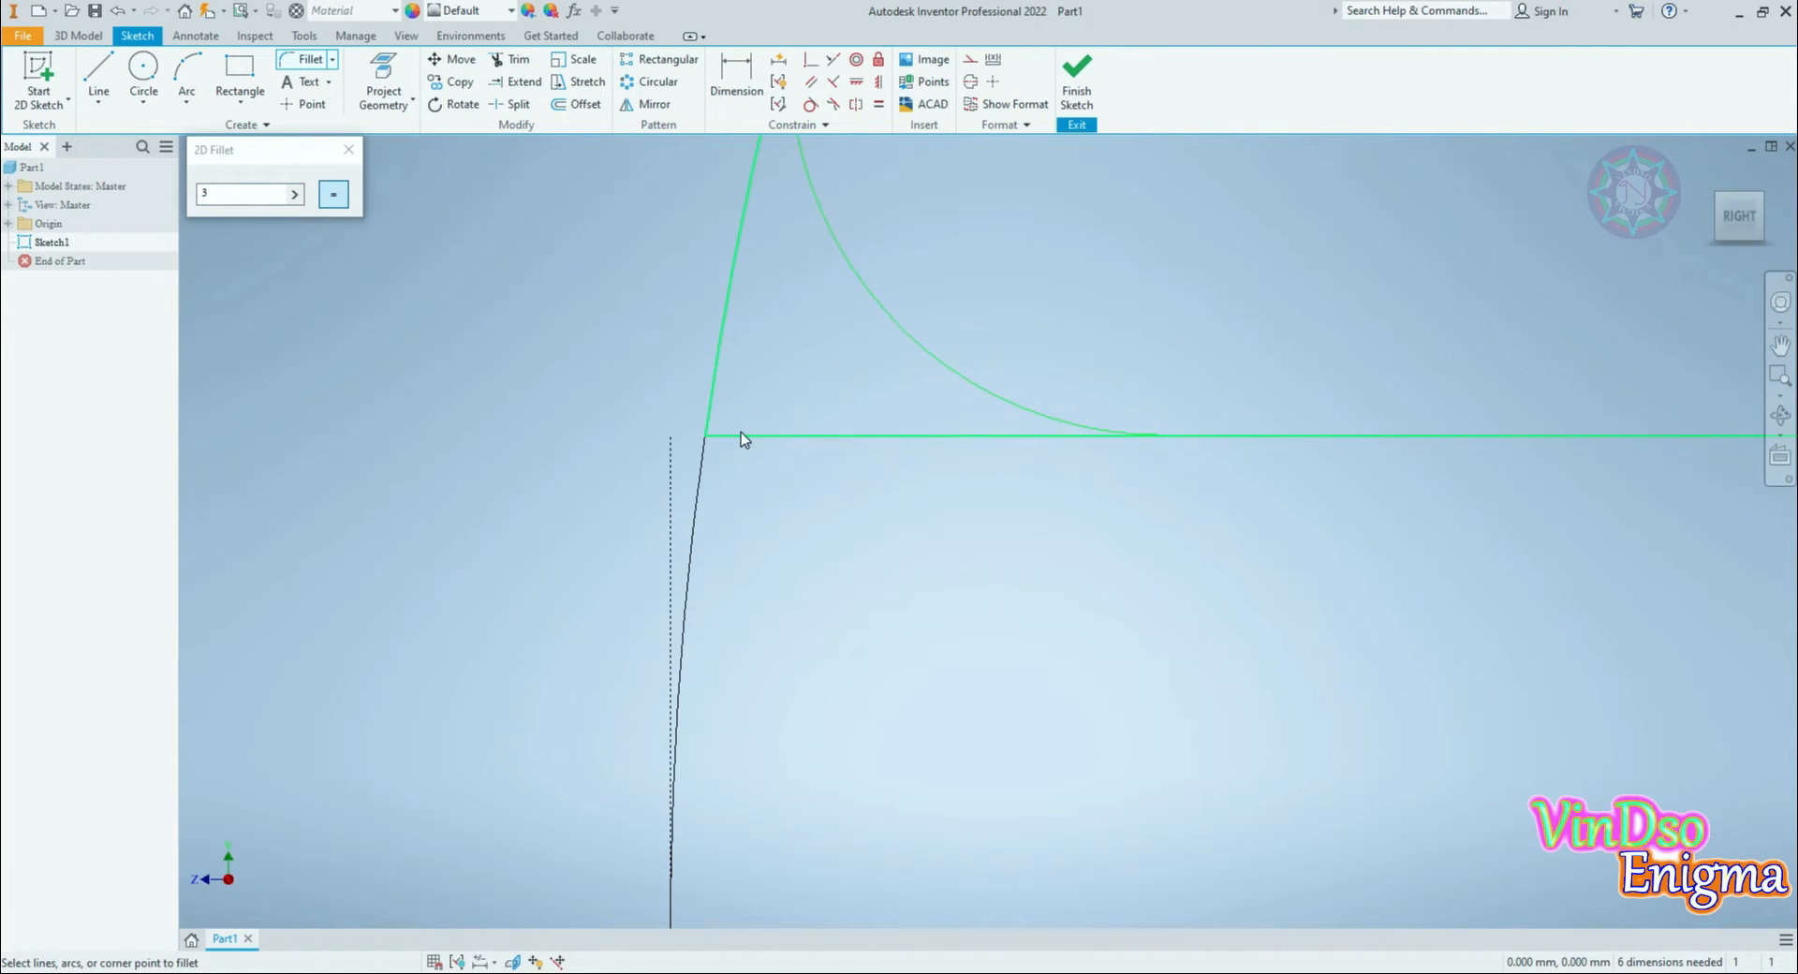
{"action": "left_click", "coordinate": [740, 435]}
{"action": "scroll", "coordinate": [901, 494], "scroll_direction": "down", "scroll_amount": 5}
{"action": "middle_click_drag", "start_coordinate": [916, 550], "coordinate": [695, 646]}
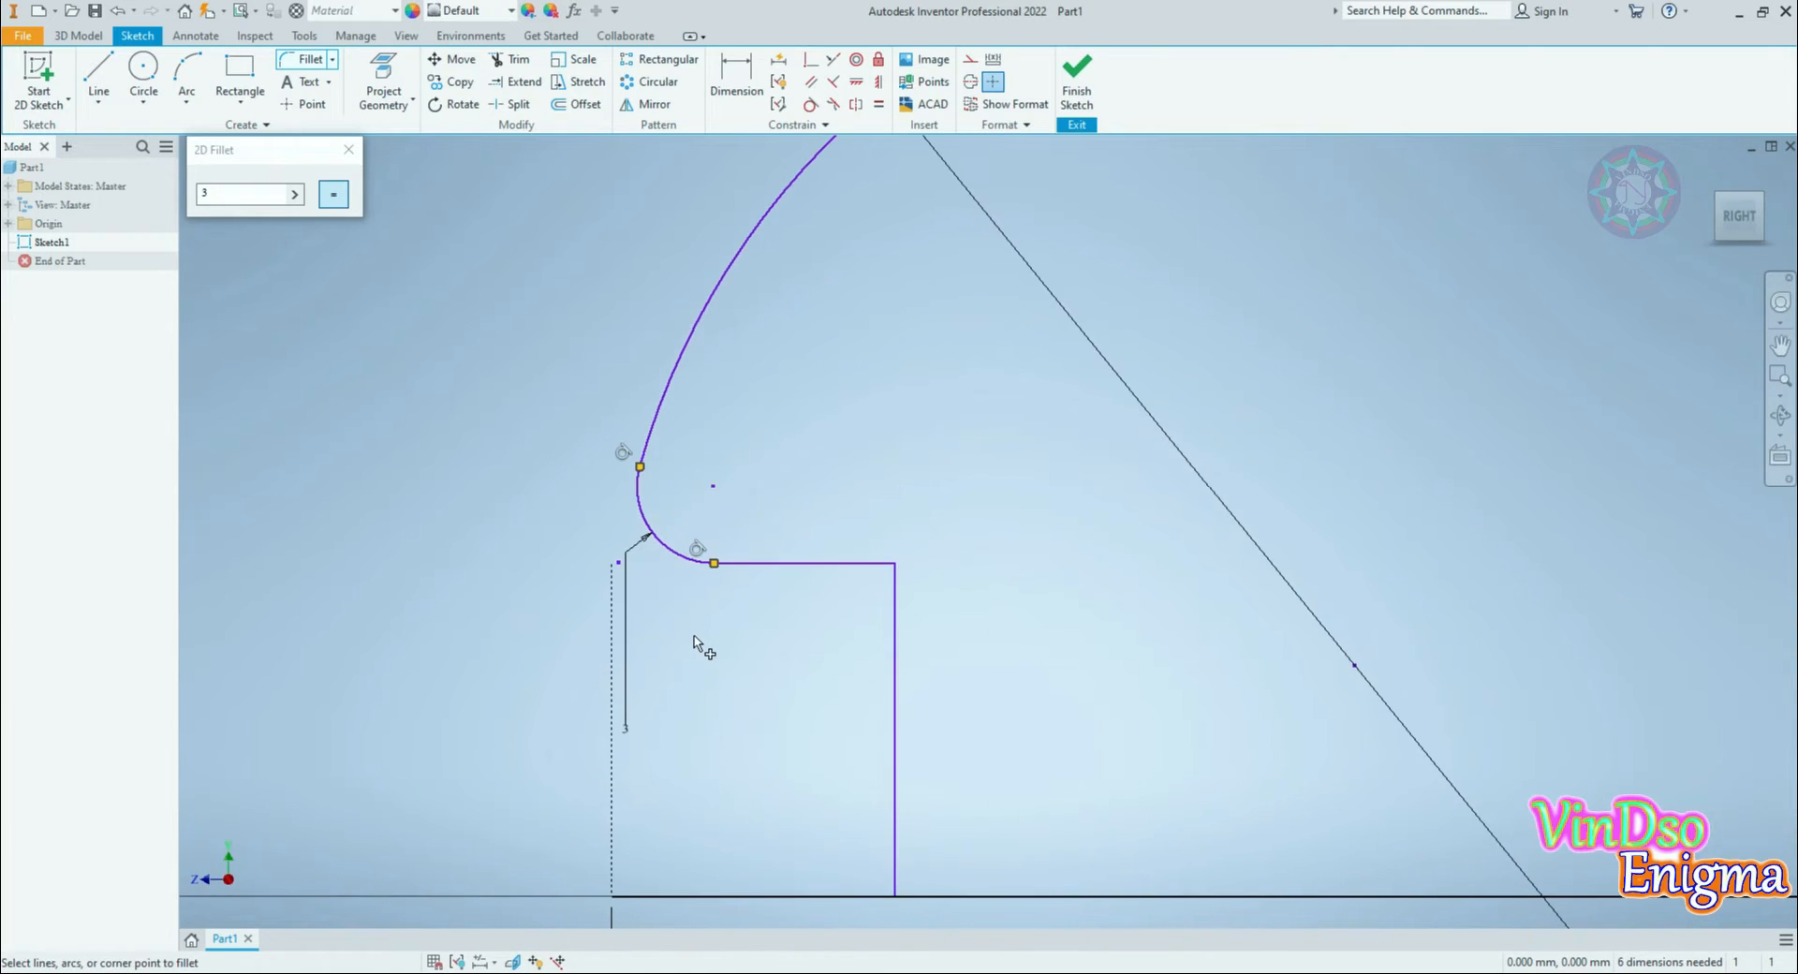
{"action": "scroll", "coordinate": [698, 646], "scroll_direction": "down", "scroll_amount": 2}
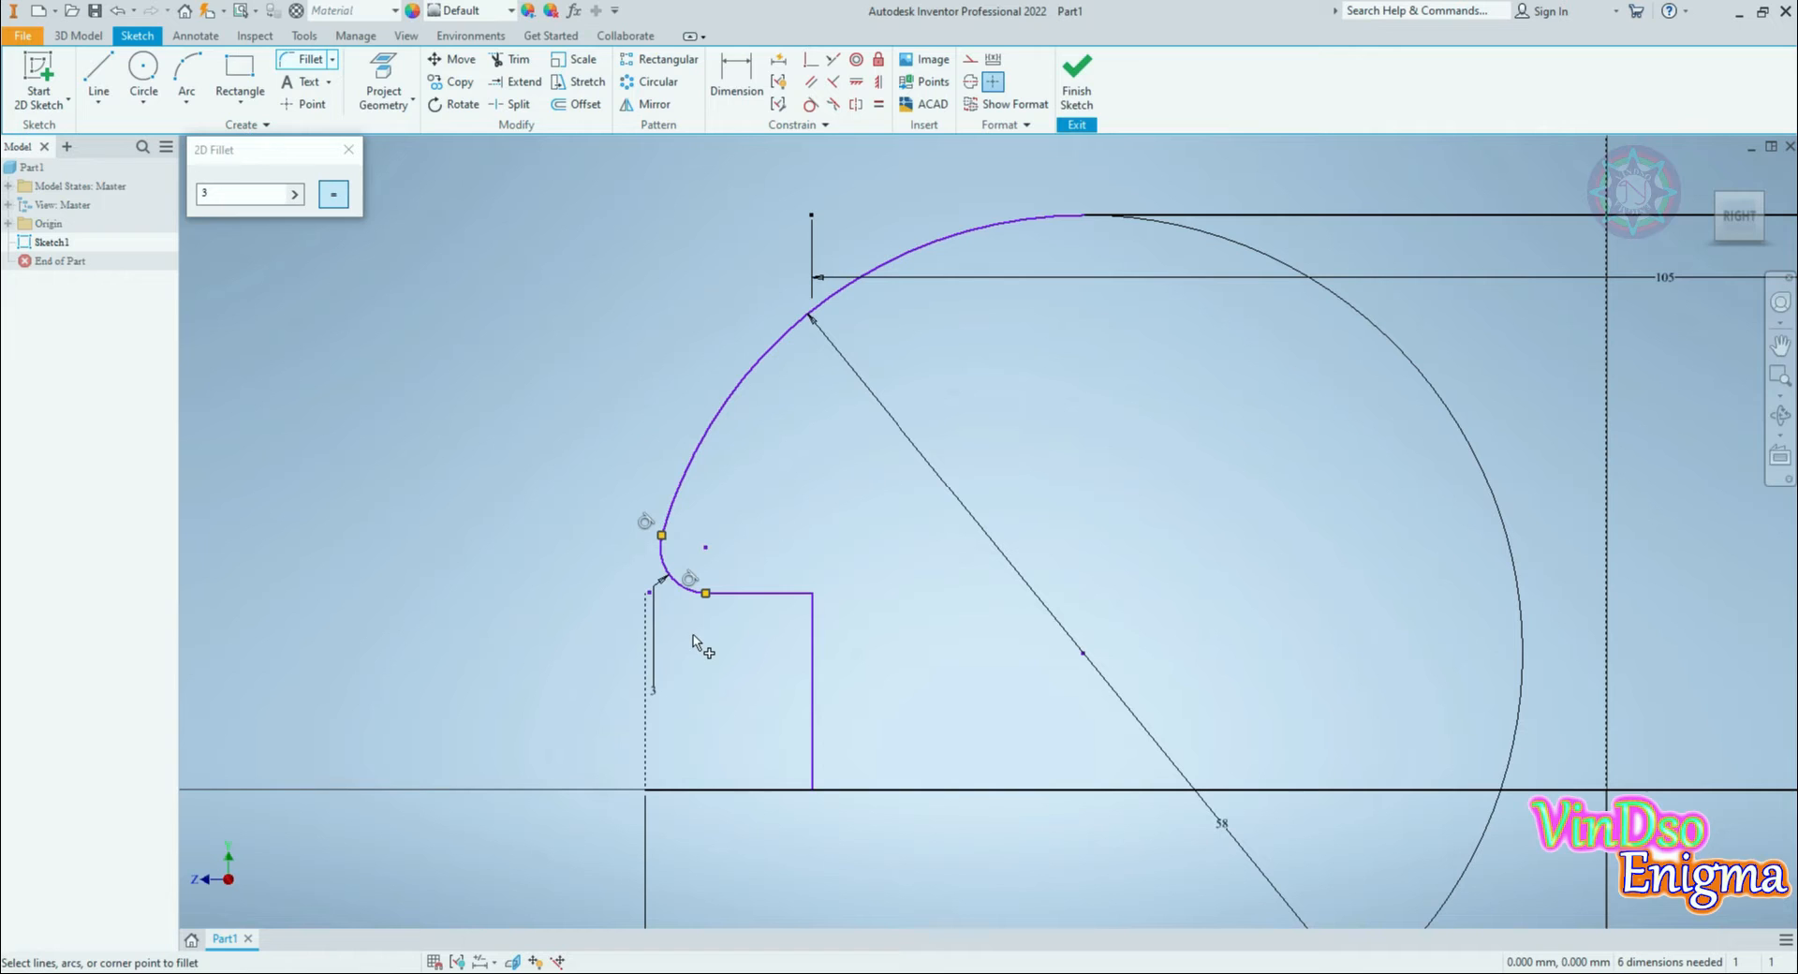
{"action": "middle_click_drag", "start_coordinate": [943, 651], "coordinate": [923, 644]}
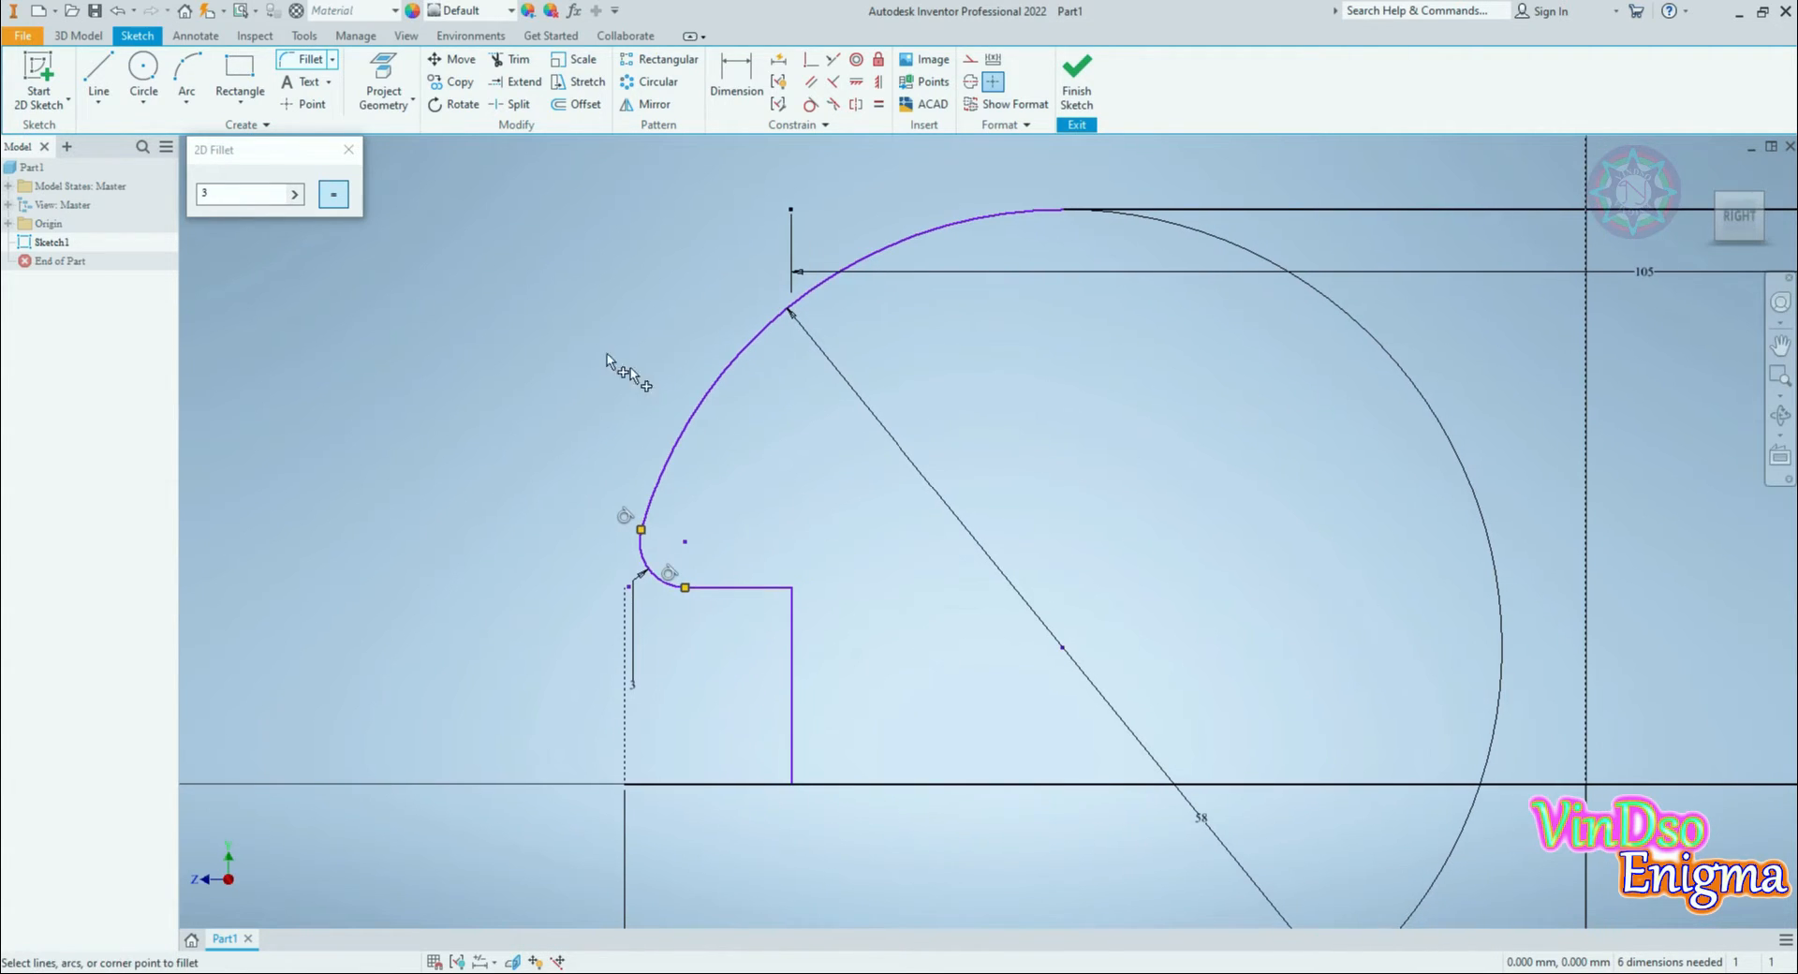
{"action": "left_click", "coordinate": [348, 149]}
Step: Trim the base line's end that extends outward beyond the new vertical line
{"action": "left_click", "coordinate": [518, 62]}
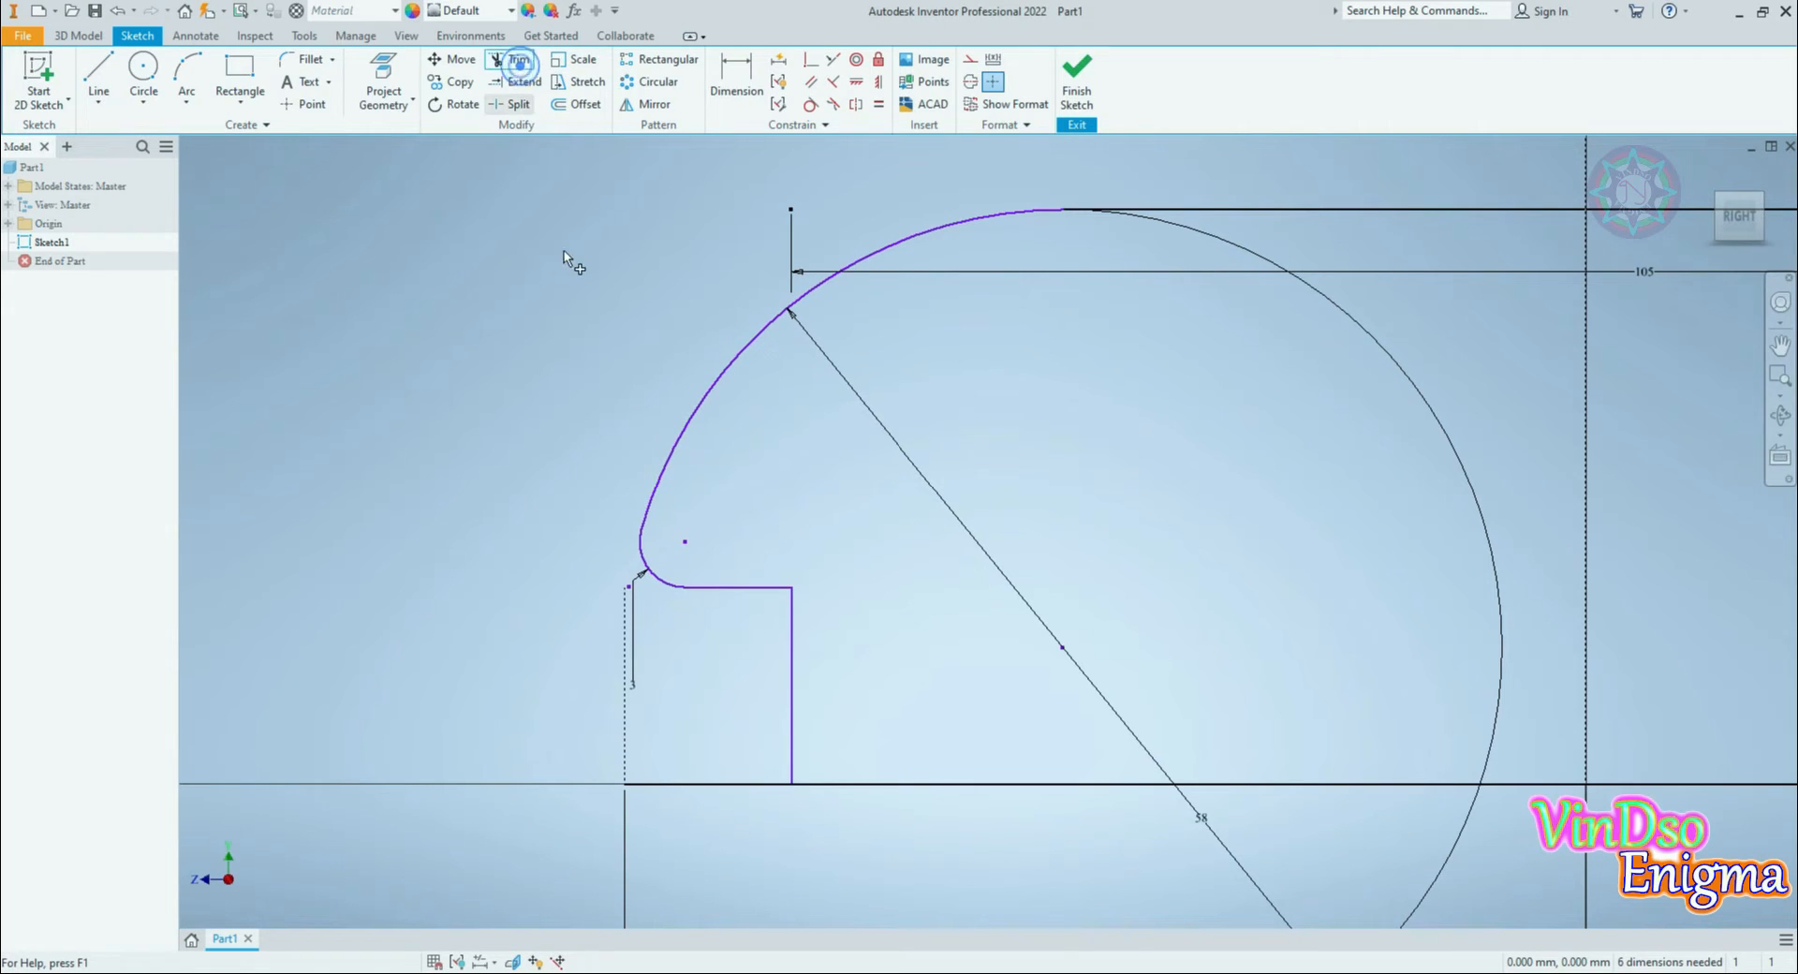
{"action": "mouse_move", "coordinate": [923, 662]}
{"action": "middle_mouse_down"}
{"action": "mouse_move", "coordinate": [694, 690]}
{"action": "mouse_move", "coordinate": [702, 702]}
{"action": "middle_mouse_up"}
{"action": "scroll", "coordinate": [726, 683], "scroll_direction": "down", "scroll_amount": 3}
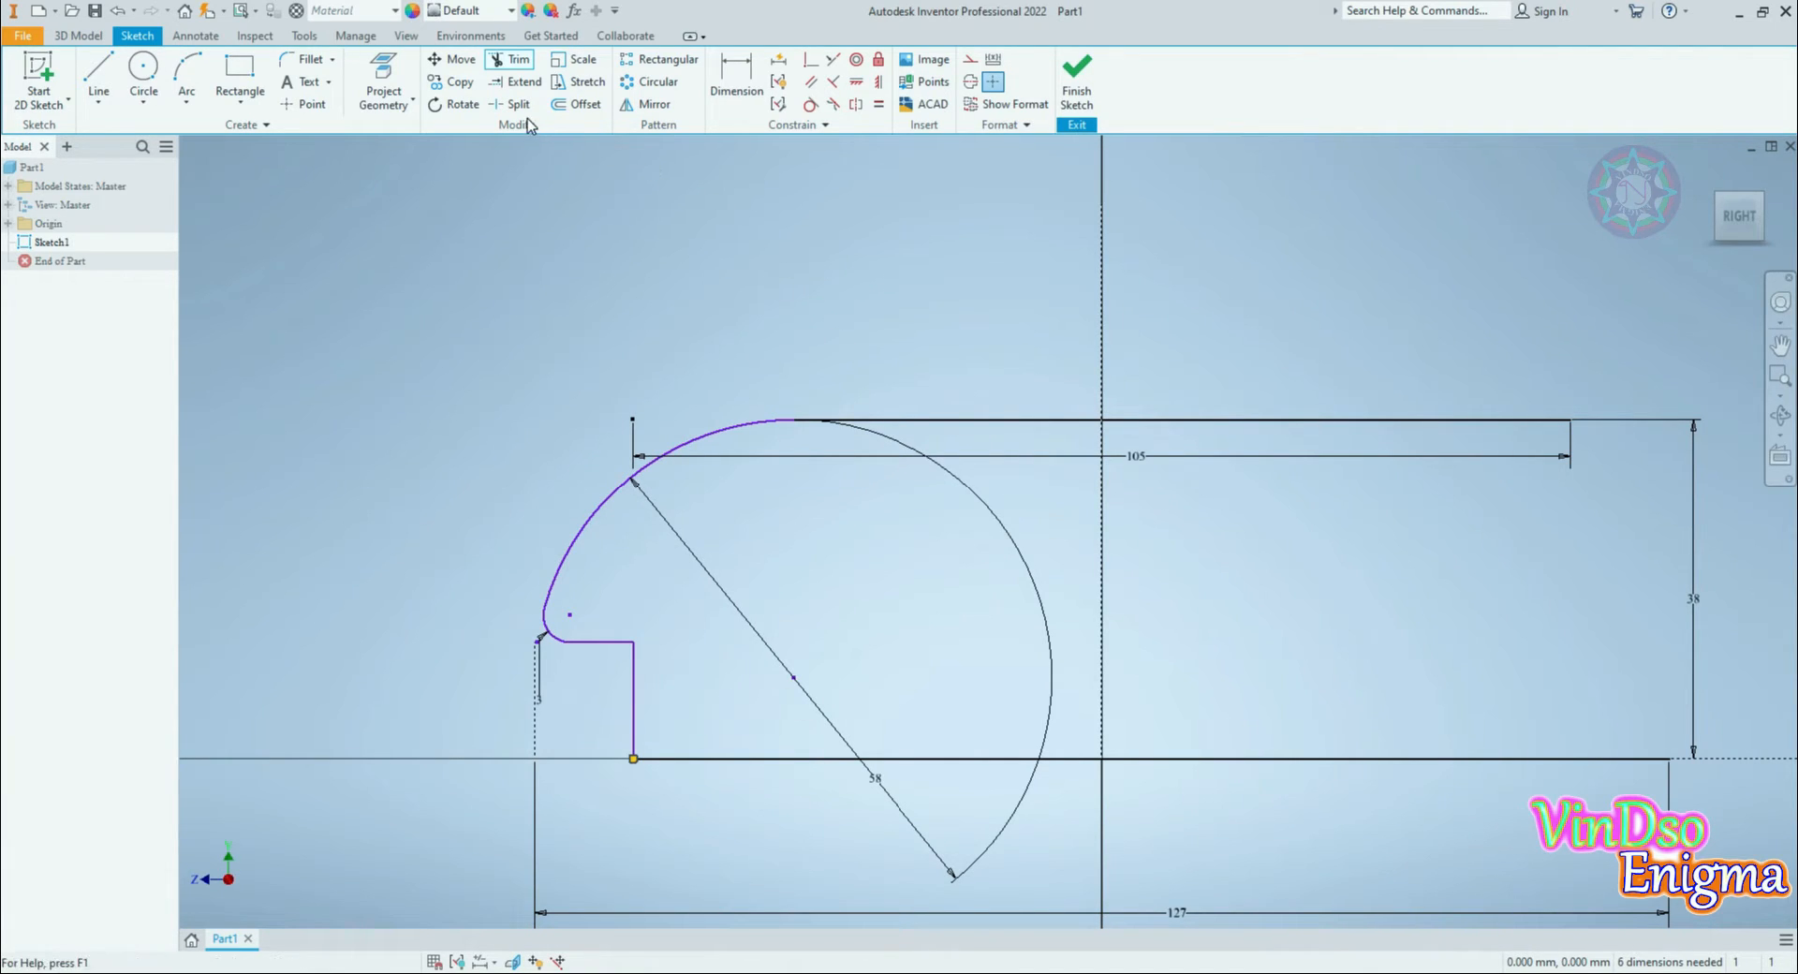
Step: Mirror the 3 mm fillet arc, the short horizontal line and the vertical line about the vertical construction line
{"action": "left_click", "coordinate": [665, 106]}
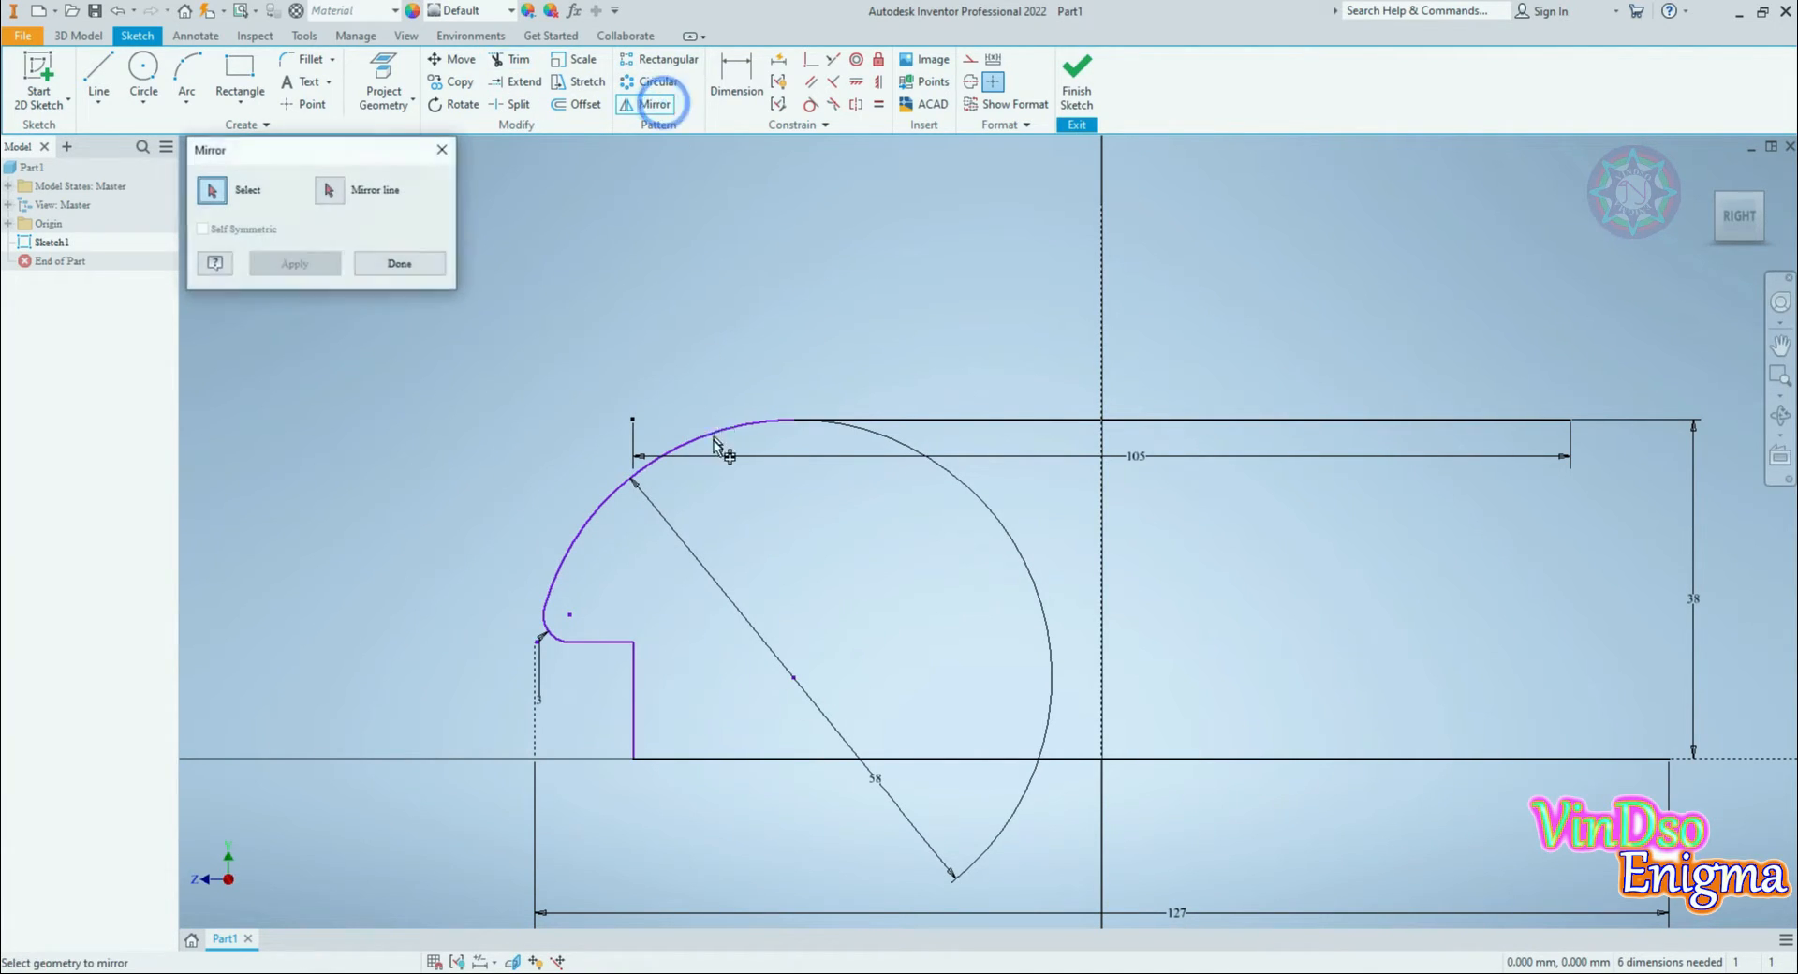
{"action": "left_click", "coordinate": [713, 432]}
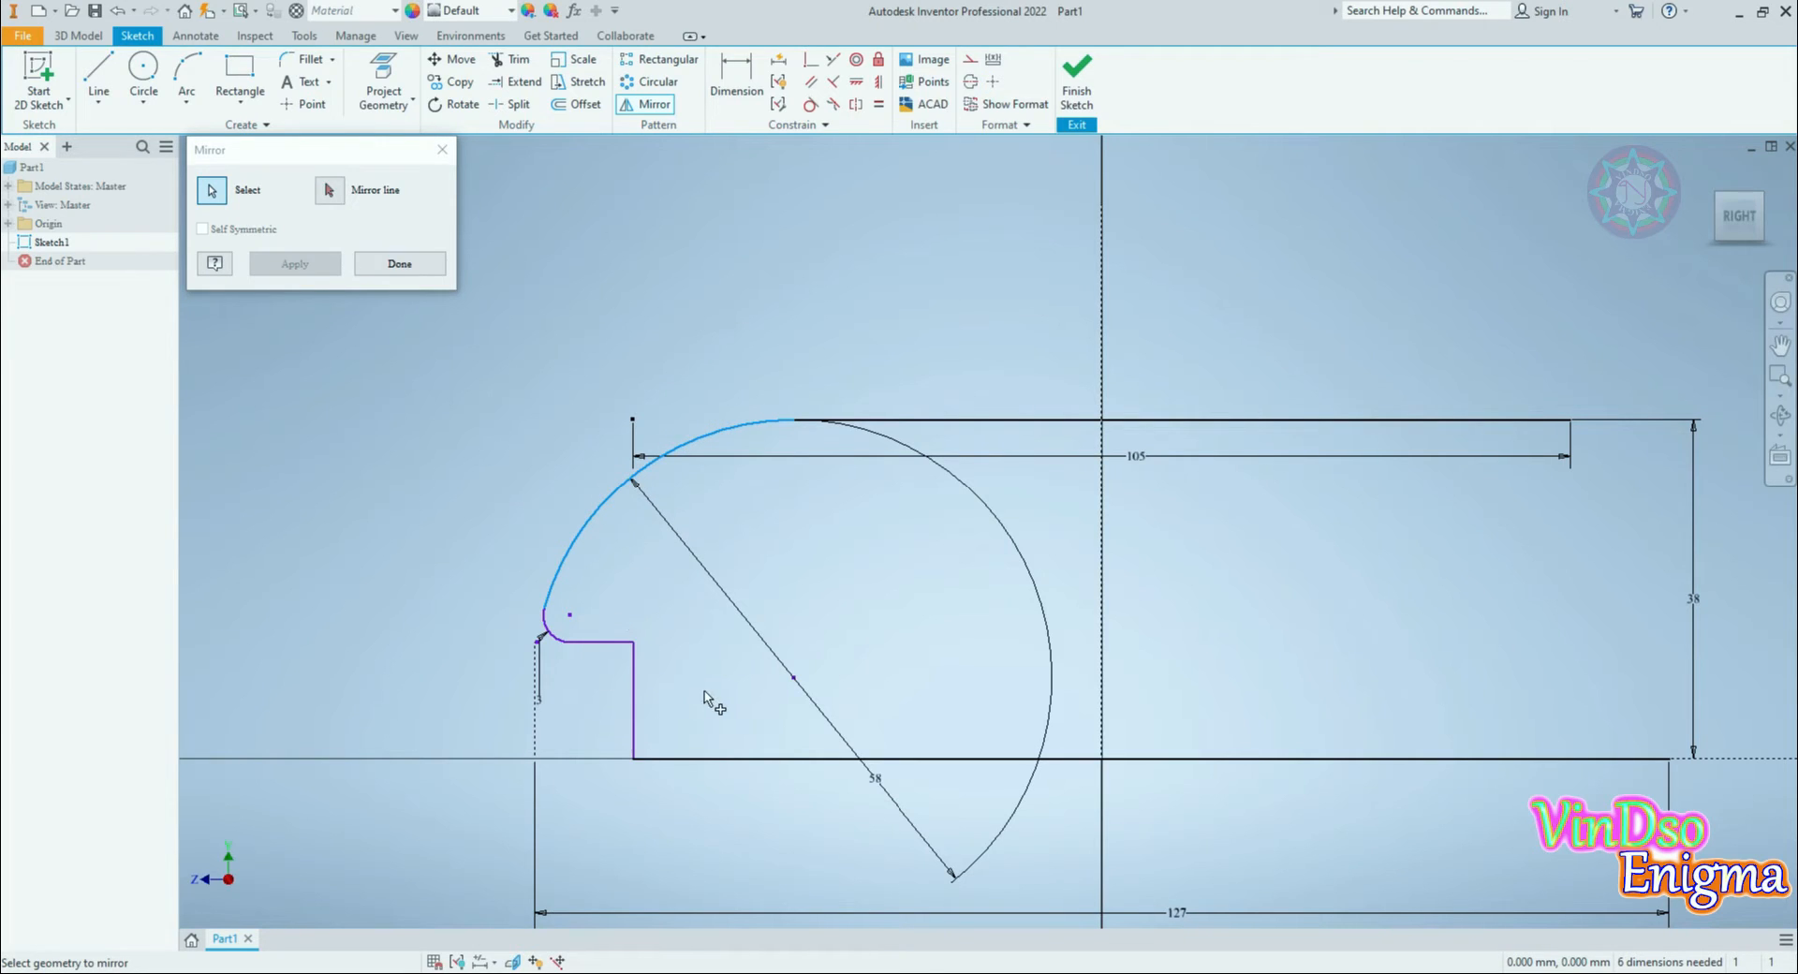
{"action": "left_click_drag", "start_coordinate": [689, 727], "coordinate": [524, 609]}
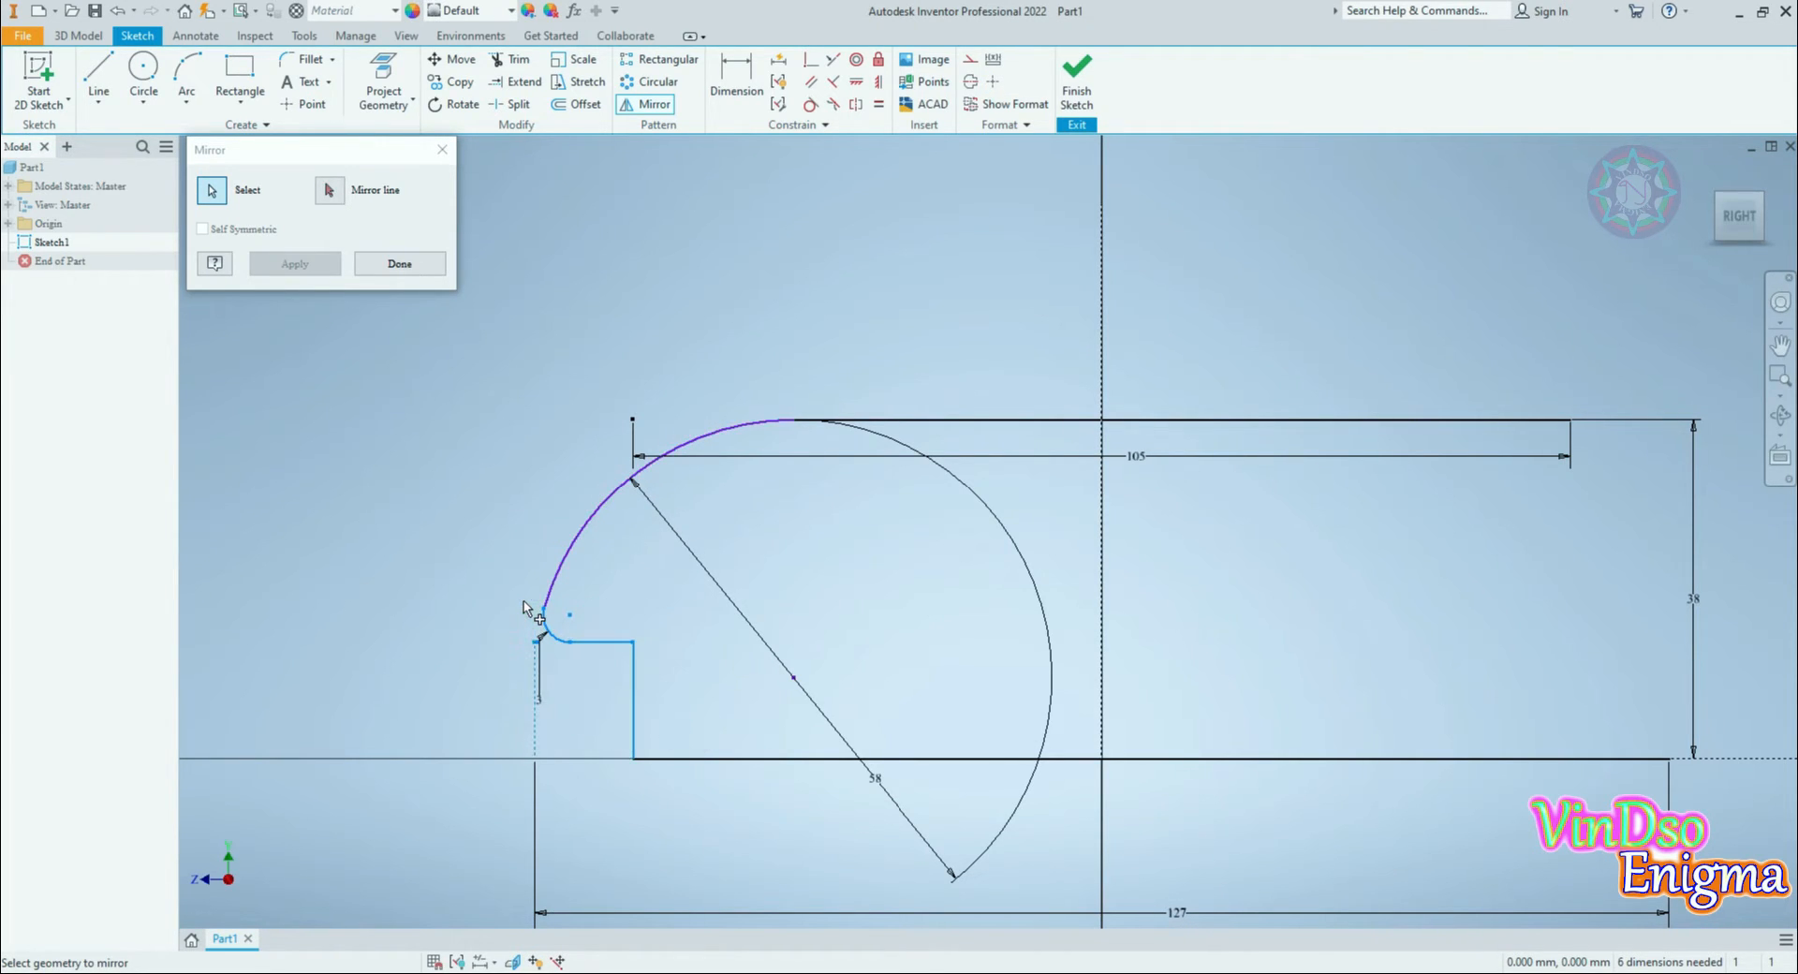
{"action": "left_click", "coordinate": [329, 191]}
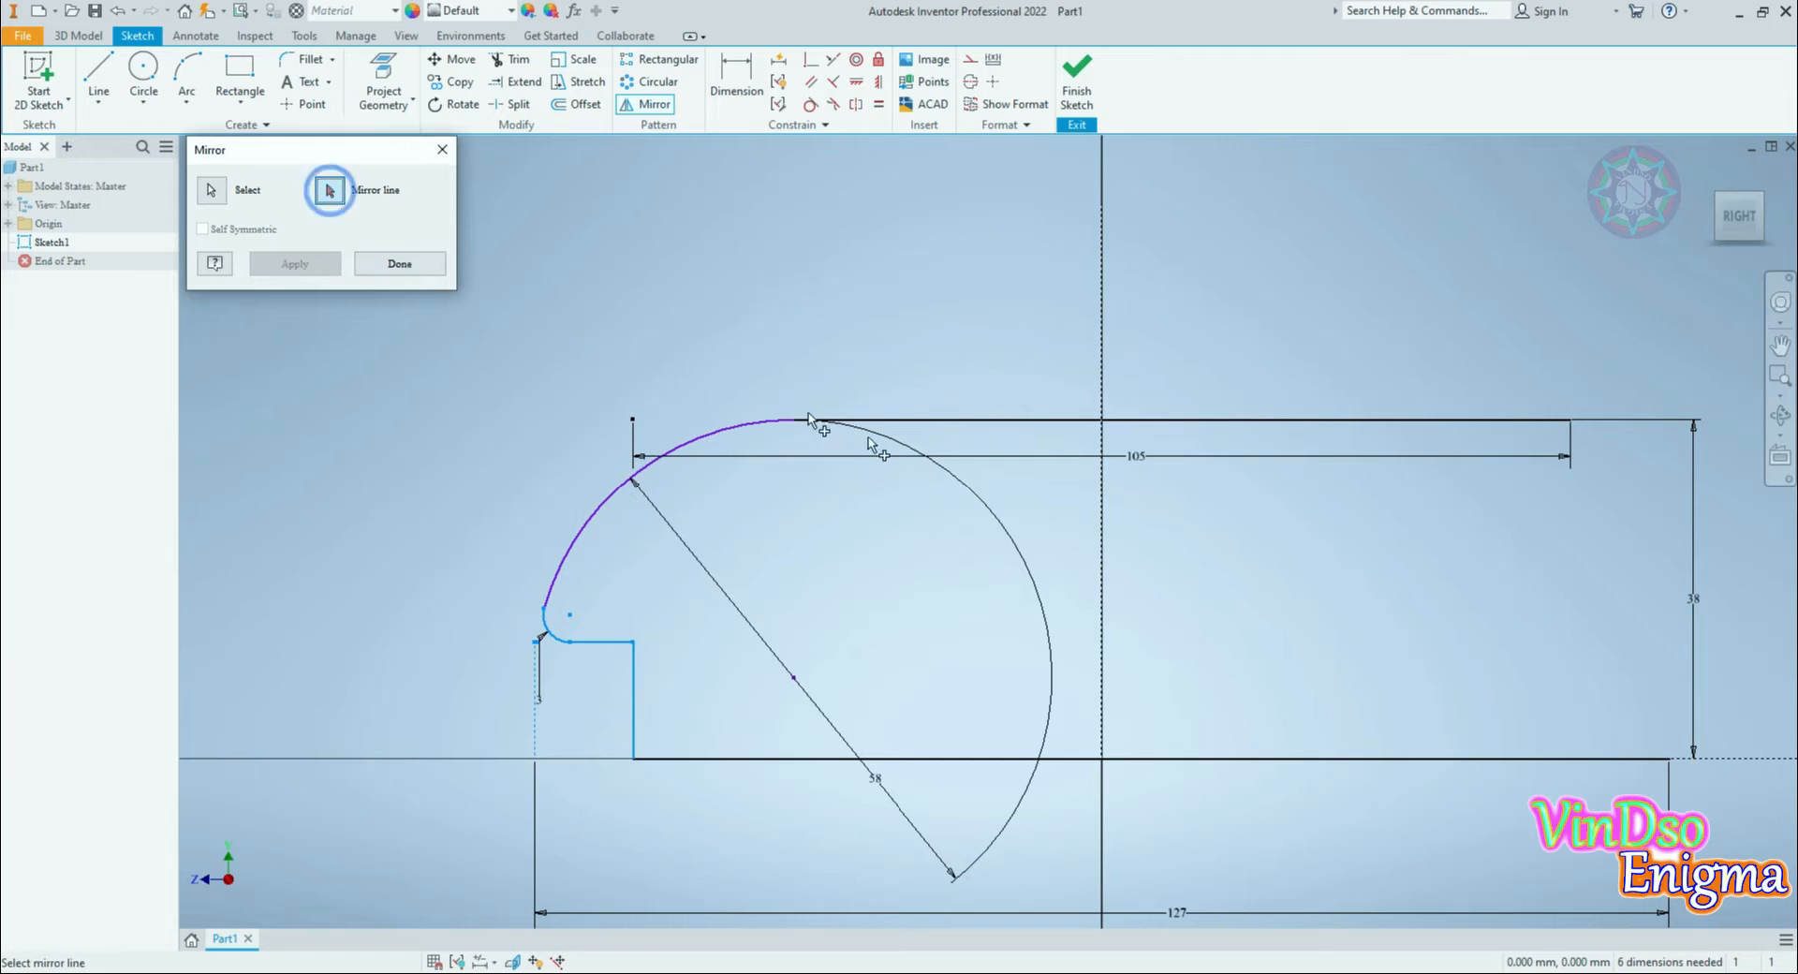
{"action": "left_click", "coordinate": [1103, 559]}
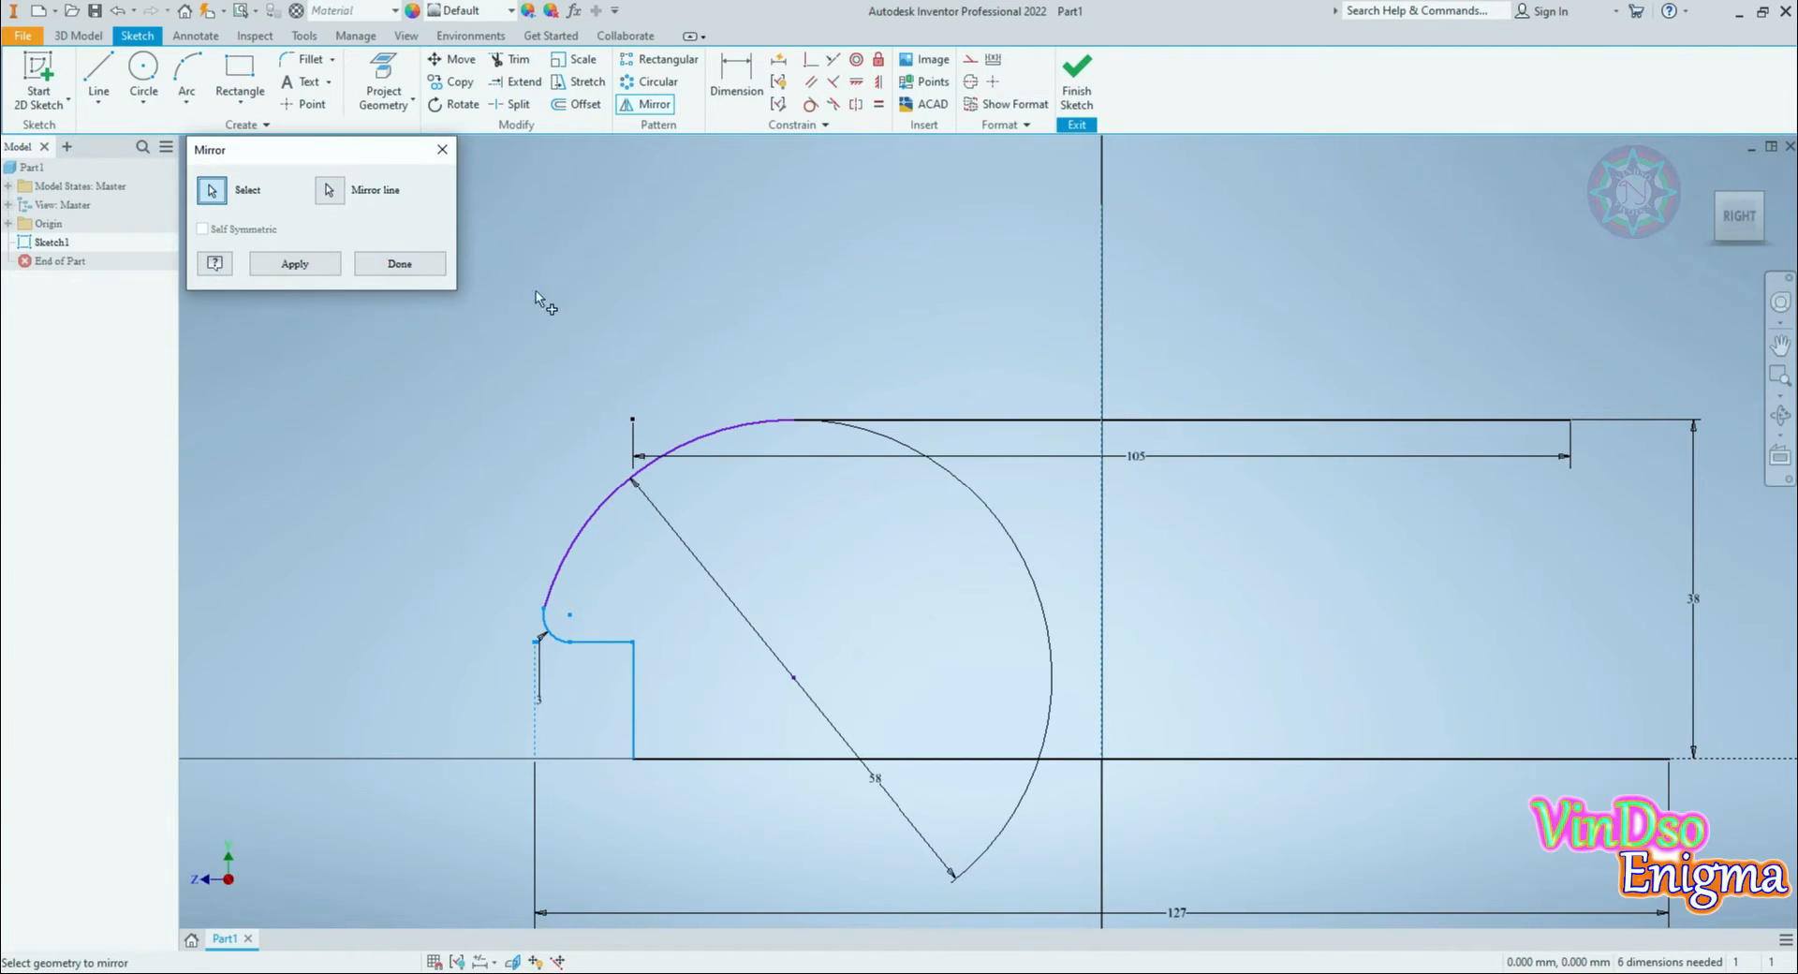
{"action": "left_click", "coordinate": [285, 269]}
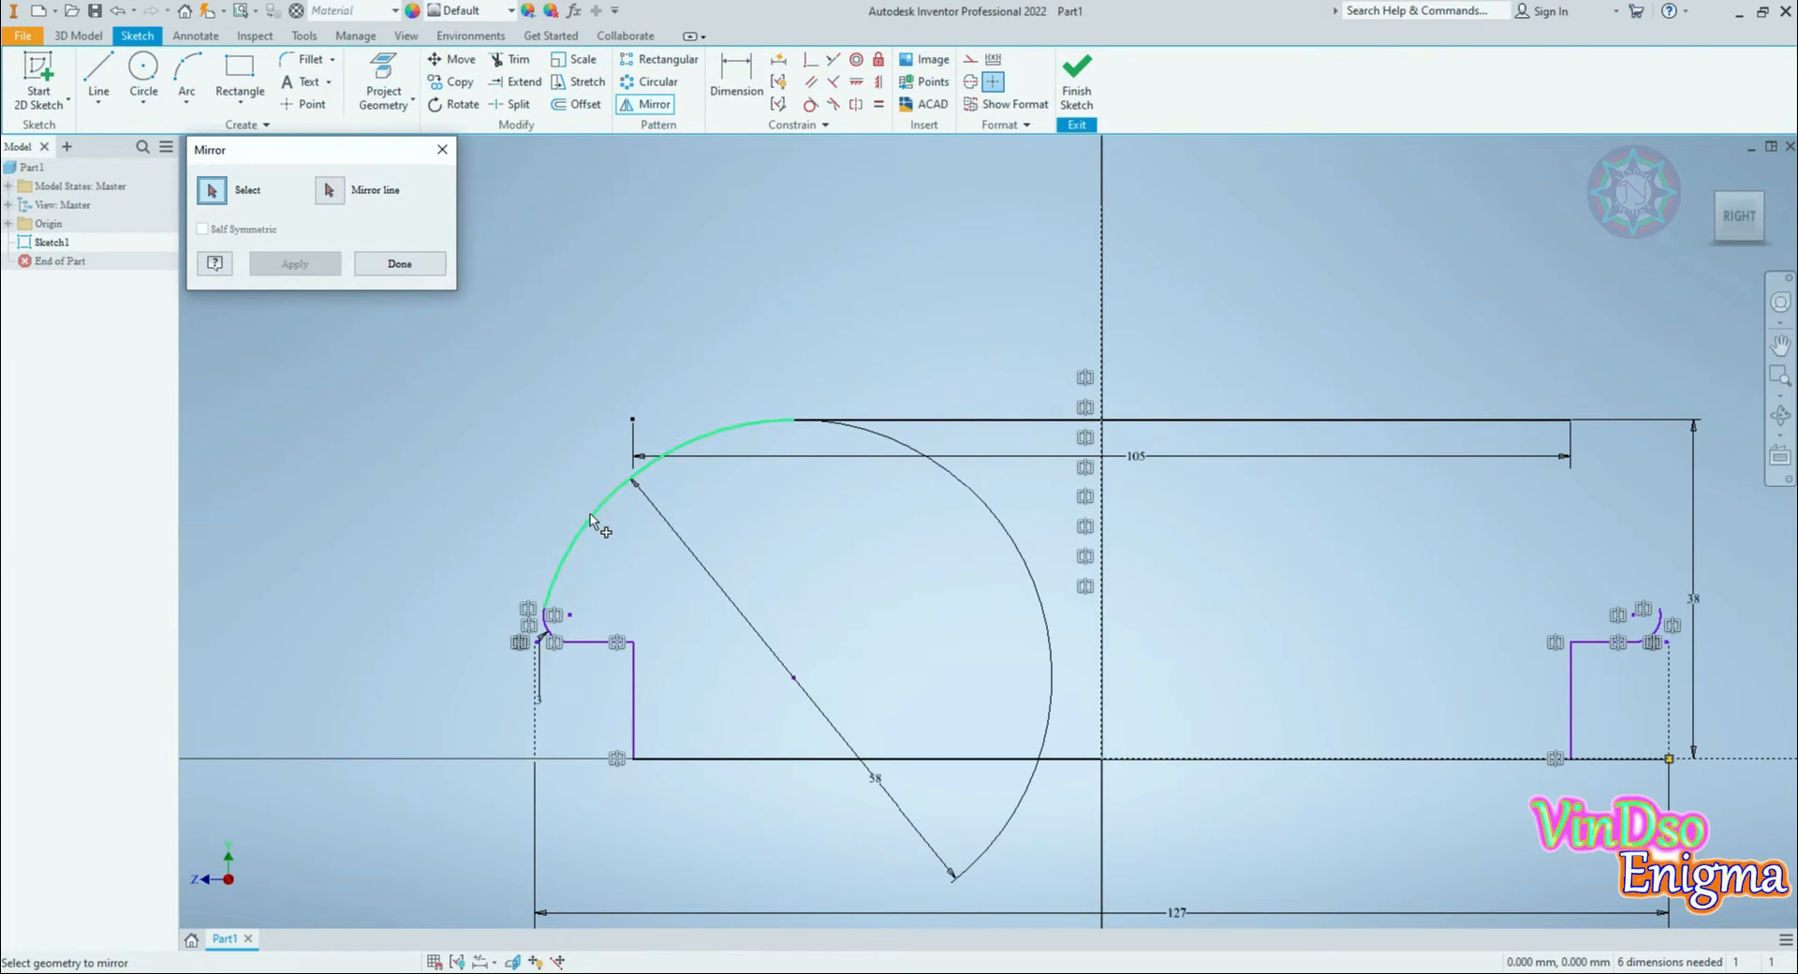
Step: Mirror the large arc about the vertical construction line
{"action": "left_click", "coordinate": [590, 515]}
{"action": "left_click", "coordinate": [329, 190]}
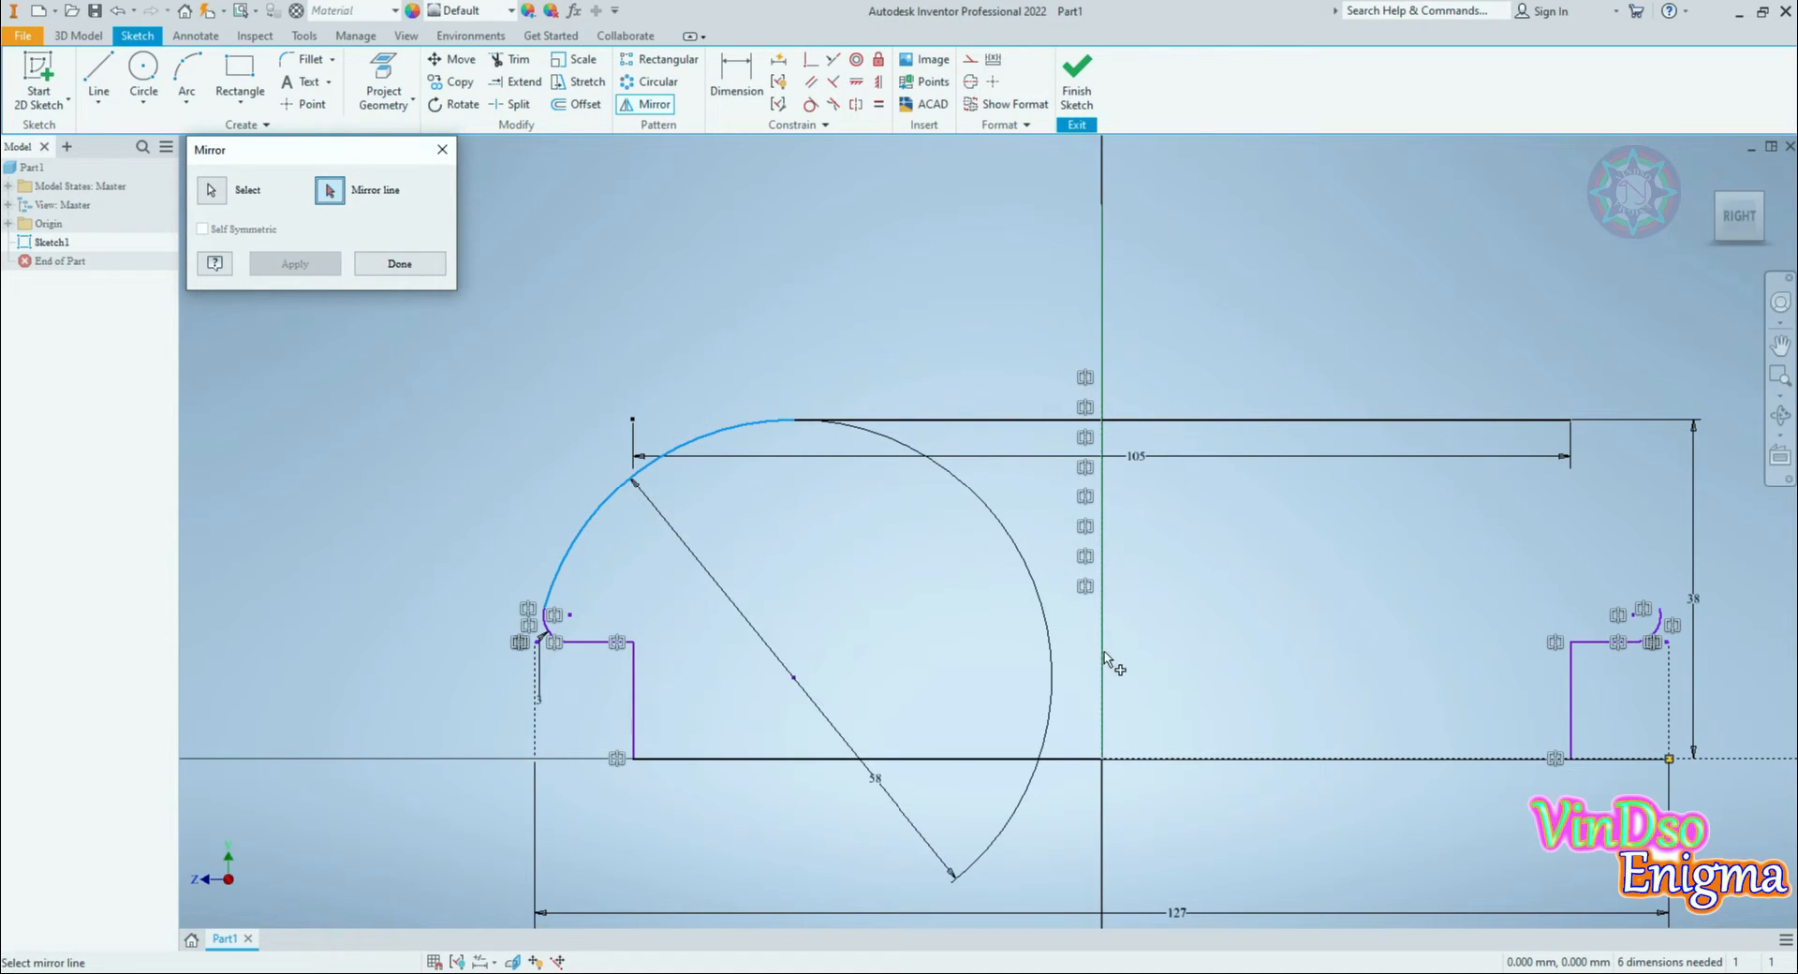
{"action": "left_click", "coordinate": [1104, 655]}
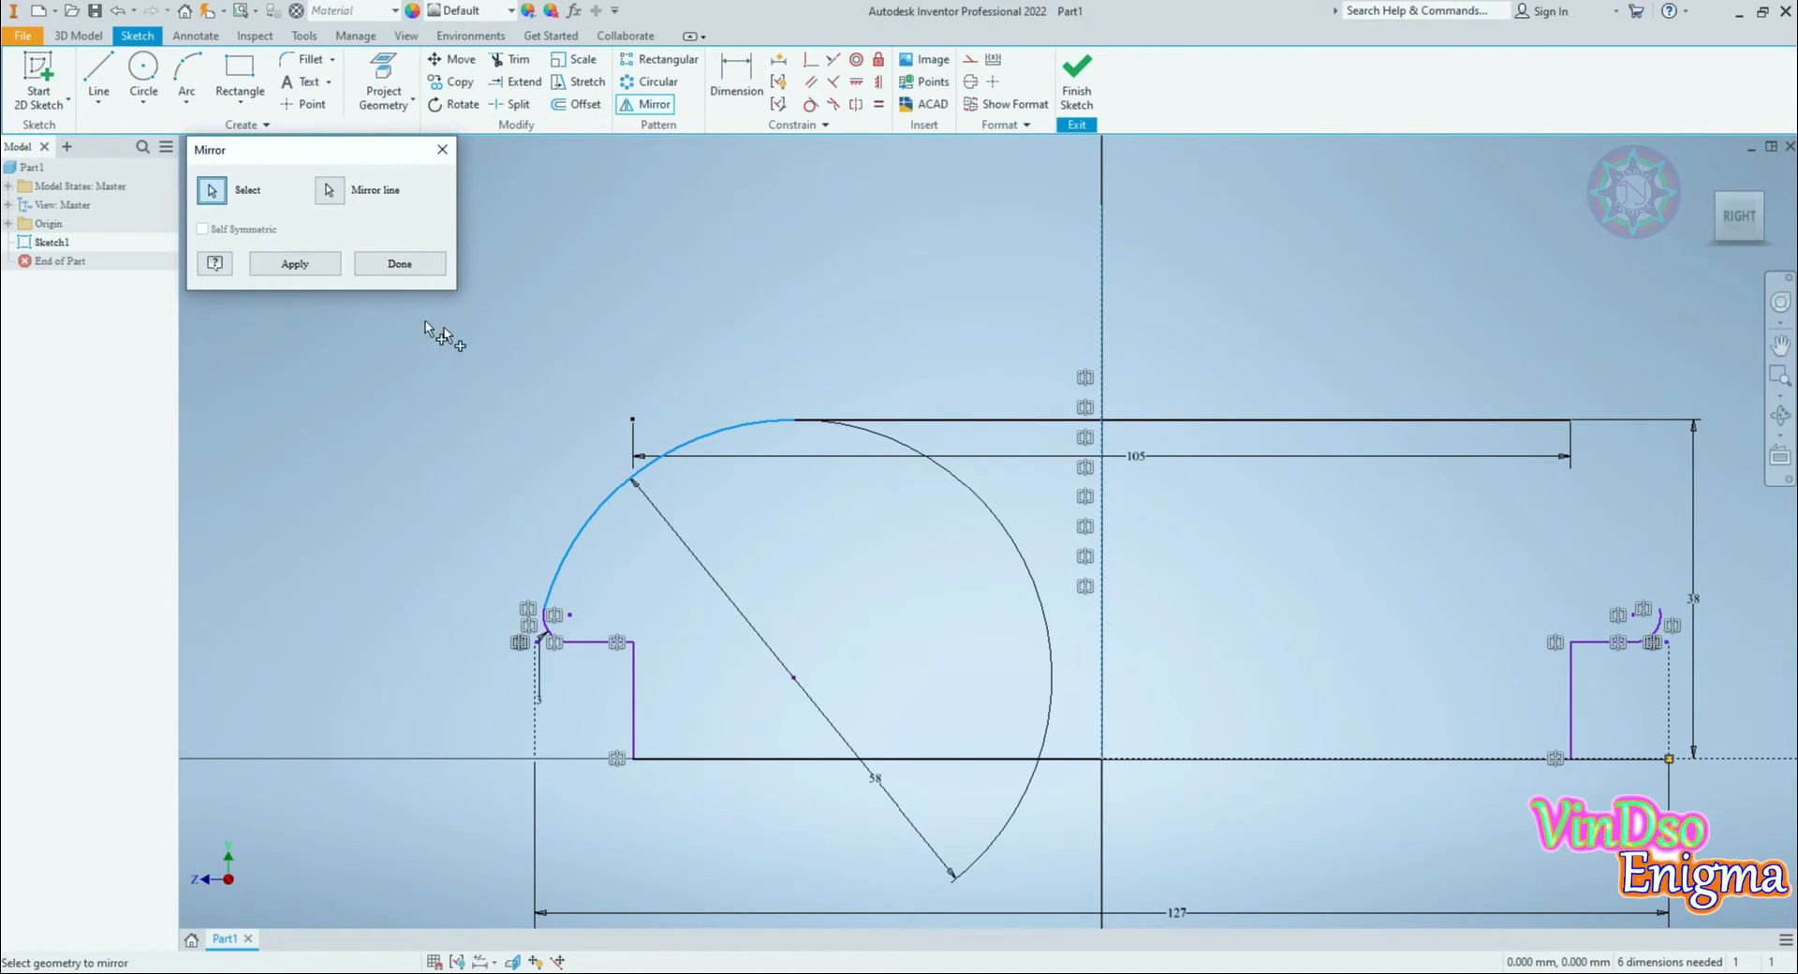
{"action": "left_click", "coordinate": [297, 272]}
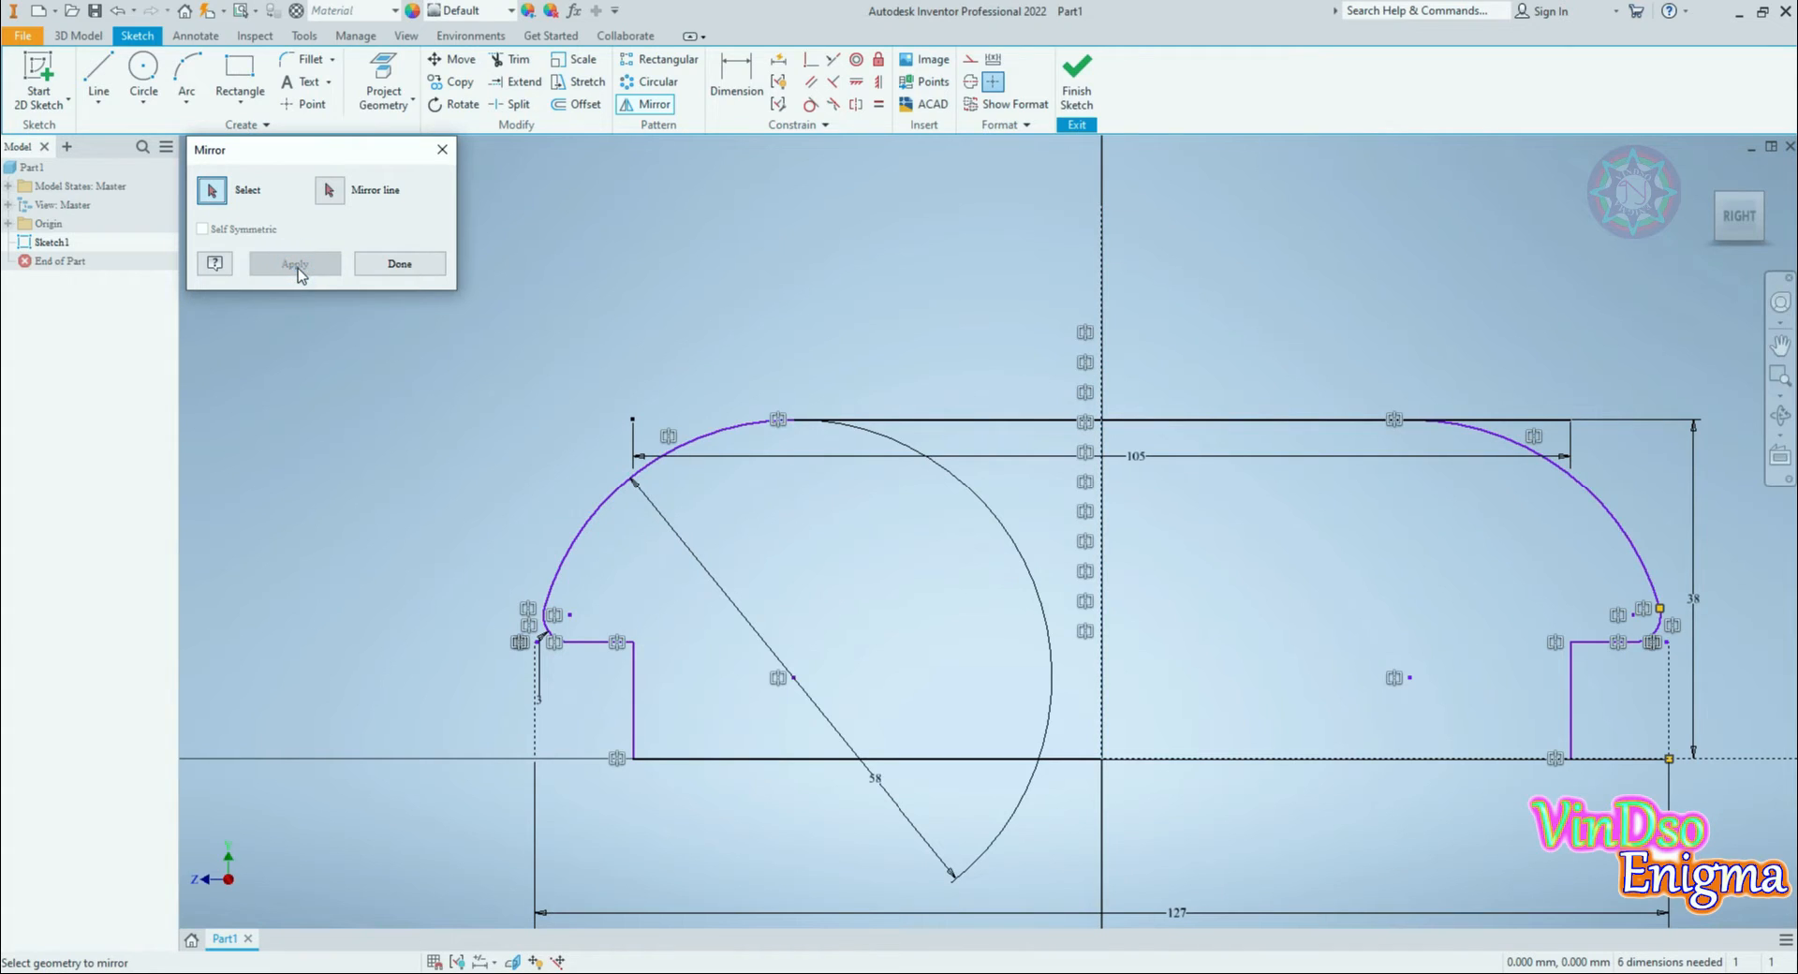
Step: Try to apply a tangent constraint between the top horizontal line and the original large arc
{"action": "left_click", "coordinate": [412, 265]}
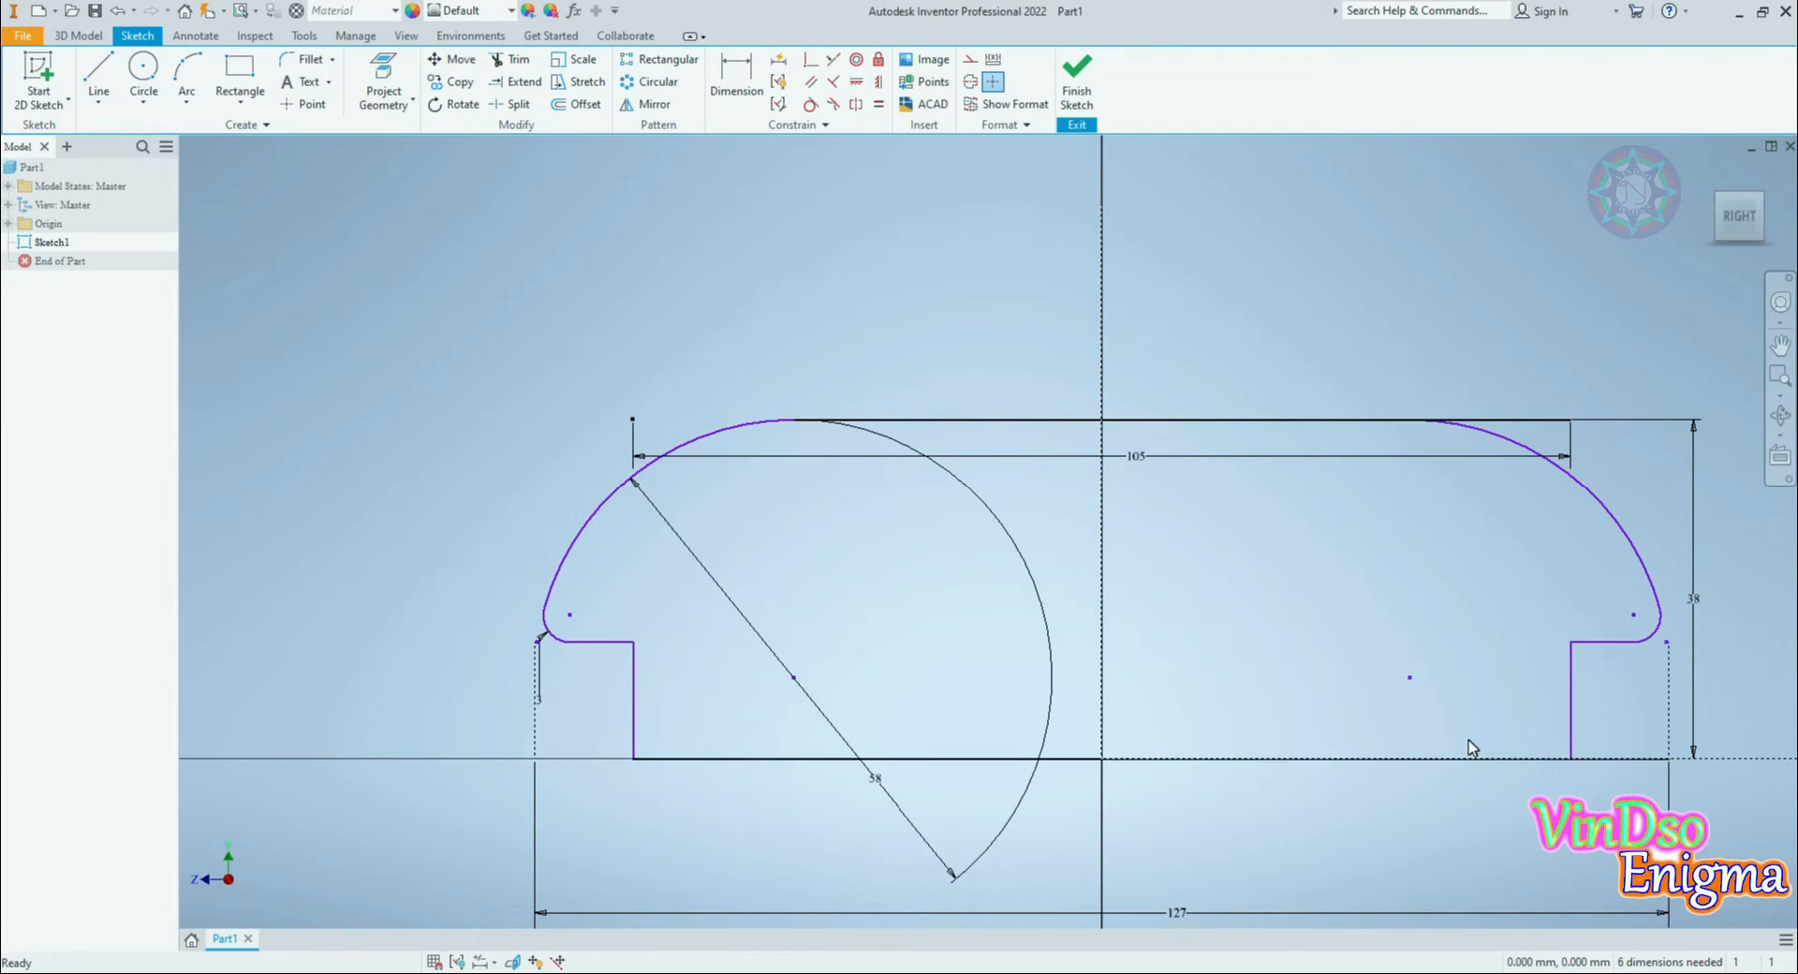
{"action": "middle_click_drag", "start_coordinate": [1440, 704], "coordinate": [1385, 662]}
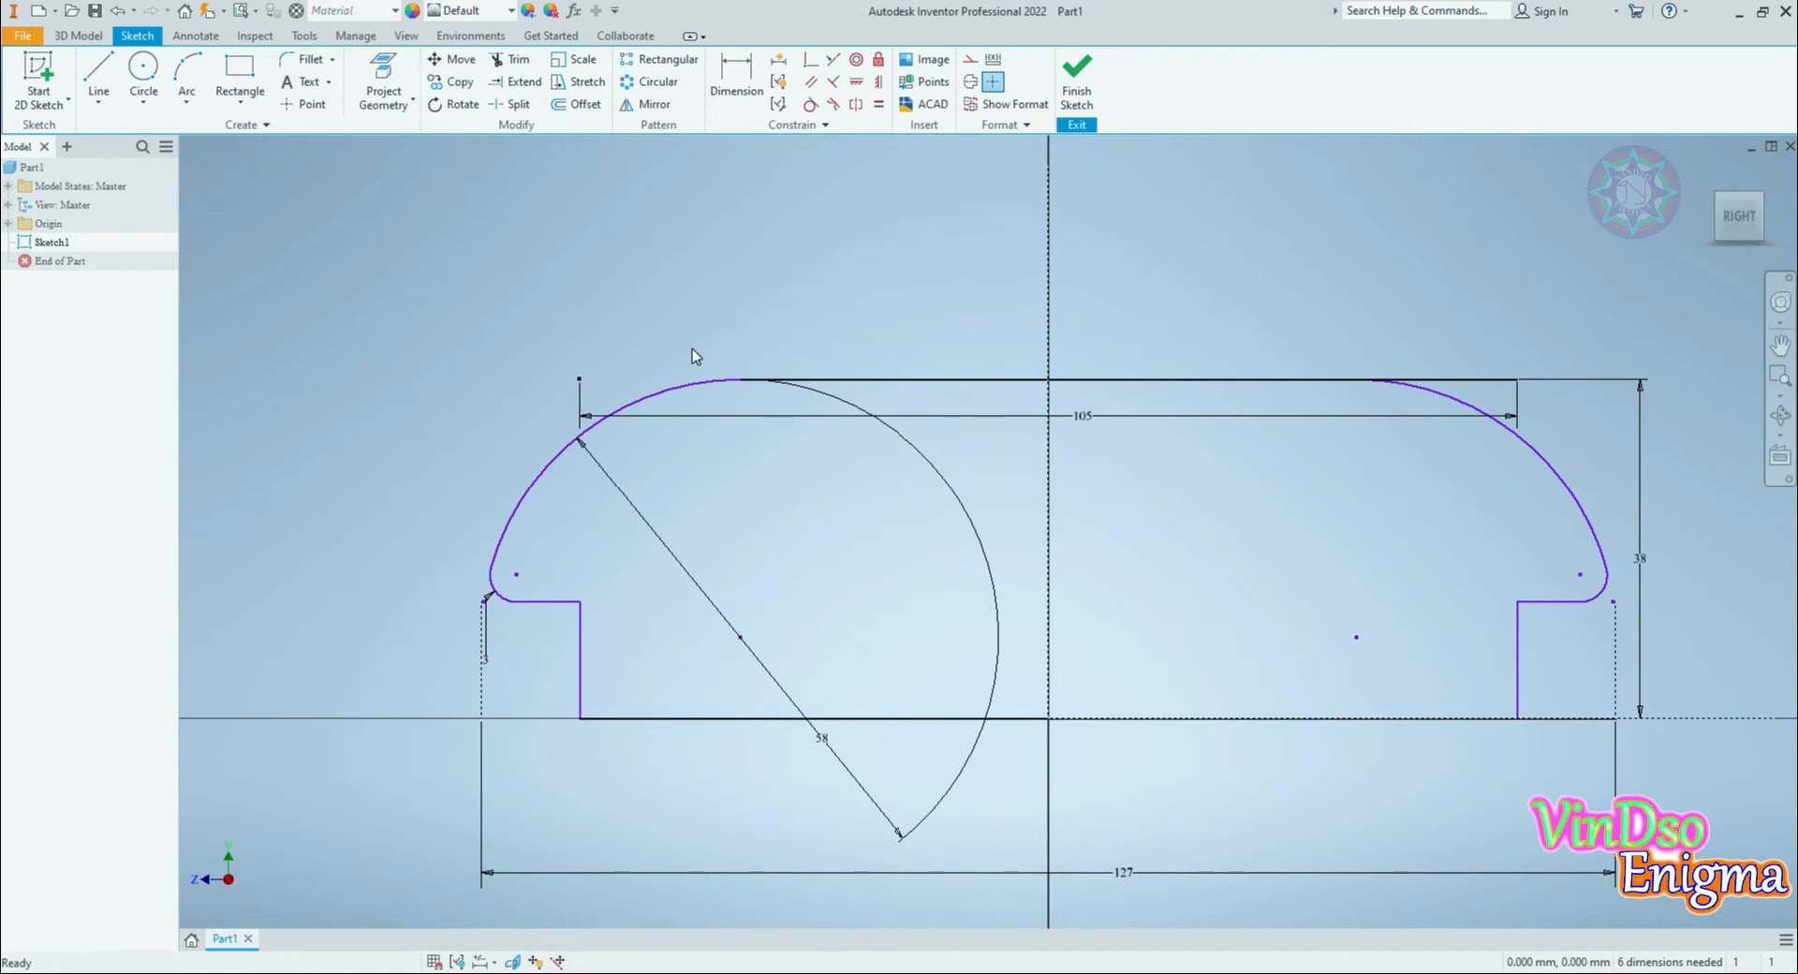
{"action": "left_click", "coordinate": [810, 104]}
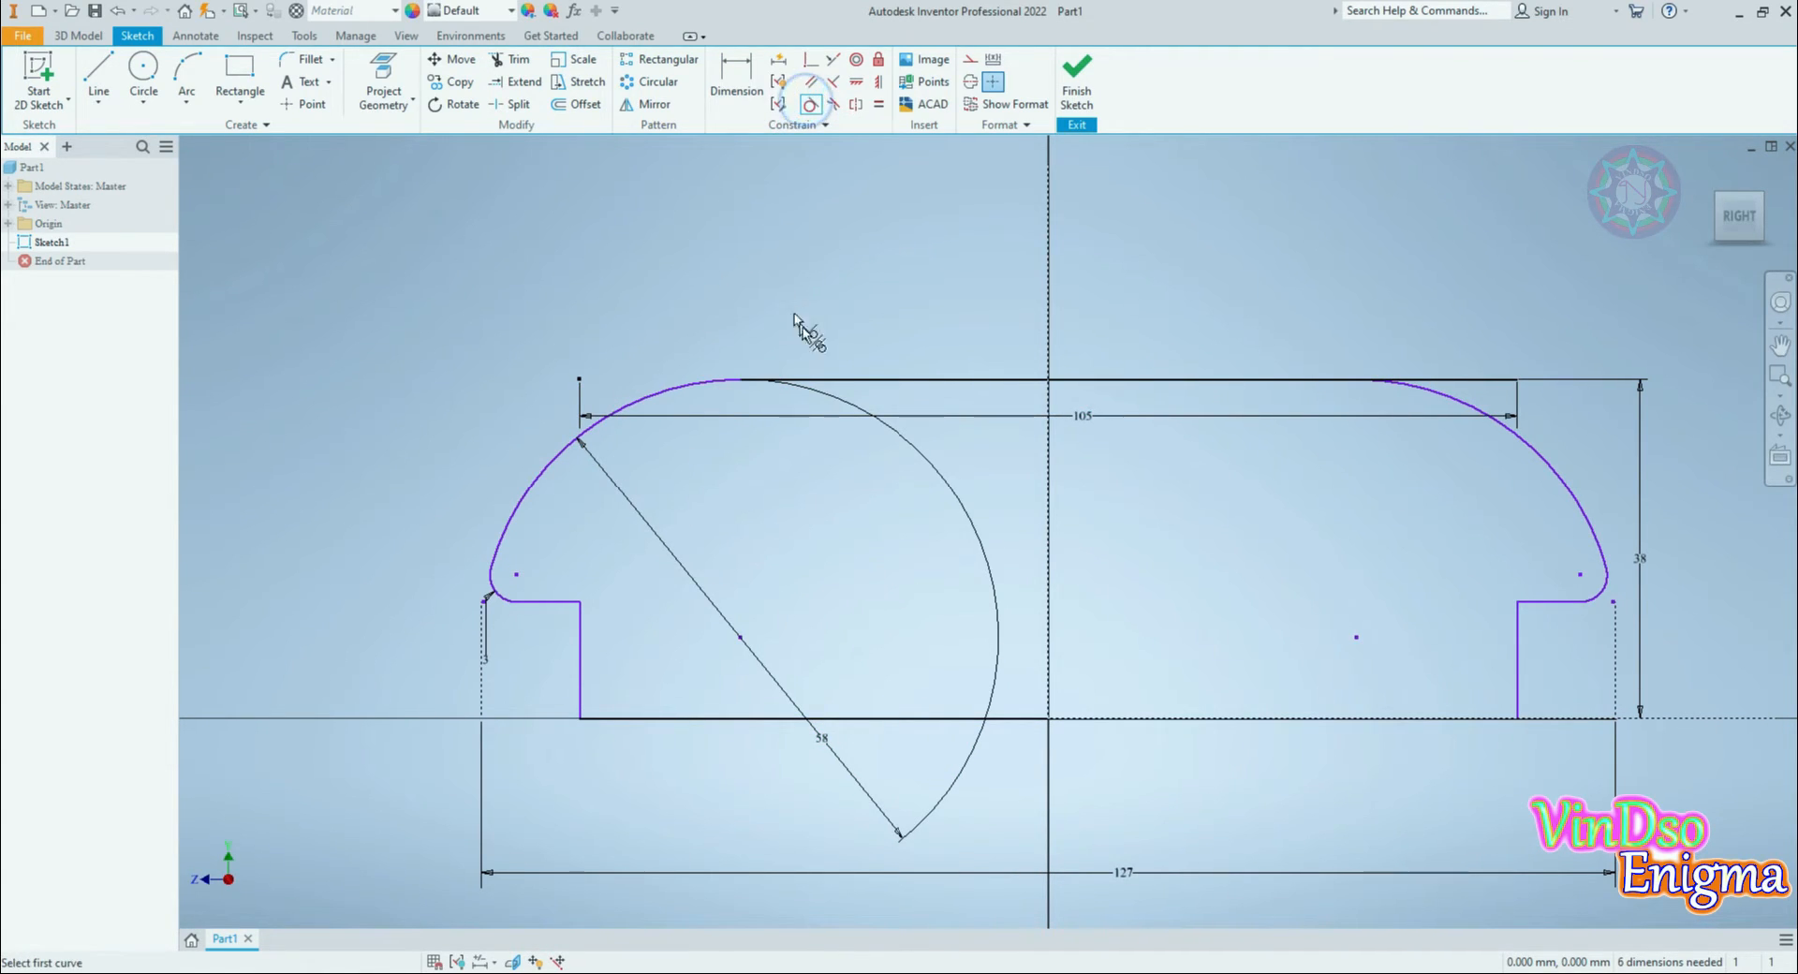
{"action": "left_click", "coordinate": [849, 381]}
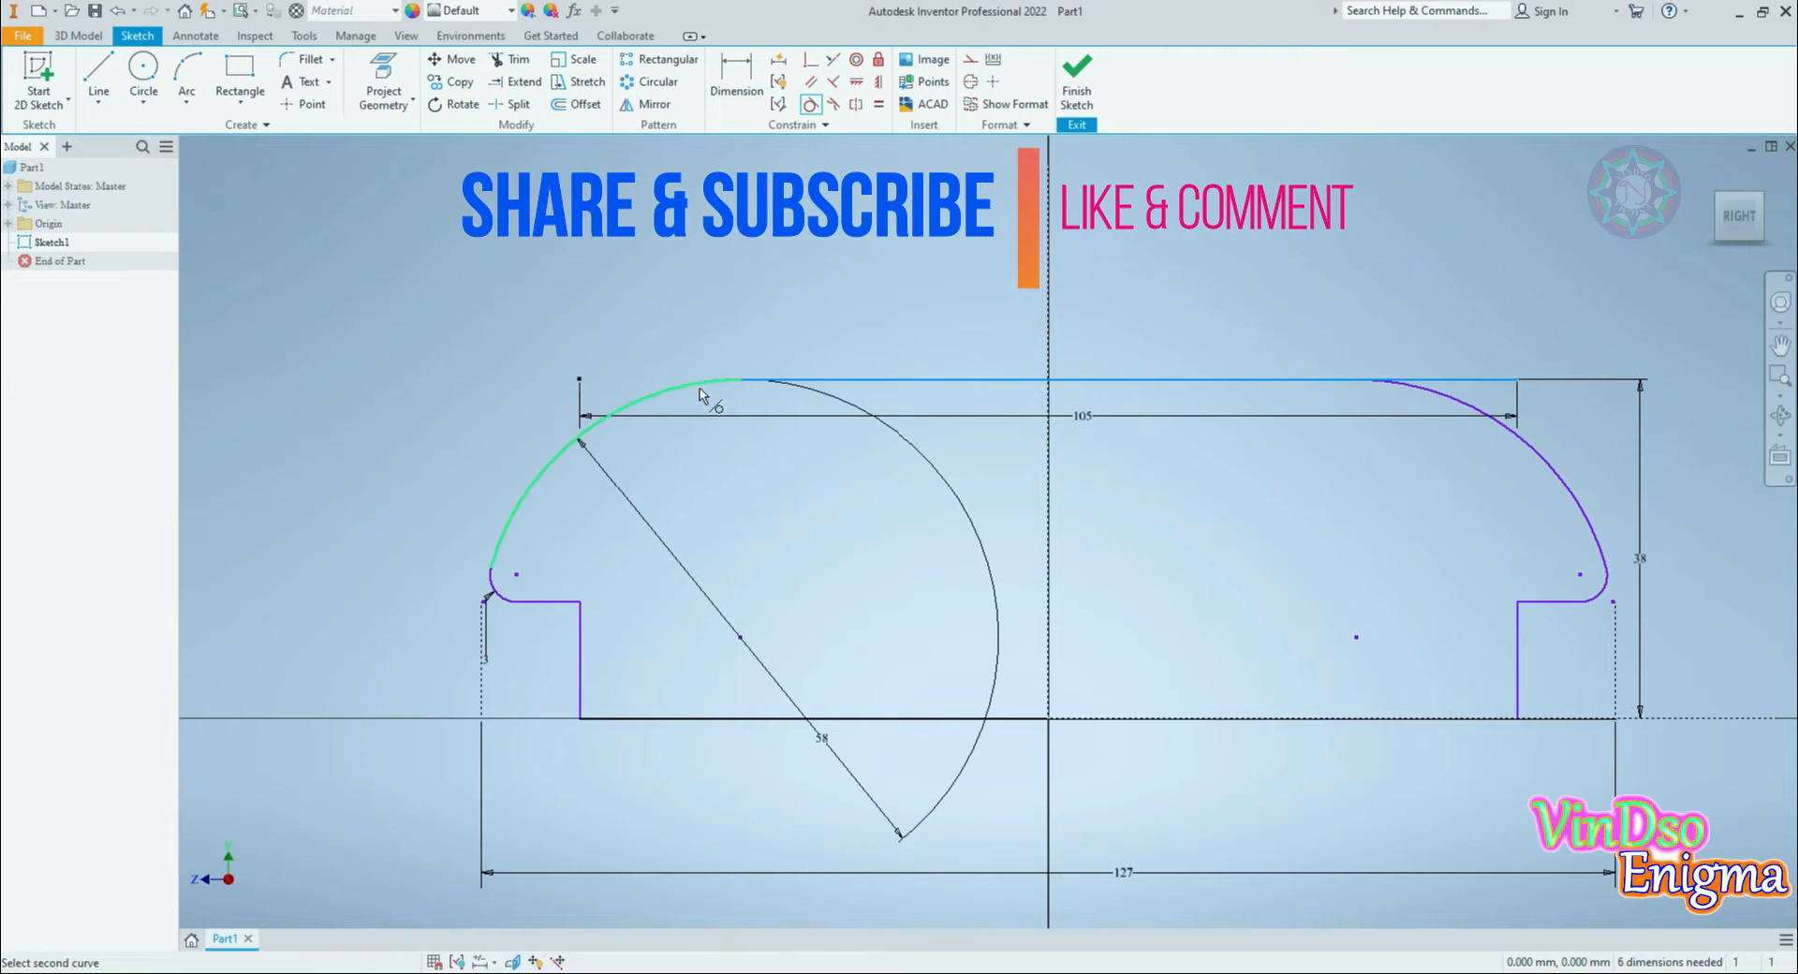
{"action": "left_click", "coordinate": [702, 387]}
{"action": "left_click", "coordinate": [567, 200]}
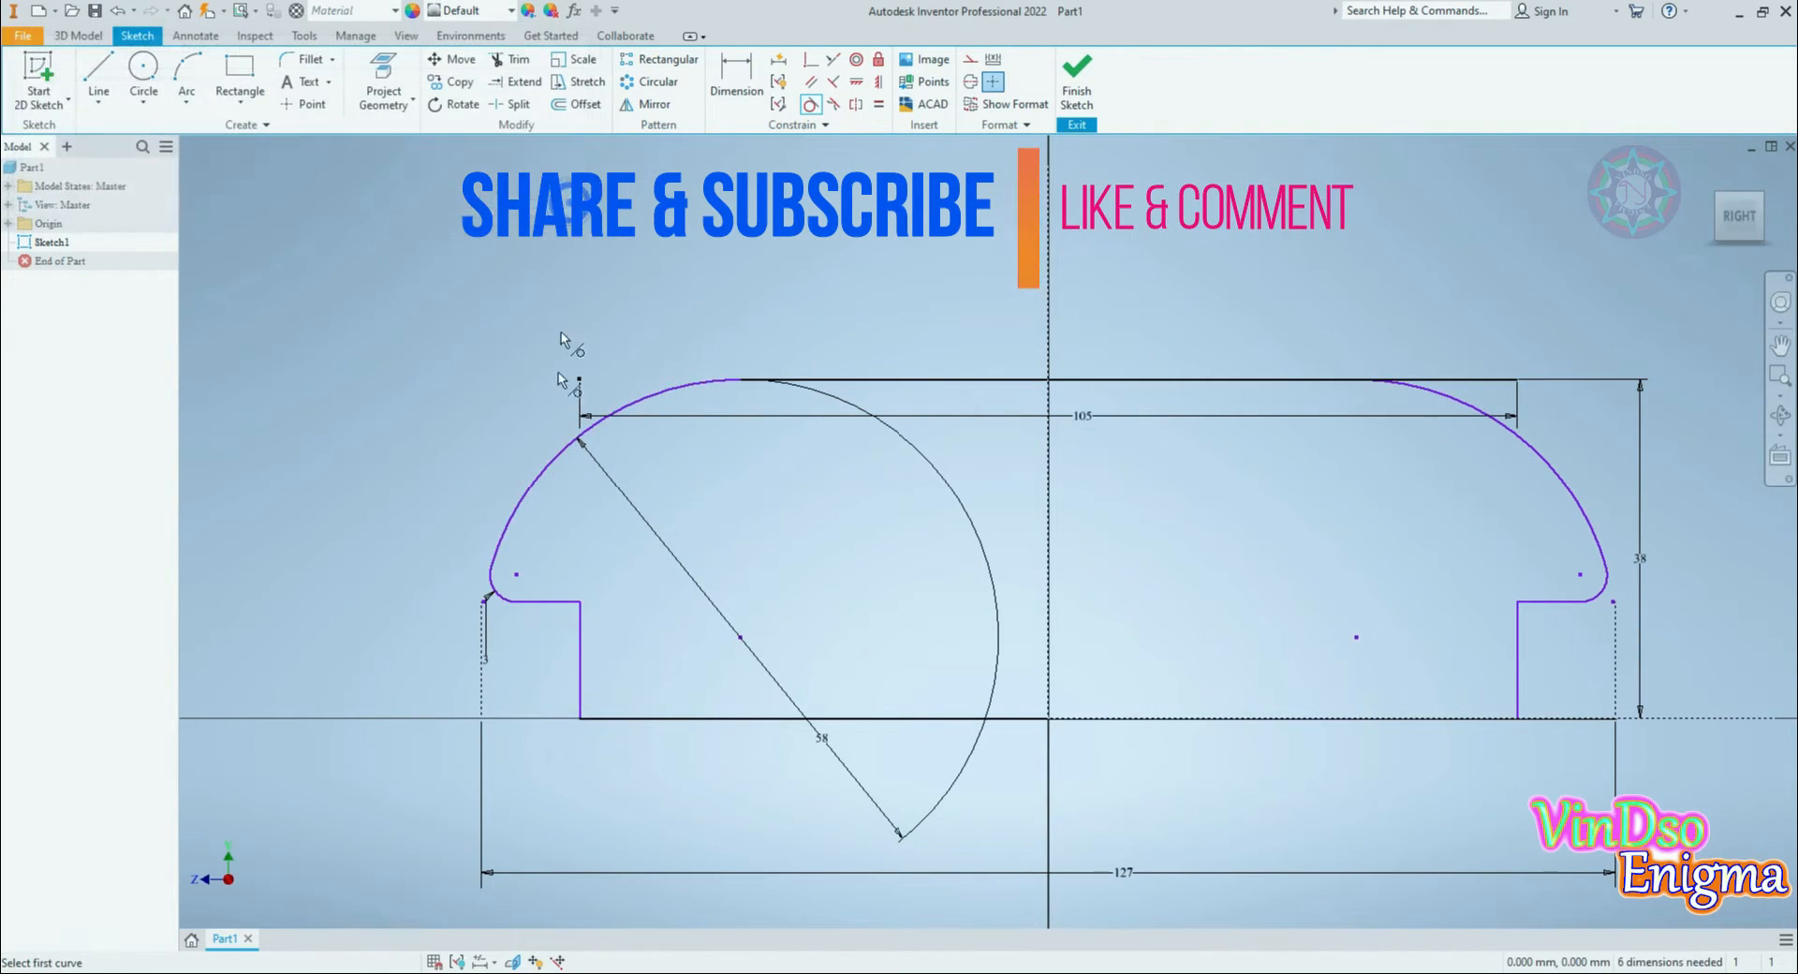
Step: Try to make the original 3 mm fillet arc tangent to the large arc and to the short horizontal line
{"action": "left_click", "coordinate": [513, 530]}
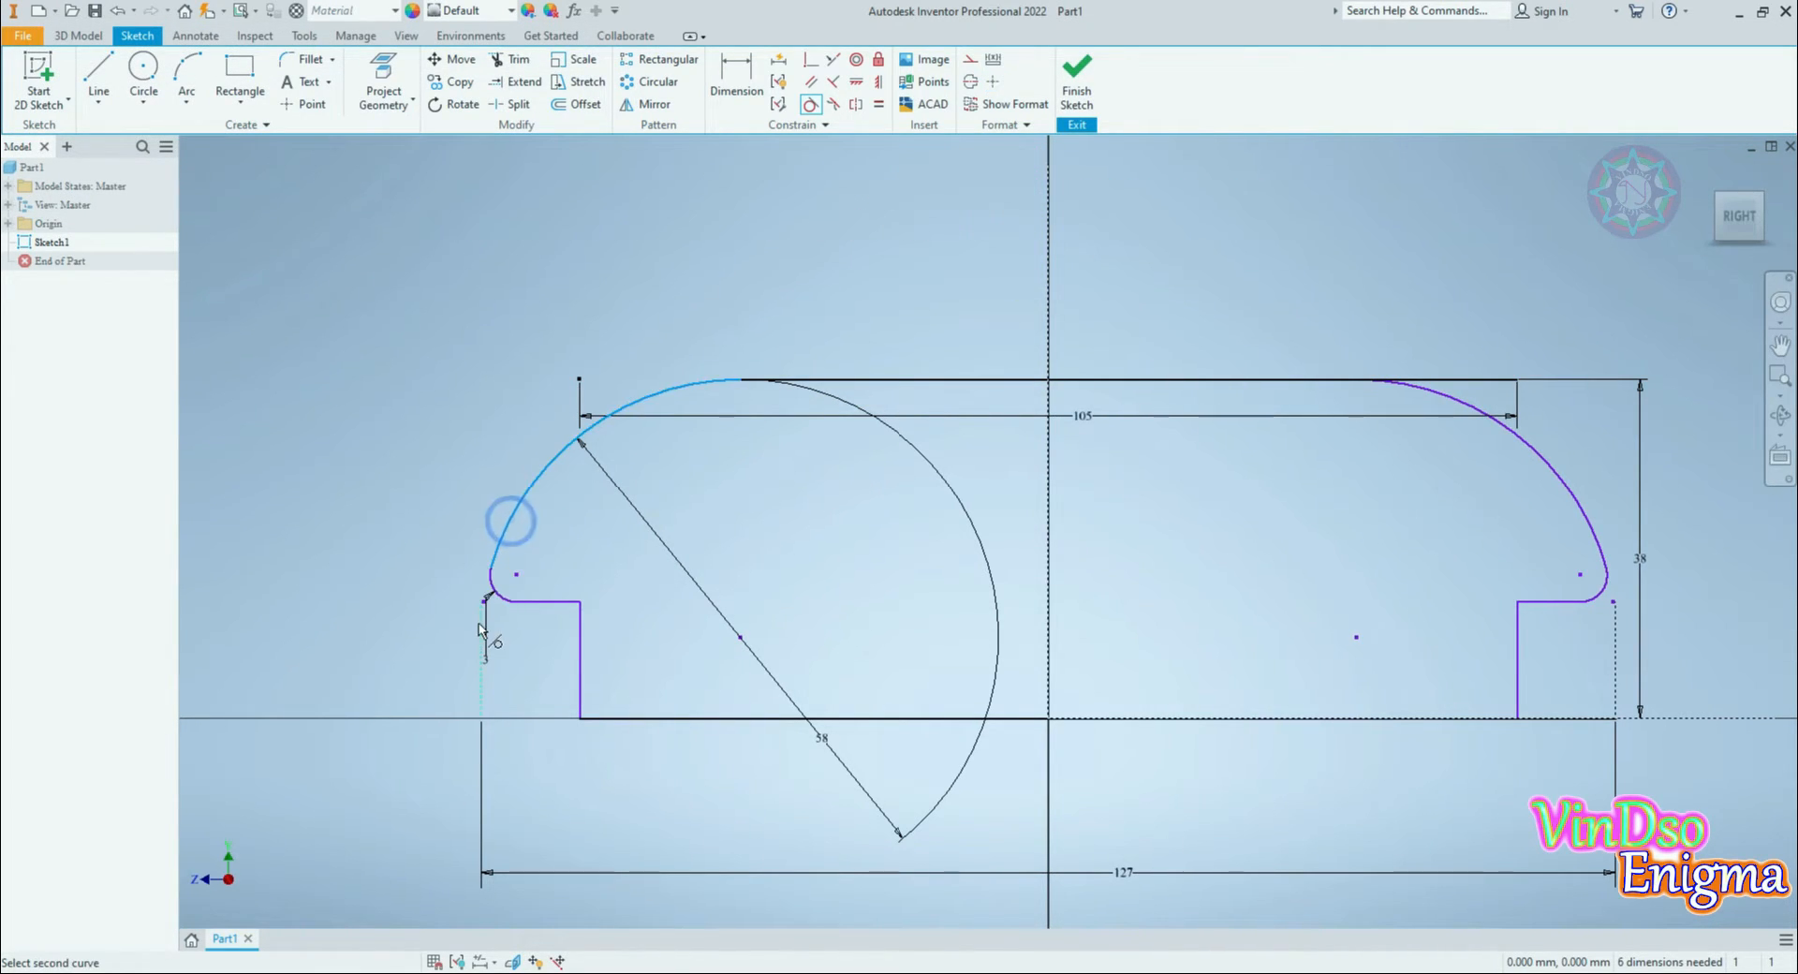
{"action": "left_click", "coordinate": [491, 588]}
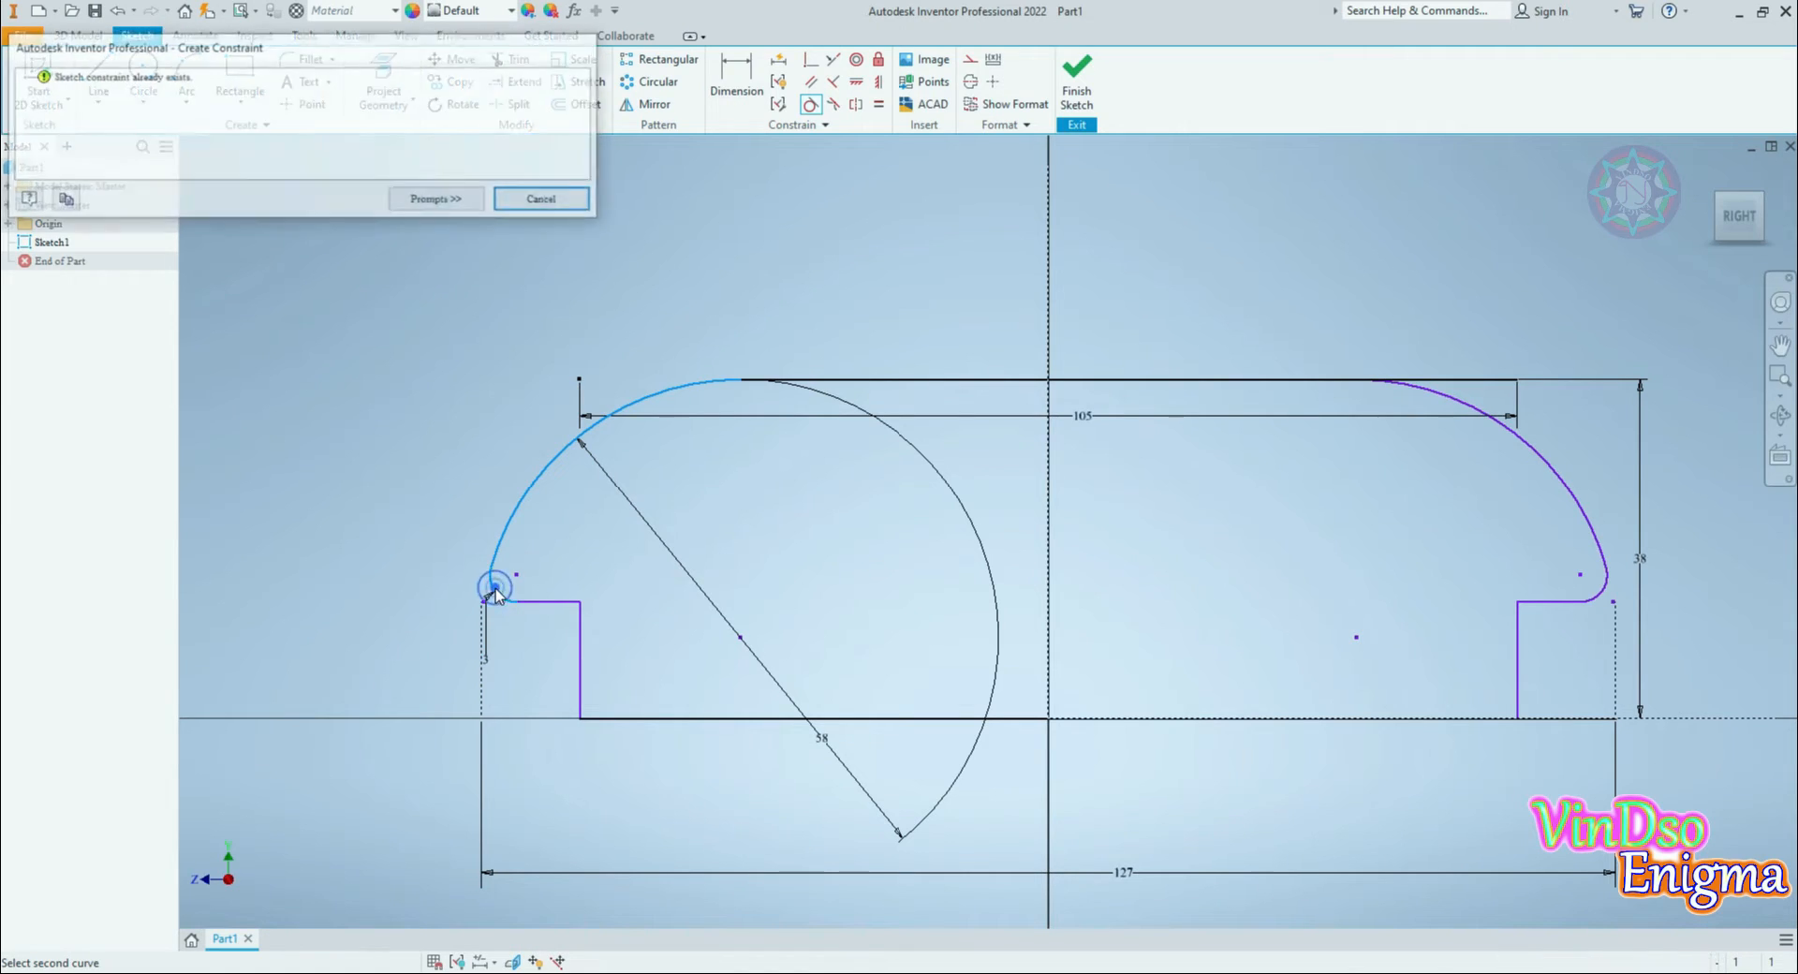
{"action": "left_click", "coordinate": [511, 211]}
{"action": "scroll", "coordinate": [520, 597], "scroll_direction": "up", "scroll_amount": 5}
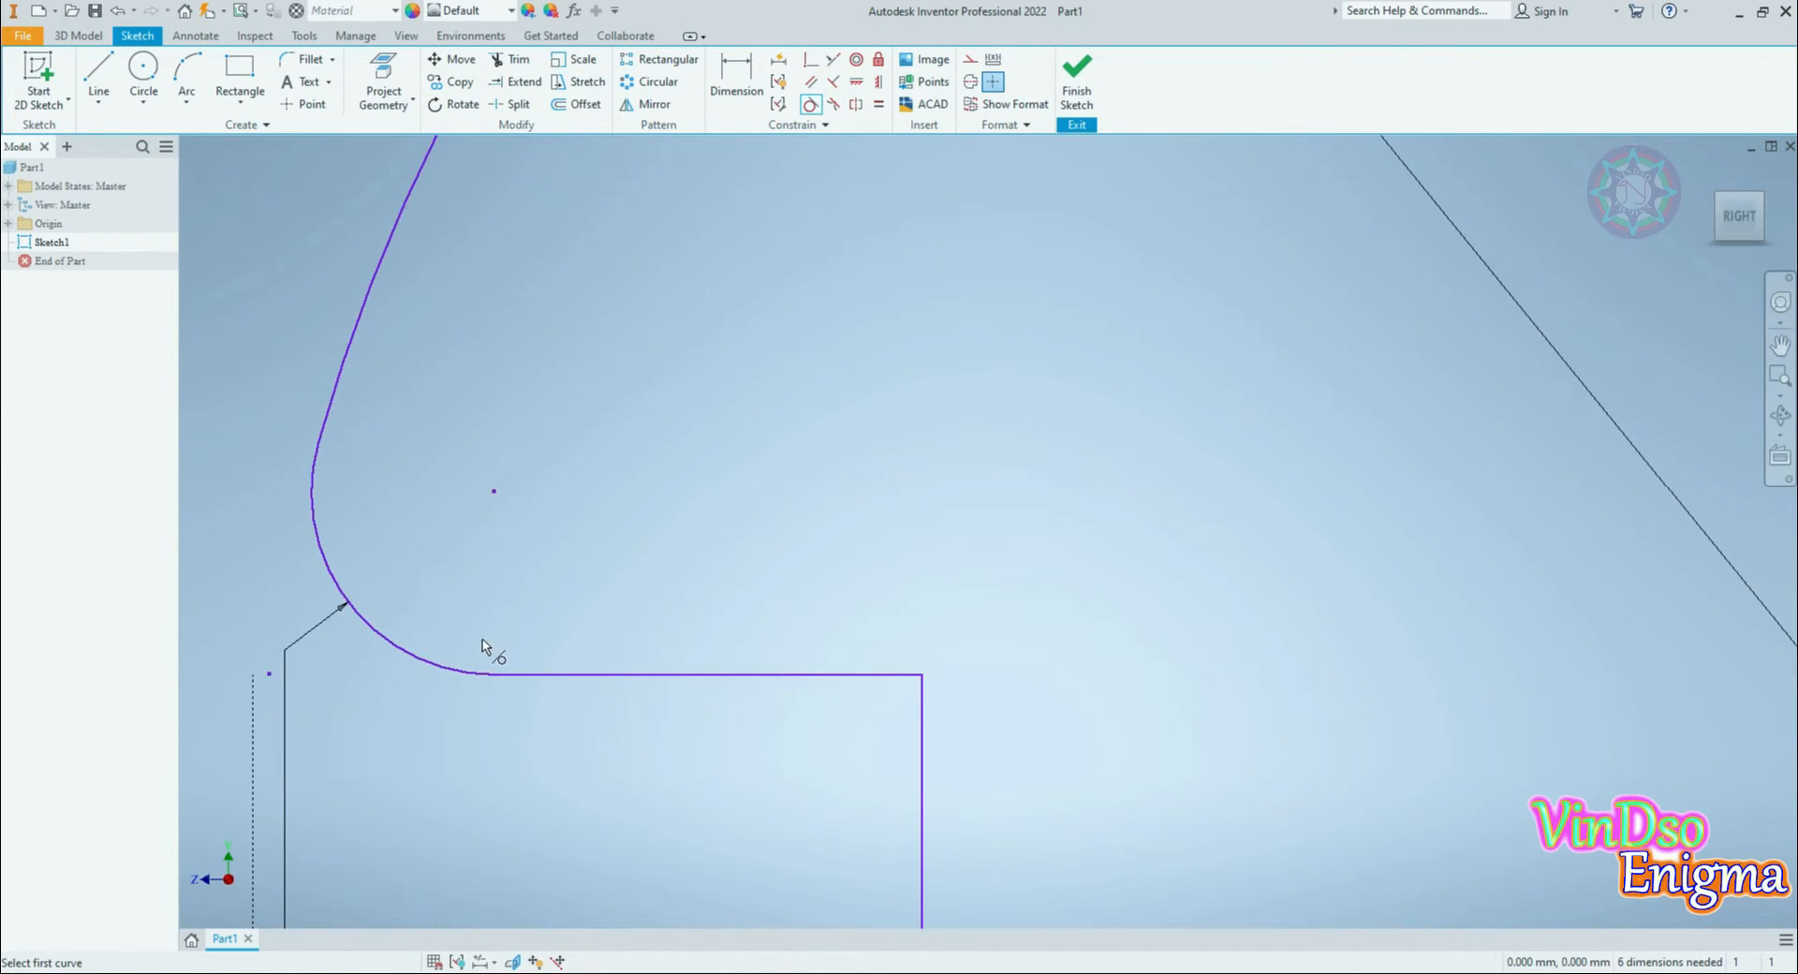
{"action": "left_click", "coordinate": [448, 667]}
{"action": "left_click", "coordinate": [508, 674]}
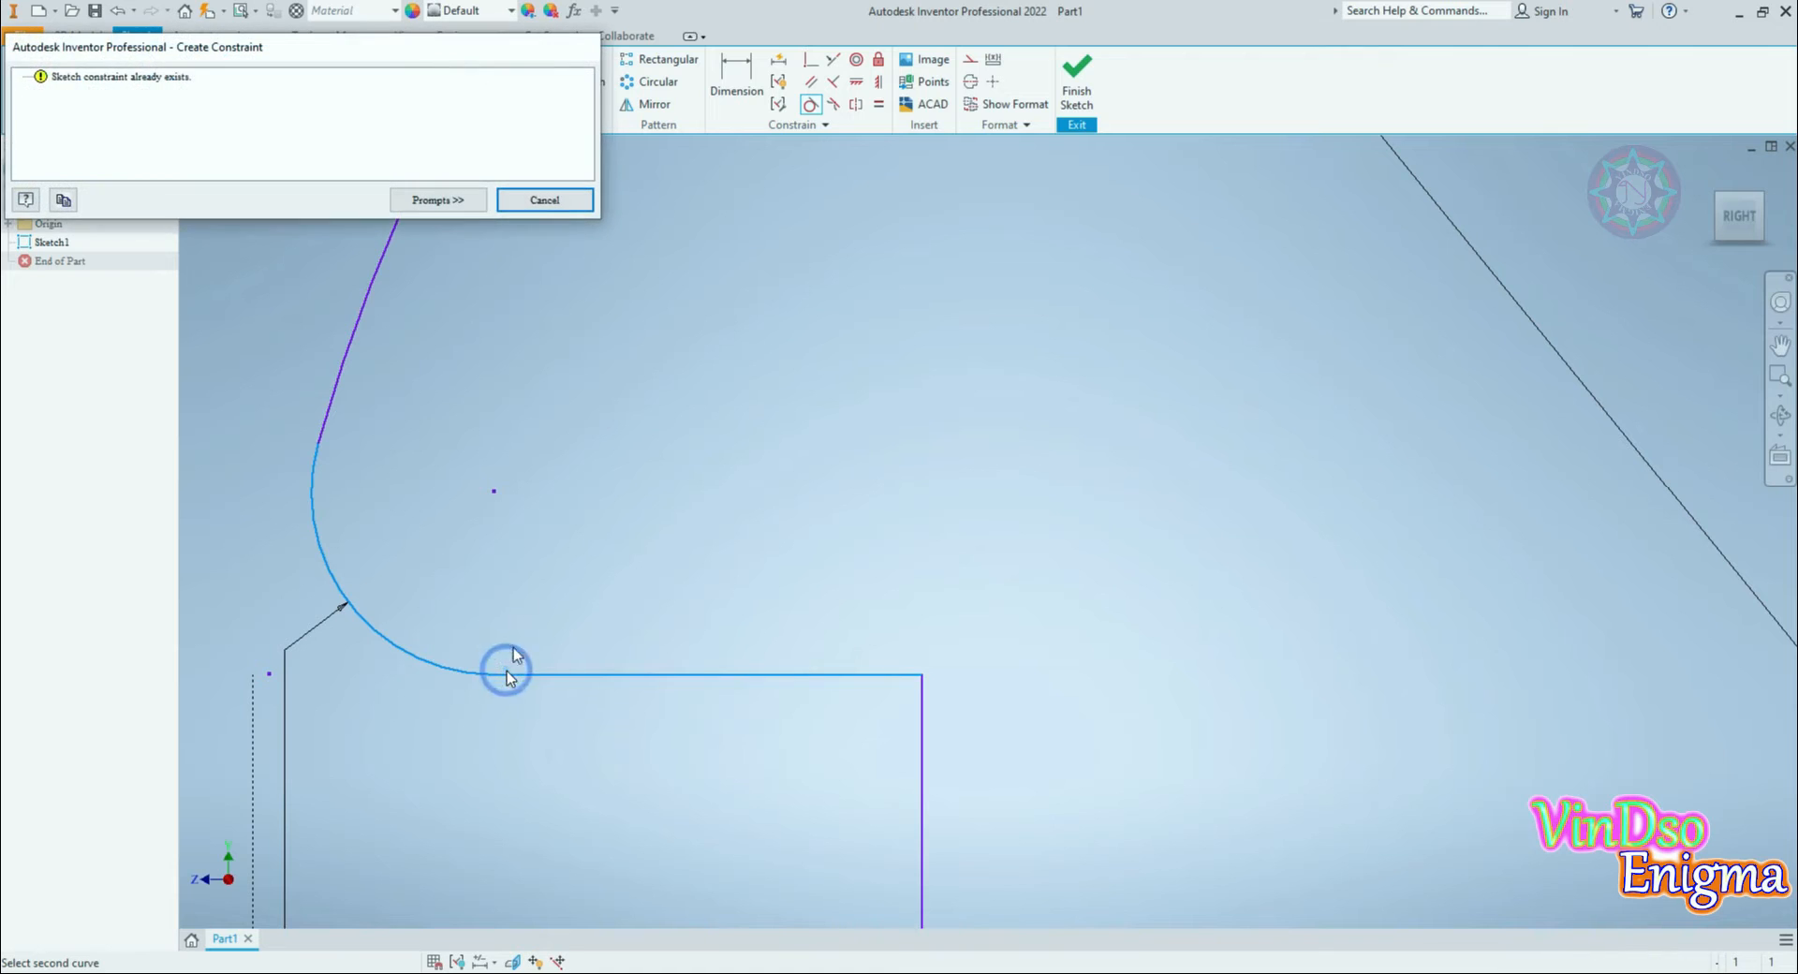
{"action": "left_click", "coordinate": [574, 206]}
Step: Trim the end of the top horizontal line that extends beyond its tangent point with the mirrored large arc
{"action": "scroll", "coordinate": [873, 479], "scroll_direction": "down", "scroll_amount": 4}
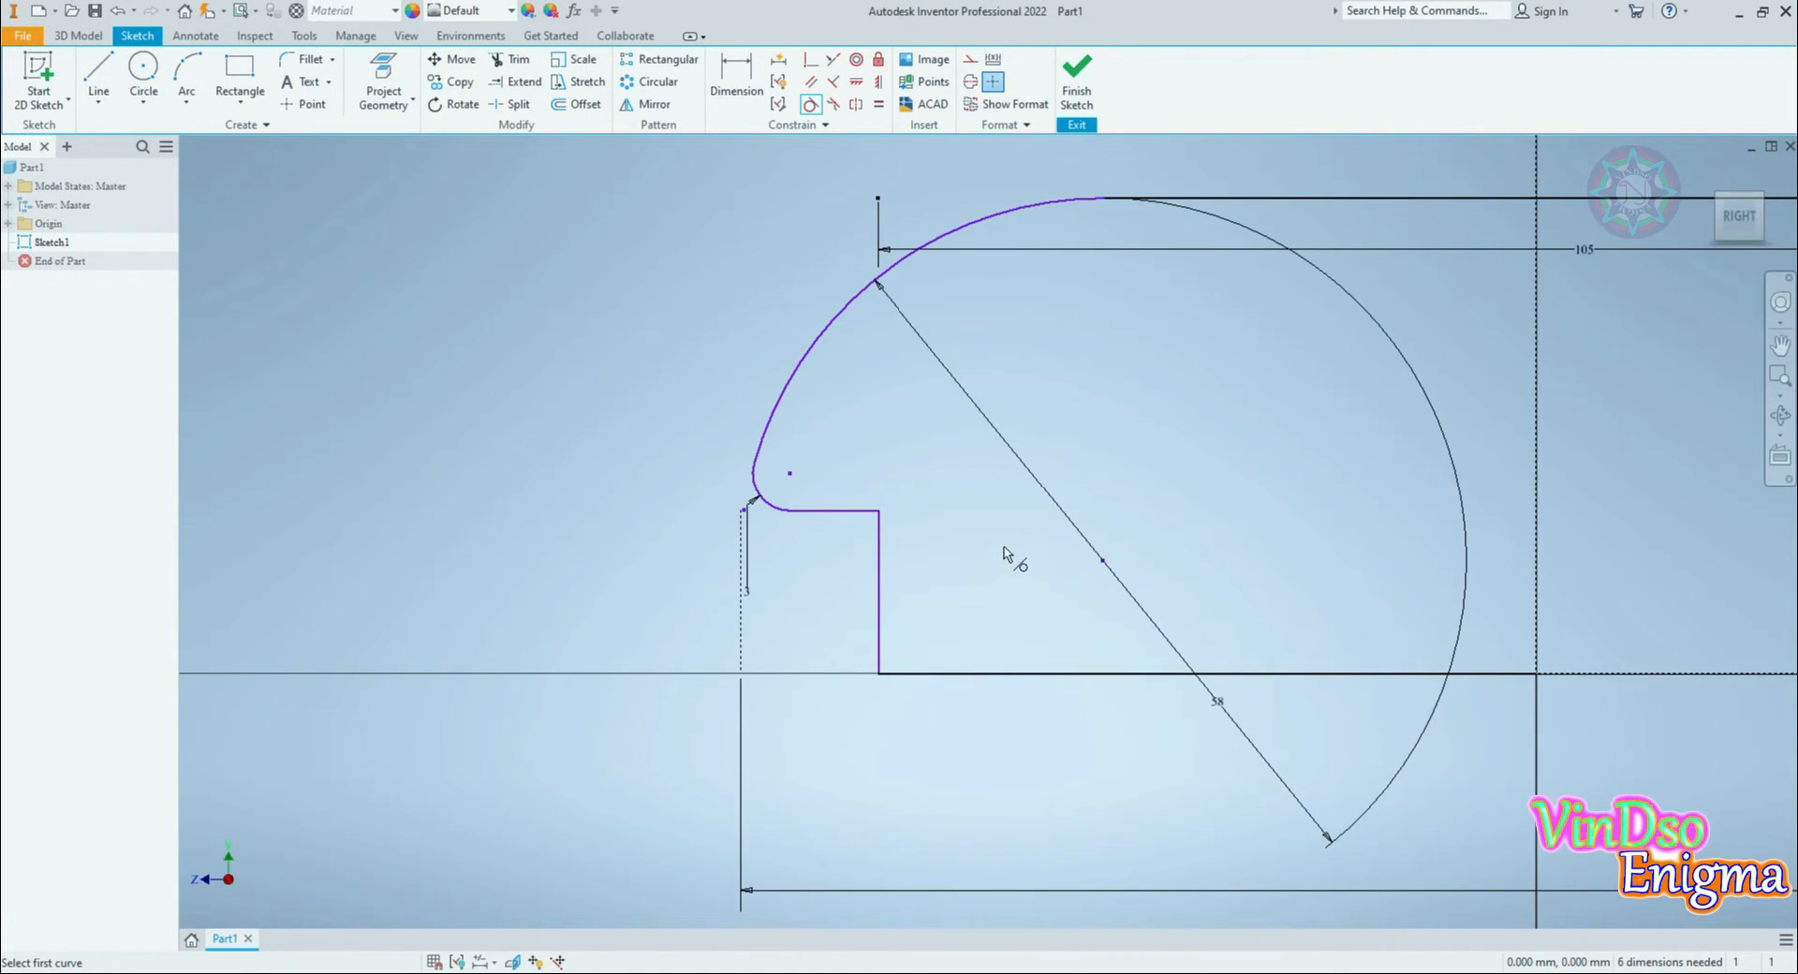
{"action": "mouse_move", "coordinate": [1072, 529]}
{"action": "middle_mouse_down"}
{"action": "mouse_move", "coordinate": [493, 710]}
{"action": "mouse_move", "coordinate": [595, 558]}
{"action": "middle_mouse_up"}
{"action": "scroll", "coordinate": [595, 559], "scroll_direction": "down", "scroll_amount": 3}
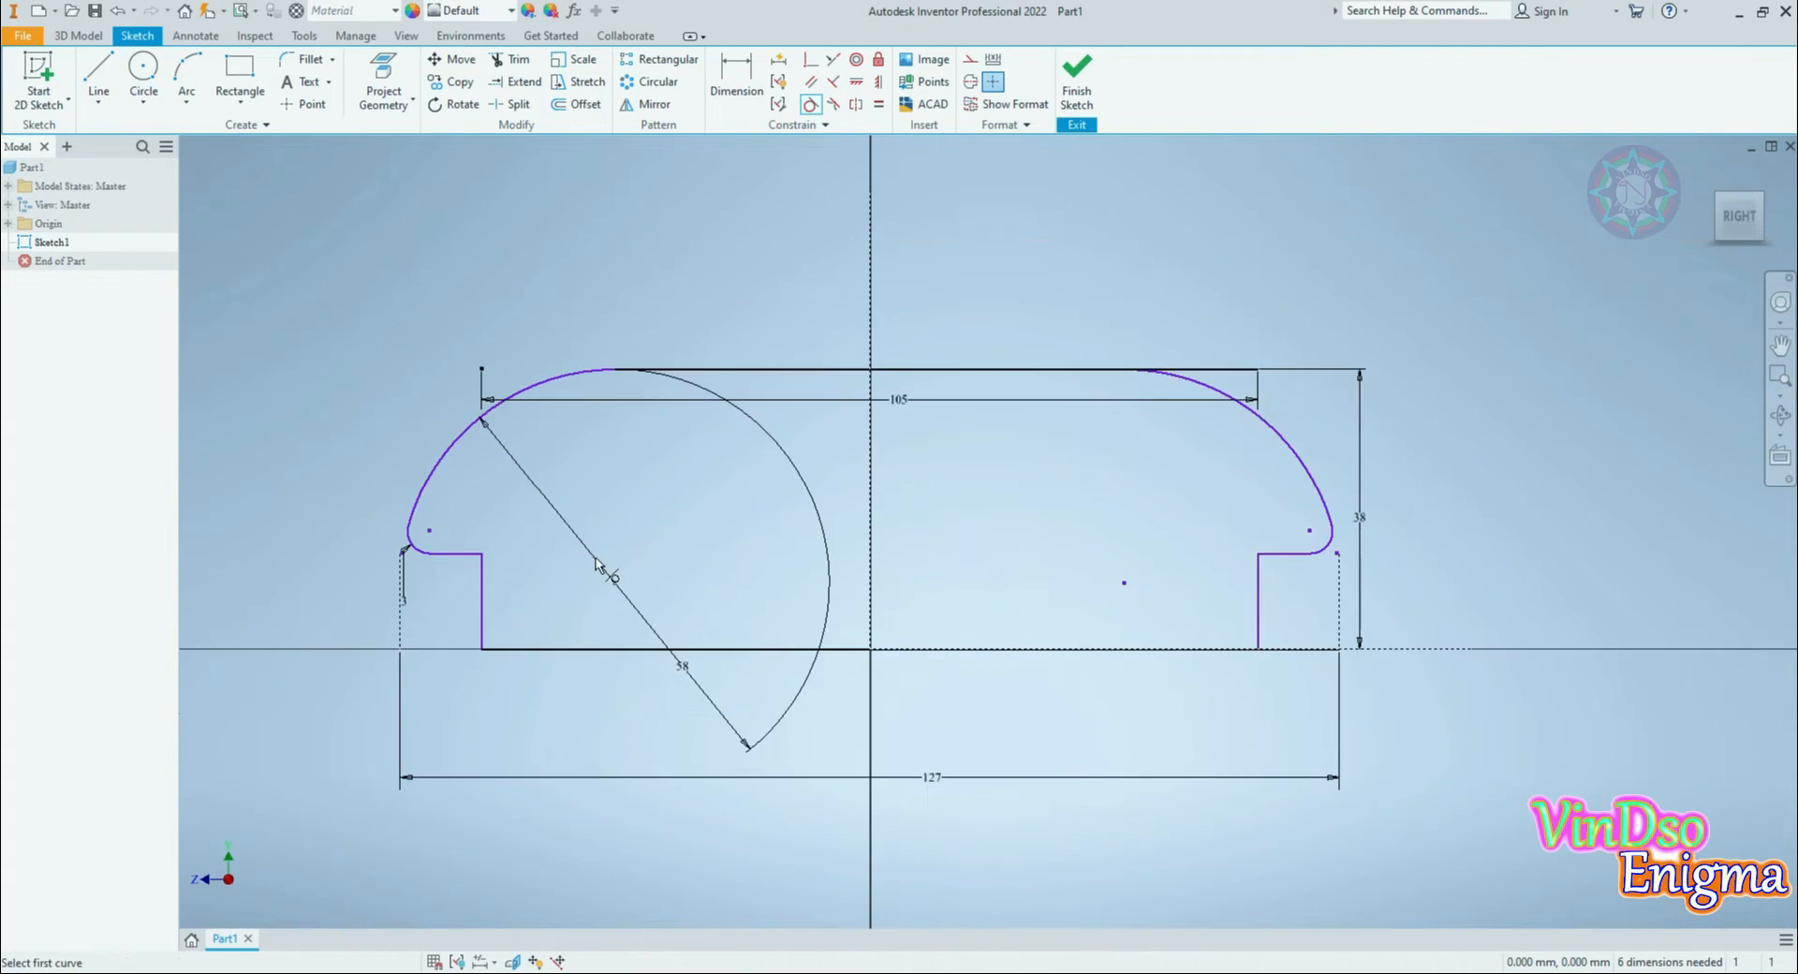
{"action": "left_click", "coordinate": [516, 70]}
{"action": "scroll", "coordinate": [1171, 367], "scroll_direction": "up", "scroll_amount": 5}
{"action": "left_click", "coordinate": [1346, 373]}
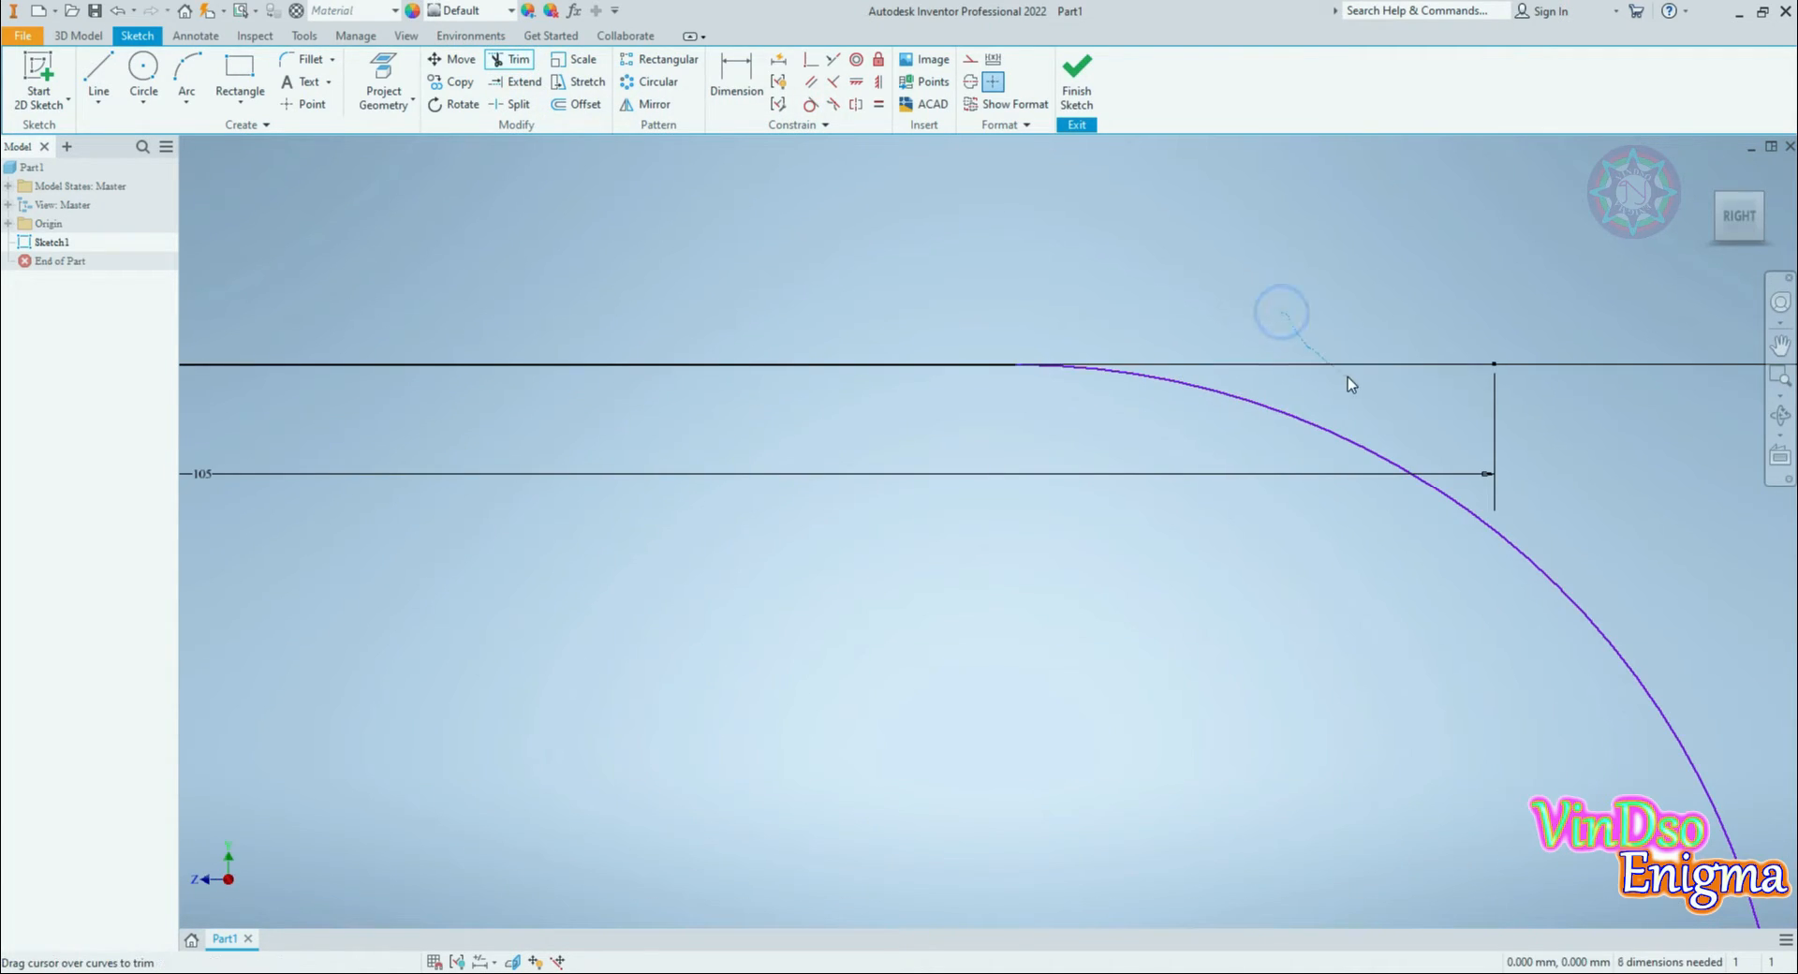
{"action": "scroll", "coordinate": [1171, 478], "scroll_direction": "down", "scroll_amount": 5}
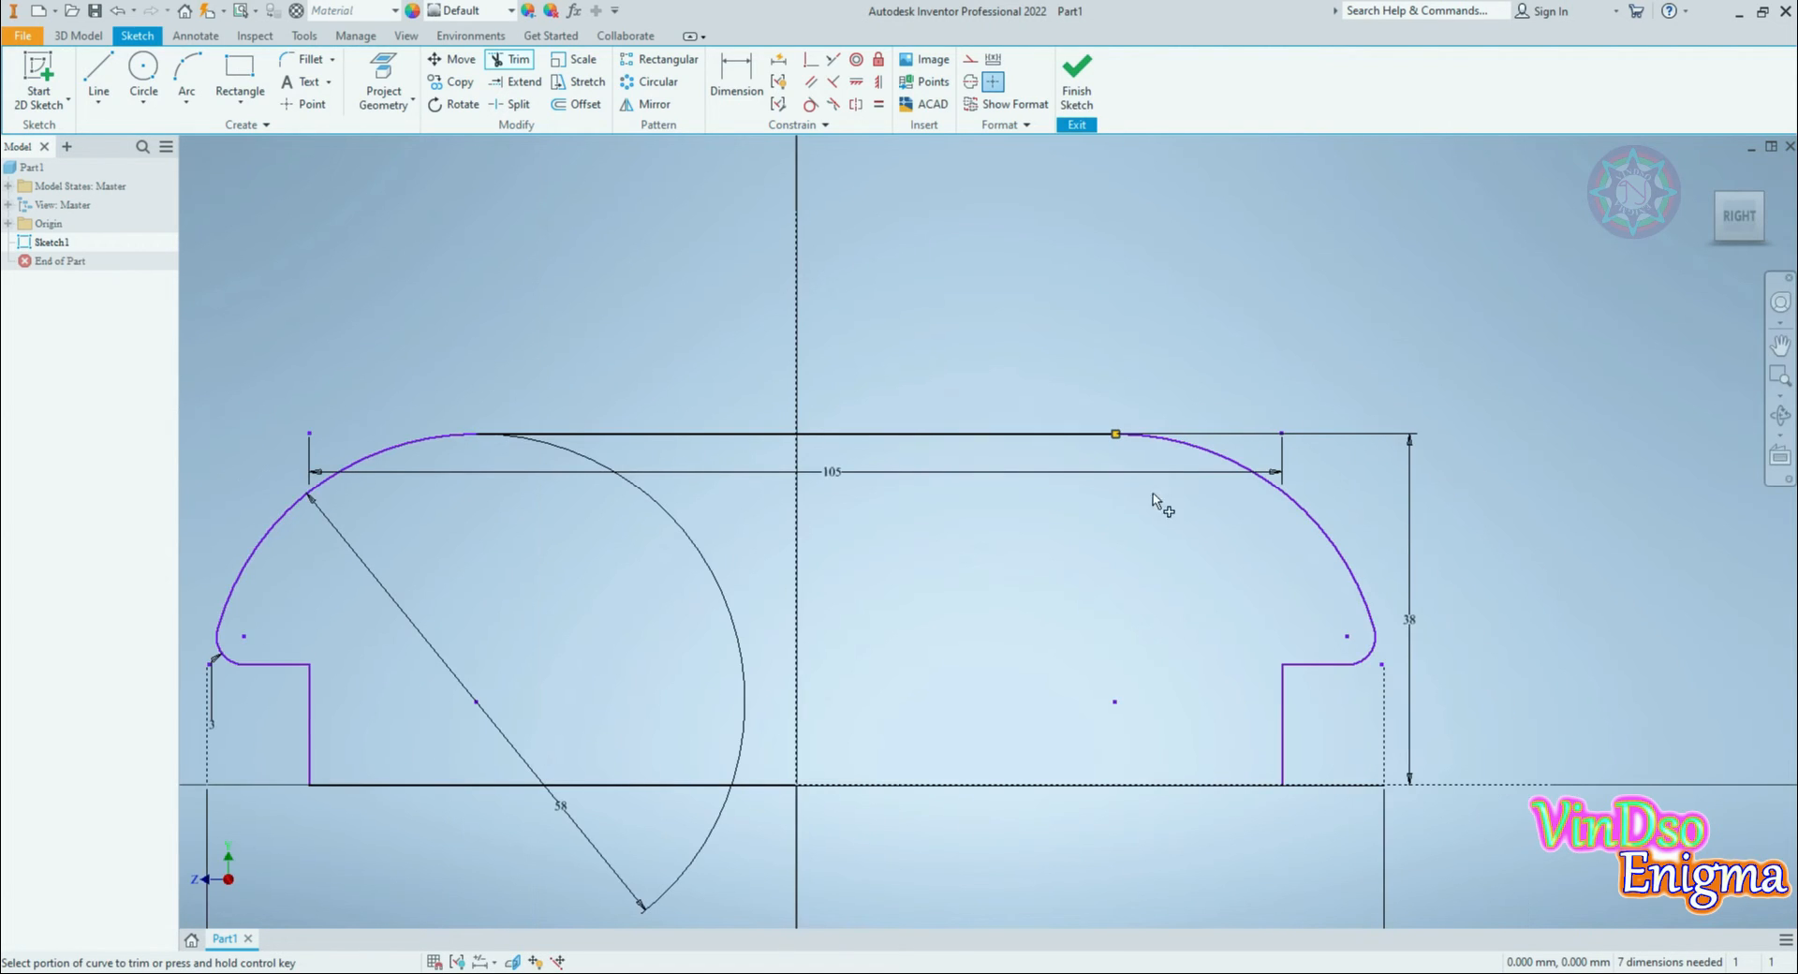
Step: Dimension the distance between the two short vertical side lines as 105 mm, placed below the base line
{"action": "mouse_move", "coordinate": [1143, 750]}
{"action": "middle_mouse_down"}
{"action": "mouse_move", "coordinate": [1163, 690]}
{"action": "mouse_move", "coordinate": [1236, 642]}
{"action": "middle_mouse_up"}
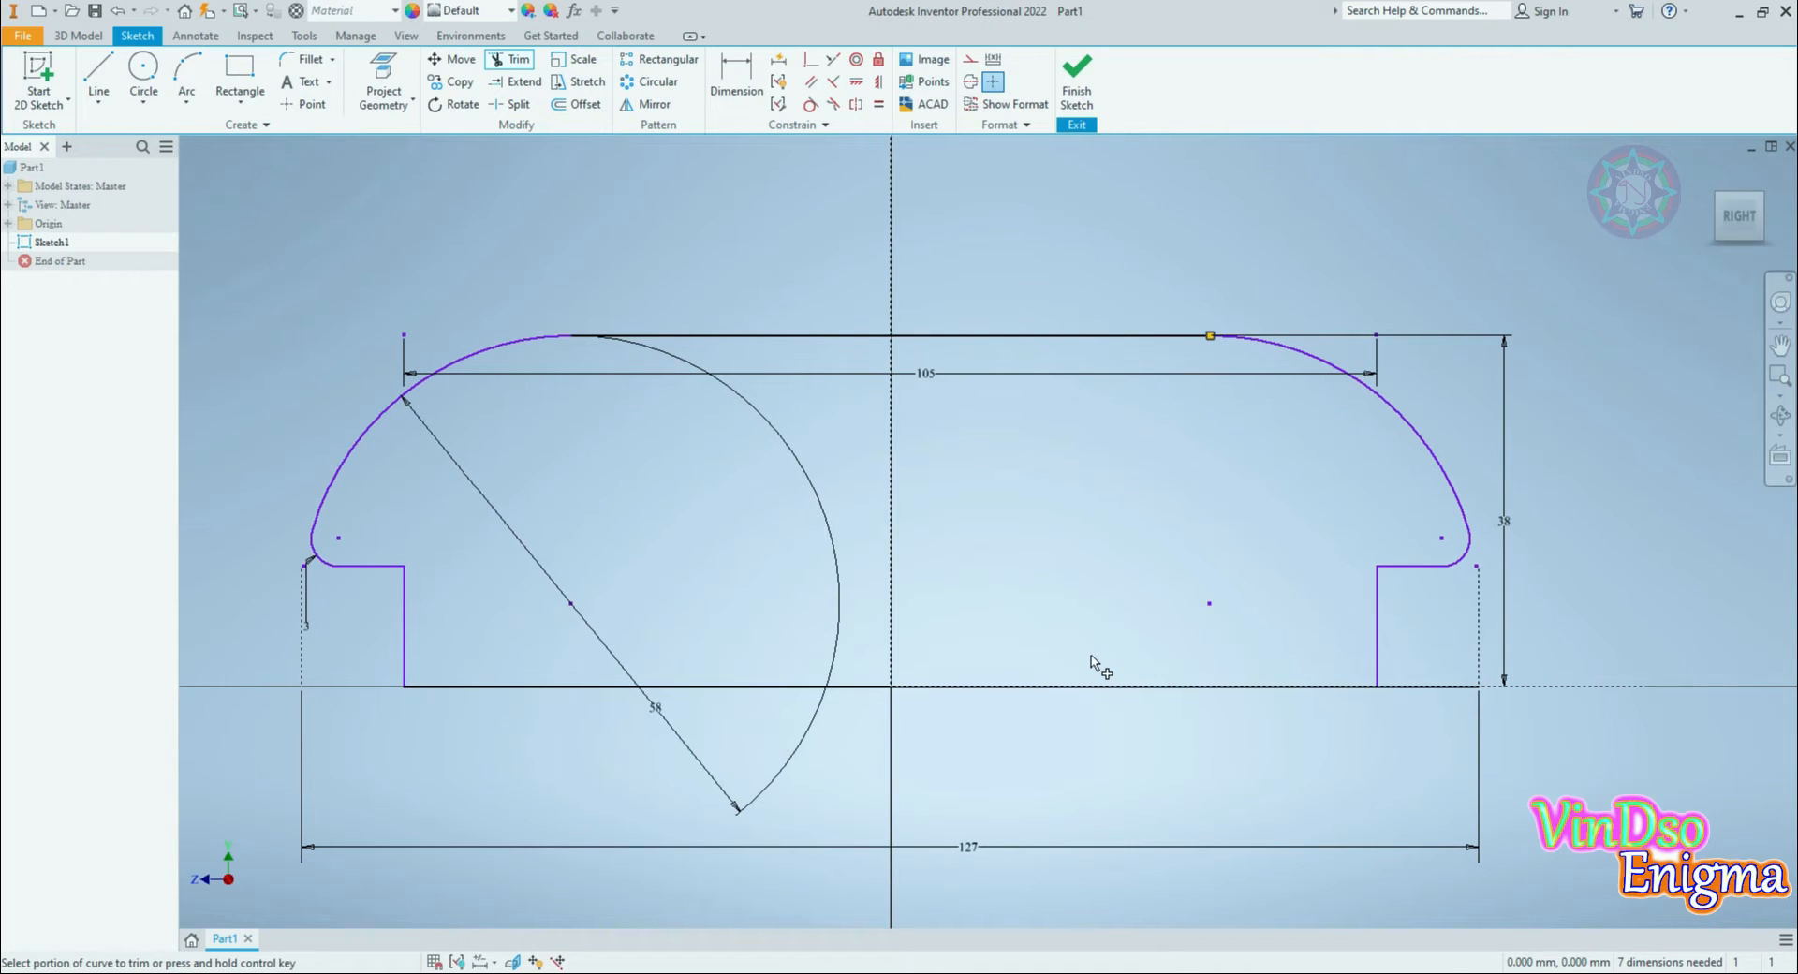
{"action": "mouse_move", "coordinate": [1083, 653]}
{"action": "middle_mouse_down"}
{"action": "mouse_move", "coordinate": [1280, 533]}
{"action": "mouse_move", "coordinate": [1270, 588]}
{"action": "middle_mouse_up"}
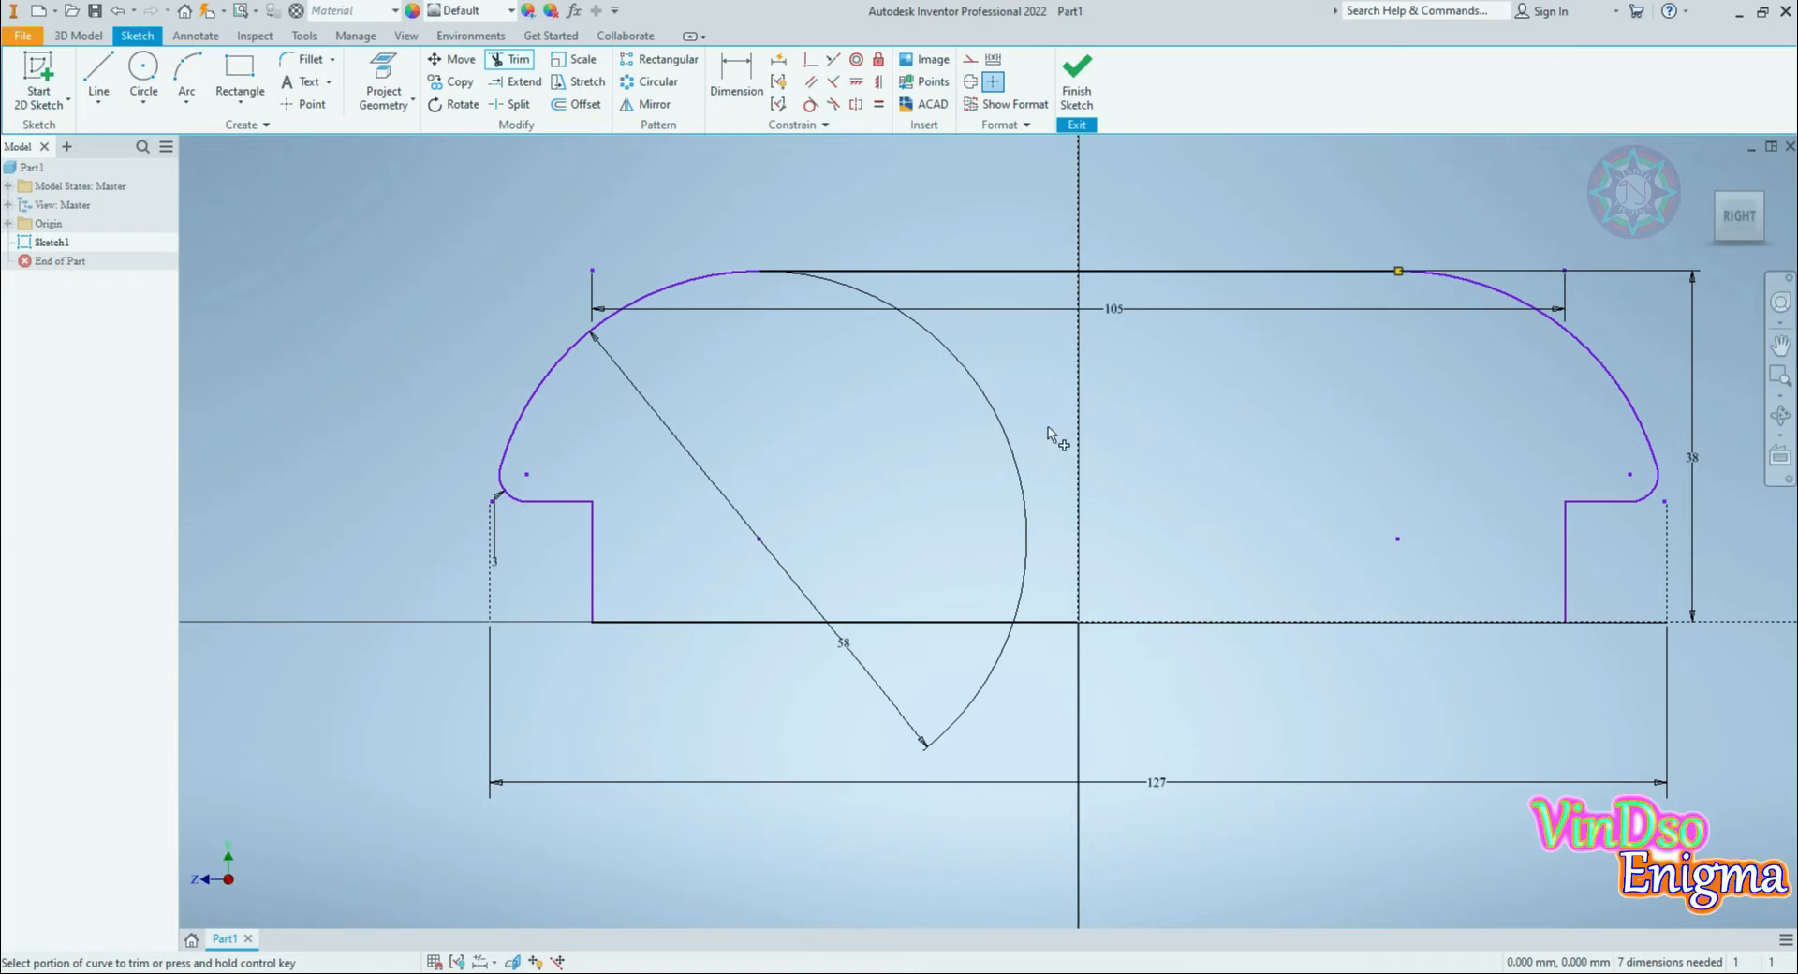
{"action": "left_click", "coordinate": [738, 94]}
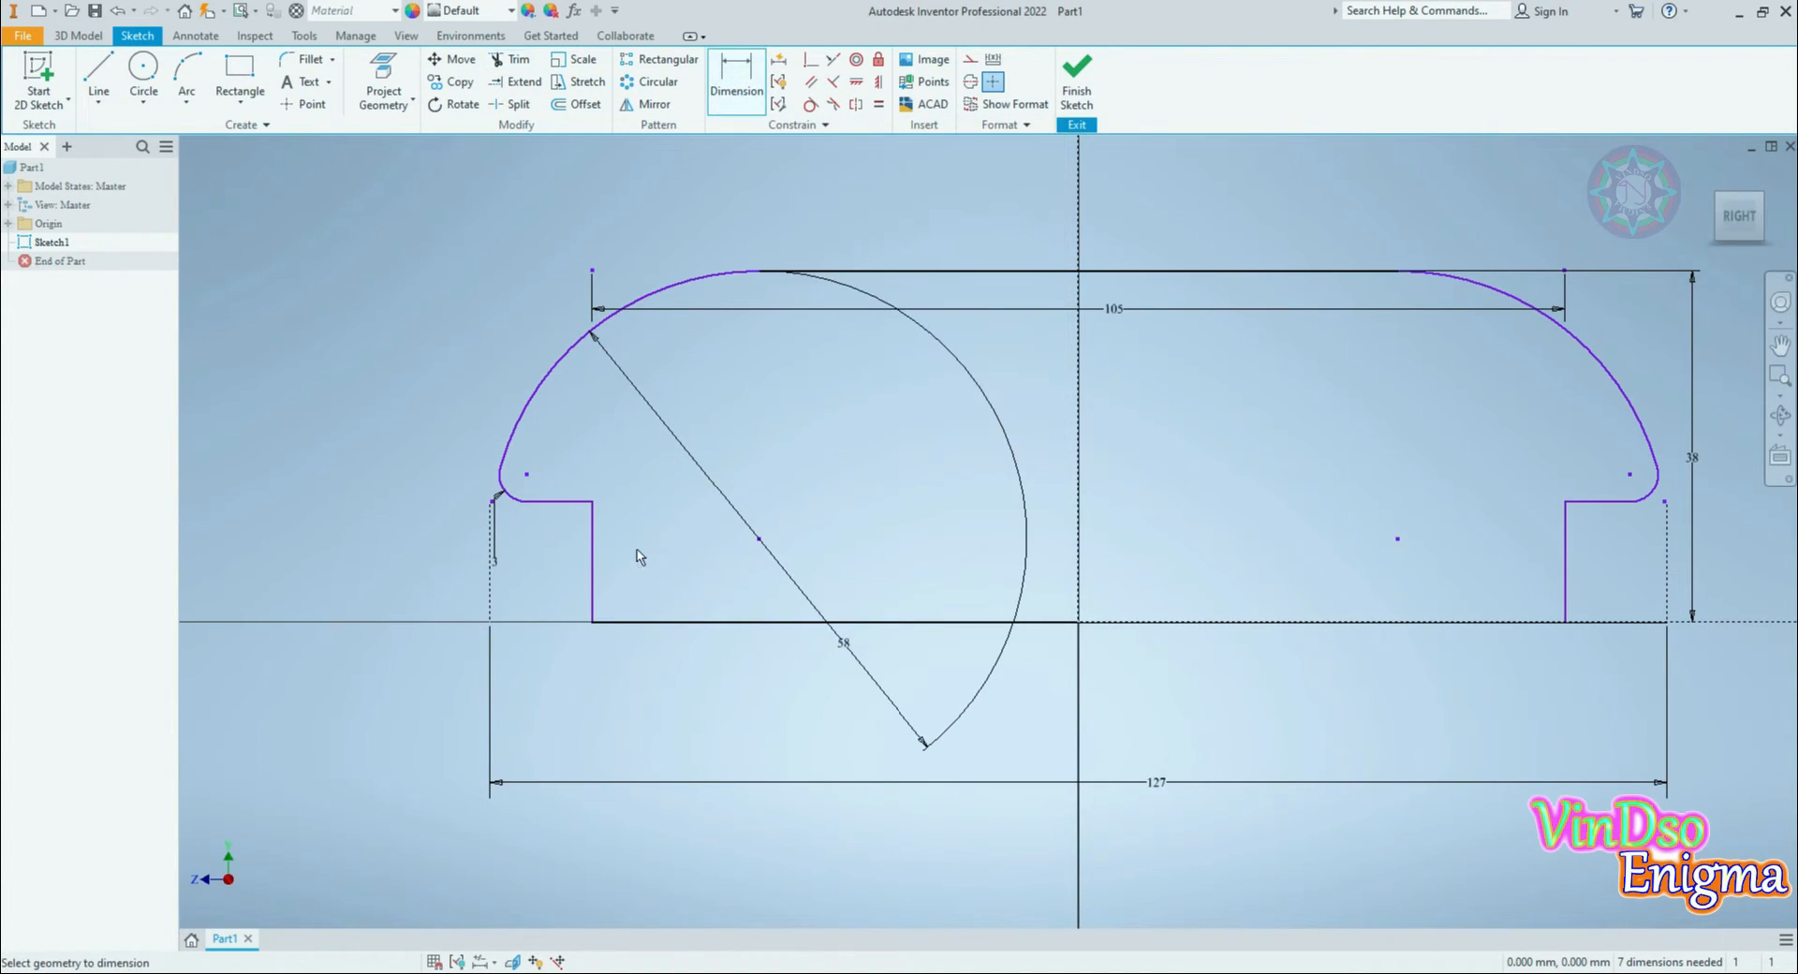
{"action": "left_click", "coordinate": [596, 591]}
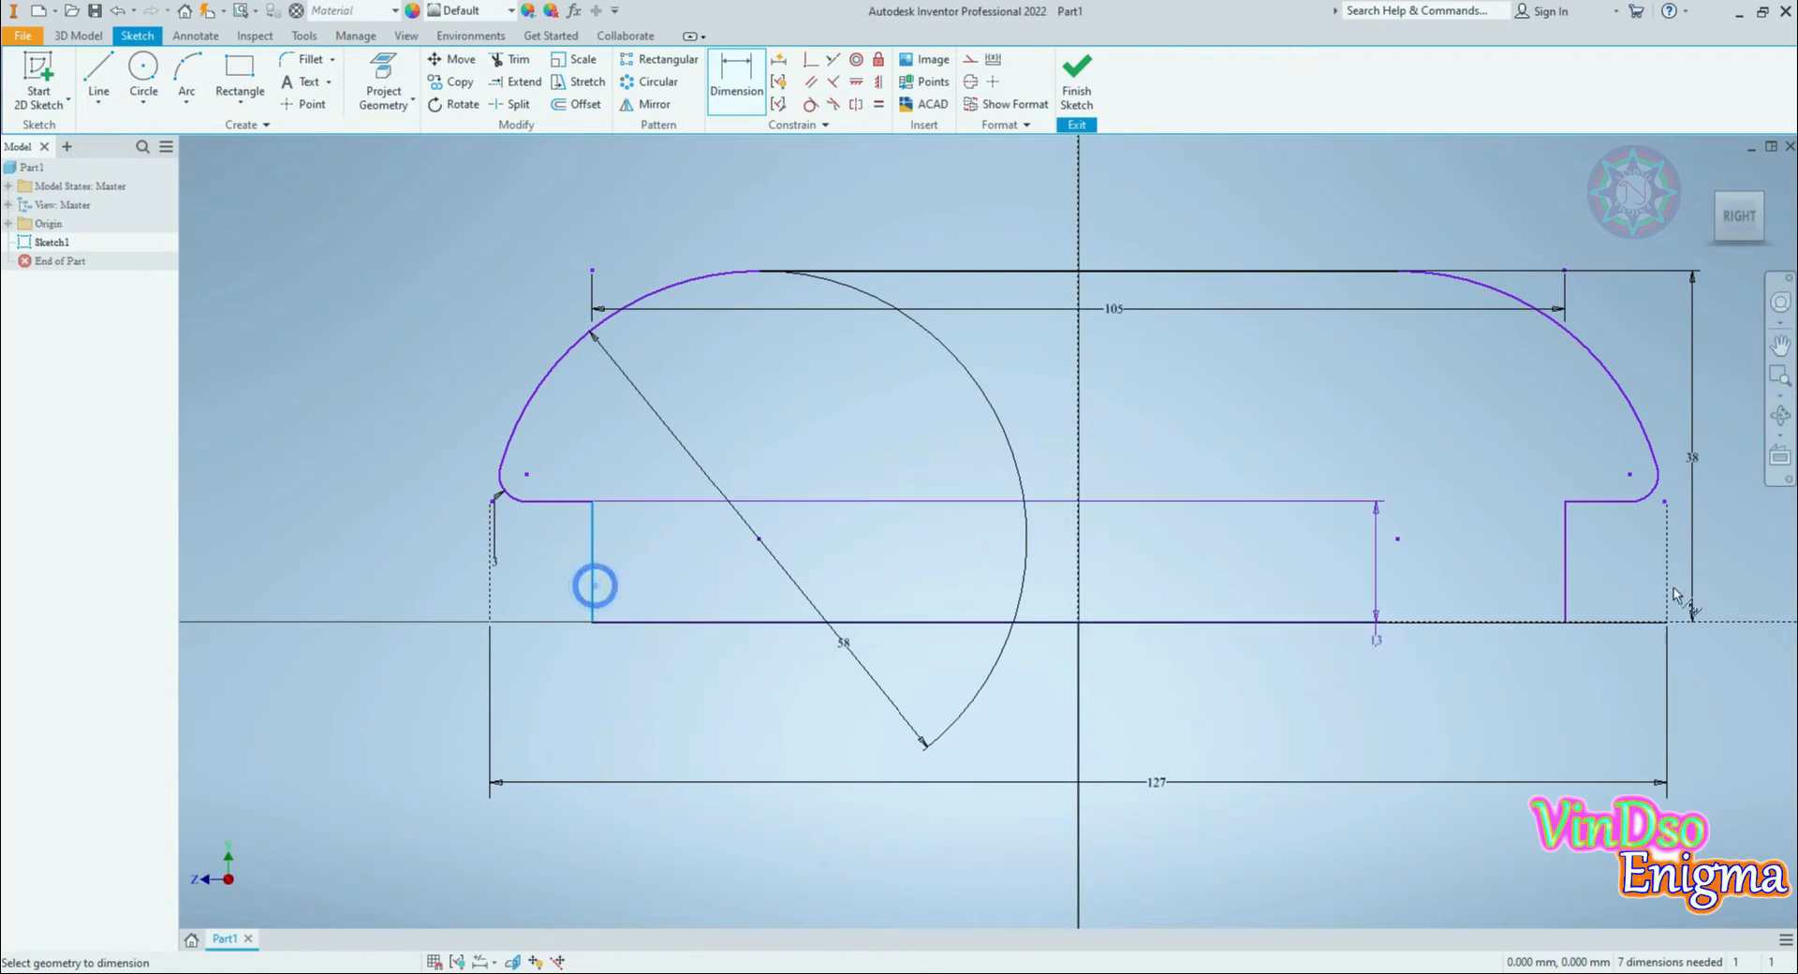
{"action": "left_click", "coordinate": [1569, 579]}
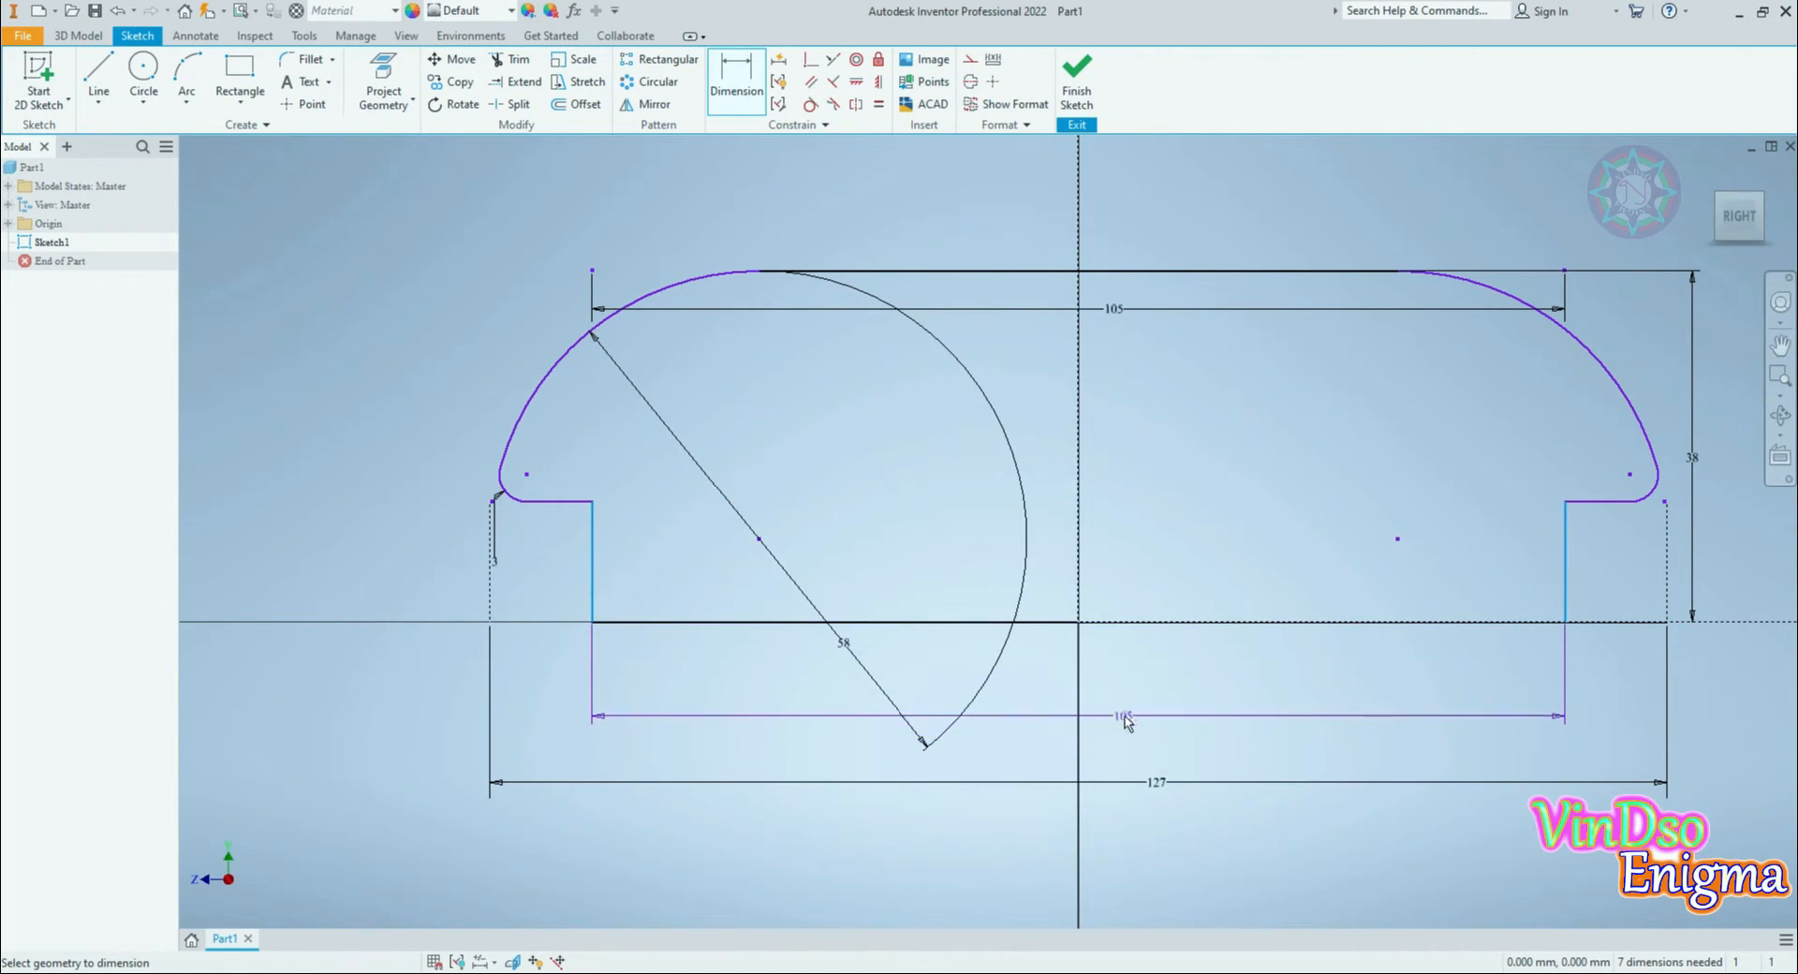
{"action": "left_click", "coordinate": [1126, 721]}
{"action": "type", "text": "105"}
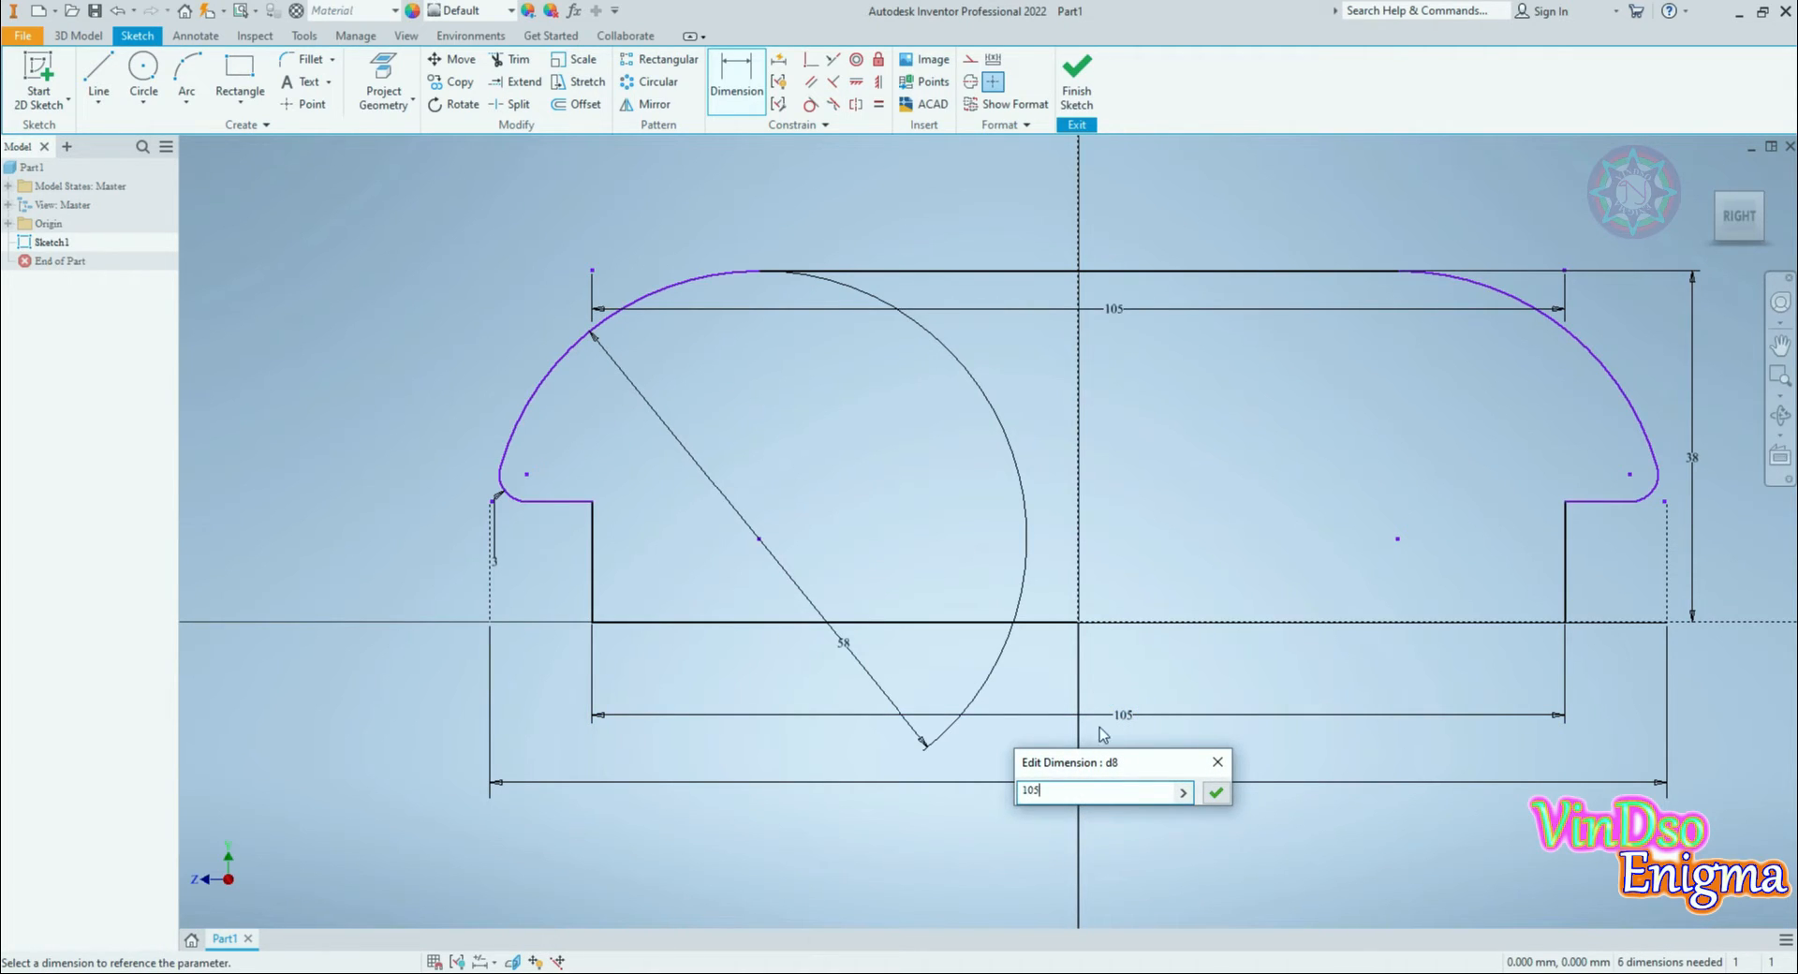
{"action": "key", "text": "Escape"}
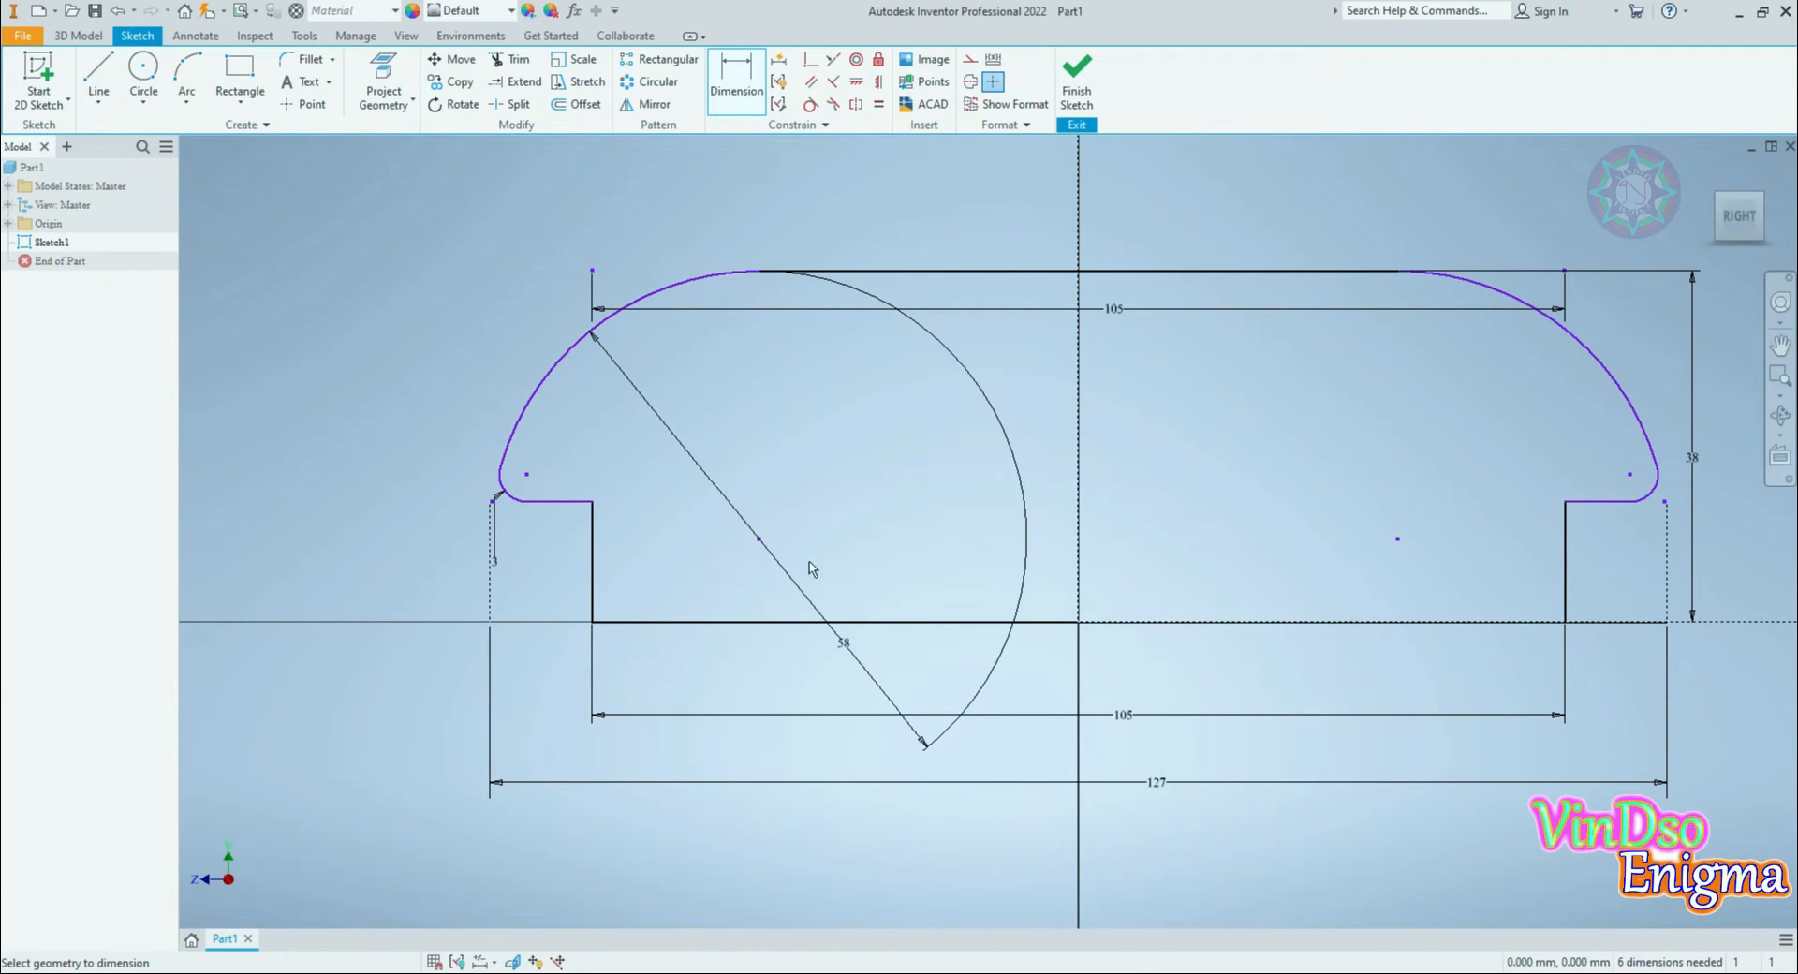
Step: Dimension the height from the base line to the original short horizontal line as 13 mm
{"action": "left_click", "coordinate": [560, 502]}
{"action": "left_click", "coordinate": [652, 622]}
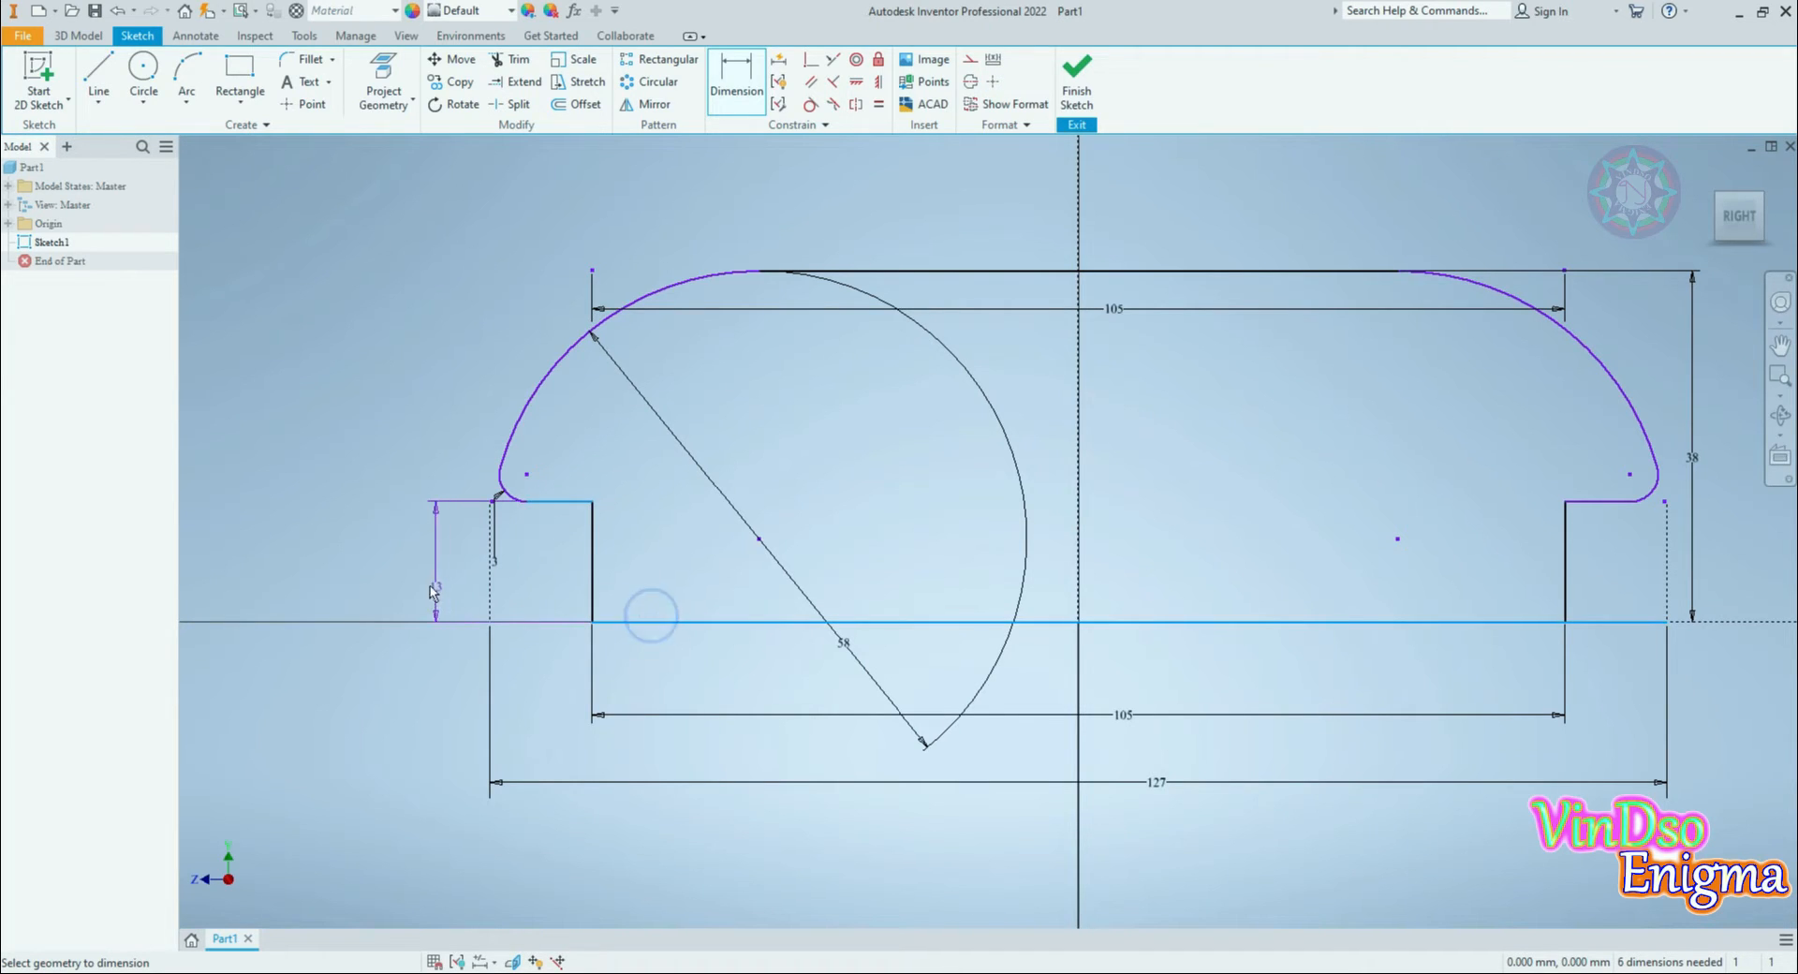
{"action": "left_click", "coordinate": [383, 552]}
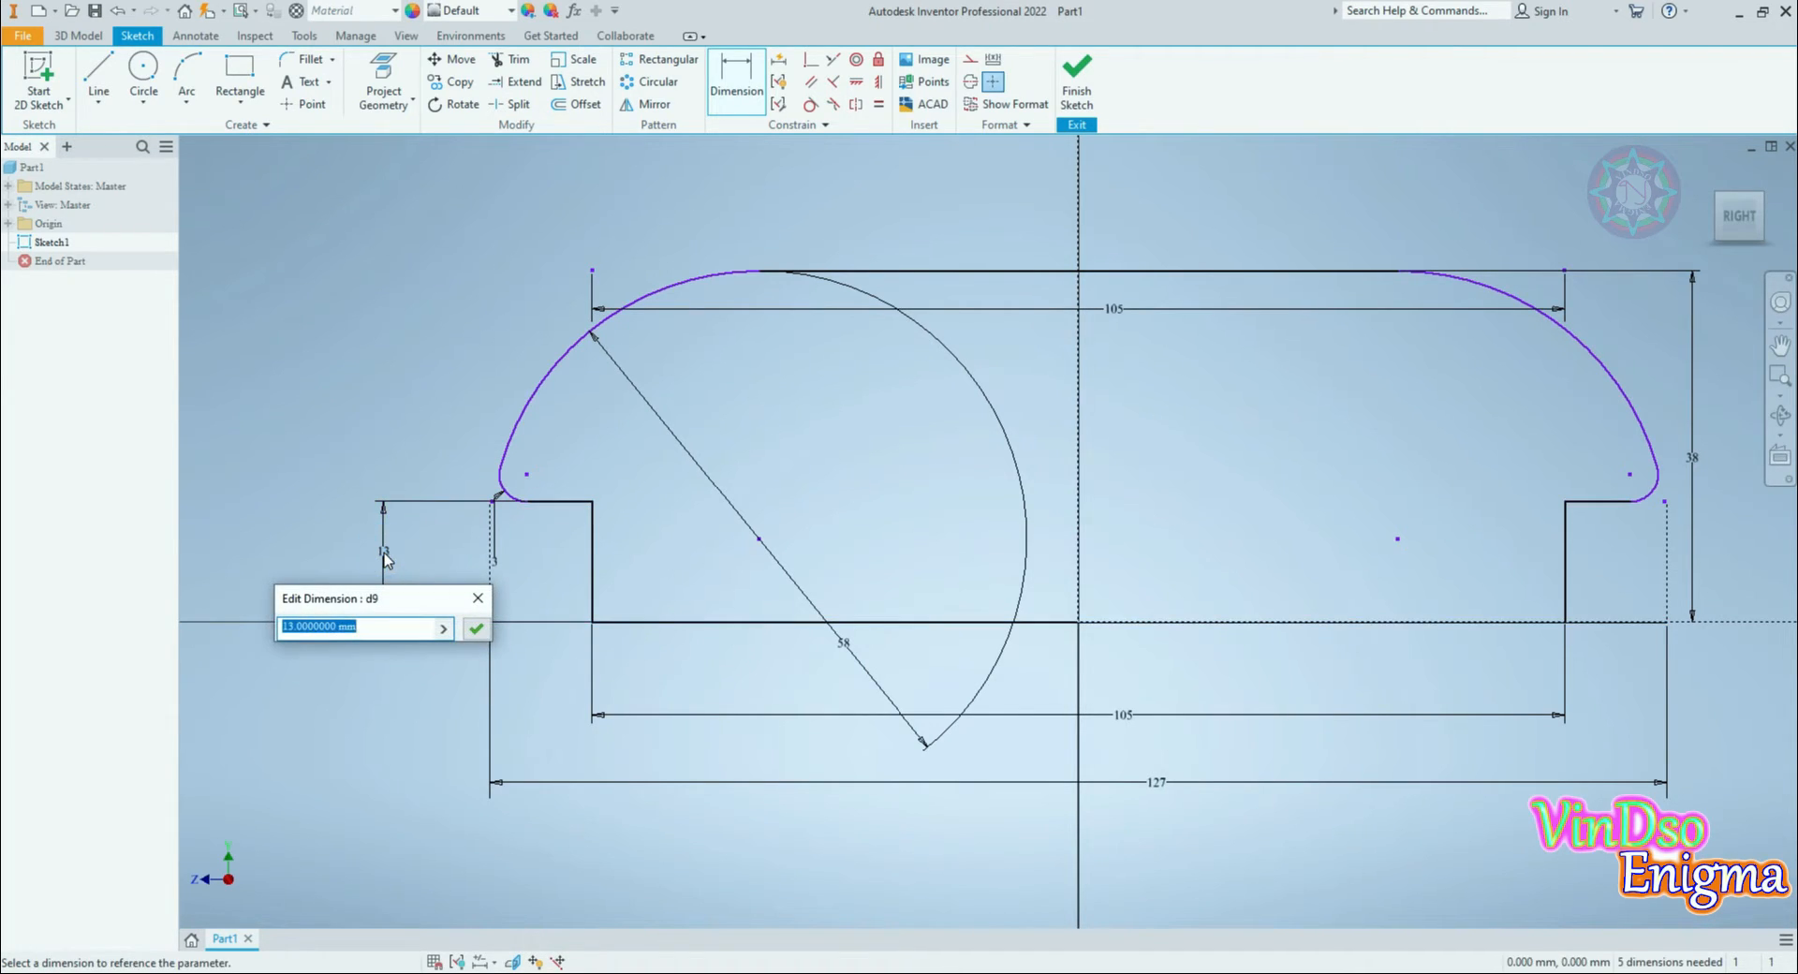
{"action": "type", "text": "13"}
{"action": "key", "text": "Return"}
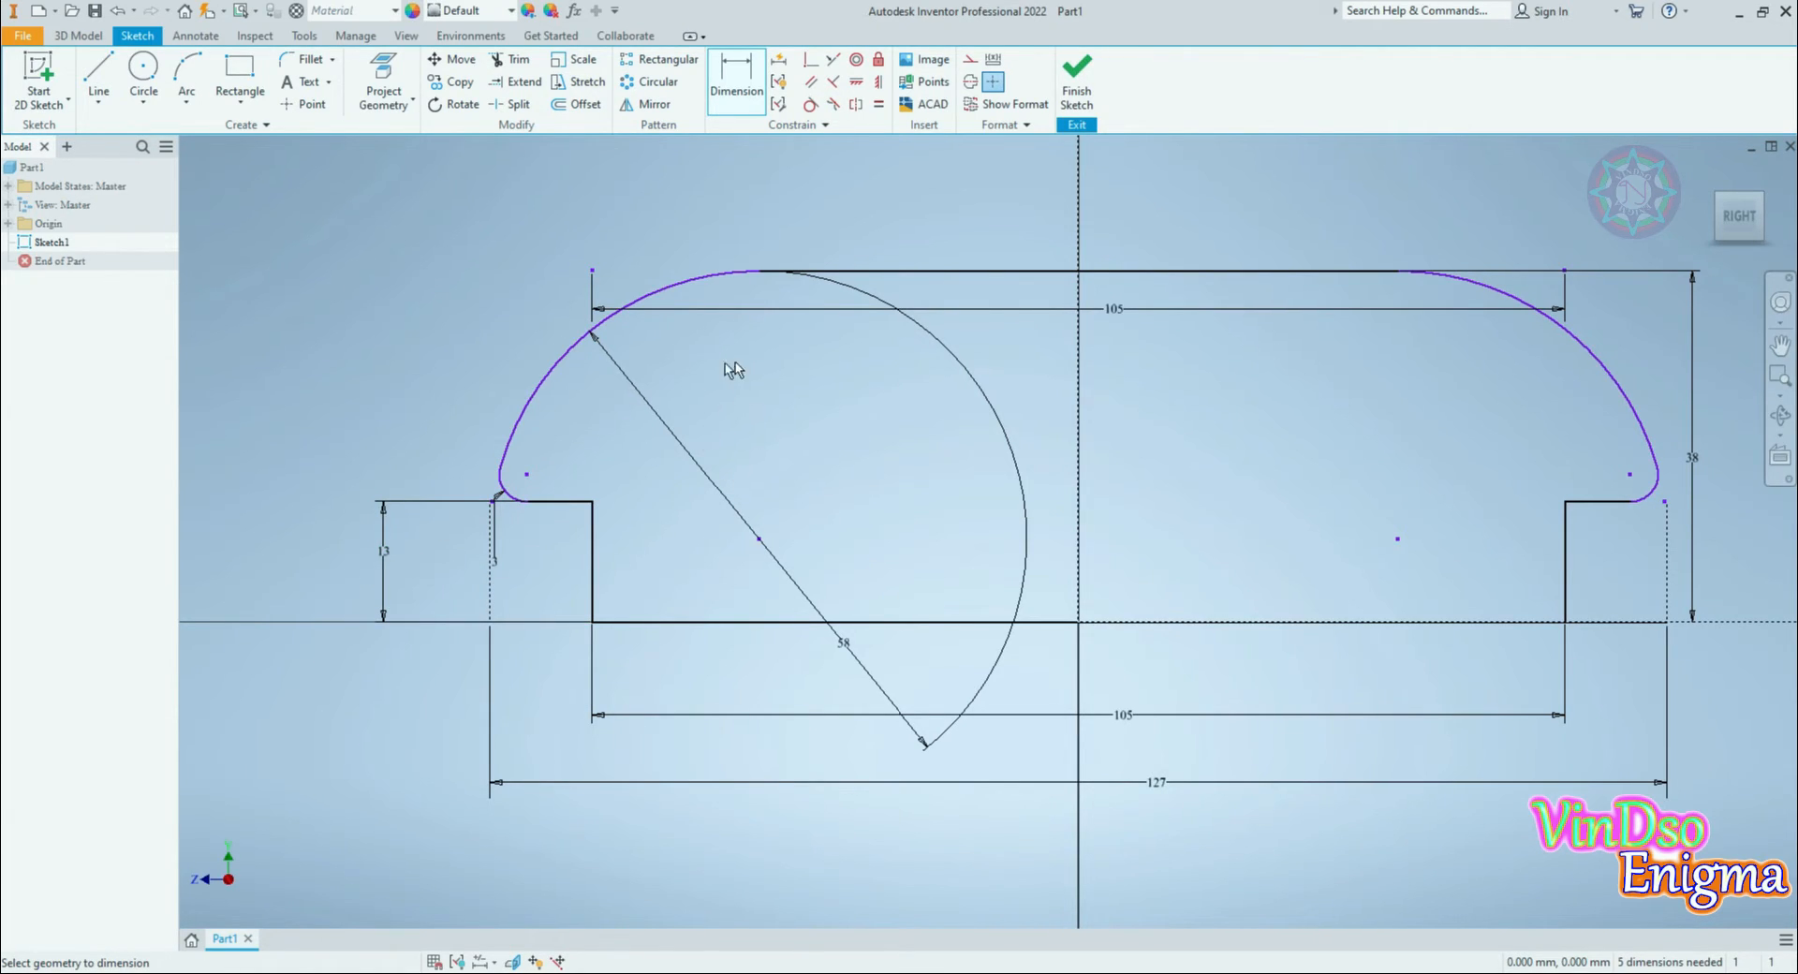
Step: Try to add a radius dimension to the original fillet arc between the large arc and the short horizontal line
{"action": "scroll", "coordinate": [488, 444], "scroll_direction": "down", "scroll_amount": 5}
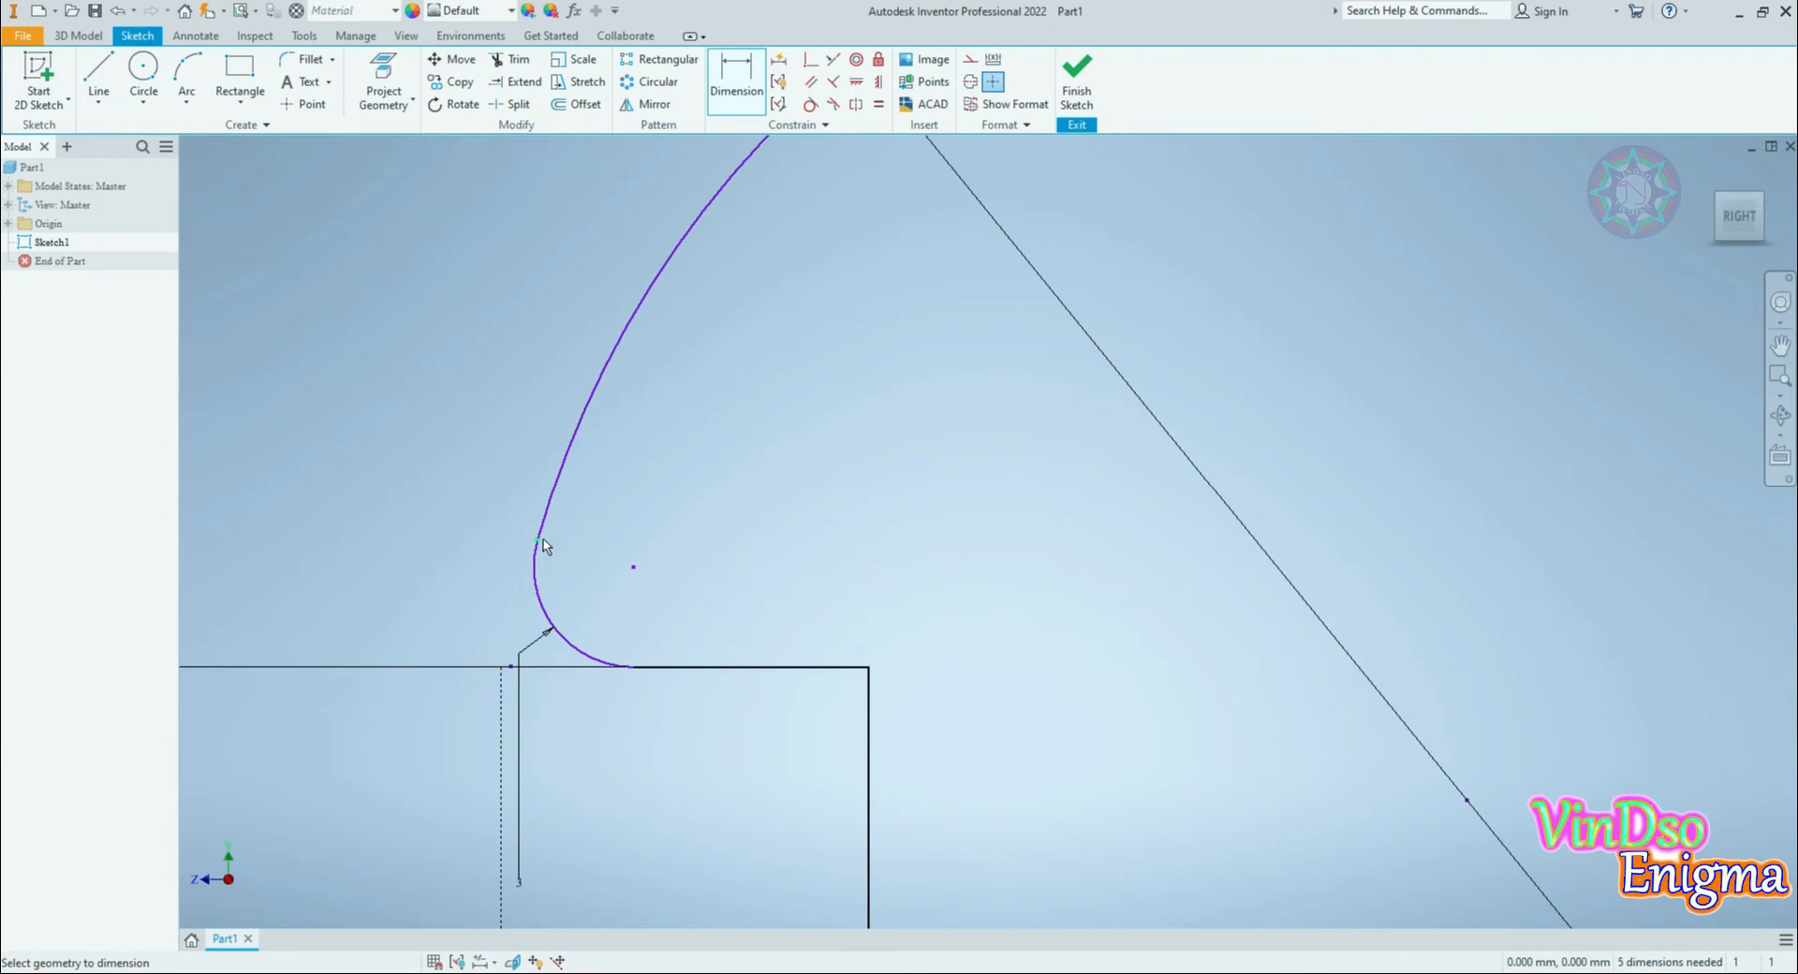
{"action": "left_click", "coordinate": [539, 604]}
{"action": "left_click", "coordinate": [375, 511]}
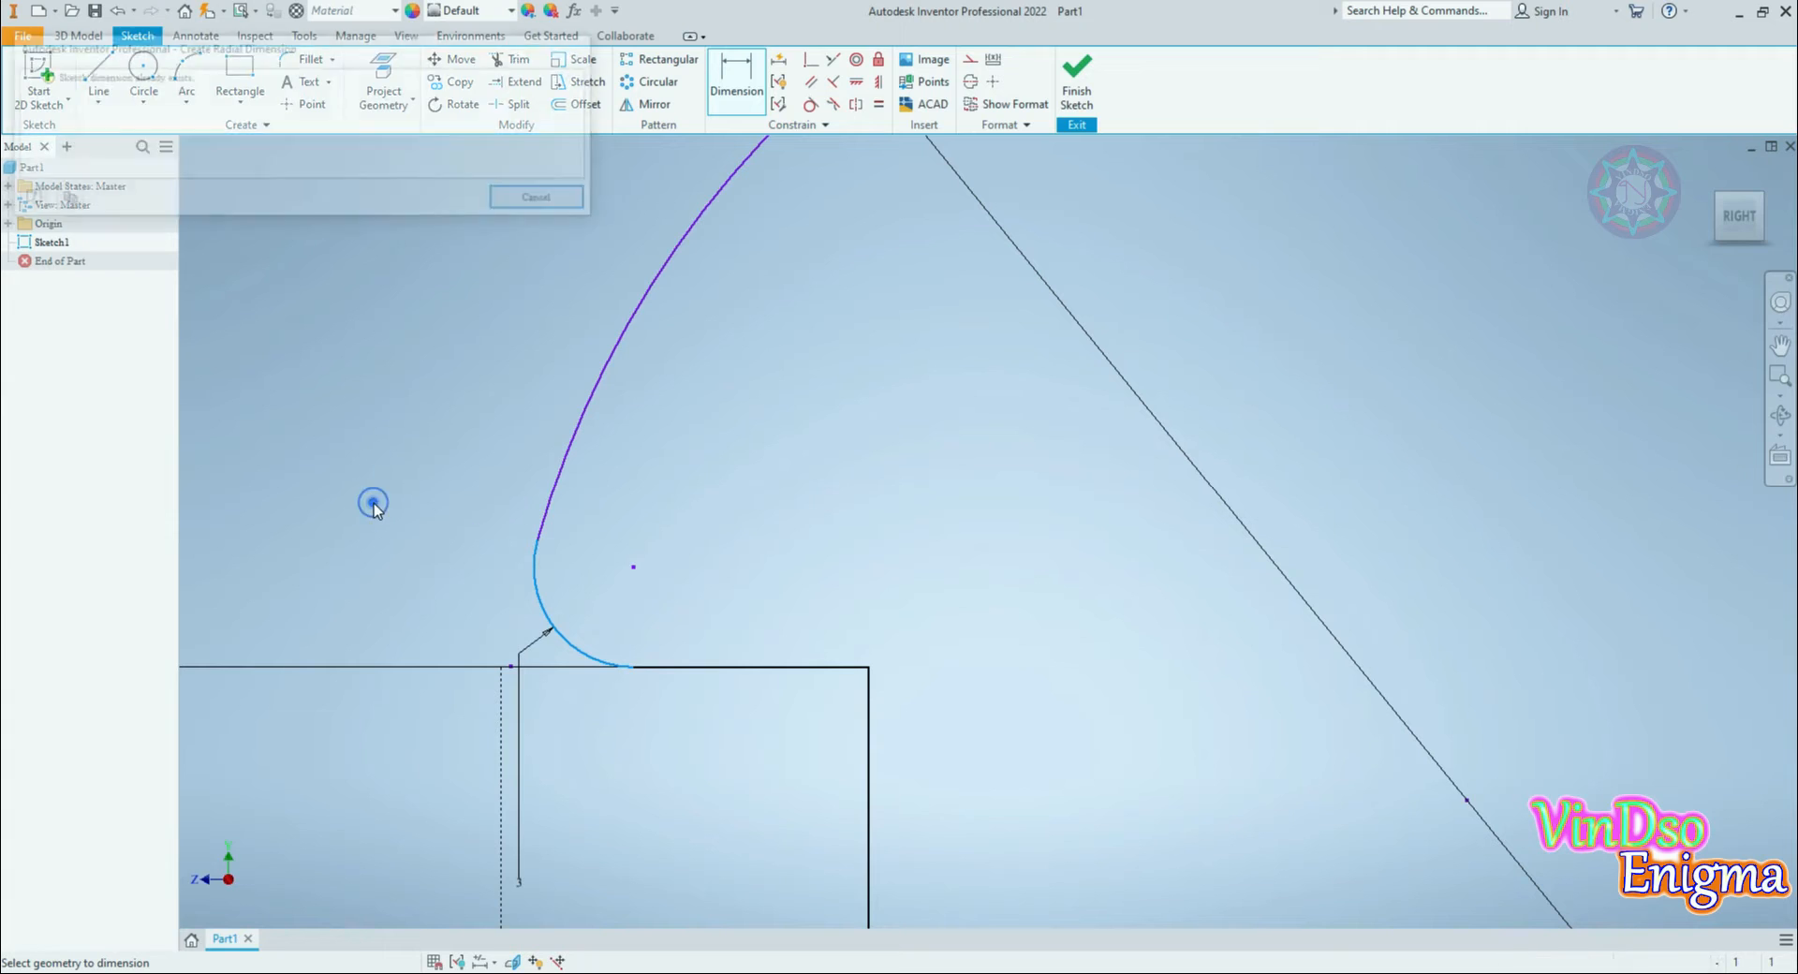
{"action": "left_click", "coordinate": [564, 202]}
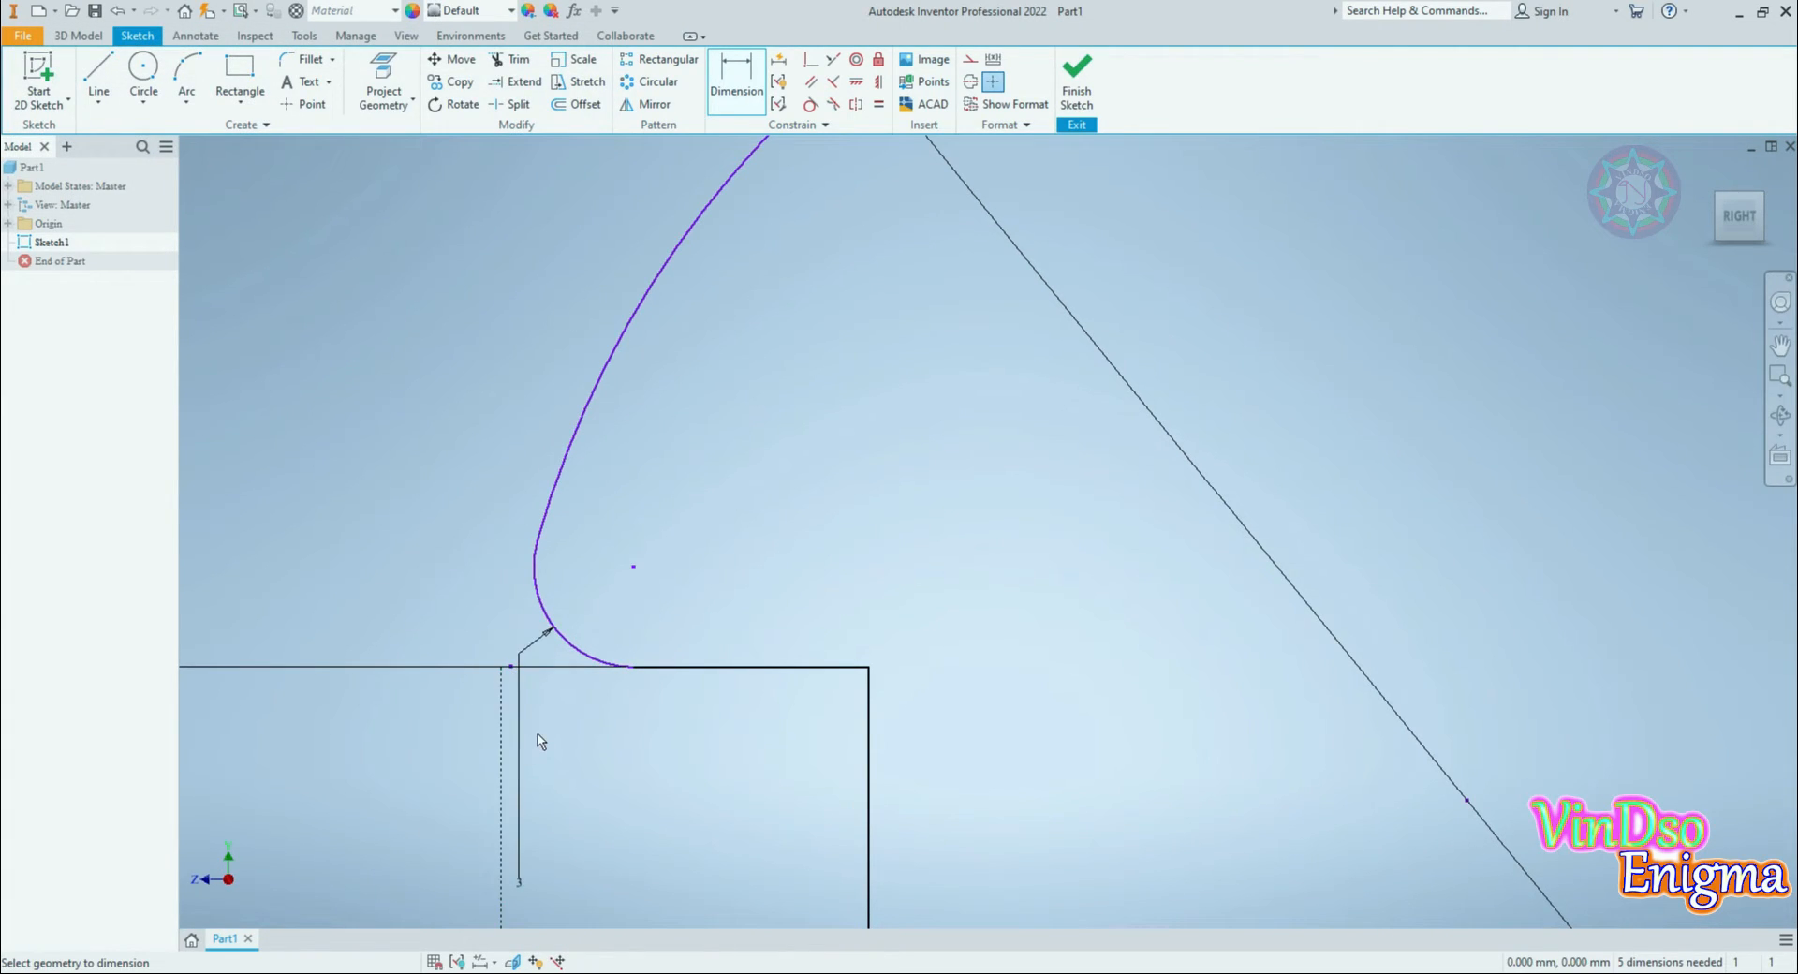
{"action": "key", "text": "Escape"}
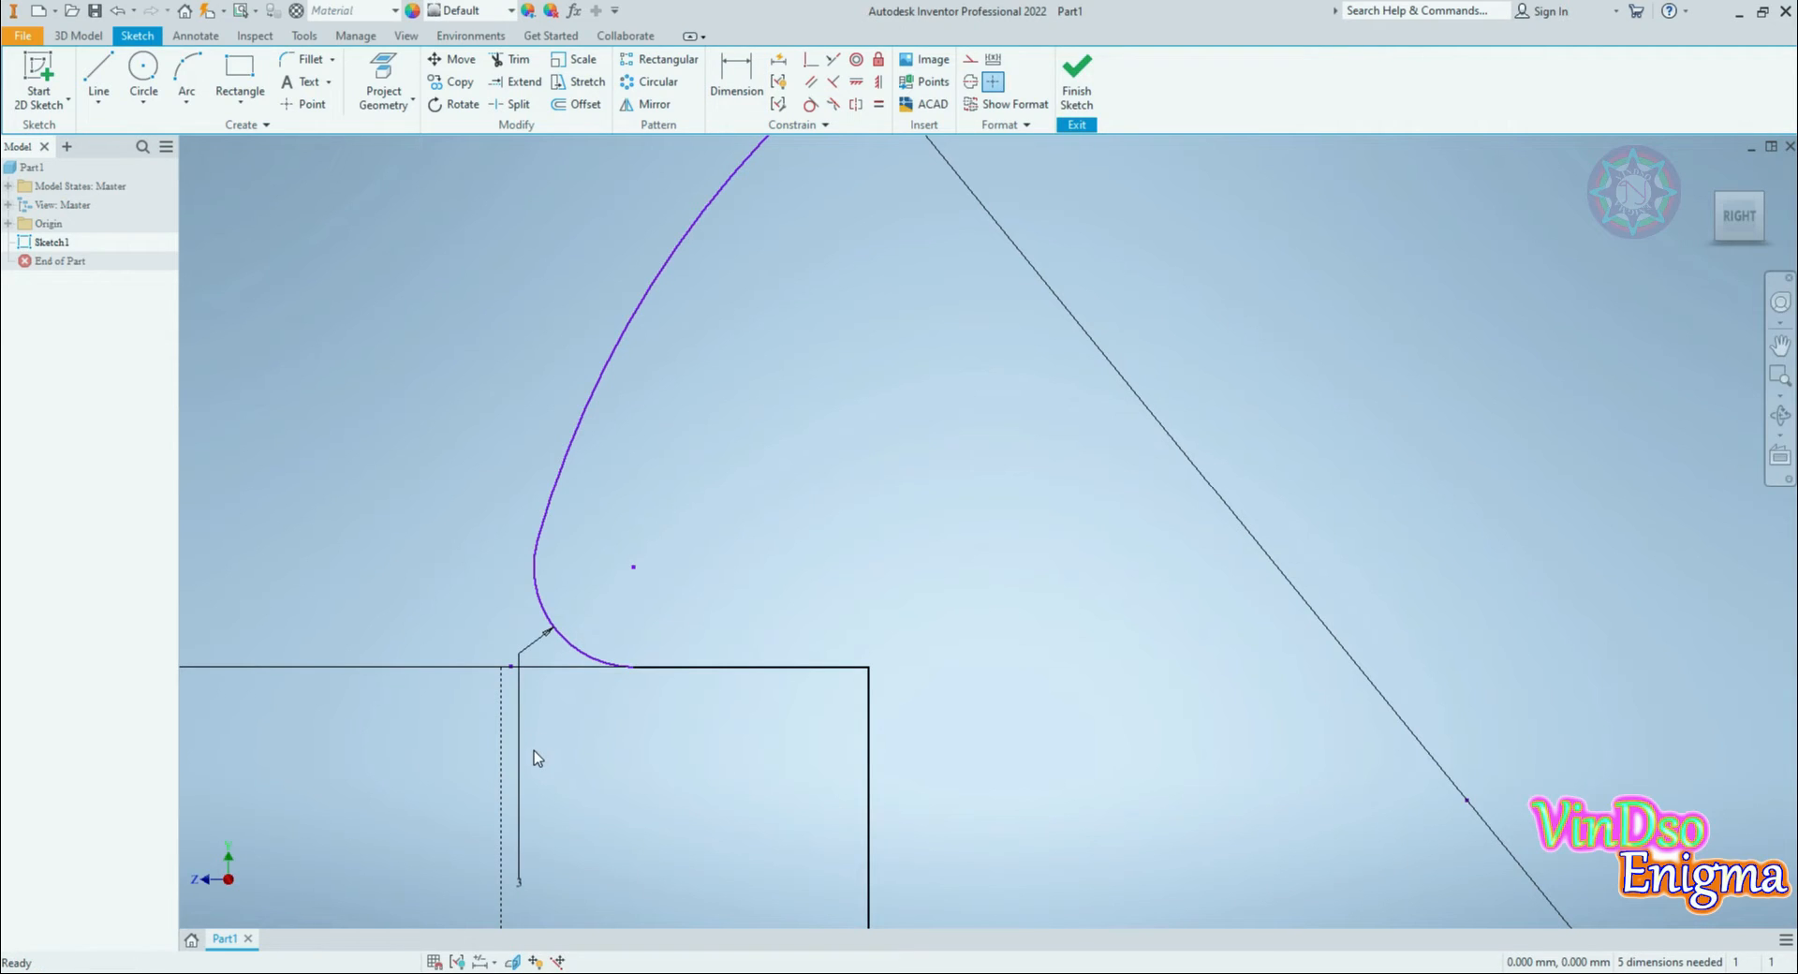
Step: Reposition the fillet's existing radius dimension outside the profile beside the large arc and check its value
{"action": "left_click", "coordinate": [521, 750]}
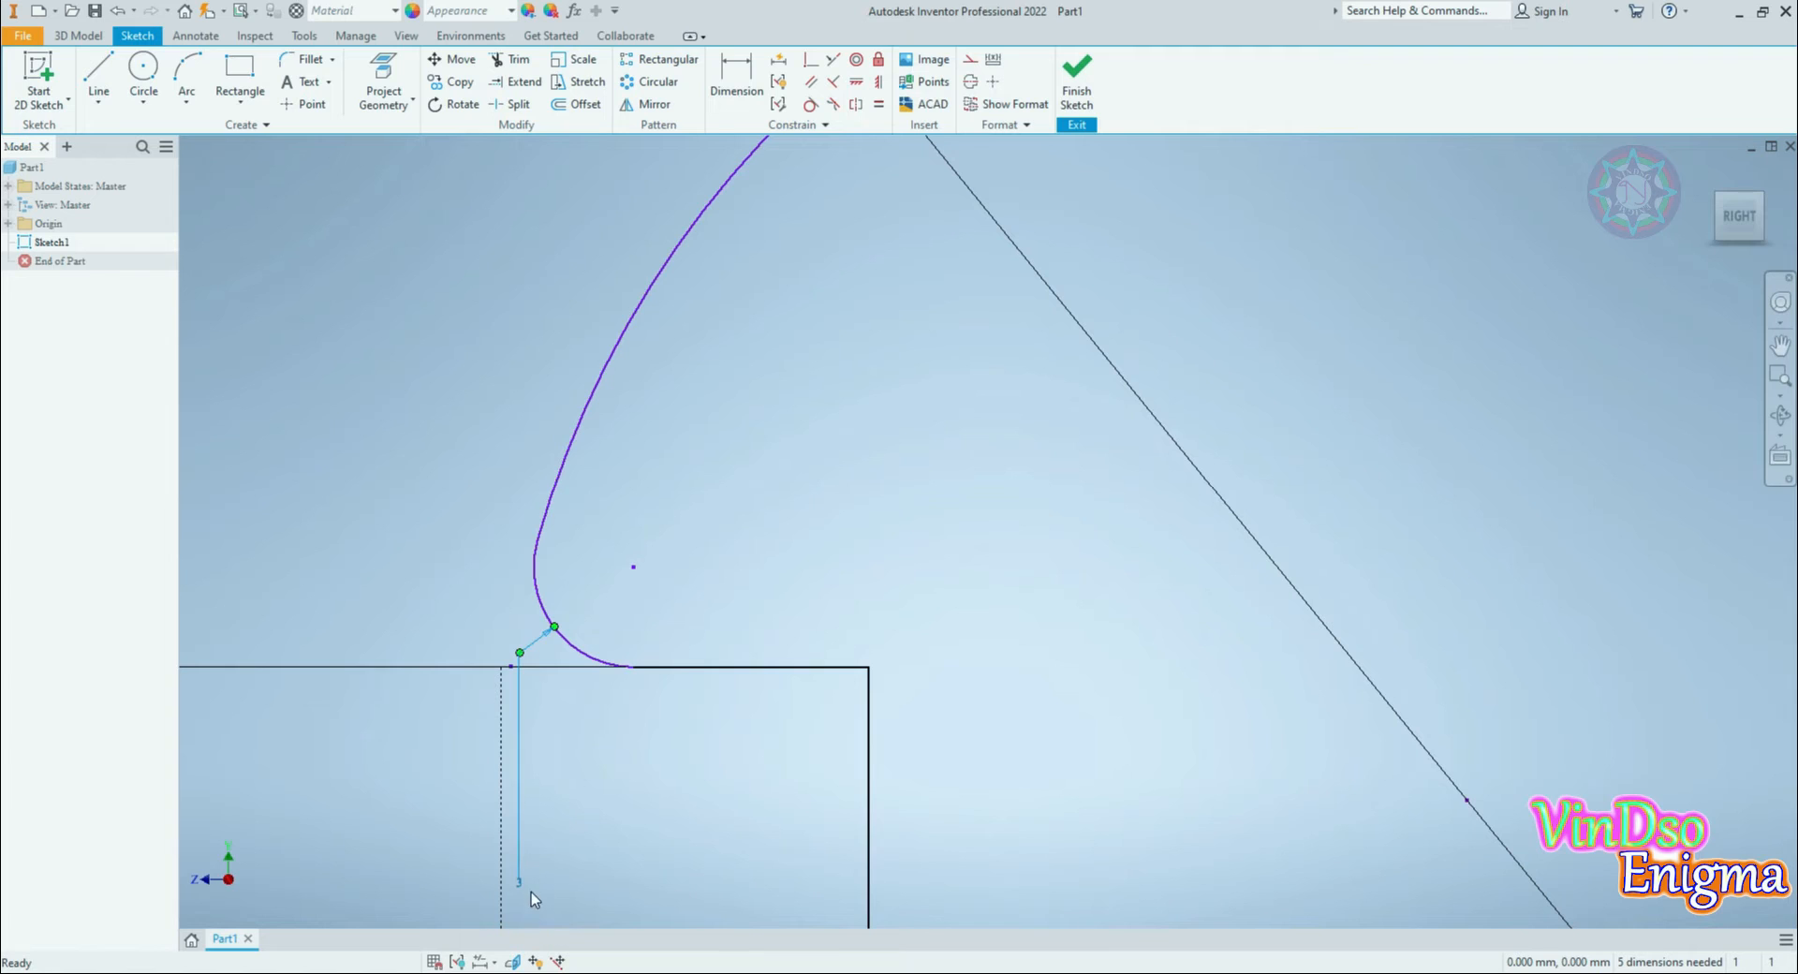
{"action": "left_click_drag", "start_coordinate": [517, 883], "coordinate": [401, 553]}
{"action": "double_click", "coordinate": [400, 321]}
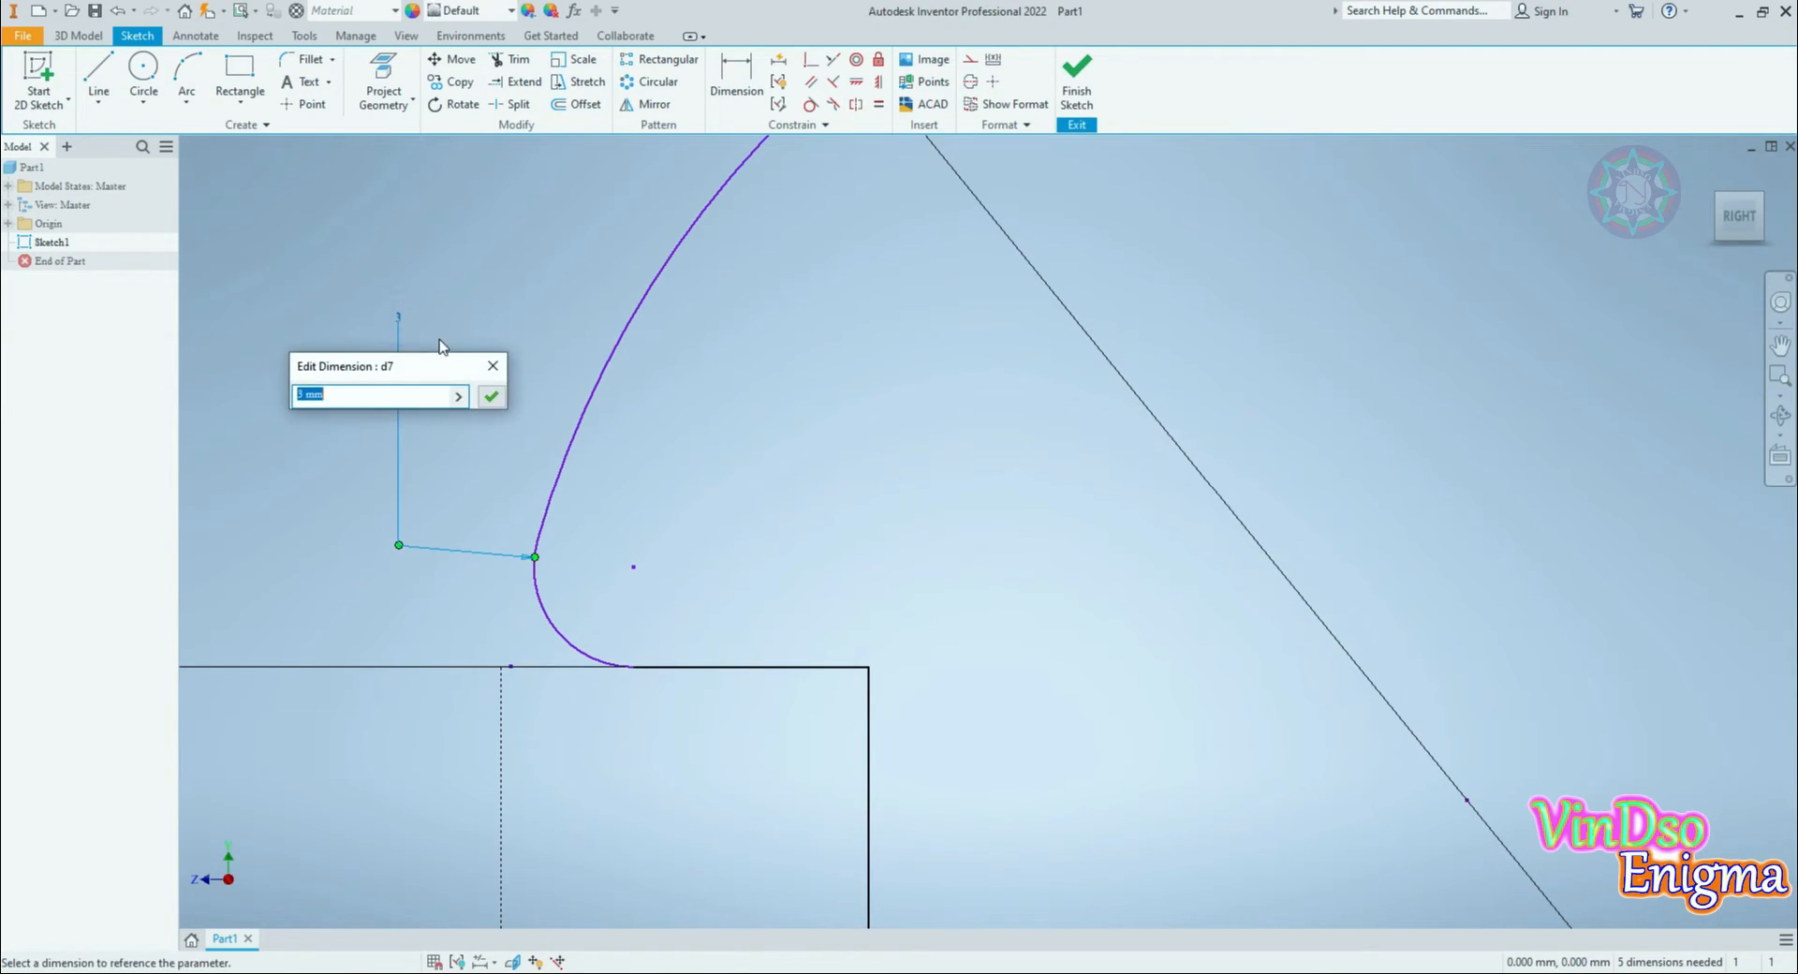
{"action": "left_click", "coordinate": [484, 374]}
Step: Extrude the completed profile sketch symmetrically about its plane to a total distance of 58 mm
{"action": "scroll", "coordinate": [640, 552], "scroll_direction": "up", "scroll_amount": 3}
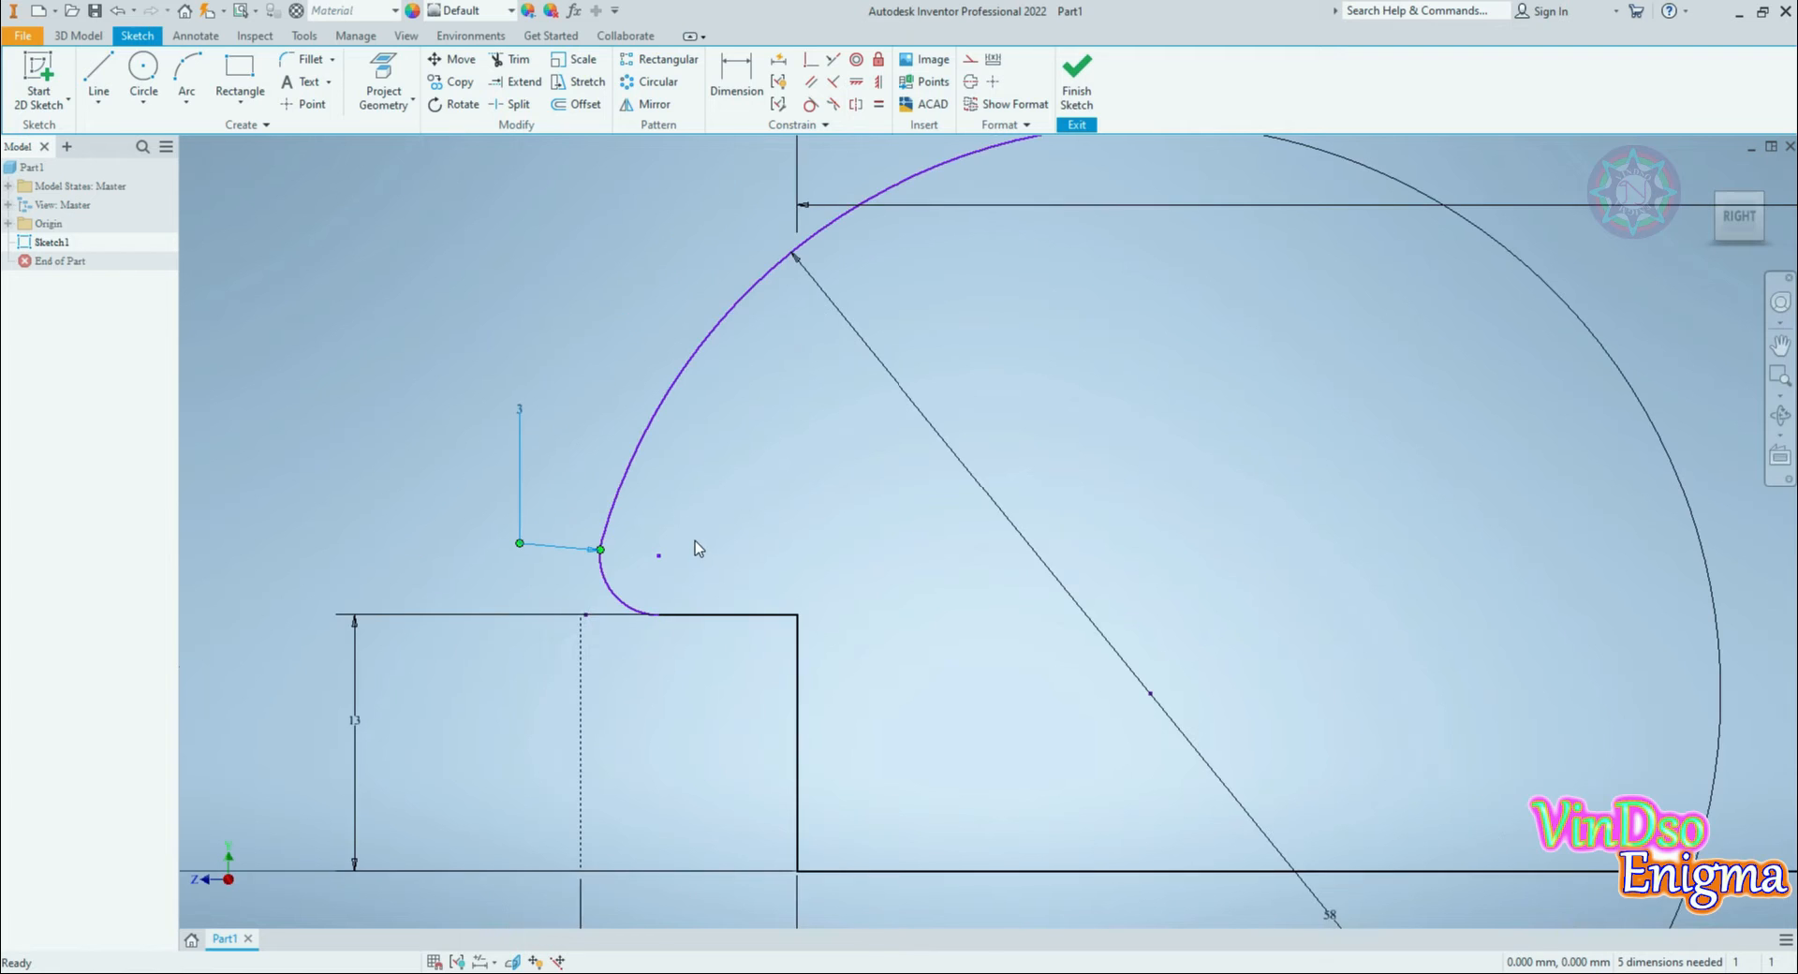
{"action": "mouse_move", "coordinate": [773, 509]}
{"action": "middle_mouse_down"}
{"action": "mouse_move", "coordinate": [607, 611]}
{"action": "mouse_move", "coordinate": [525, 425]}
{"action": "mouse_move", "coordinate": [509, 297]}
{"action": "mouse_move", "coordinate": [550, 545]}
{"action": "mouse_move", "coordinate": [525, 654]}
{"action": "middle_mouse_up"}
{"action": "scroll", "coordinate": [783, 514], "scroll_direction": "up", "scroll_amount": 3}
{"action": "middle_click_drag", "start_coordinate": [867, 545], "coordinate": [770, 269]}
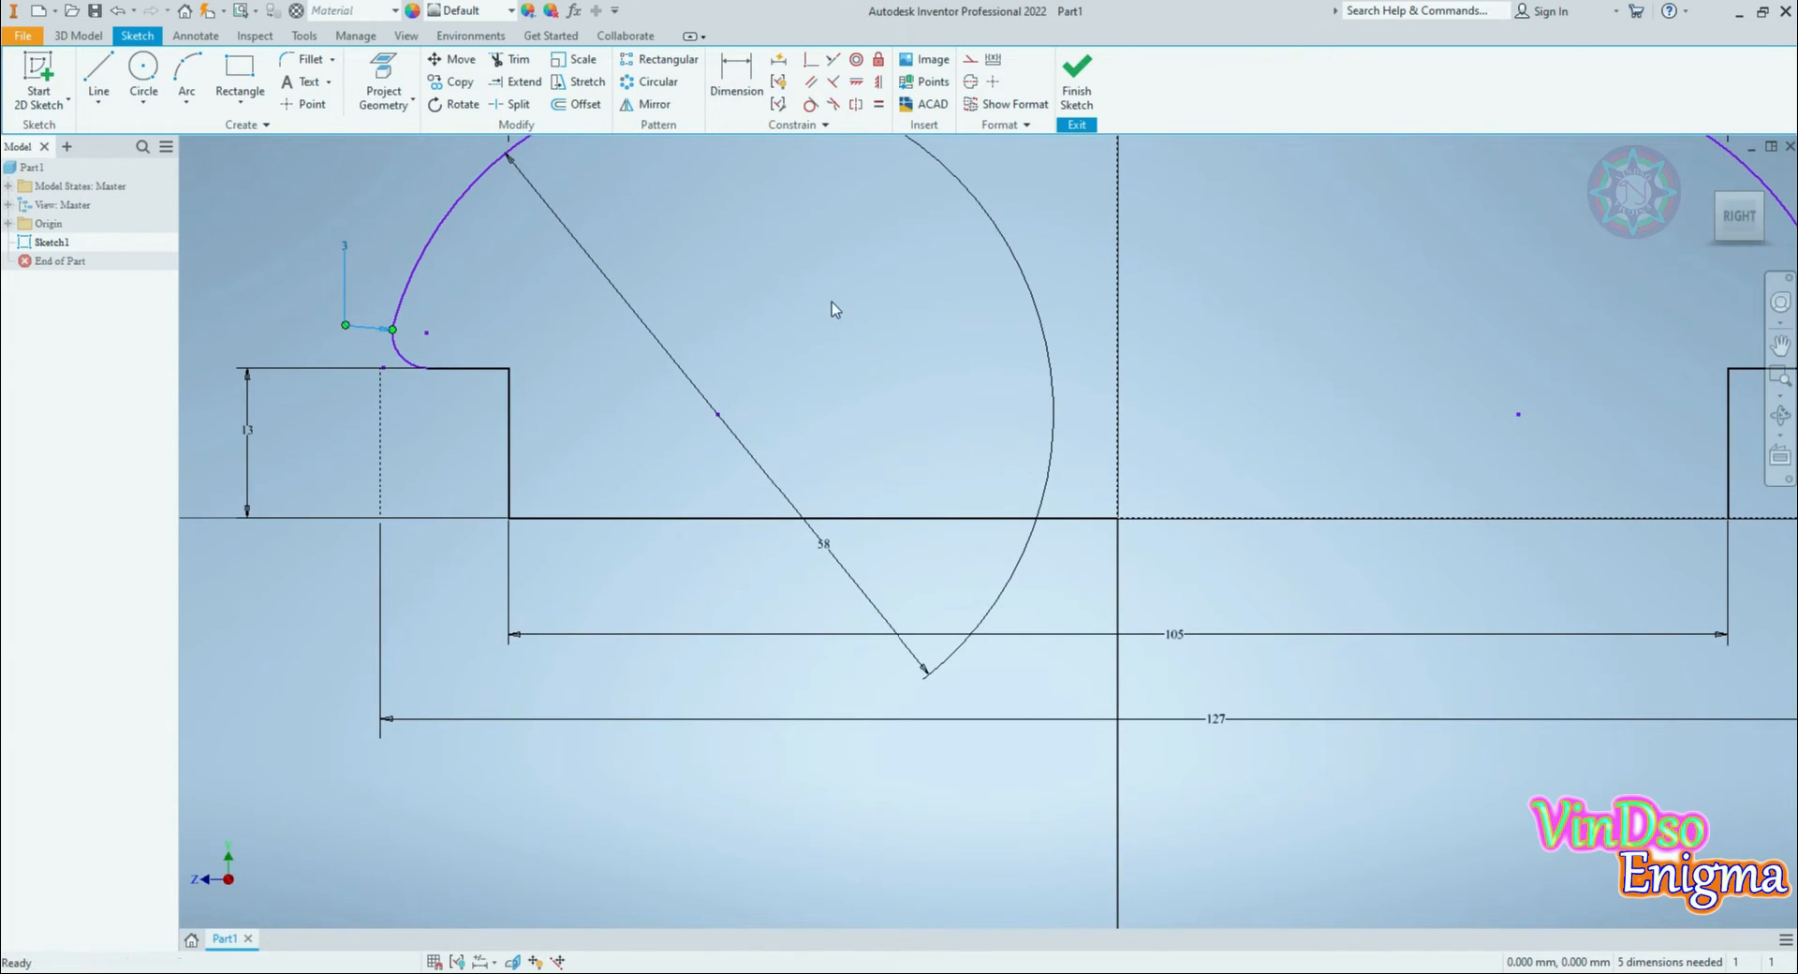
{"action": "scroll", "coordinate": [998, 378], "scroll_direction": "up", "scroll_amount": 3}
{"action": "middle_click_drag", "start_coordinate": [1204, 295], "coordinate": [1141, 539]}
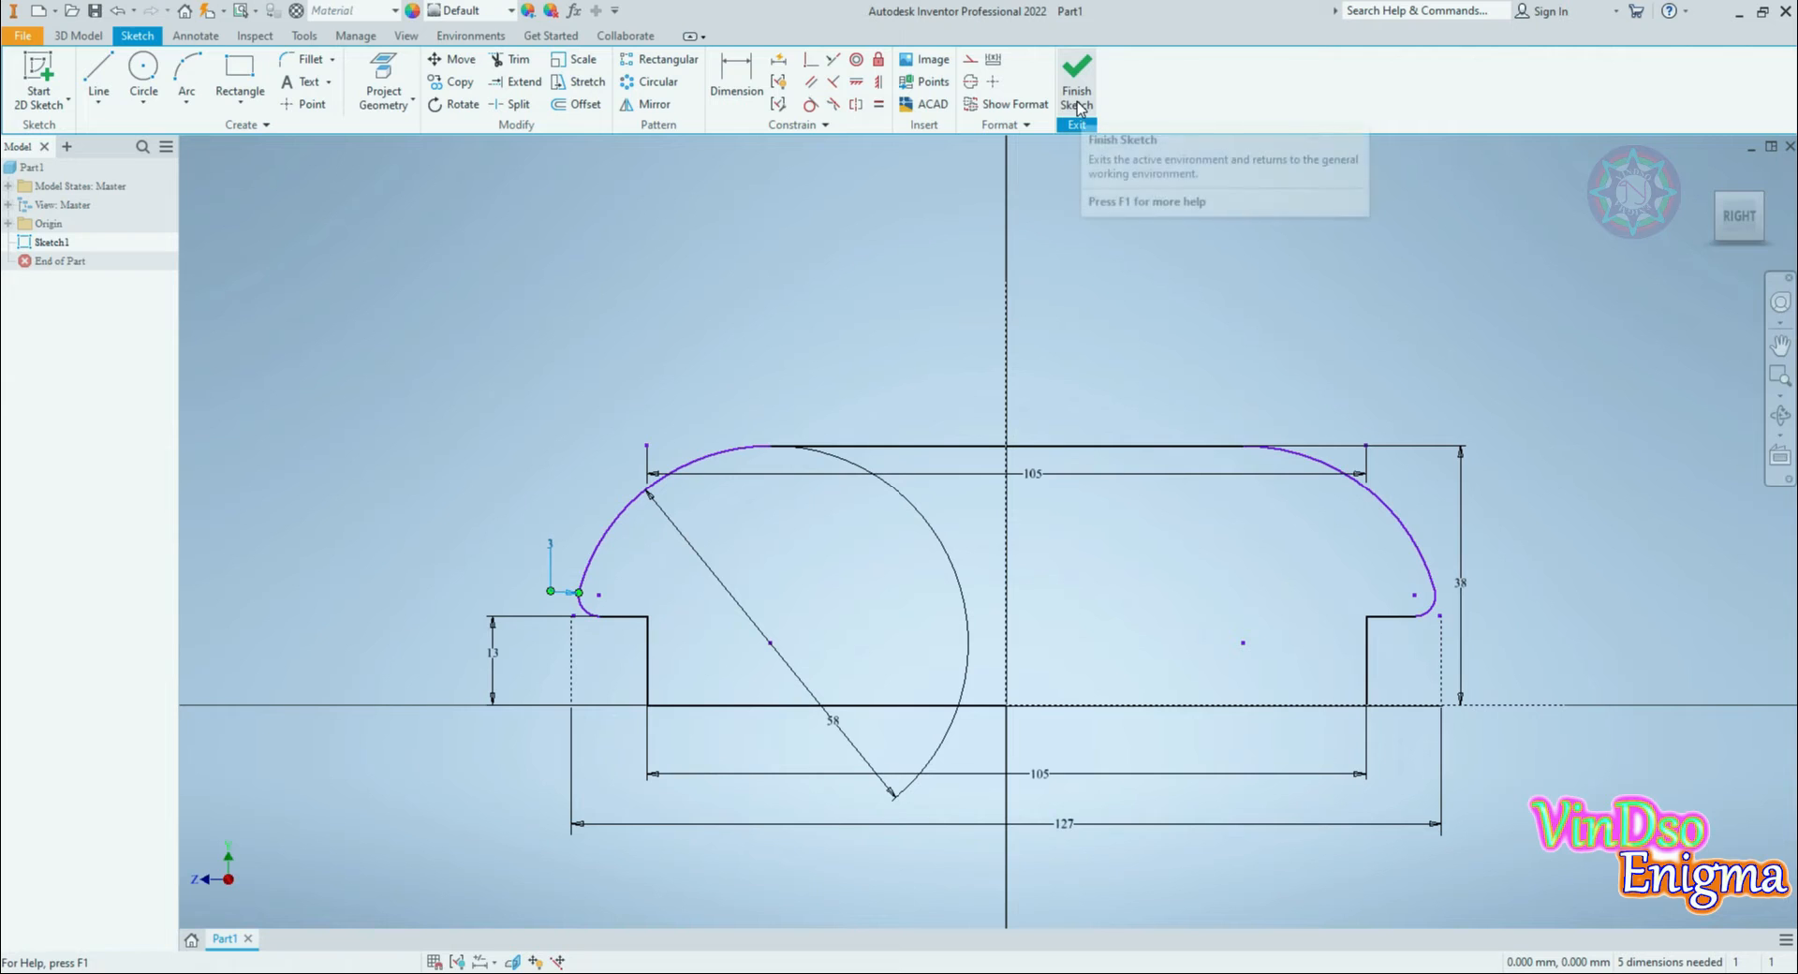
{"action": "left_click", "coordinate": [79, 35]}
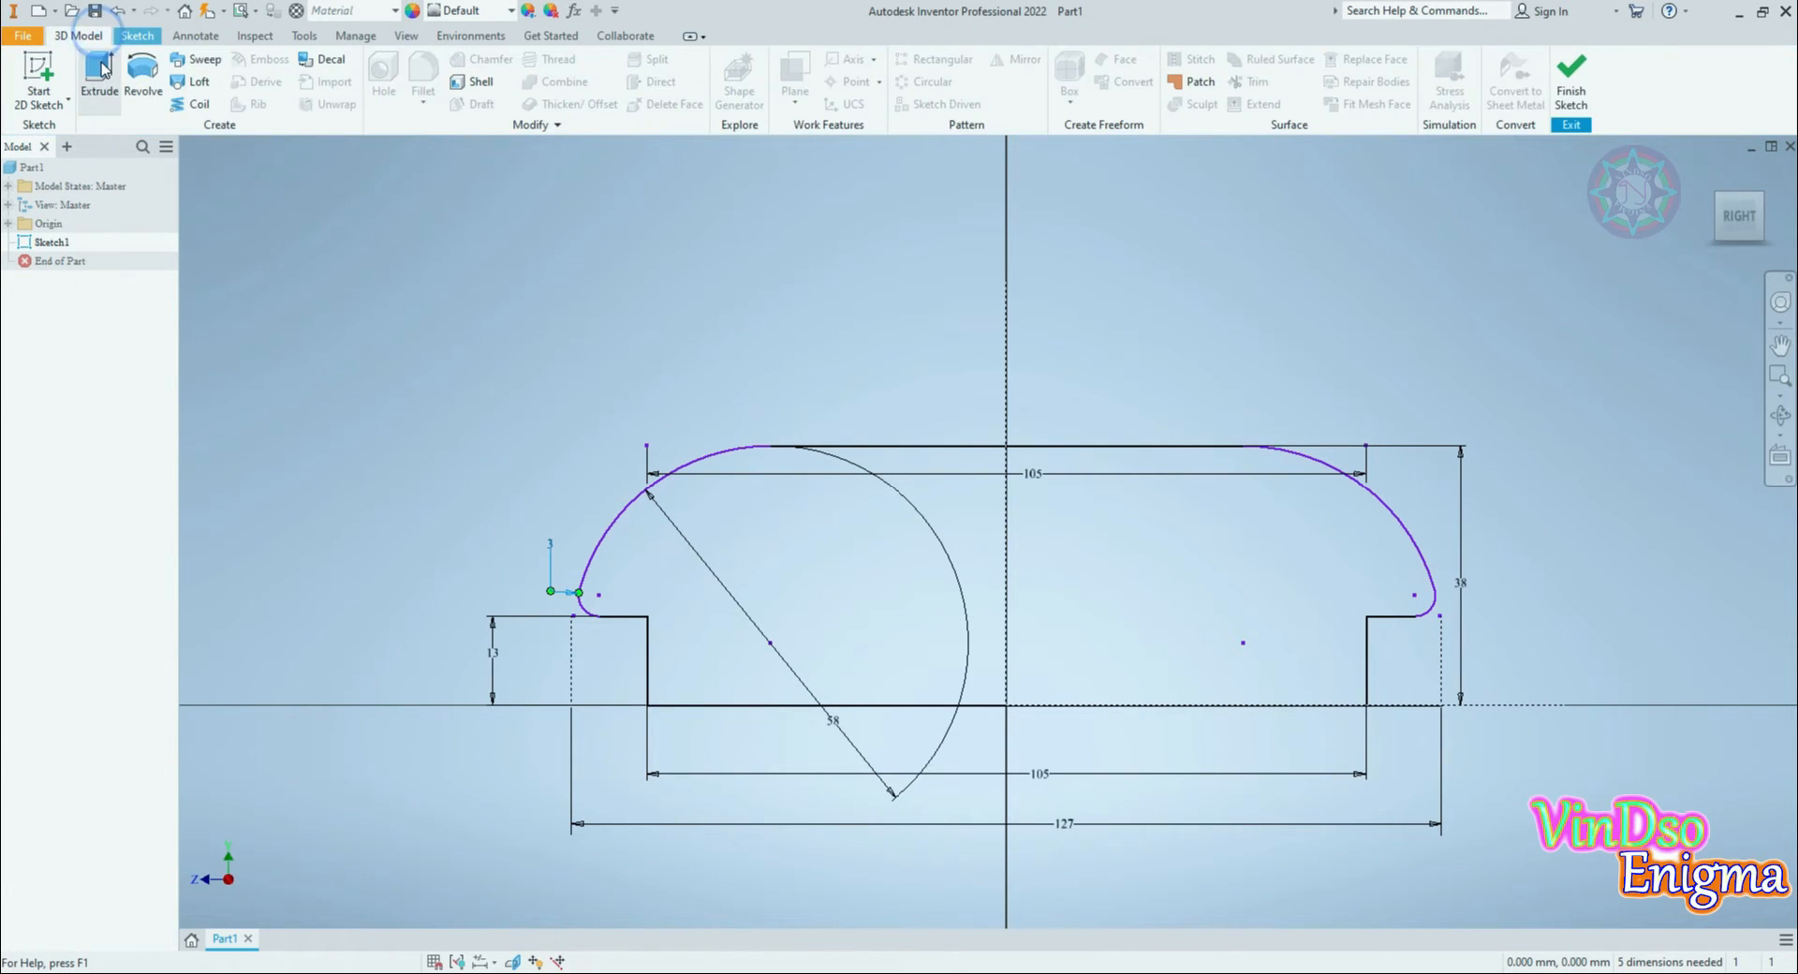
{"action": "left_click", "coordinate": [99, 75]}
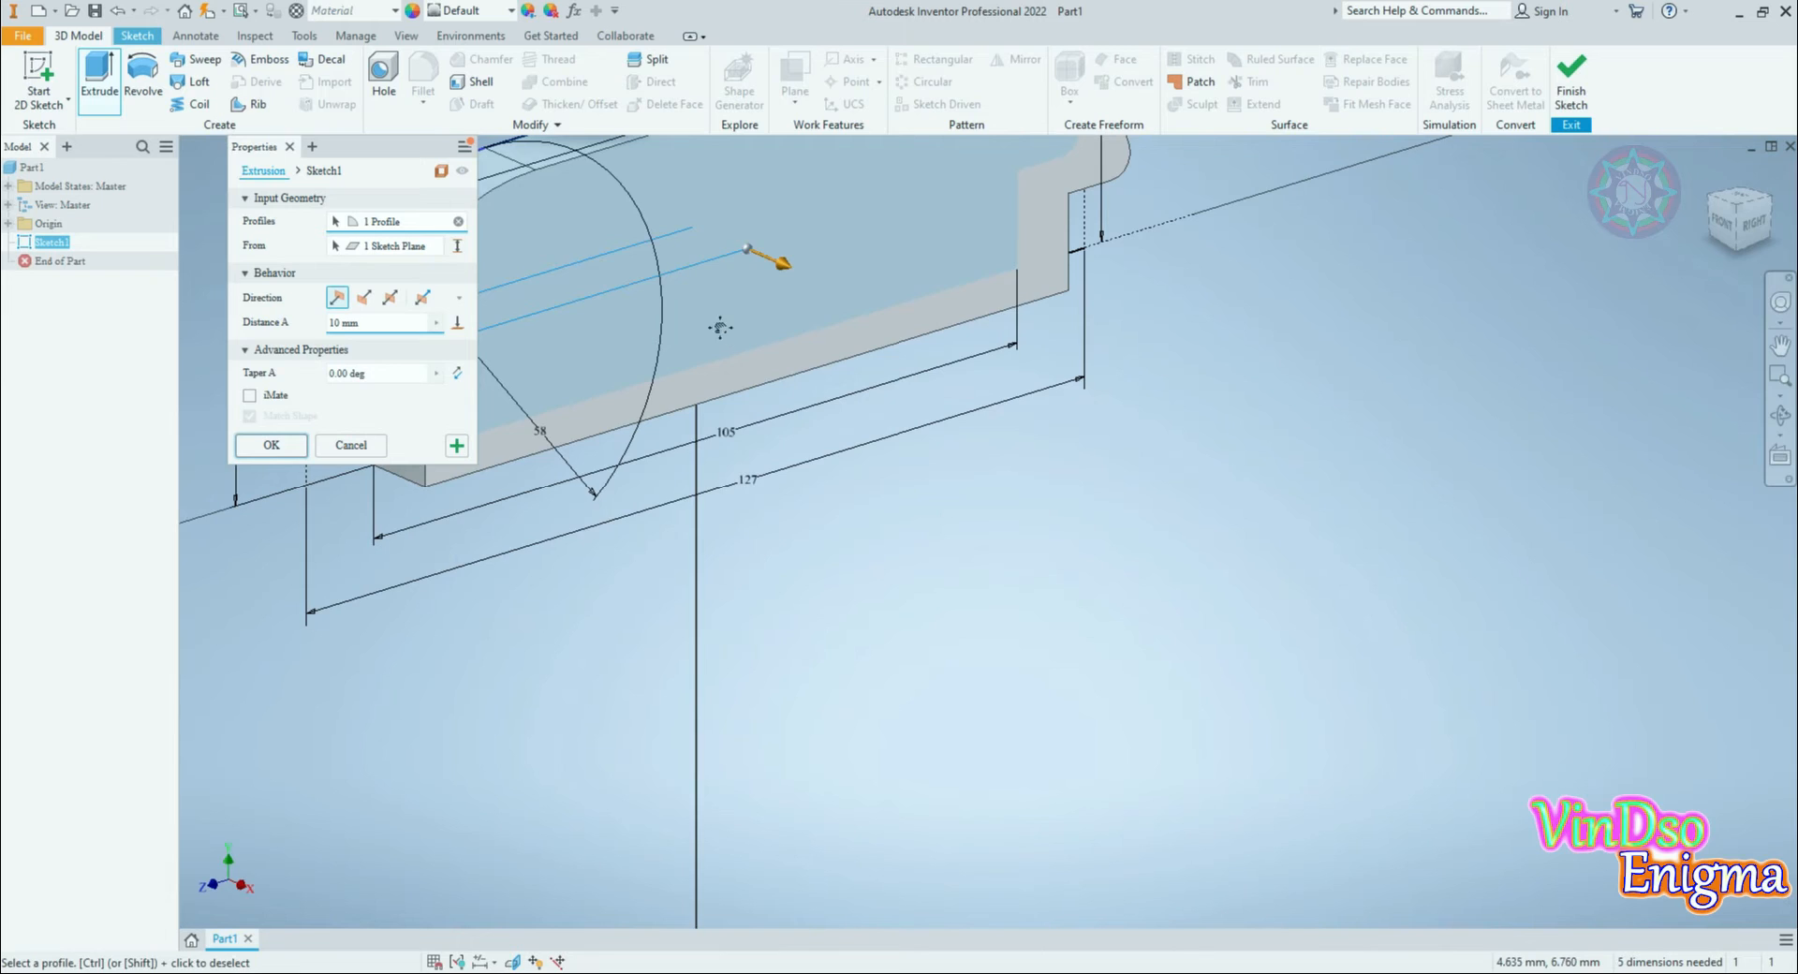
{"action": "middle_click_drag", "start_coordinate": [715, 328], "coordinate": [1091, 699]}
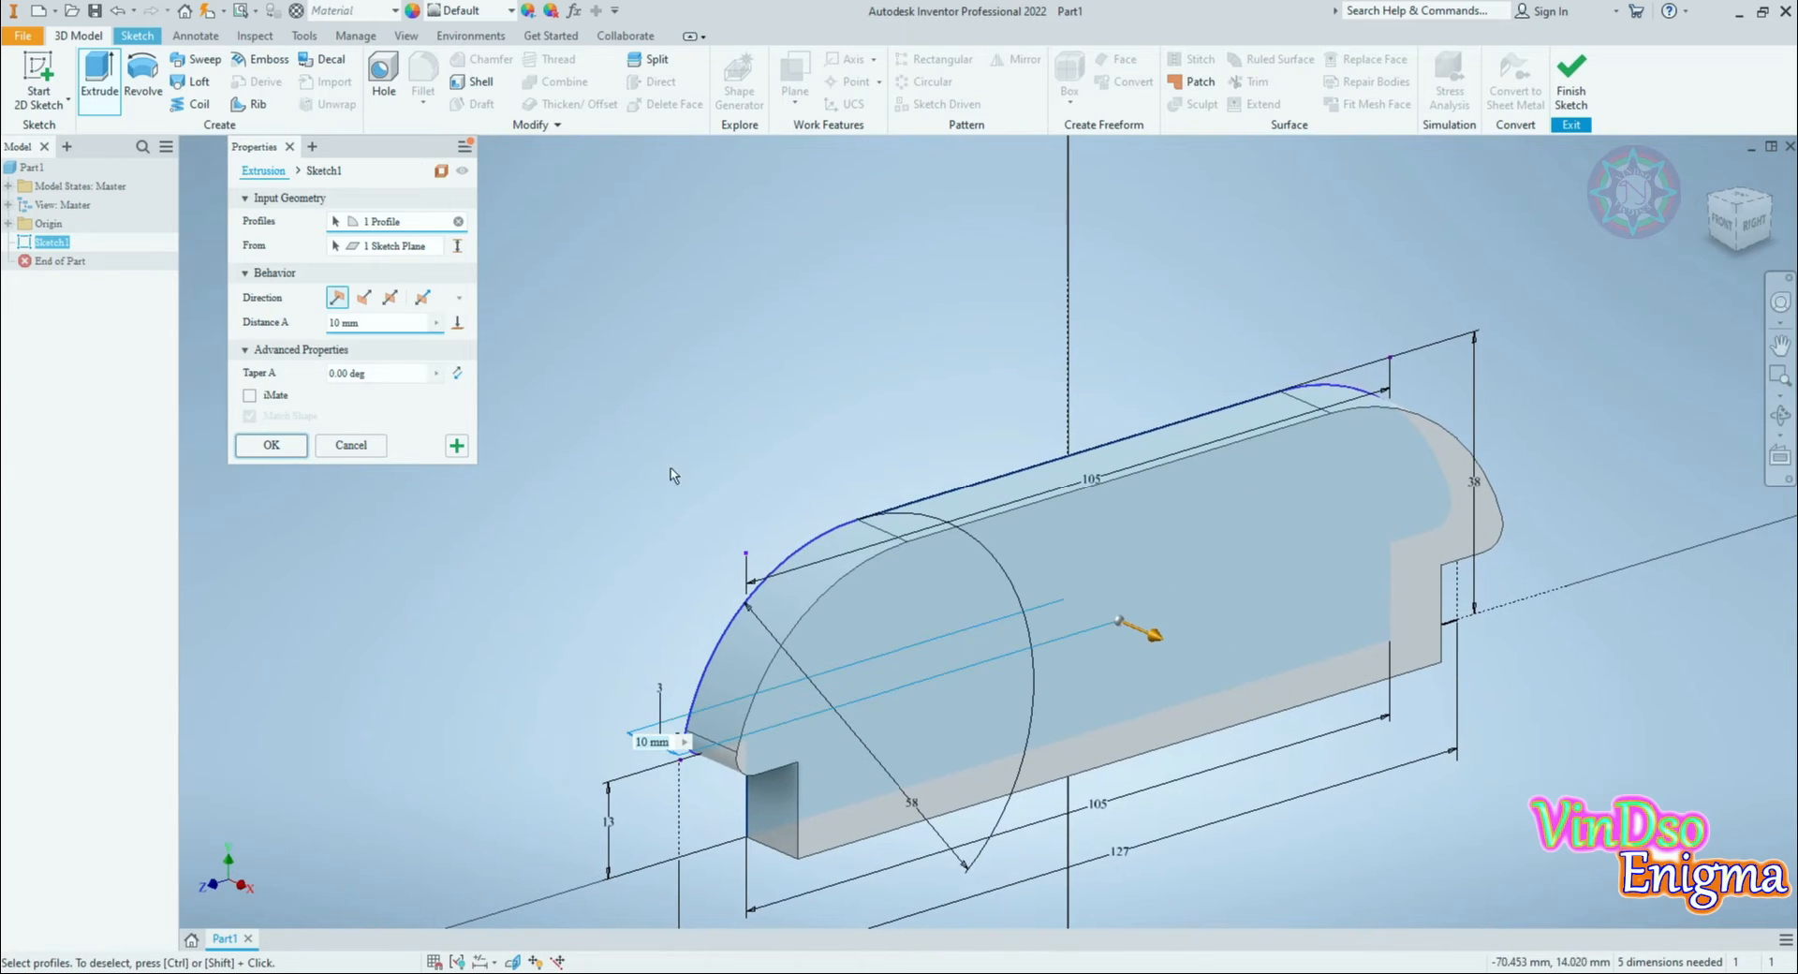
{"action": "left_click", "coordinate": [396, 307]}
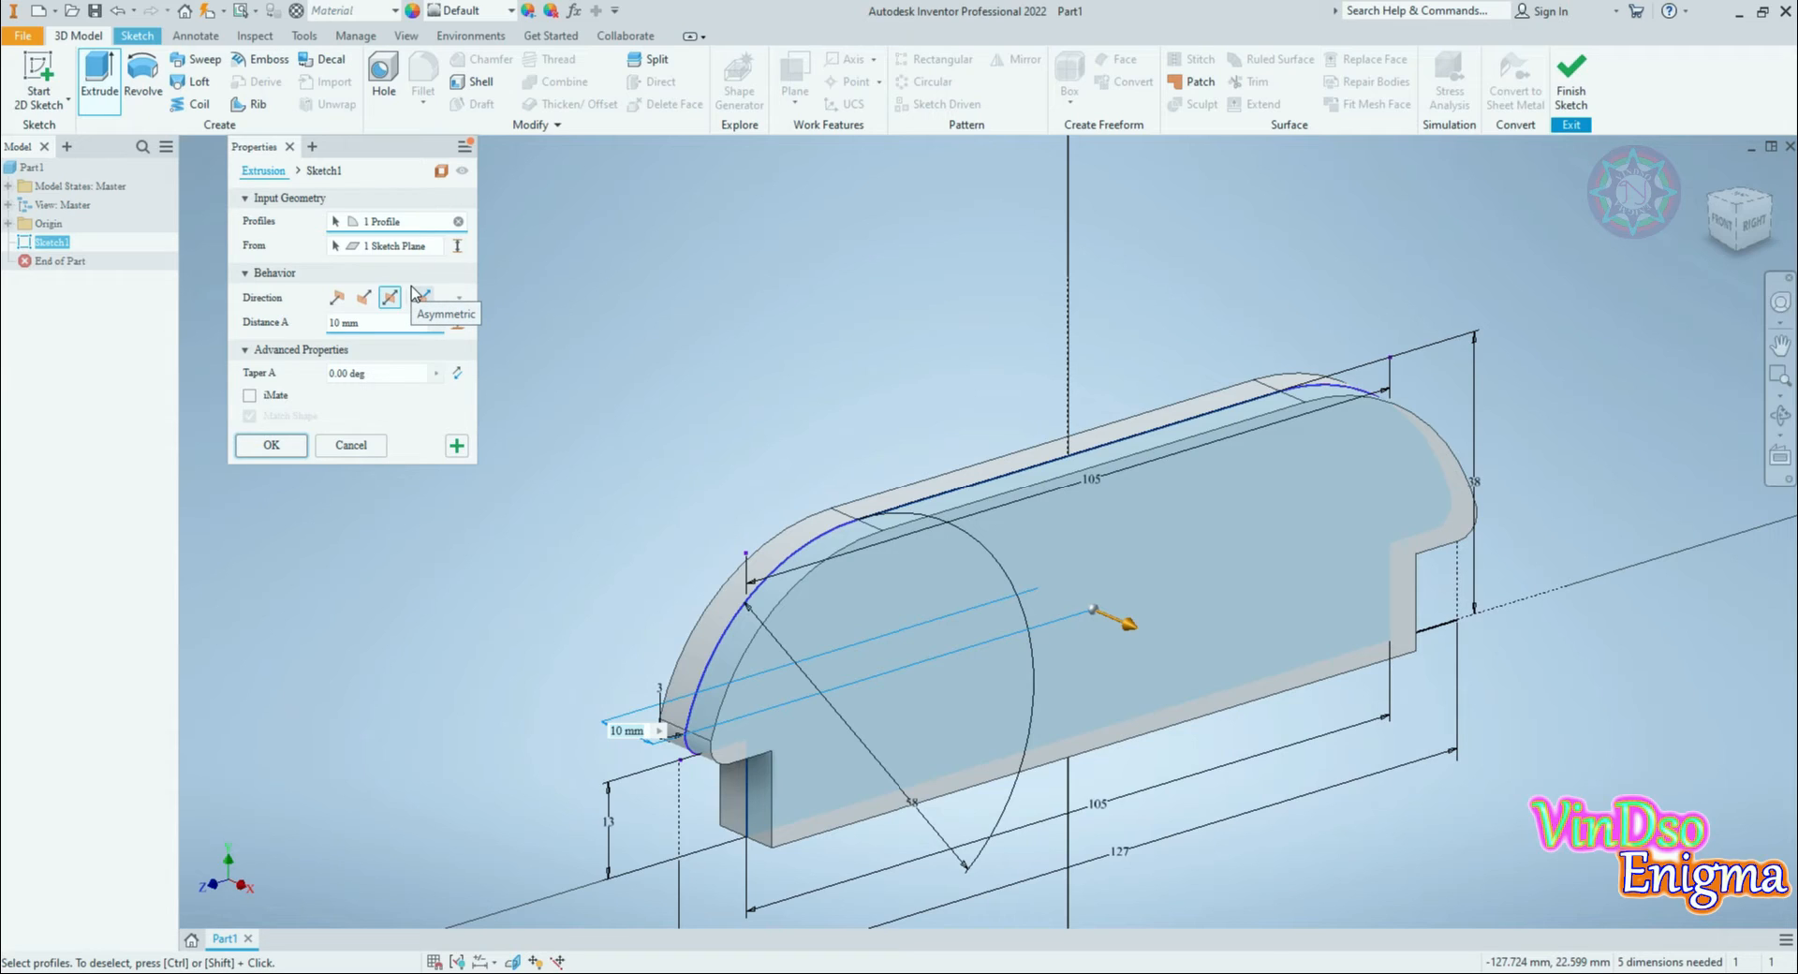
{"action": "type", "text": "58"}
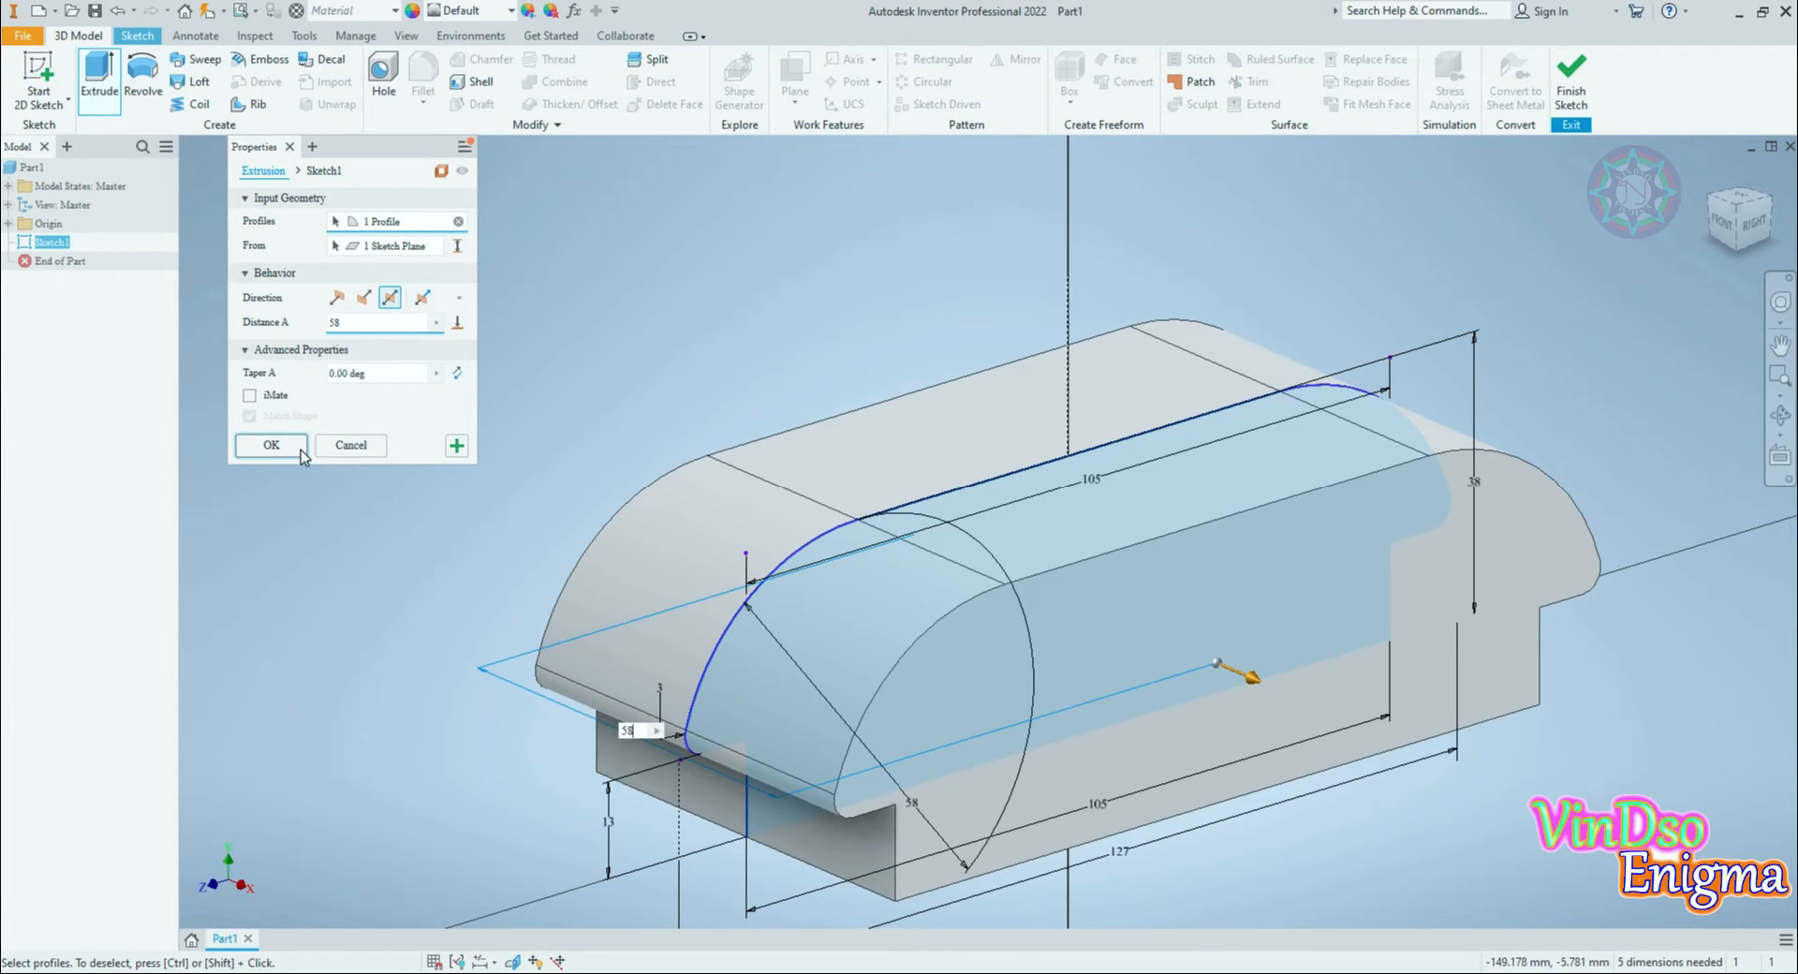
{"action": "left_click", "coordinate": [270, 446]}
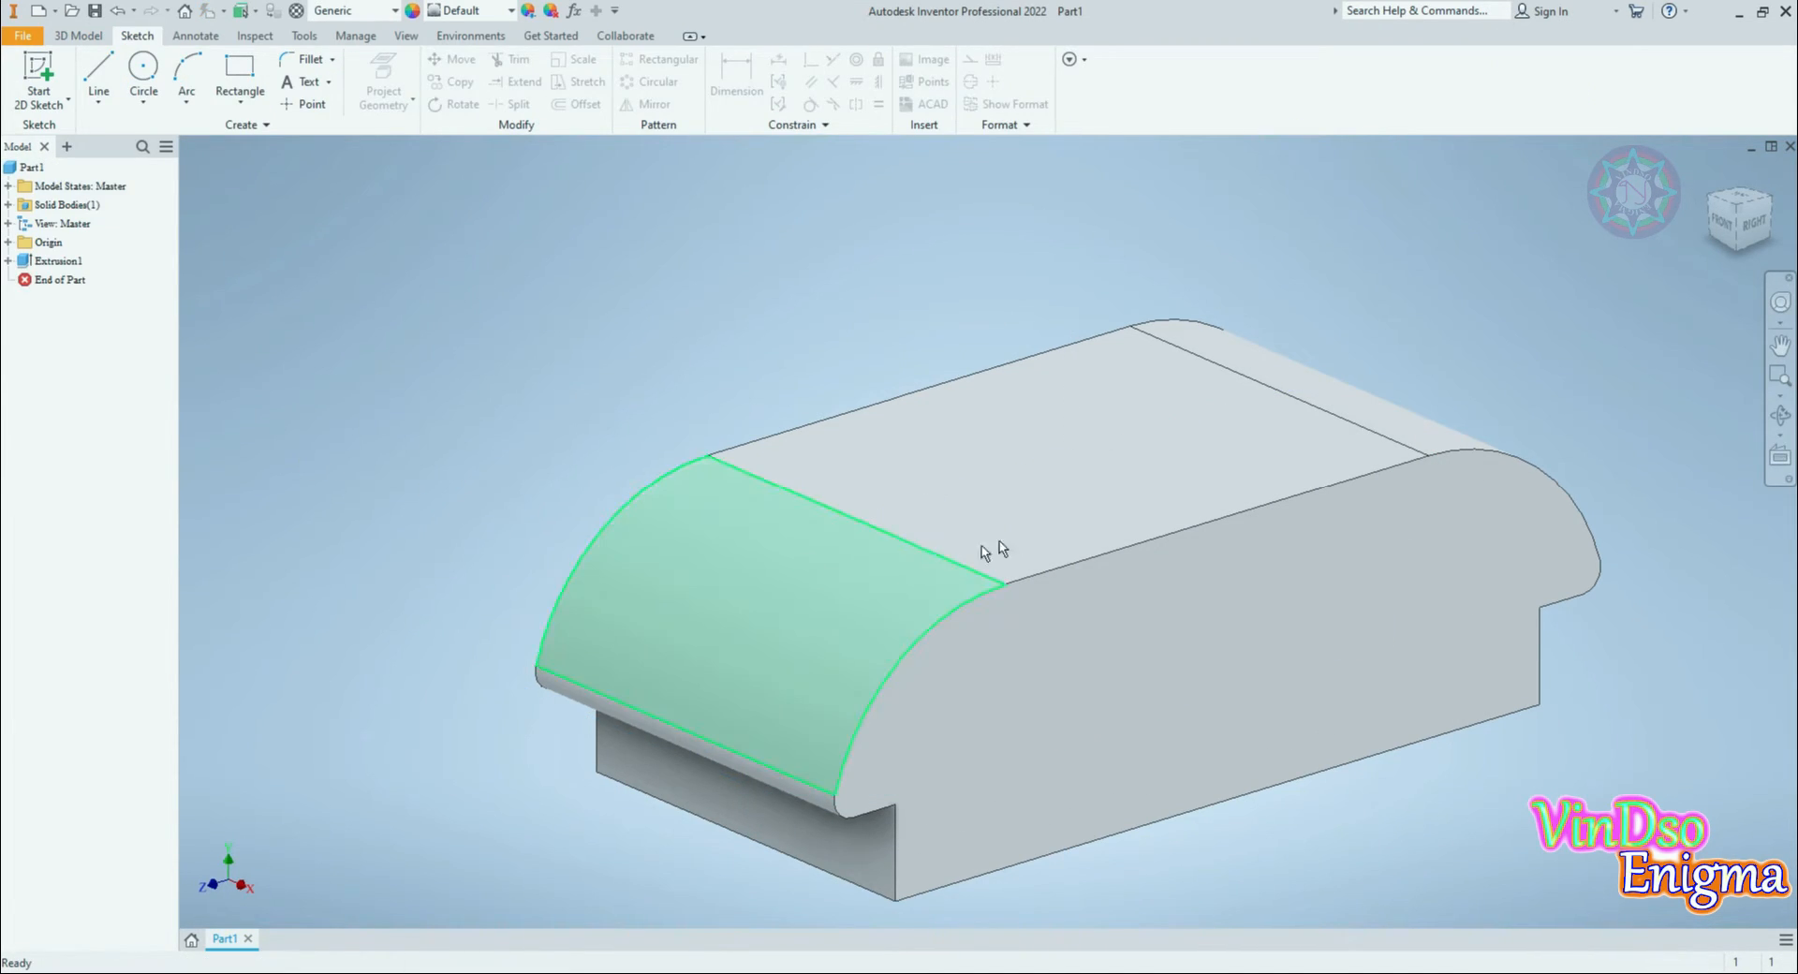
Step: Turn on reflections for the displayed model
{"action": "key", "text": "F4"}
{"action": "left_click_drag", "start_coordinate": [1309, 548], "coordinate": [1255, 541]}
{"action": "middle_click_drag", "start_coordinate": [1255, 540], "coordinate": [1097, 472]}
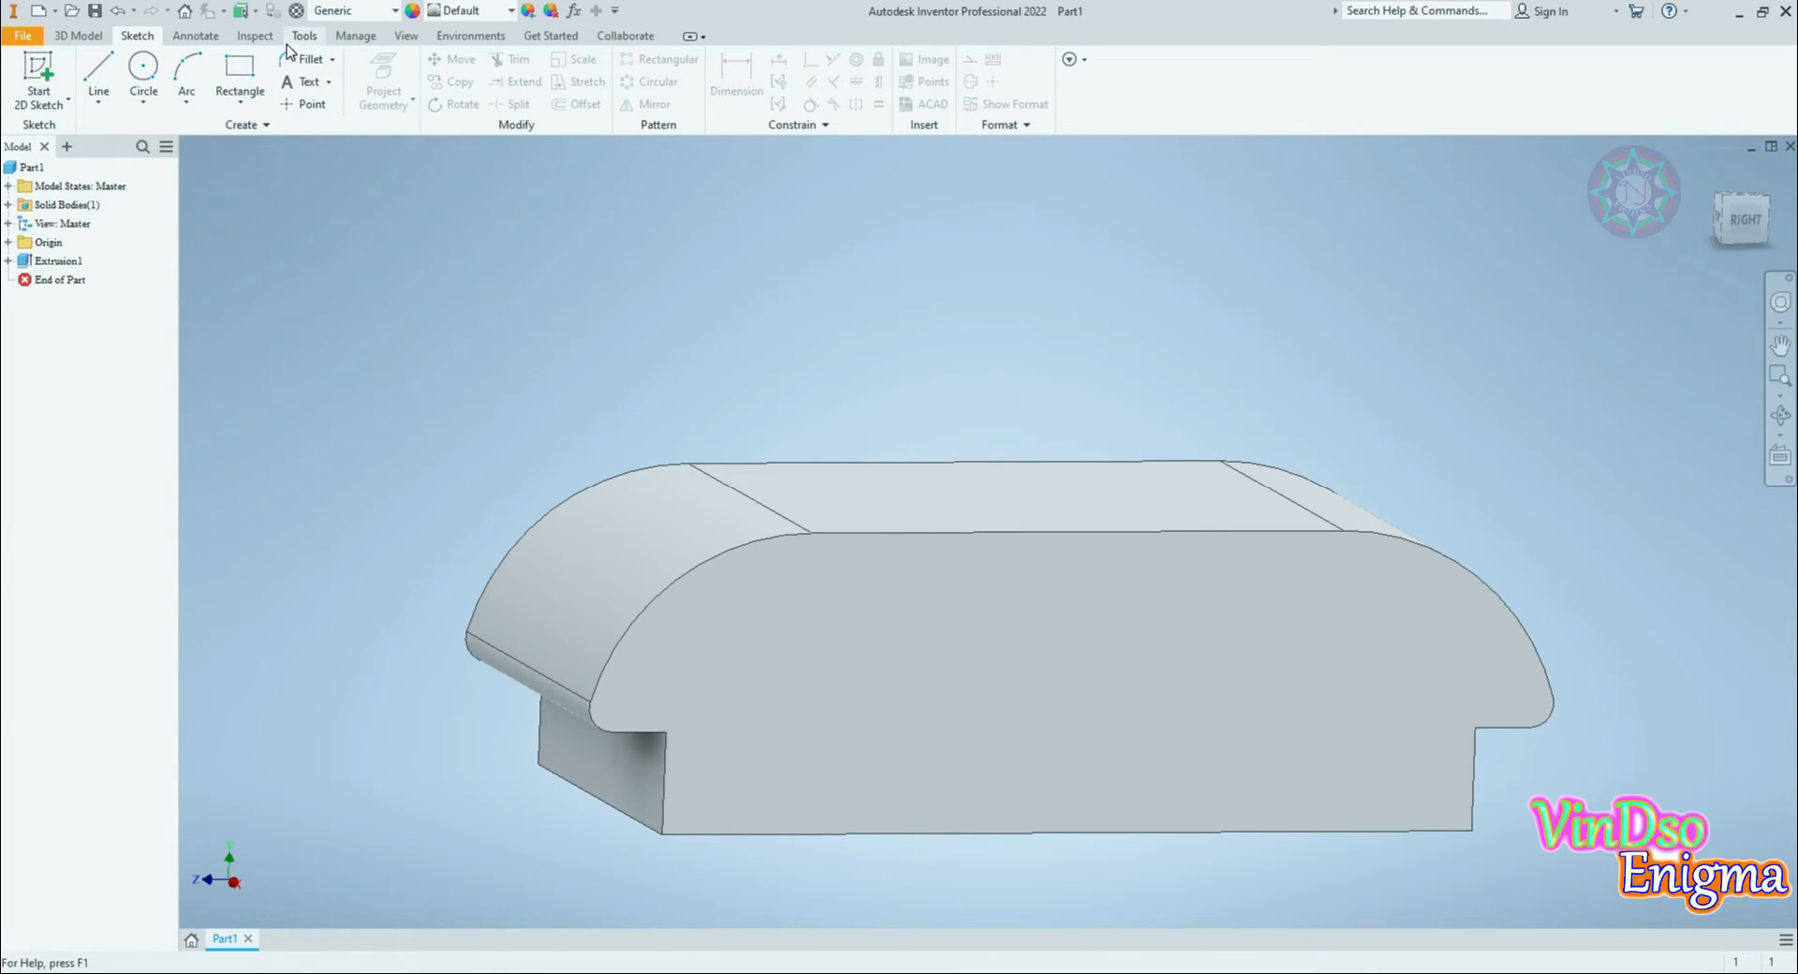
{"action": "left_click", "coordinate": [412, 35]}
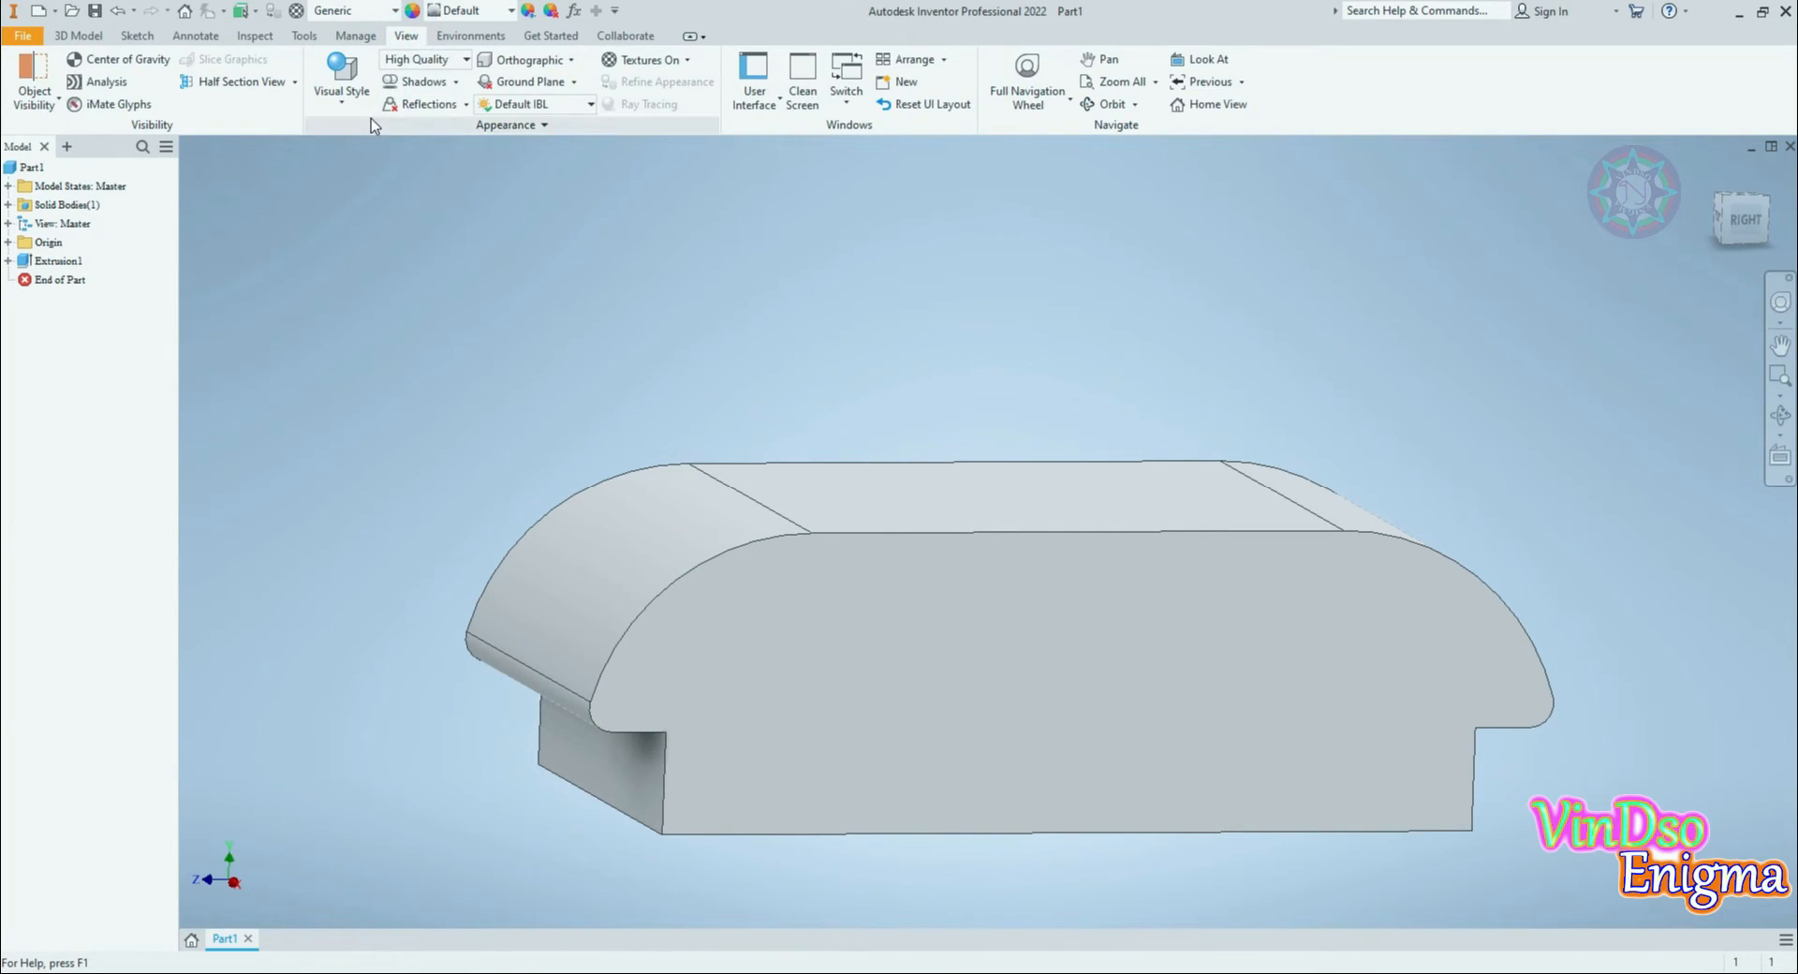
{"action": "left_click", "coordinate": [438, 105]}
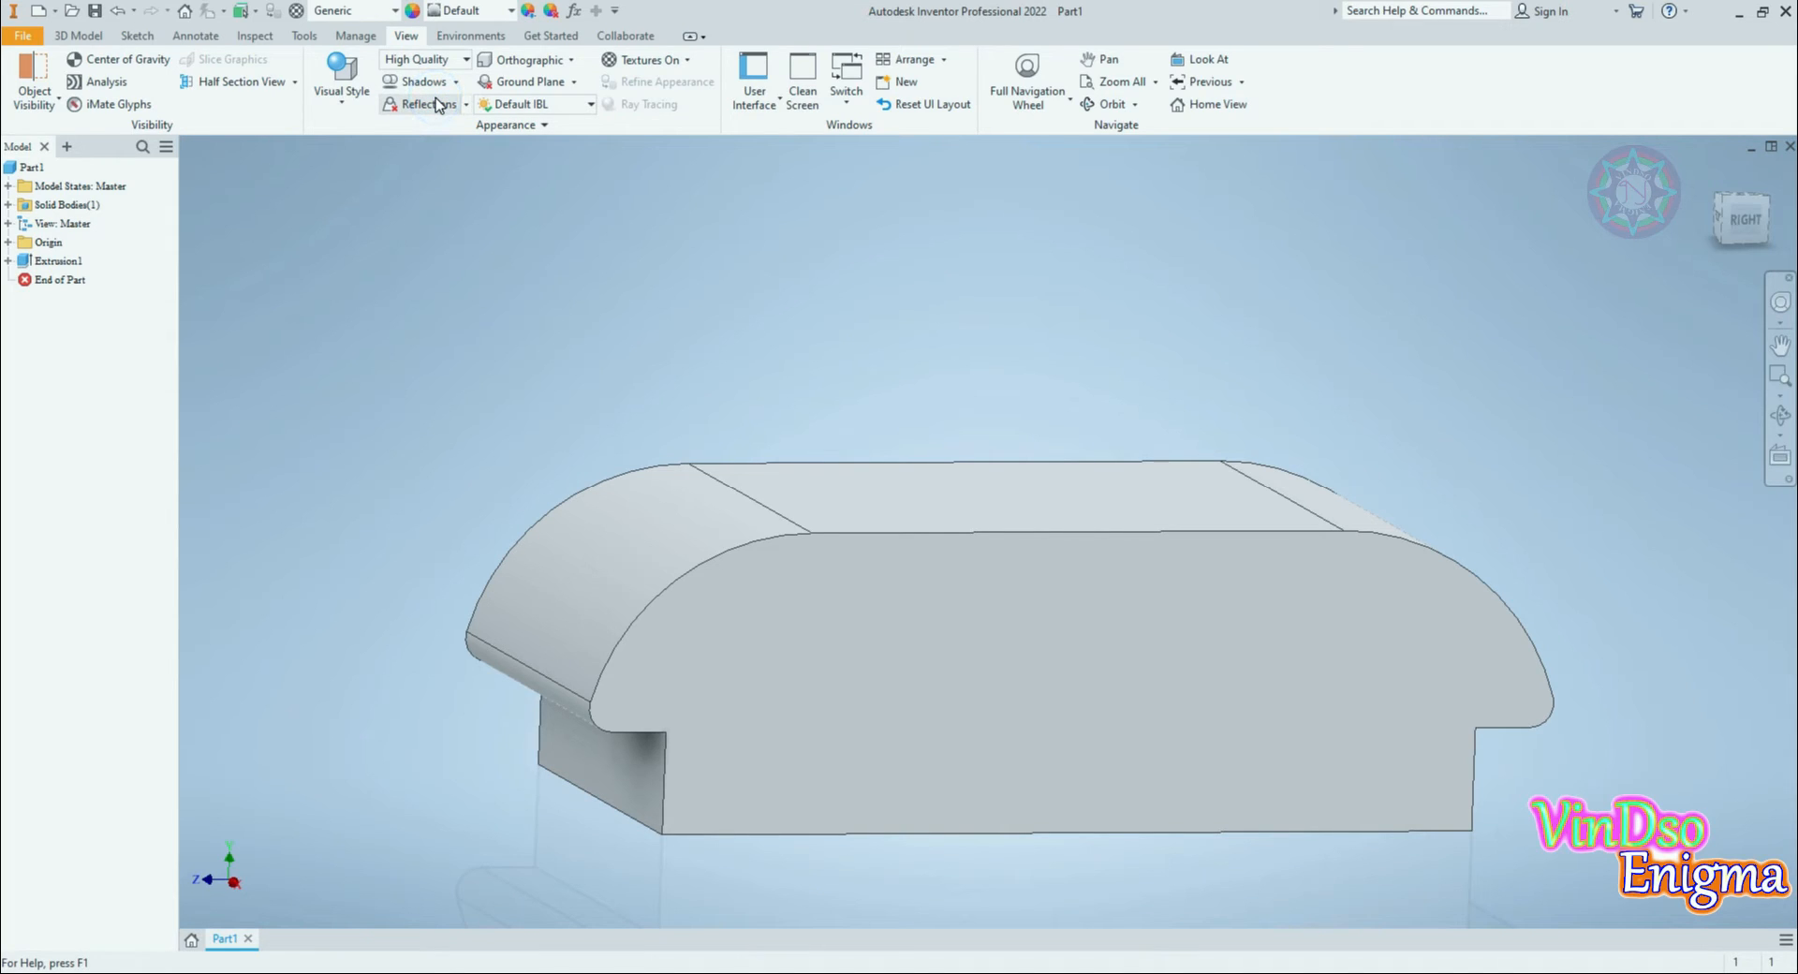
{"action": "left_click", "coordinate": [437, 103]}
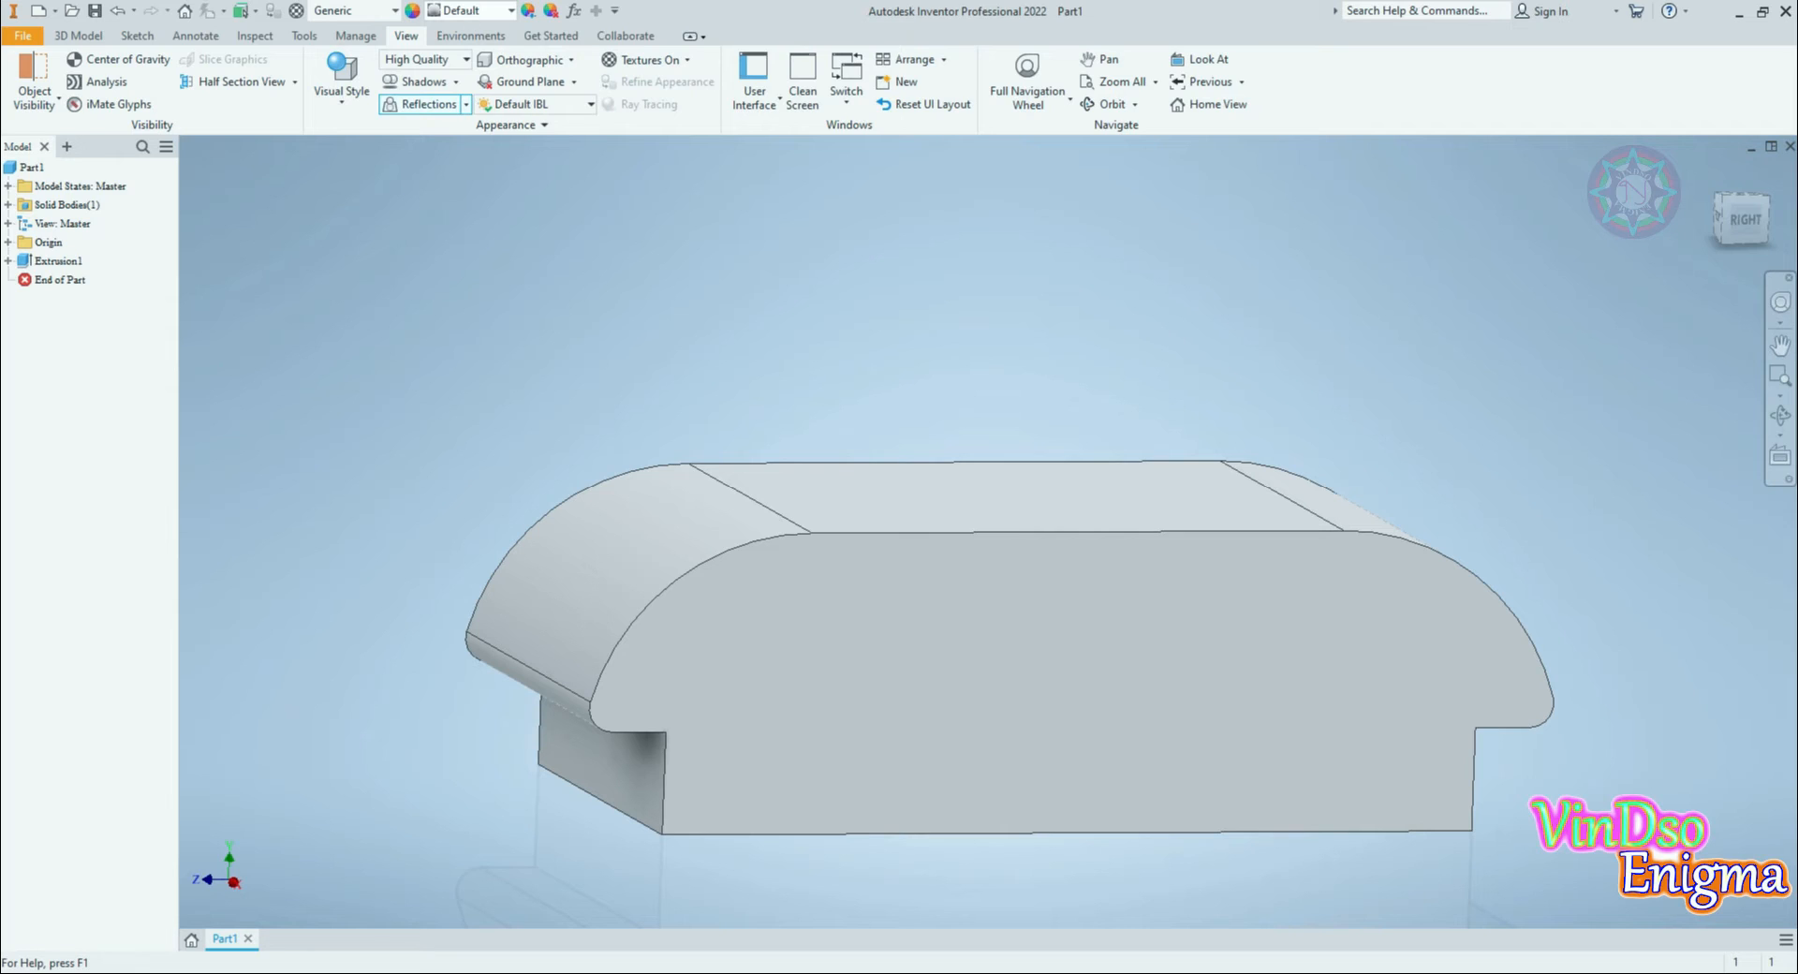
Step: Apply the Satin Brushed appearance from the Inventor Material Library to the part
{"action": "left_click", "coordinate": [469, 16]}
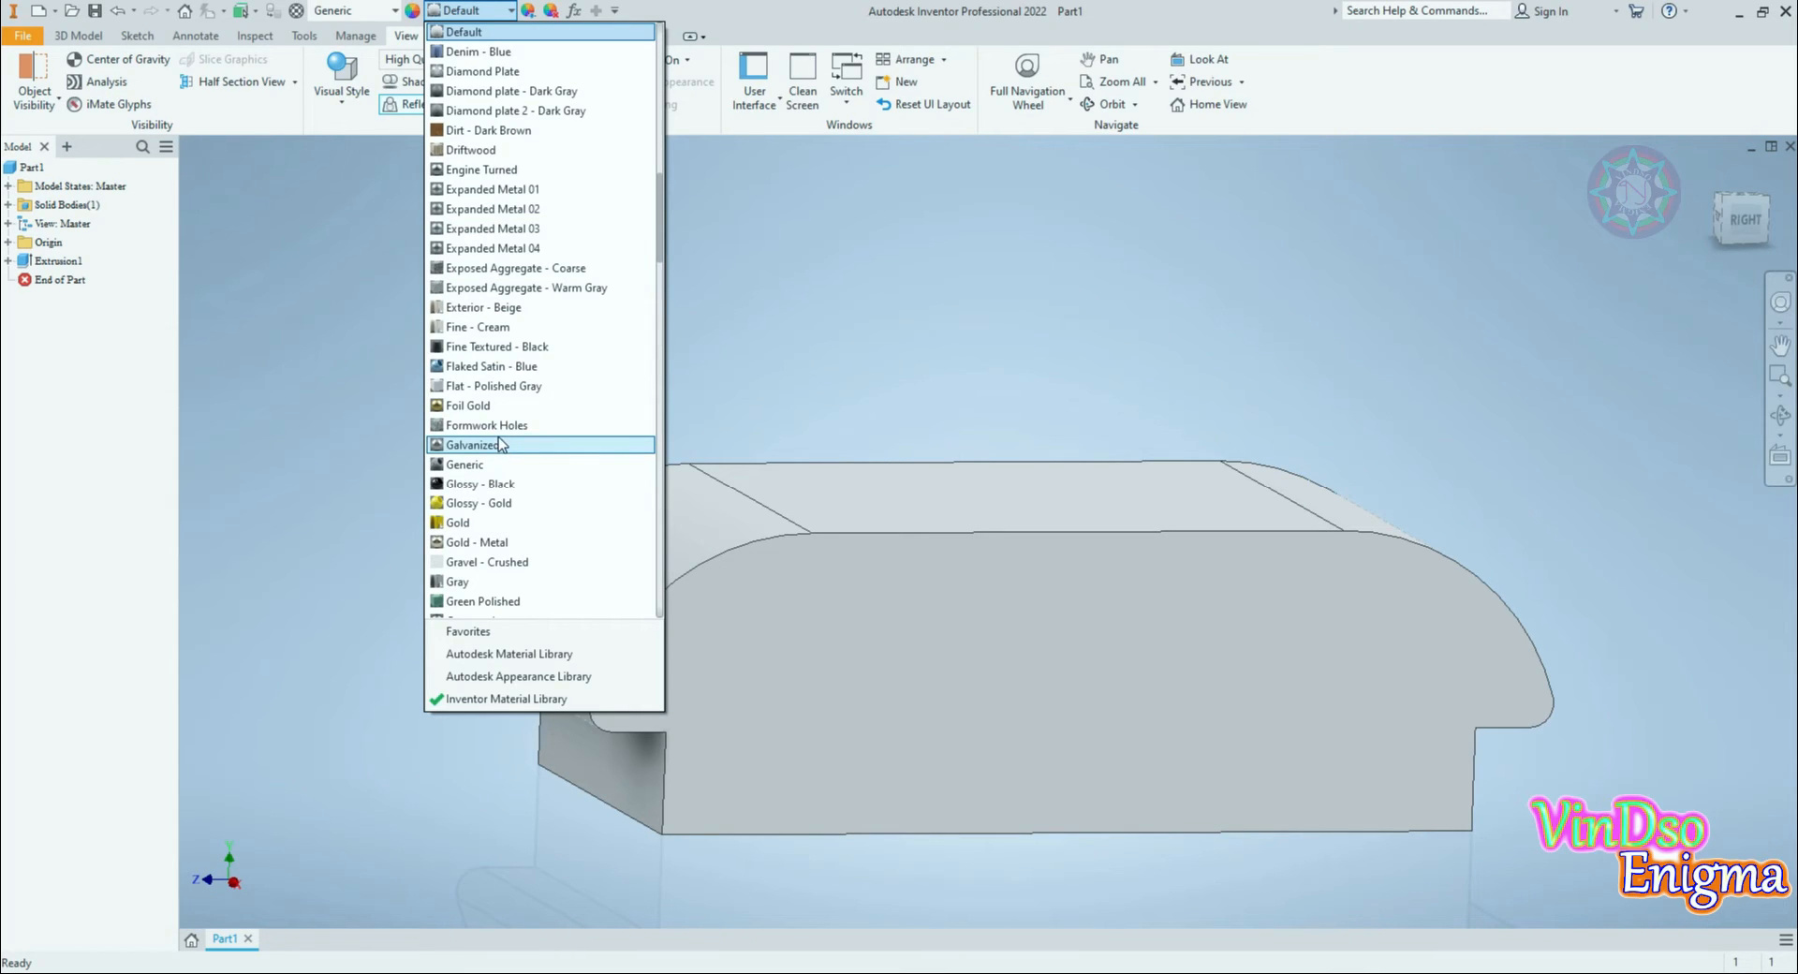
{"action": "scroll", "coordinate": [498, 444], "scroll_direction": "down", "scroll_amount": 10}
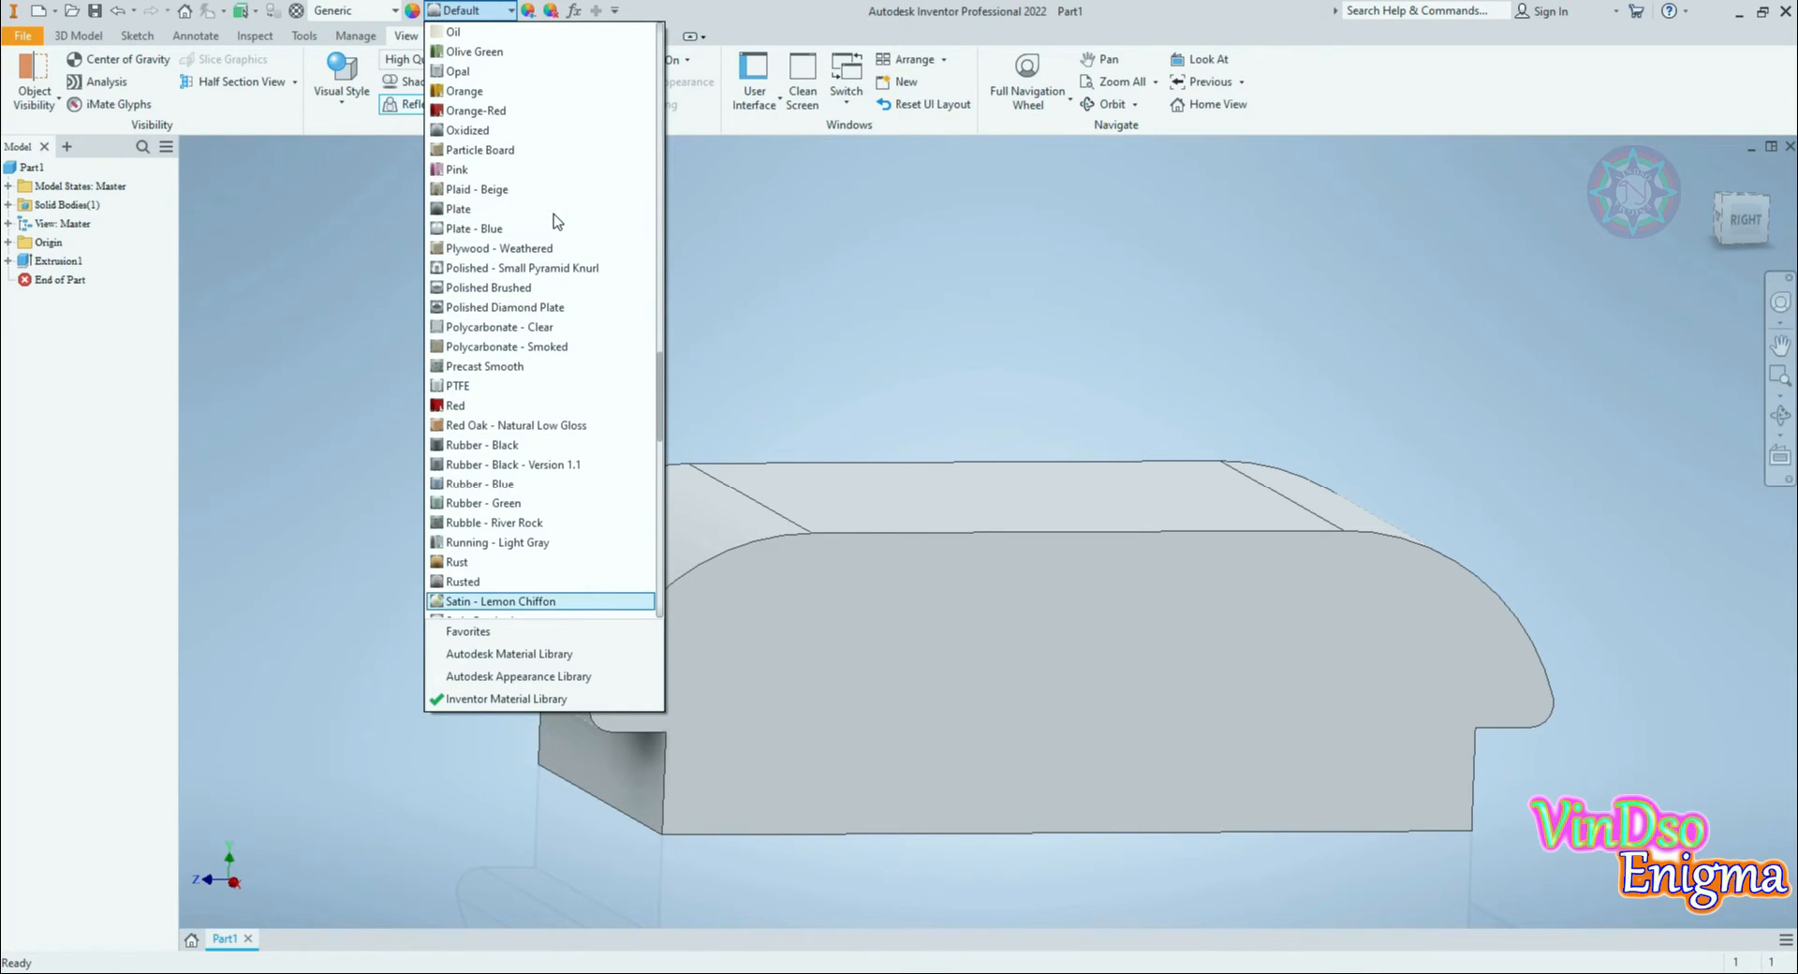
{"action": "scroll", "coordinate": [553, 221], "scroll_direction": "down", "scroll_amount": 2}
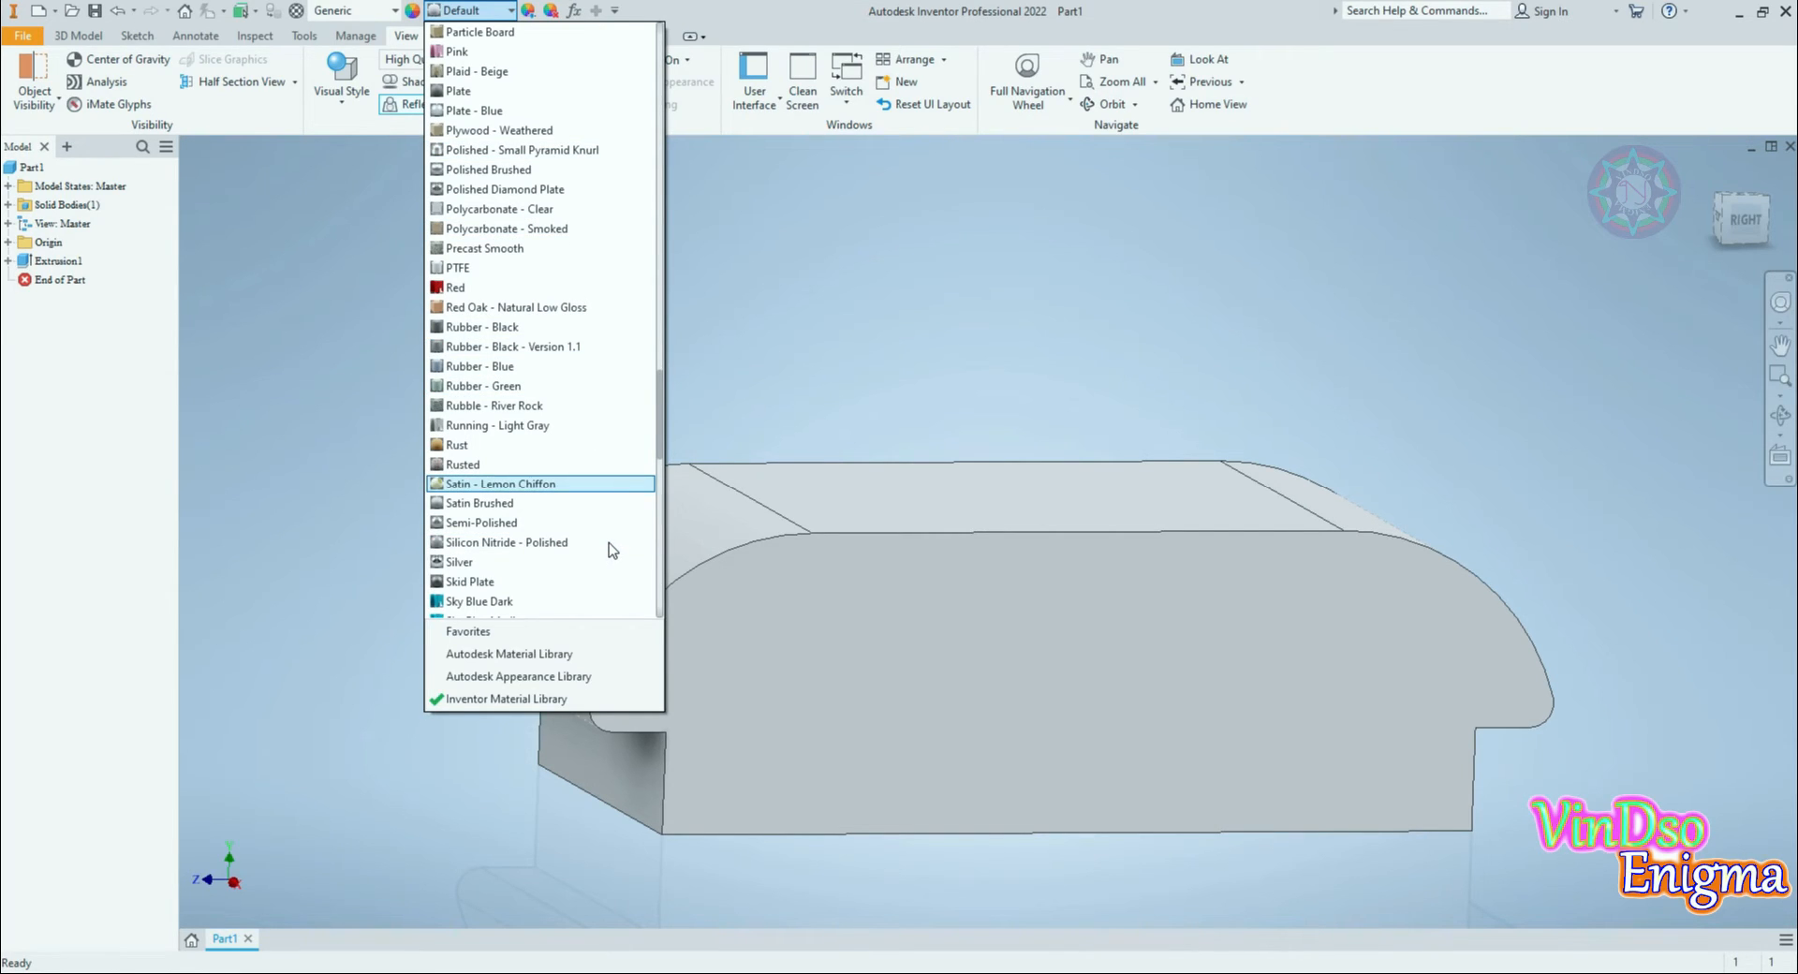
{"action": "left_click", "coordinate": [559, 504]}
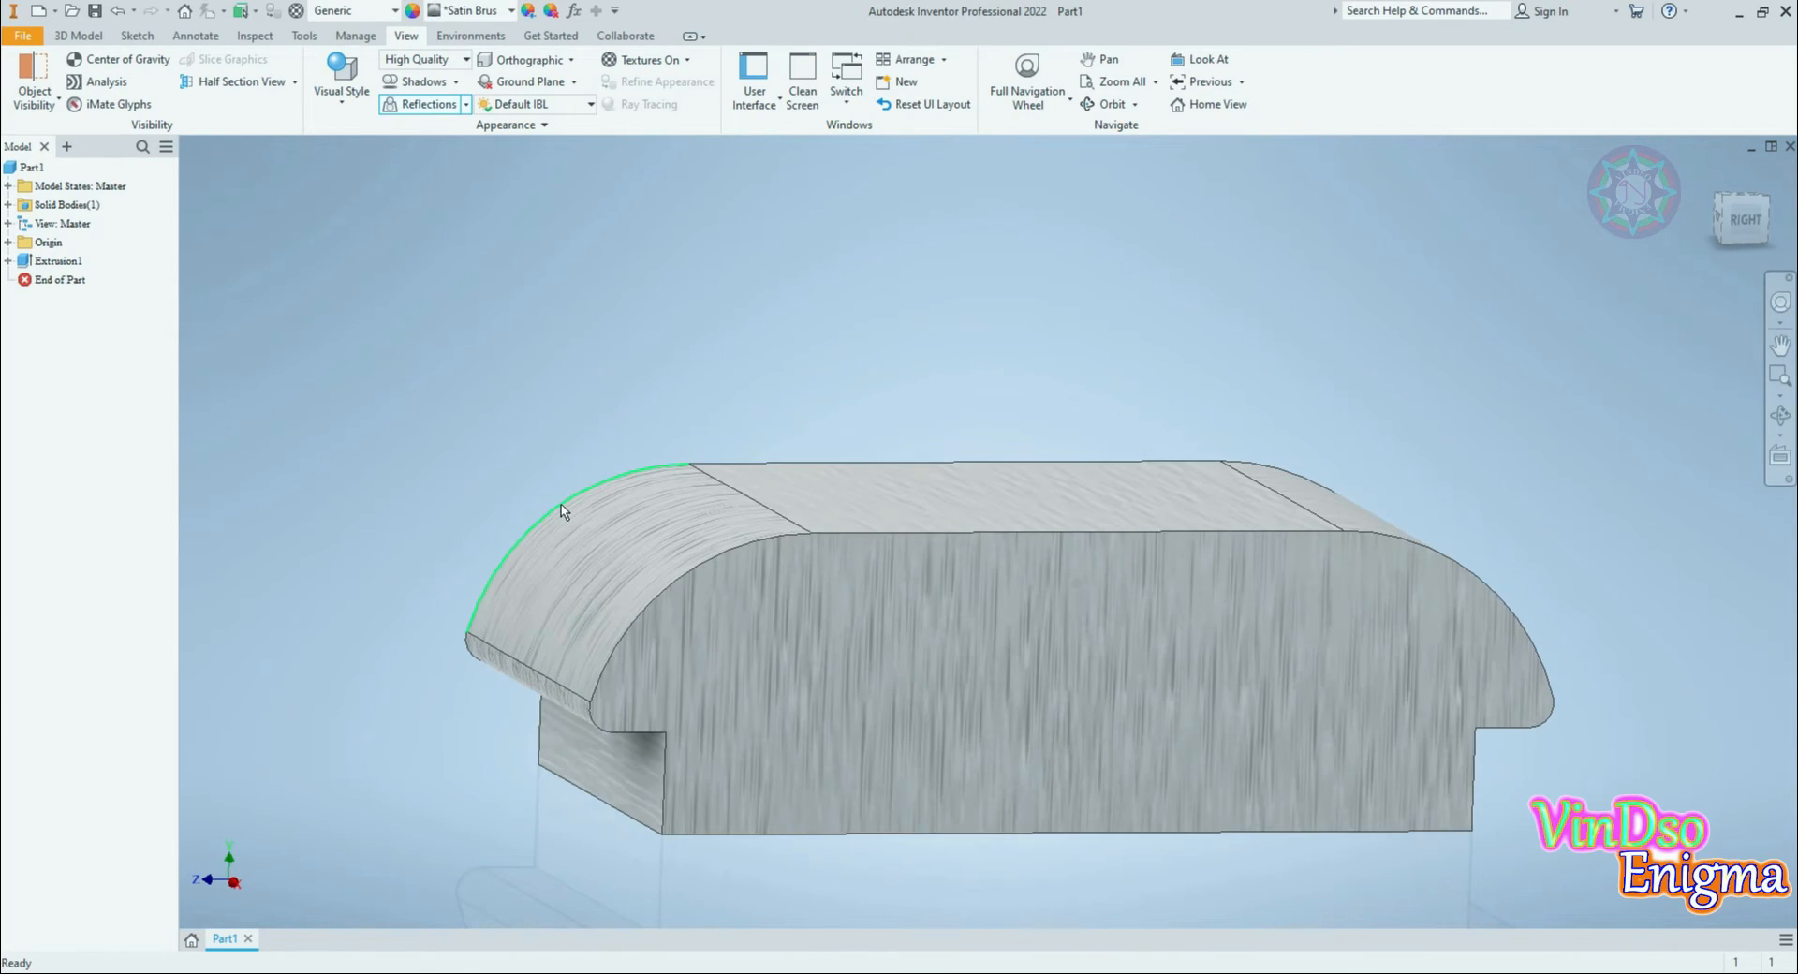
Step: Set the part's appearance to Semi-Polished and look at it from above
{"action": "left_click", "coordinate": [446, 15]}
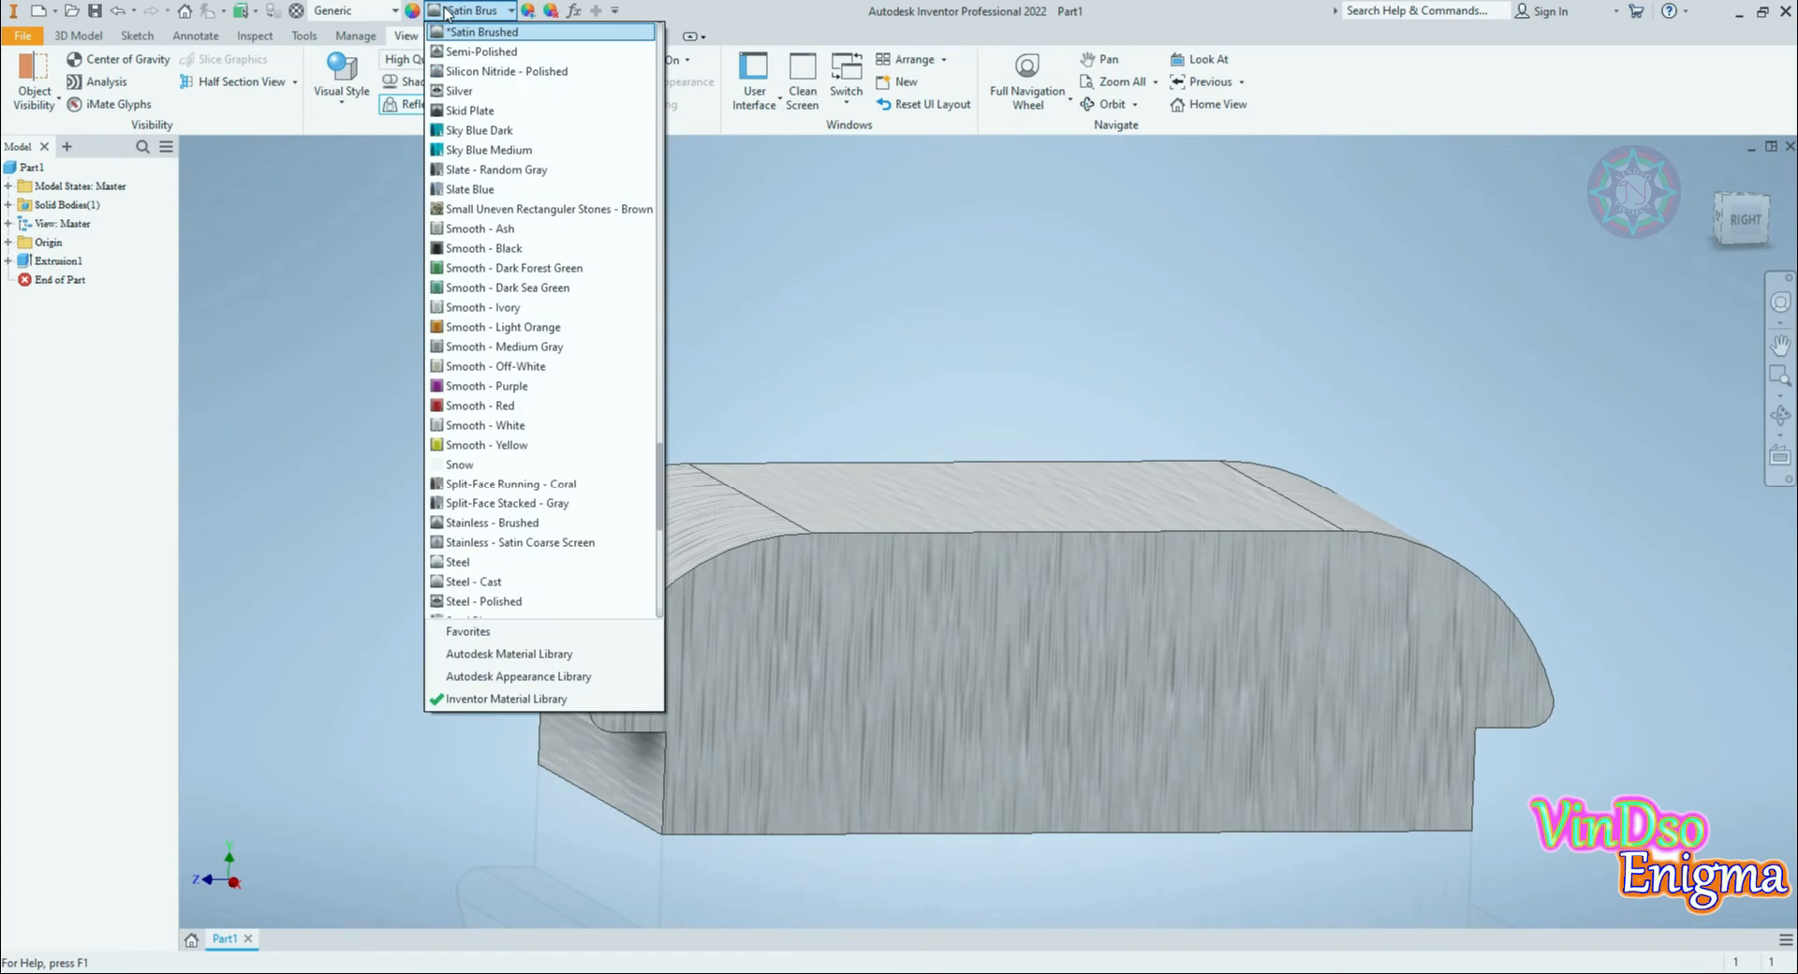
{"action": "left_click", "coordinate": [486, 52]}
{"action": "middle_click_drag", "start_coordinate": [699, 249], "coordinate": [655, 264], "text": "shift"}
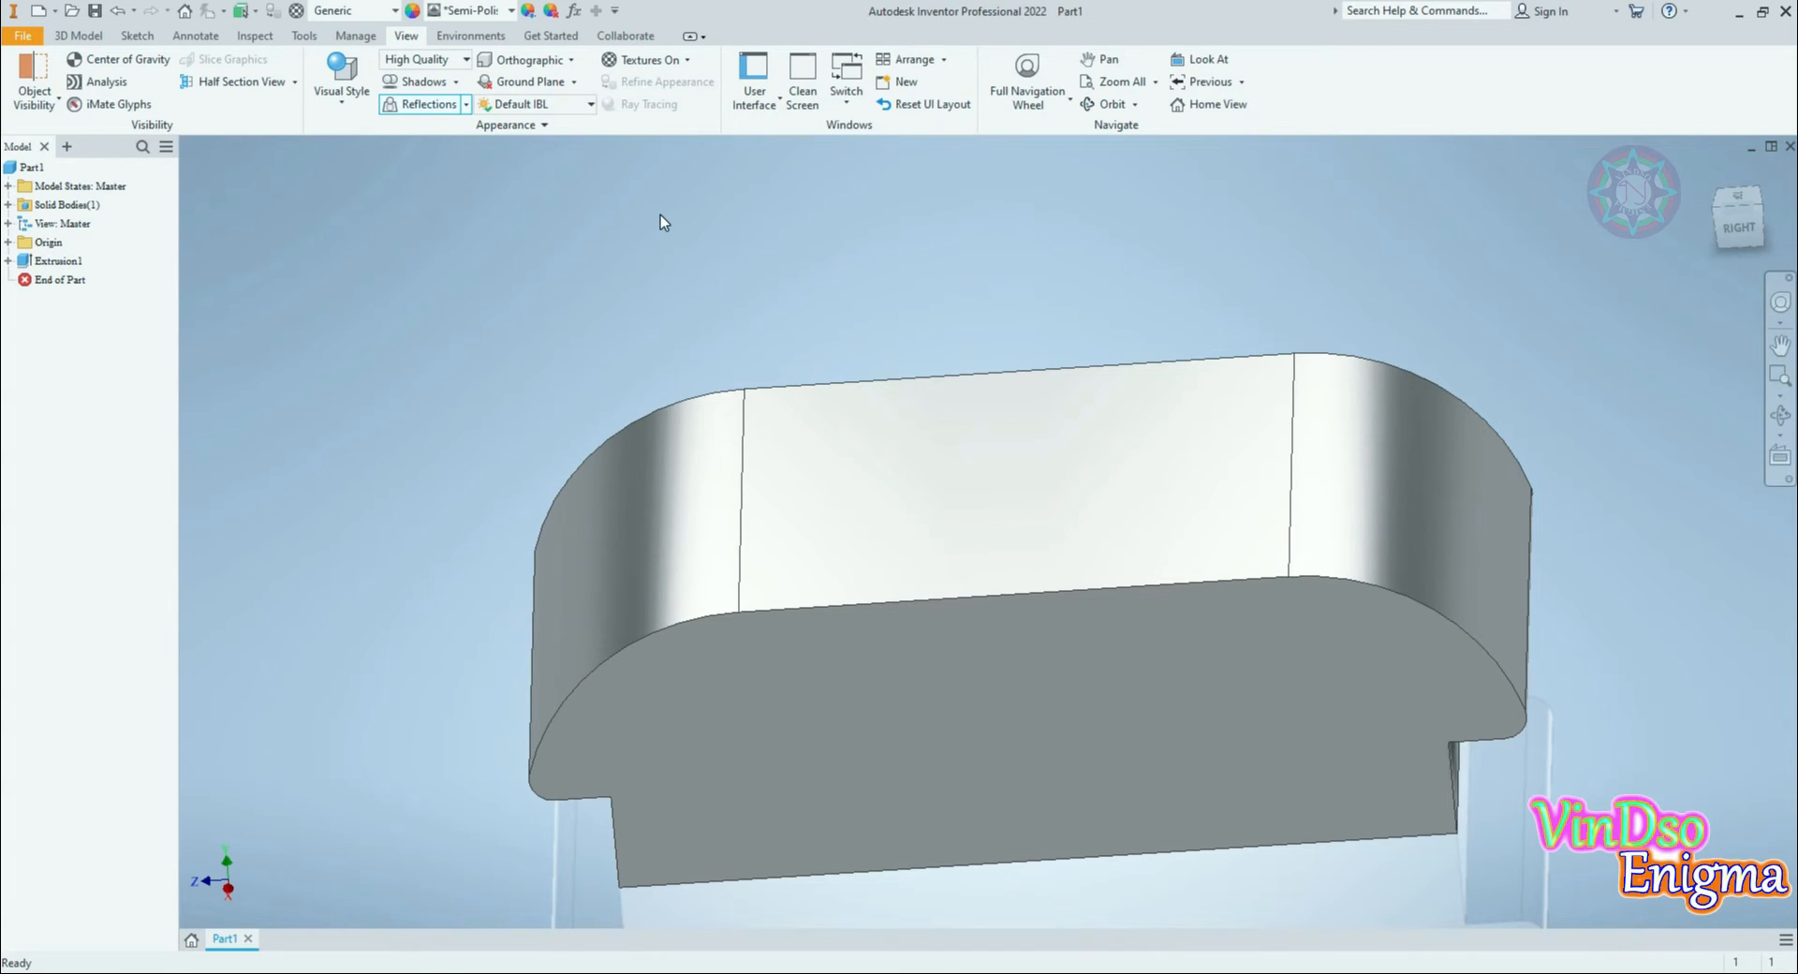
Step: Start a new 2D sketch on the origin XY plane
{"action": "left_click", "coordinate": [8, 242]}
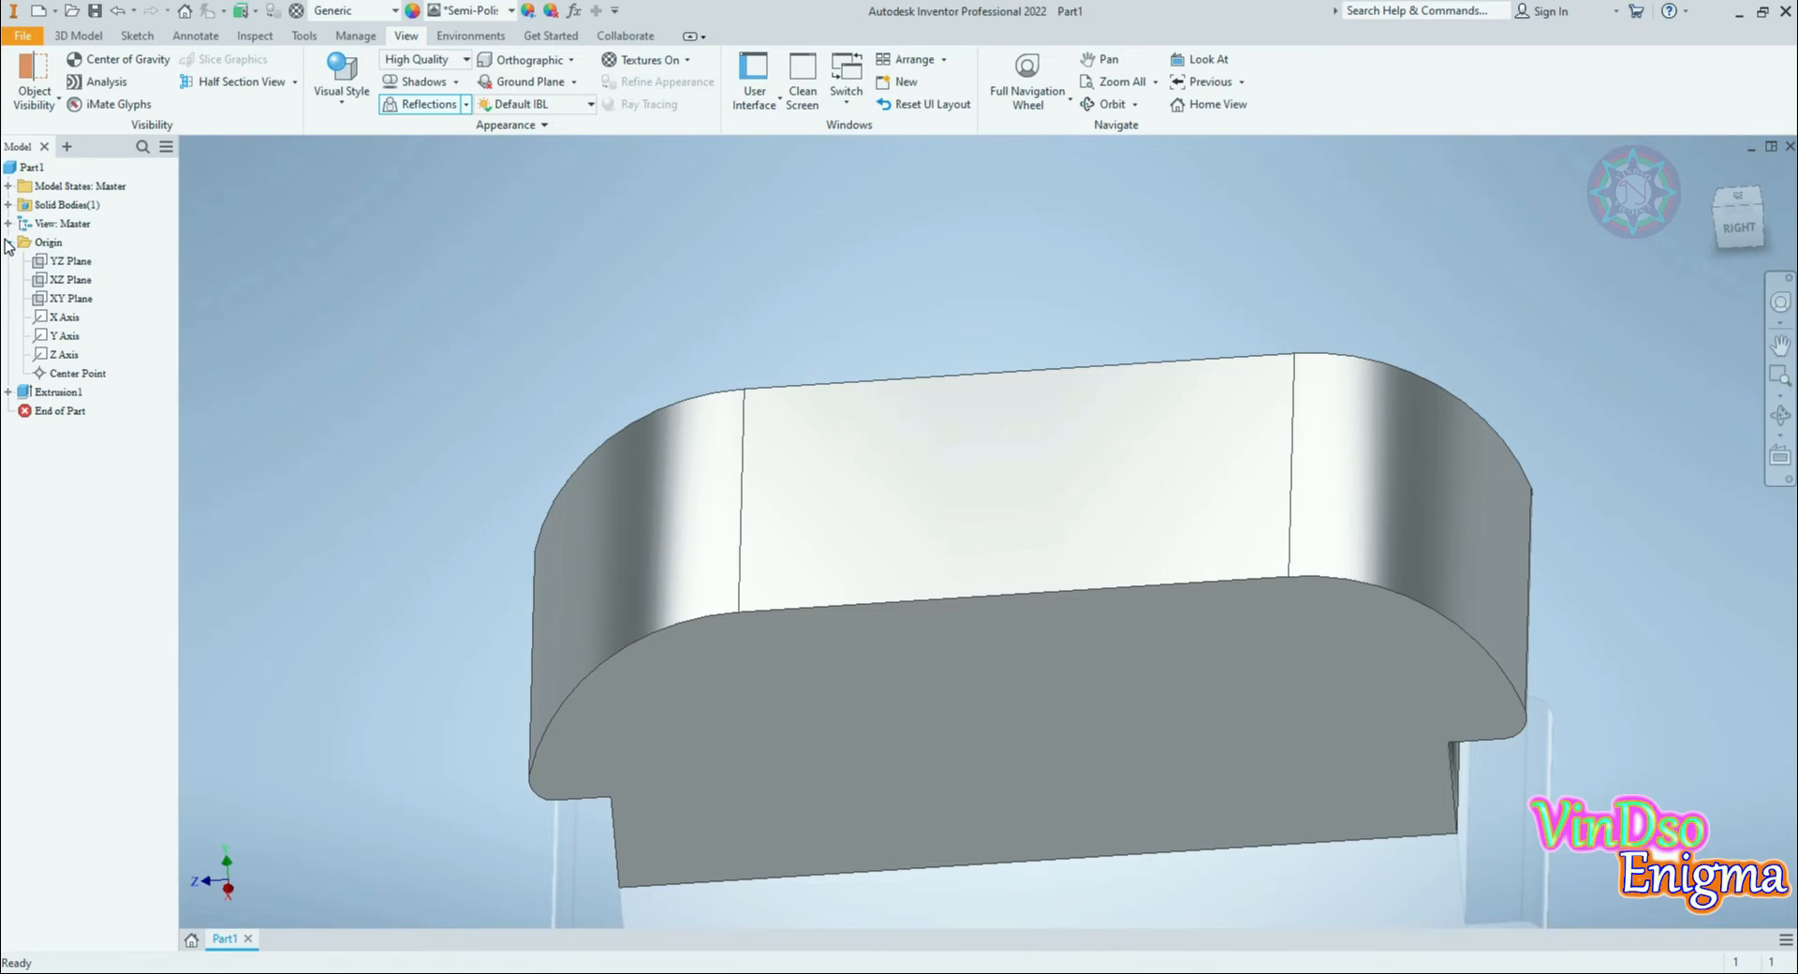
{"action": "left_click", "coordinate": [71, 304]}
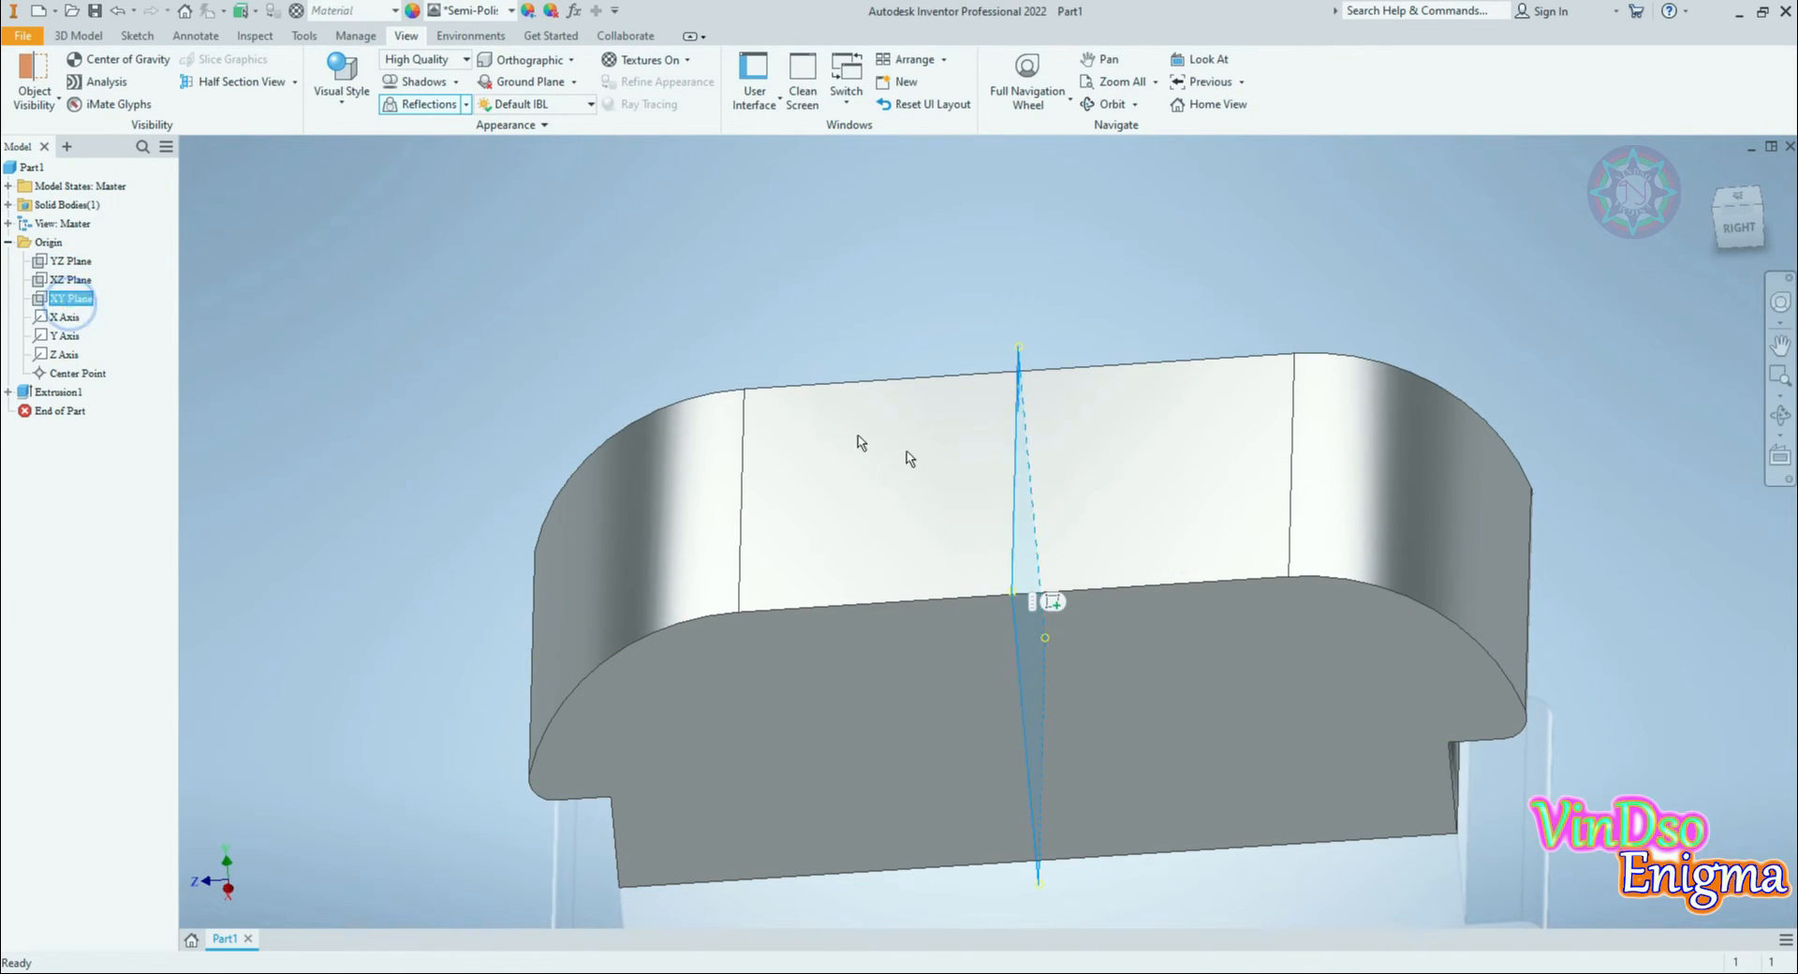
{"action": "left_click", "coordinate": [1060, 600]}
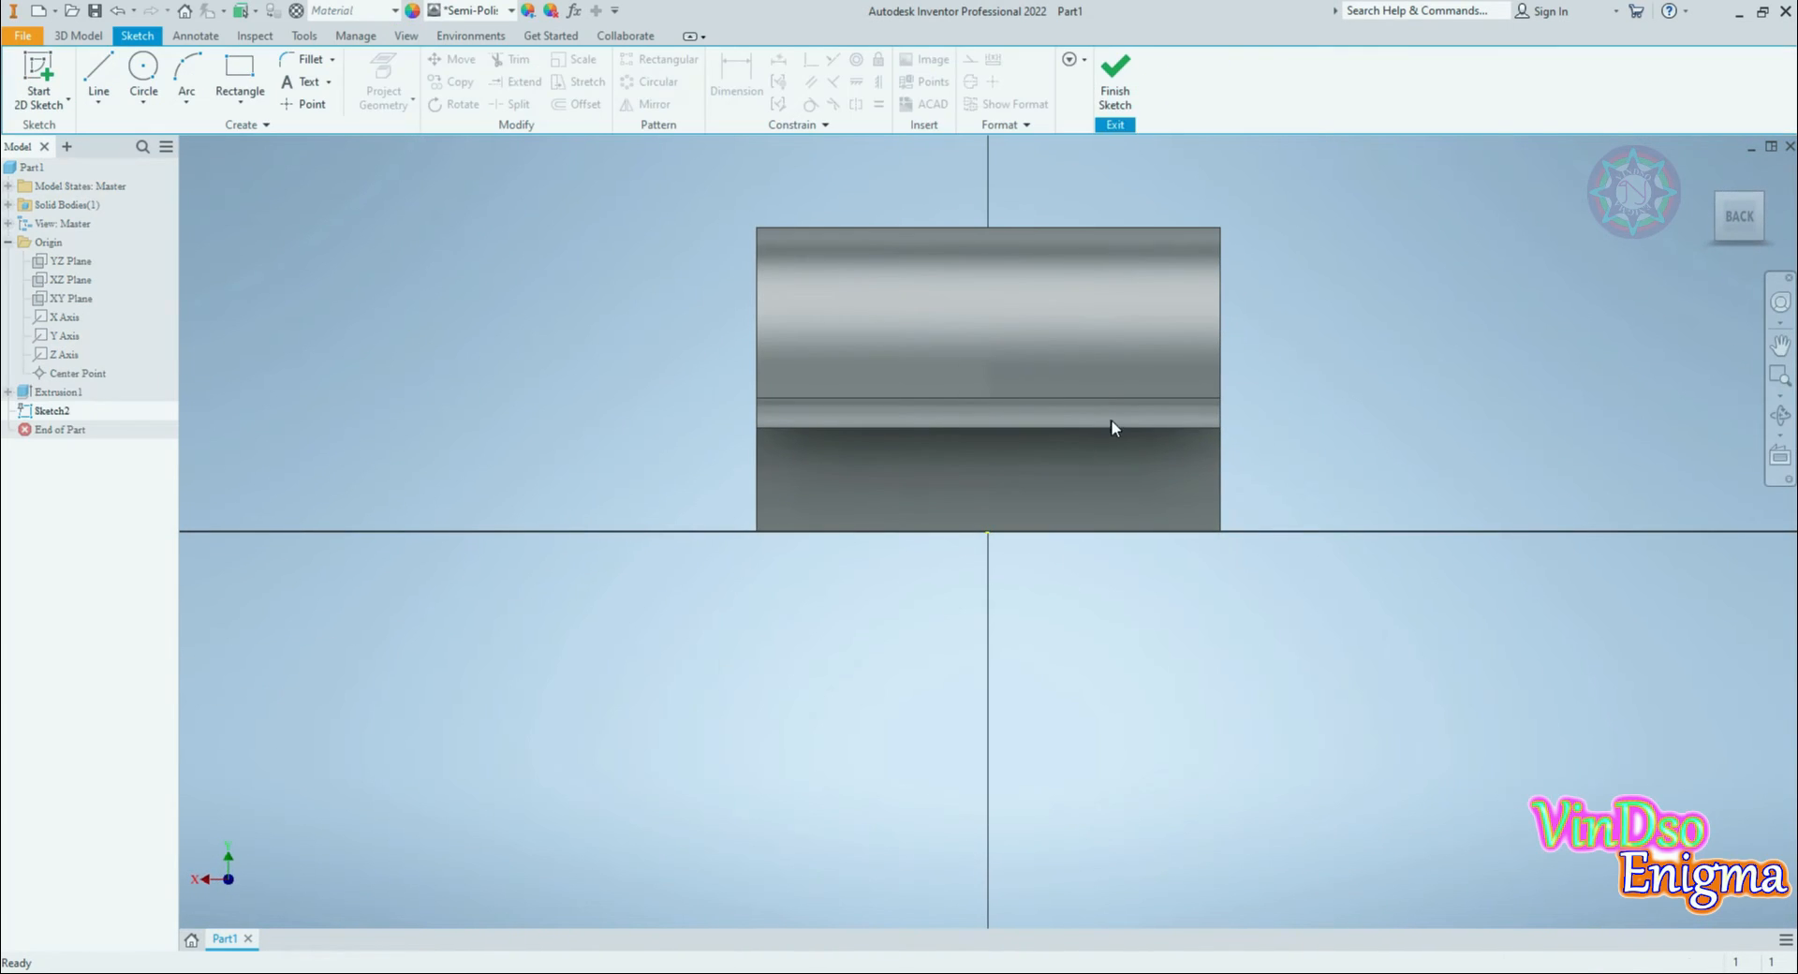
{"action": "middle_click_drag", "start_coordinate": [1239, 365], "coordinate": [1213, 534]}
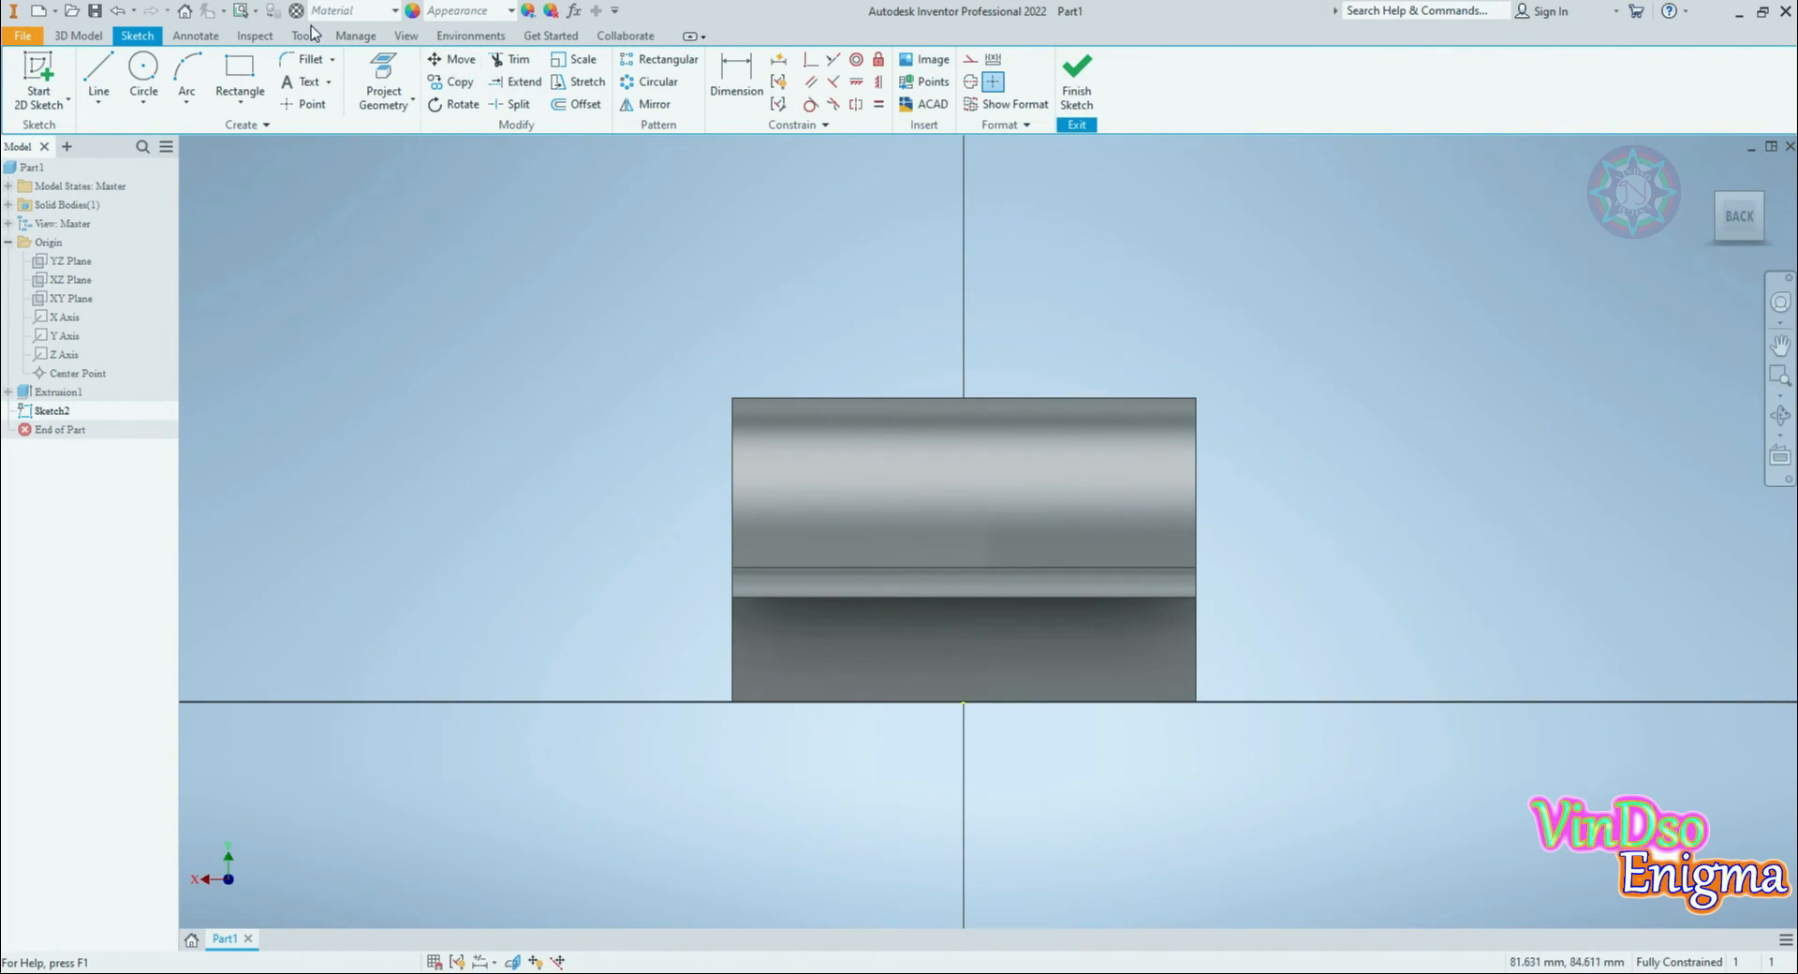
Step: Change the visual style to wireframe so the sketch plane inside the block can be seen
{"action": "left_click", "coordinate": [407, 39]}
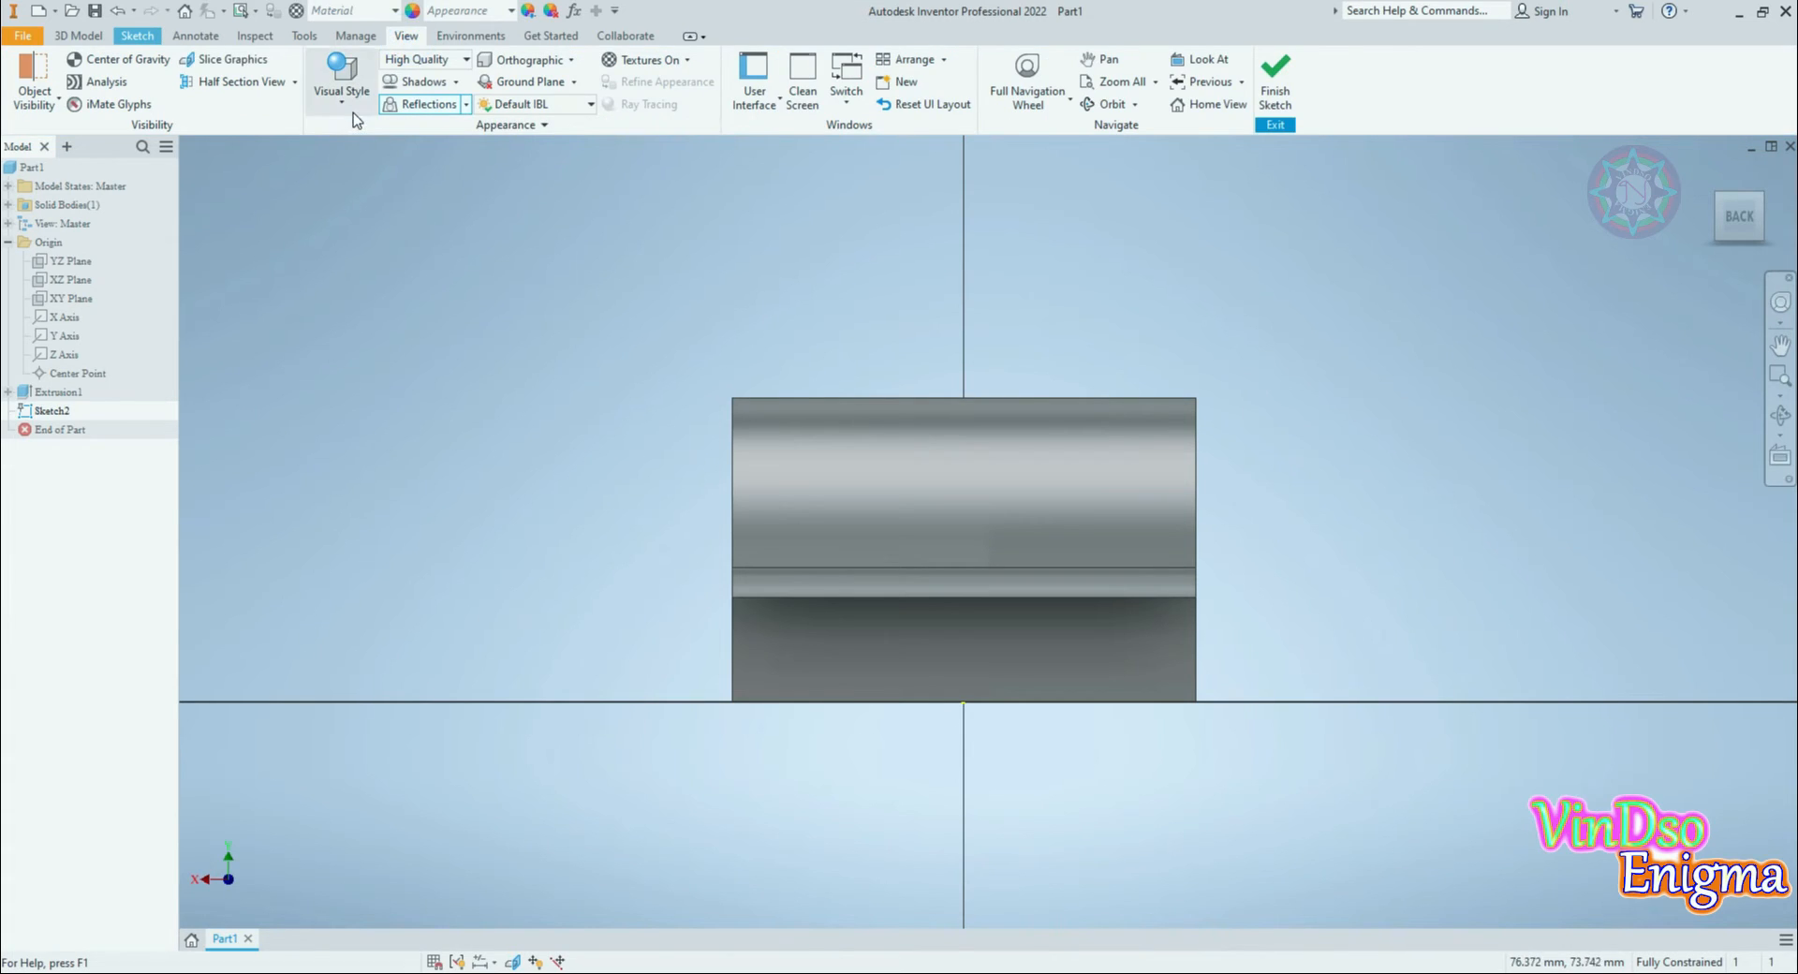
{"action": "left_click", "coordinate": [353, 113]}
{"action": "left_click", "coordinate": [384, 287]}
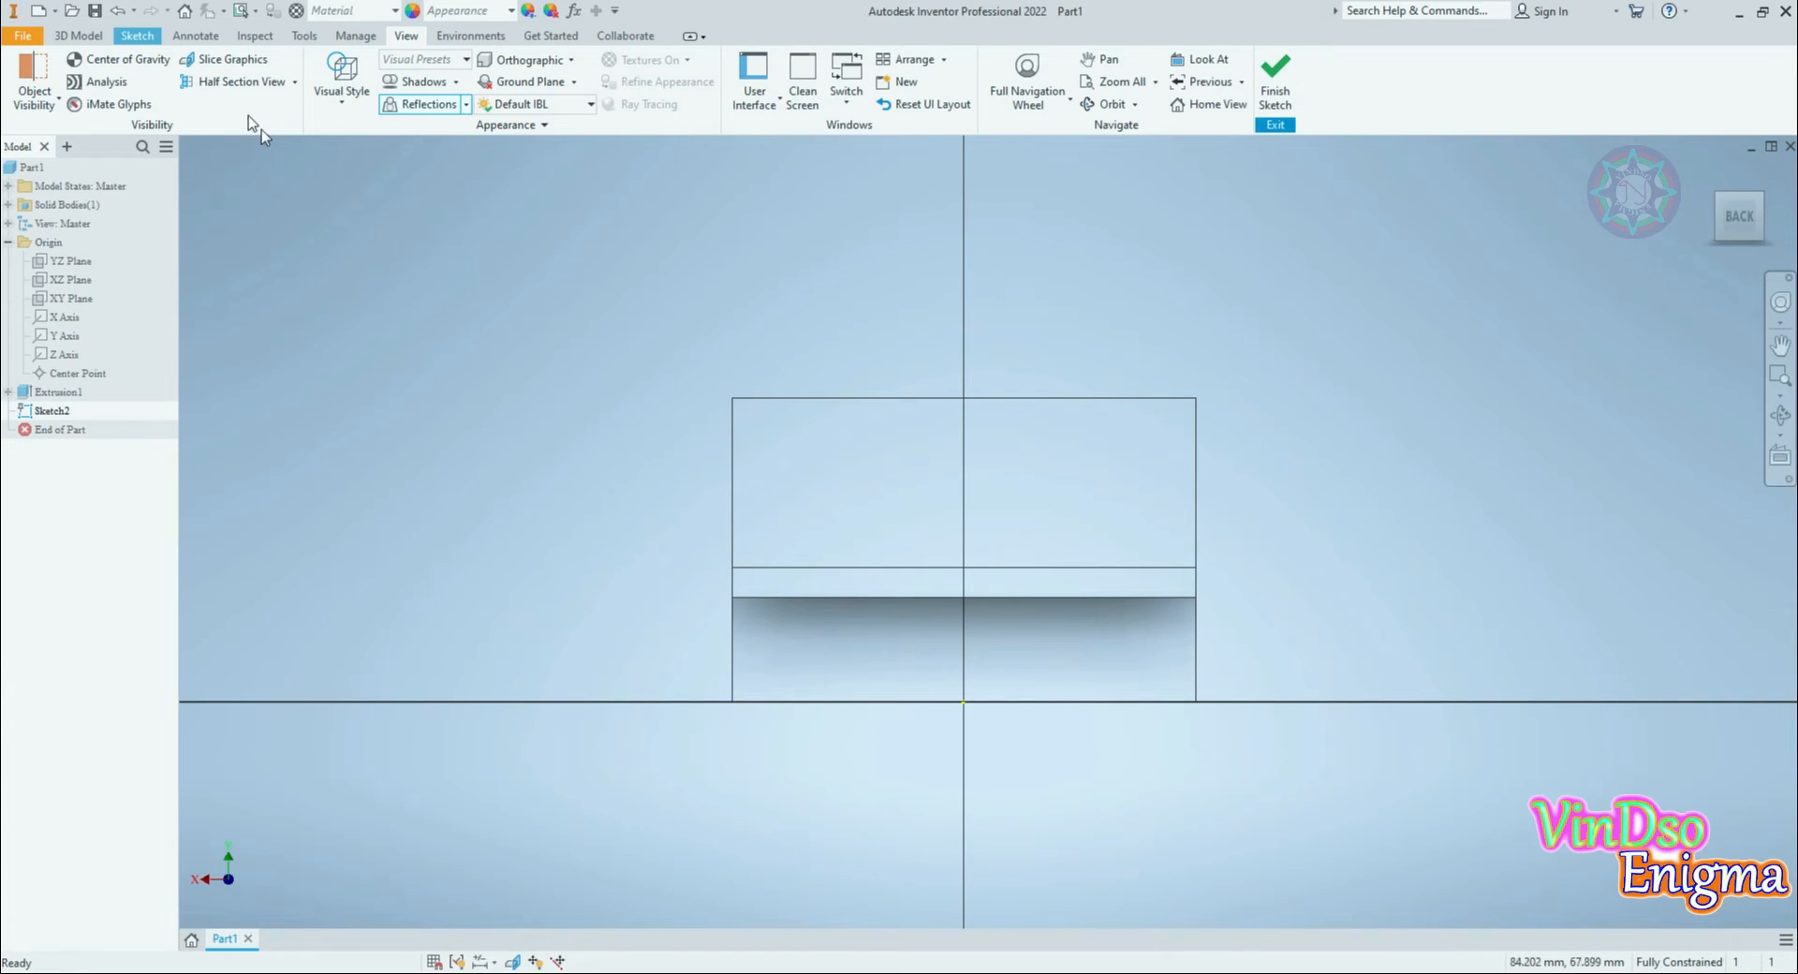
Step: Draw a vertical line about 49 mm long upward from the origin and make it a construction line
{"action": "left_click", "coordinate": [136, 35]}
{"action": "left_click", "coordinate": [100, 75]}
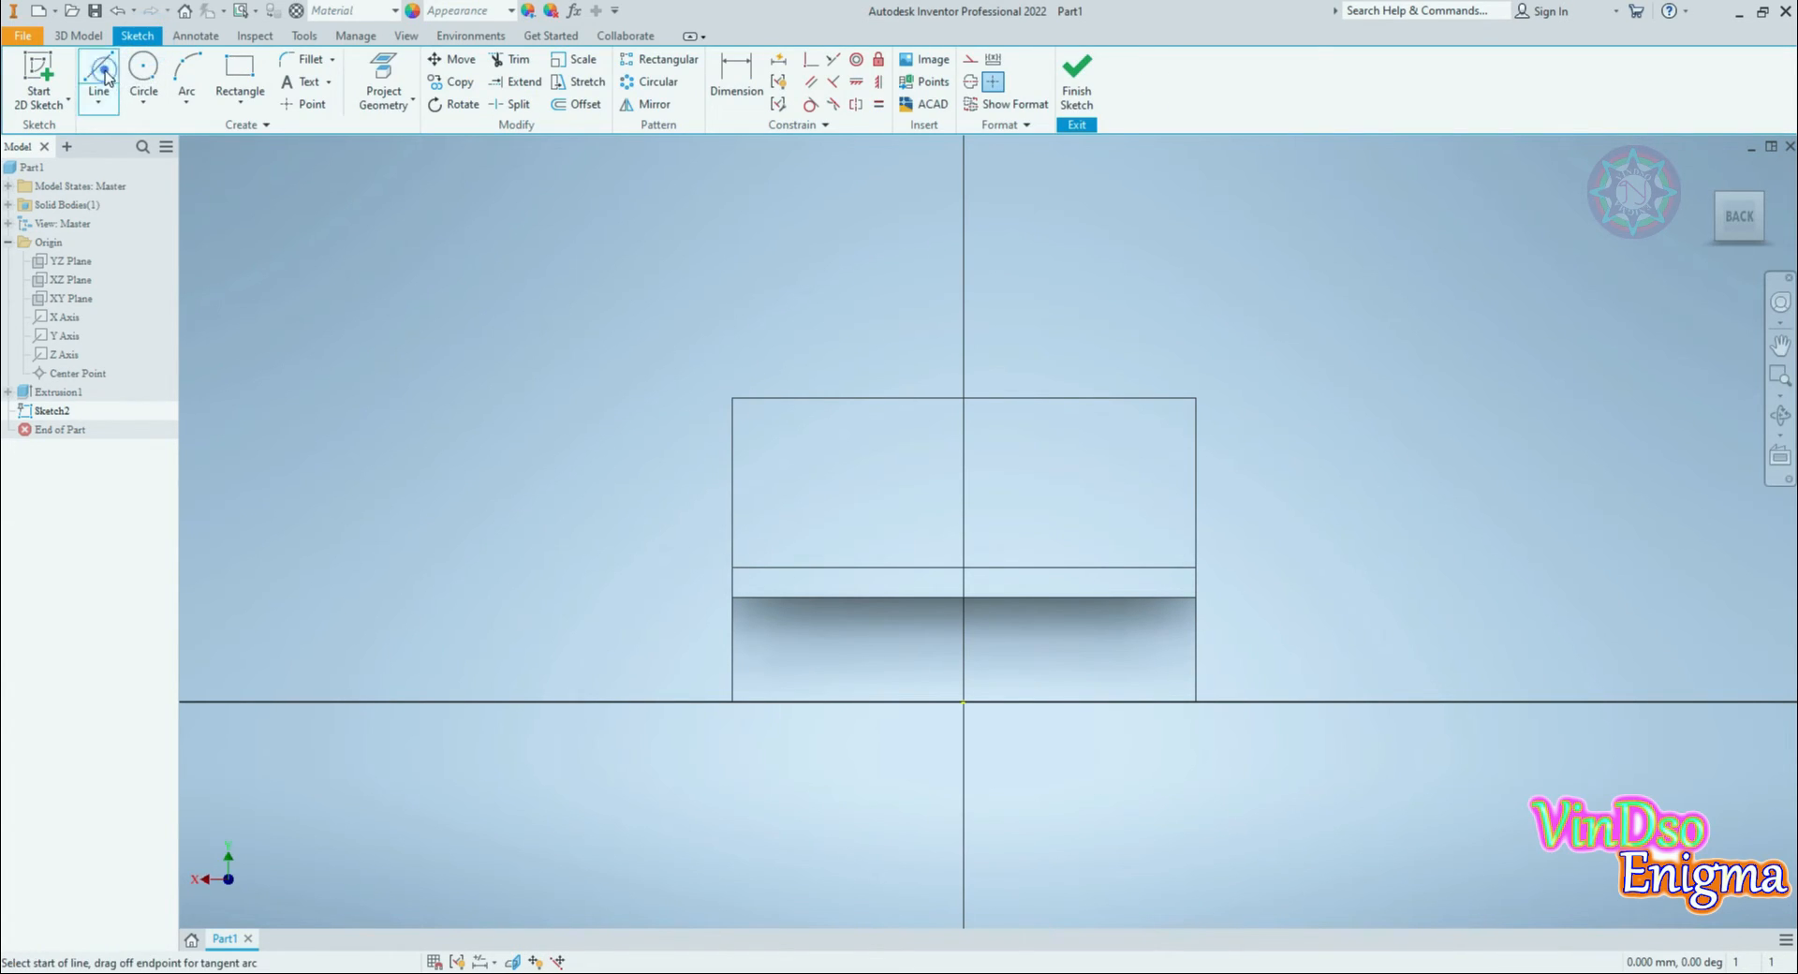
{"action": "left_click", "coordinate": [963, 701]}
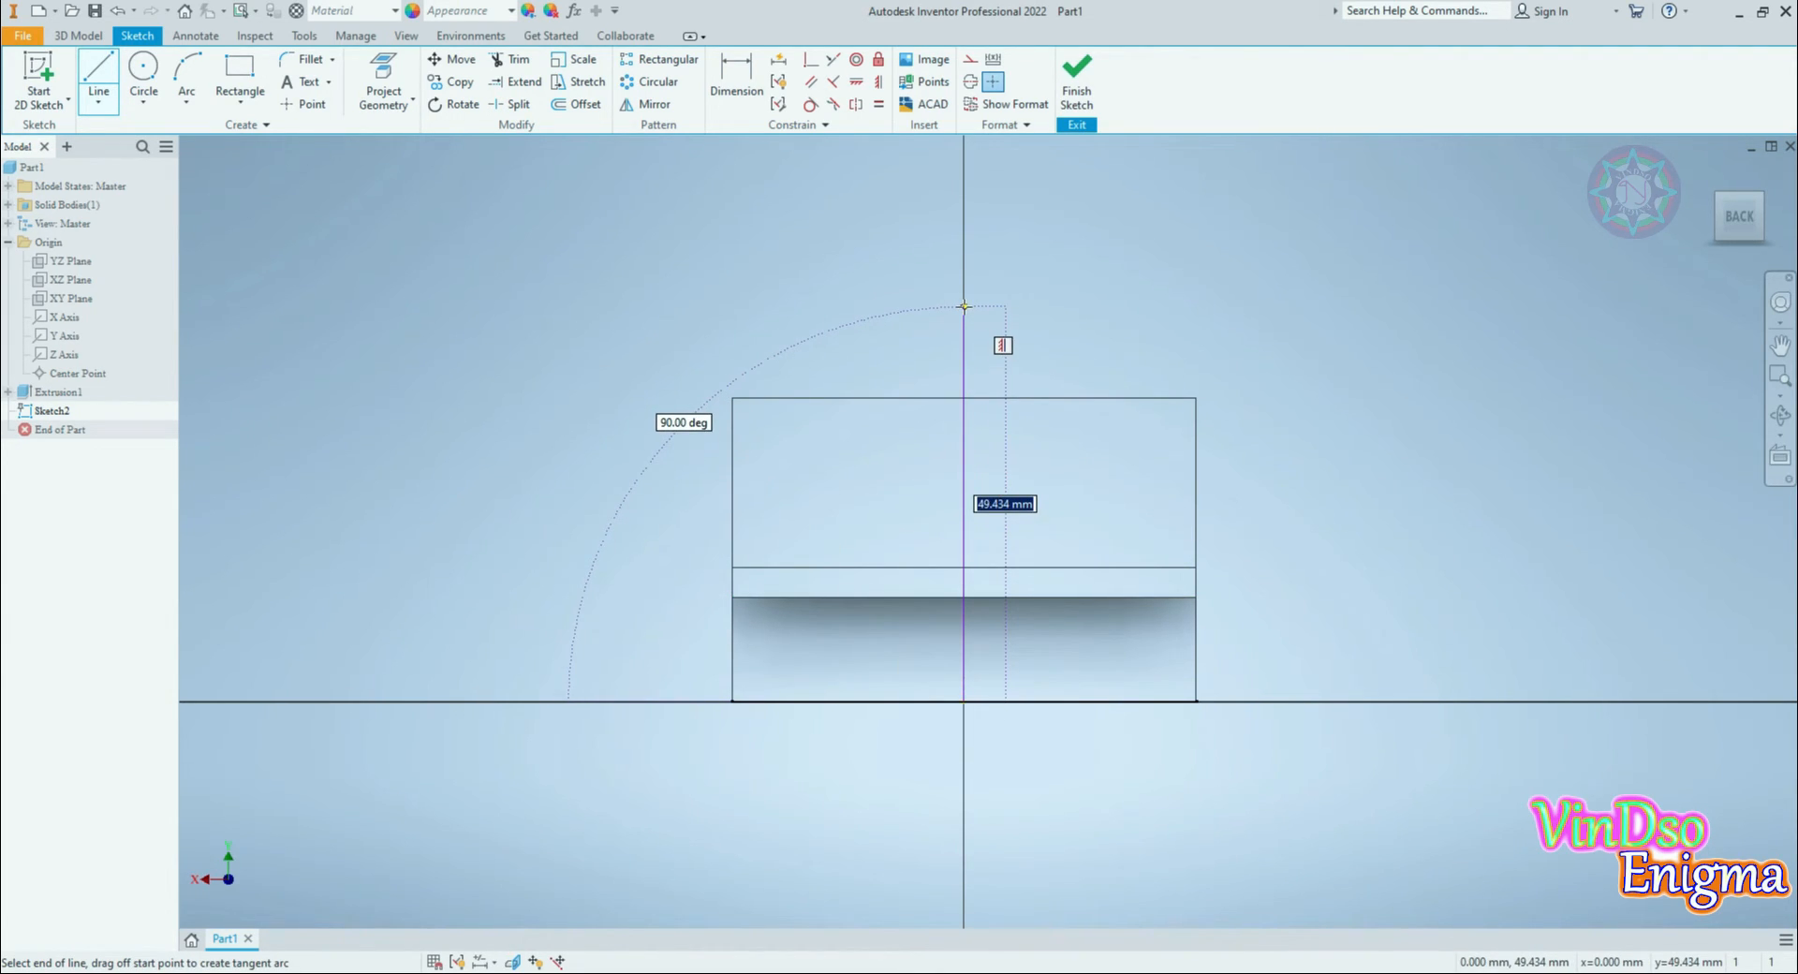
{"action": "left_click", "coordinate": [963, 306]}
{"action": "right_click", "coordinate": [890, 300]}
{"action": "left_click", "coordinate": [920, 295]}
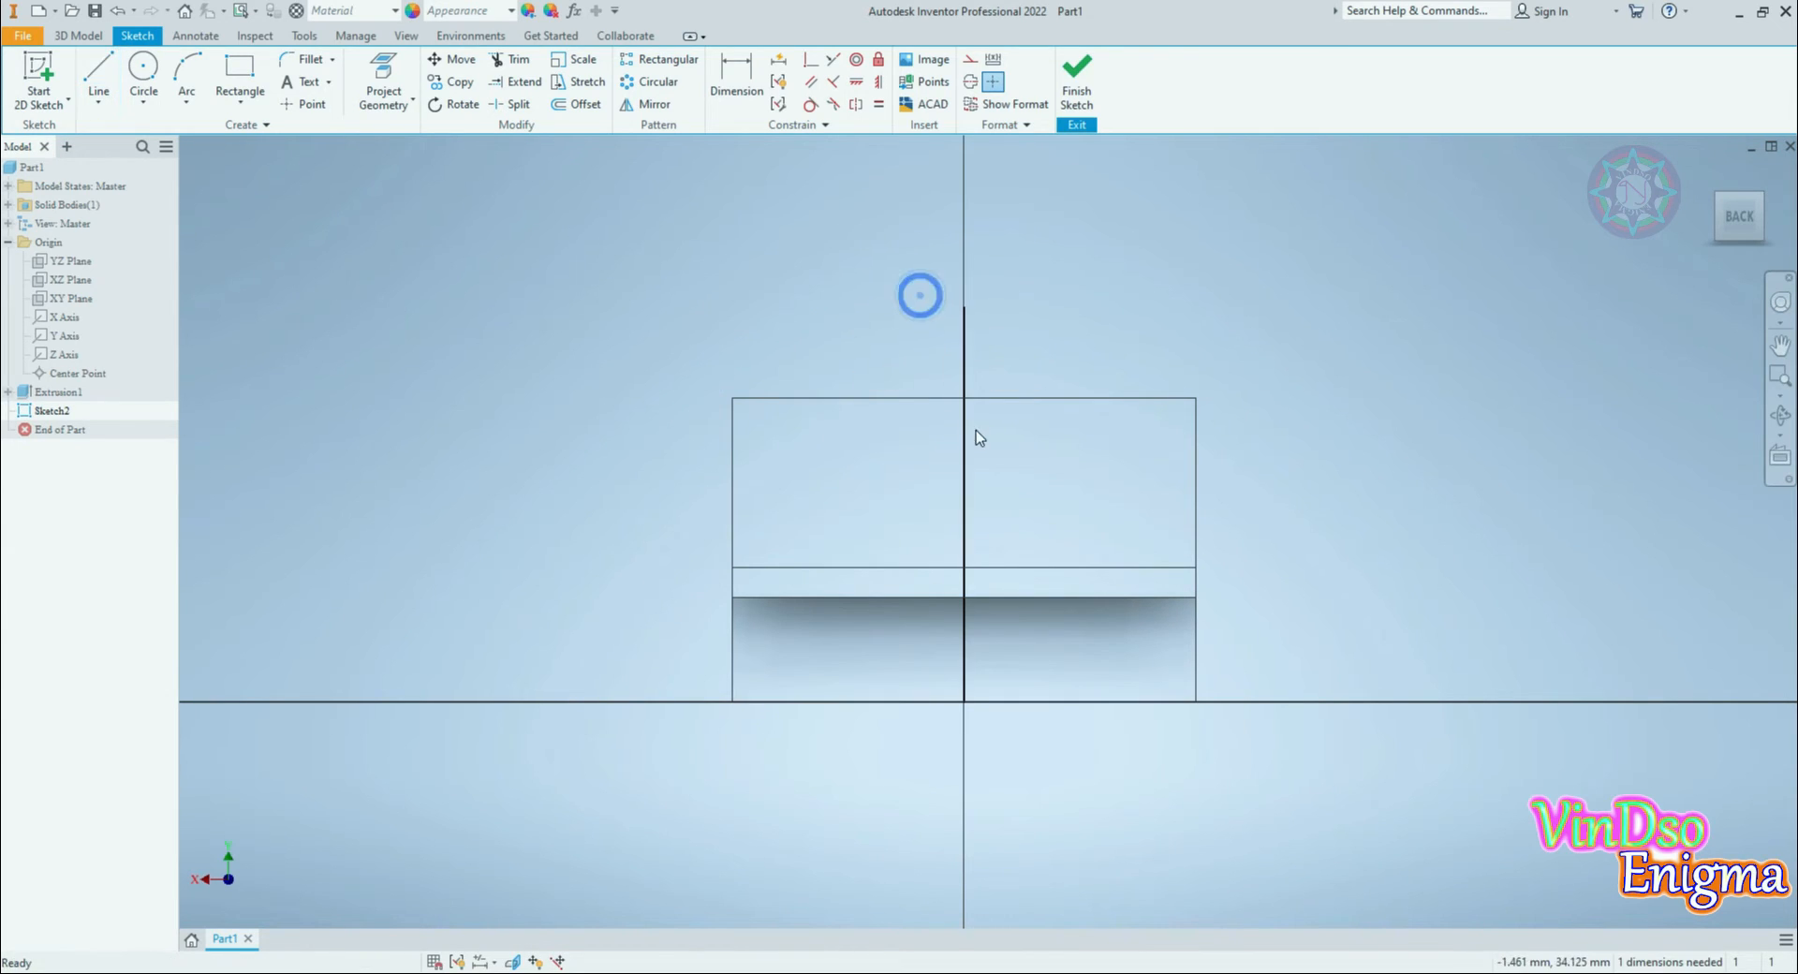
{"action": "left_click", "coordinate": [964, 436]}
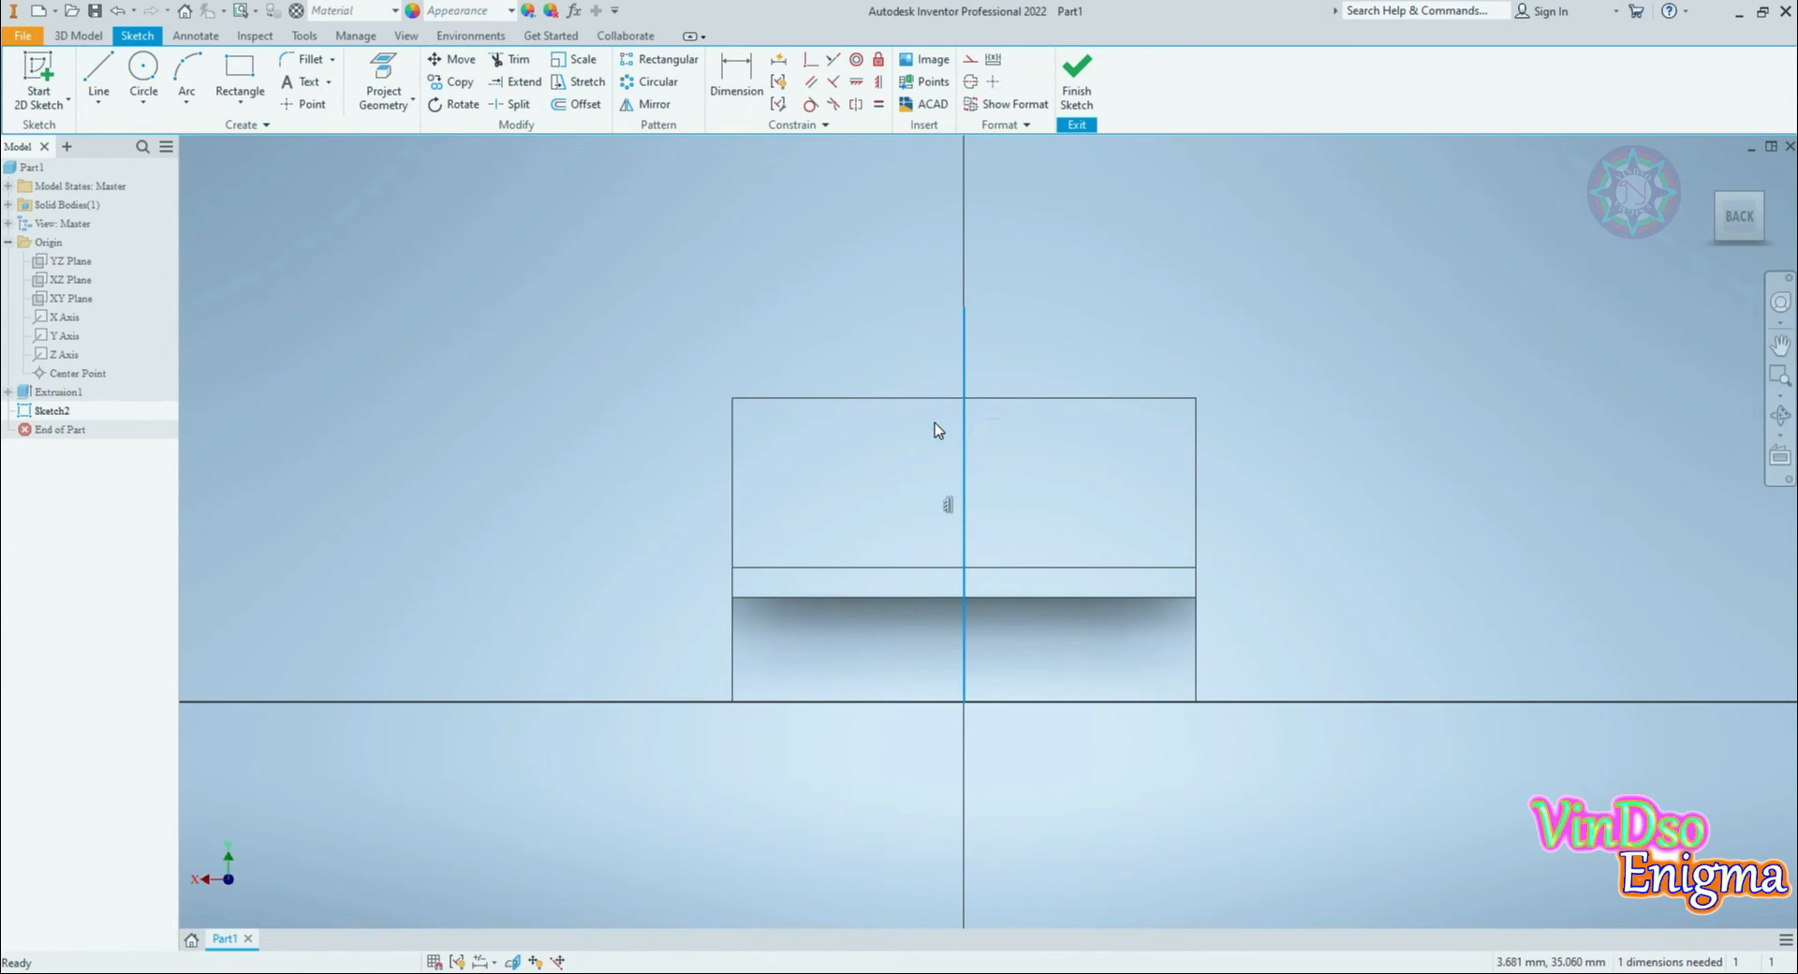
{"action": "left_click", "coordinate": [968, 64]}
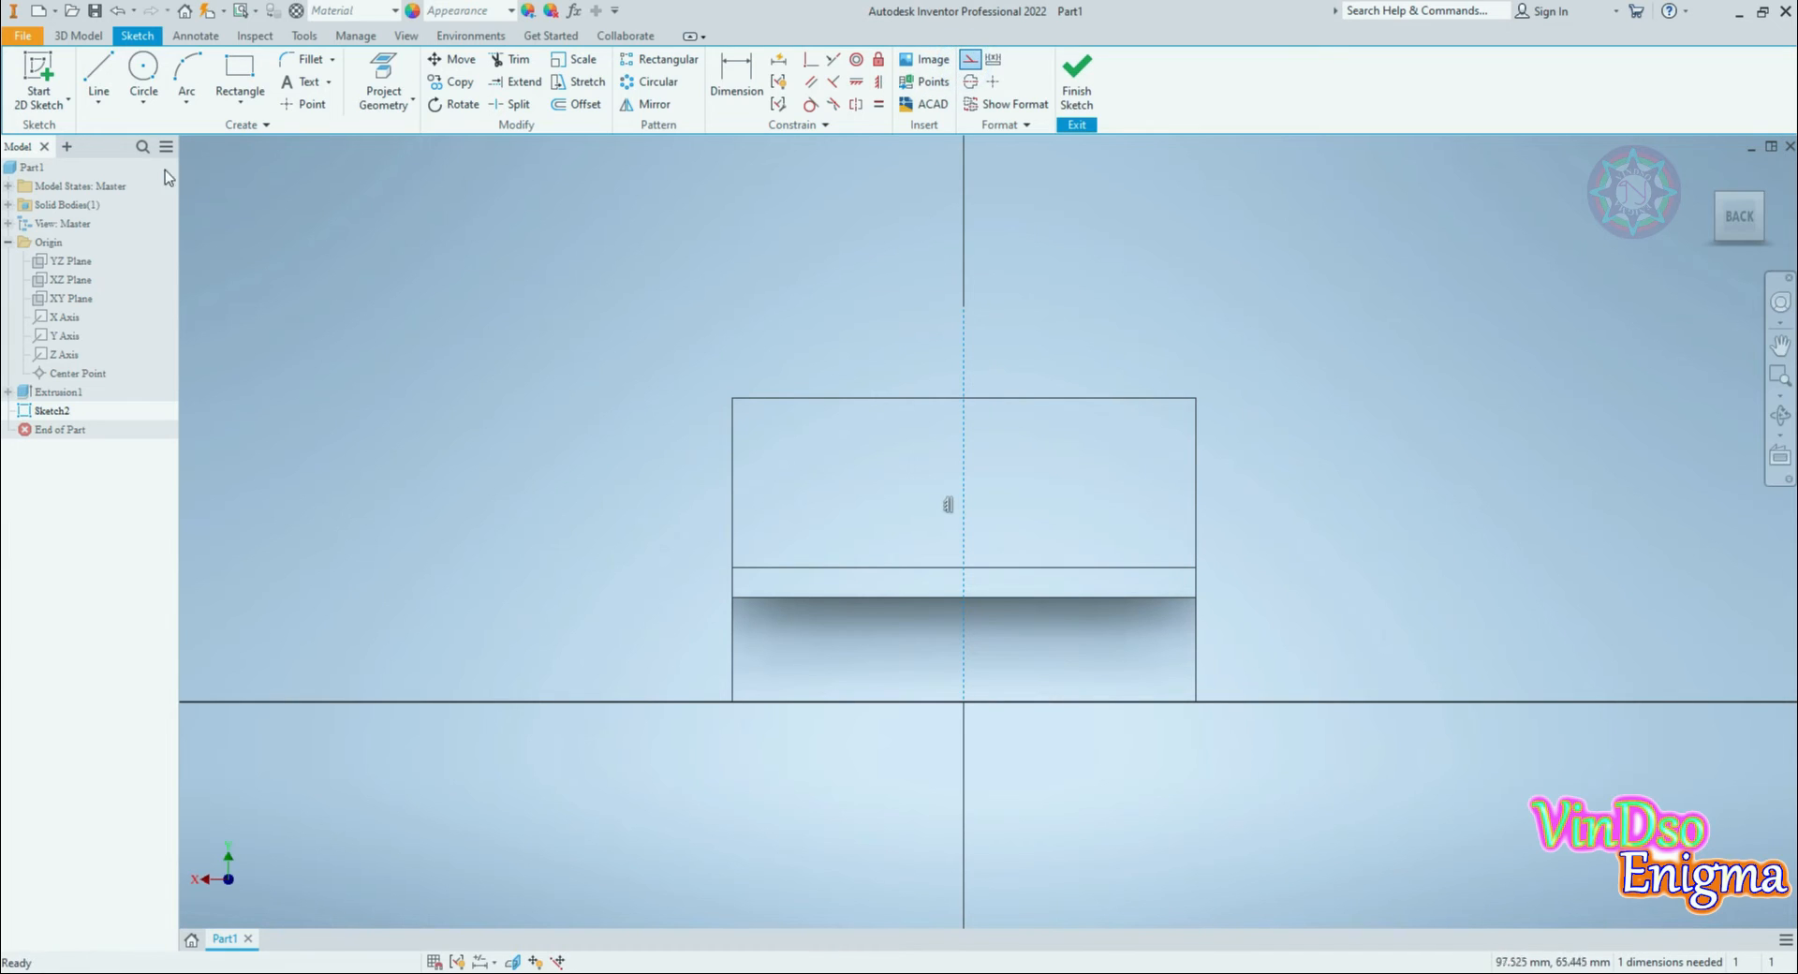
Step: Sketch a vertical line about 62 mm long left of the construction line, extending above and below the block
{"action": "left_click", "coordinate": [99, 75]}
{"action": "left_click", "coordinate": [839, 325]}
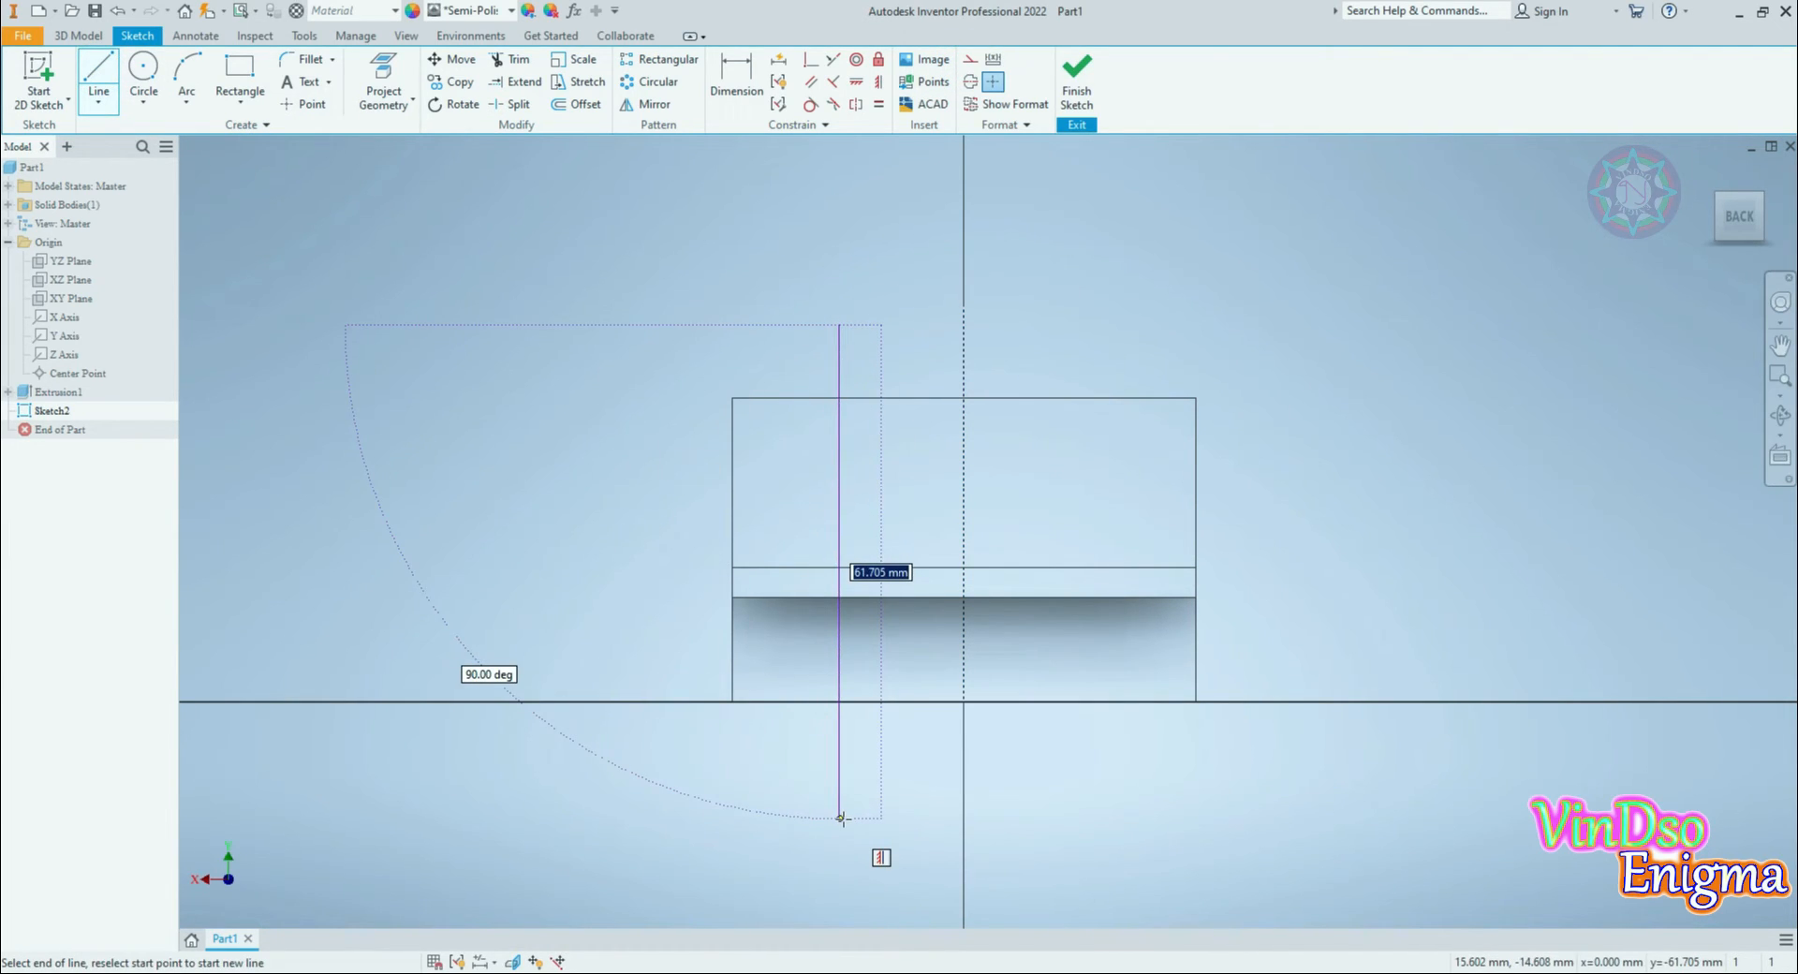
{"action": "left_click", "coordinate": [841, 818]}
{"action": "right_click", "coordinate": [604, 486]}
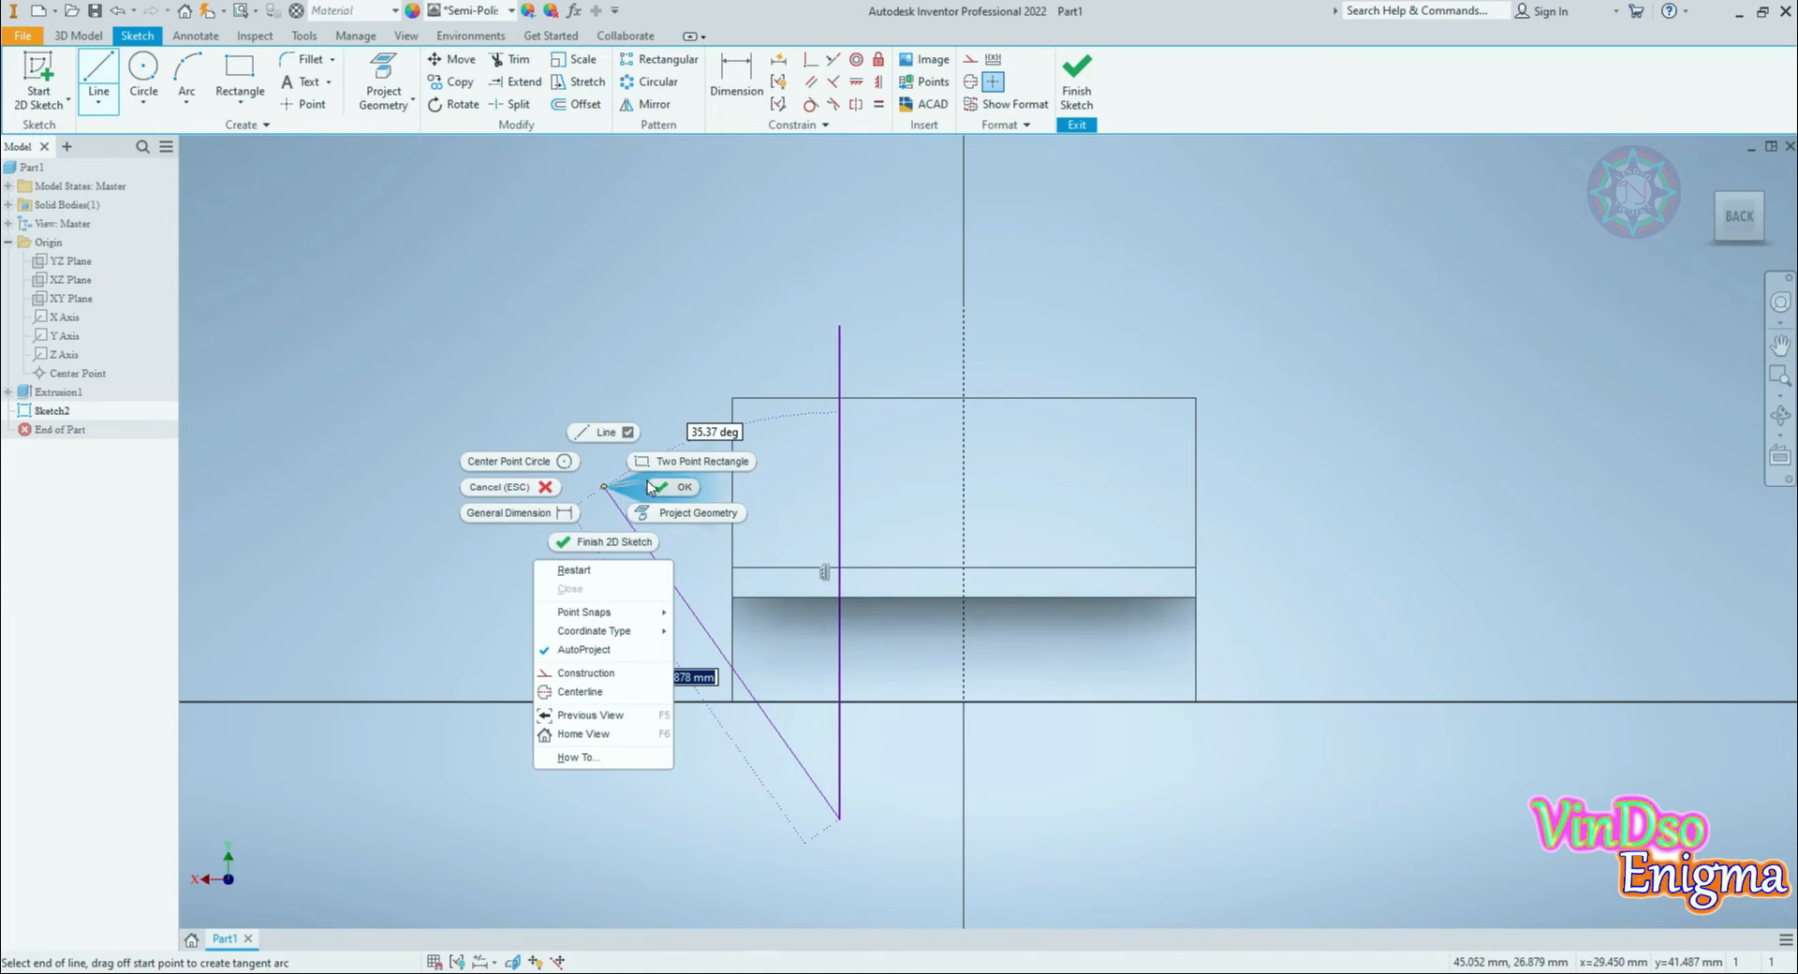
{"action": "left_click", "coordinate": [649, 480]}
Step: Dimension the distance between the block's left edge and the new vertical line as 11 mm, placed above the block
{"action": "left_click", "coordinate": [736, 70]}
{"action": "left_click", "coordinate": [836, 352]}
{"action": "key", "text": "Escape"}
{"action": "left_click", "coordinate": [738, 453]}
{"action": "left_click", "coordinate": [788, 304]}
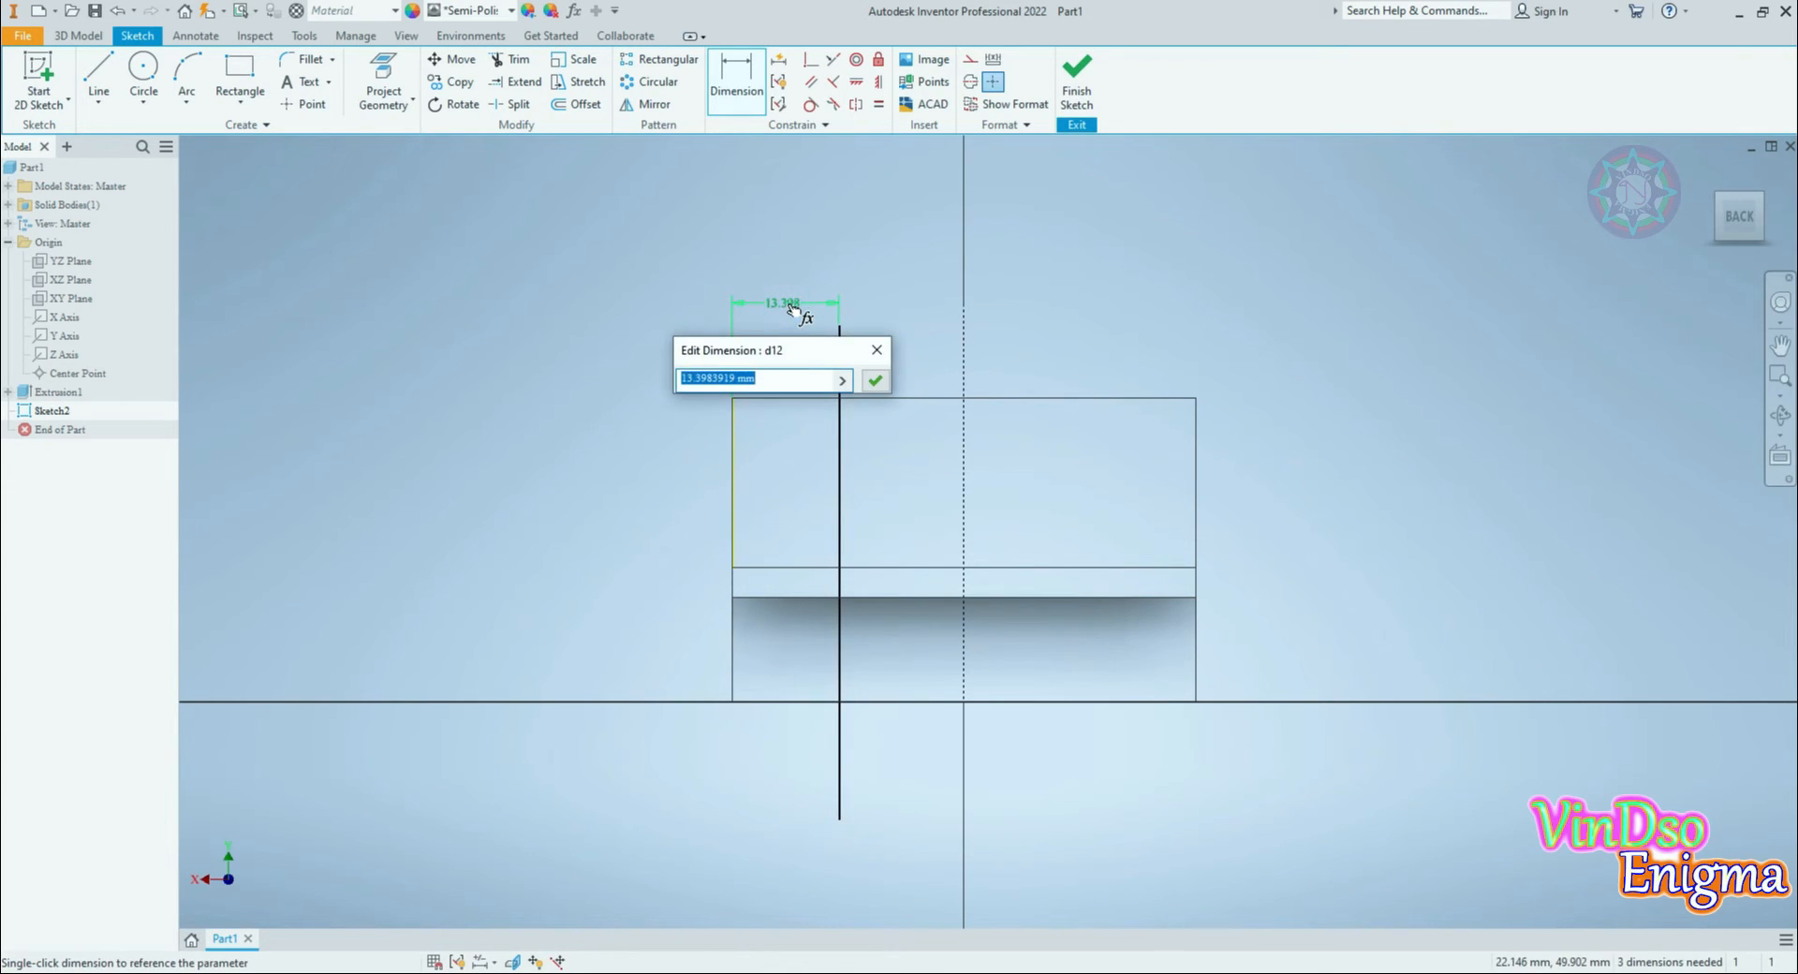
{"action": "type", "text": "11"}
{"action": "key", "text": "Return"}
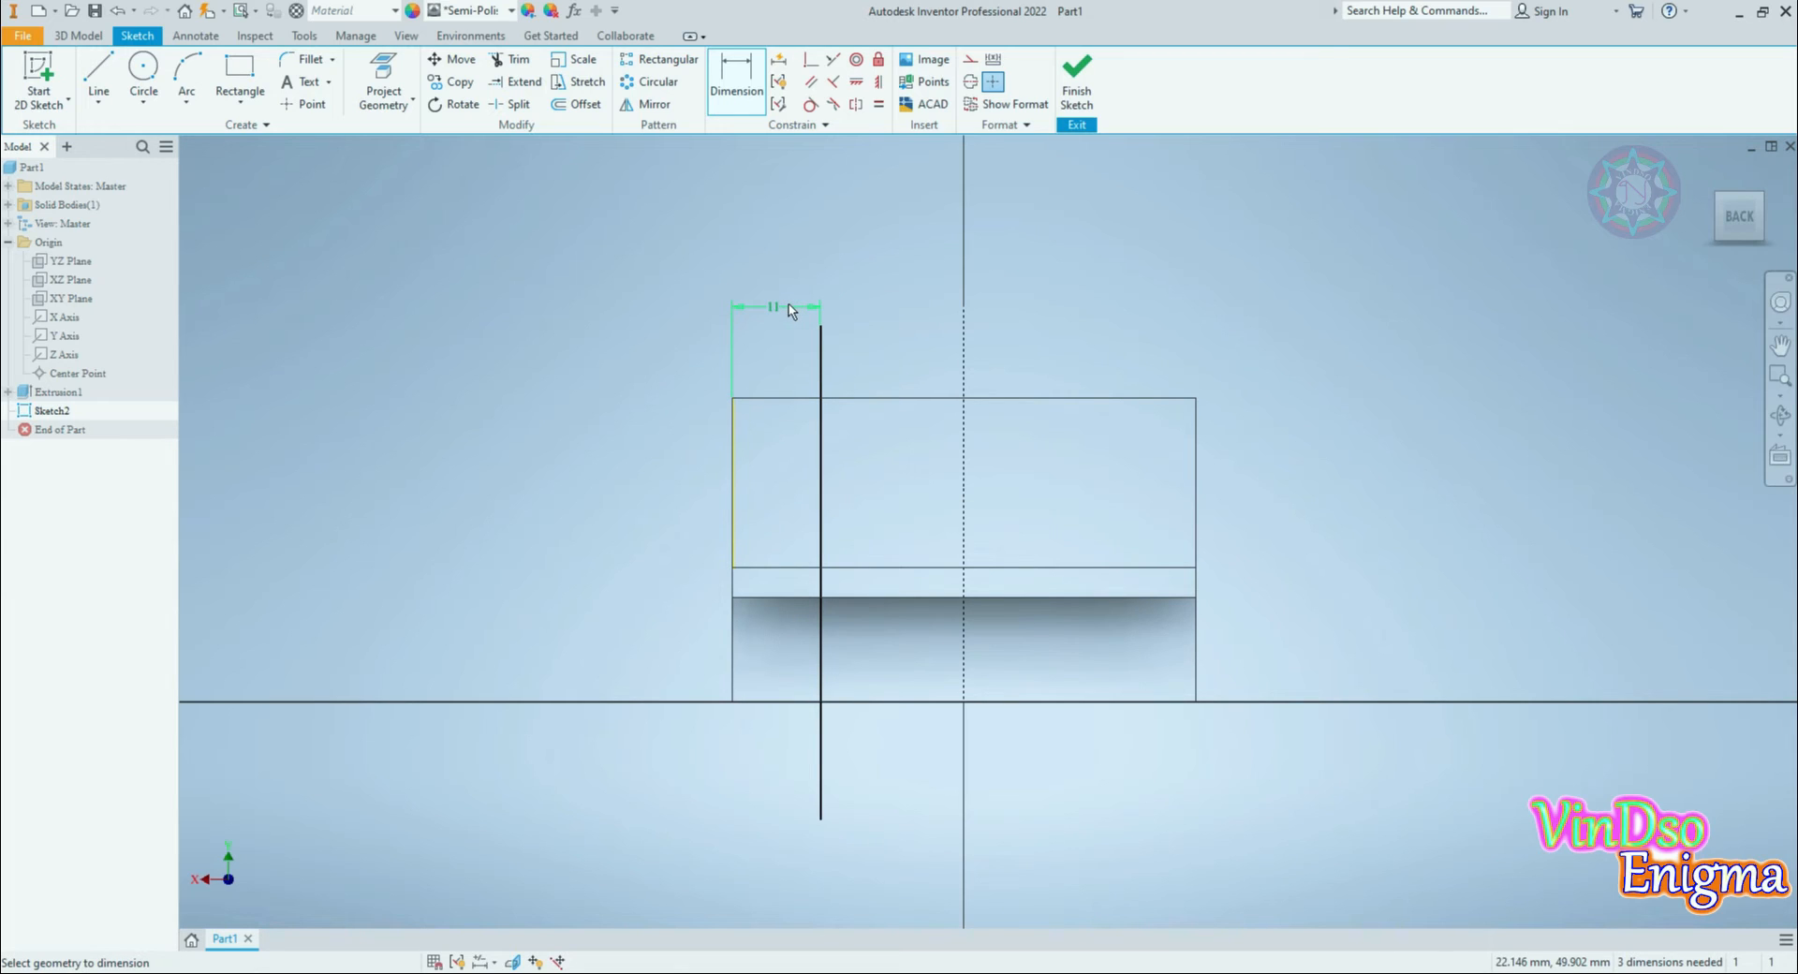
Step: Mirror the vertical line to the other side of the block about the central construction line
{"action": "left_click", "coordinate": [668, 107]}
{"action": "left_click", "coordinate": [821, 374]}
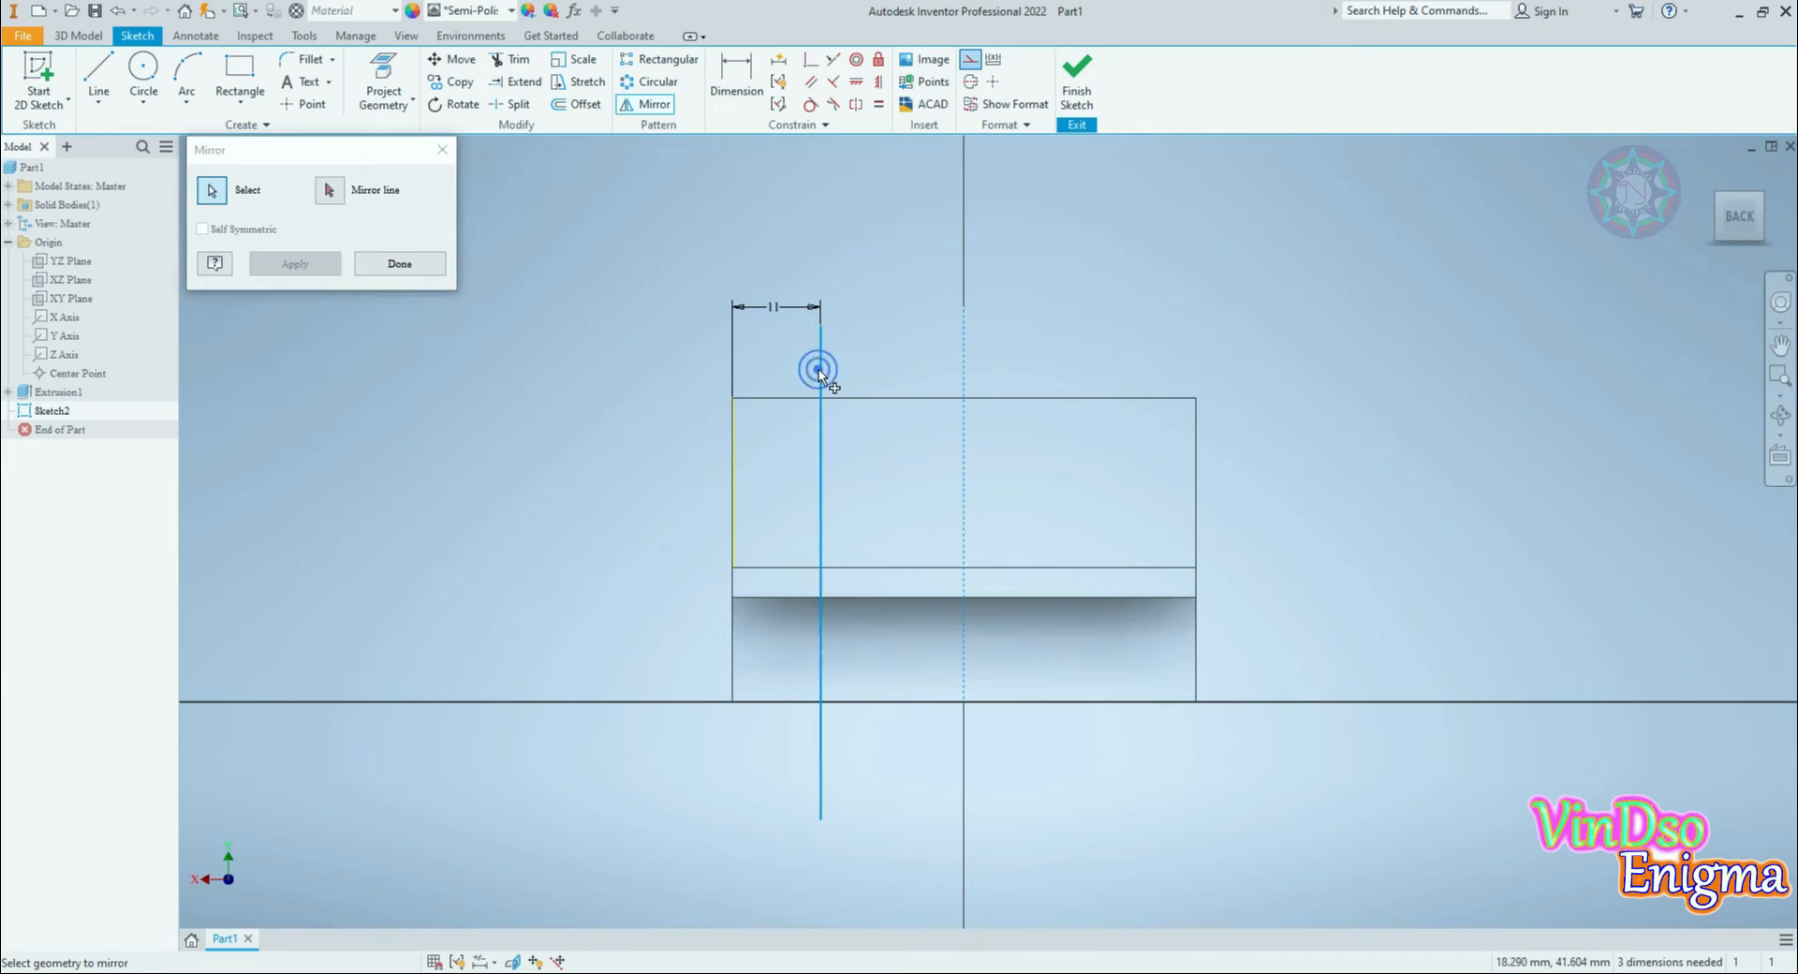
{"action": "left_click", "coordinate": [330, 190]}
{"action": "left_click", "coordinate": [965, 477]}
{"action": "left_click", "coordinate": [339, 267]}
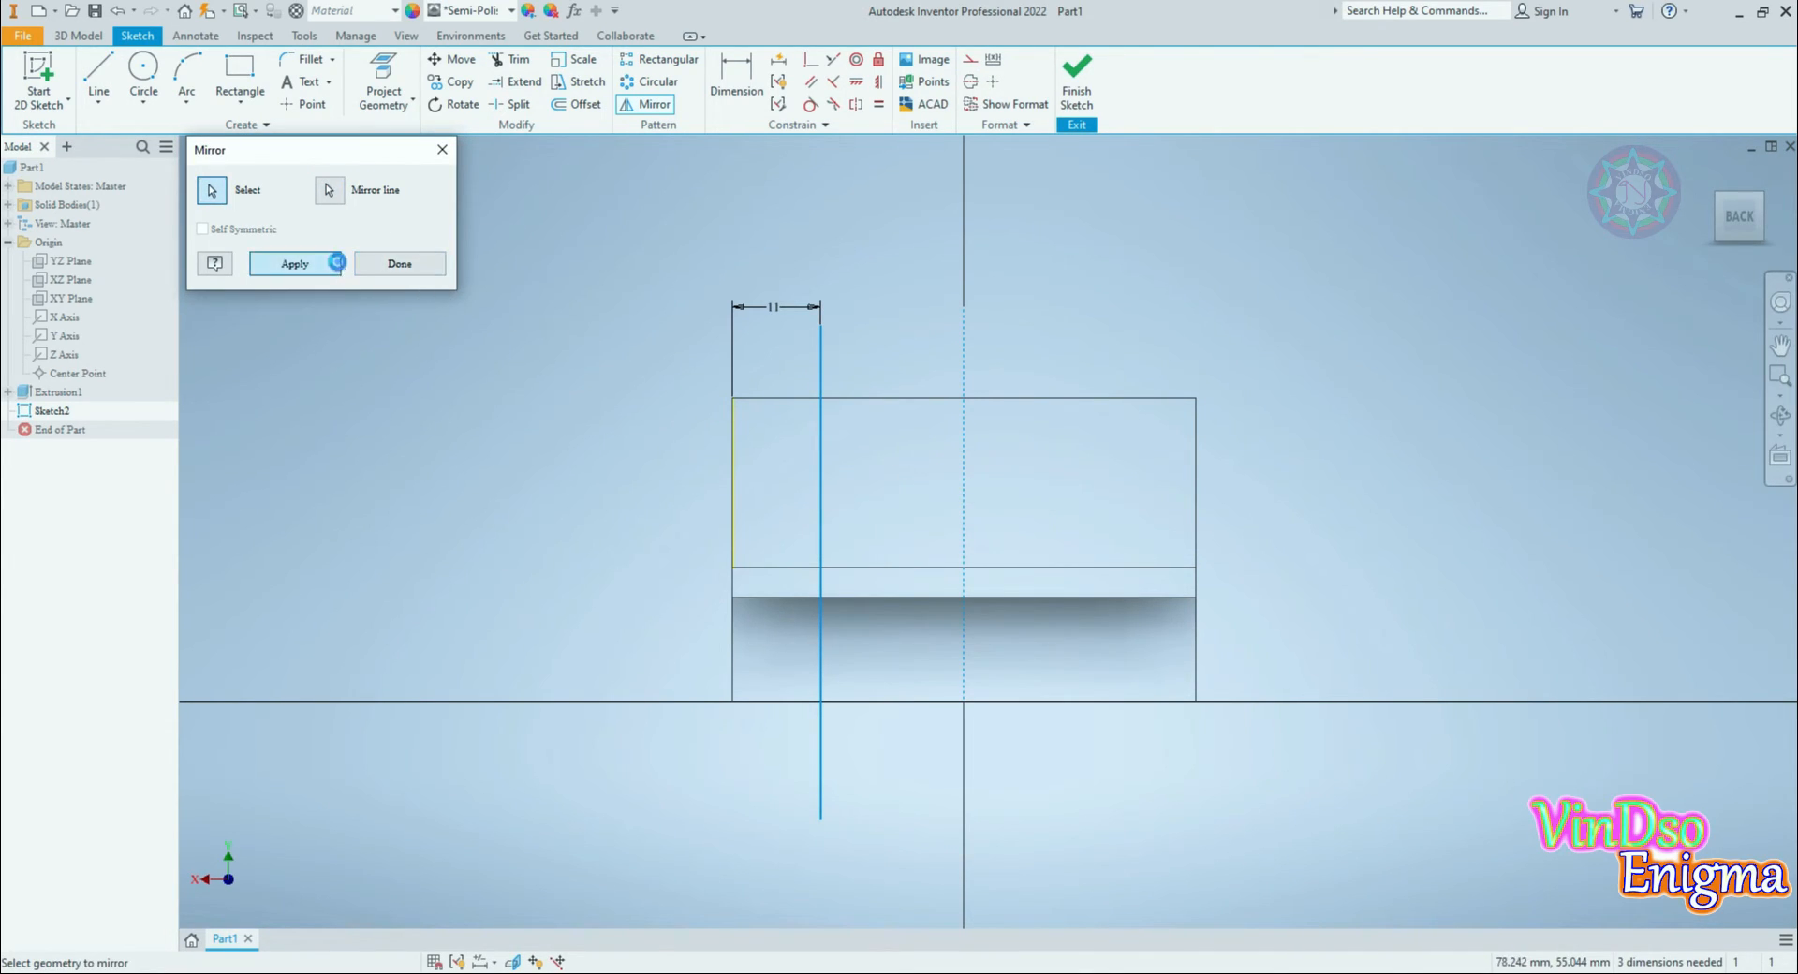
{"action": "left_click", "coordinate": [372, 267]}
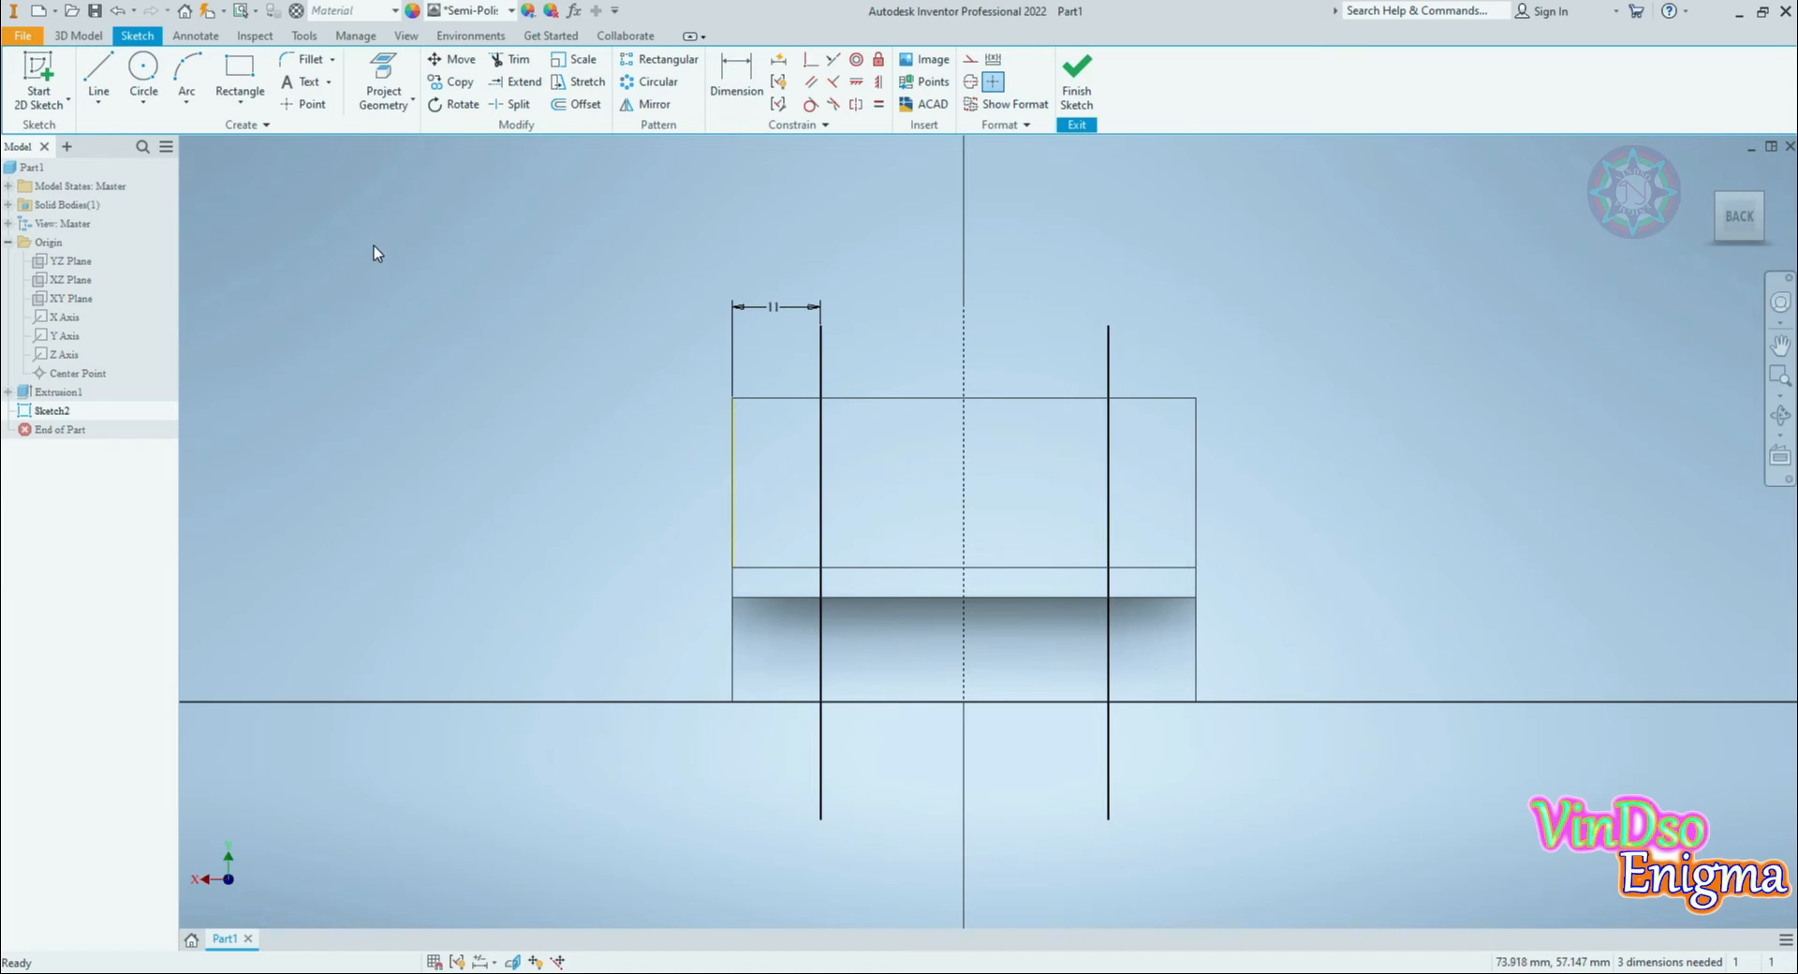
Step: Sketch a horizontal line about 72 mm long across both vertical lines in the upper part of the block, extending past its right edge
{"action": "left_click", "coordinate": [99, 79]}
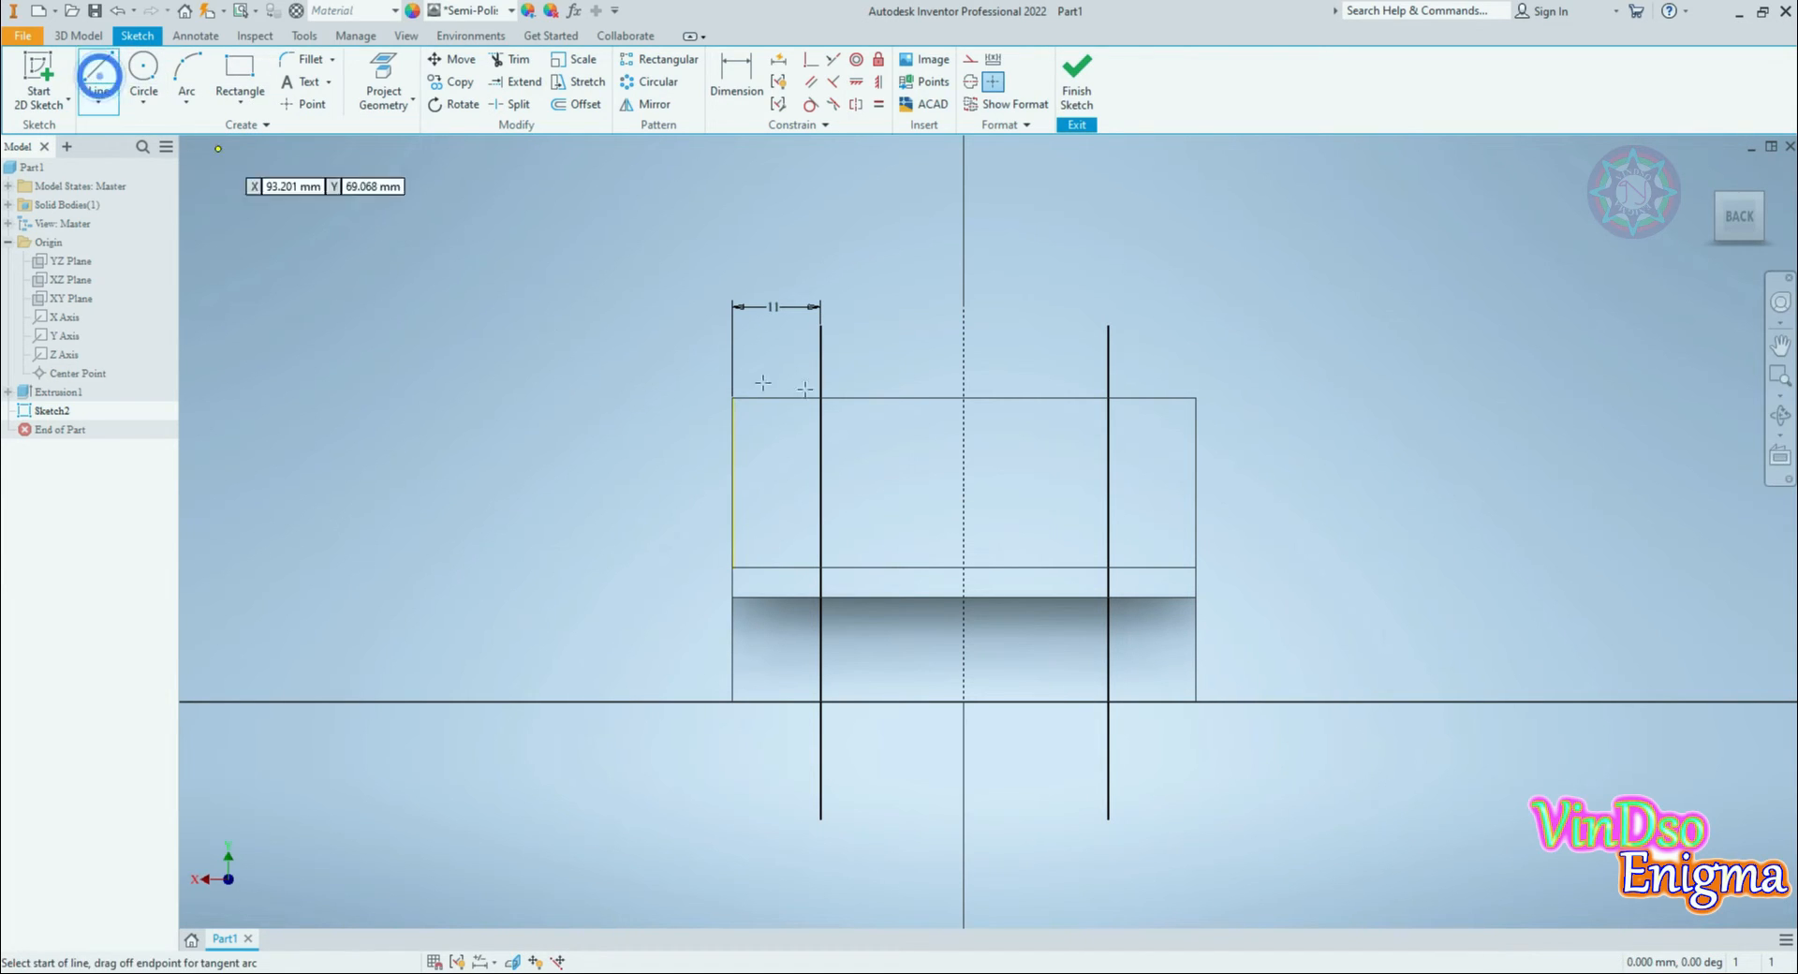
{"action": "left_click", "coordinate": [770, 486]}
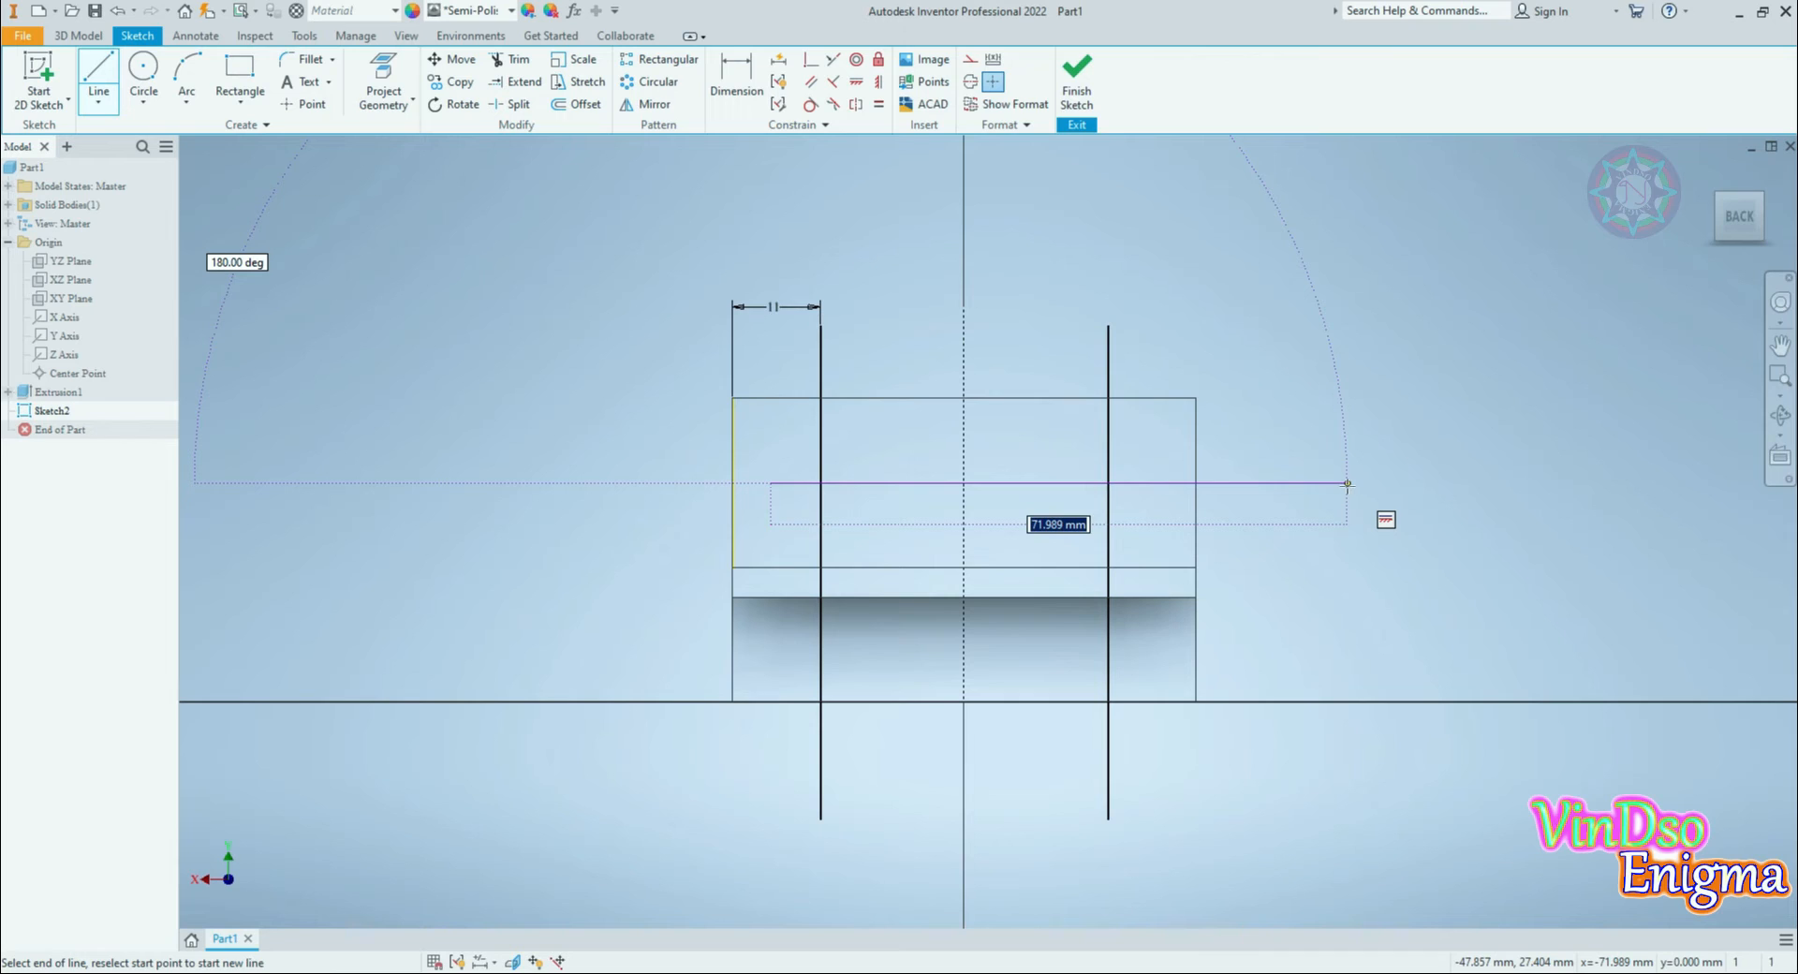
{"action": "left_click", "coordinate": [1347, 484]}
{"action": "right_click", "coordinate": [1326, 367]}
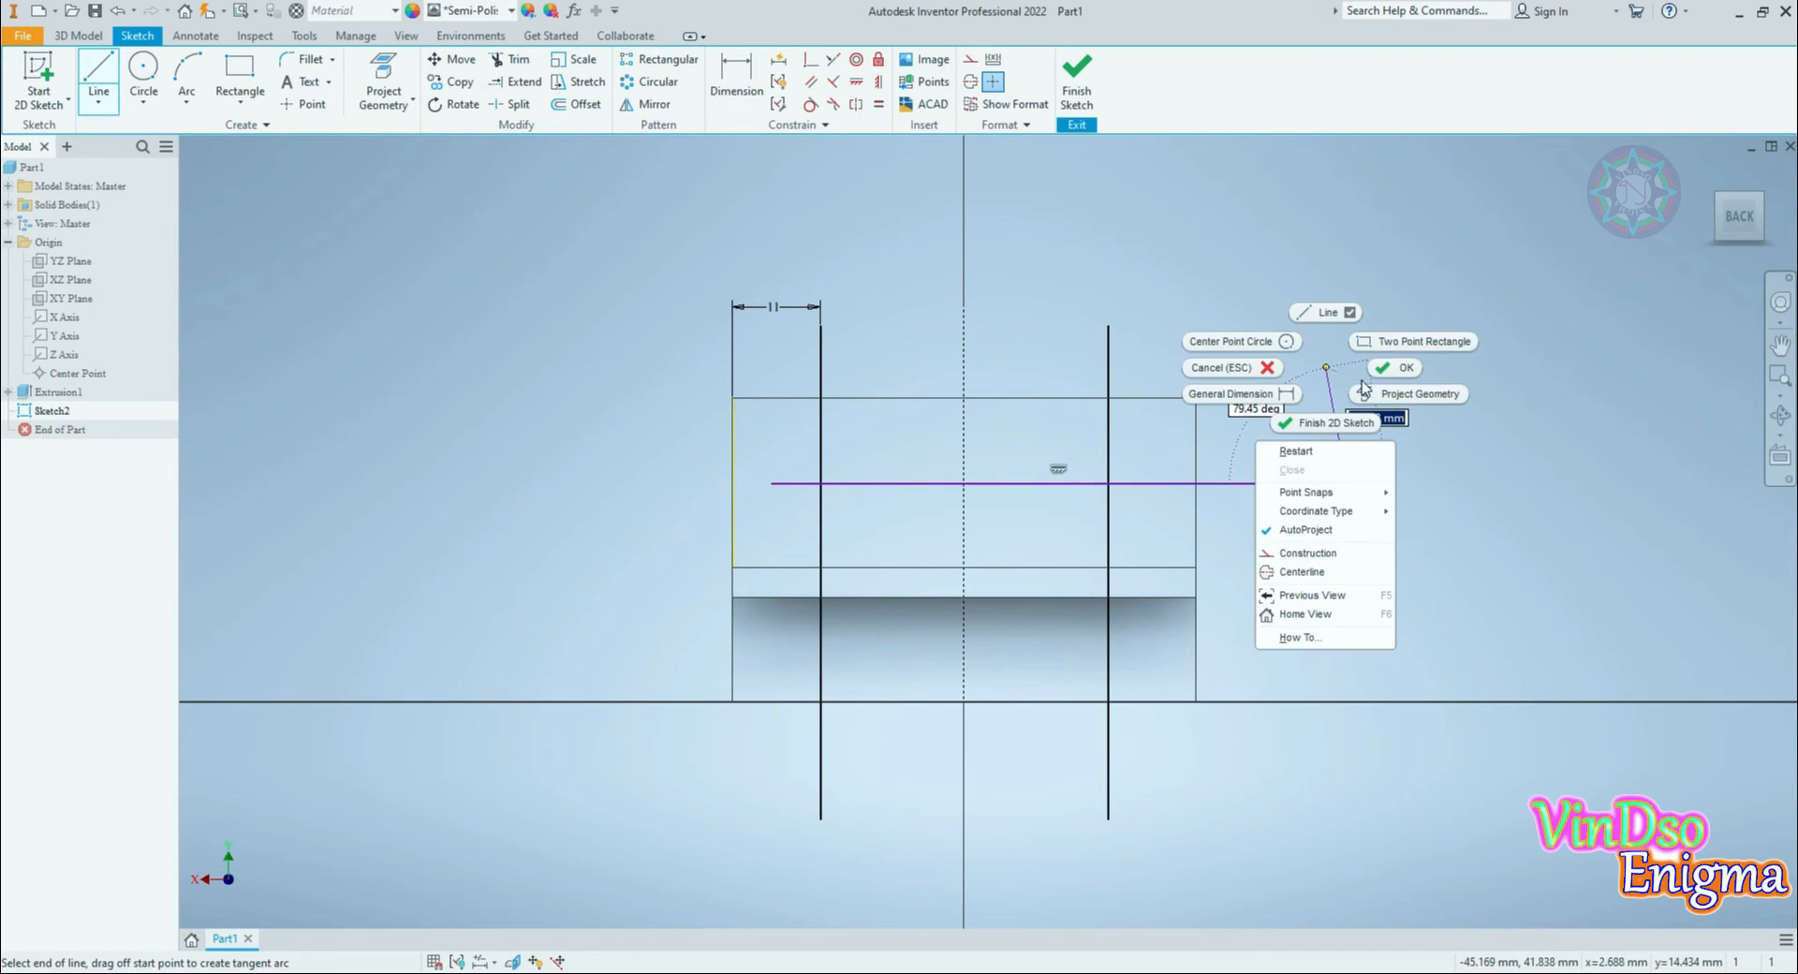
{"action": "left_click", "coordinate": [1394, 368]}
Step: Dimension the distance between the block's top edge and the horizontal line as 11 mm, placed right of the block
{"action": "left_click", "coordinate": [728, 93]}
{"action": "left_click", "coordinate": [1037, 482]}
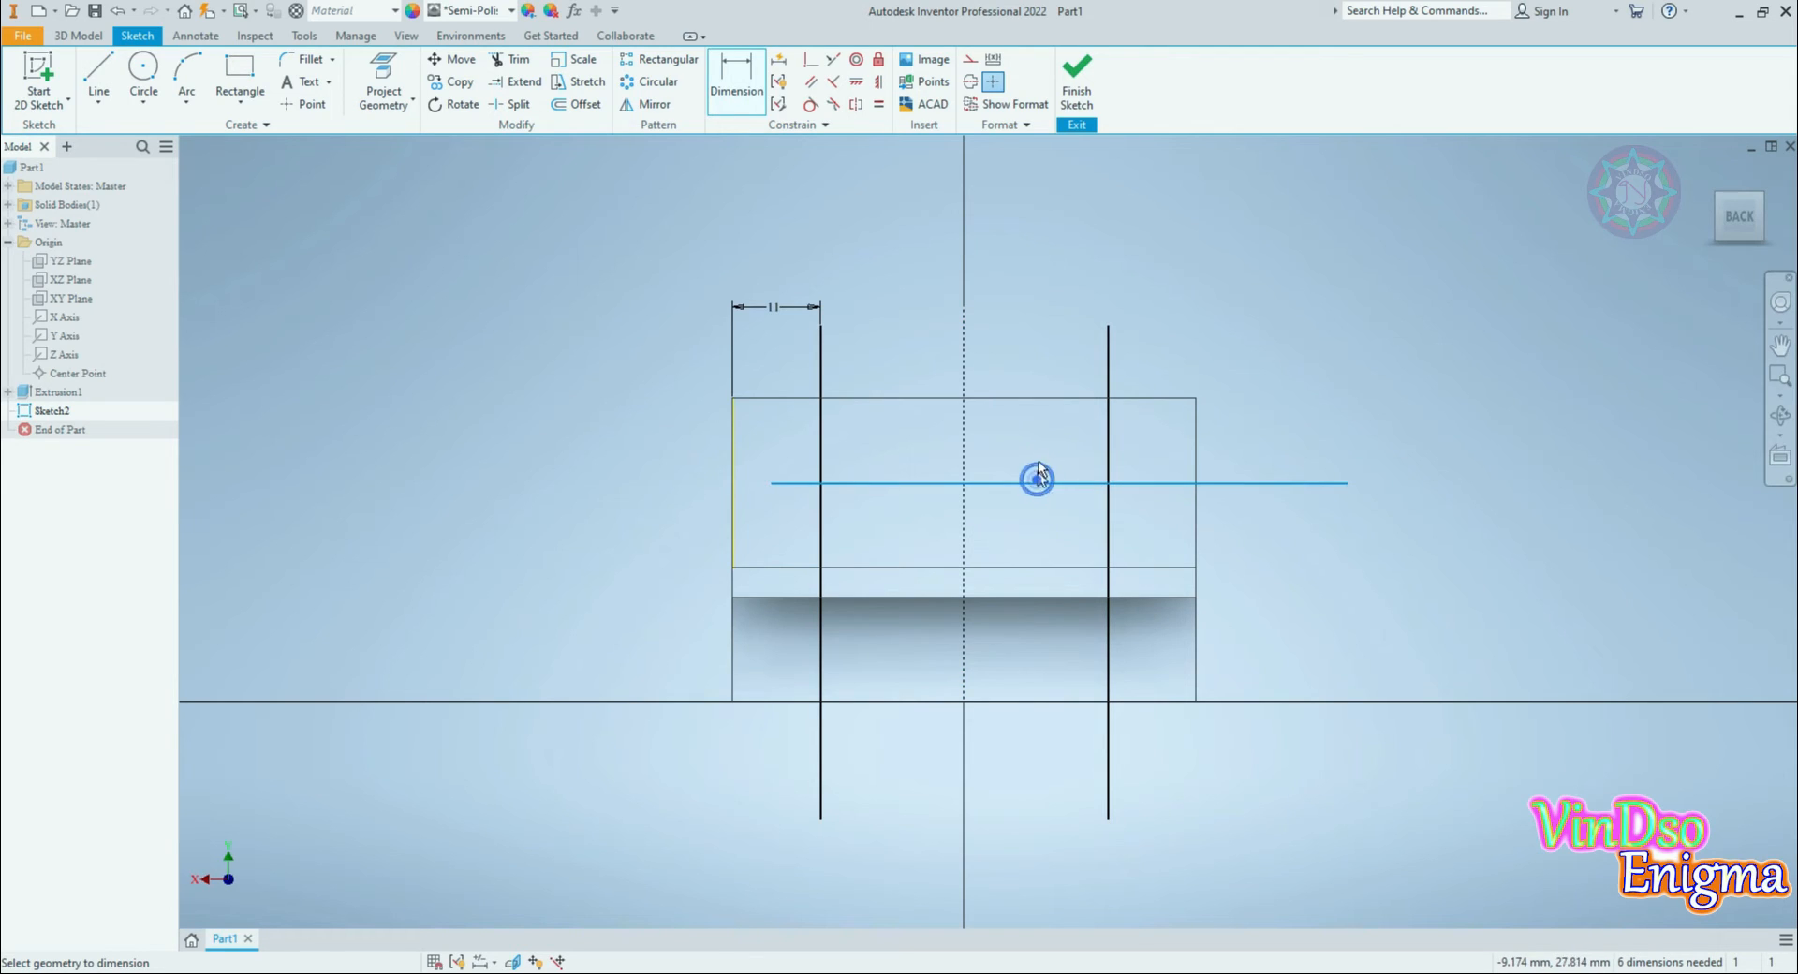
{"action": "left_click", "coordinate": [1043, 398]}
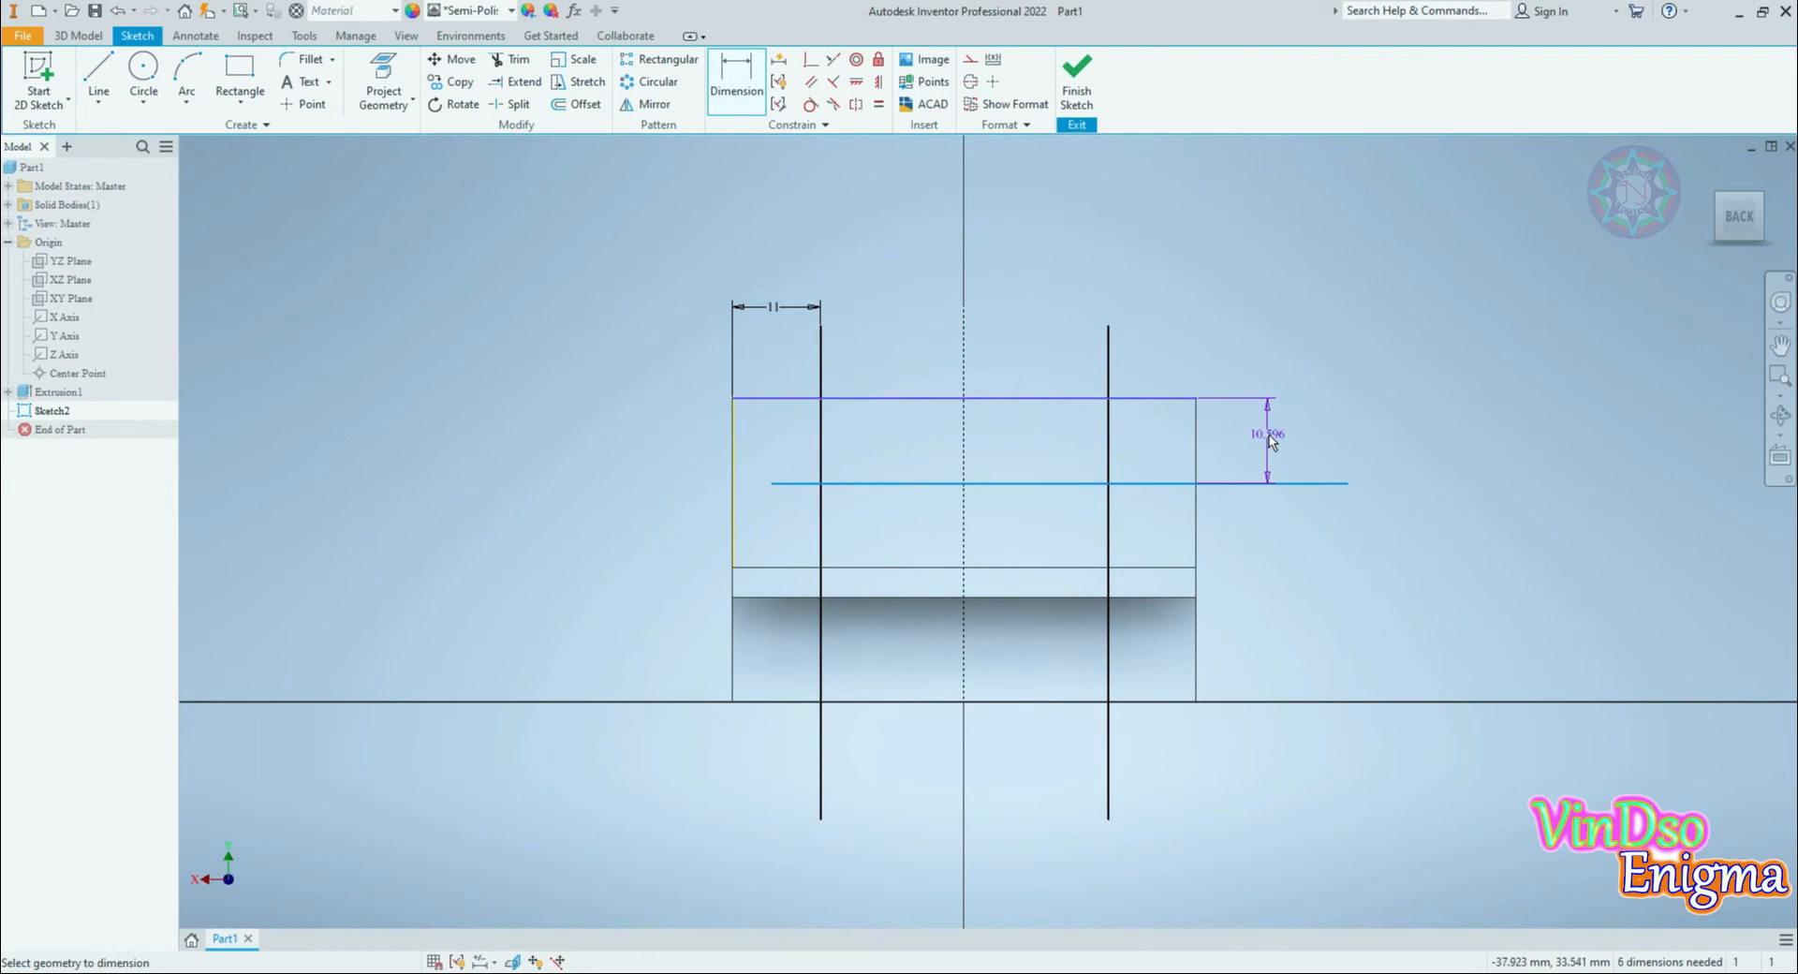
{"action": "left_click", "coordinate": [1270, 437]}
{"action": "type", "text": "11"}
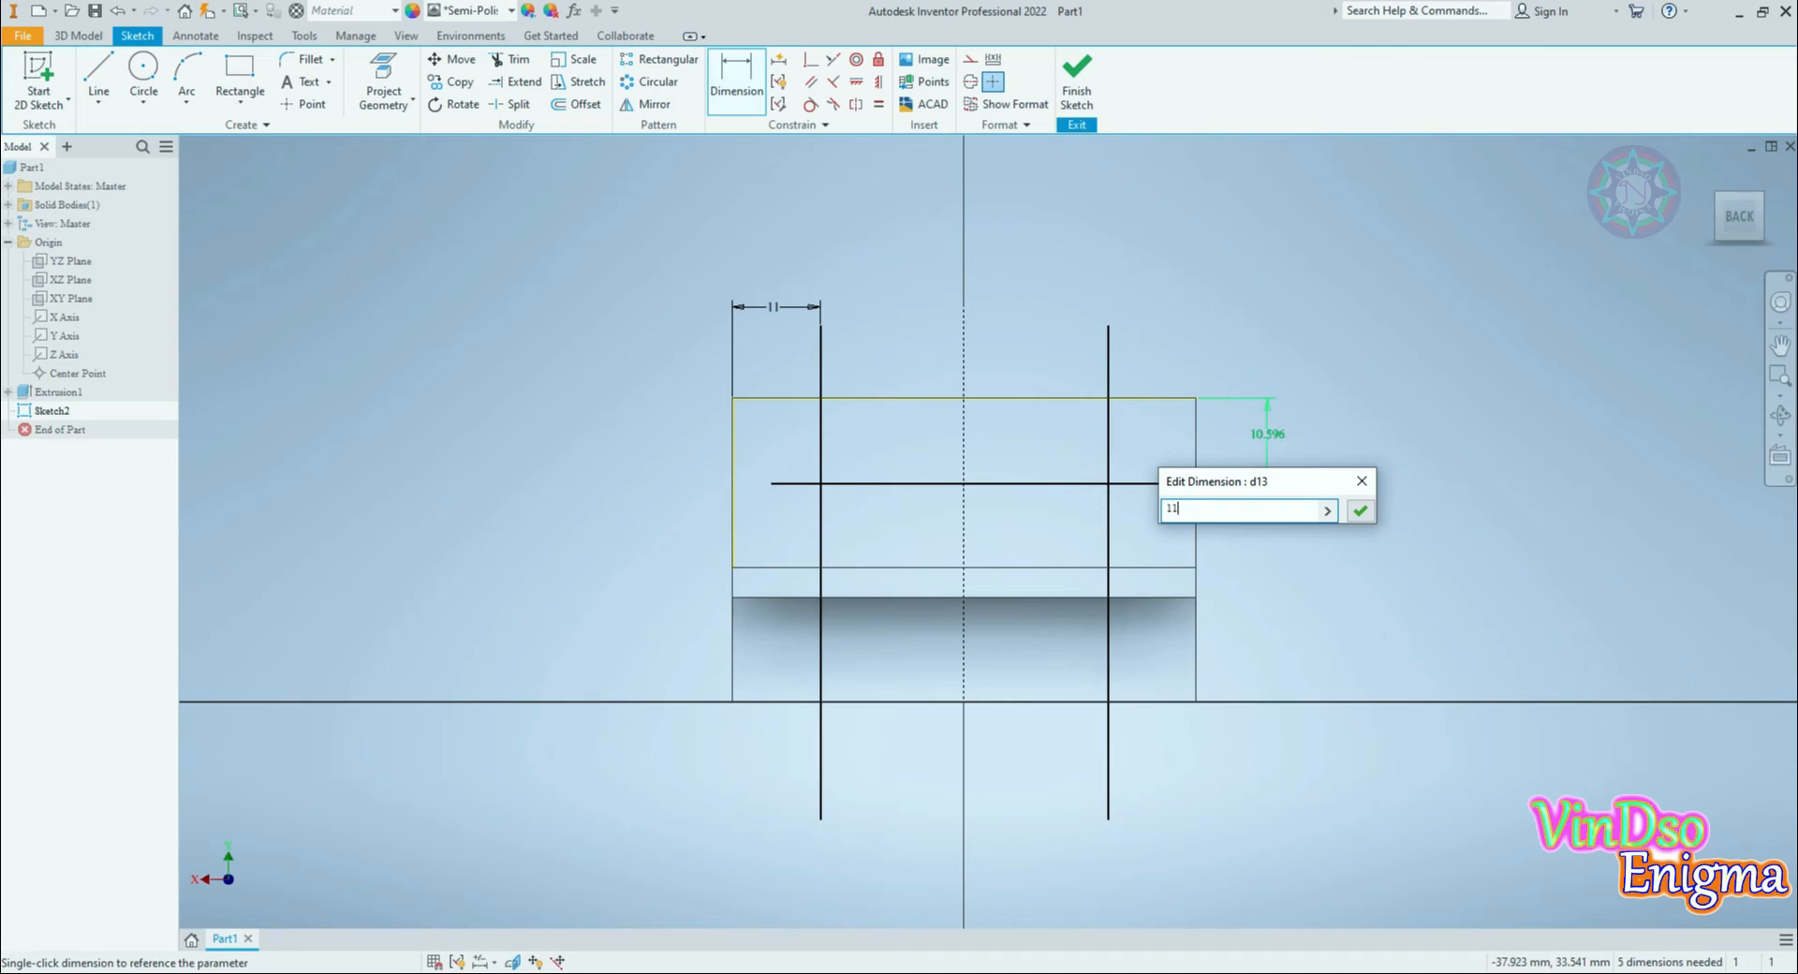
{"action": "key", "text": "Return"}
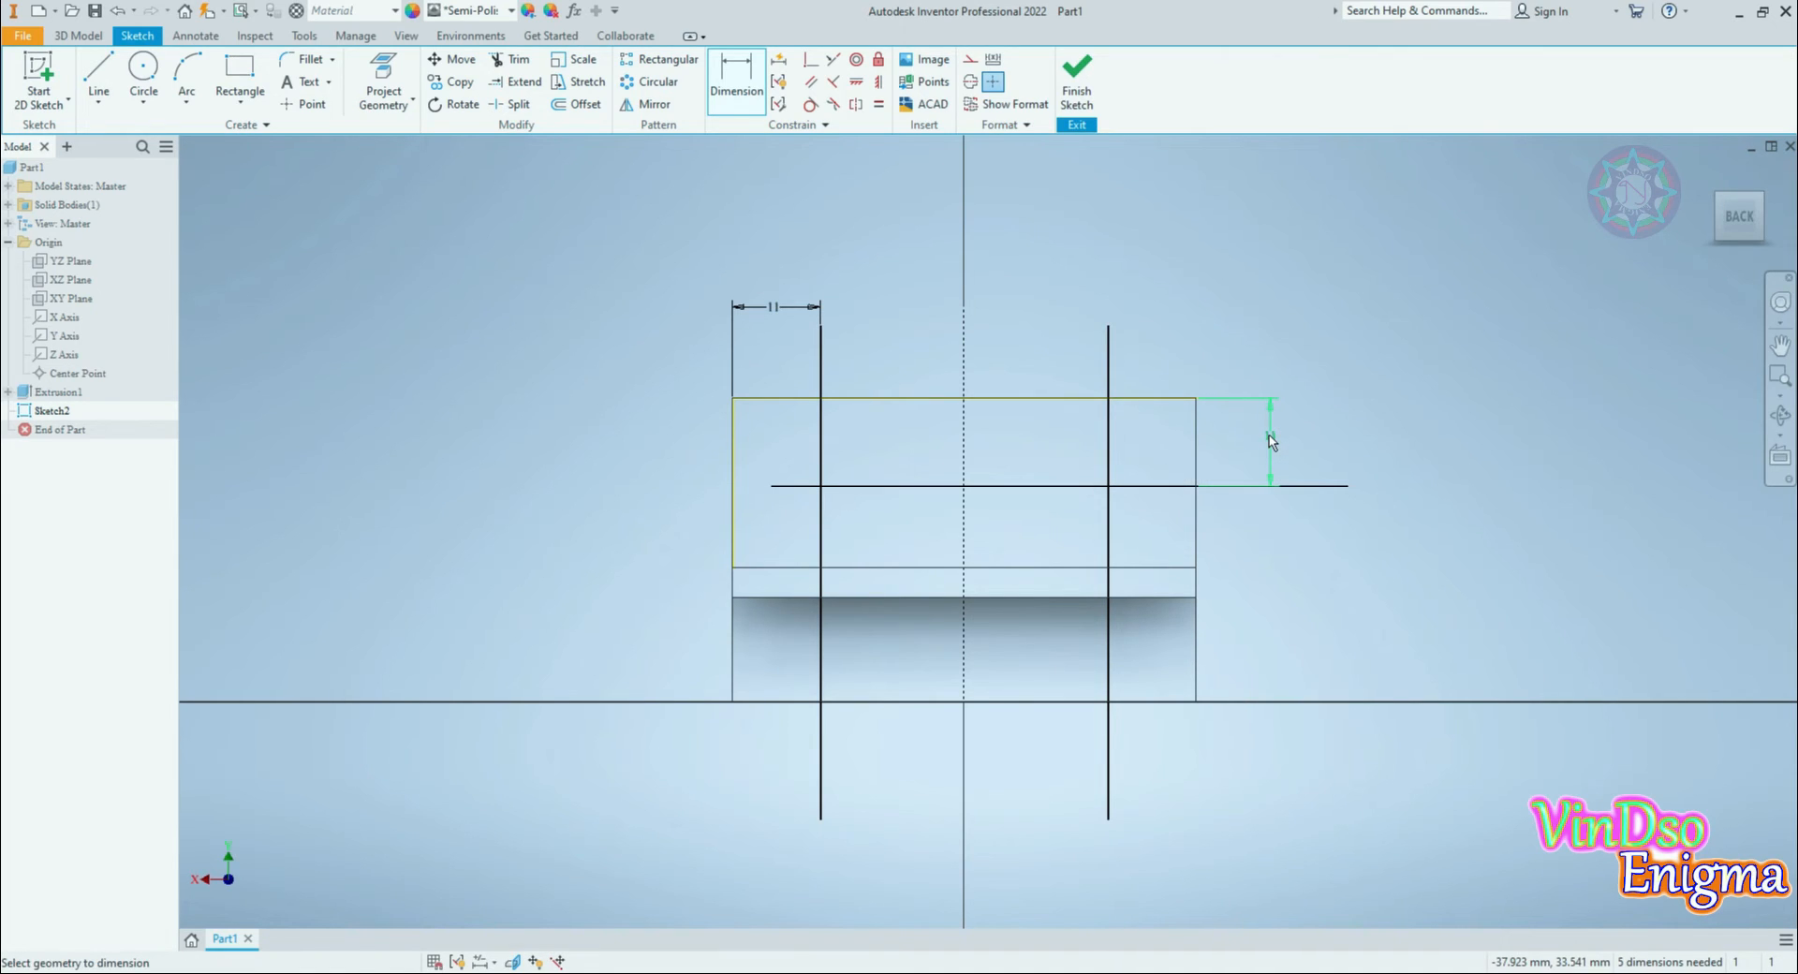
Step: Trim the vertical lines below the horizontal line and its overhanging ends, leaving an open U-shaped outline
{"action": "left_click", "coordinate": [510, 66]}
{"action": "scroll", "coordinate": [890, 490], "scroll_direction": "down", "scroll_amount": 3}
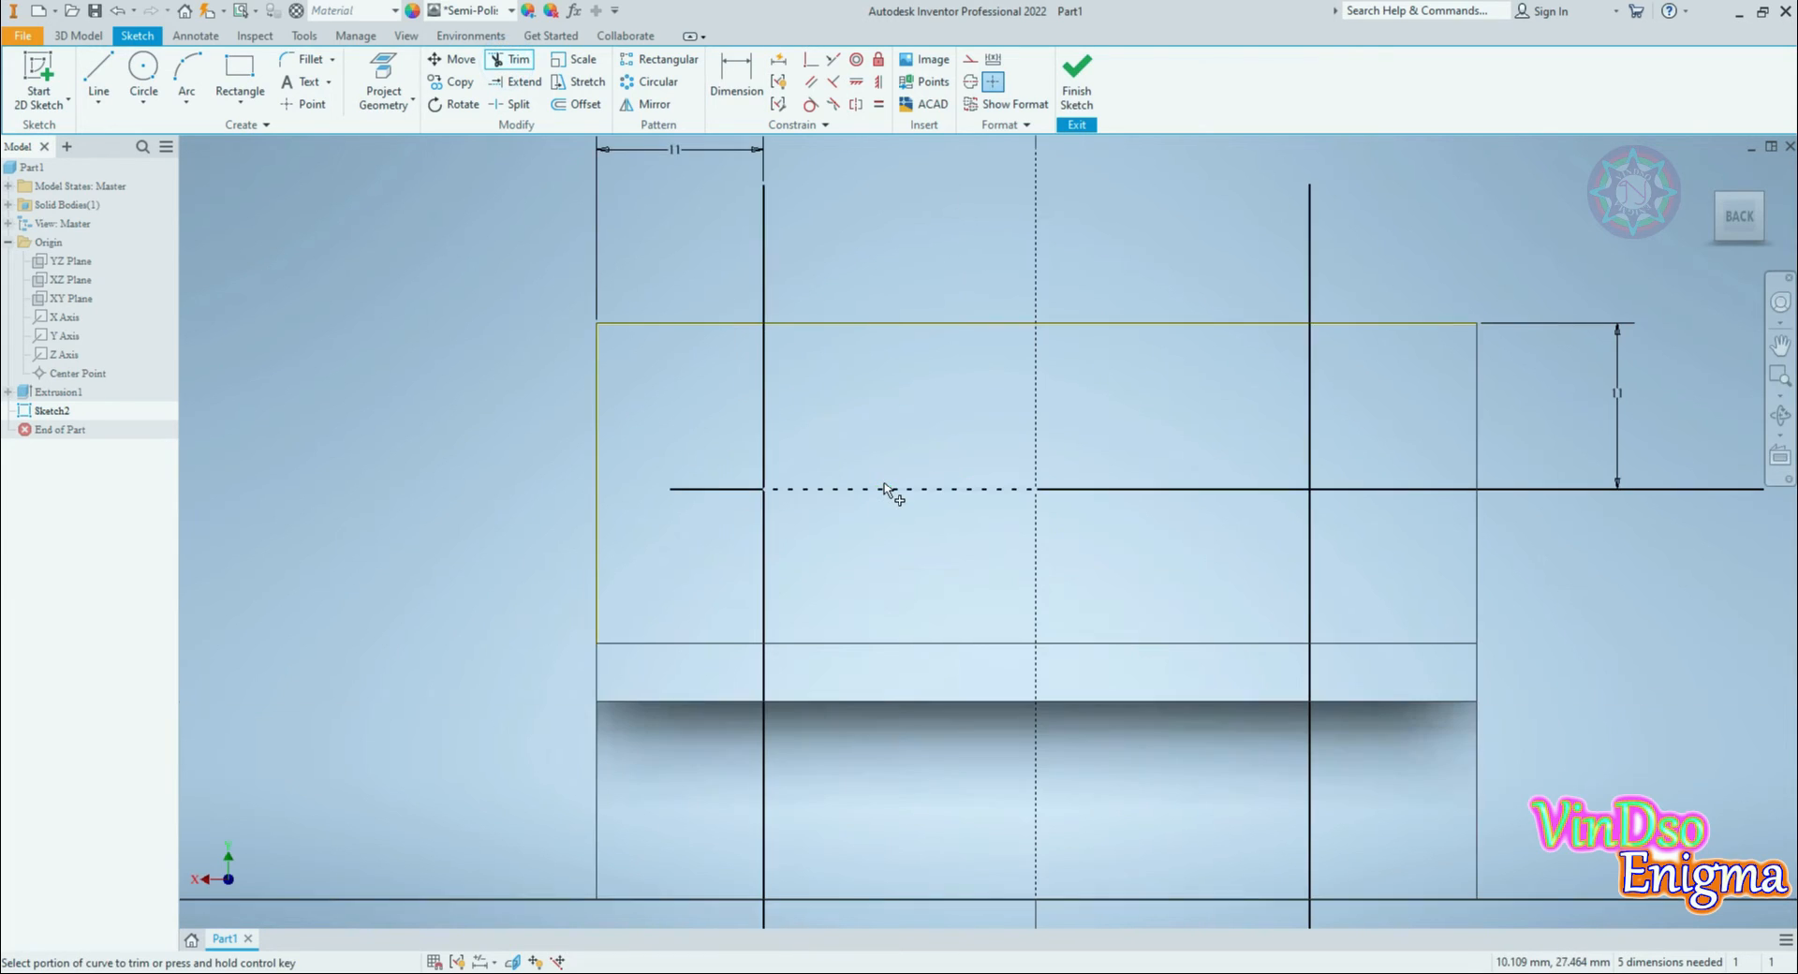
{"action": "left_click", "coordinate": [763, 557]}
{"action": "left_click", "coordinate": [711, 489]}
{"action": "left_click_drag", "start_coordinate": [1253, 575], "coordinate": [1413, 454]}
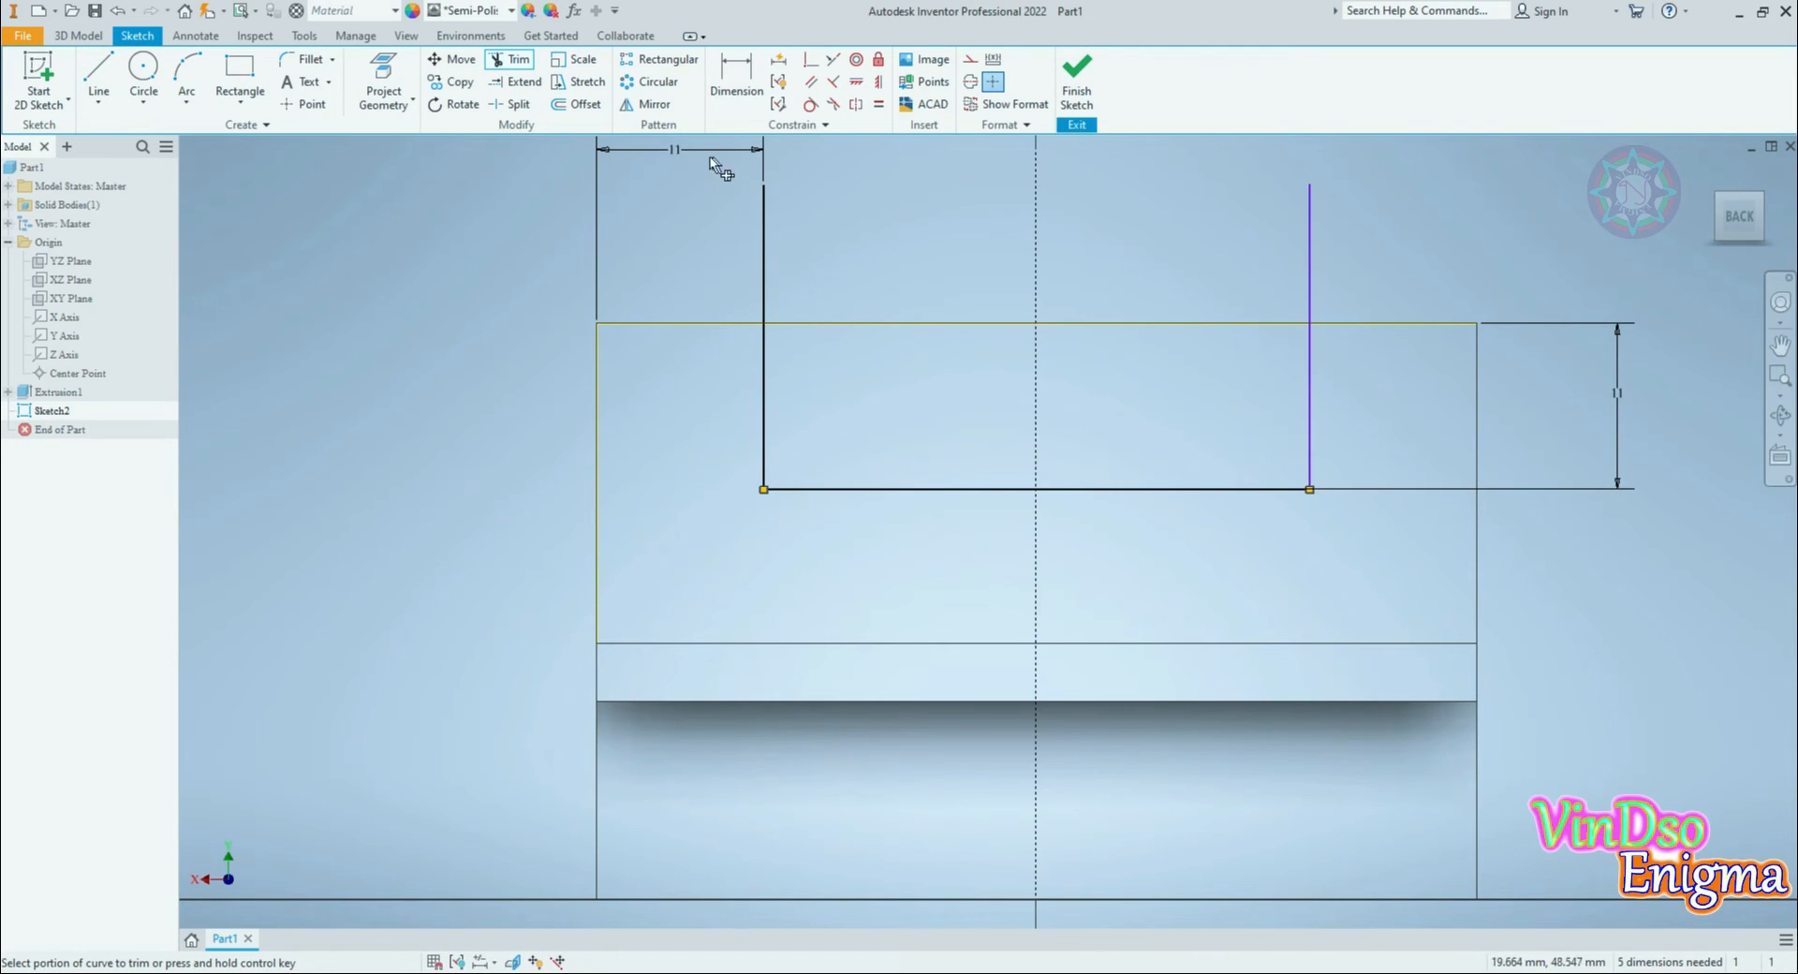
Step: Project the block's top edge into the sketch and trim both vertical lines above it
{"action": "left_click", "coordinate": [383, 80]}
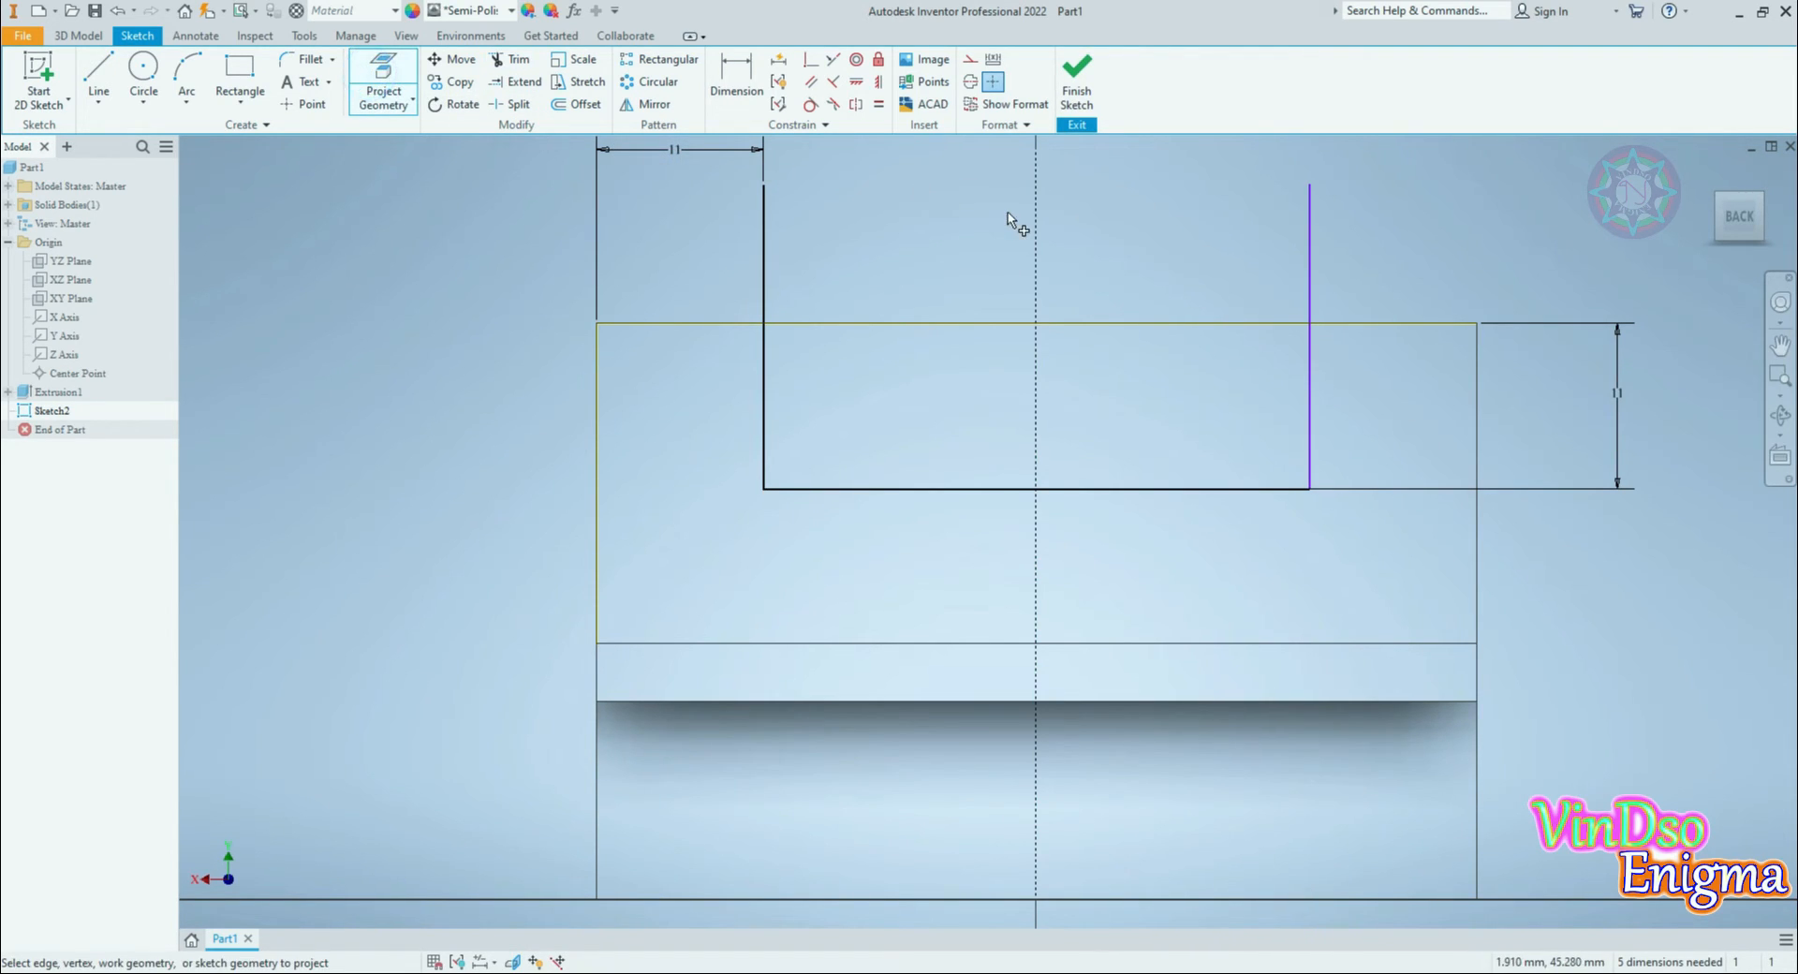
{"action": "left_click", "coordinate": [987, 324]}
{"action": "left_click", "coordinate": [520, 62]}
{"action": "left_click_drag", "start_coordinate": [691, 307], "coordinate": [813, 244]}
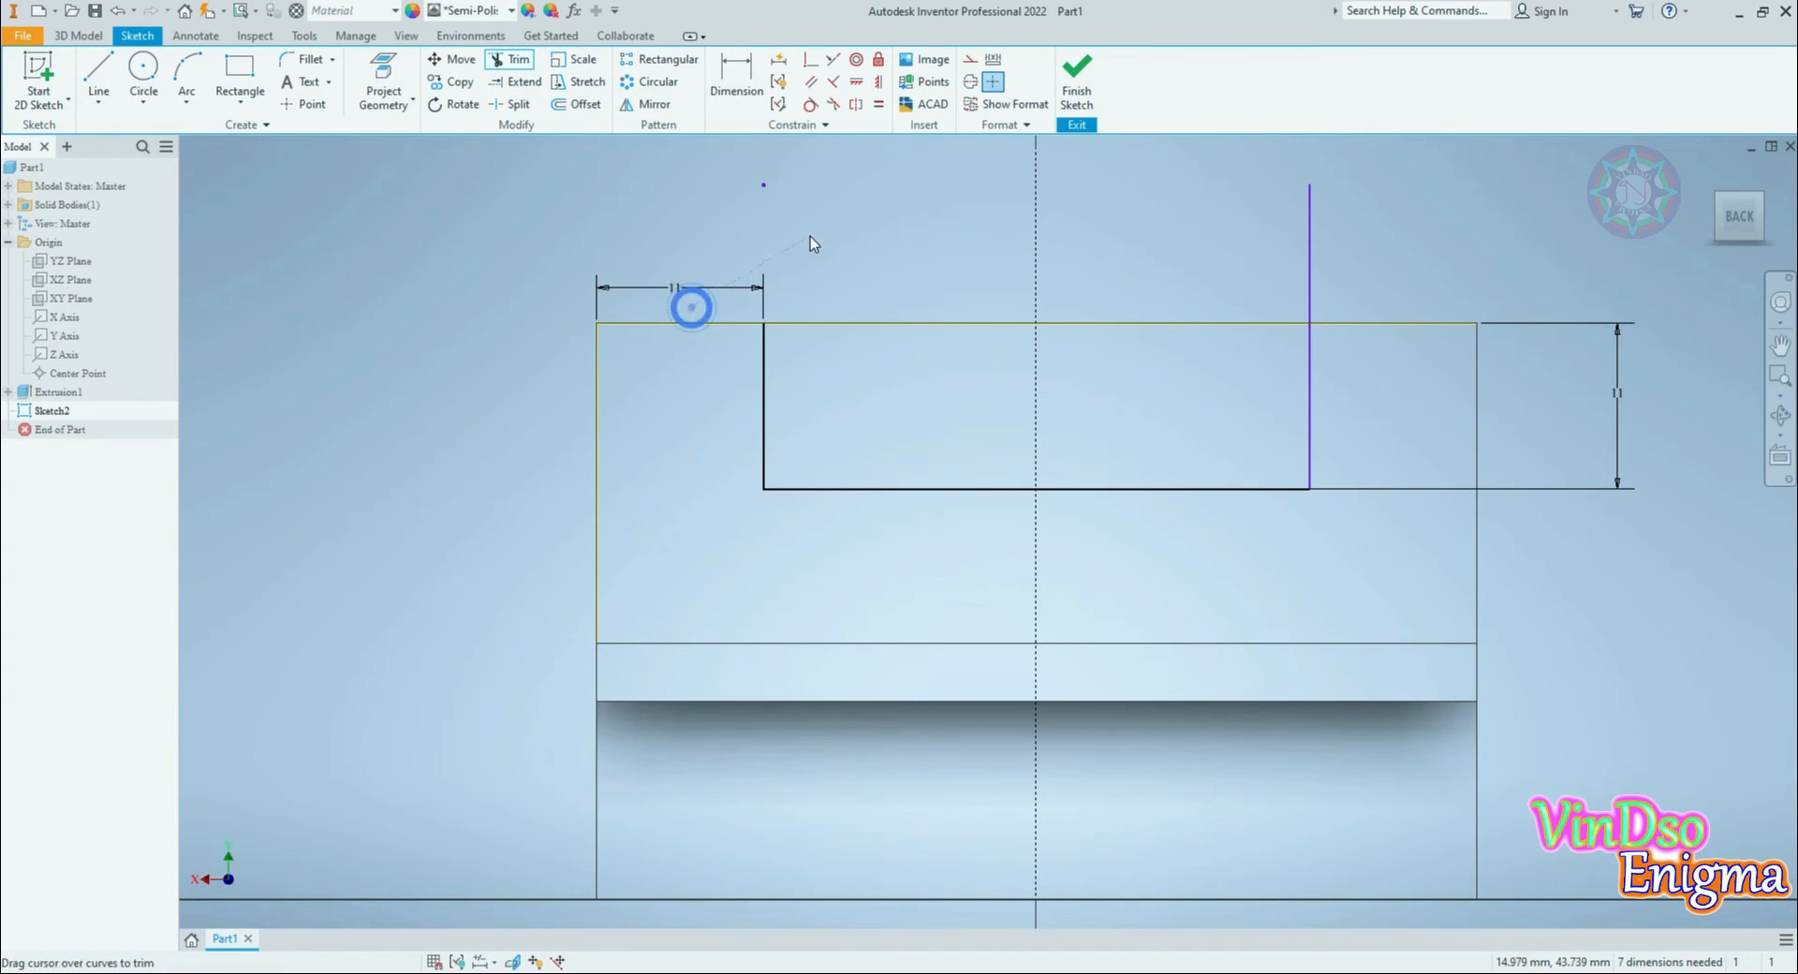
{"action": "left_click_drag", "start_coordinate": [1154, 220], "coordinate": [1352, 272]}
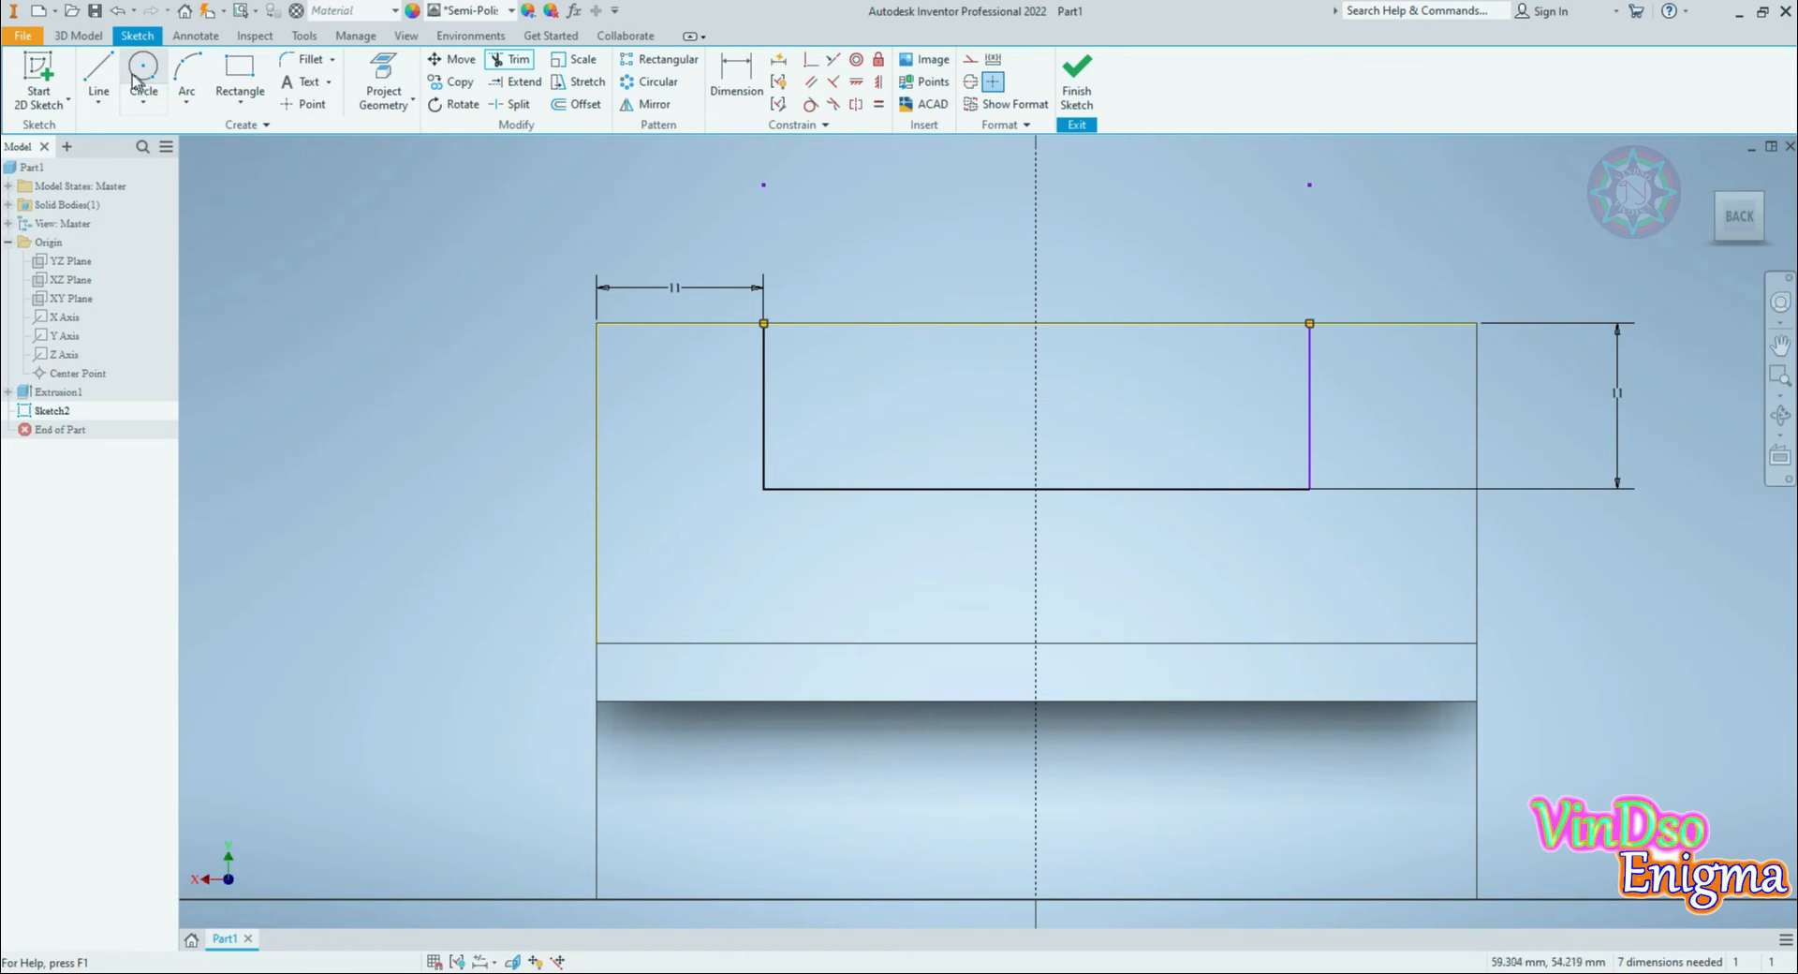
Step: Extrude the slot profile as a symmetric cut through all of the body
{"action": "left_click", "coordinate": [92, 37]}
{"action": "left_click", "coordinate": [101, 73]}
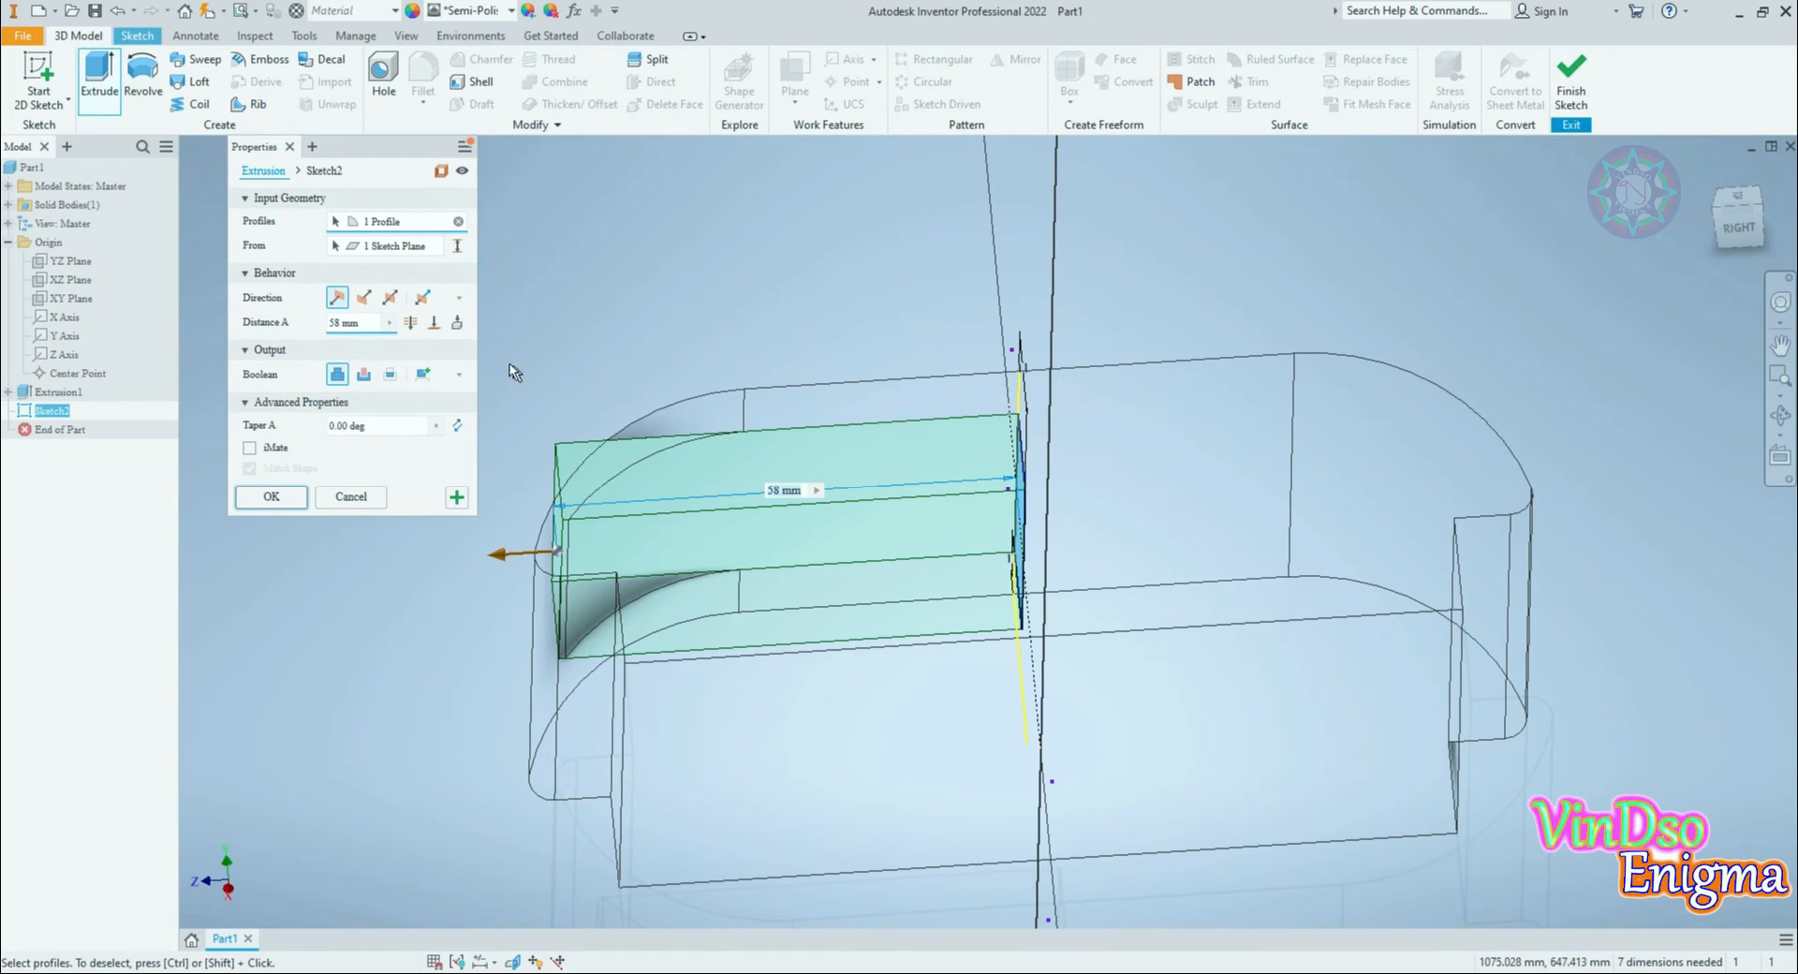
{"action": "left_click", "coordinate": [364, 373]}
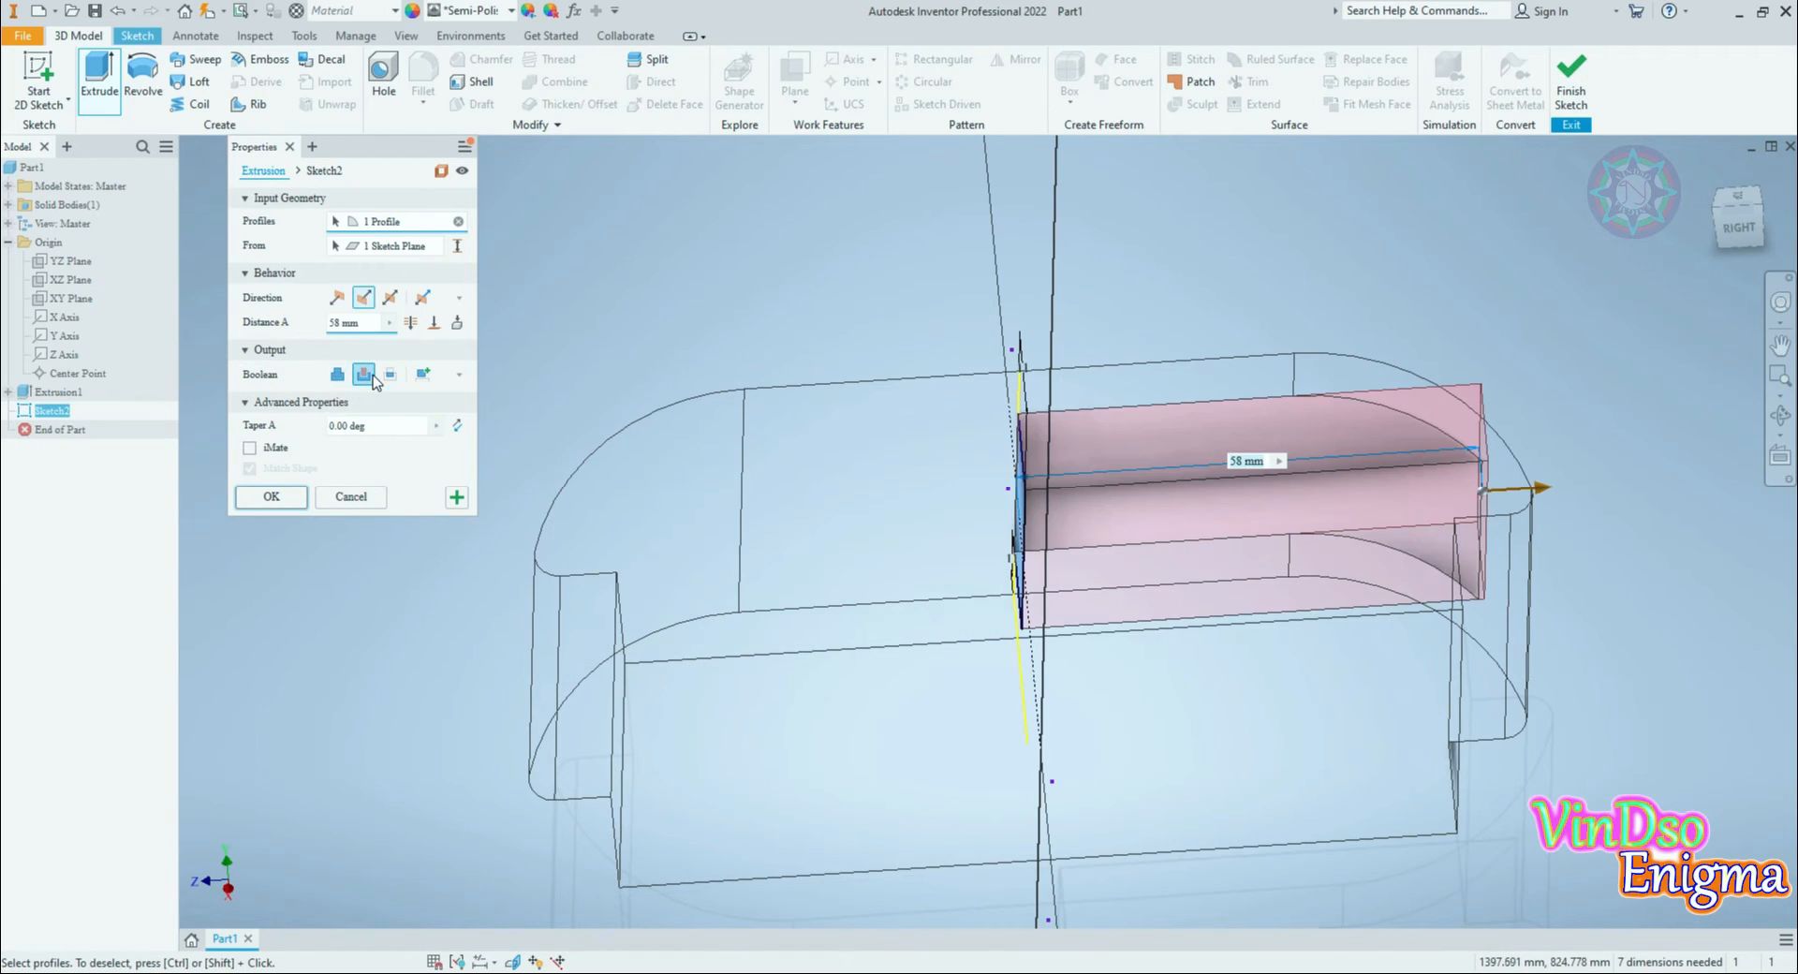
{"action": "left_click", "coordinate": [391, 296]}
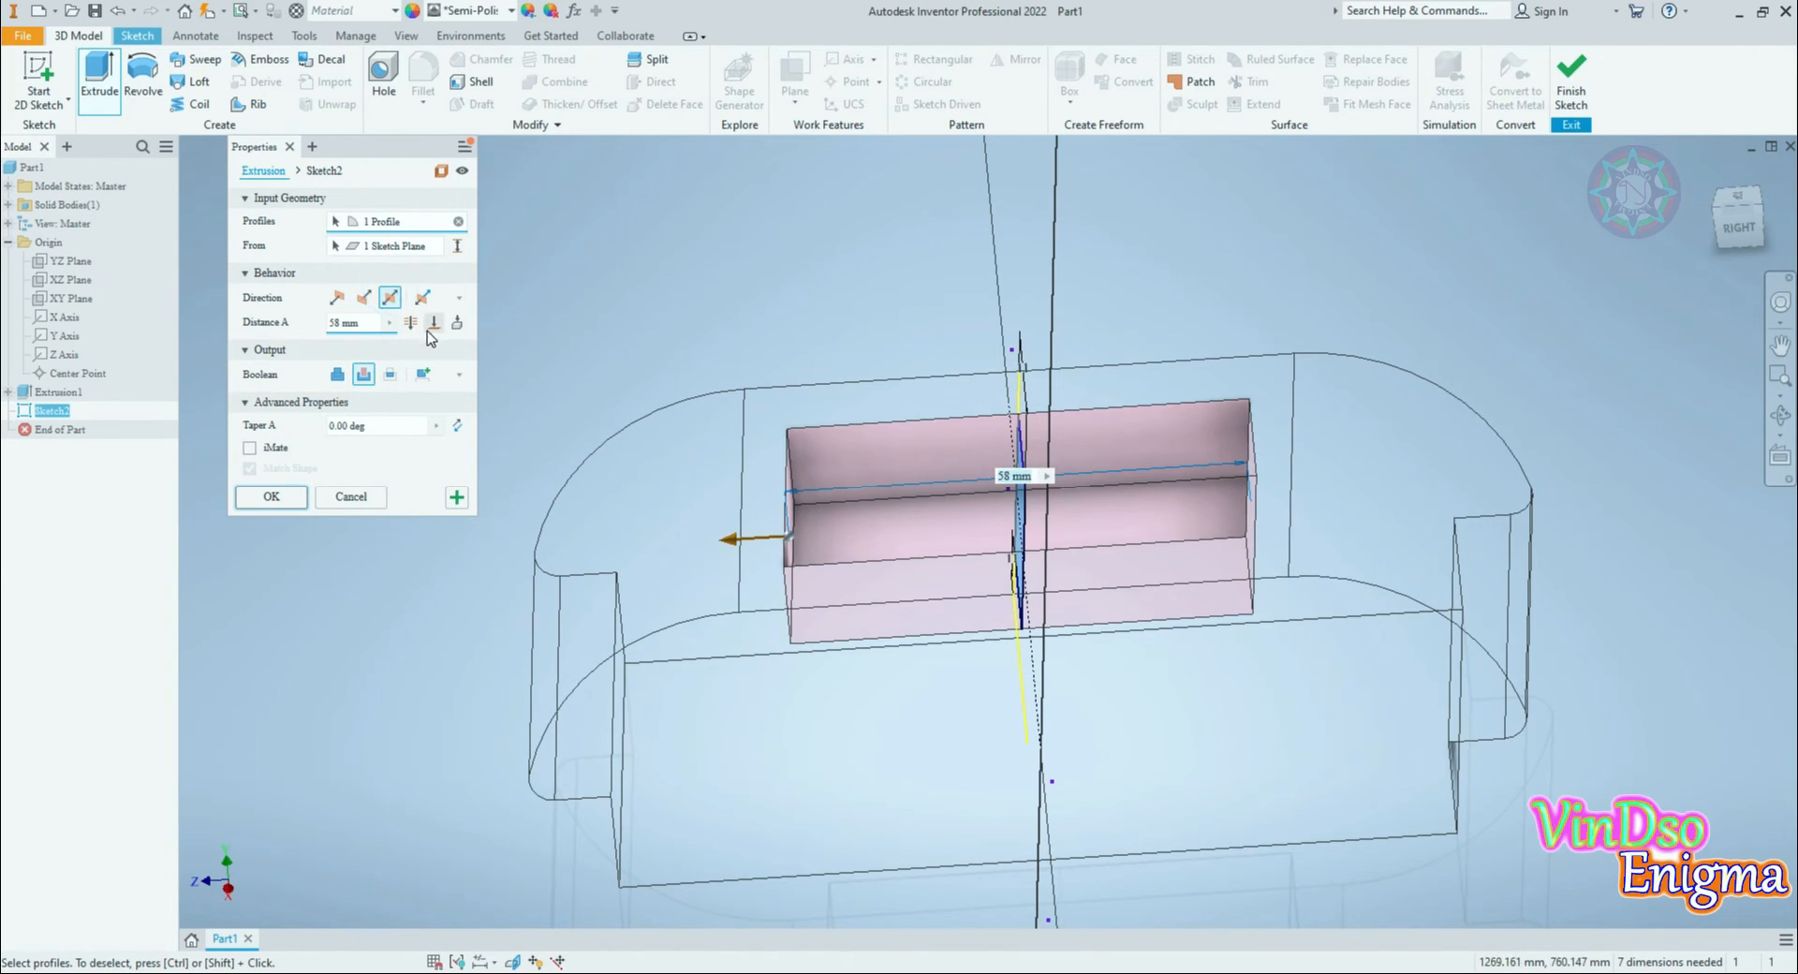
{"action": "left_click", "coordinate": [411, 323]}
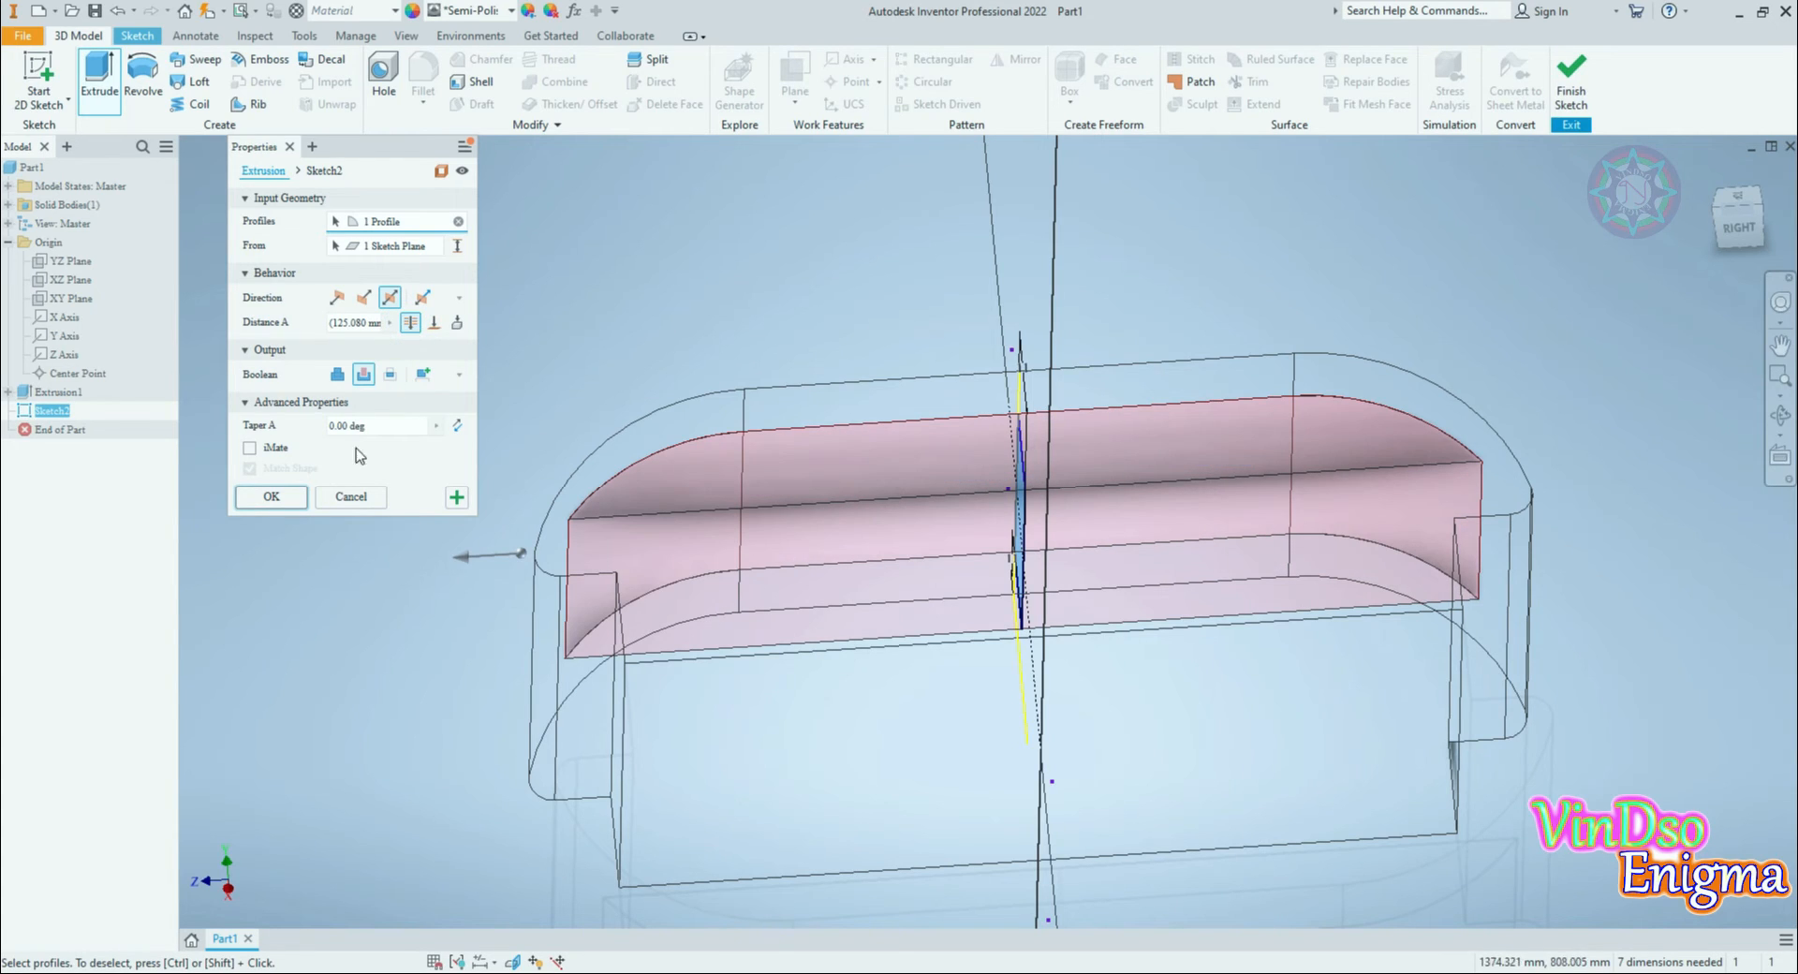
{"action": "left_click", "coordinate": [288, 502]}
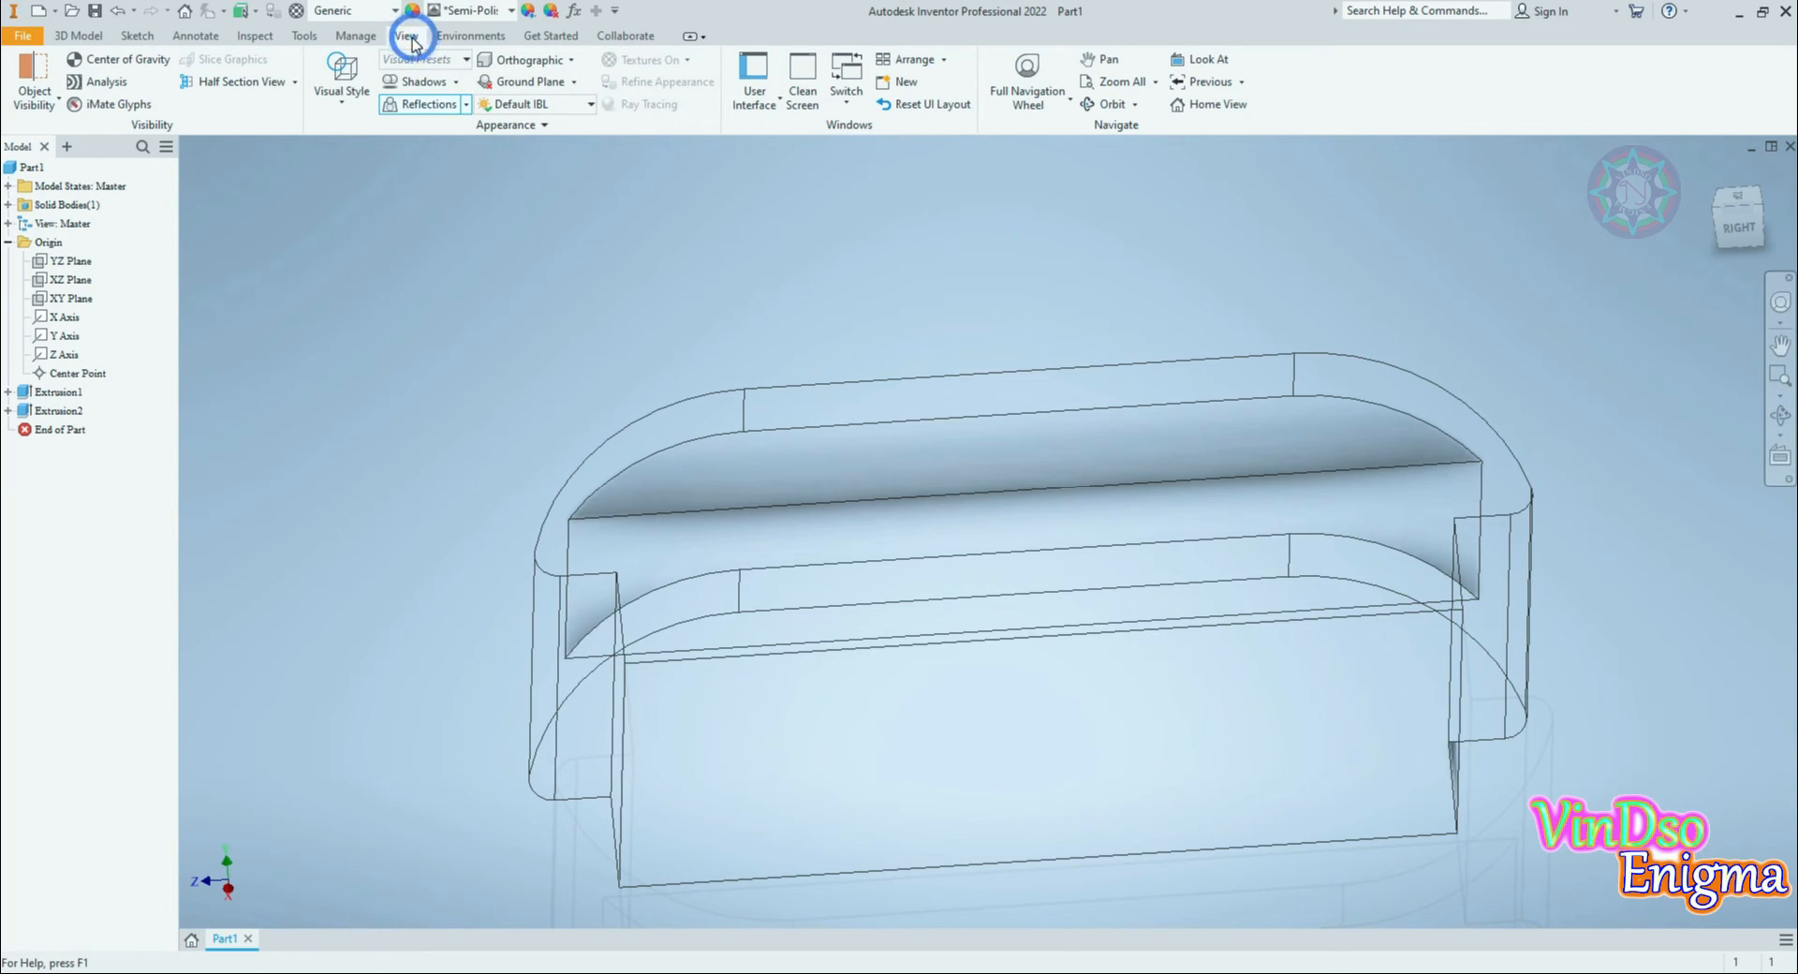
Step: Return the display to a shaded visual style and start a new sketch on the slot's floor face
{"action": "left_click", "coordinate": [351, 101]}
{"action": "left_click", "coordinate": [361, 127]}
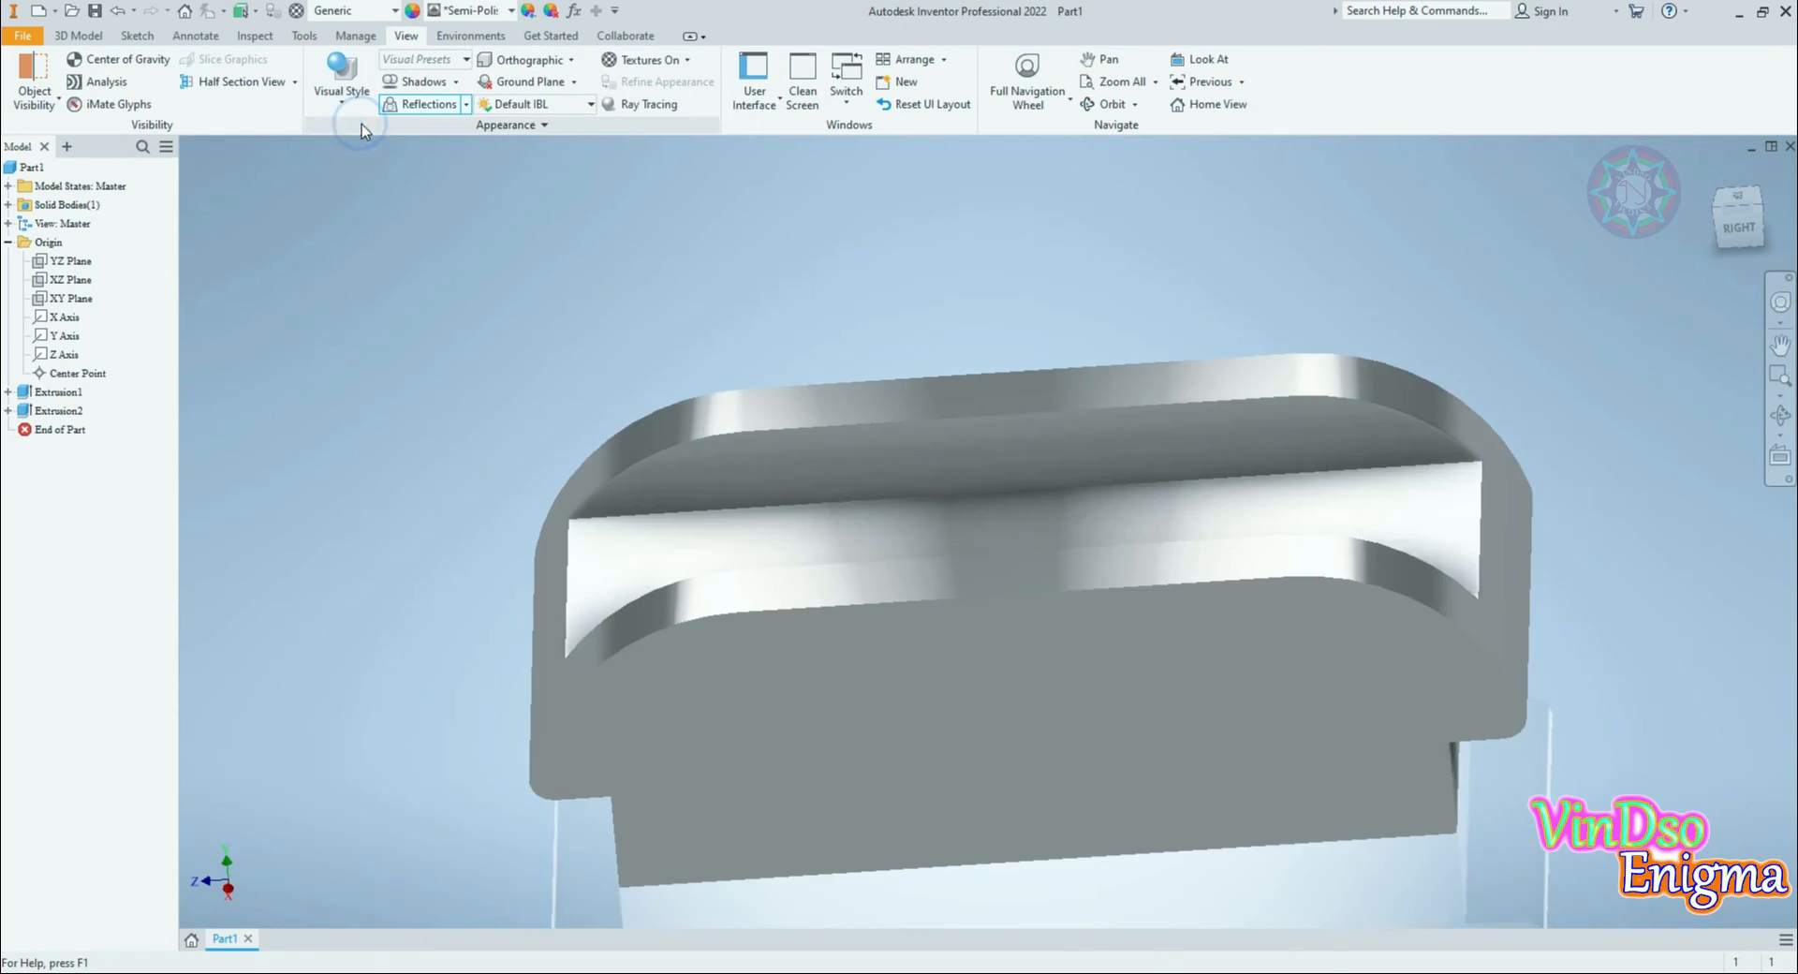
{"action": "left_click", "coordinate": [1419, 503]}
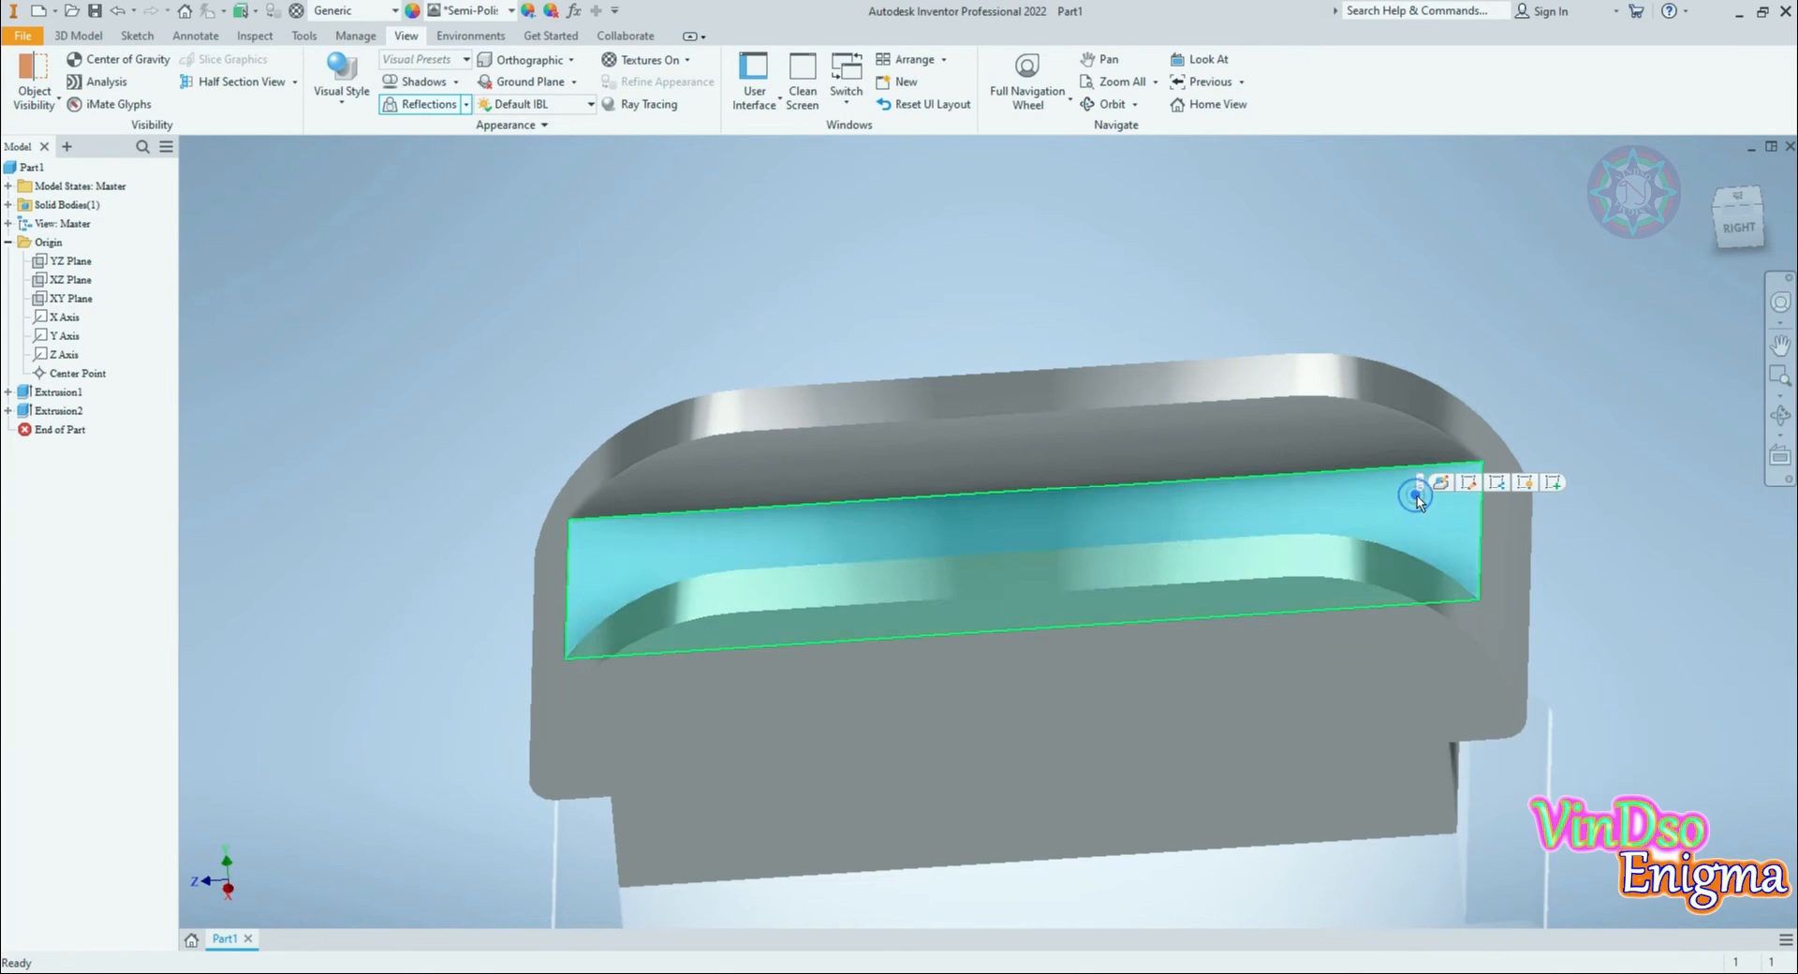
{"action": "left_click", "coordinate": [1552, 483]}
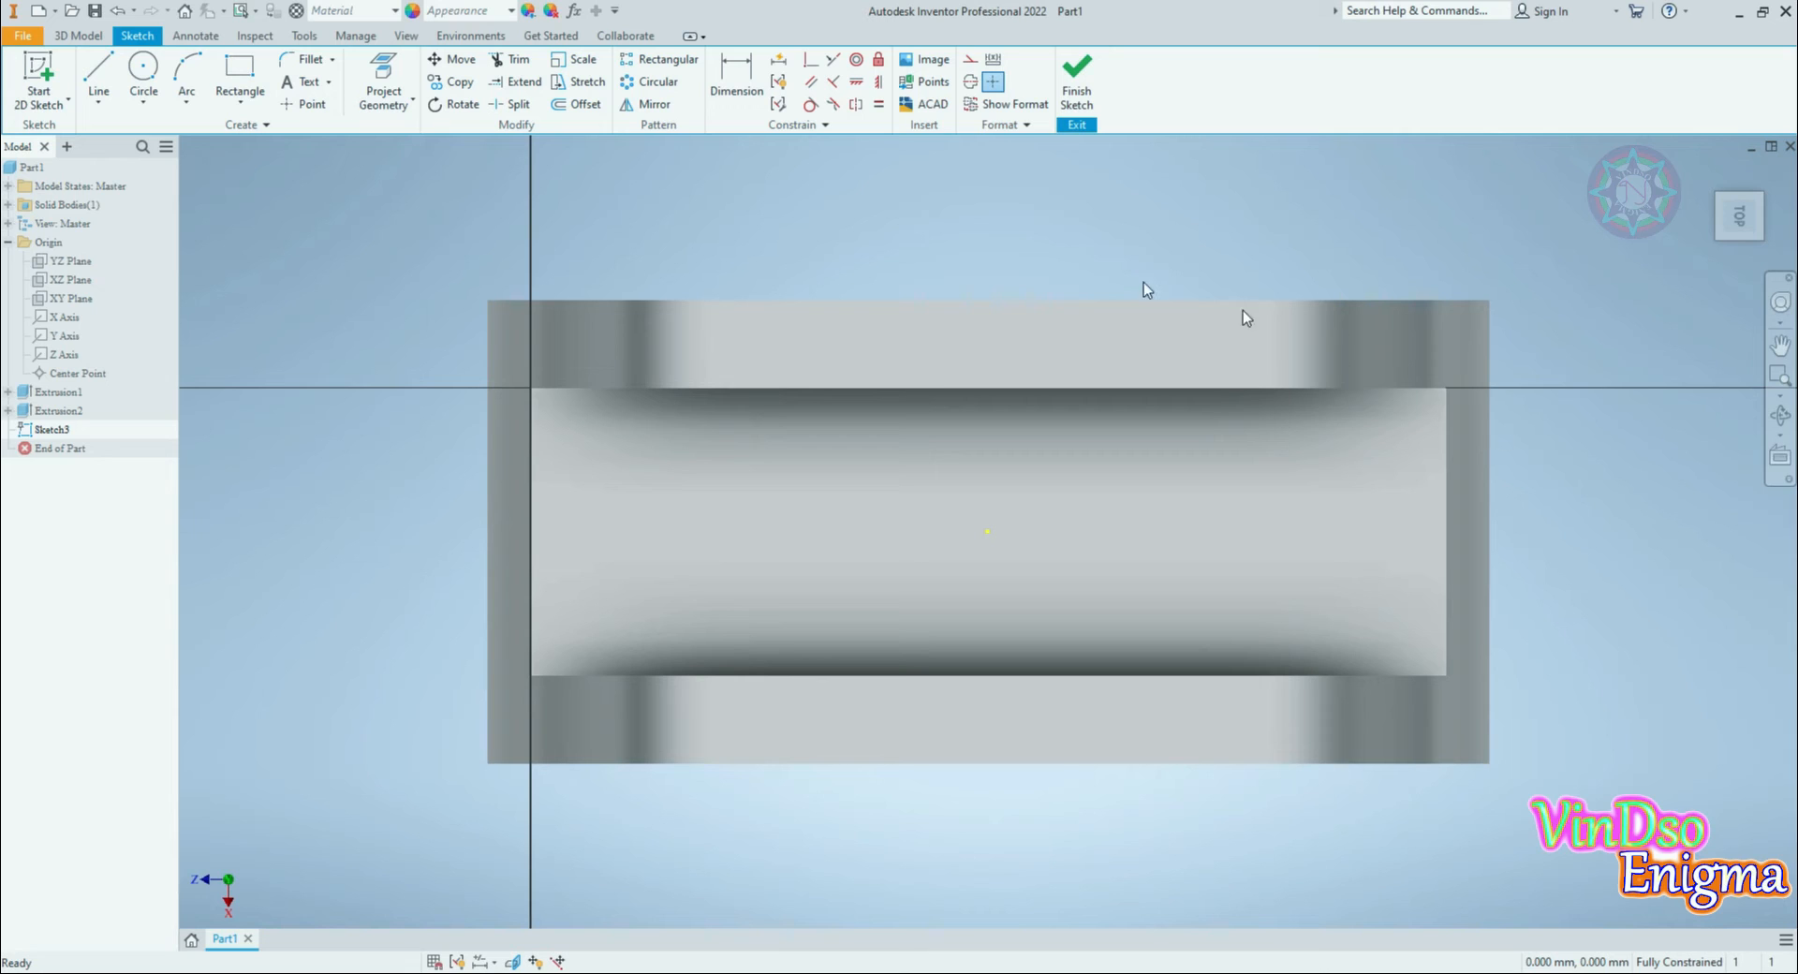
Step: Draw a horizontal line about 90 mm long rightward from the slot floor's centre and make it a construction line
{"action": "left_click", "coordinate": [101, 67]}
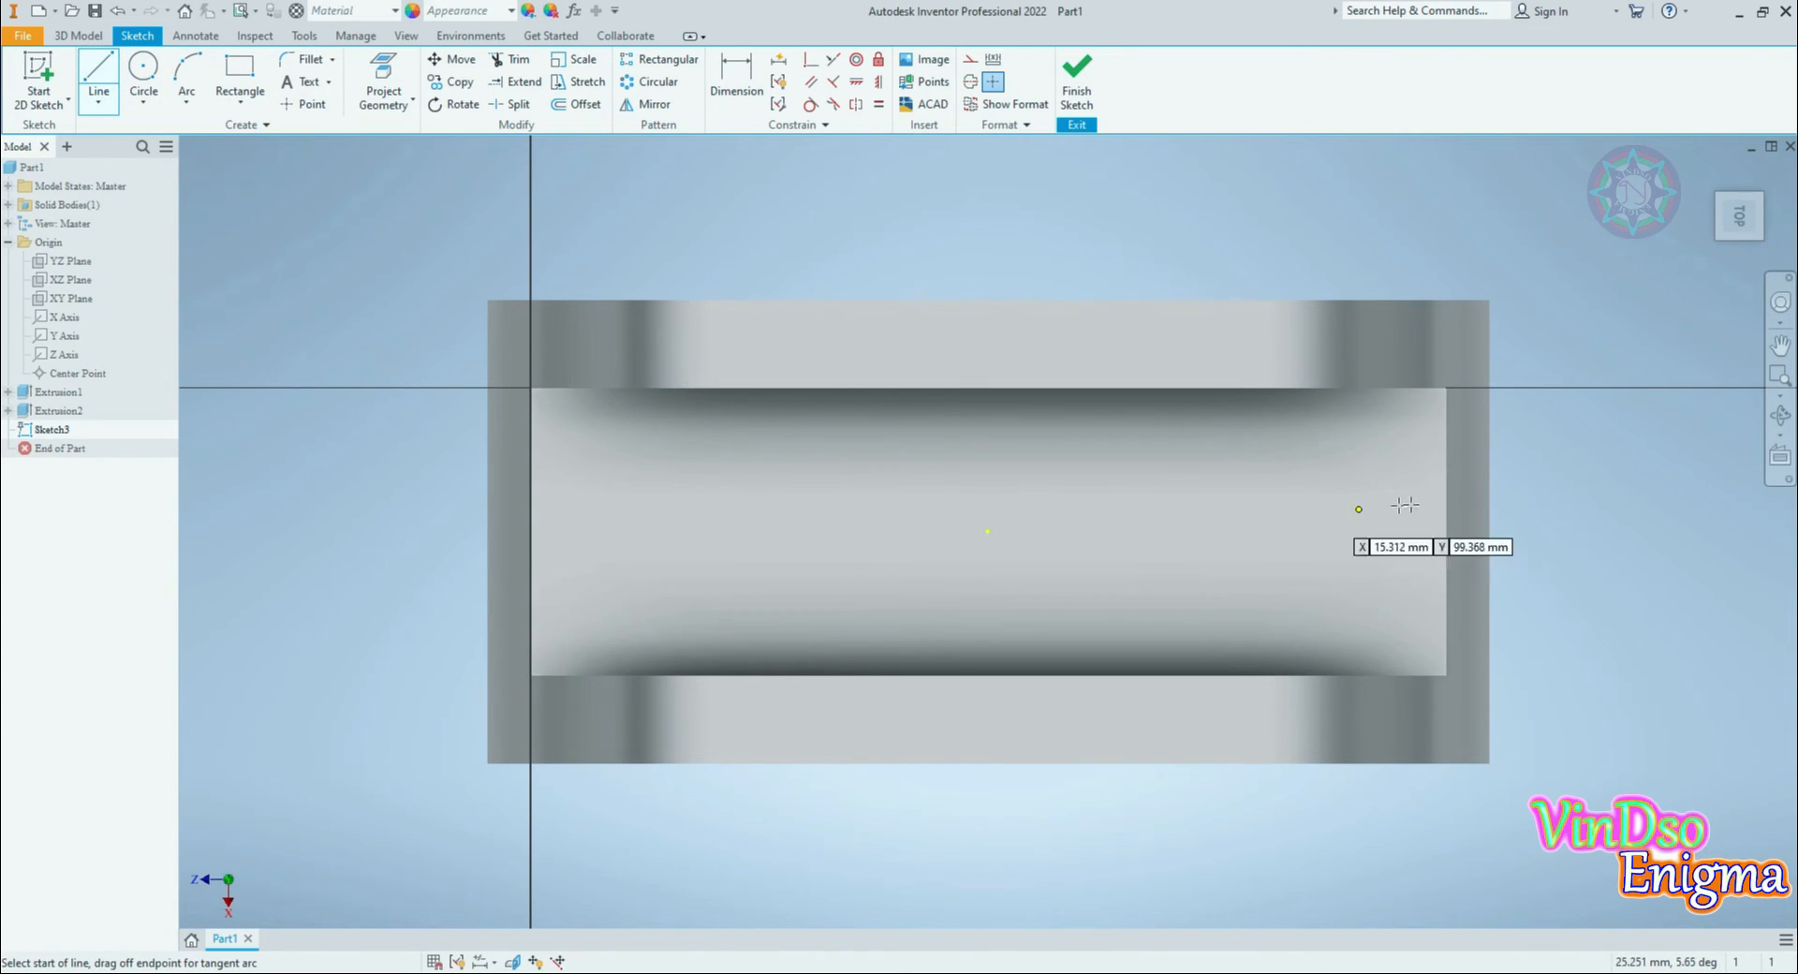
{"action": "left_click", "coordinate": [987, 532]}
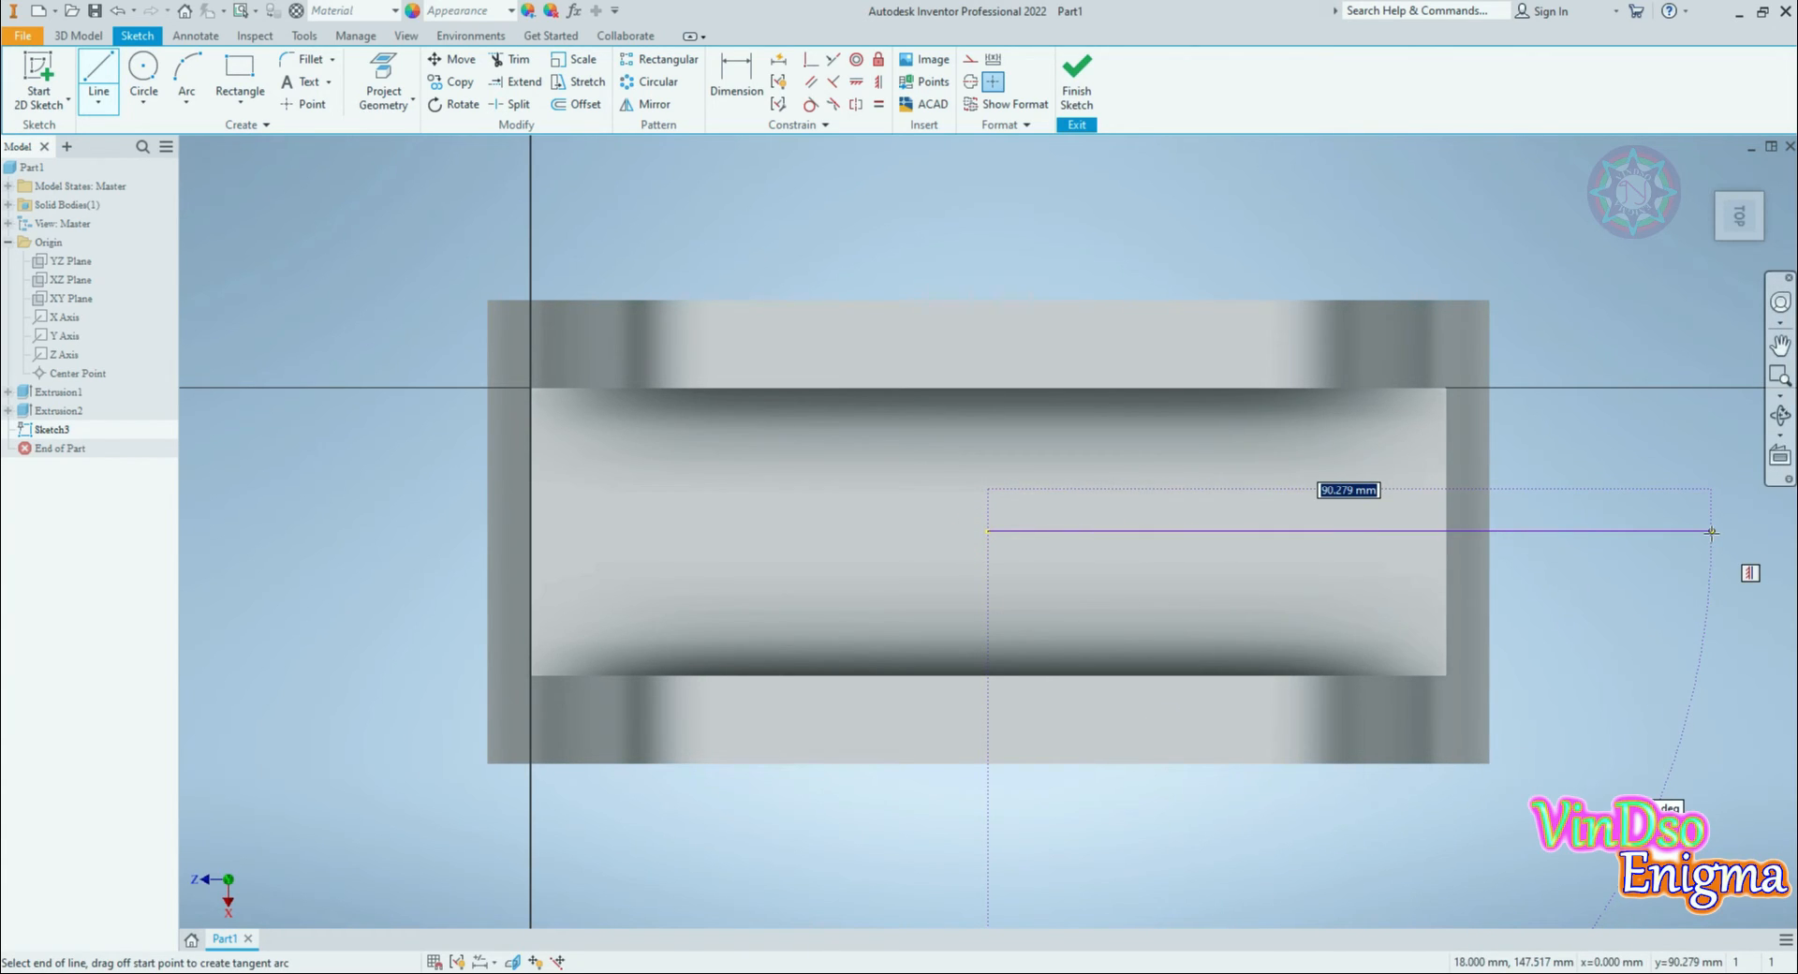
{"action": "left_click", "coordinate": [1711, 533]}
{"action": "right_click", "coordinate": [1637, 475]}
{"action": "left_click", "coordinate": [1705, 477]}
{"action": "left_click_drag", "start_coordinate": [1631, 613], "coordinate": [1505, 461]}
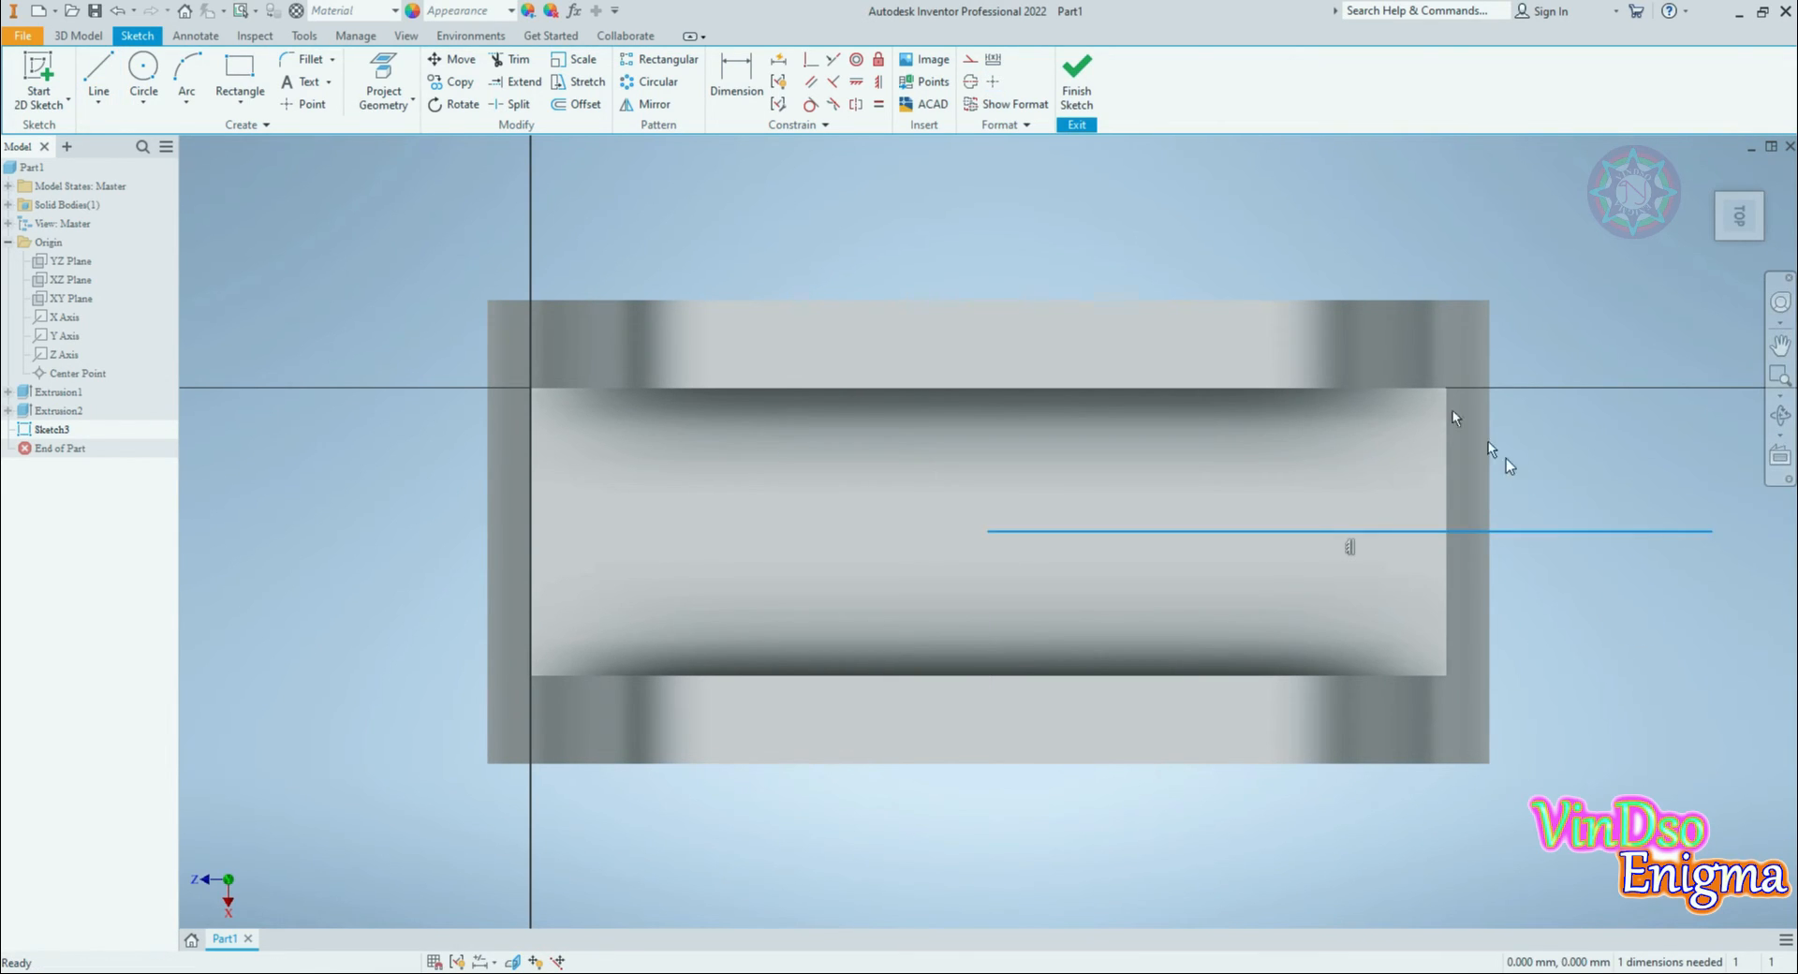
{"action": "left_click", "coordinate": [970, 59]}
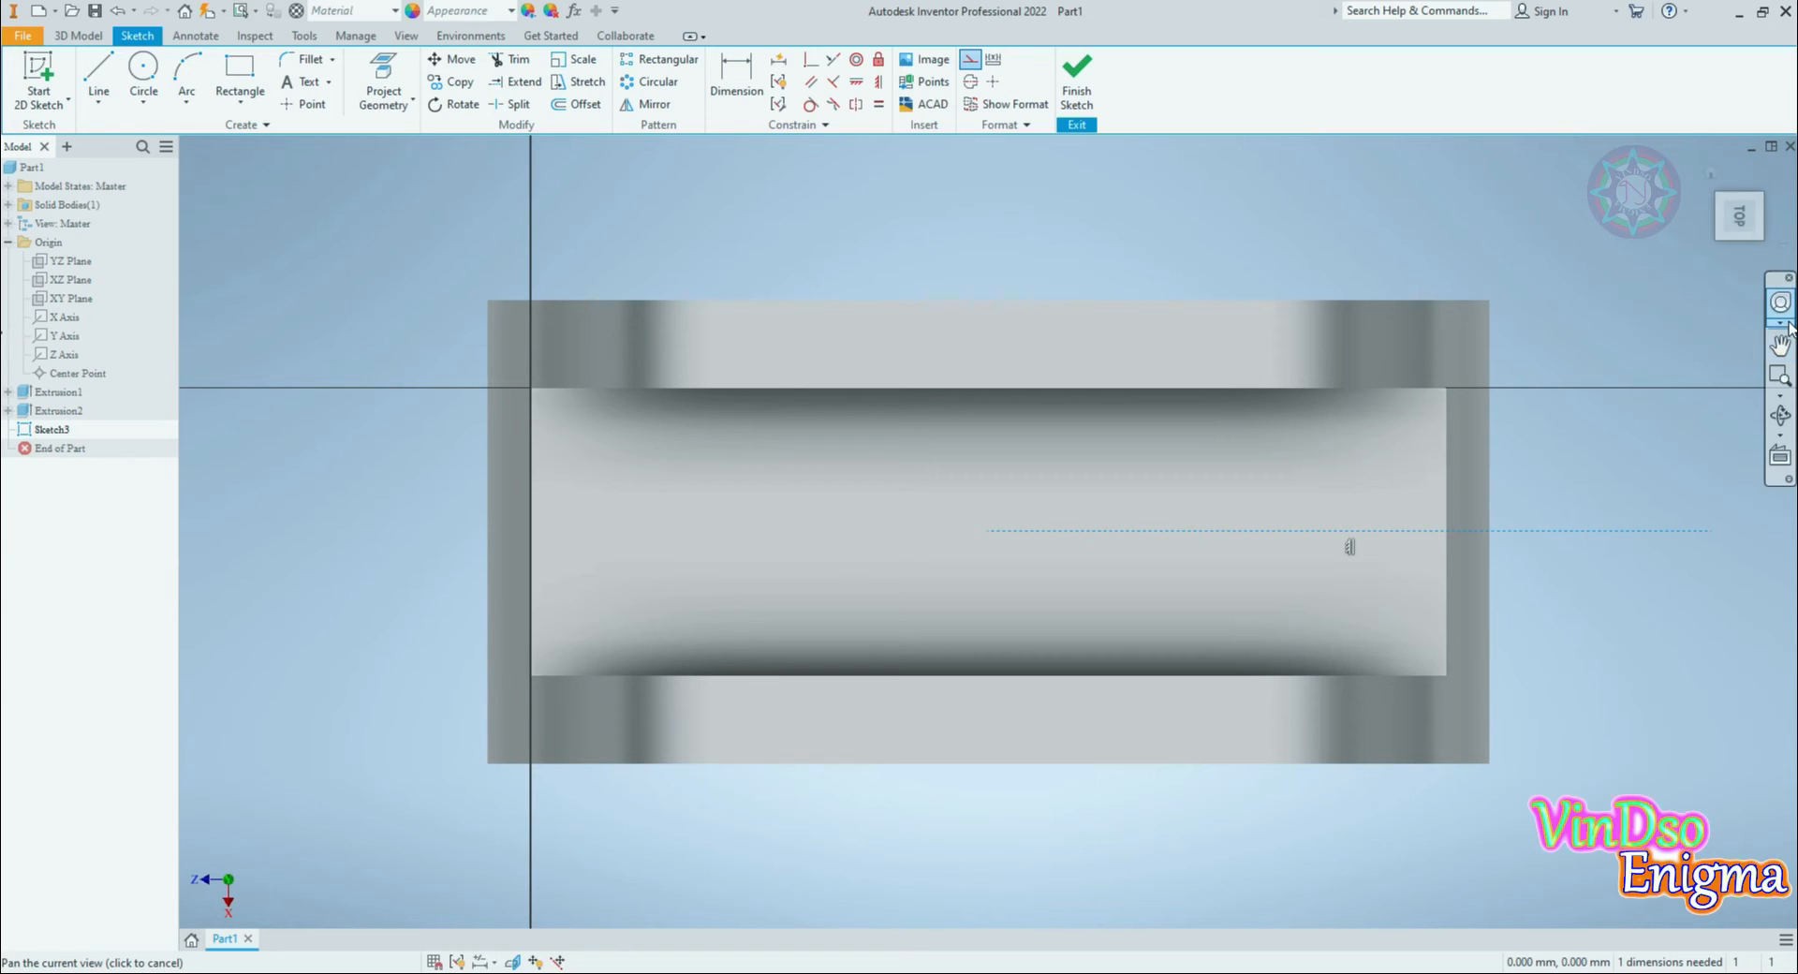
Step: Draw two separate 13 mm diameter circles centred on the construction line, both within the right half of the slot floor
{"action": "left_click", "coordinate": [155, 83]}
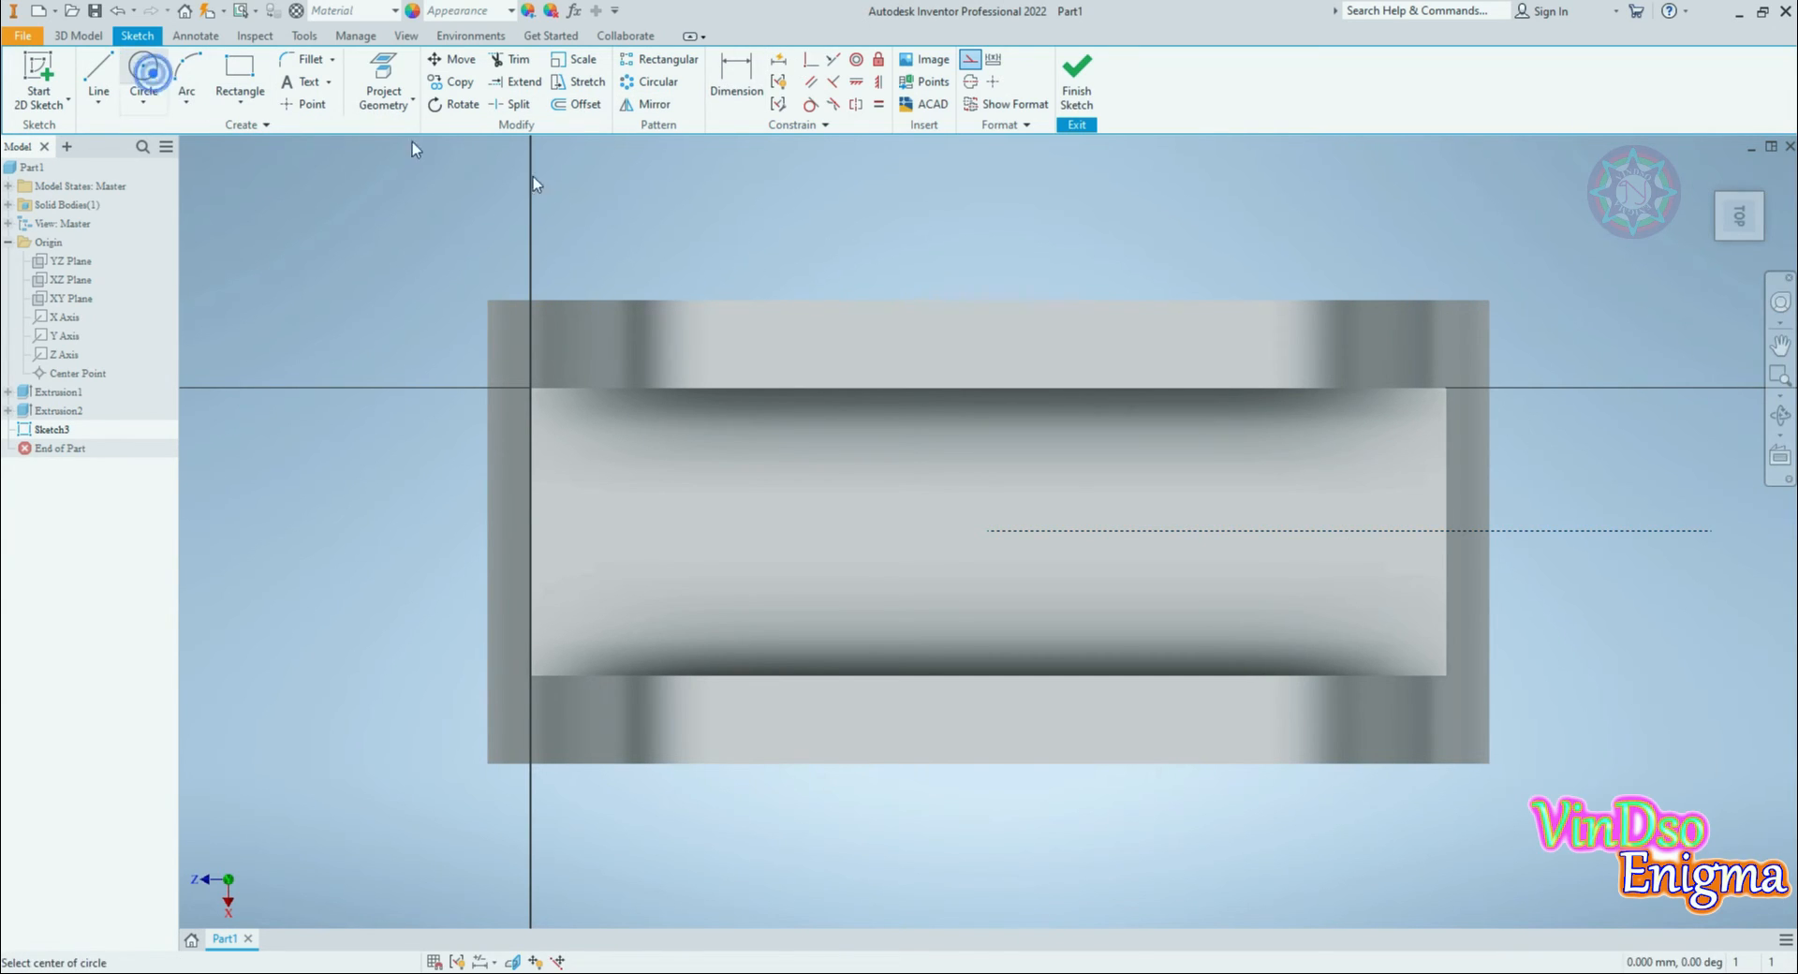
{"action": "left_click", "coordinate": [1147, 531]}
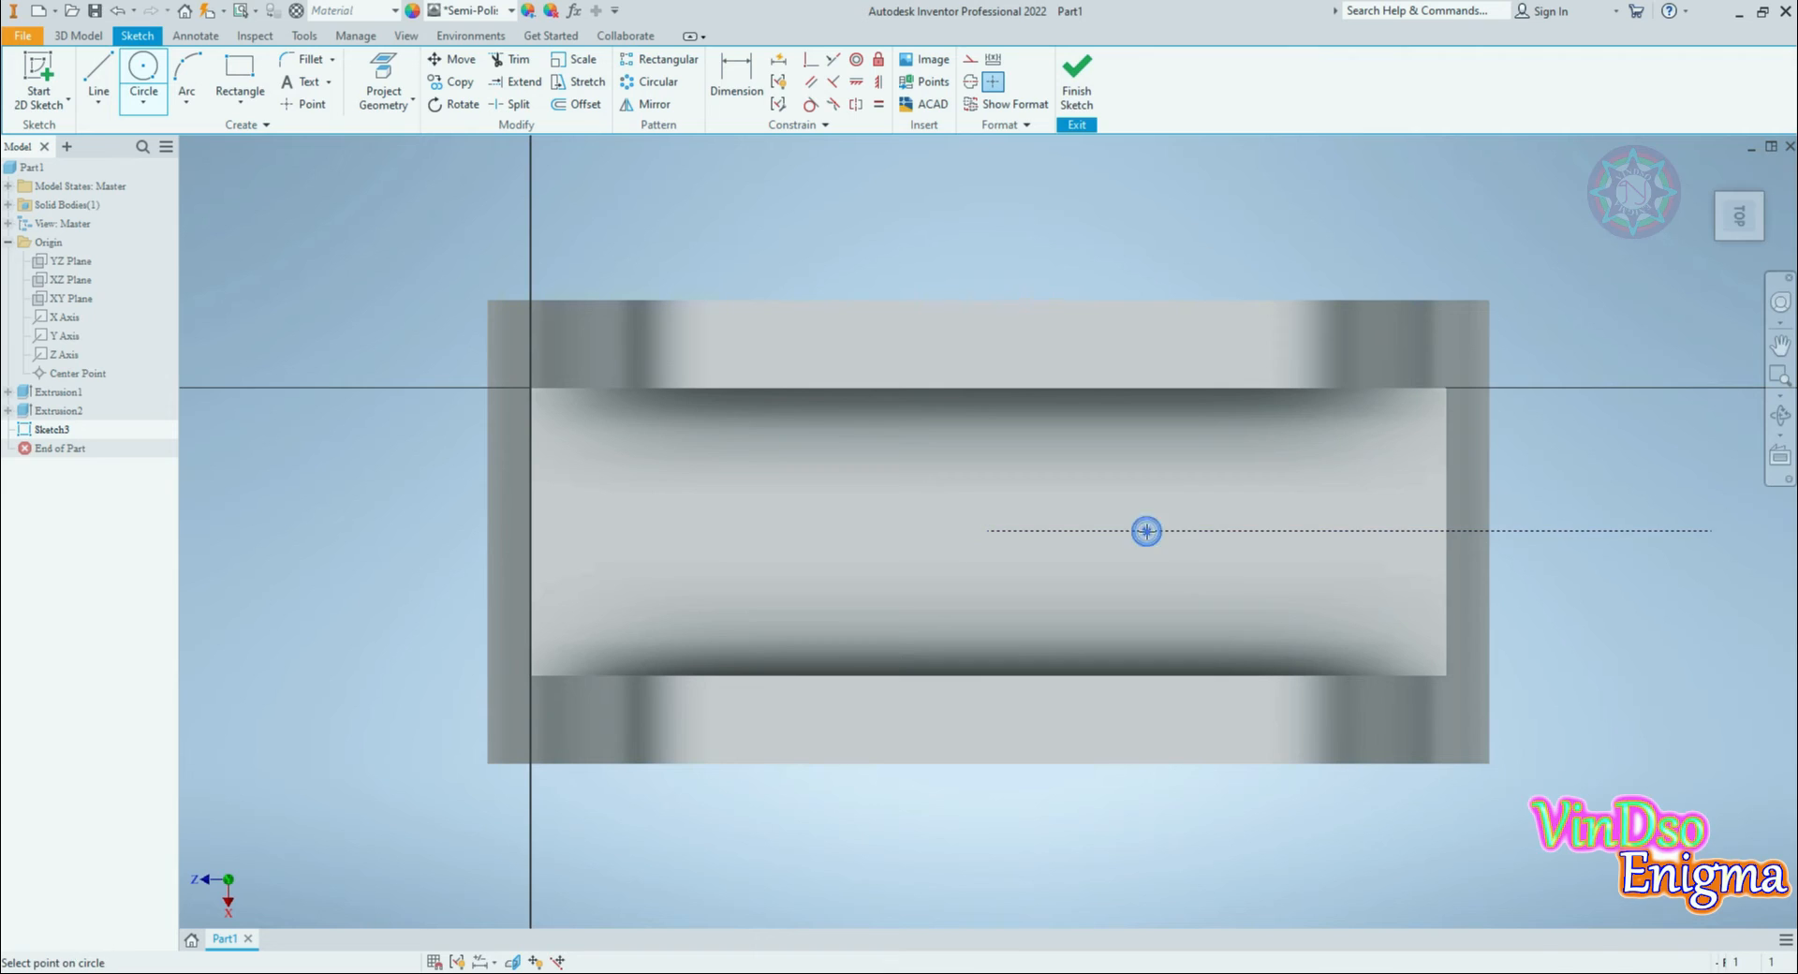
{"action": "type", "text": "13"}
{"action": "key", "text": "Return"}
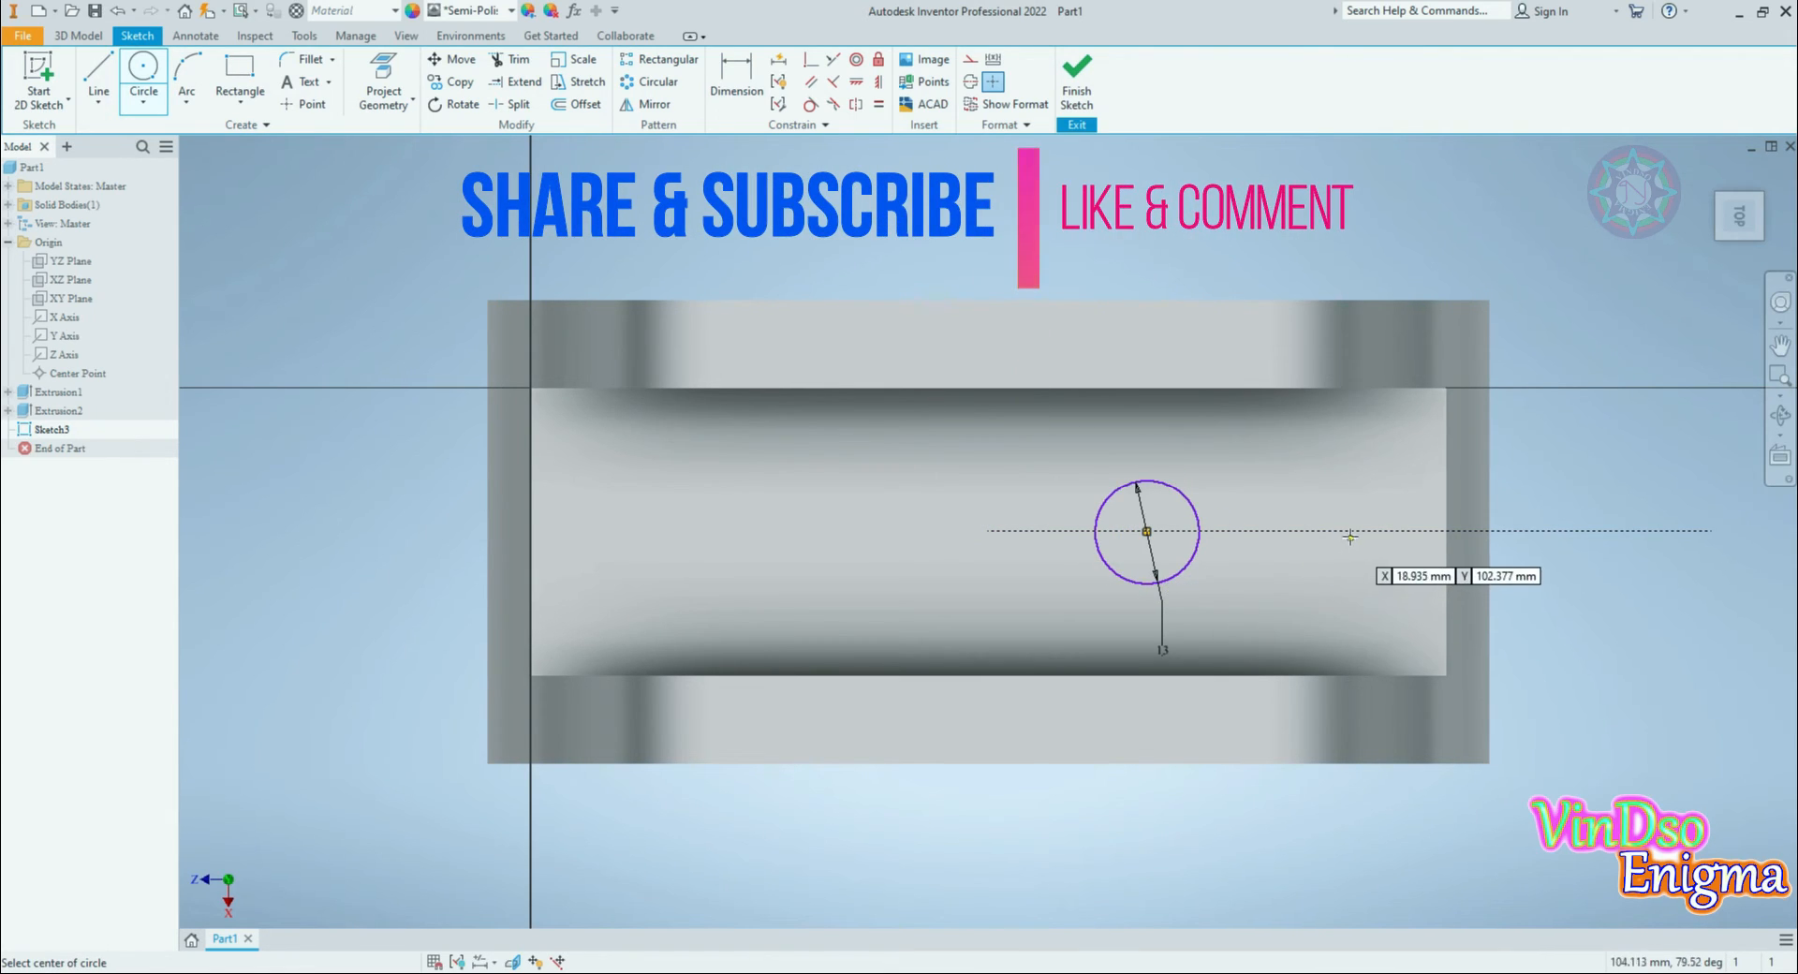
{"action": "left_click", "coordinate": [1349, 531]}
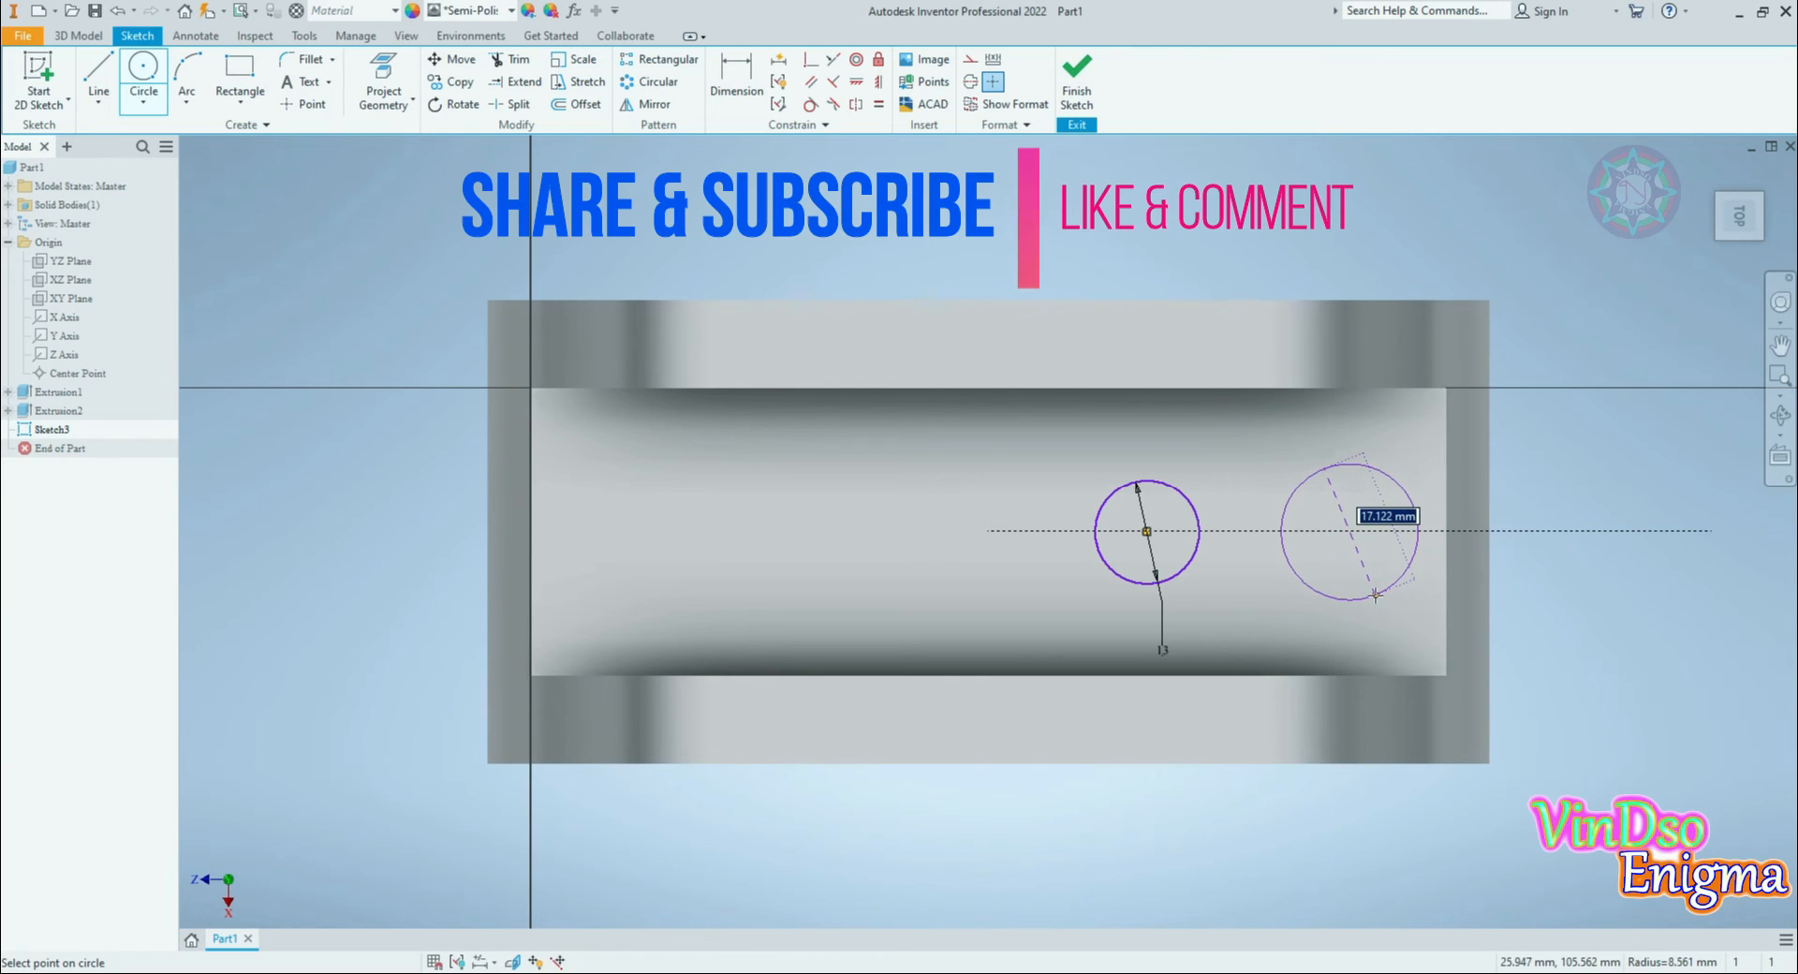
{"action": "type", "text": "13"}
{"action": "key", "text": "Return"}
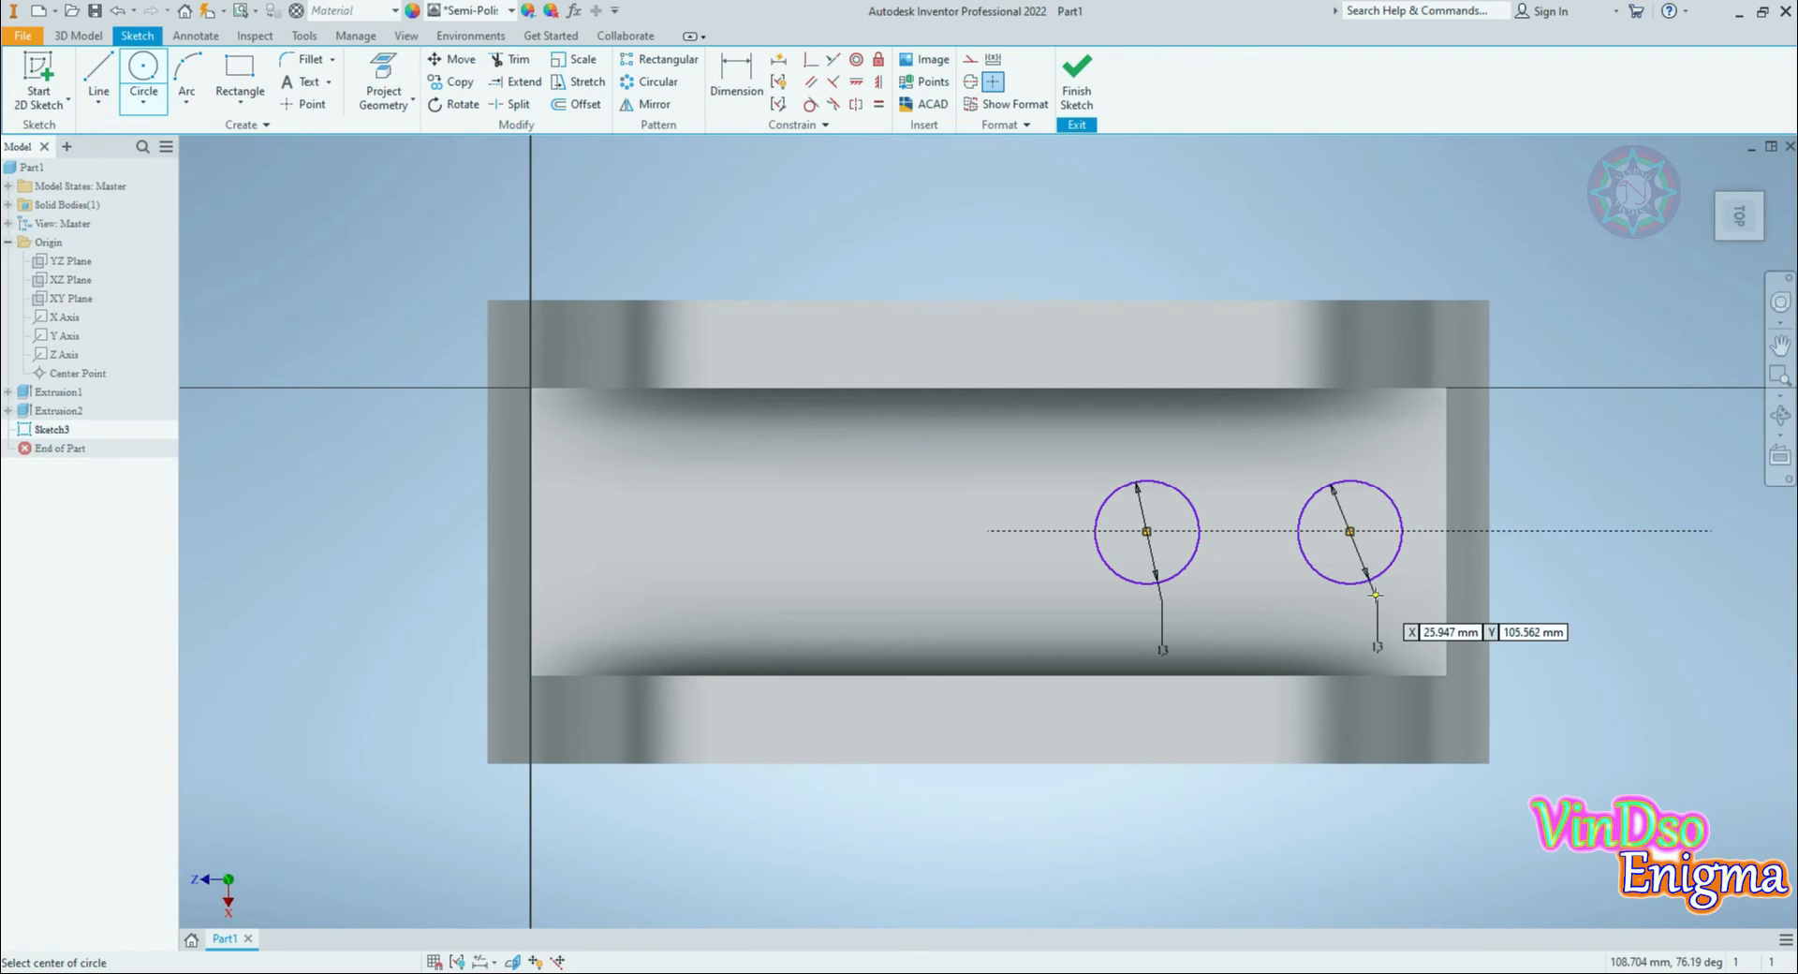
Step: Draw two separate roughly horizontal lines spanning both circles, one just above them and one just below them
{"action": "left_click", "coordinate": [100, 78]}
{"action": "left_click", "coordinate": [1085, 460]}
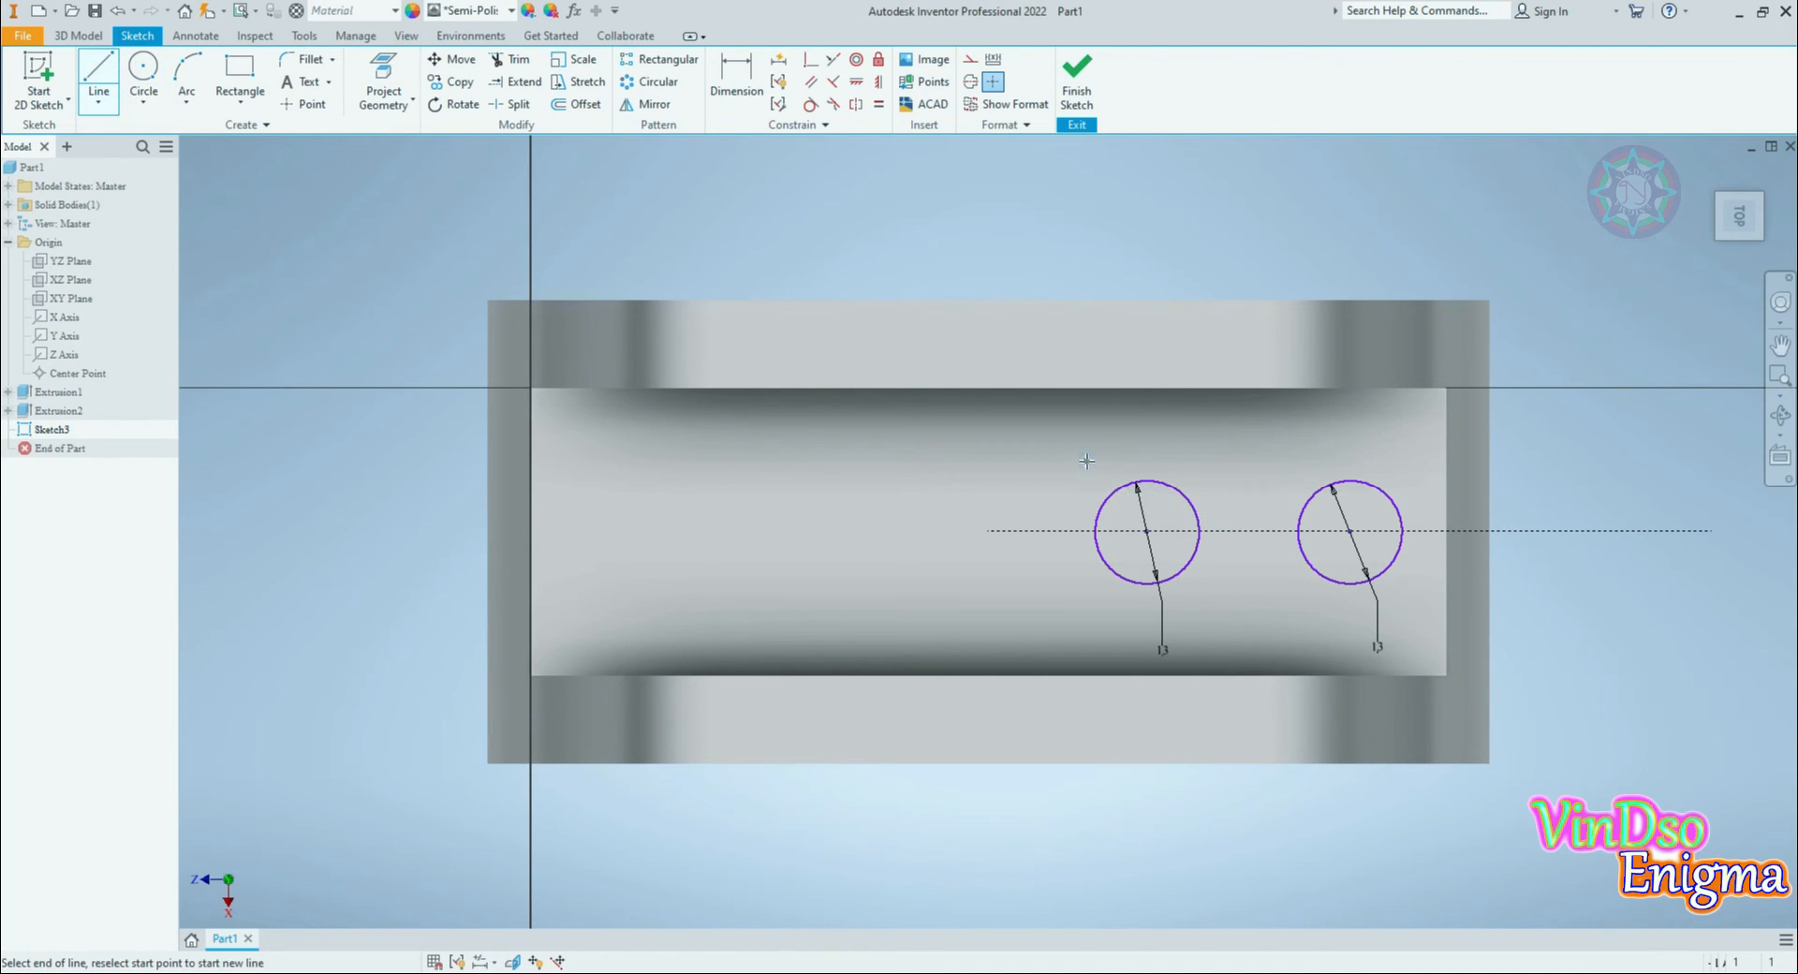
{"action": "left_click", "coordinate": [1380, 457]}
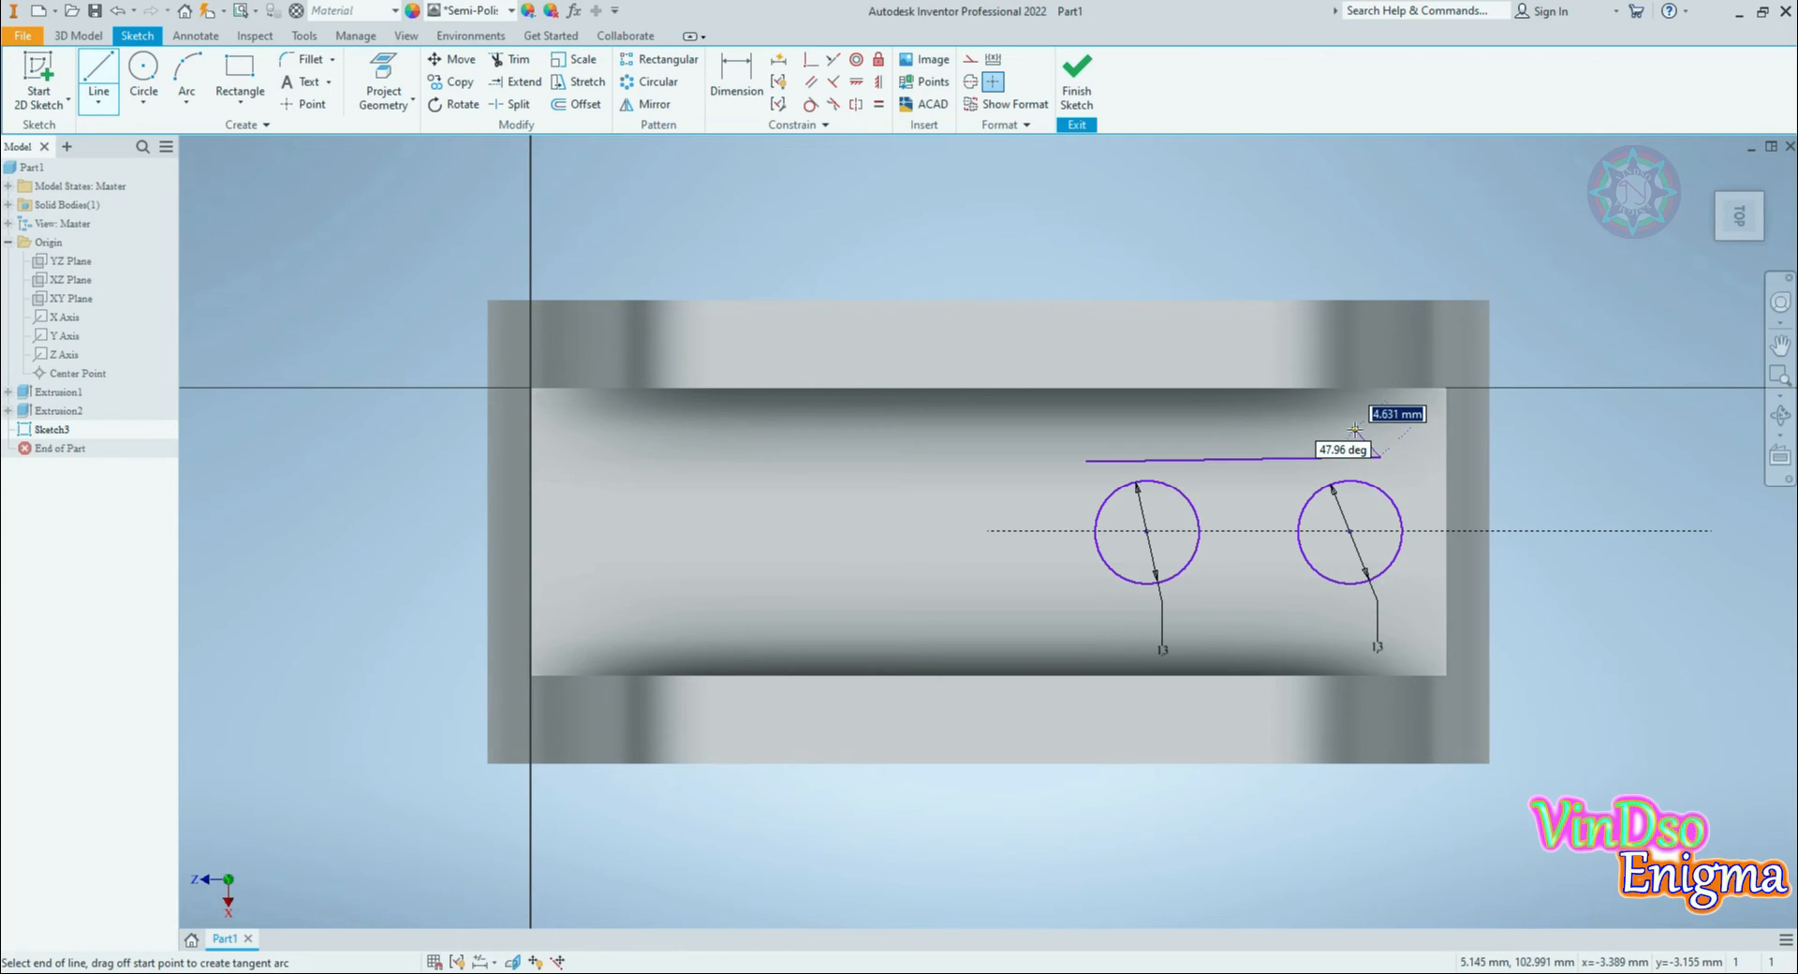
{"action": "right_click", "coordinate": [1354, 428]}
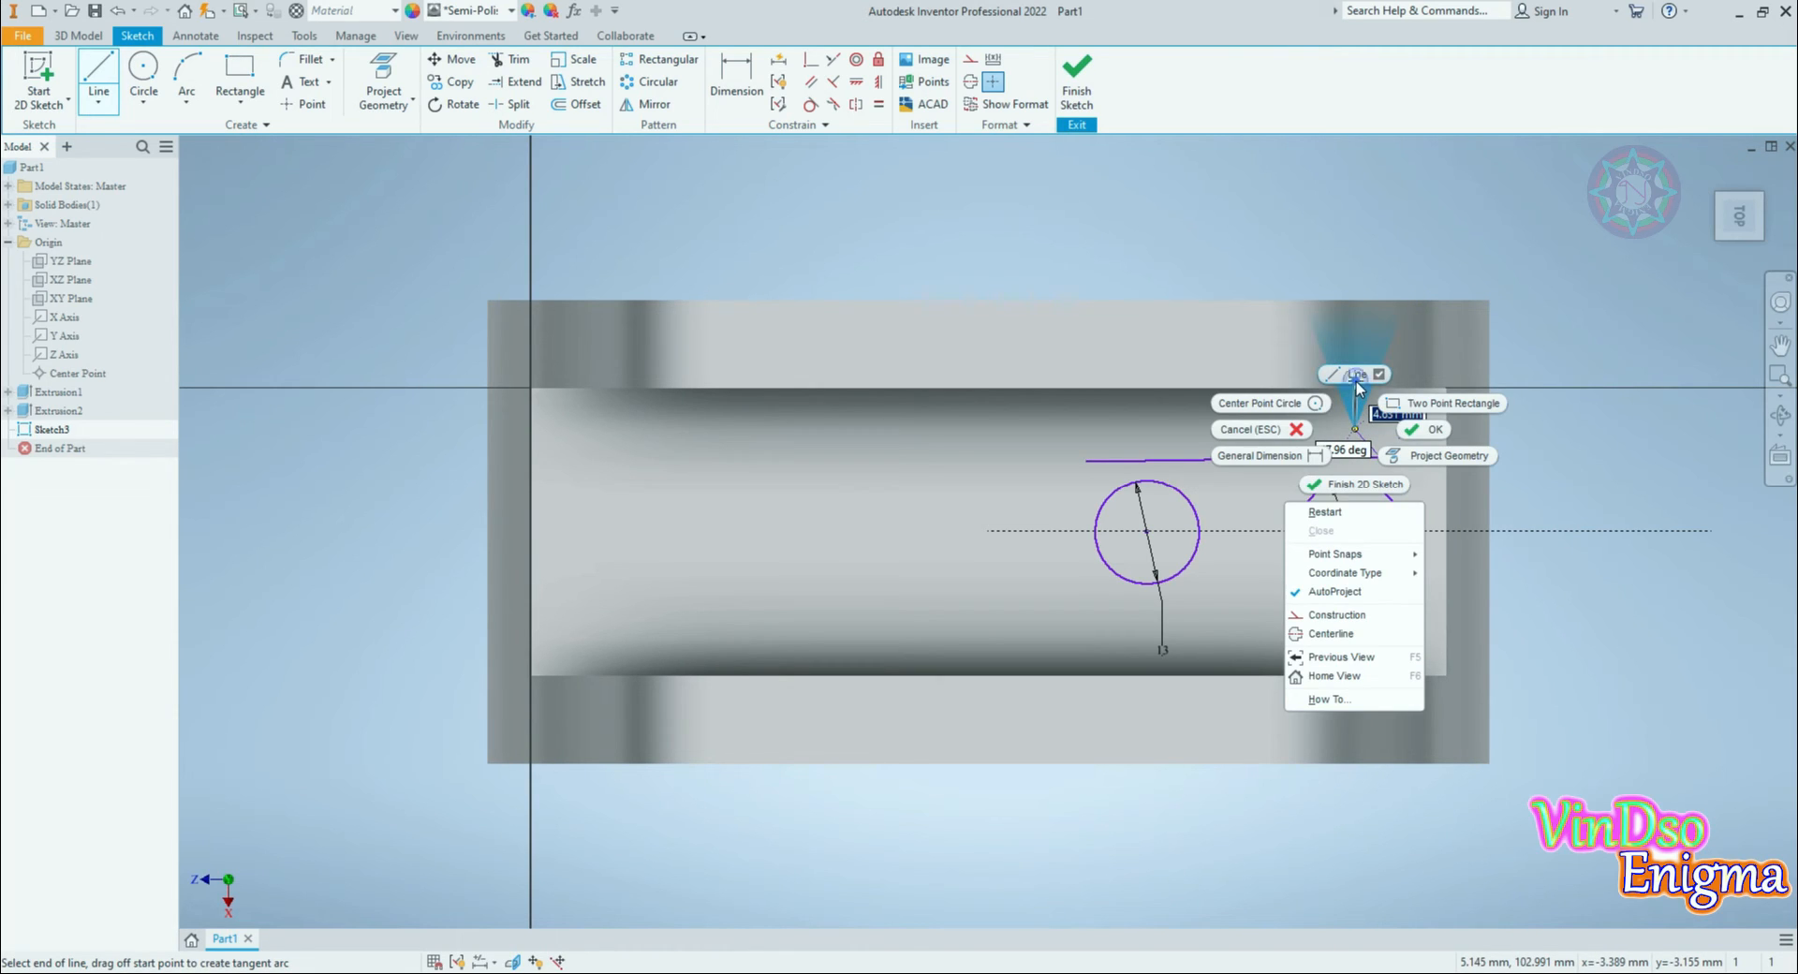
{"action": "left_click", "coordinate": [1325, 512]}
{"action": "left_click", "coordinate": [1109, 629]}
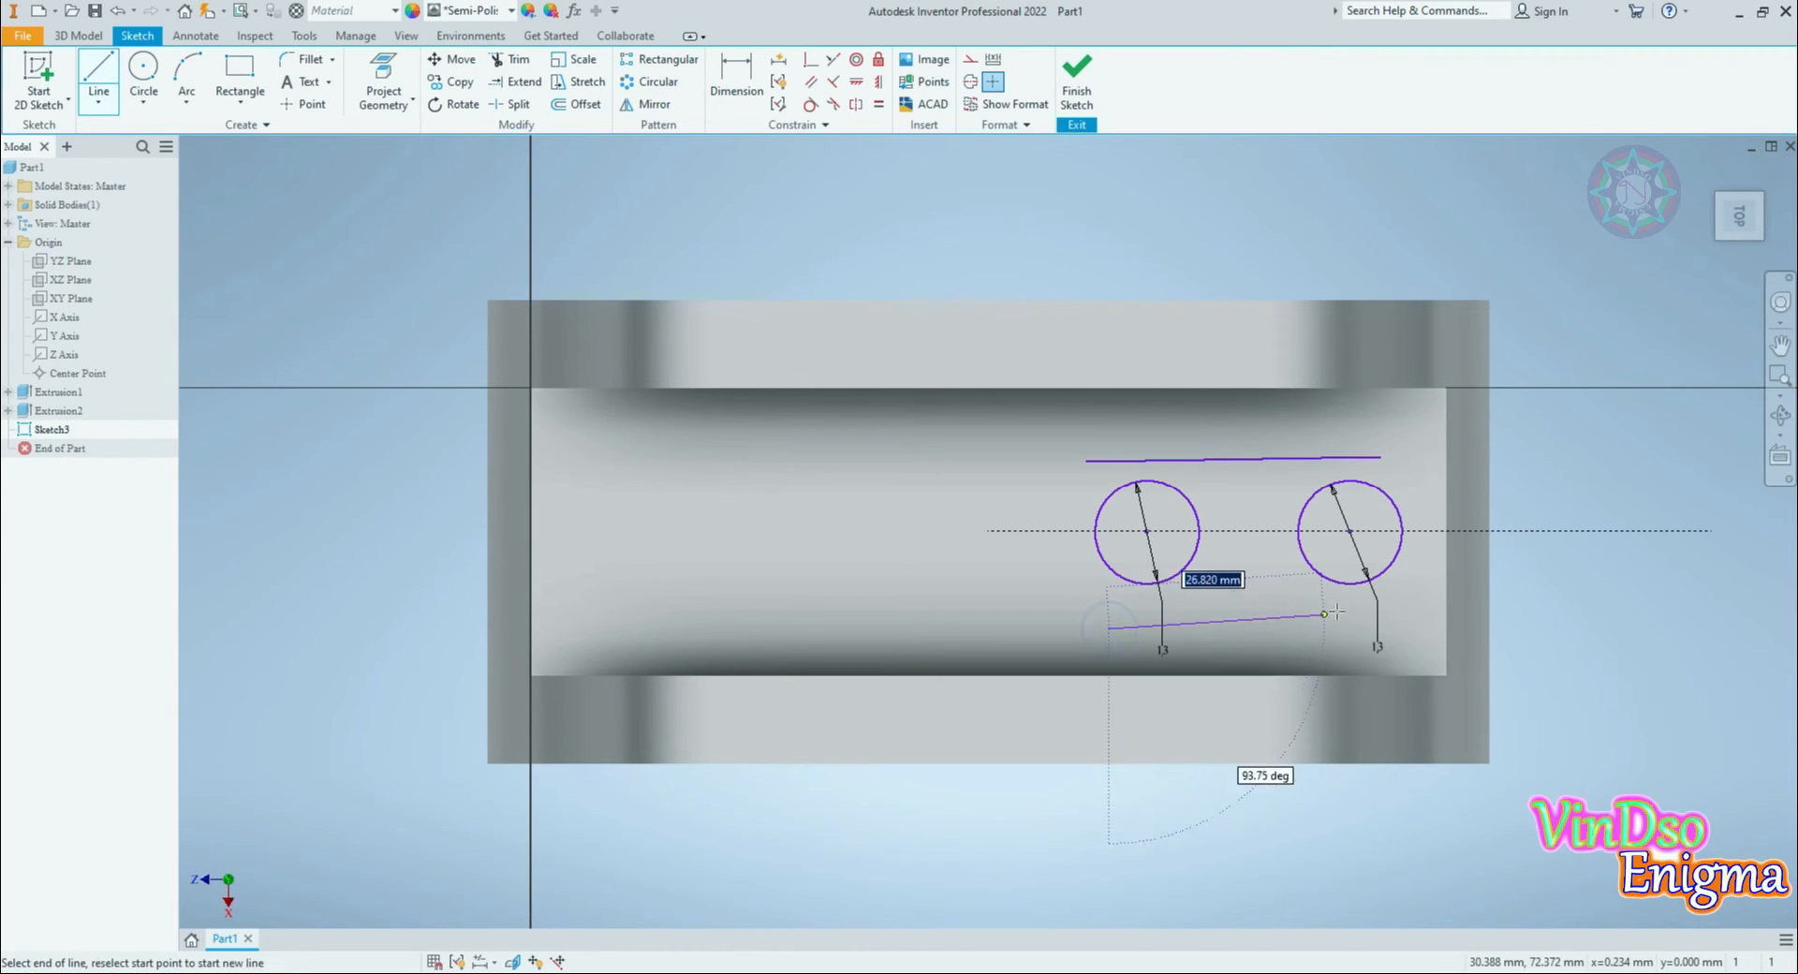
{"action": "left_click", "coordinate": [1377, 627]}
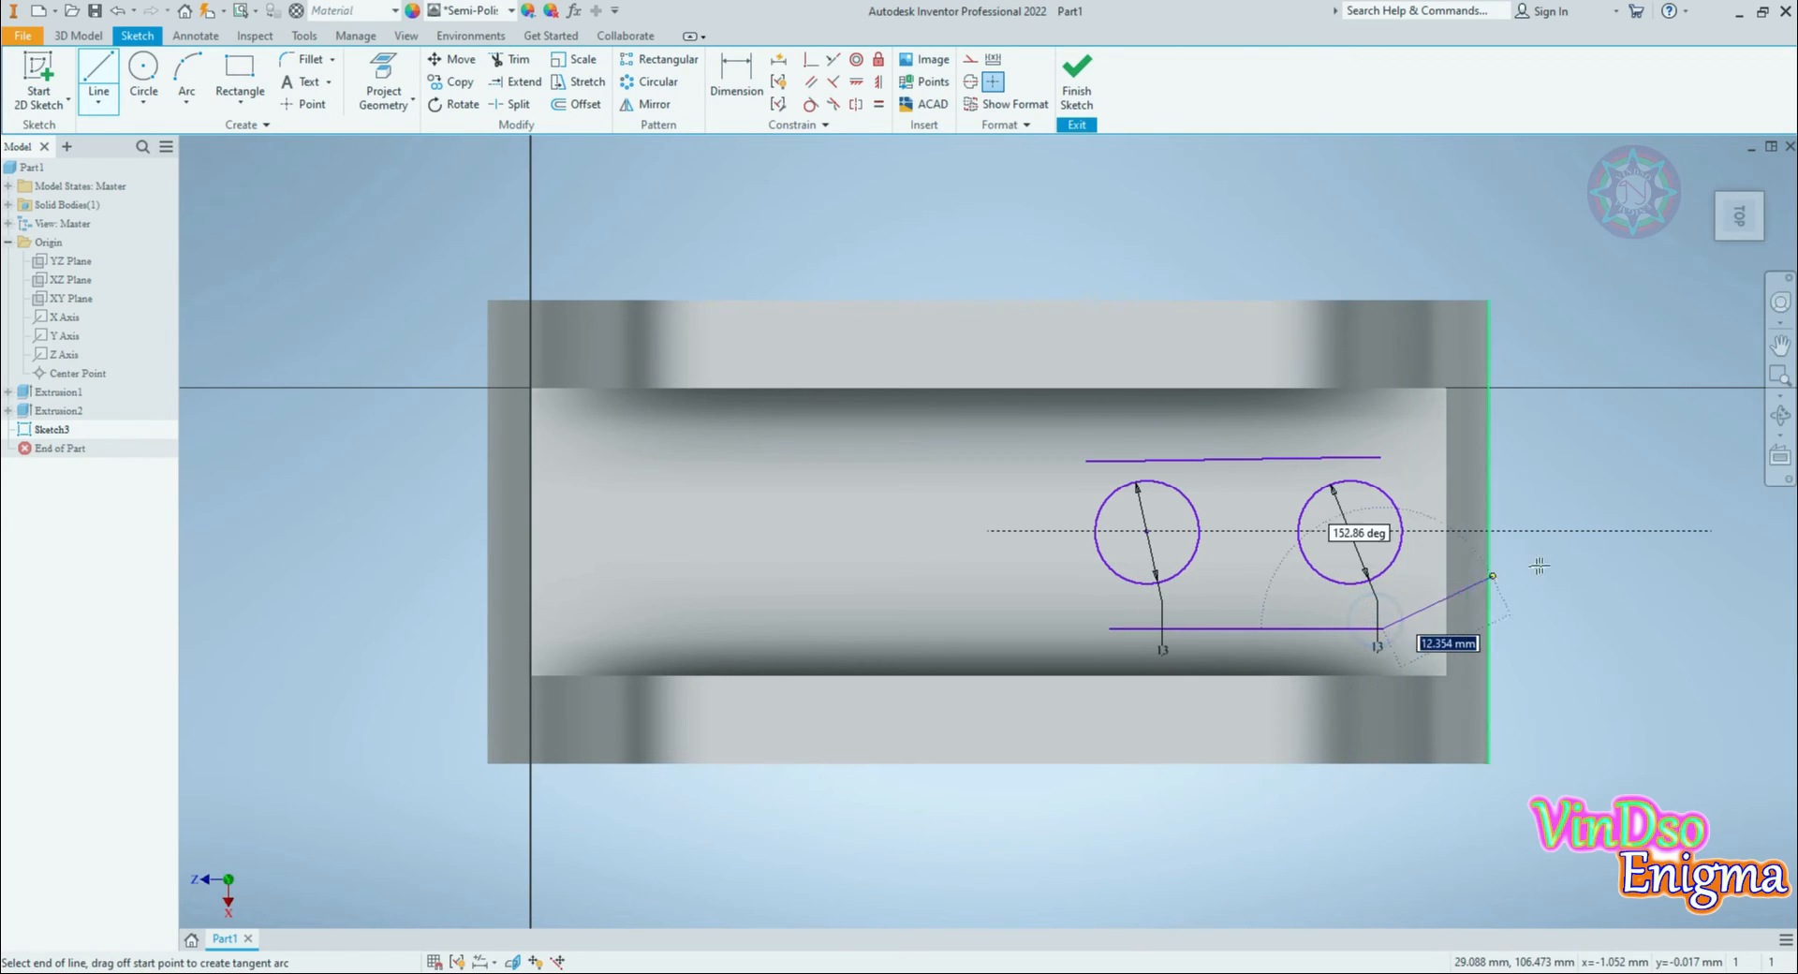
{"action": "right_click", "coordinate": [1624, 564]}
{"action": "left_click", "coordinate": [1675, 565]}
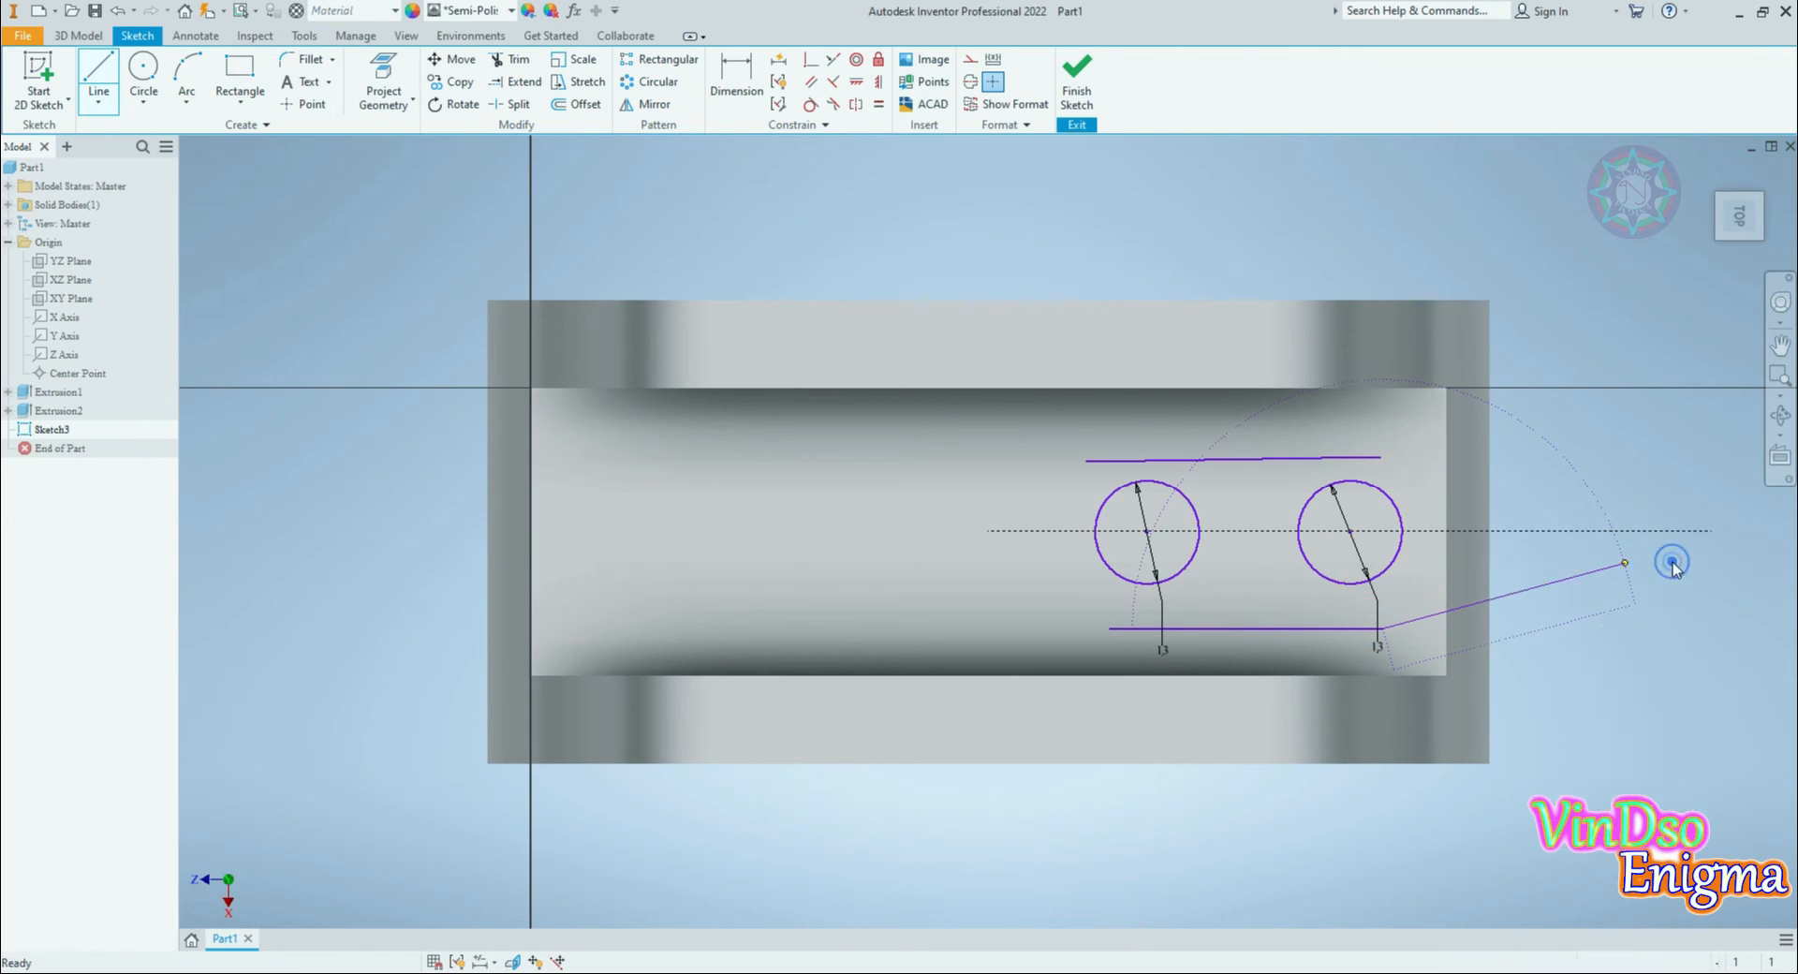
Step: Make the upper and lower lines tangent to both 13 mm circles
{"action": "left_click", "coordinate": [812, 105]}
{"action": "left_click", "coordinate": [1203, 463]}
{"action": "left_click", "coordinate": [1164, 483]}
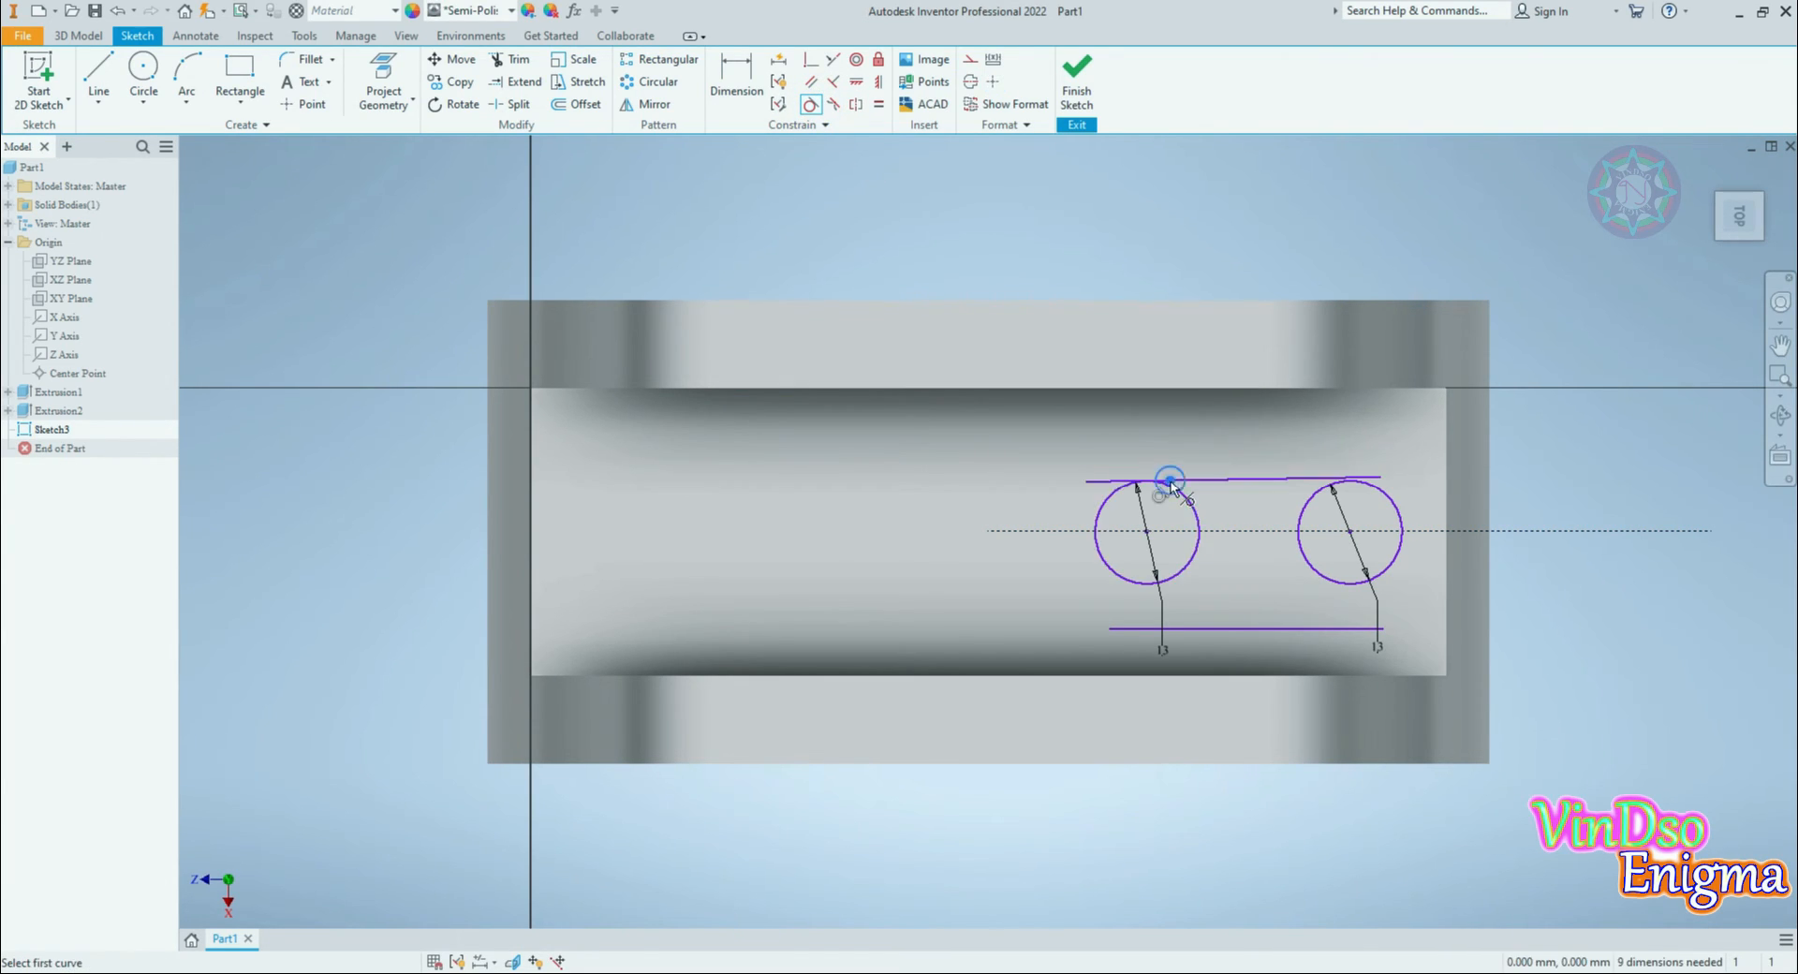
{"action": "left_click", "coordinate": [1311, 479]}
{"action": "left_click", "coordinate": [1314, 491]}
{"action": "left_click", "coordinate": [1288, 623]}
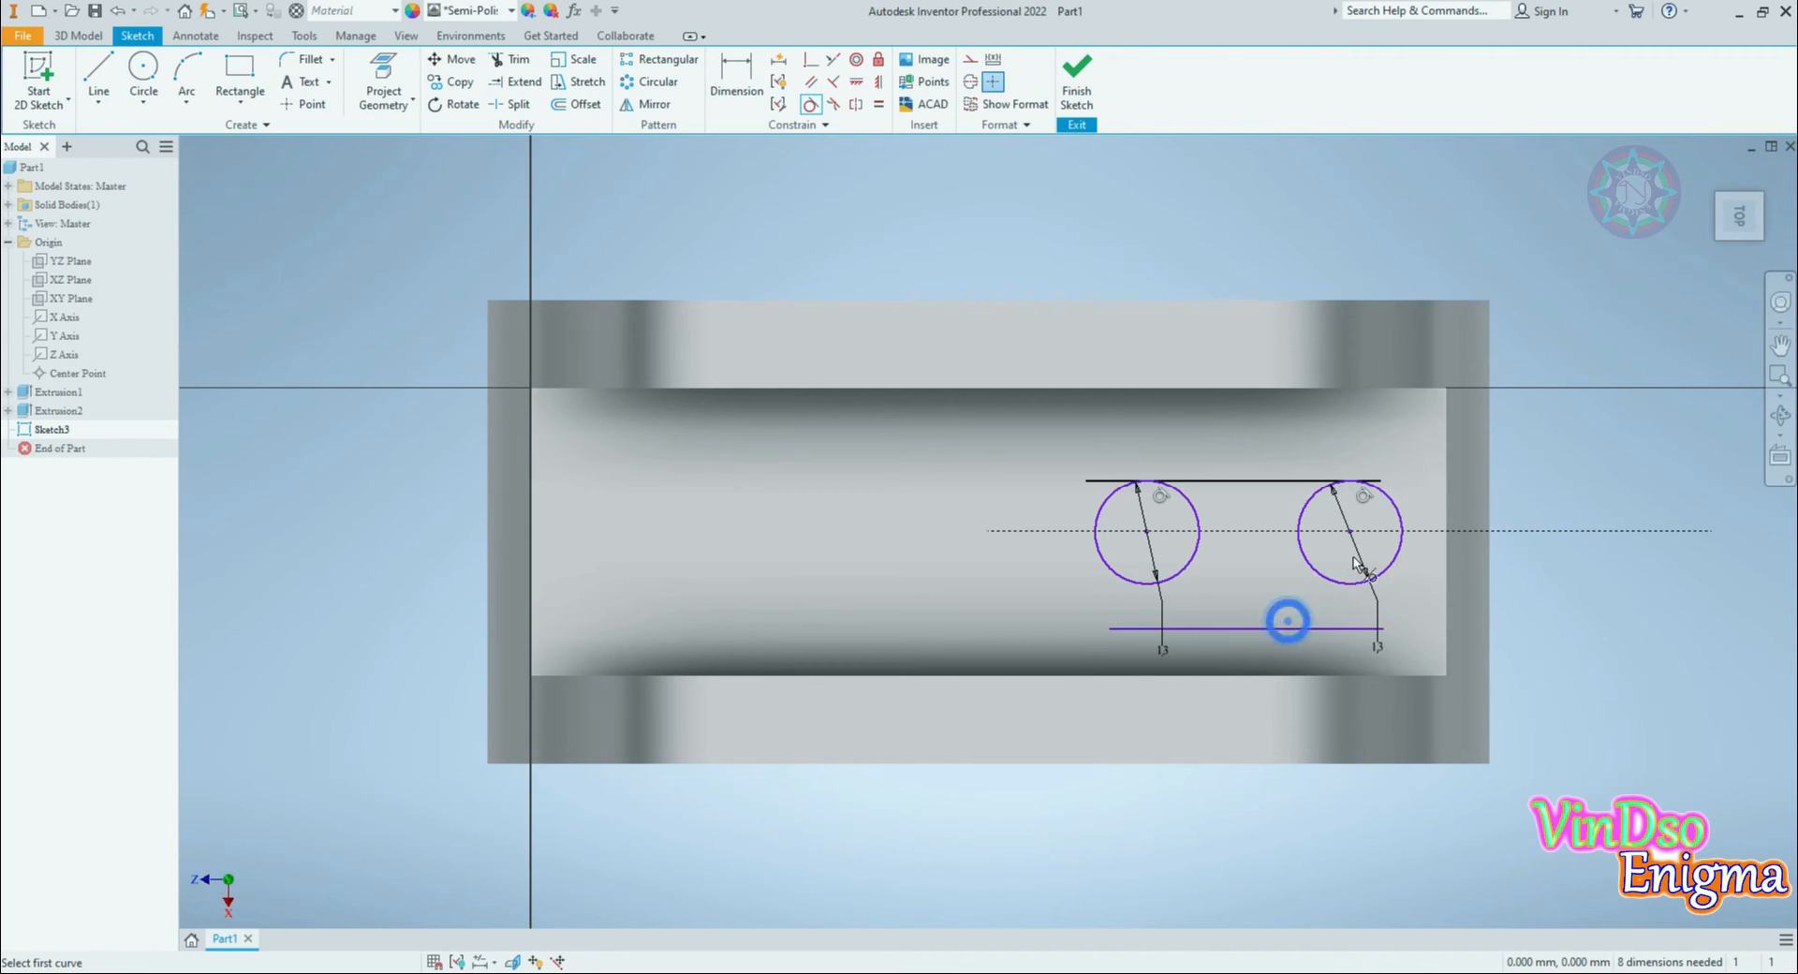
{"action": "left_click", "coordinate": [1341, 583]}
{"action": "left_click", "coordinate": [1335, 627]}
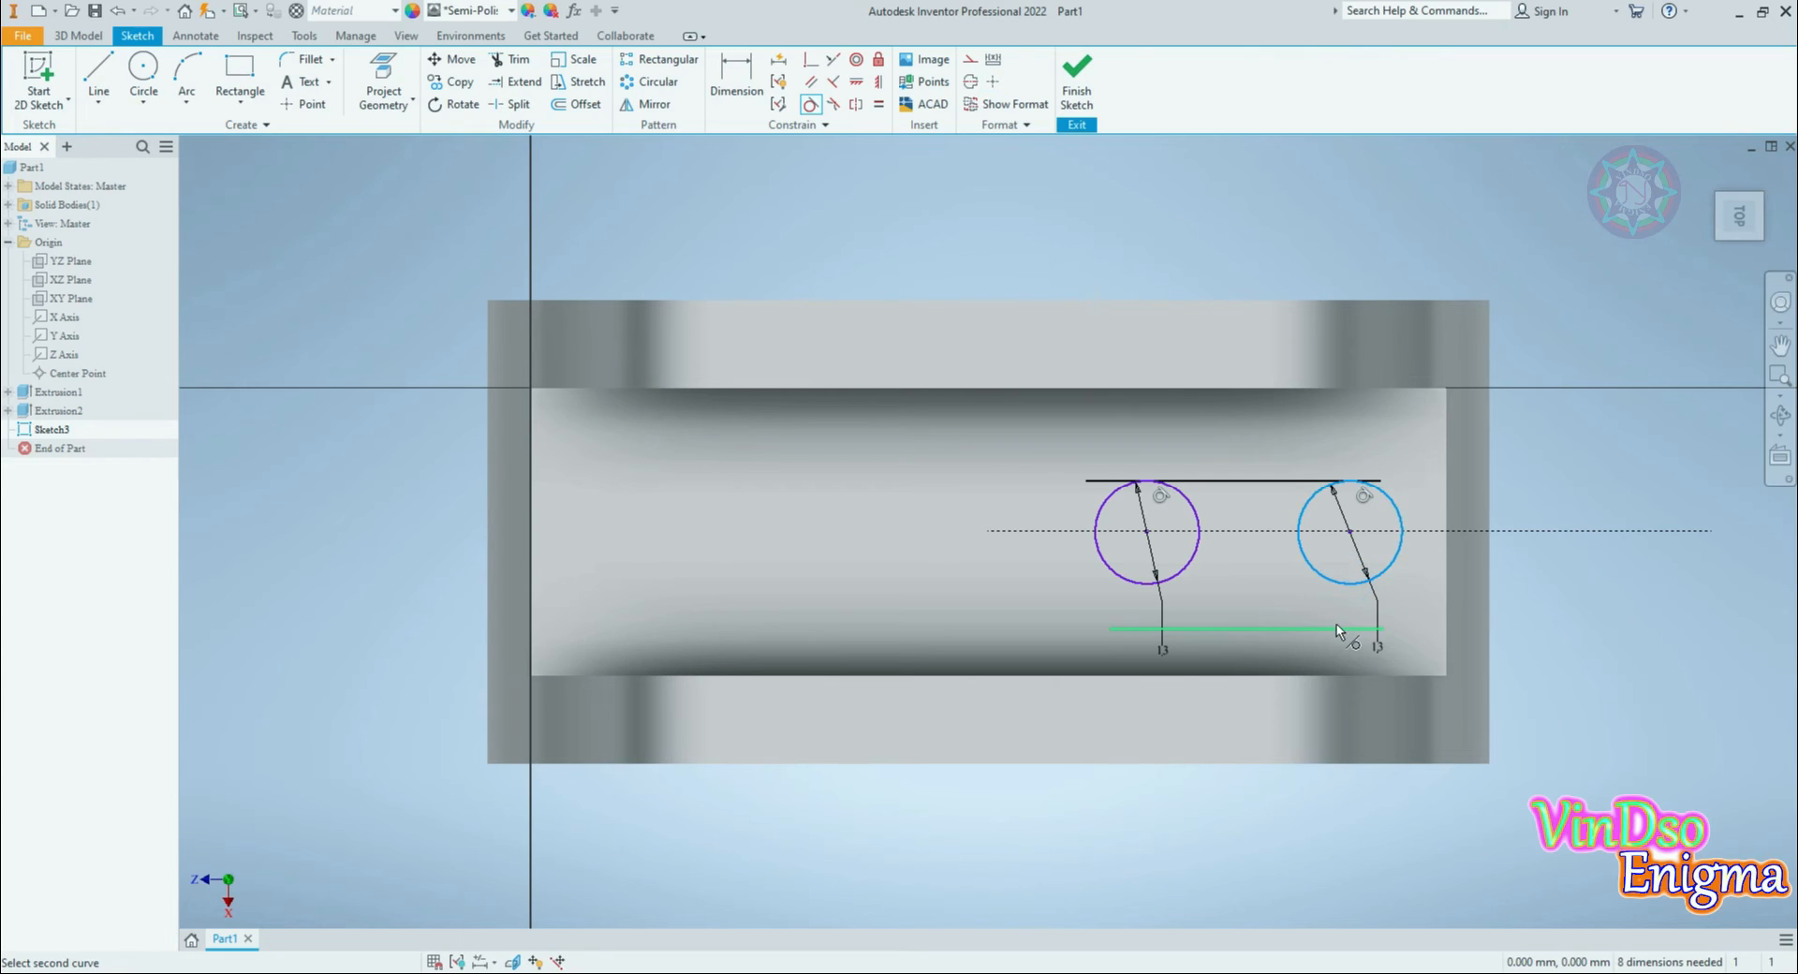
{"action": "left_click", "coordinate": [1192, 563]}
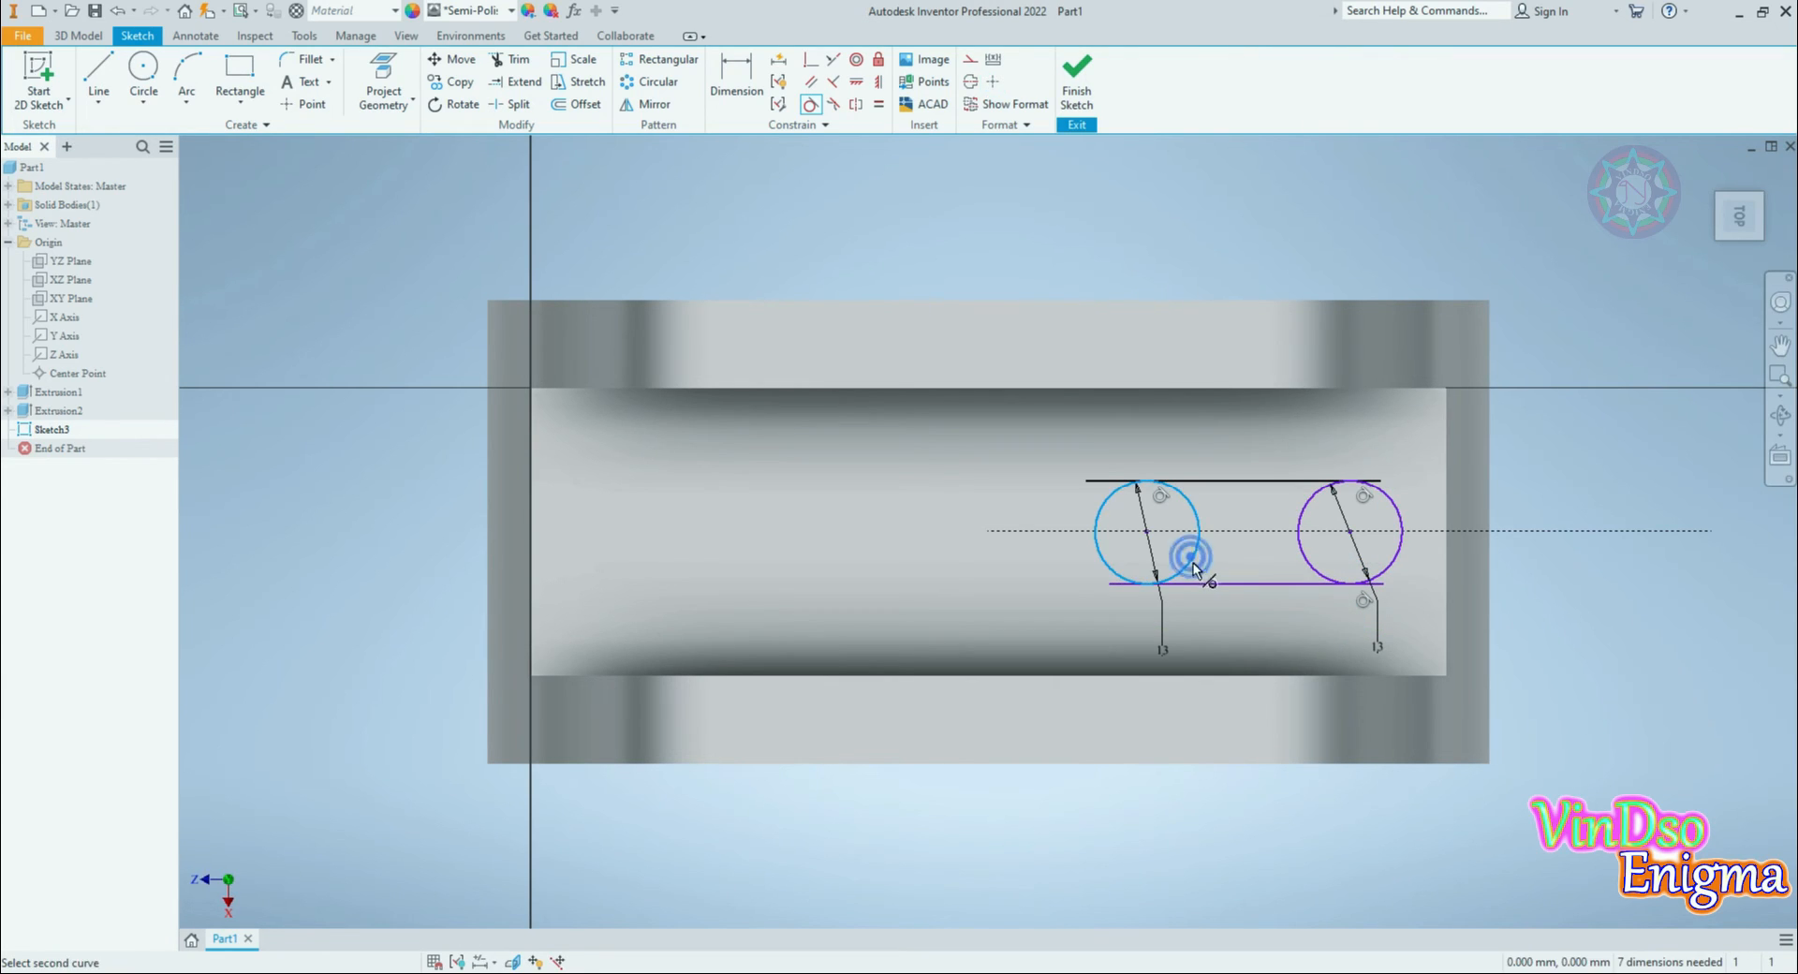
{"action": "left_click", "coordinate": [1192, 586]}
{"action": "key", "text": "F2"}
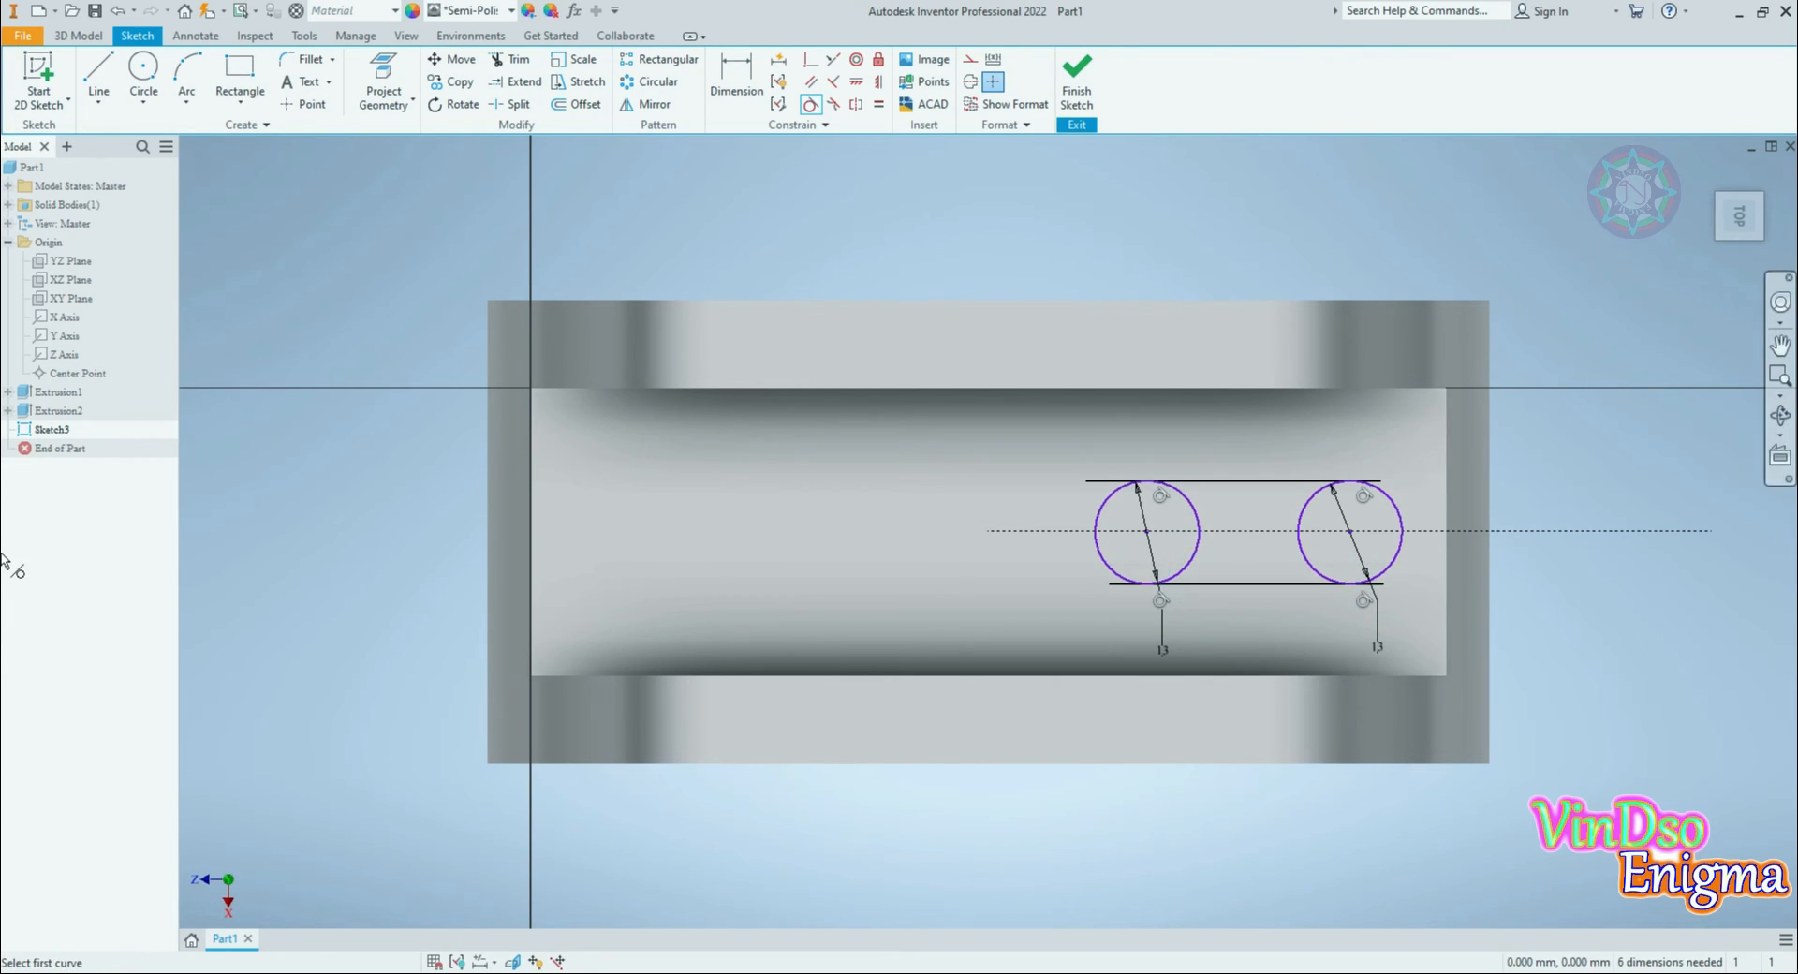
Step: Dimension the right circle's centre 14 mm from the nearby end edge of the block's narrower base
{"action": "left_click", "coordinate": [736, 79]}
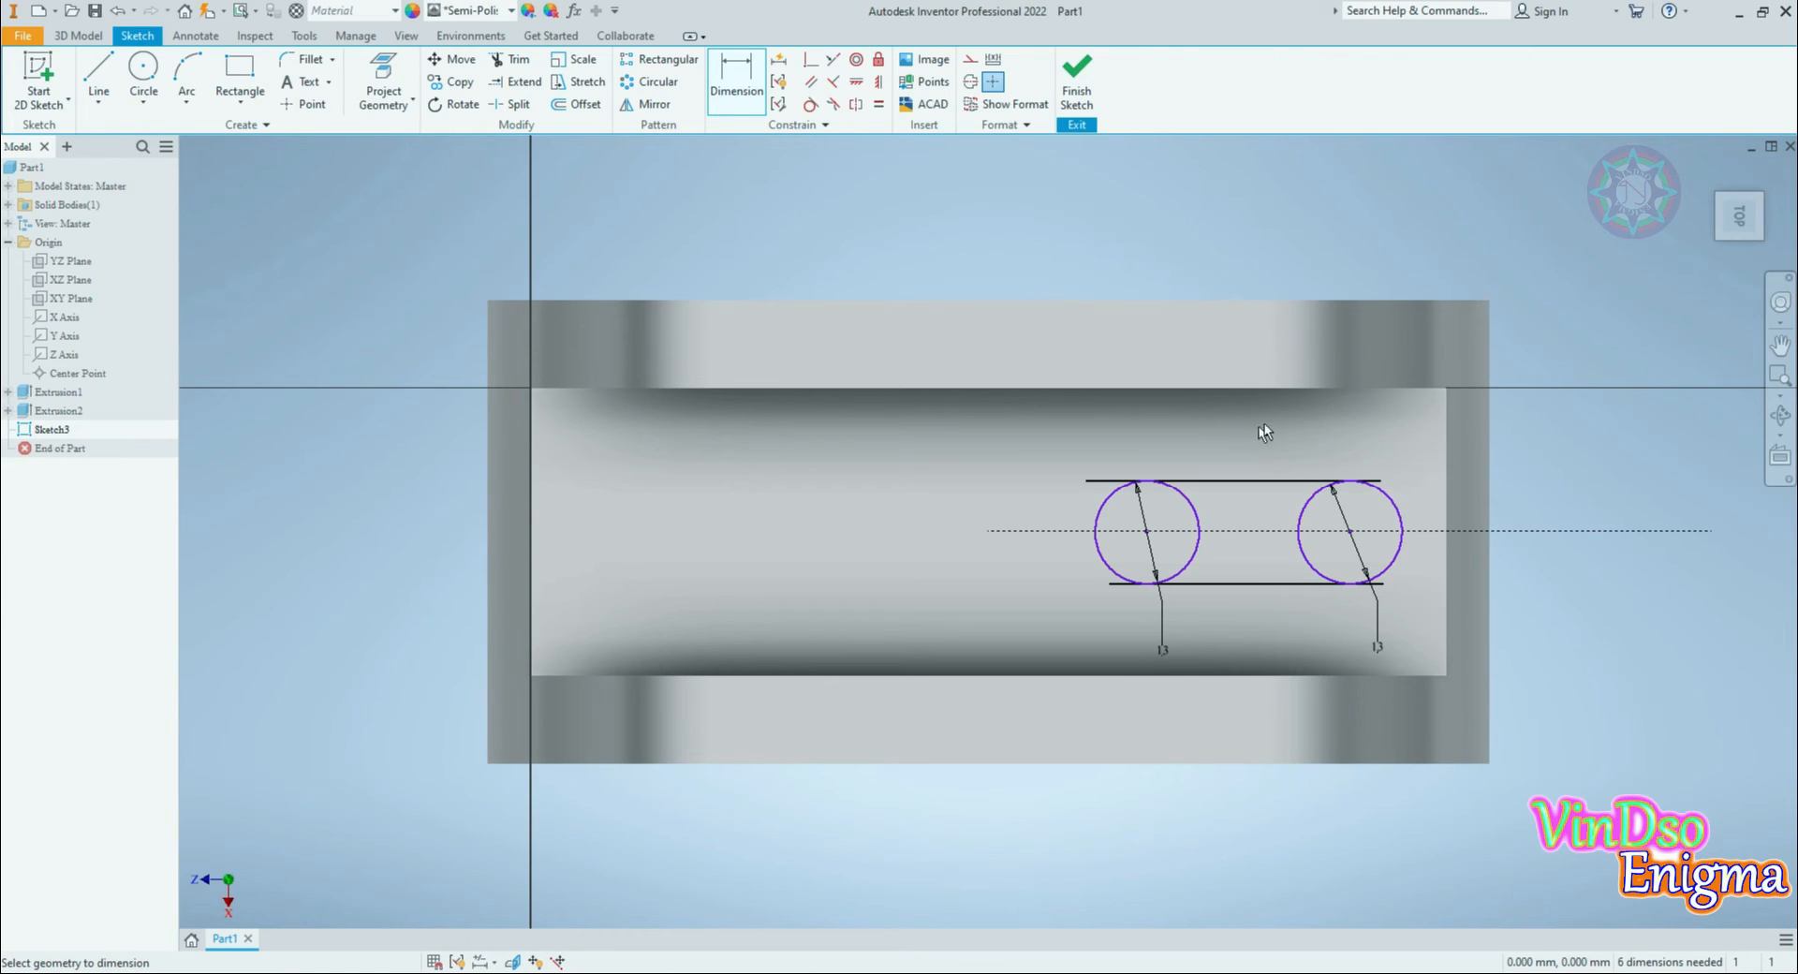
{"action": "middle_click_drag", "start_coordinate": [1654, 596], "coordinate": [1581, 536], "text": "shift"}
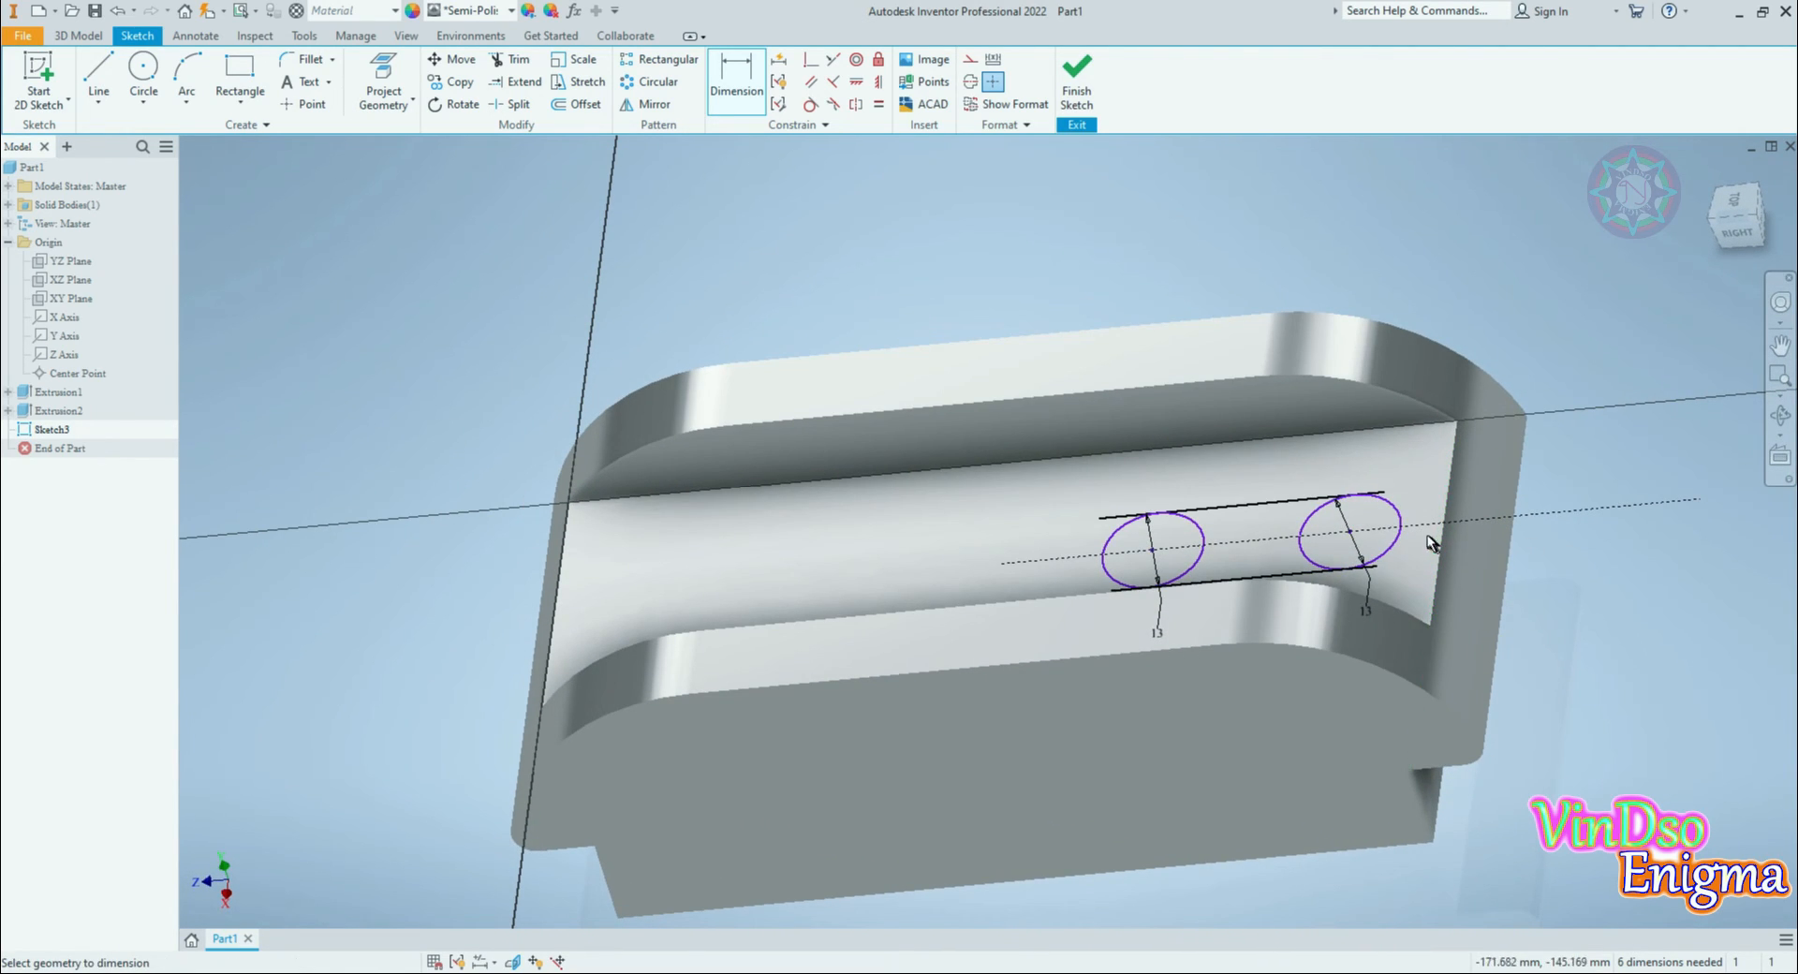
{"action": "left_click", "coordinate": [1395, 549]}
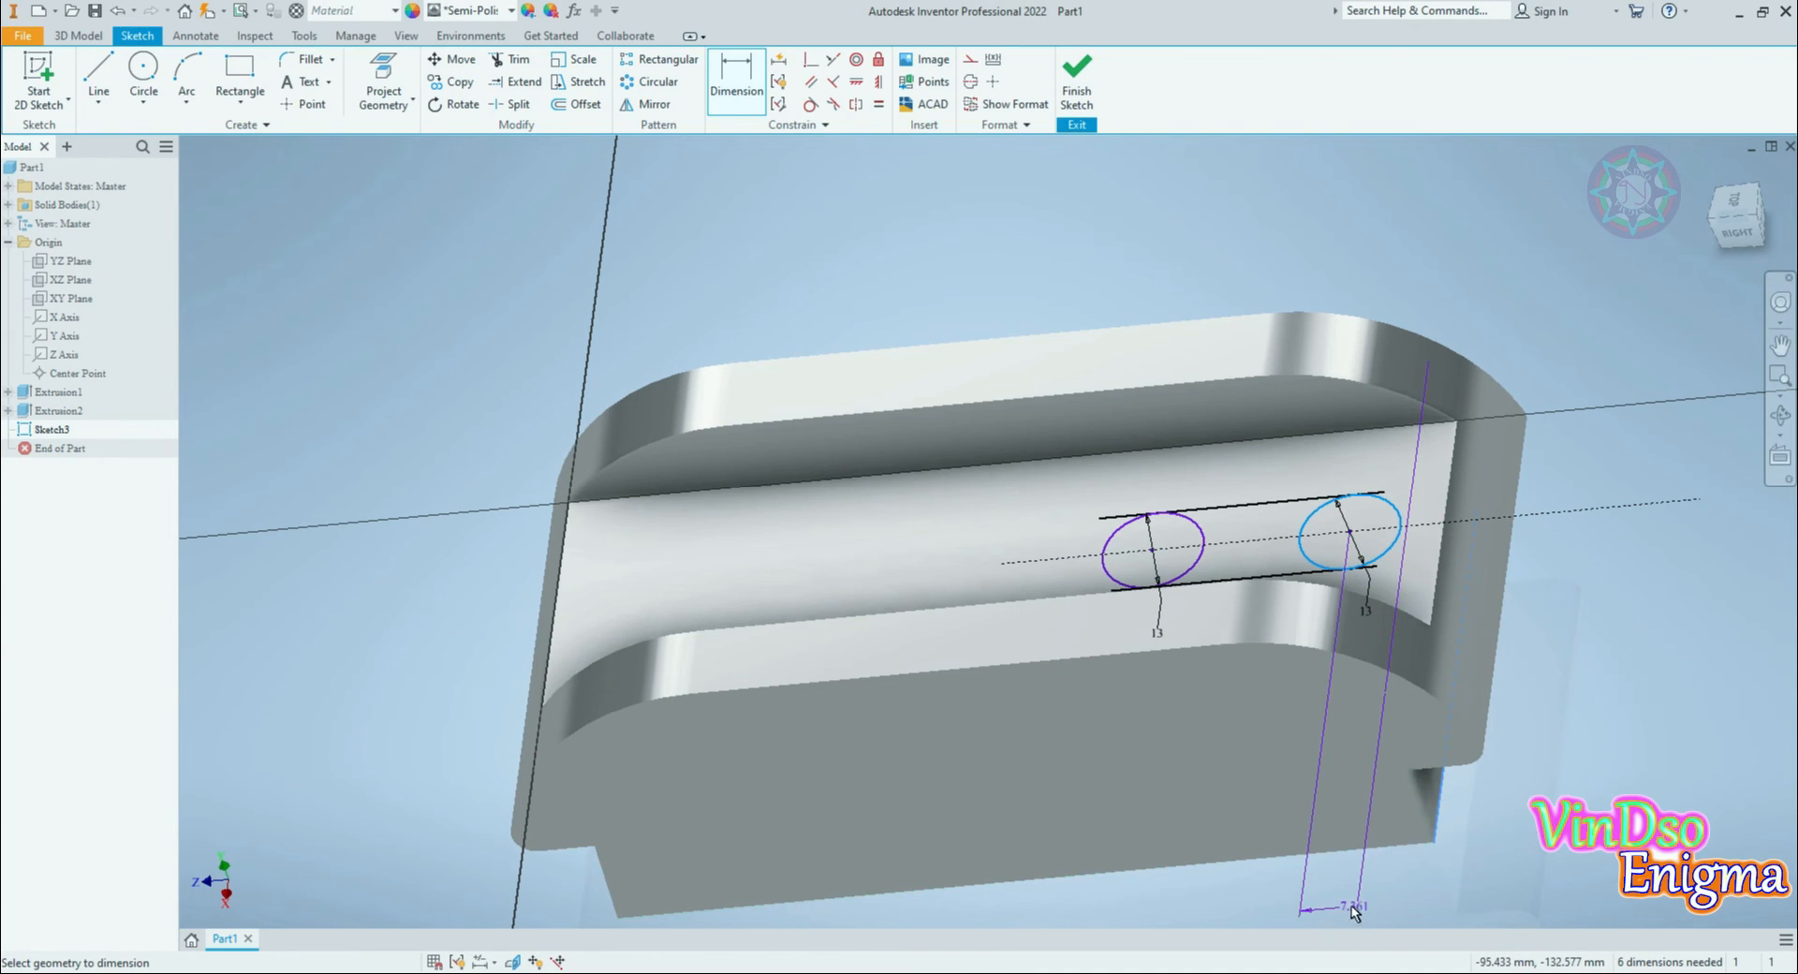
{"action": "left_click", "coordinate": [1331, 905]}
{"action": "type", "text": "14"}
{"action": "key", "text": "Return"}
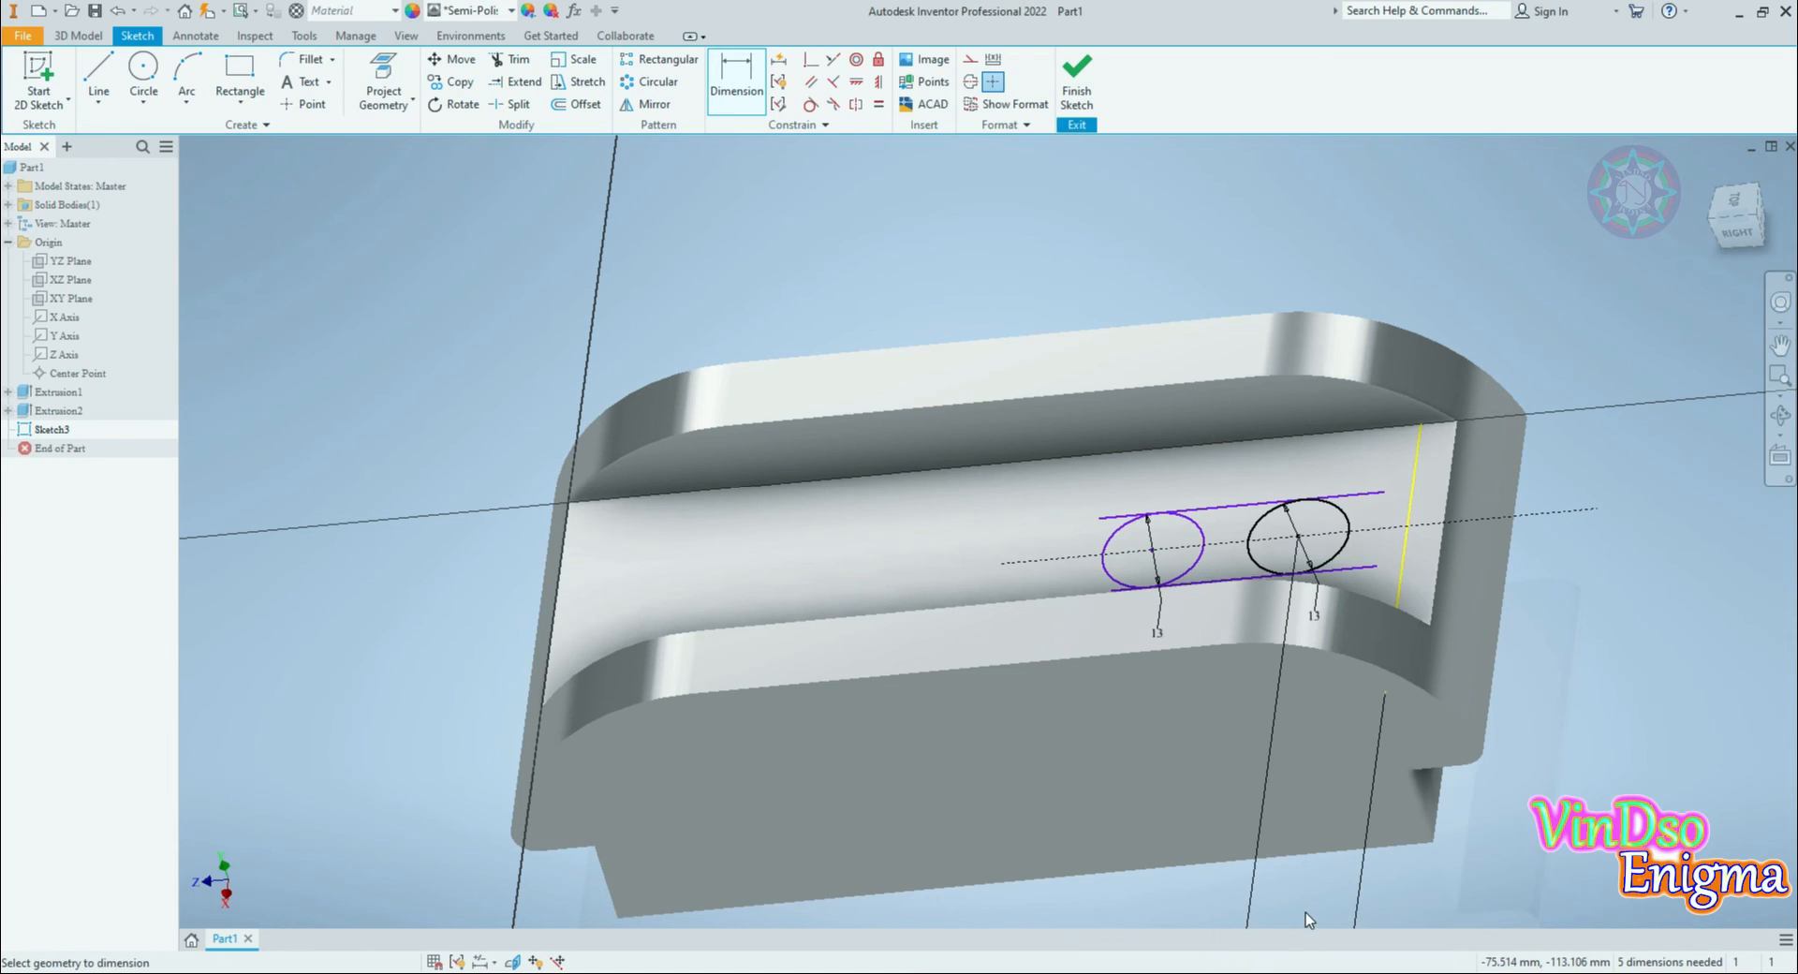
Step: Dimension the horizontal distance between the two circle centres to 19 mm
{"action": "middle_click_drag", "start_coordinate": [1573, 569], "coordinate": [1564, 381]}
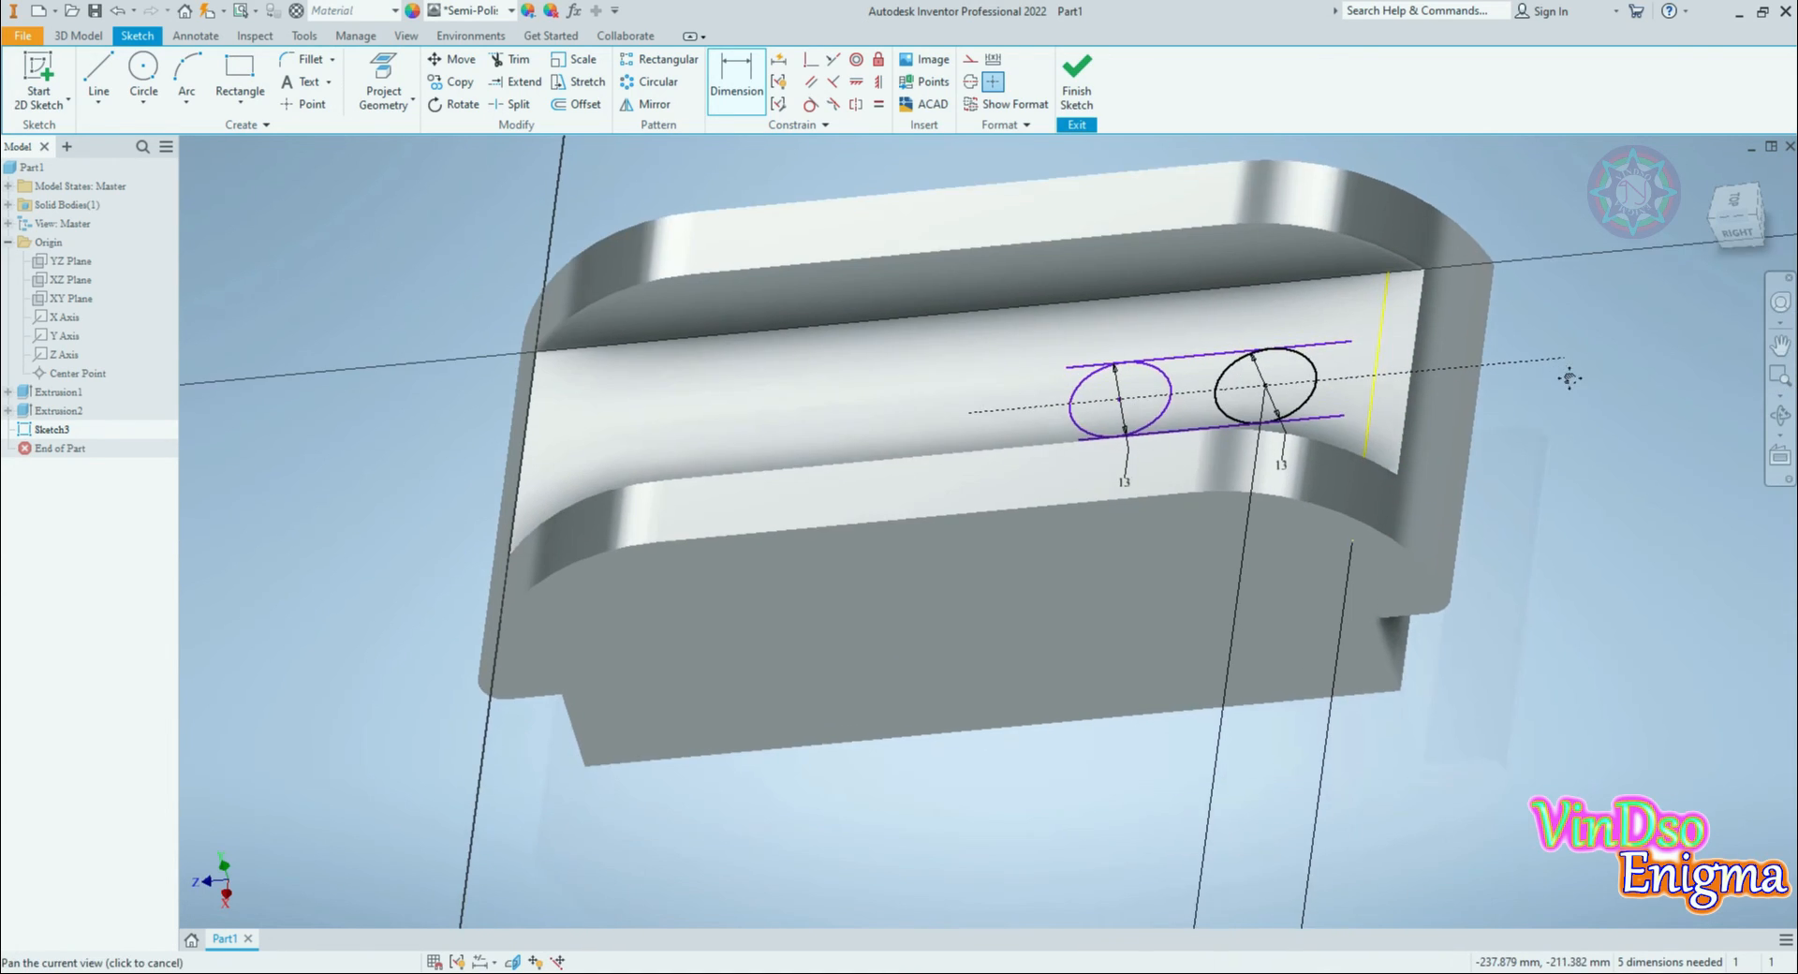
{"action": "left_click", "coordinate": [1220, 406]}
{"action": "left_click", "coordinate": [1164, 405]}
{"action": "left_click", "coordinate": [1138, 828]}
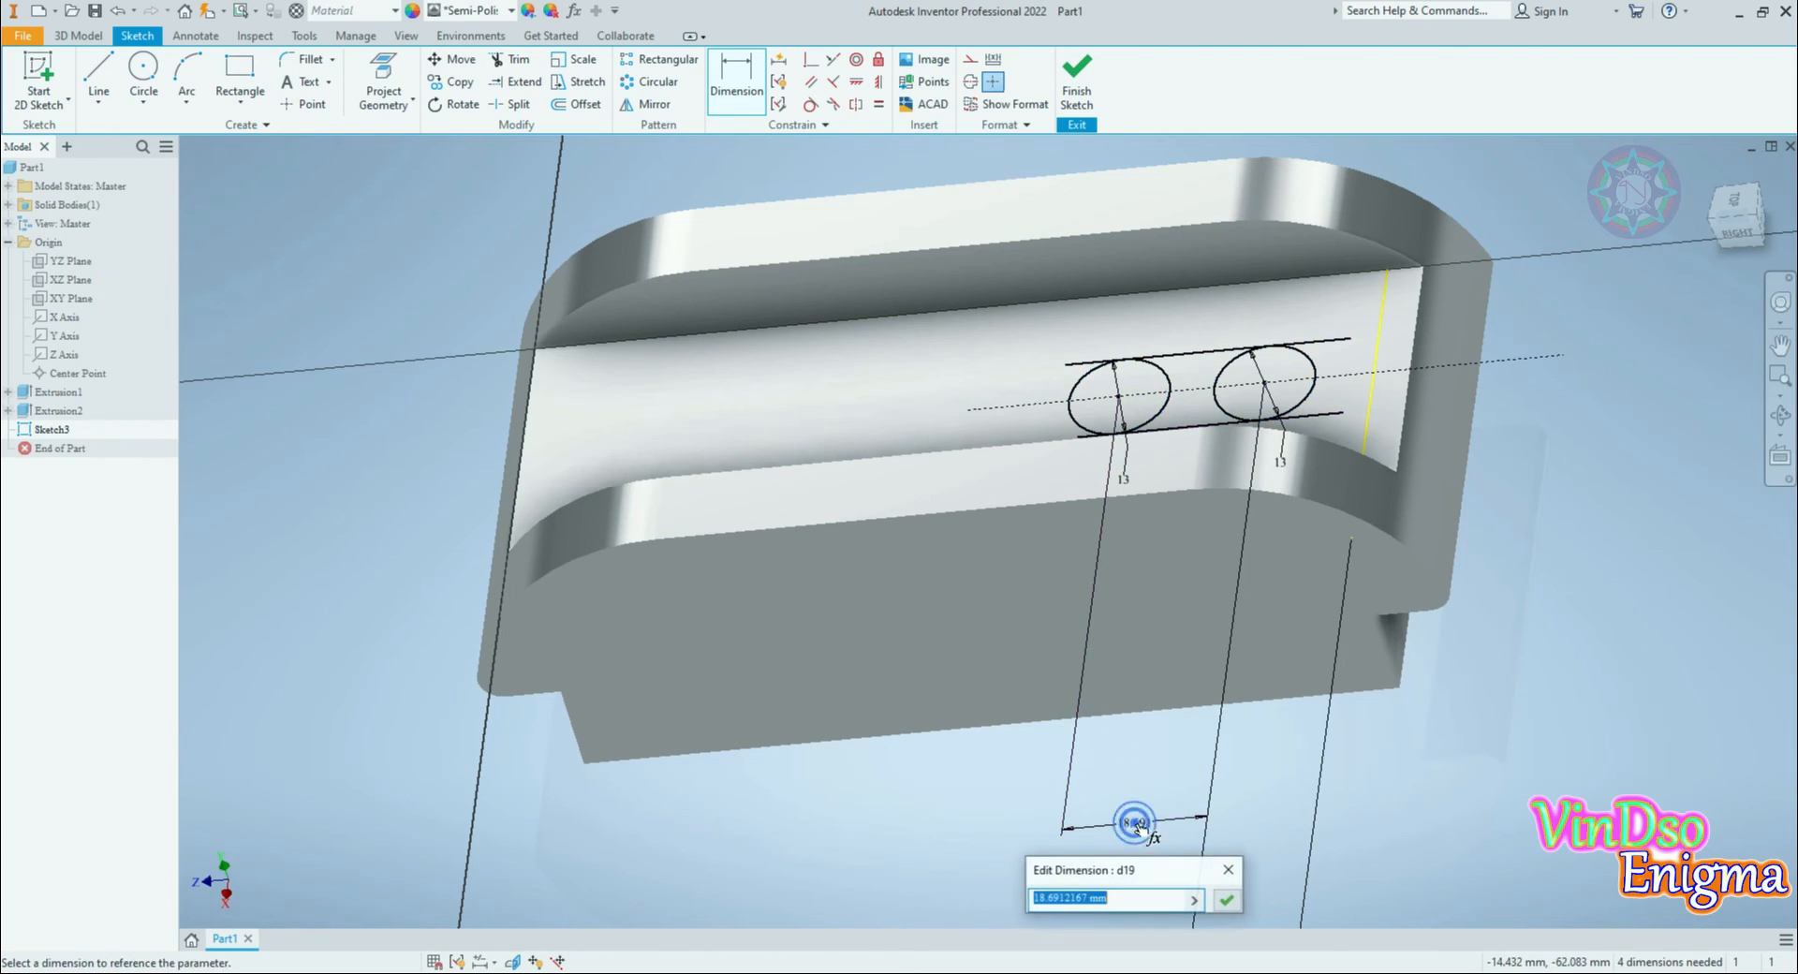
{"action": "type", "text": "1"}
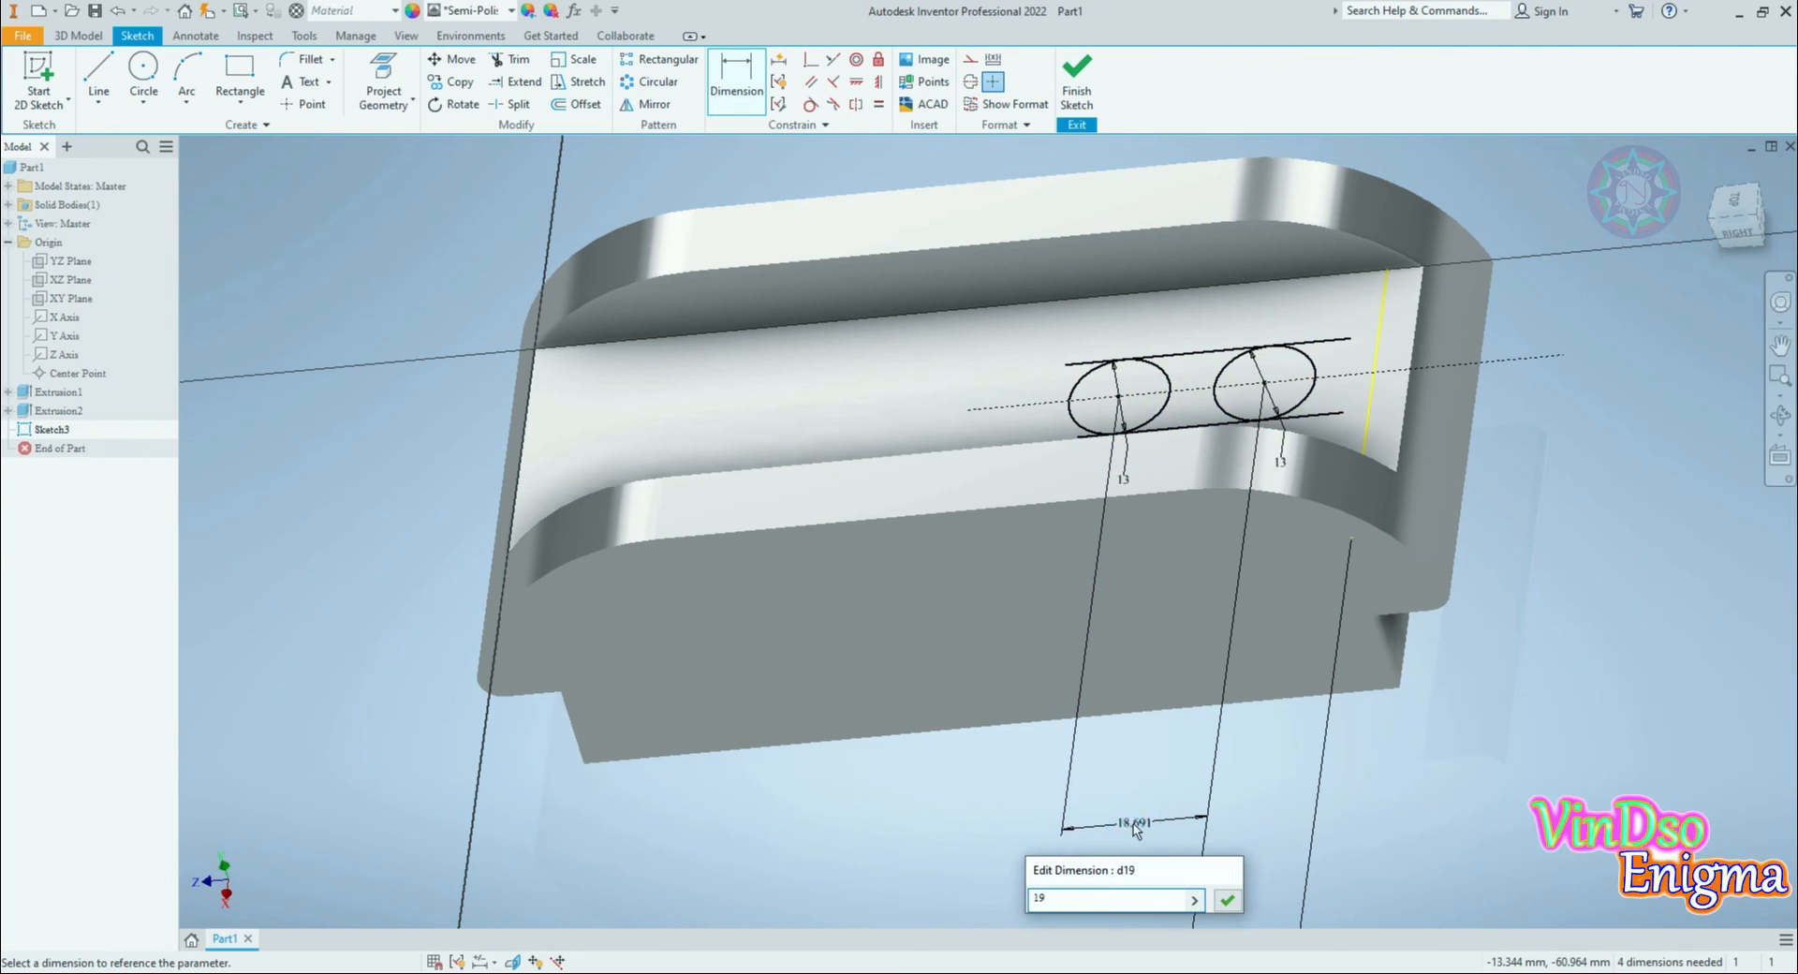
{"action": "type", "text": "9"}
{"action": "key", "text": "Return"}
{"action": "middle_click_drag", "start_coordinate": [1644, 836], "coordinate": [1631, 710]}
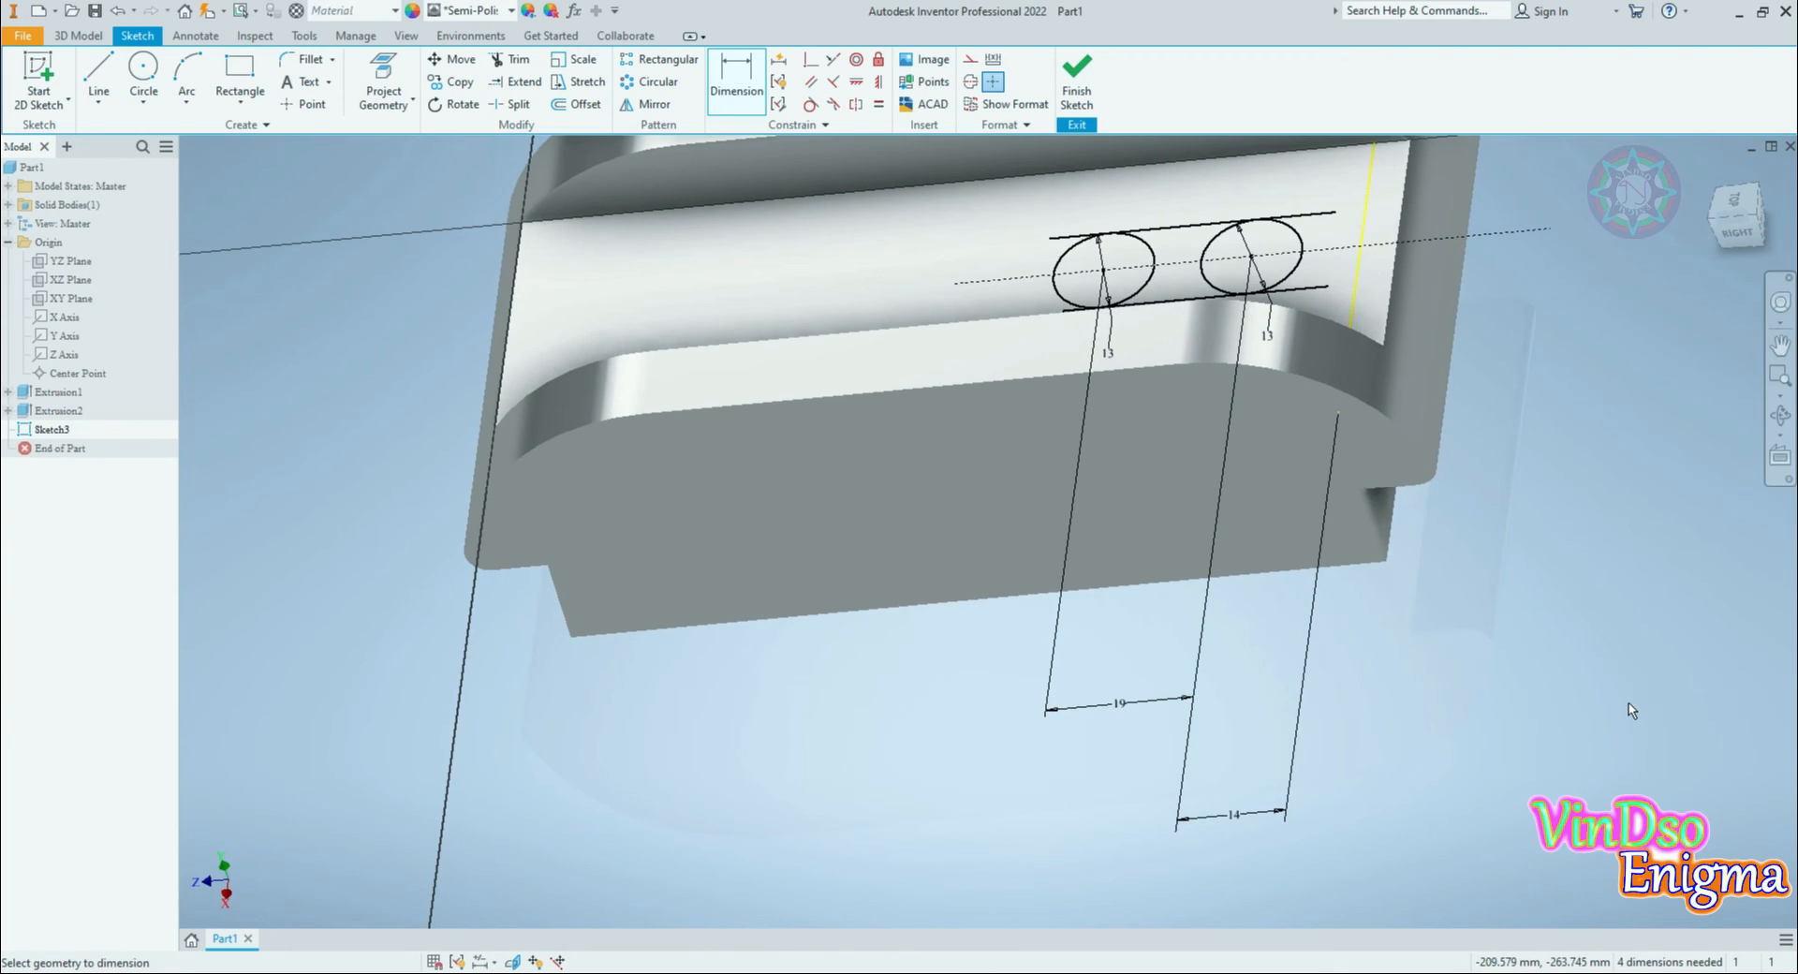
Step: Trim the protruding line ends and the inner halves of both circles to leave a closed slot outline
{"action": "left_click", "coordinate": [1733, 204]}
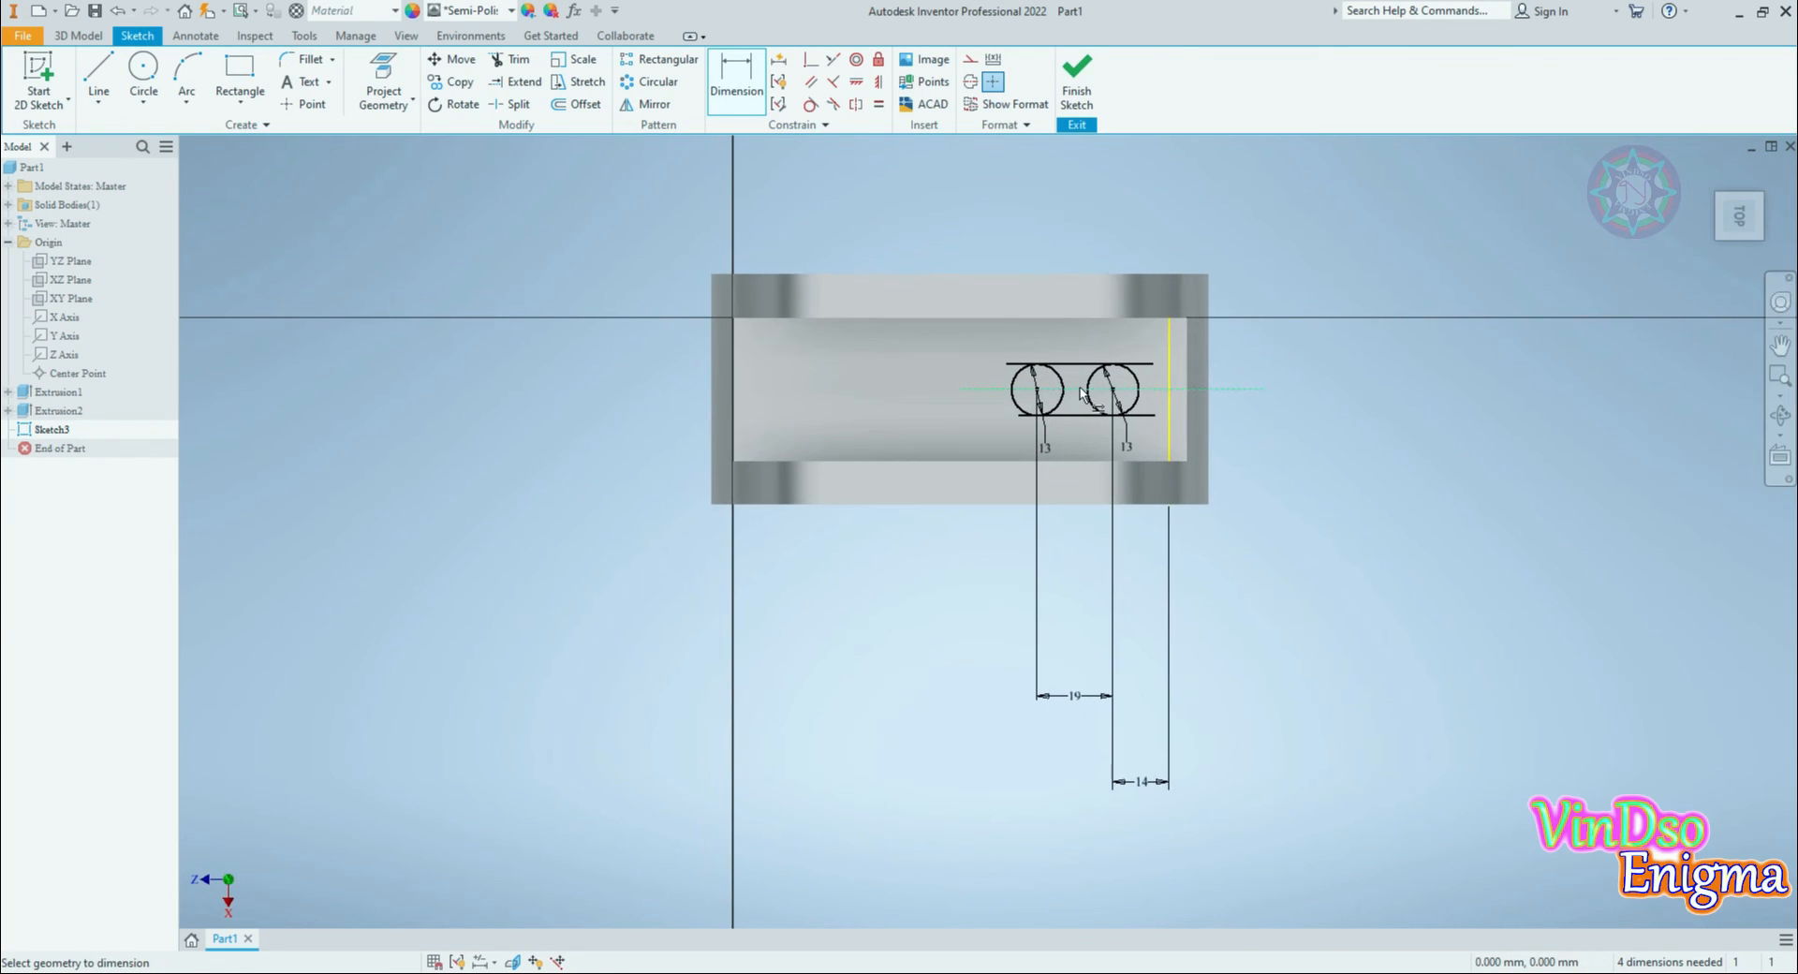
{"action": "scroll", "coordinate": [1084, 393], "scroll_direction": "up", "scroll_amount": 5}
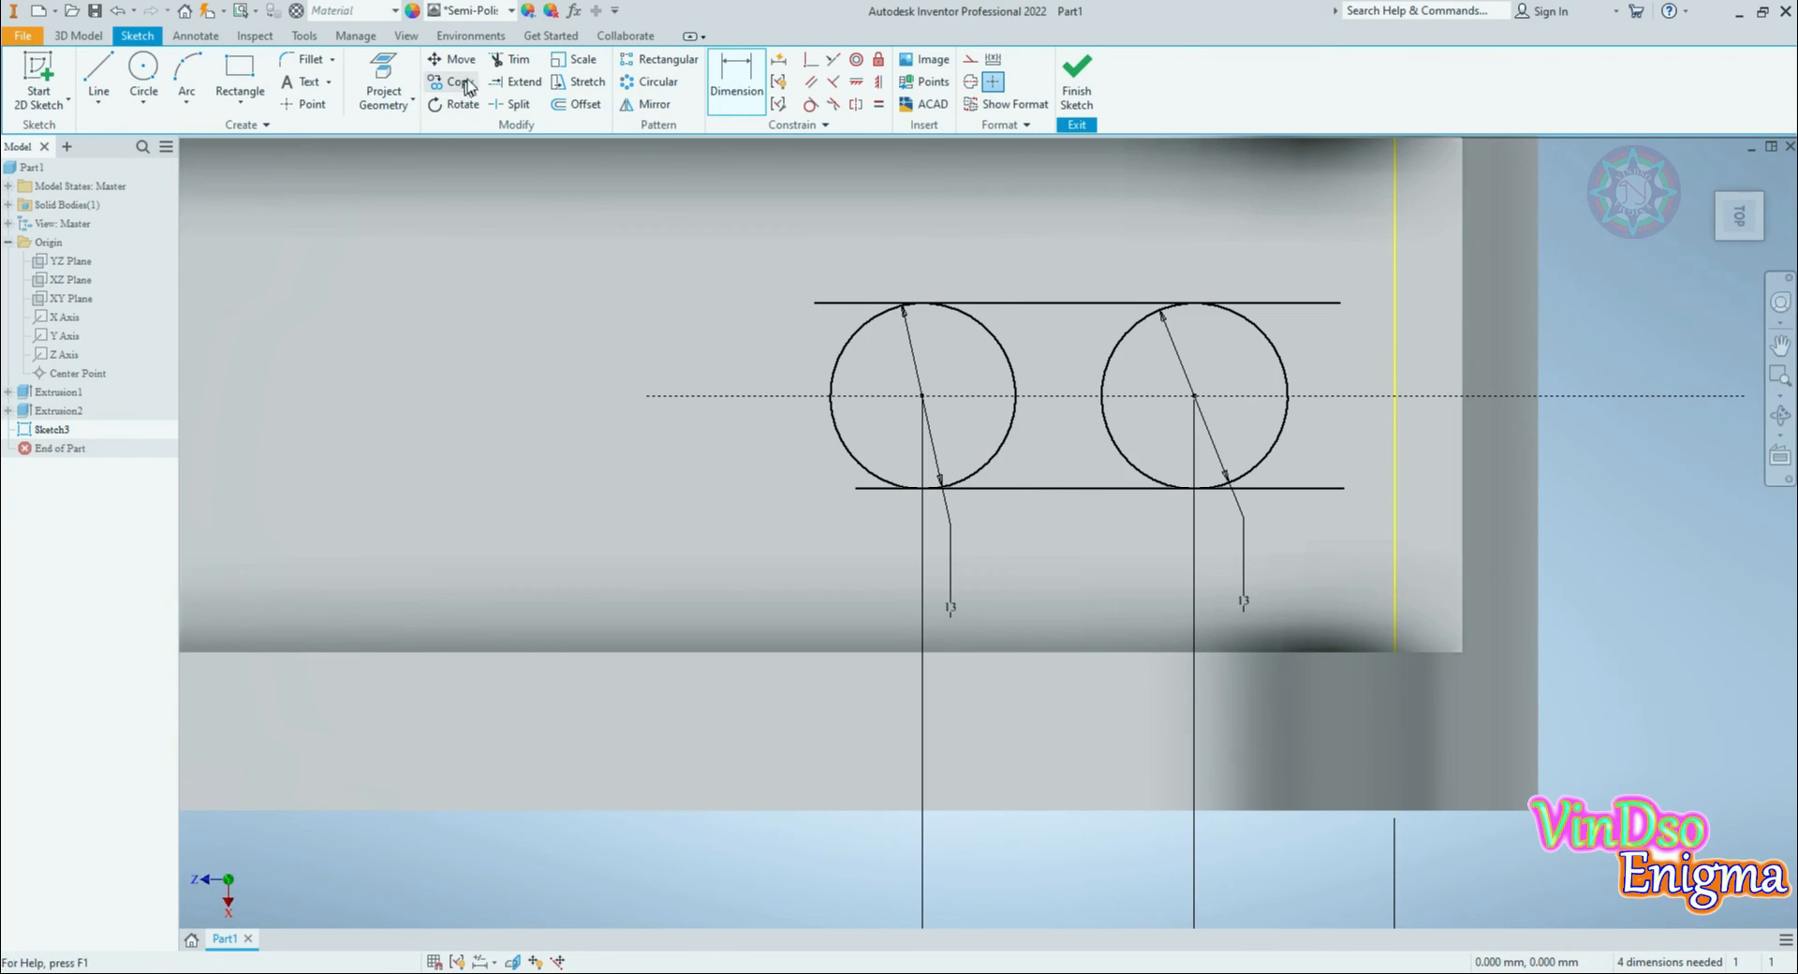
{"action": "left_click", "coordinate": [506, 59]}
{"action": "left_click", "coordinate": [837, 302]}
{"action": "left_click", "coordinate": [852, 480]}
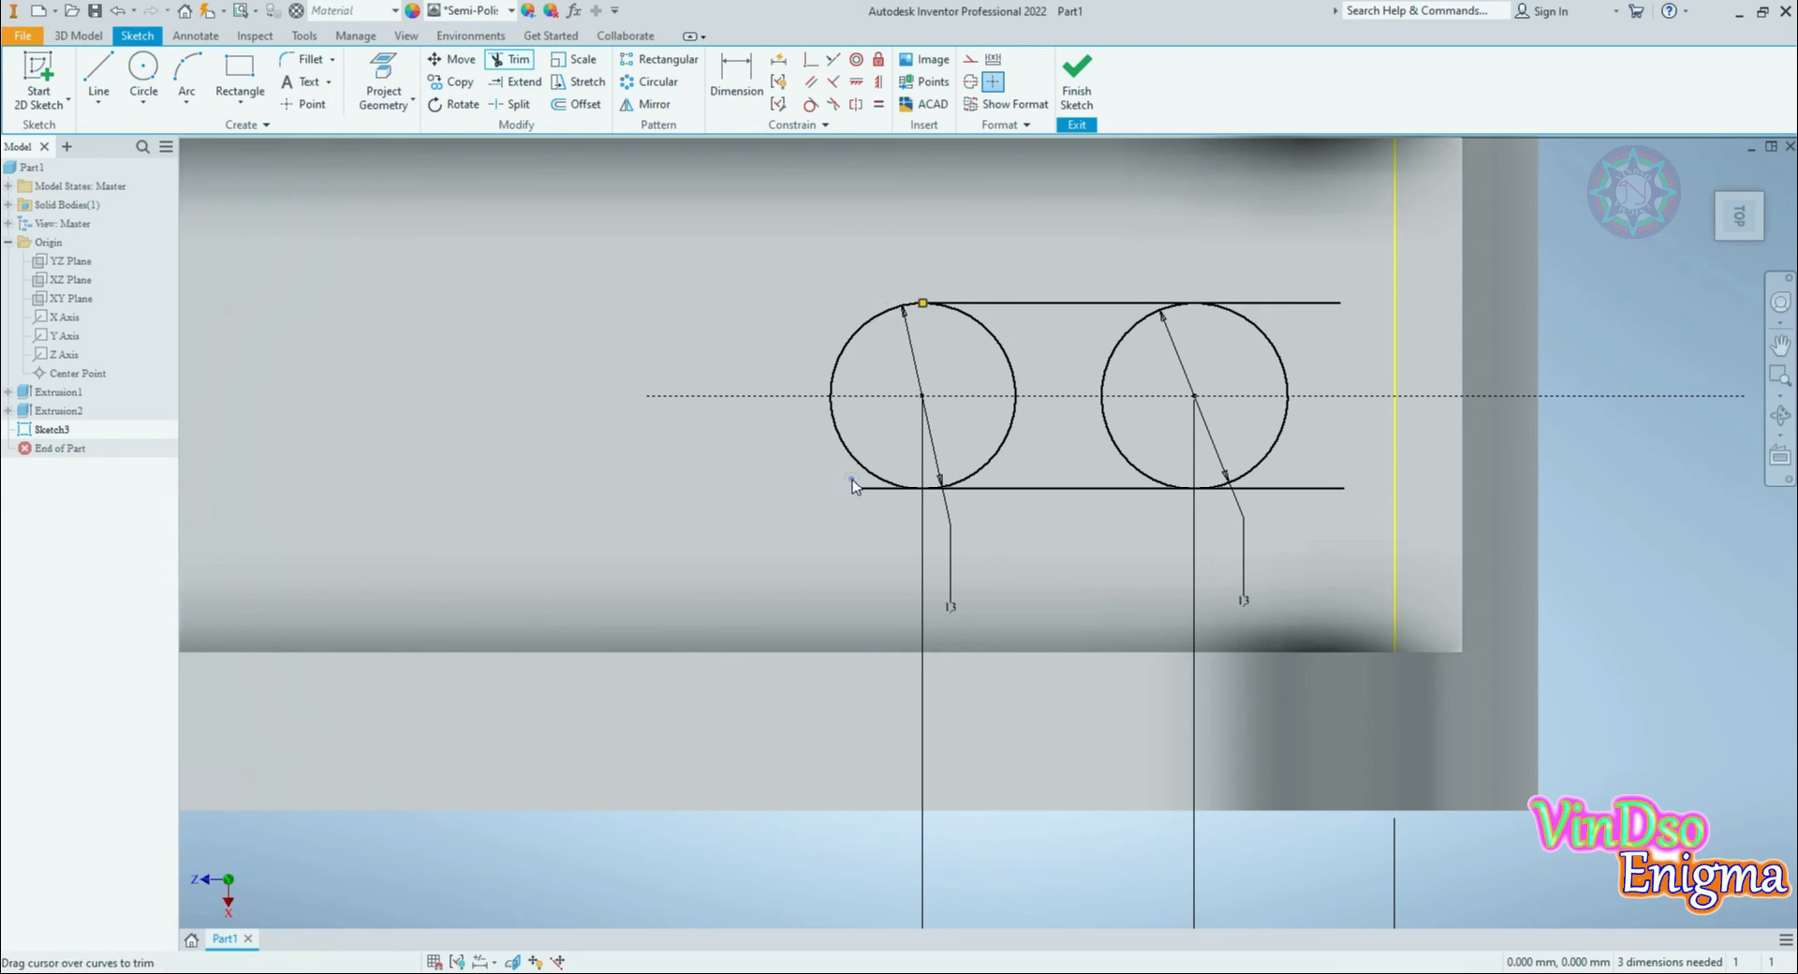
{"action": "left_click_drag", "start_coordinate": [875, 491], "coordinate": [883, 497]}
{"action": "left_click_drag", "start_coordinate": [972, 368], "coordinate": [1139, 356]}
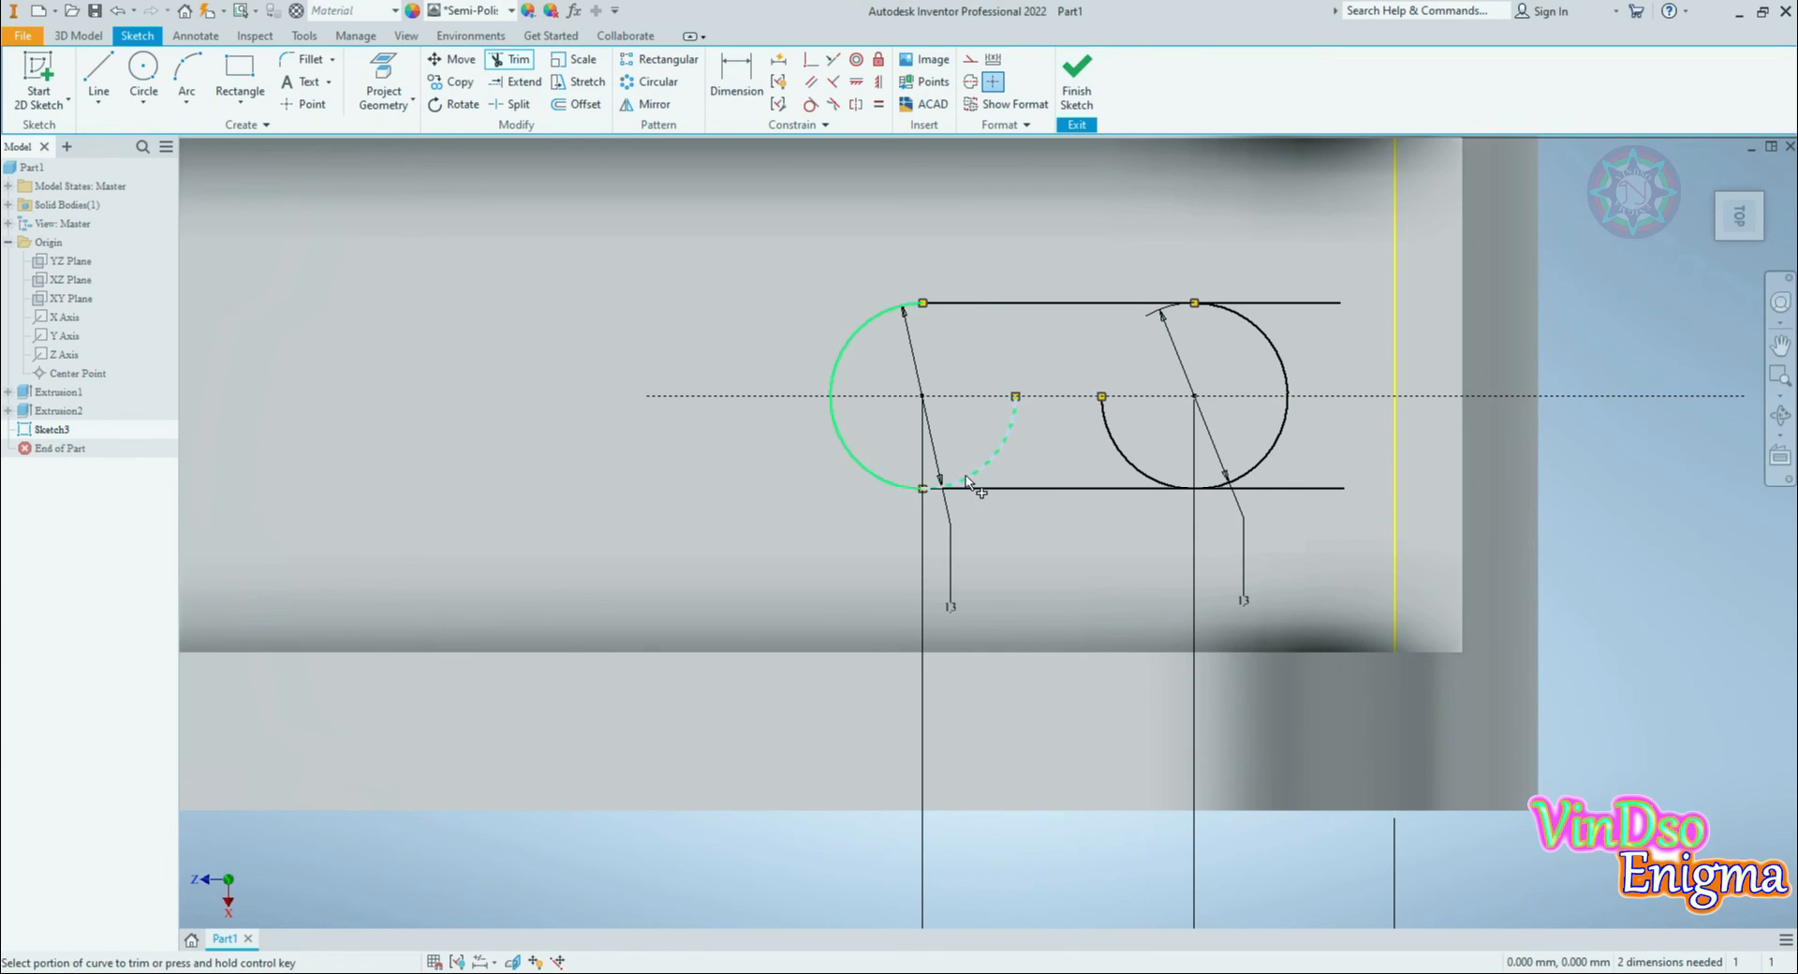
{"action": "mouse_move", "coordinate": [973, 471]}
{"action": "left_mouse_down"}
{"action": "mouse_move", "coordinate": [1121, 430]}
{"action": "mouse_move", "coordinate": [1164, 473]}
{"action": "left_mouse_up"}
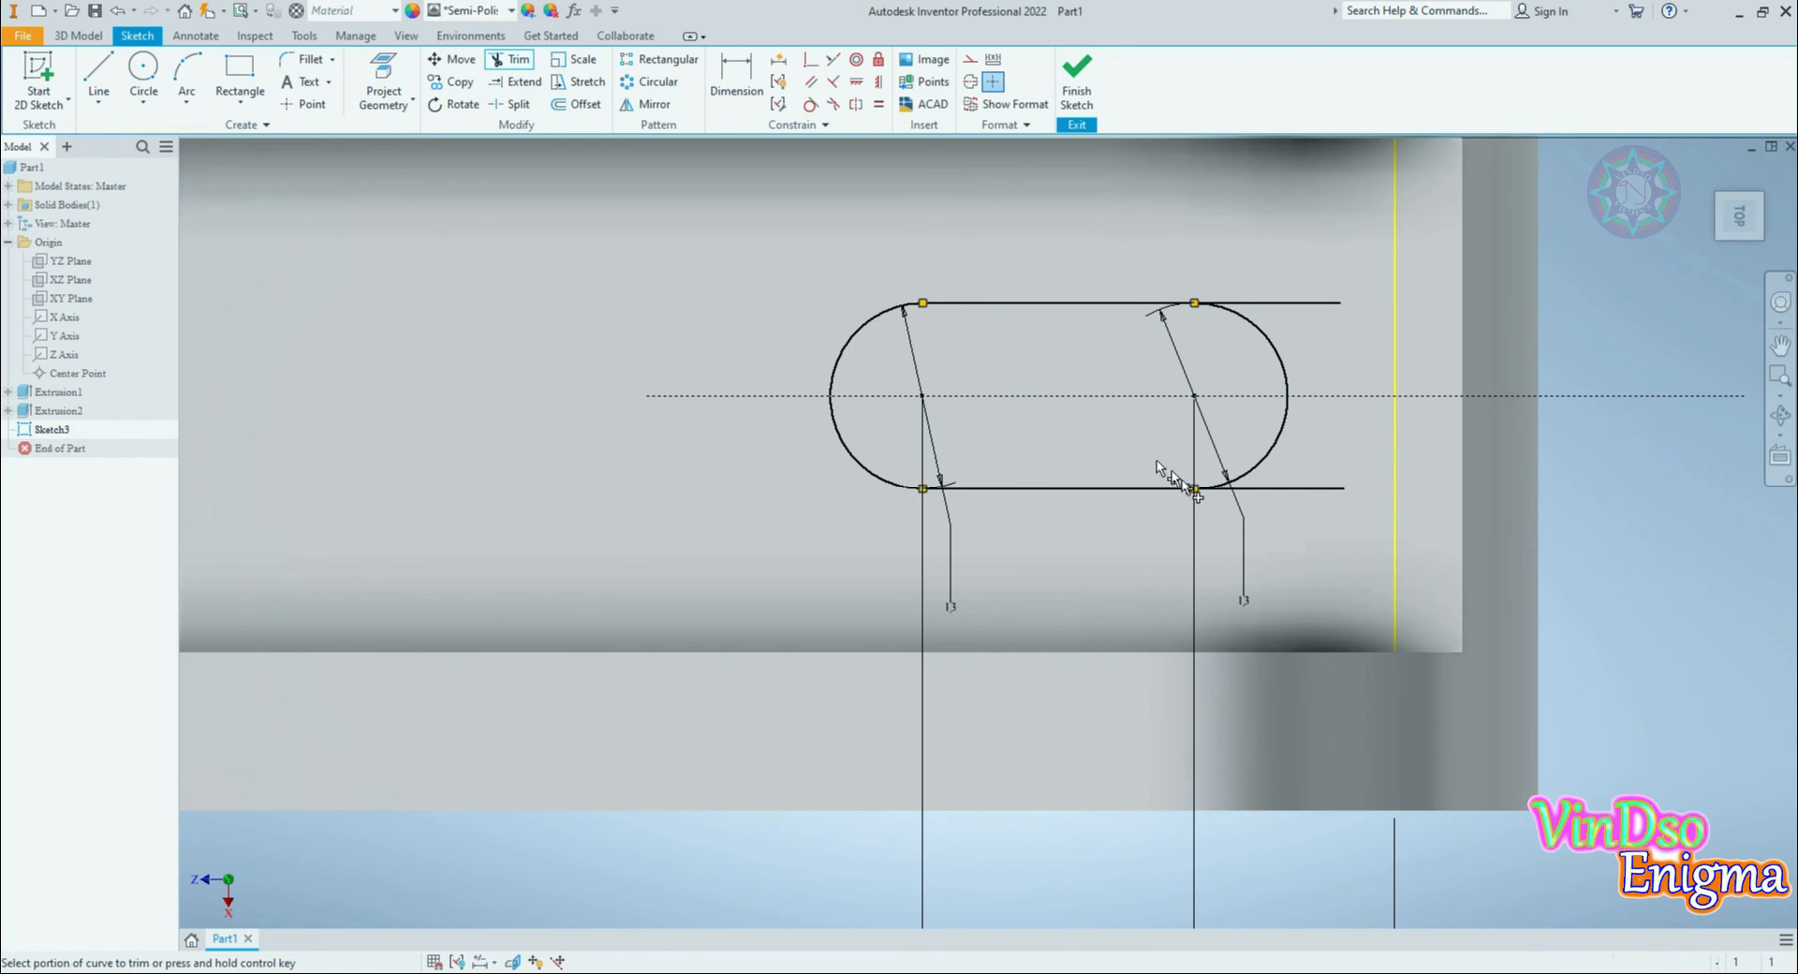
{"action": "left_click_drag", "start_coordinate": [1281, 524], "coordinate": [1337, 433]}
{"action": "left_click_drag", "start_coordinate": [1330, 329], "coordinate": [1267, 294]}
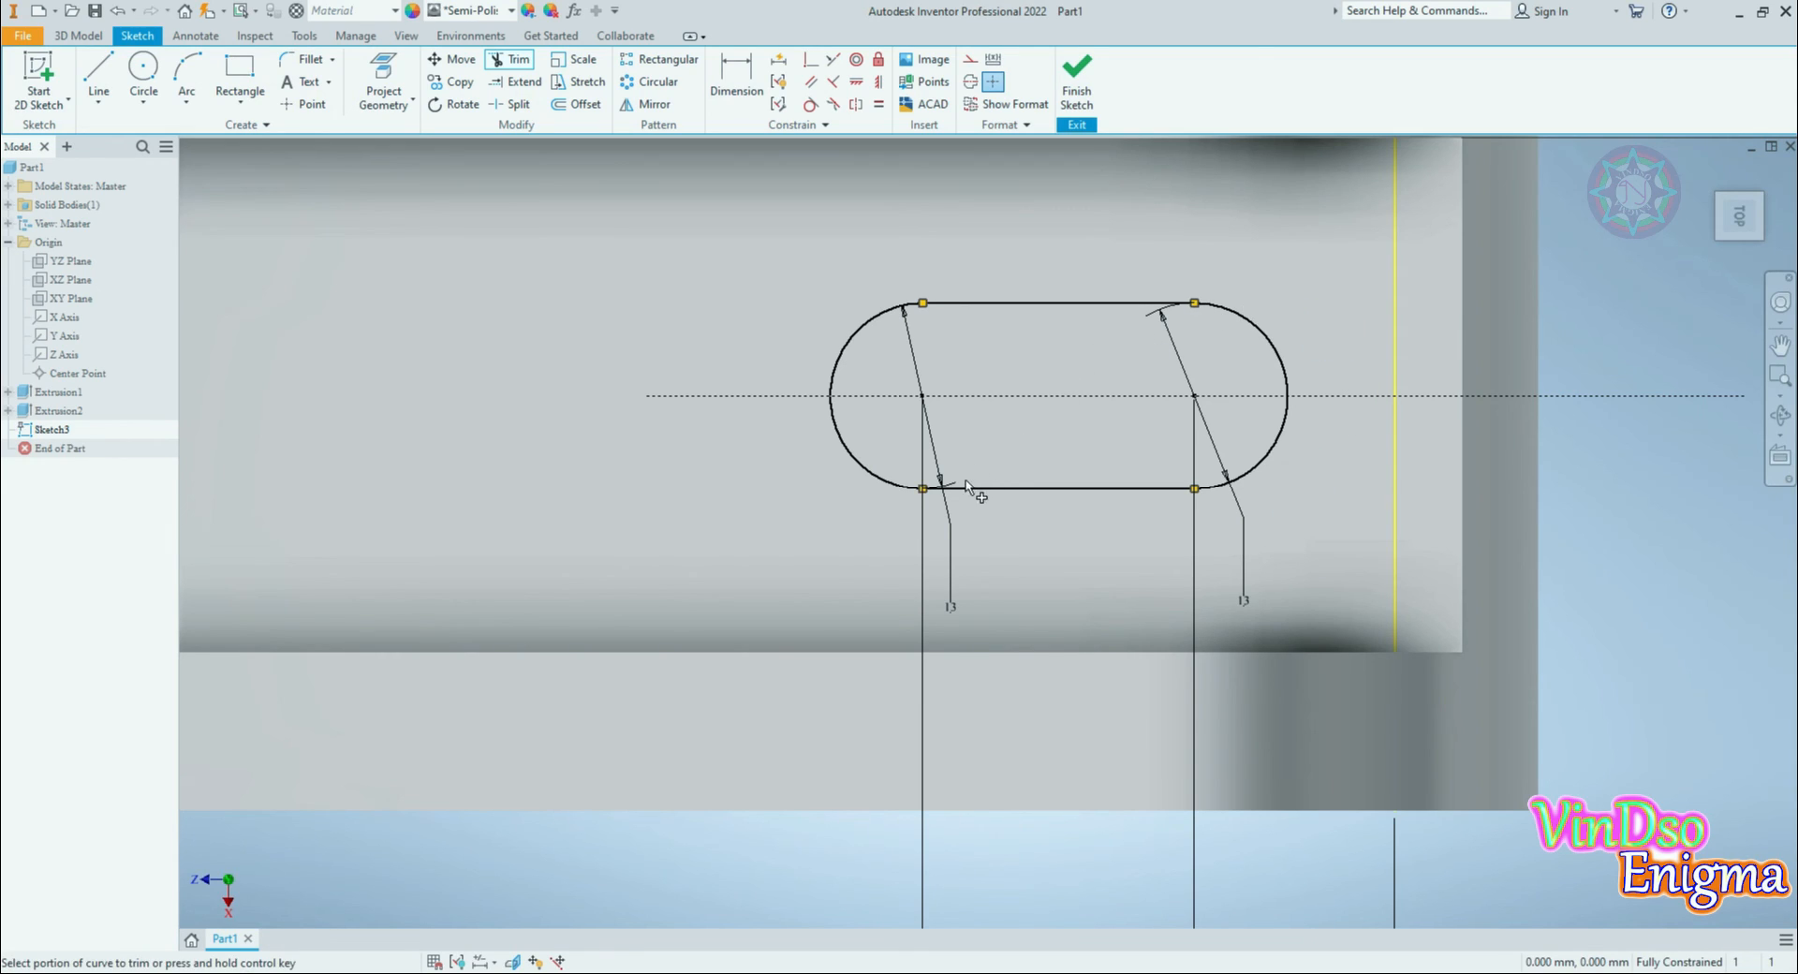
{"action": "scroll", "coordinate": [964, 482], "scroll_direction": "up", "scroll_amount": 3}
{"action": "scroll", "coordinate": [965, 482], "scroll_direction": "down", "scroll_amount": 3}
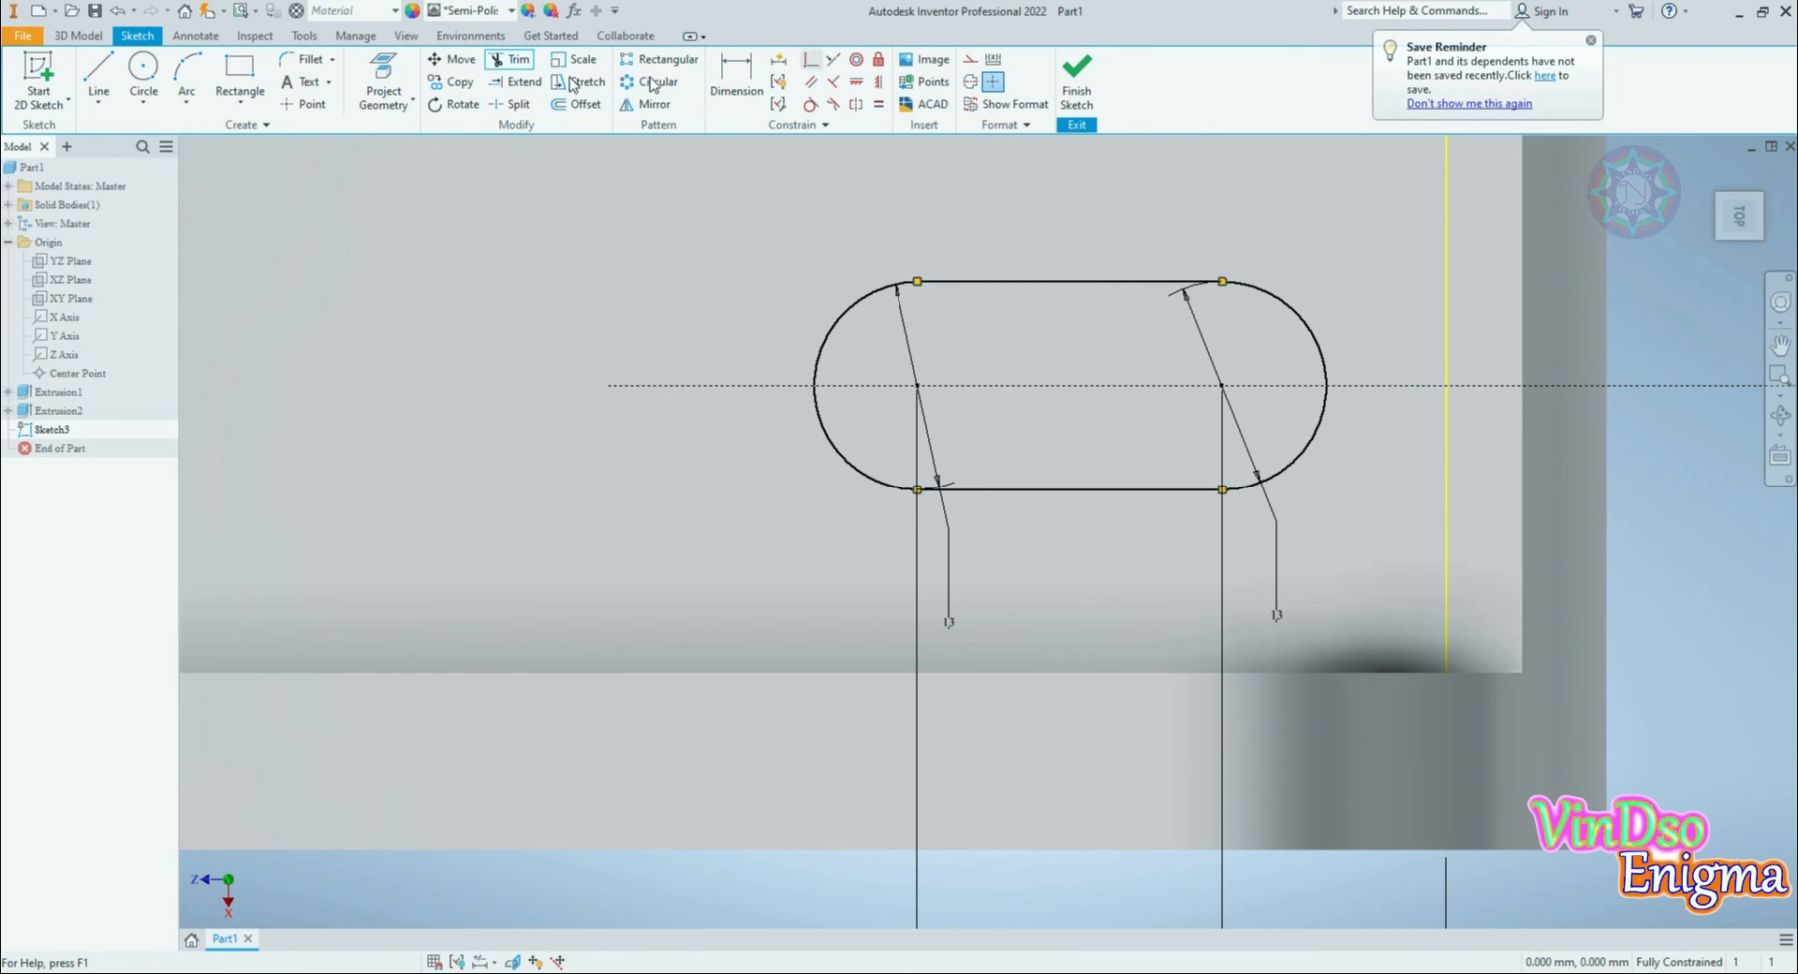
Step: Extrude the slot outline as a cut through all of the body
{"action": "left_click", "coordinate": [79, 36]}
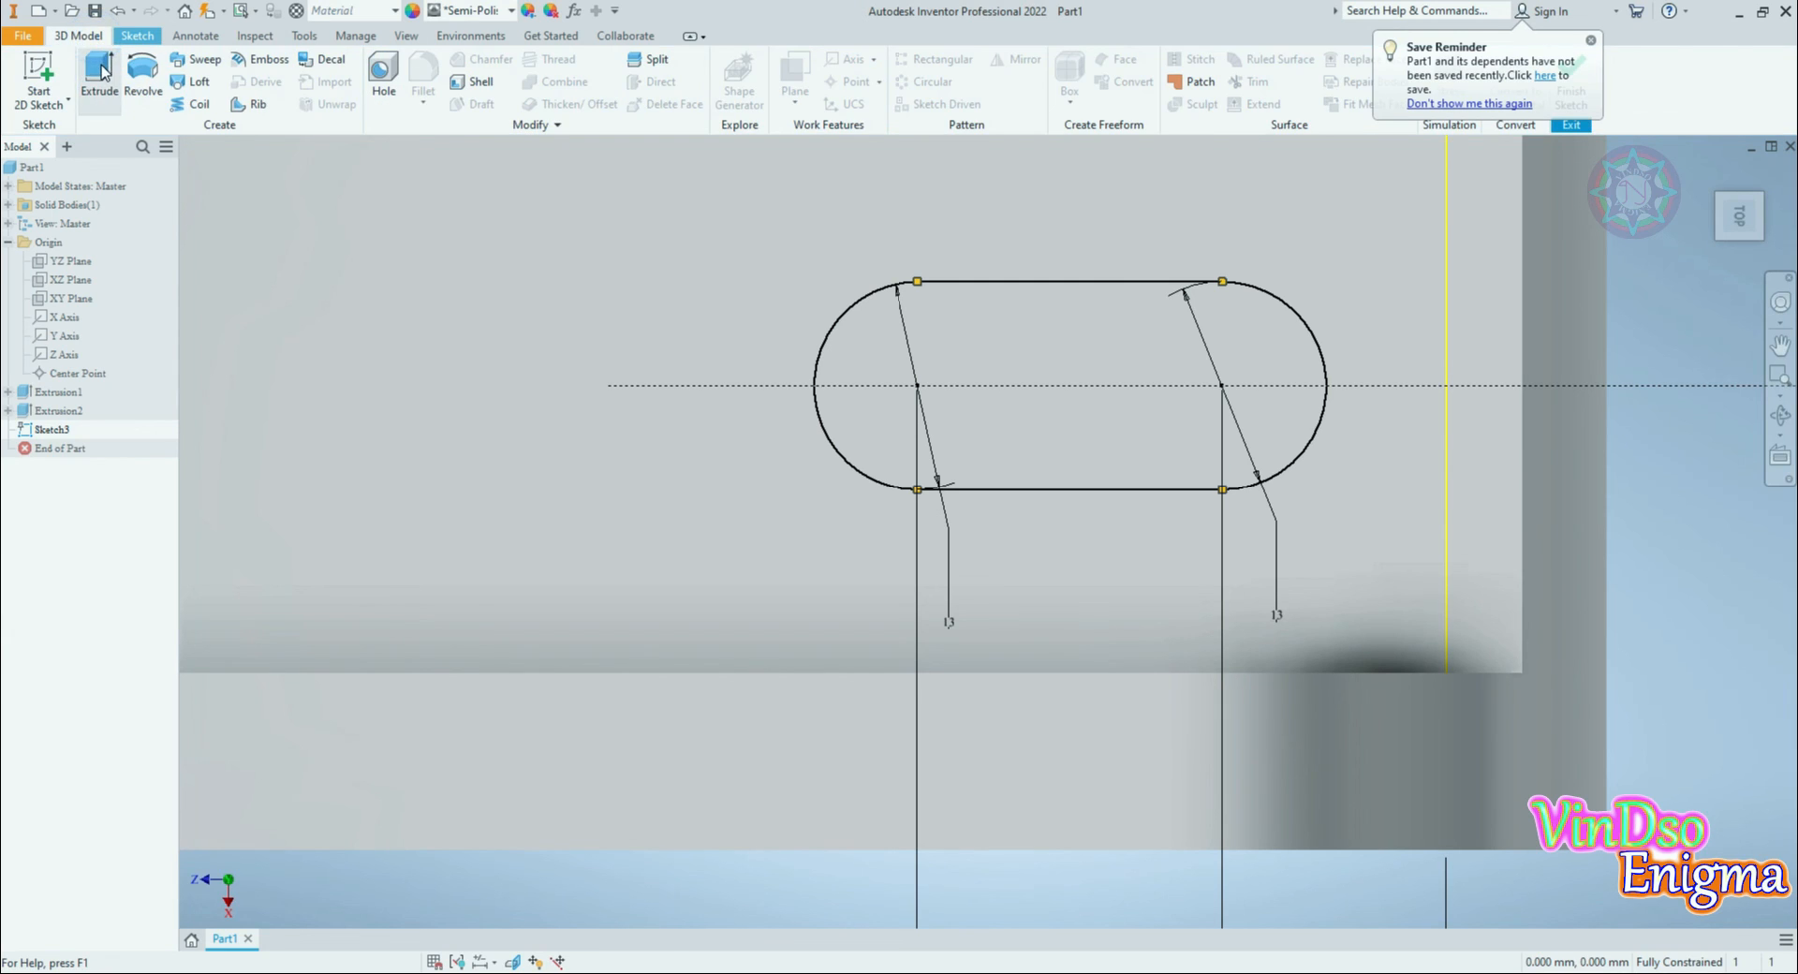
{"action": "left_click", "coordinate": [101, 69]}
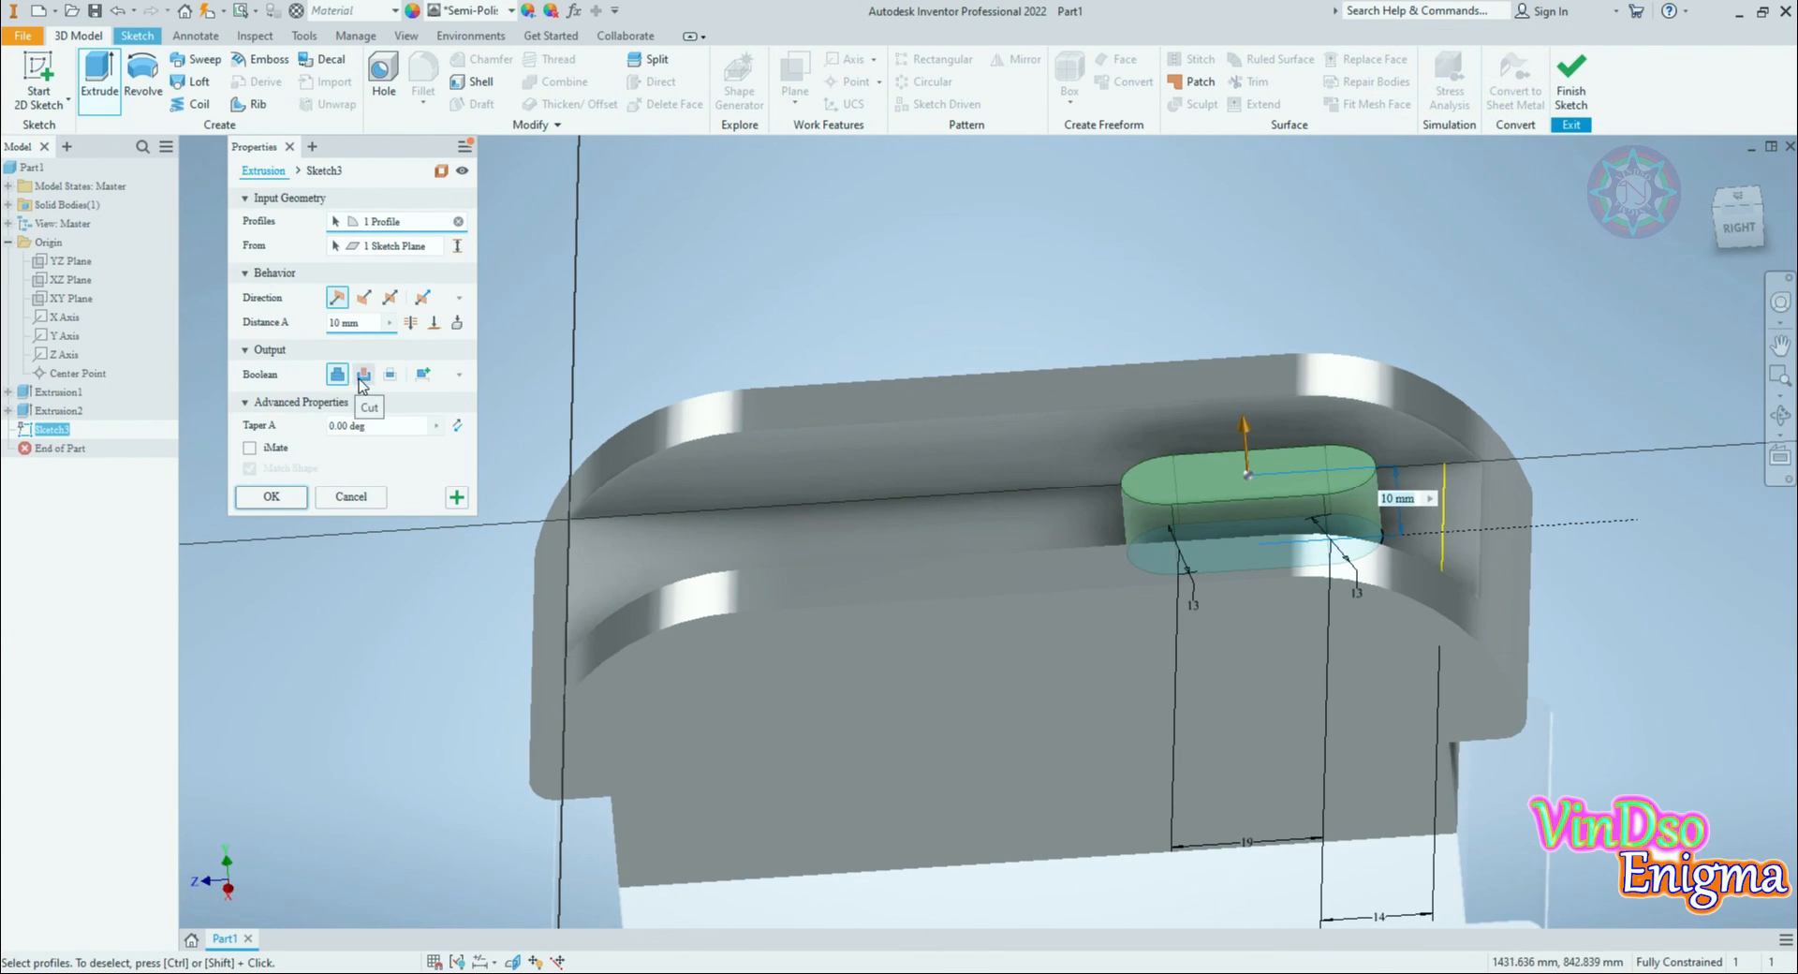
{"action": "left_click", "coordinate": [362, 376]}
{"action": "left_click", "coordinate": [412, 323]}
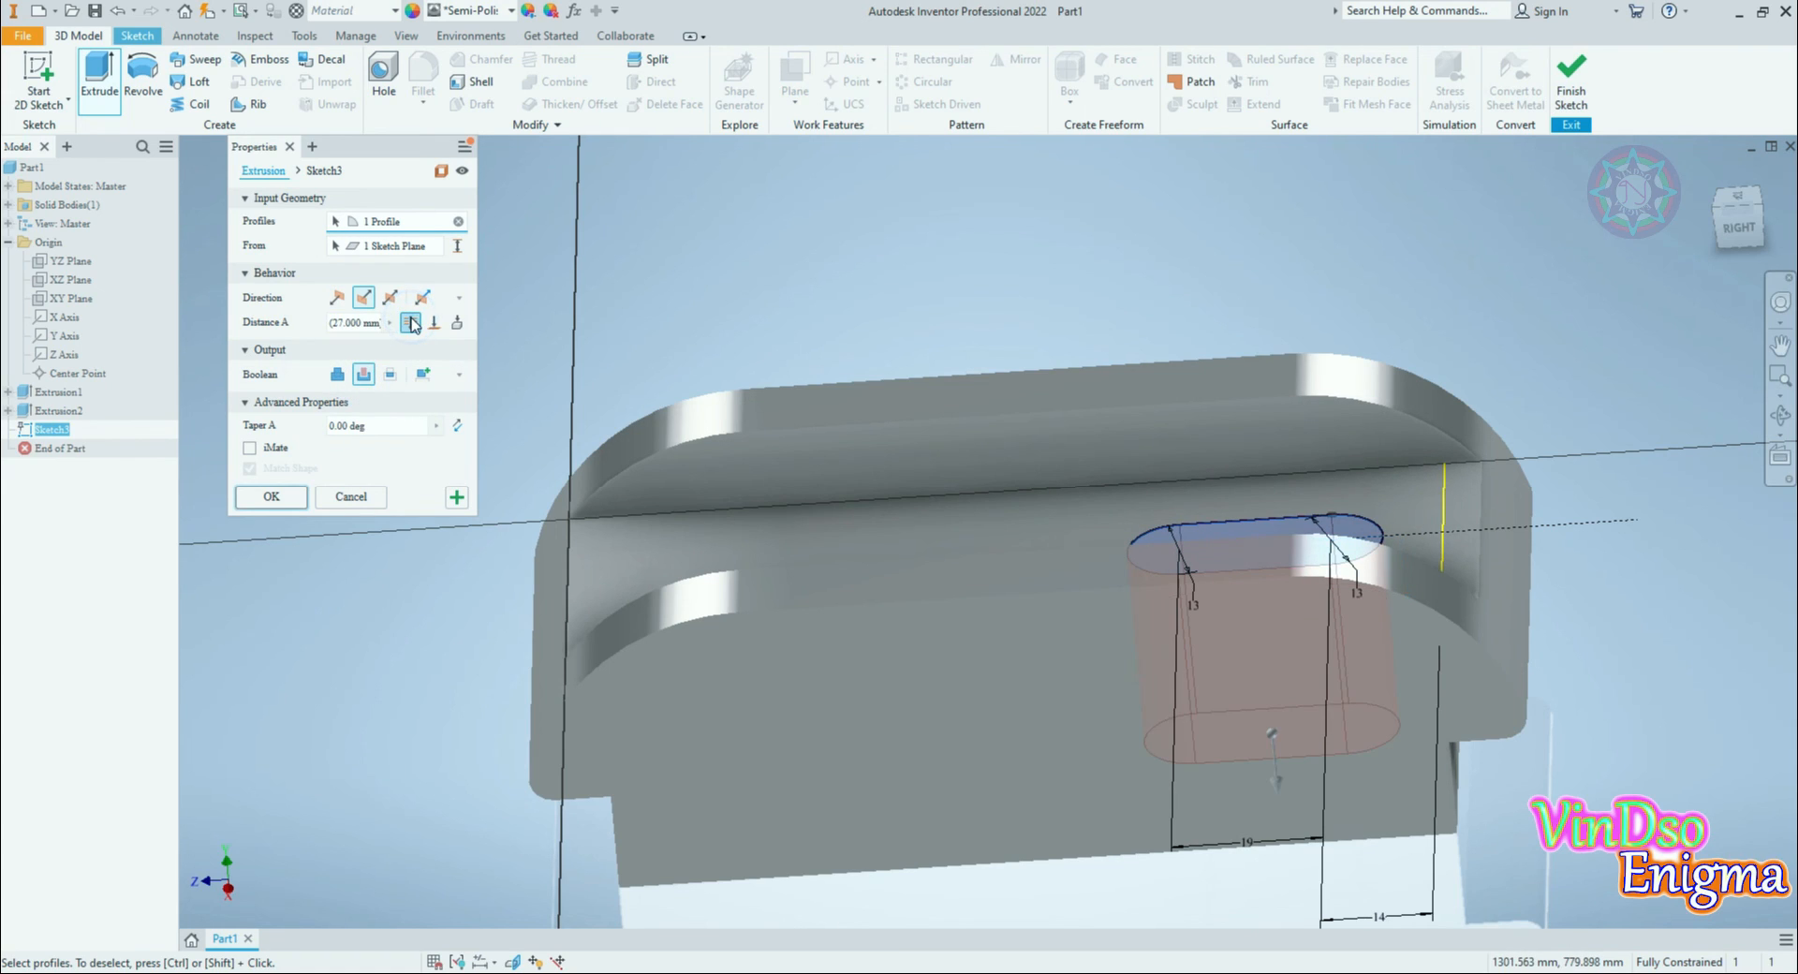
{"action": "left_click", "coordinate": [285, 500]}
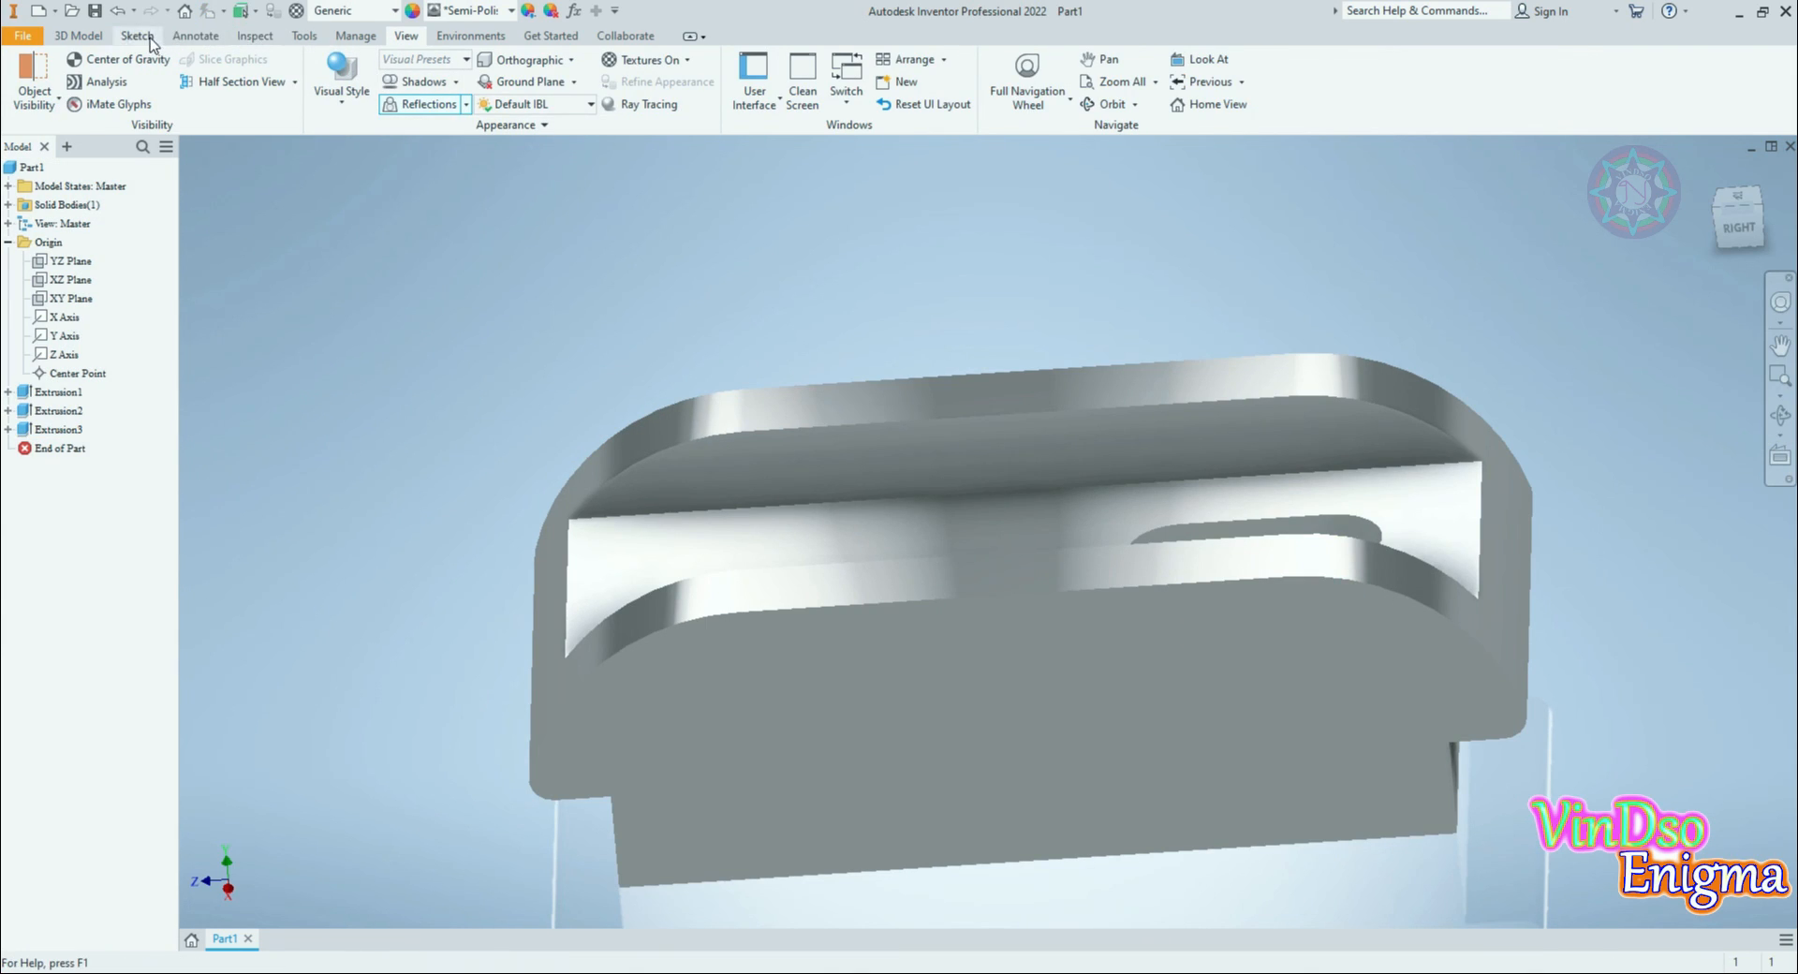
Step: Mirror the slot cut across the XY plane to the other half of the channel floor
{"action": "left_click", "coordinate": [81, 39]}
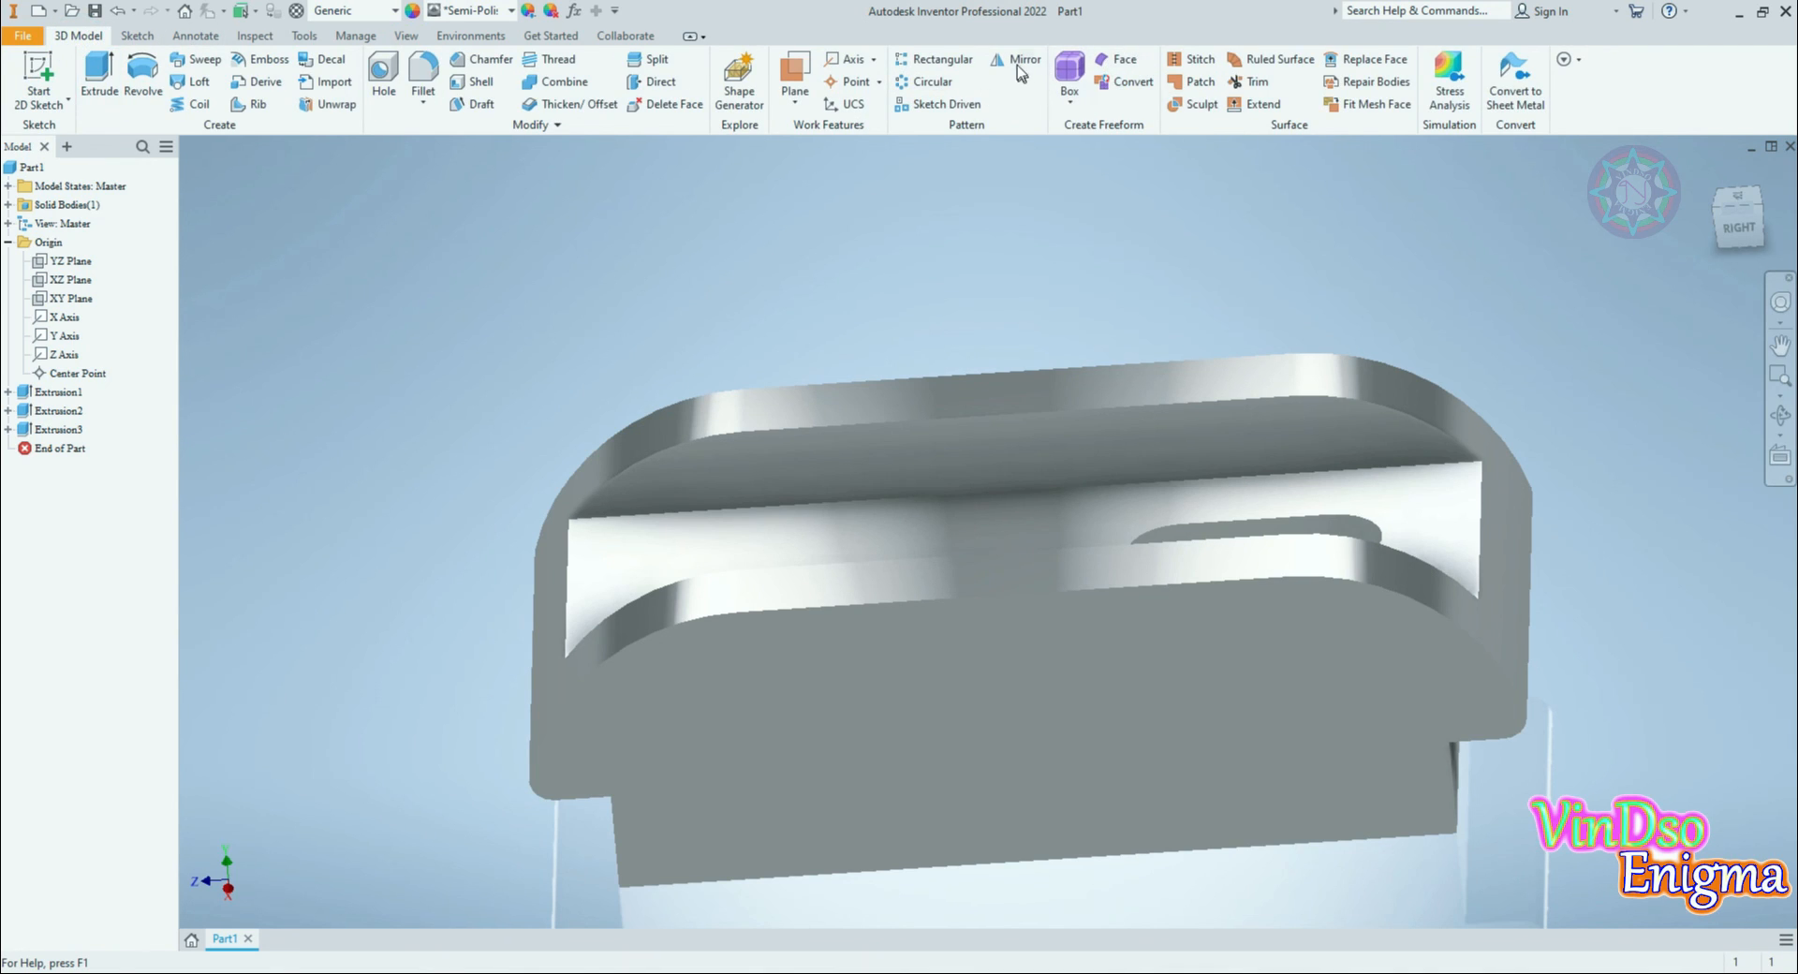
{"action": "left_click", "coordinate": [1016, 59]}
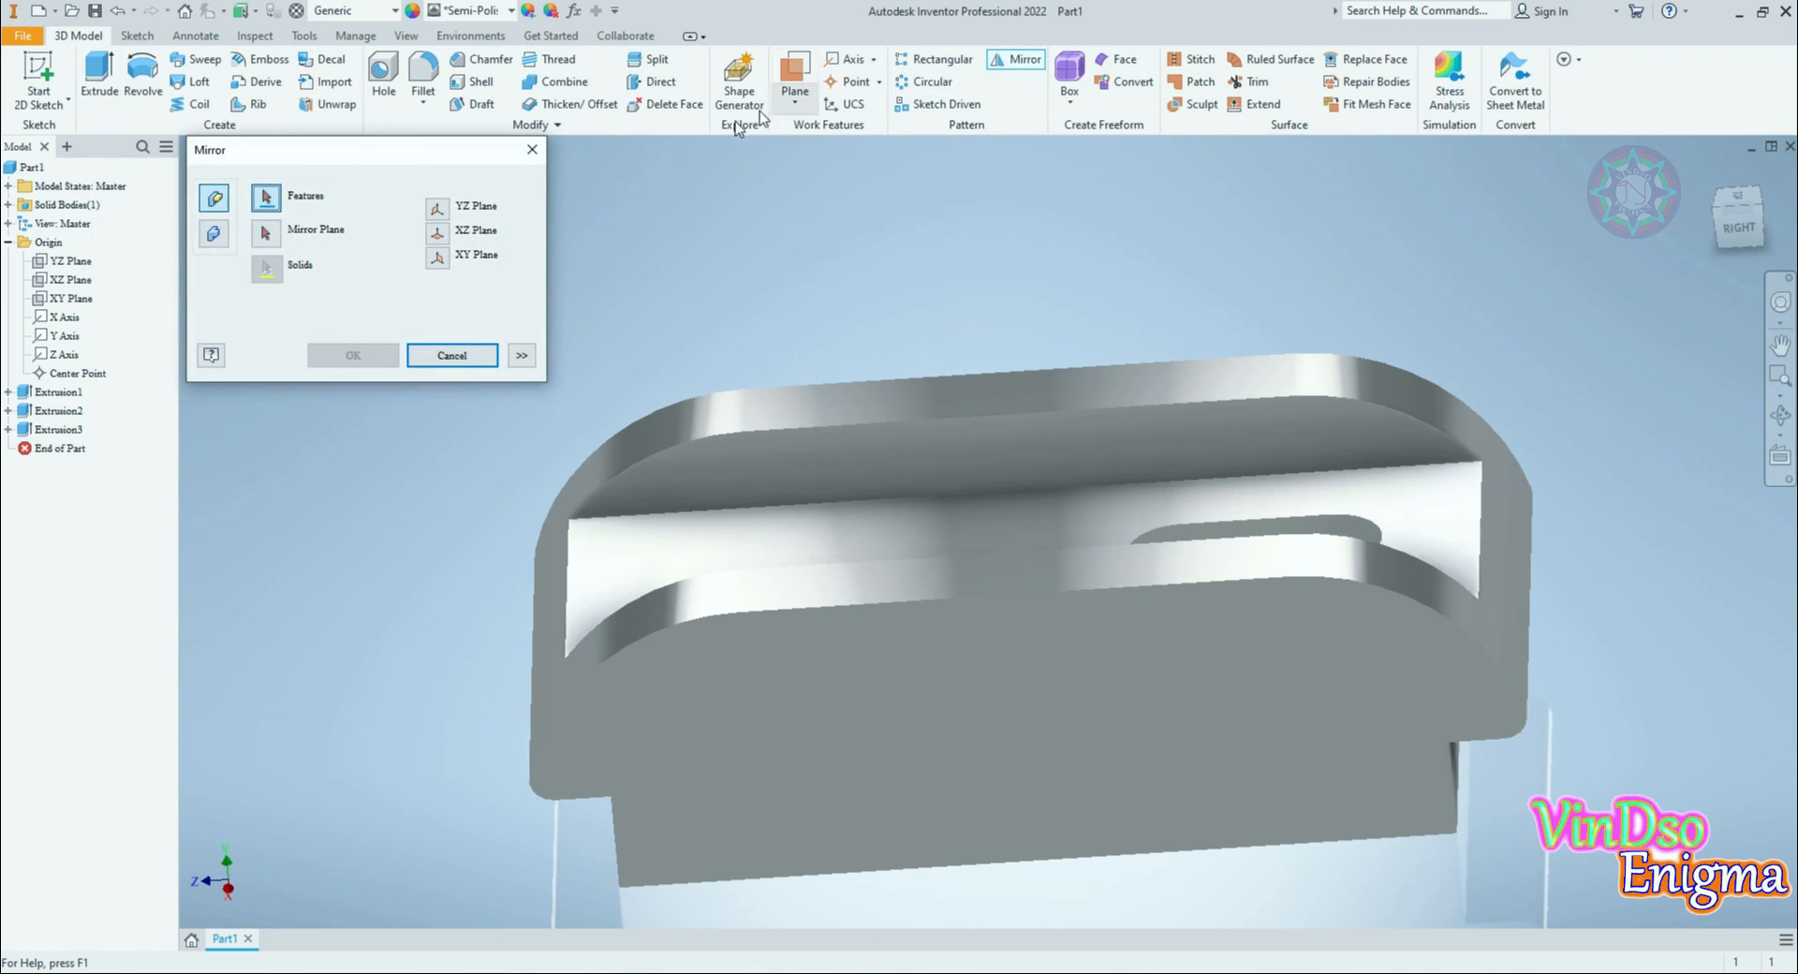
{"action": "left_click", "coordinate": [1268, 525]}
{"action": "left_click", "coordinate": [267, 234]}
{"action": "left_click", "coordinate": [86, 306]}
{"action": "left_click", "coordinate": [365, 354]}
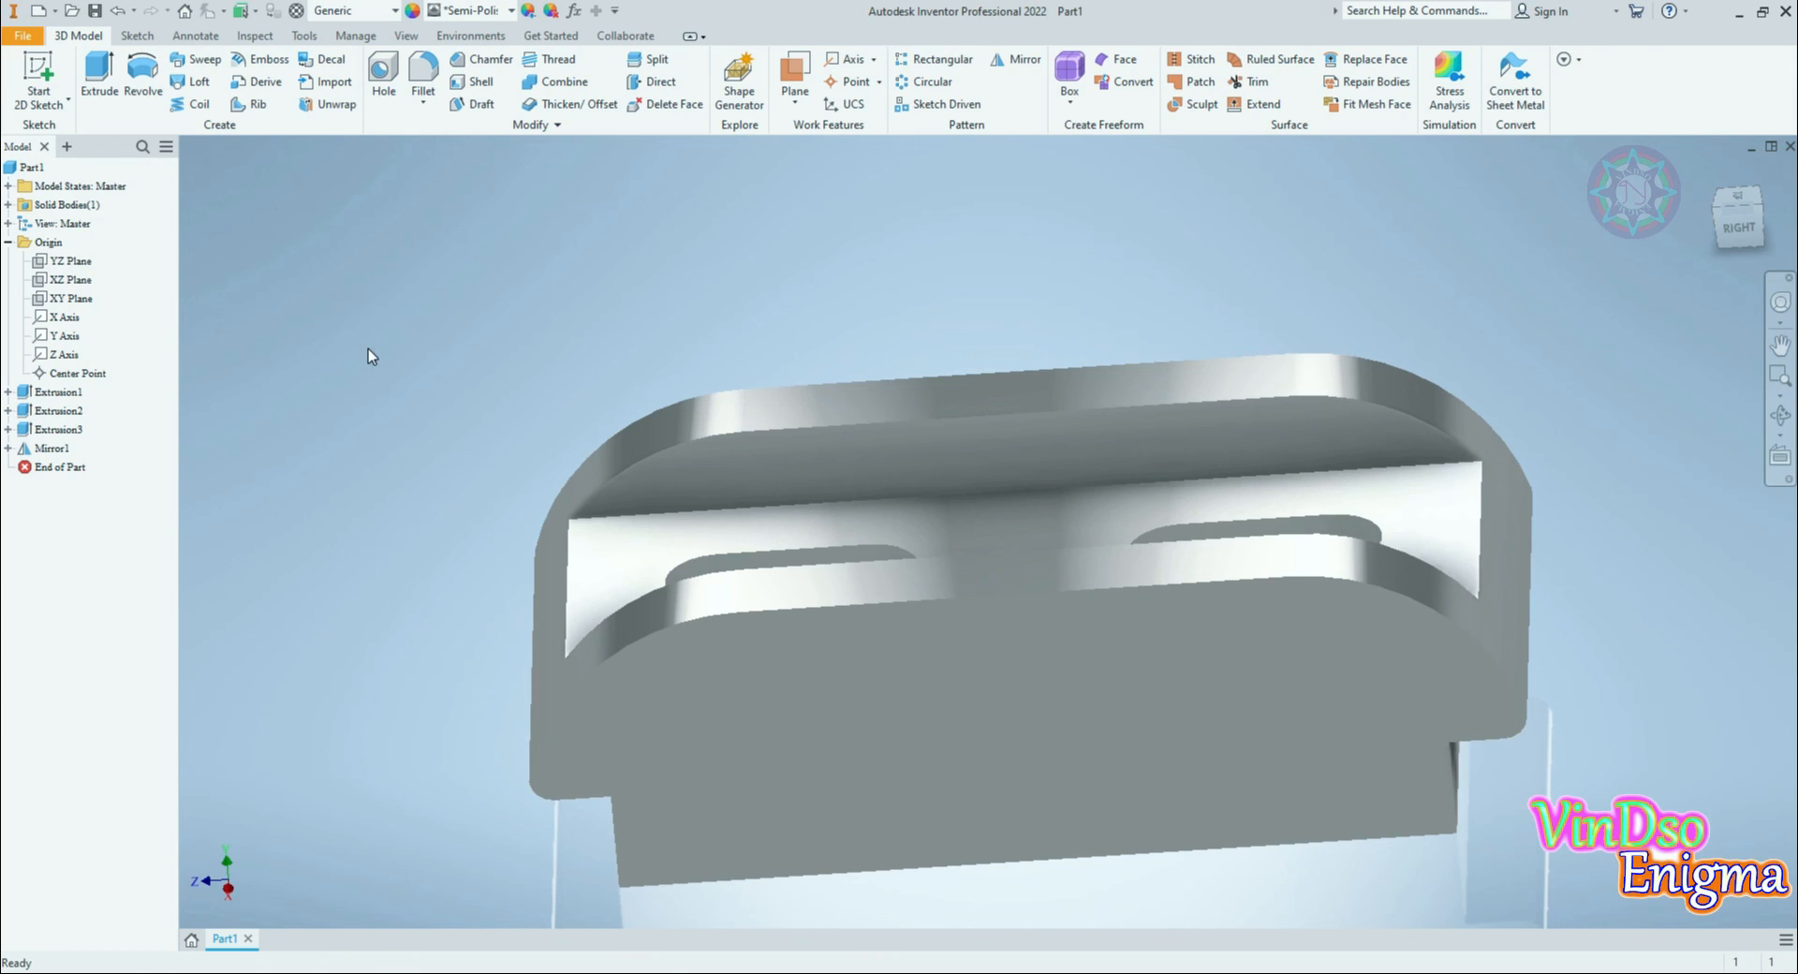
Step: Fillet the outer and inner rim edges of both raised side walls and the channel floor's two end edges with a 3 mm radius
{"action": "key", "text": "F6"}
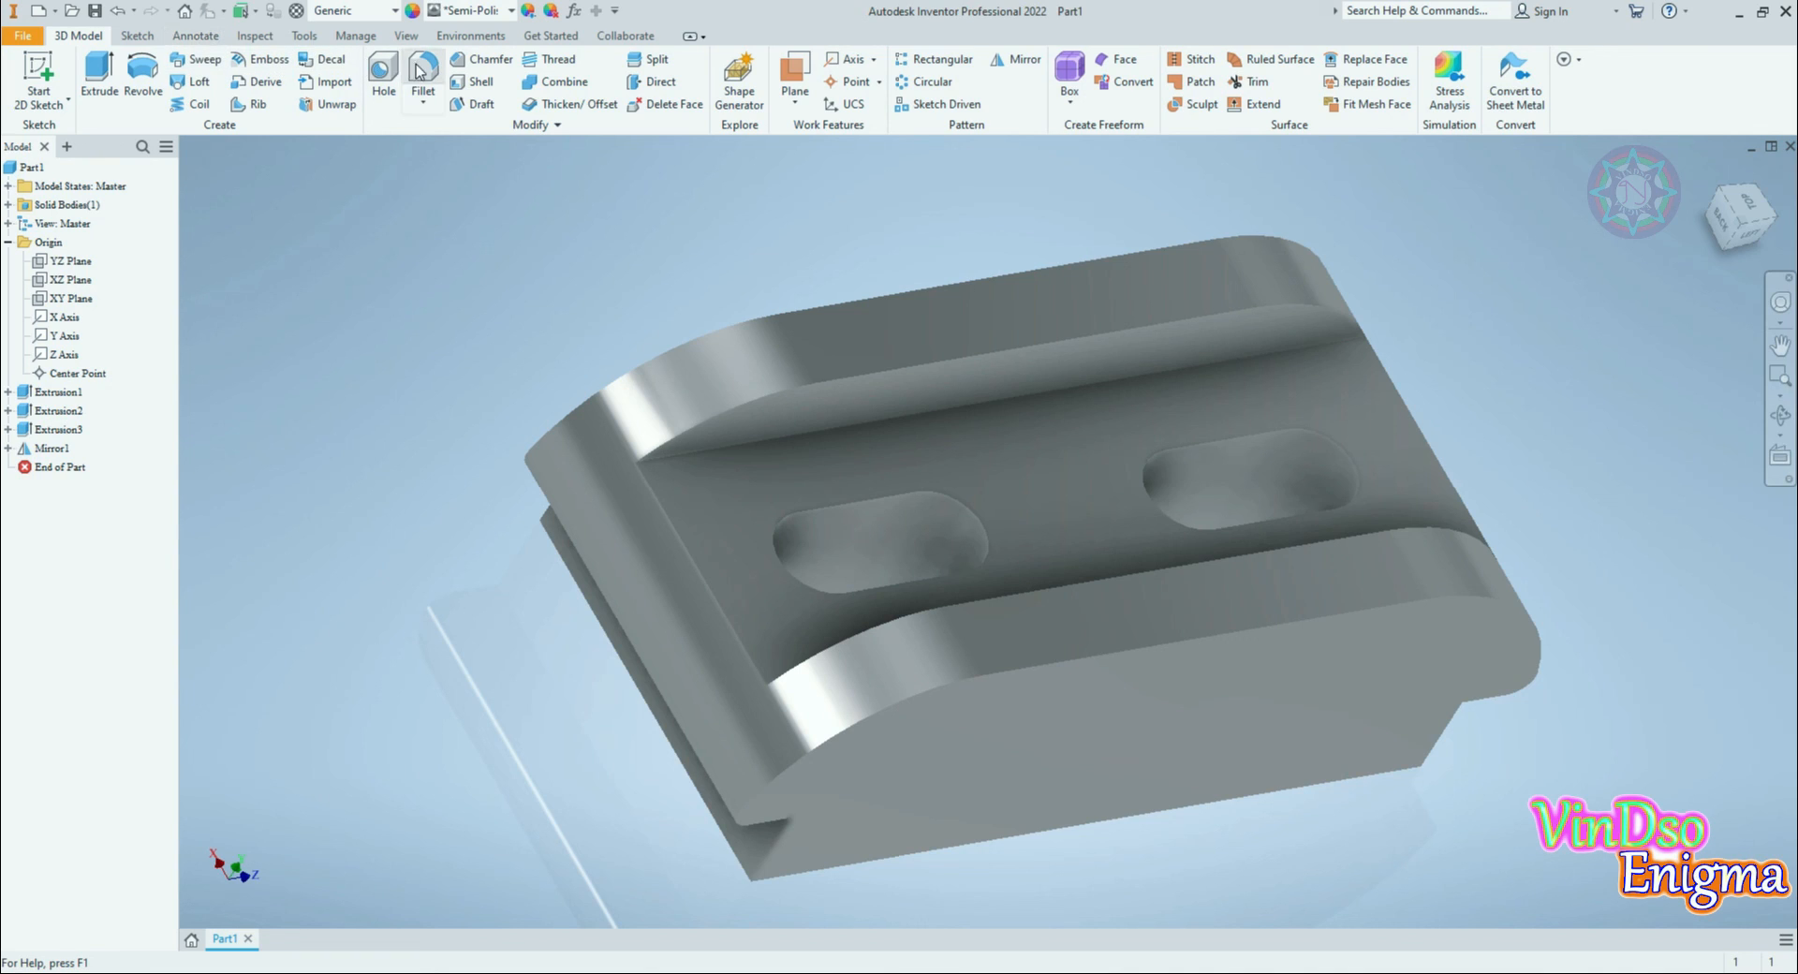
{"action": "left_click", "coordinate": [421, 67]}
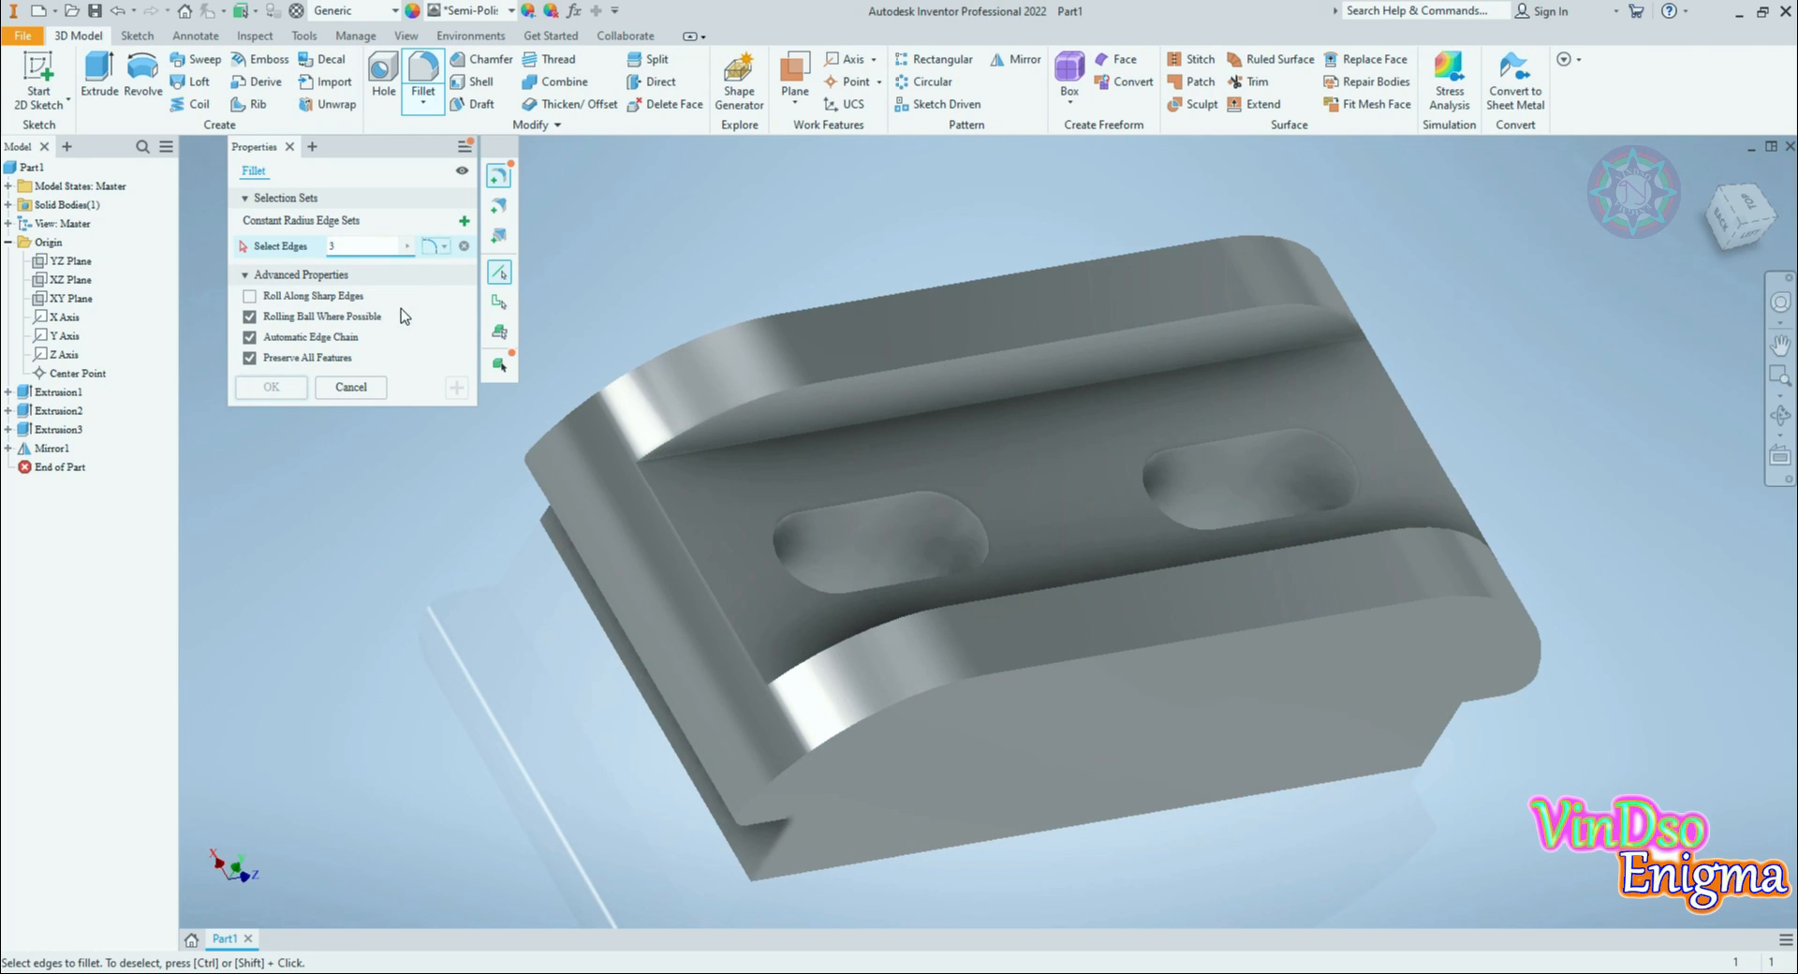
{"action": "left_click", "coordinate": [963, 685]}
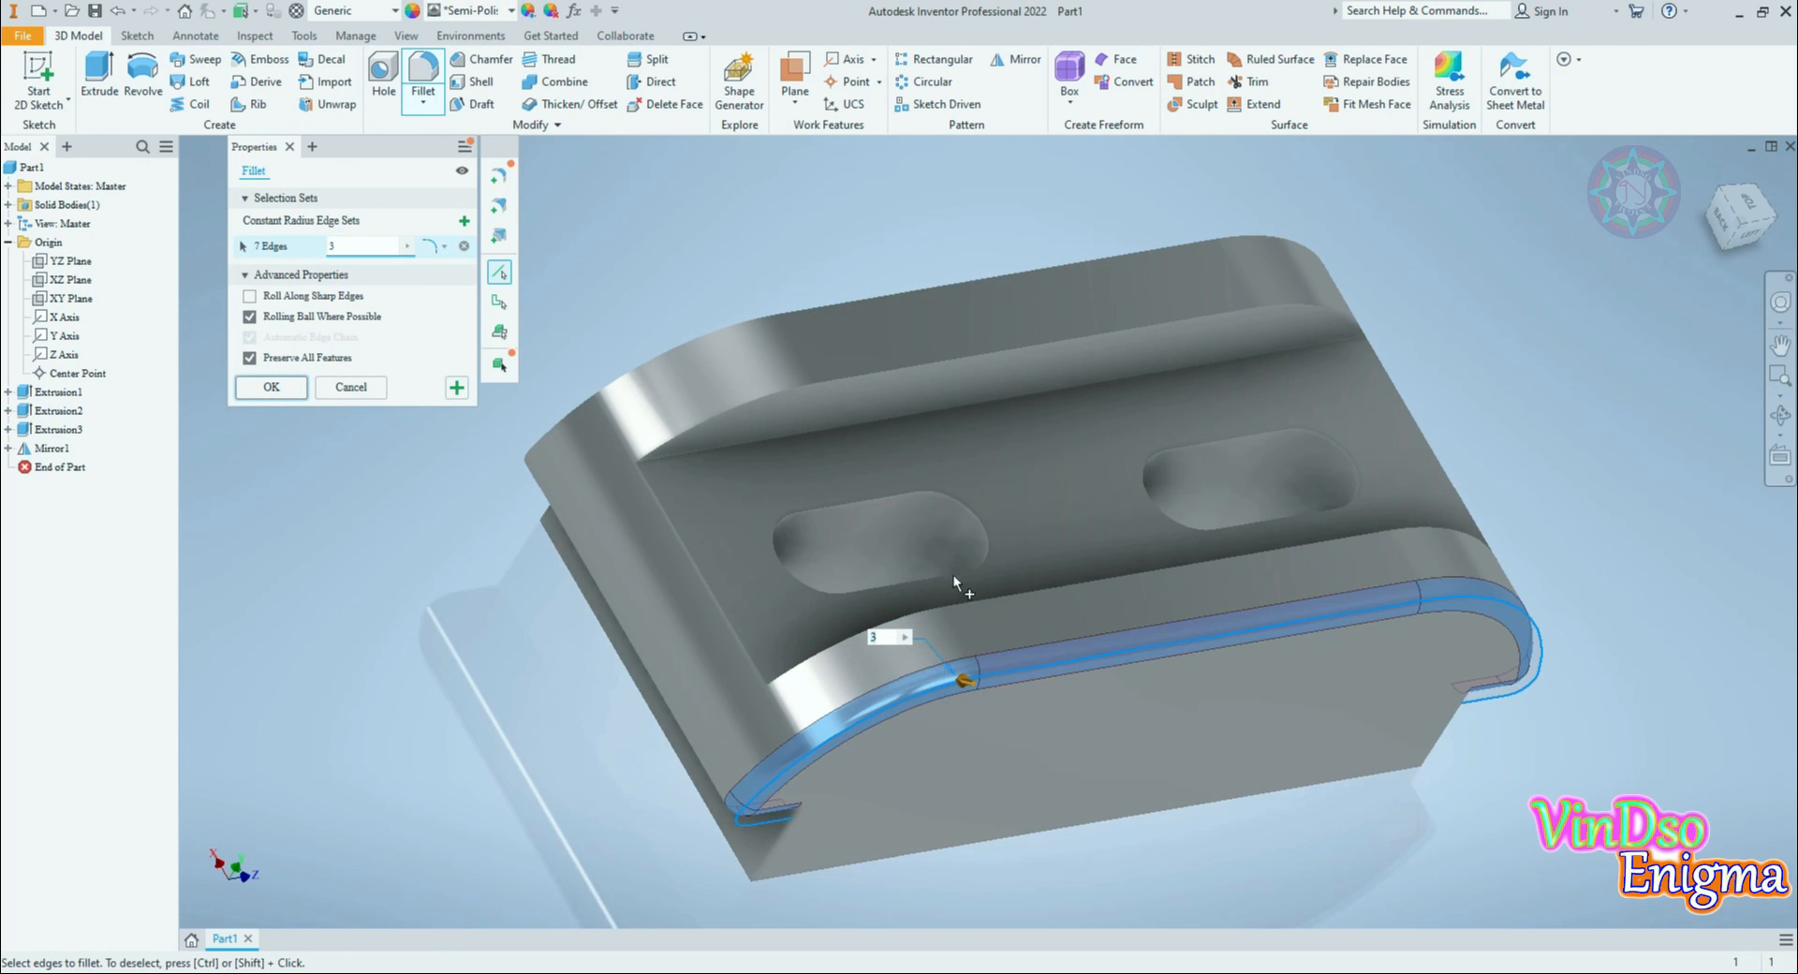
{"action": "left_click", "coordinate": [861, 307]}
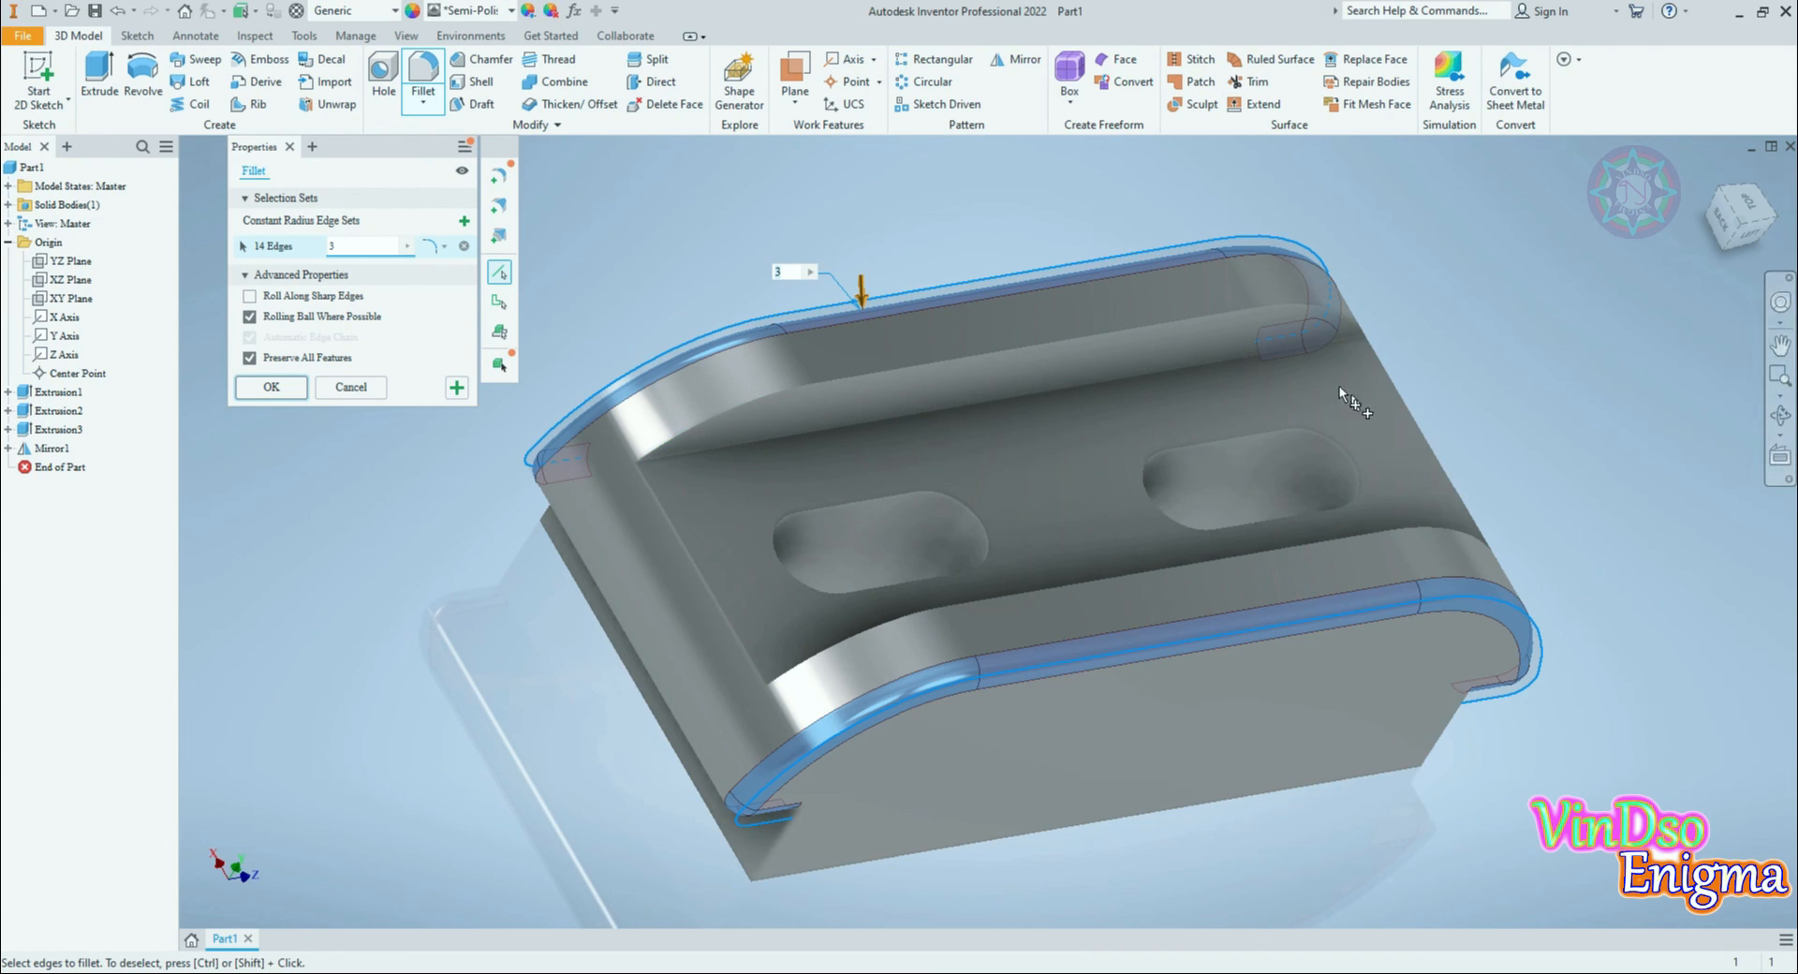
{"action": "left_click", "coordinate": [1173, 327]}
{"action": "left_click", "coordinate": [1228, 562]}
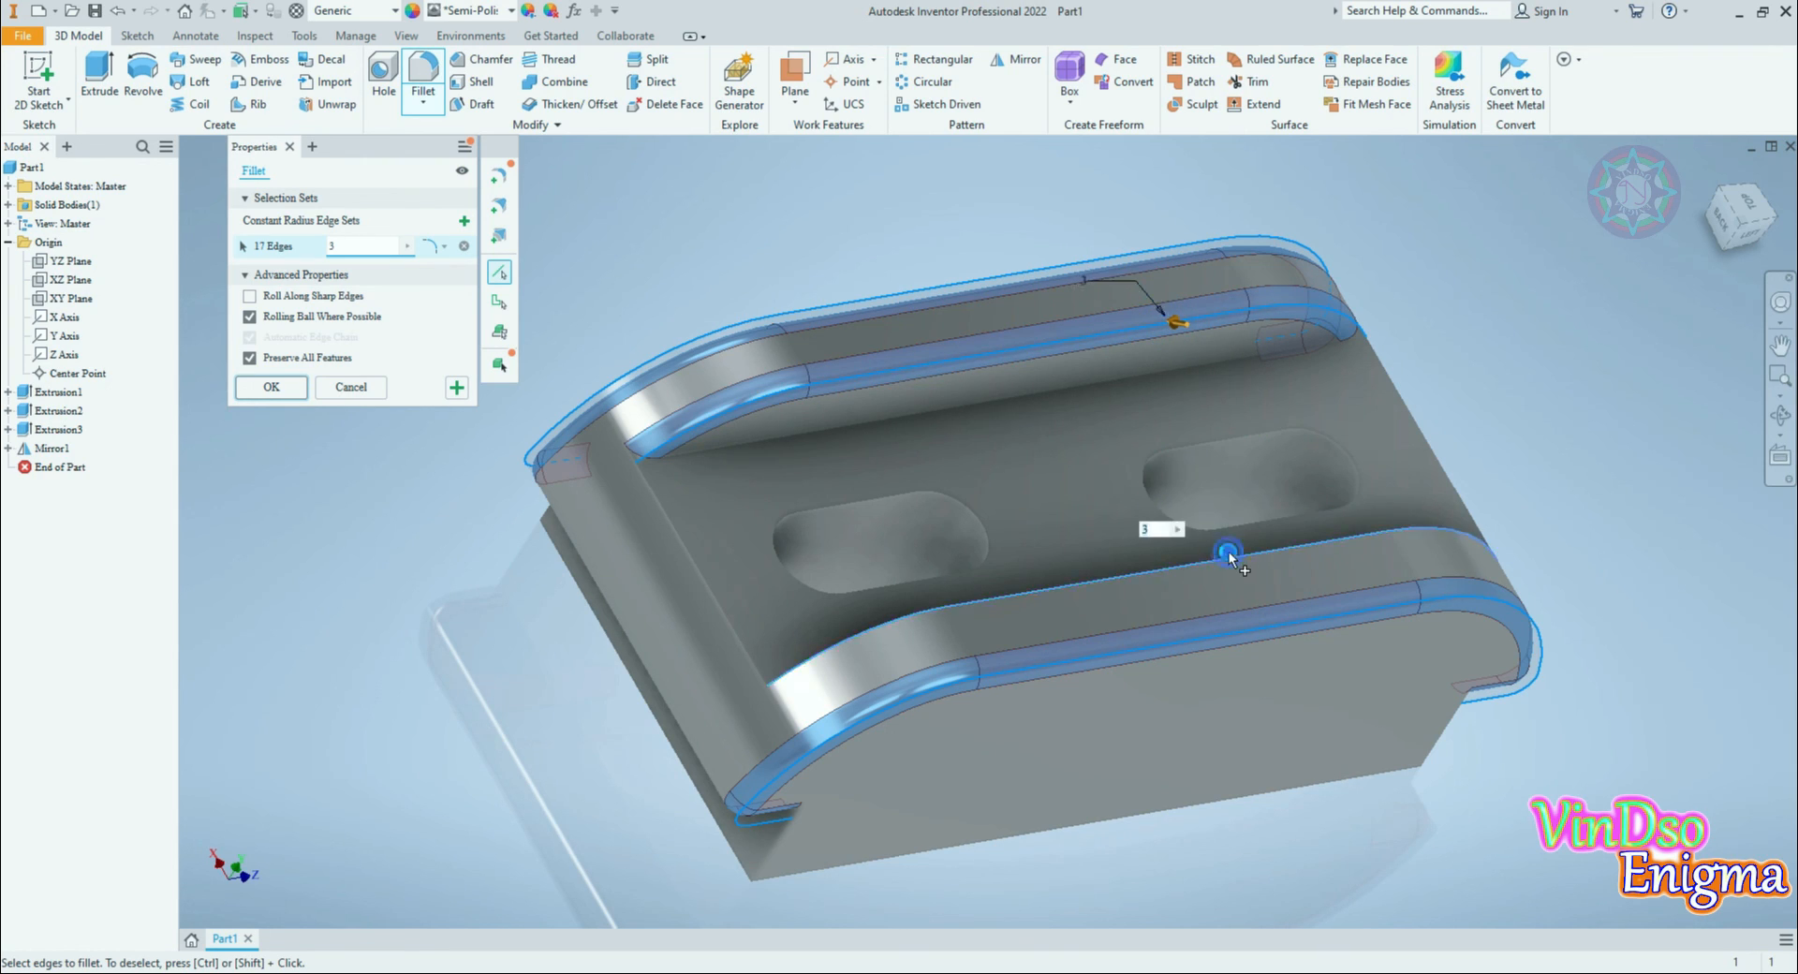
{"action": "left_click", "coordinate": [736, 619]}
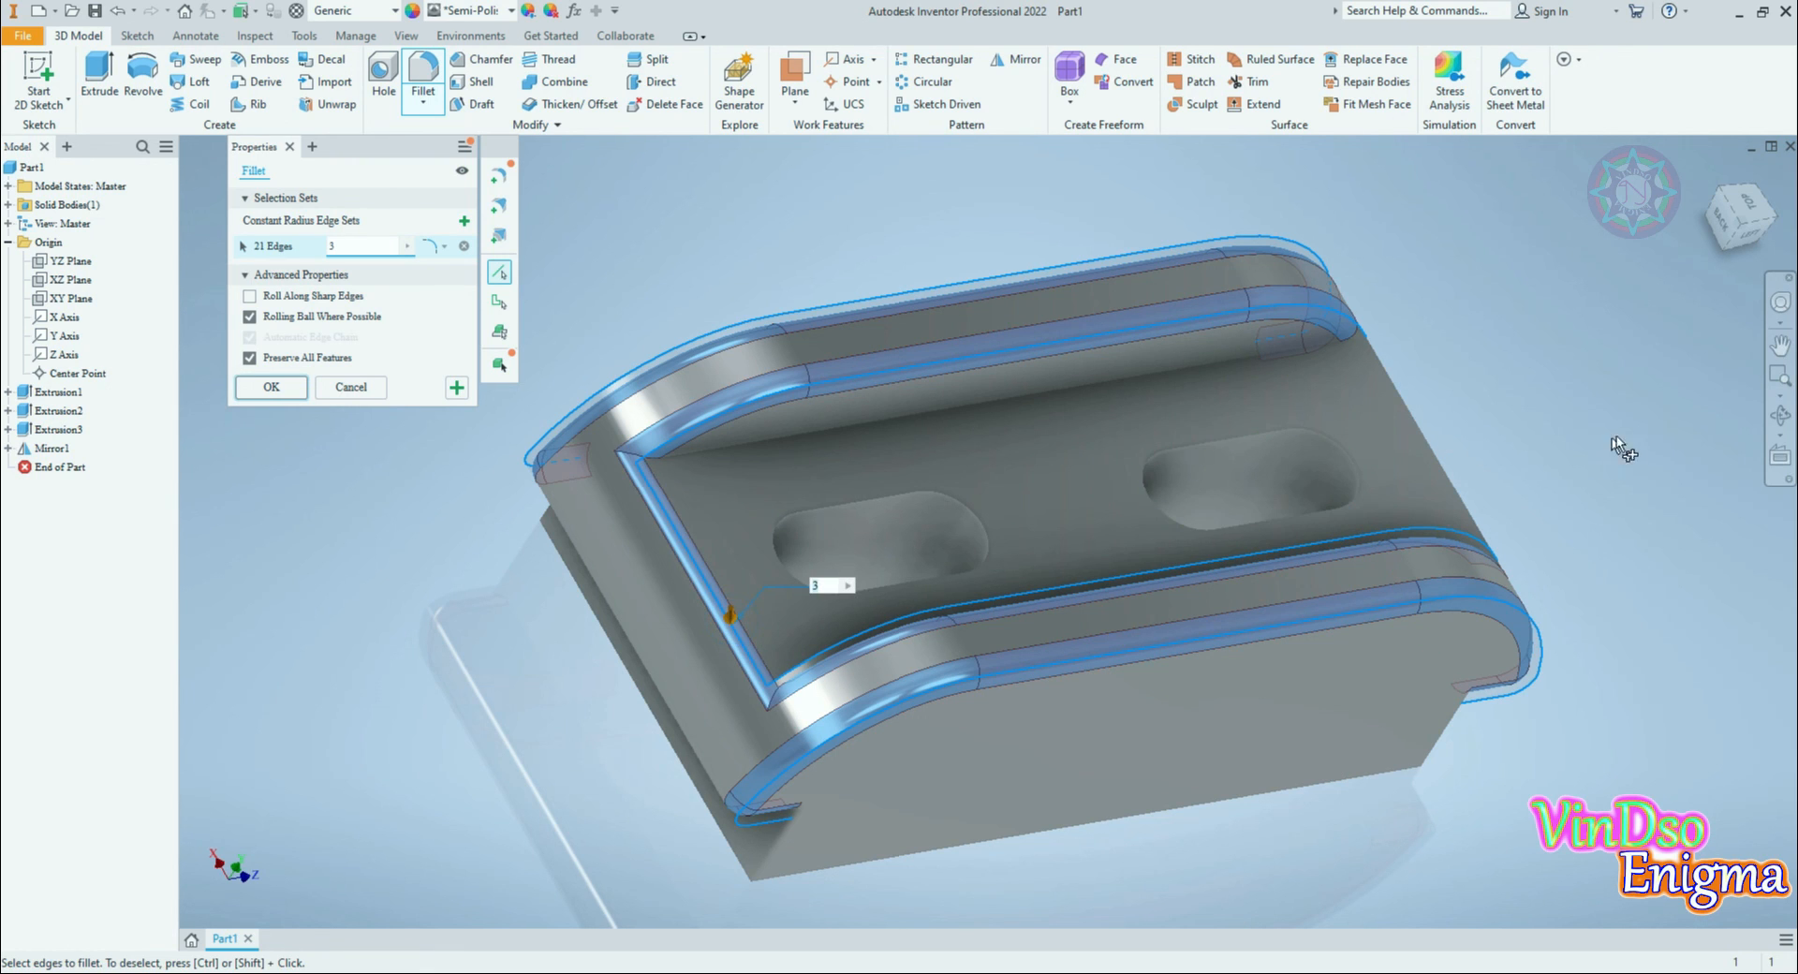
{"action": "middle_click_drag", "start_coordinate": [1659, 432], "coordinate": [1365, 448], "text": "shift"}
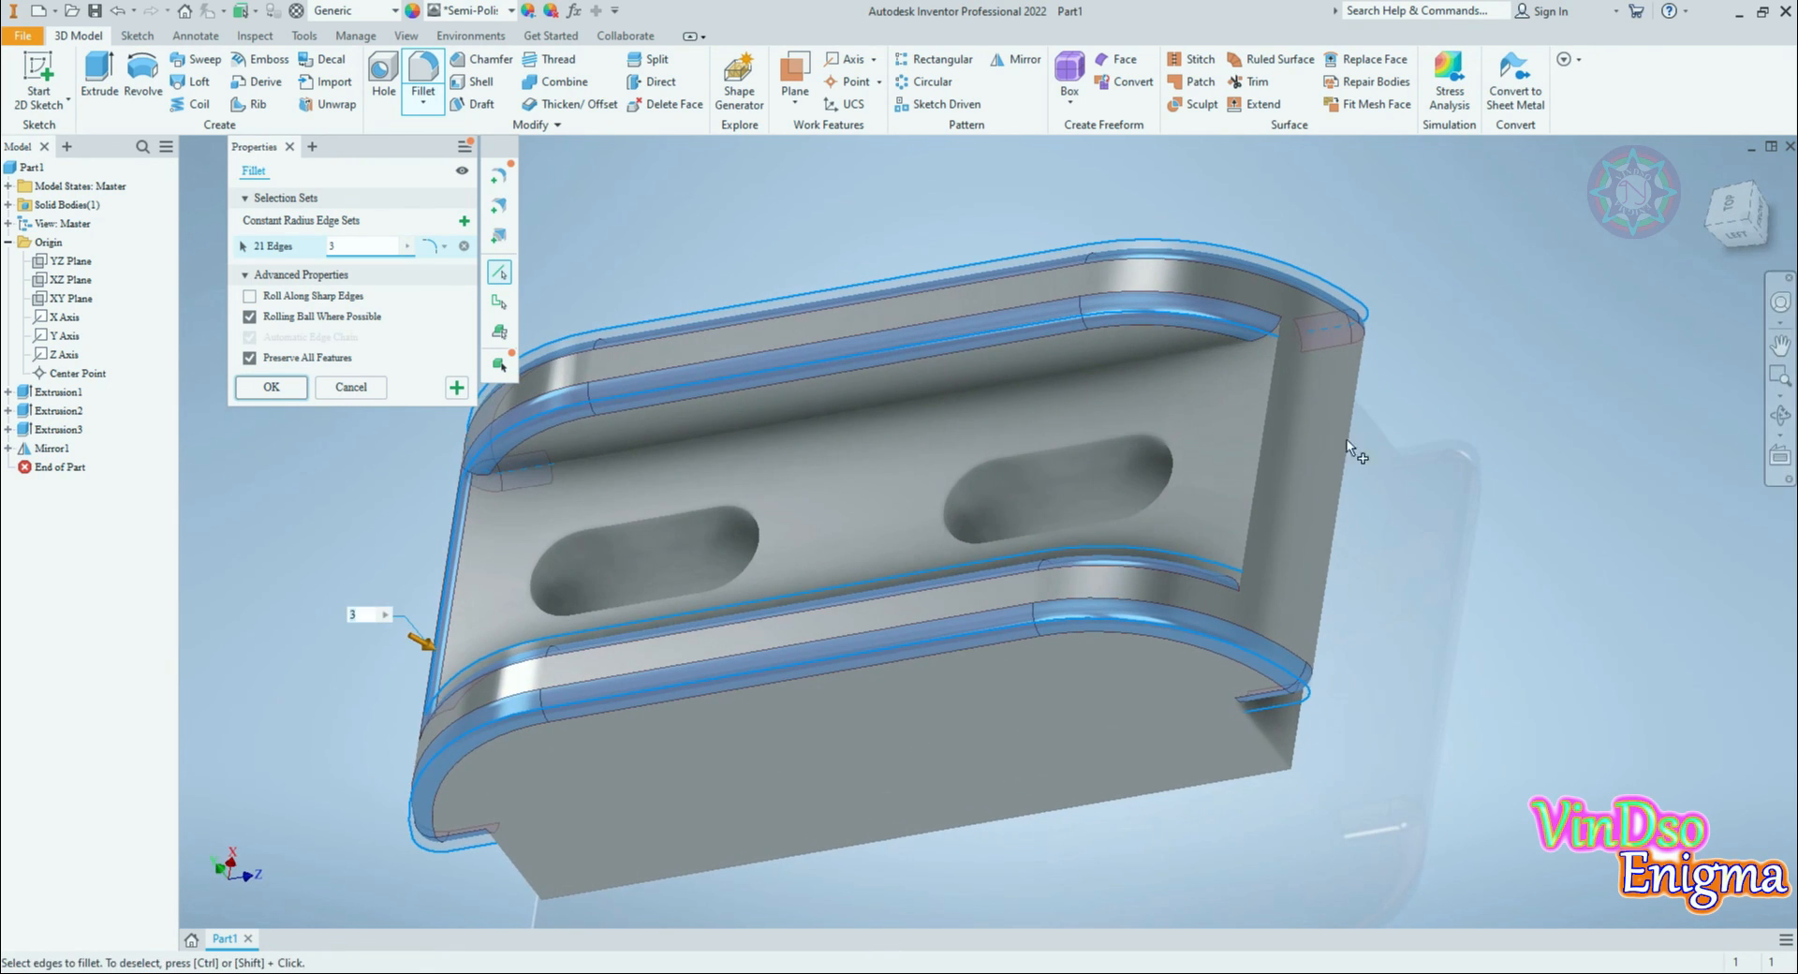
{"action": "left_click", "coordinate": [1266, 447]}
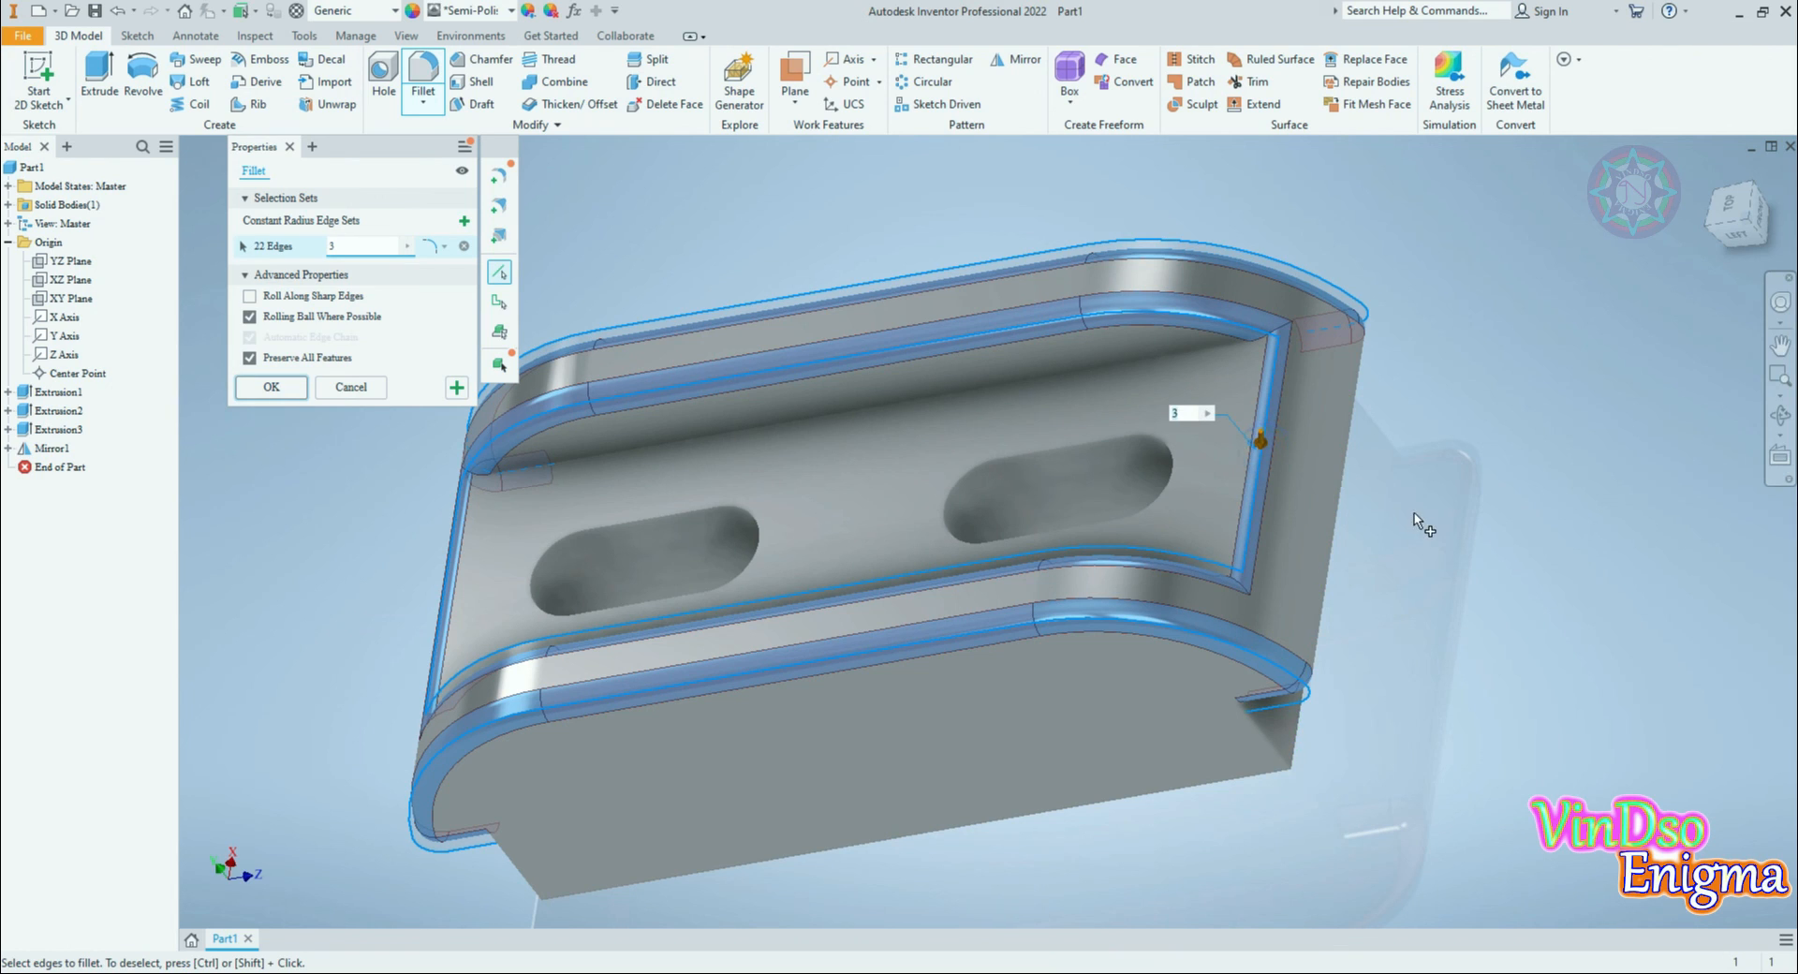